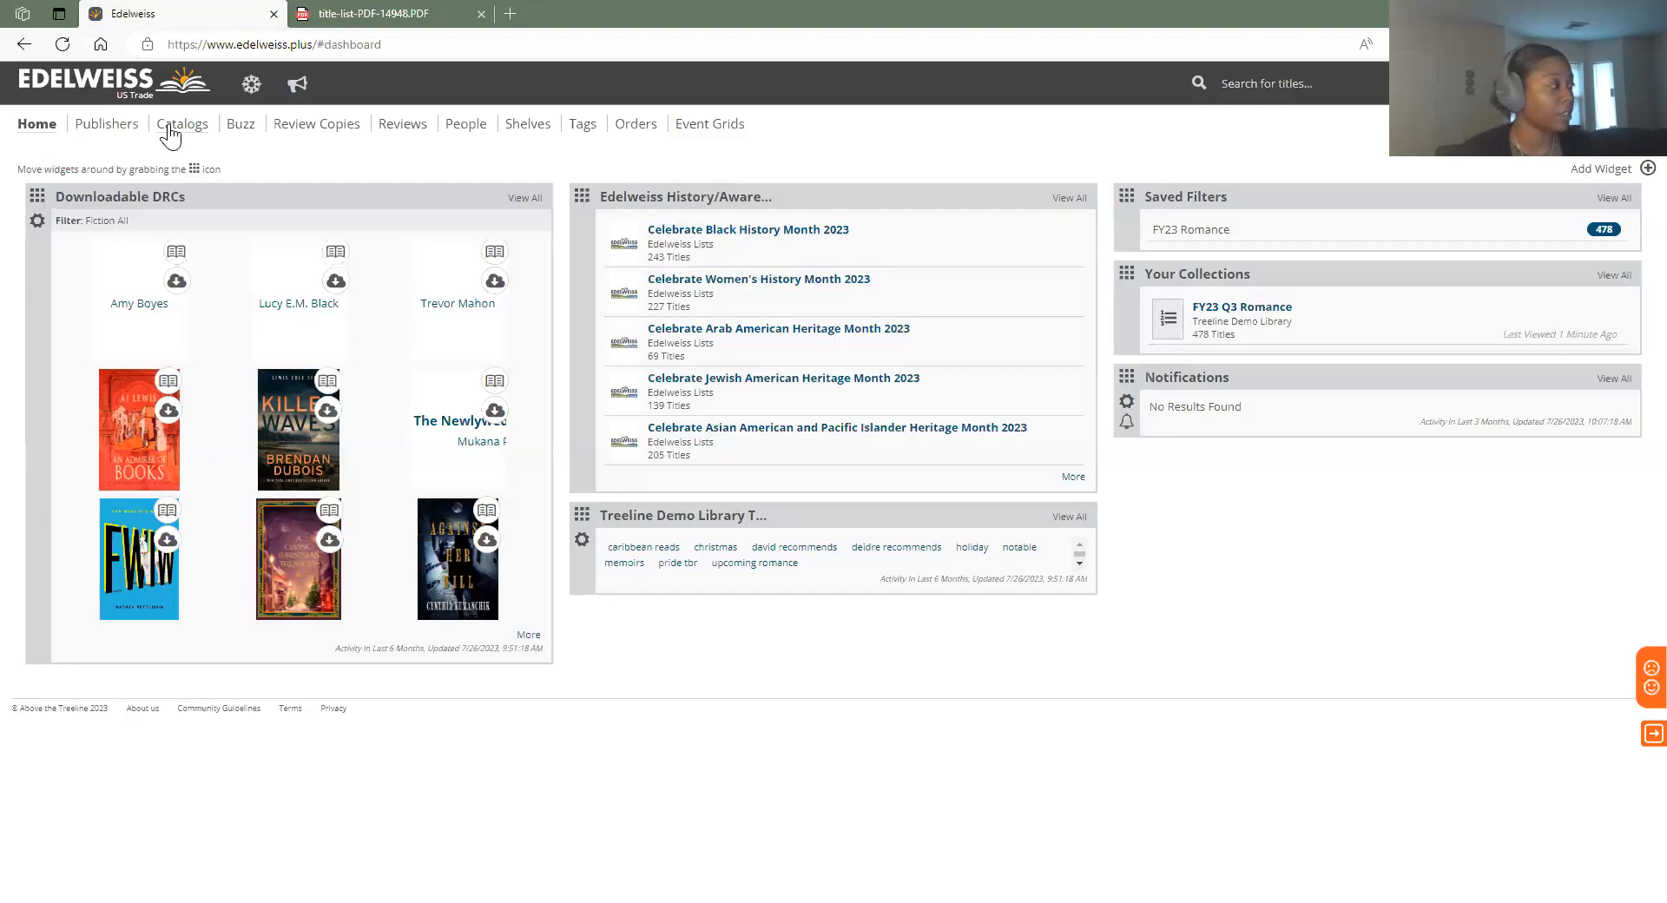
Go to the Catalogs page that lists My Collections
{"action": "left_click", "coordinate": [169, 131]}
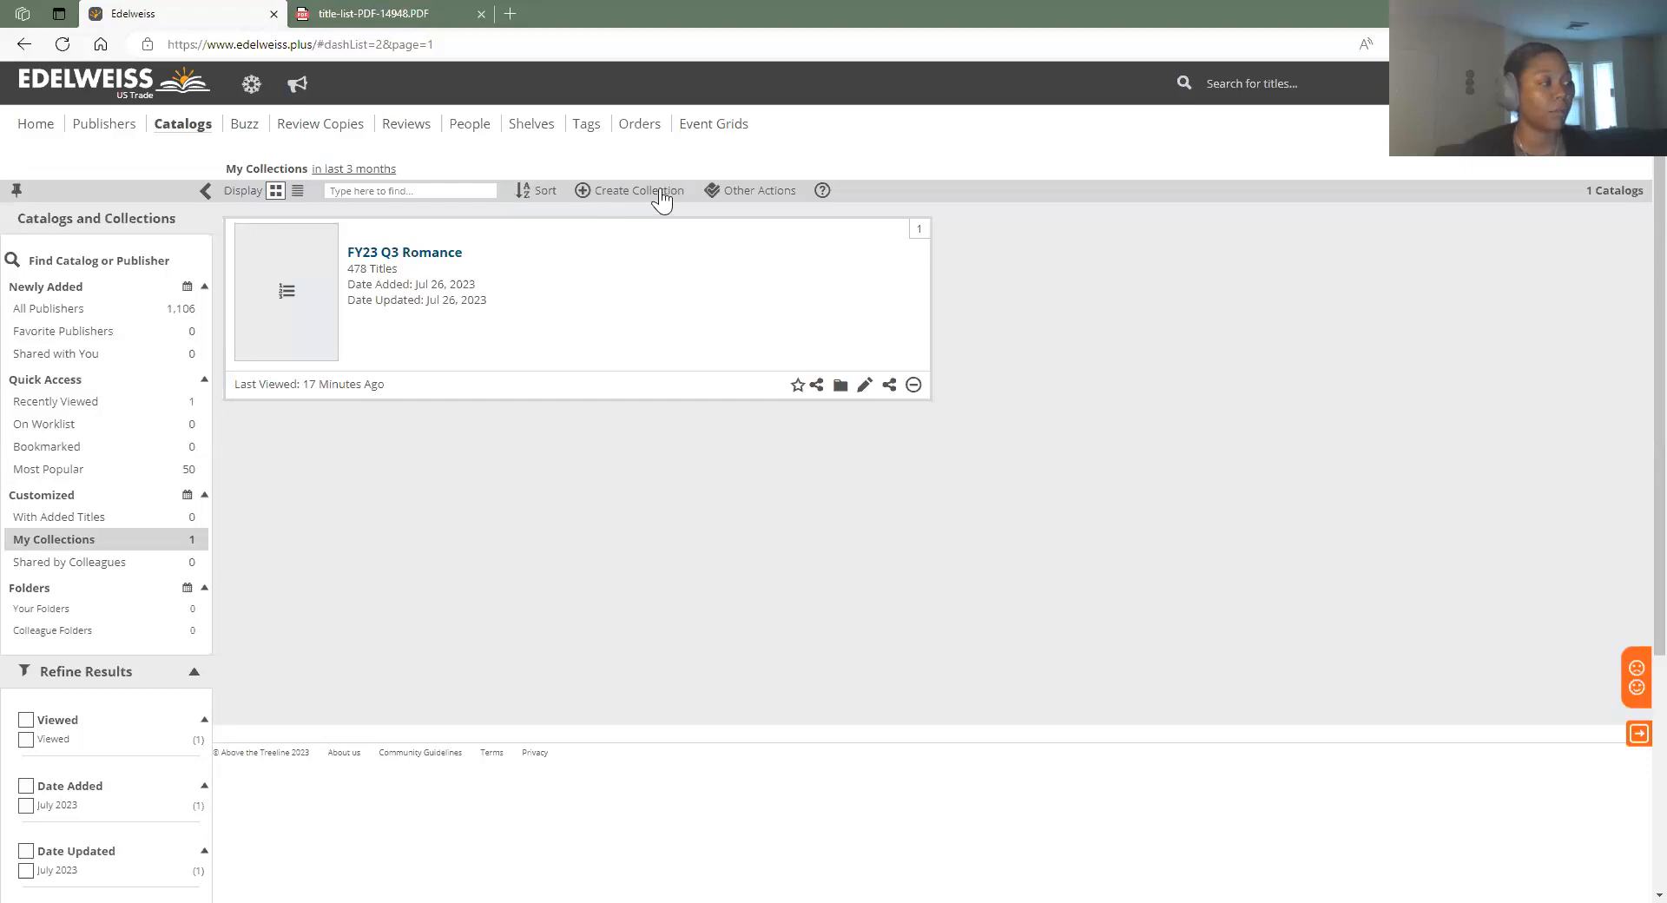
Create a collection named 'FY23 Incoming Romance' and continue to adding its titles
{"action": "left_click", "coordinate": [607, 193]}
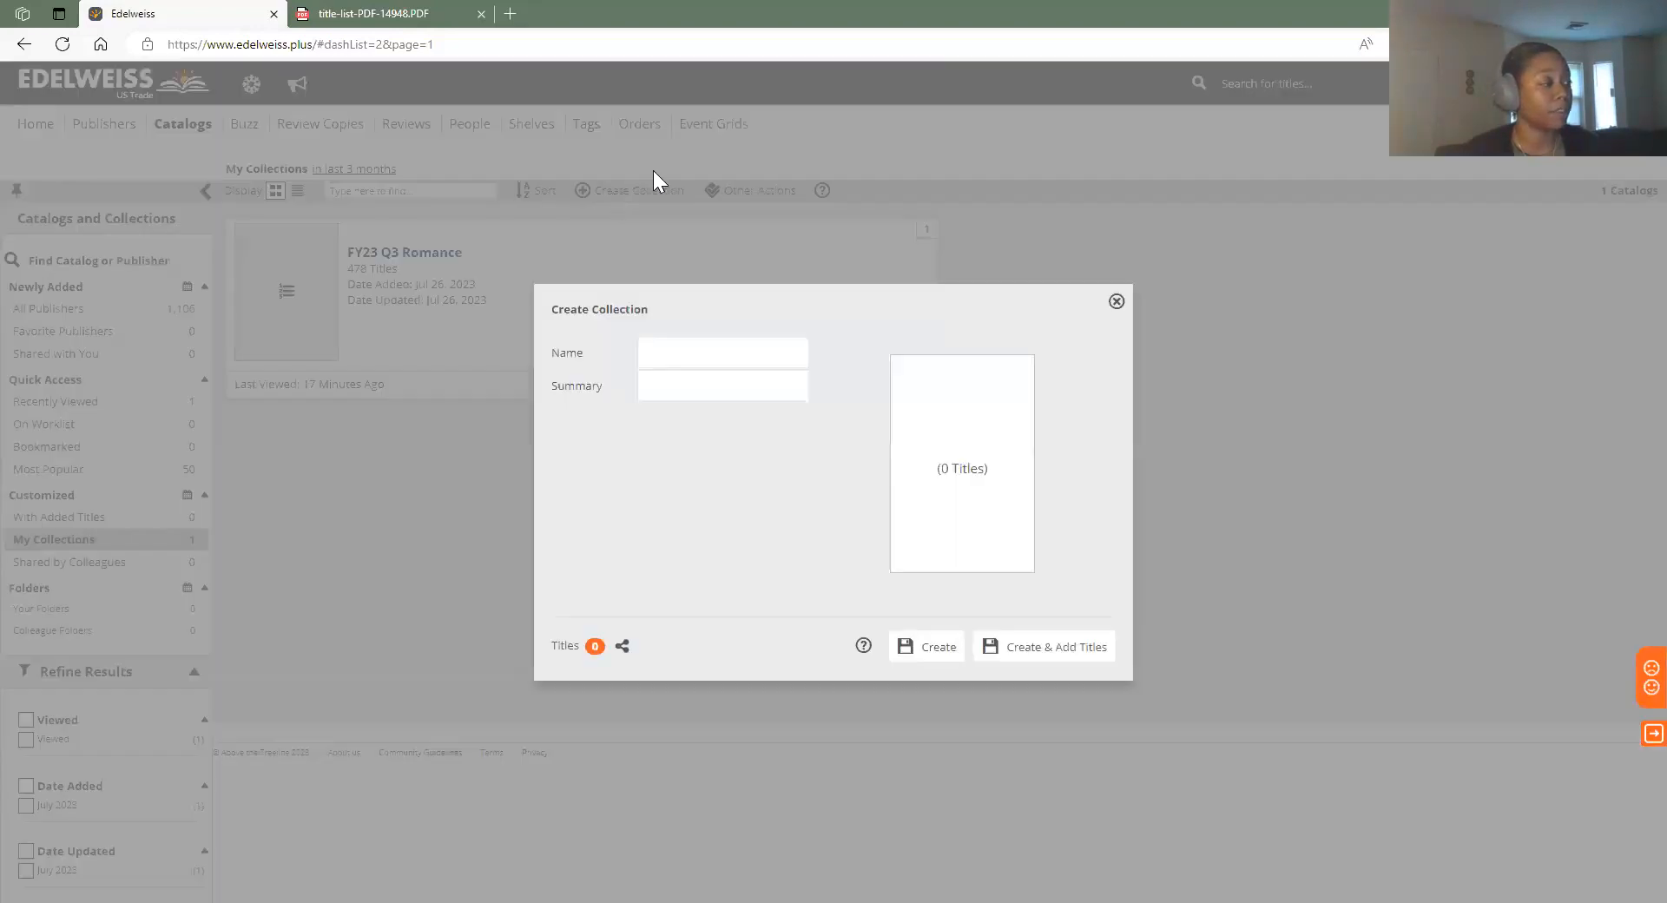
{"action": "left_click", "coordinate": [682, 360]}
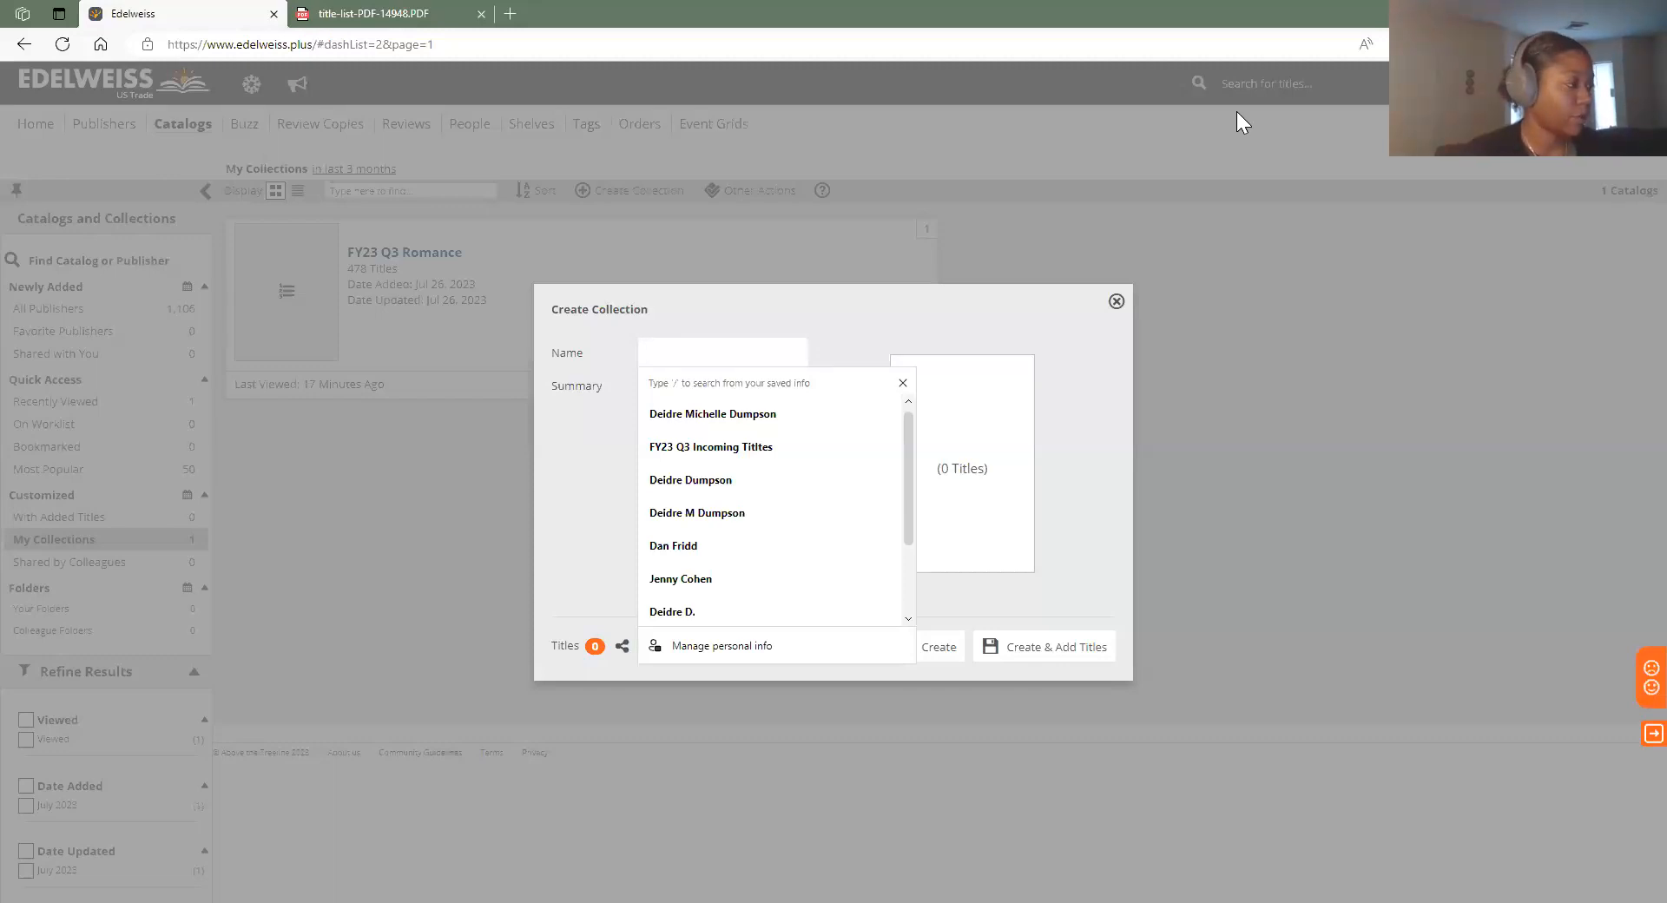
{"action": "type", "text": "FY"}
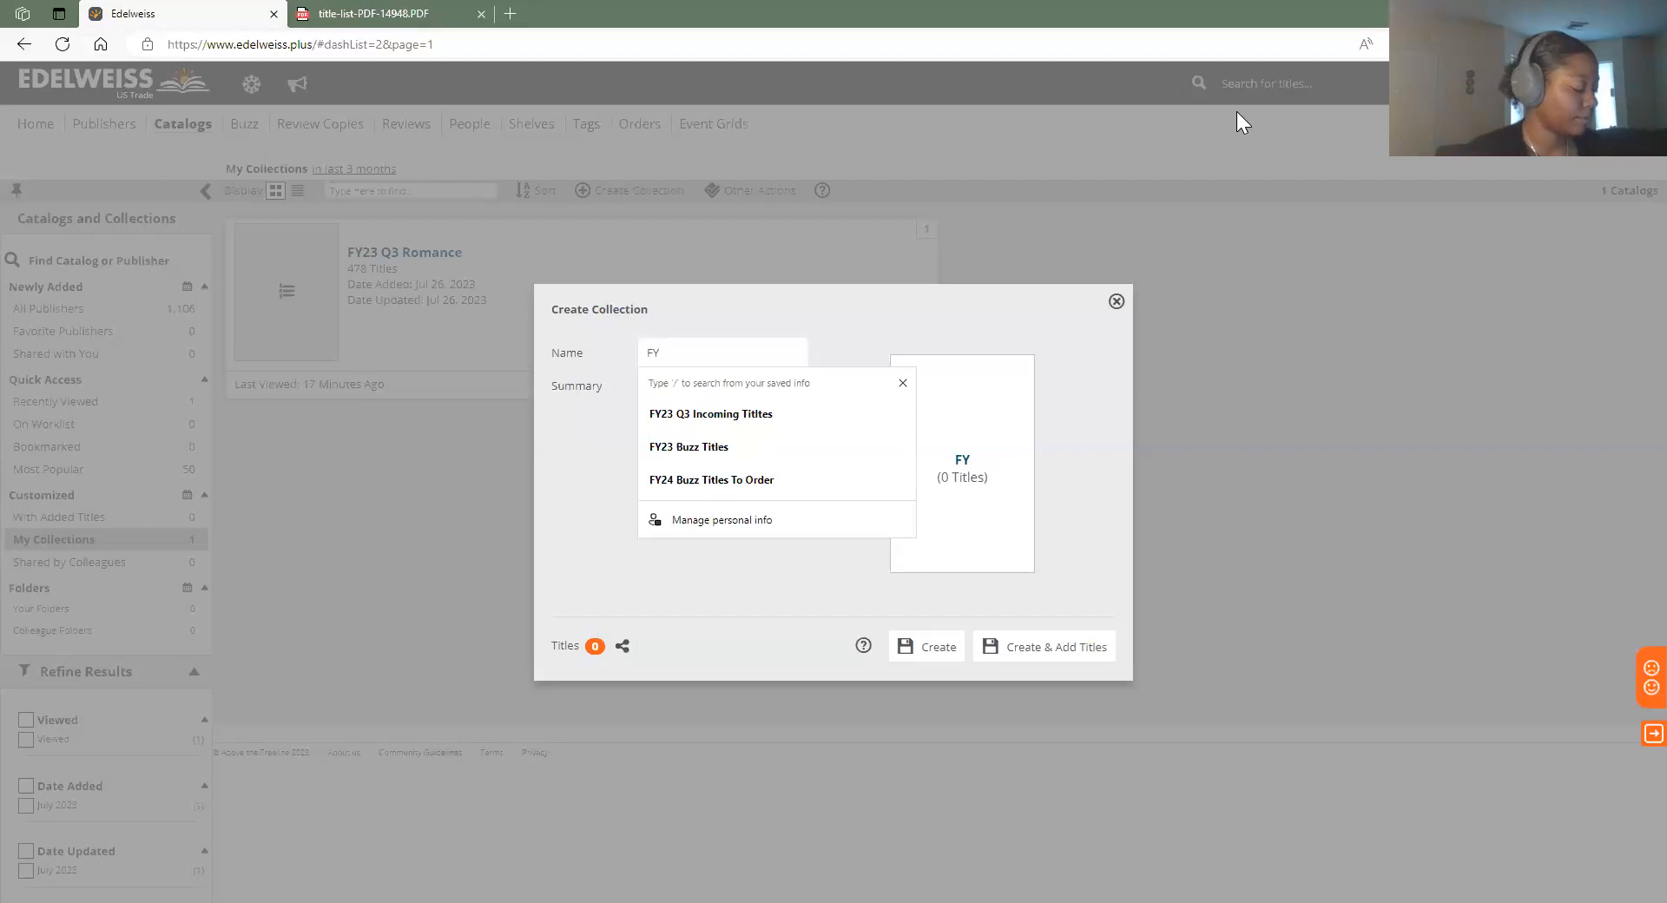
{"action": "type", "text": "23"}
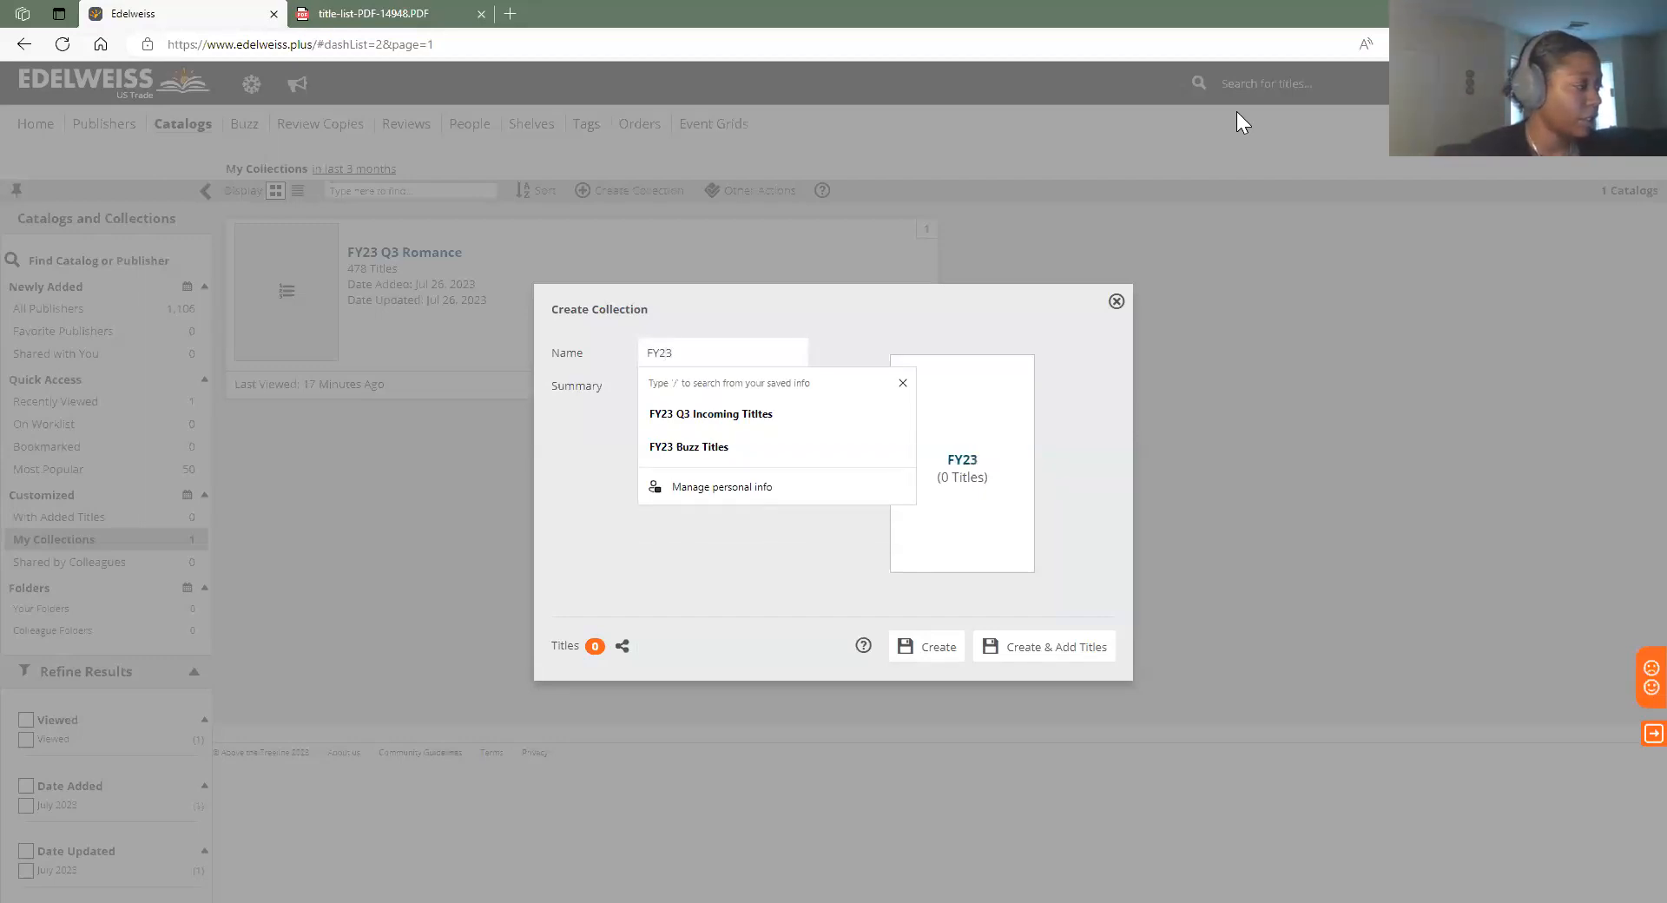
{"action": "type", "text": " IN"}
{"action": "key", "text": "BackSpace"}
{"action": "type", "text": "ncoming"}
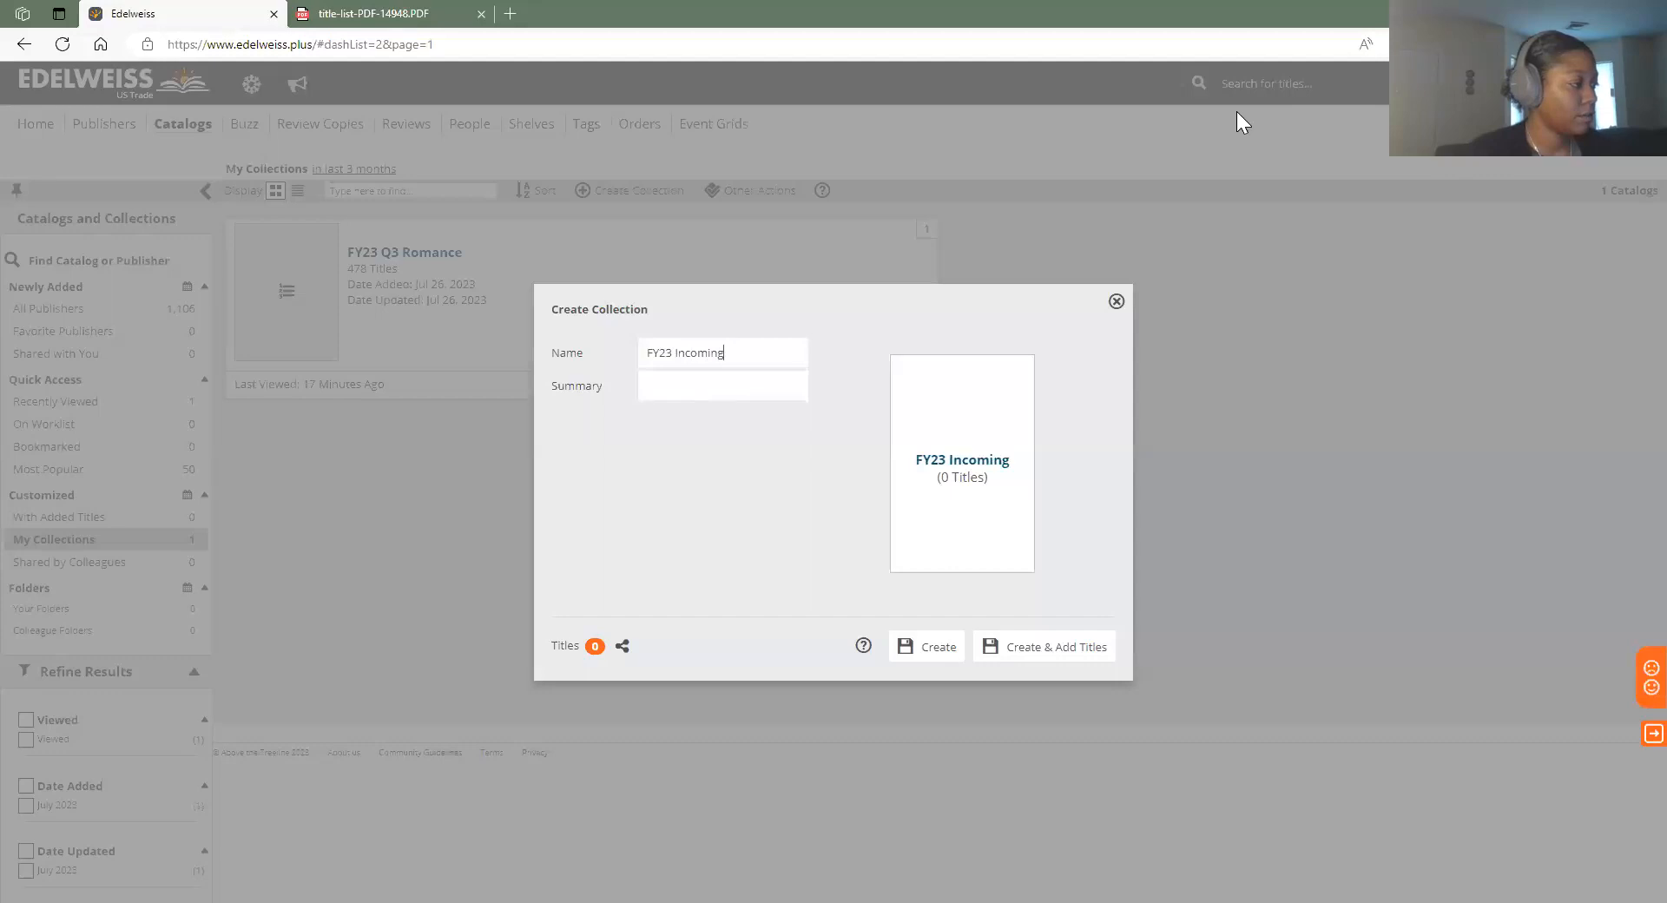
{"action": "type", "text": " Romance"}
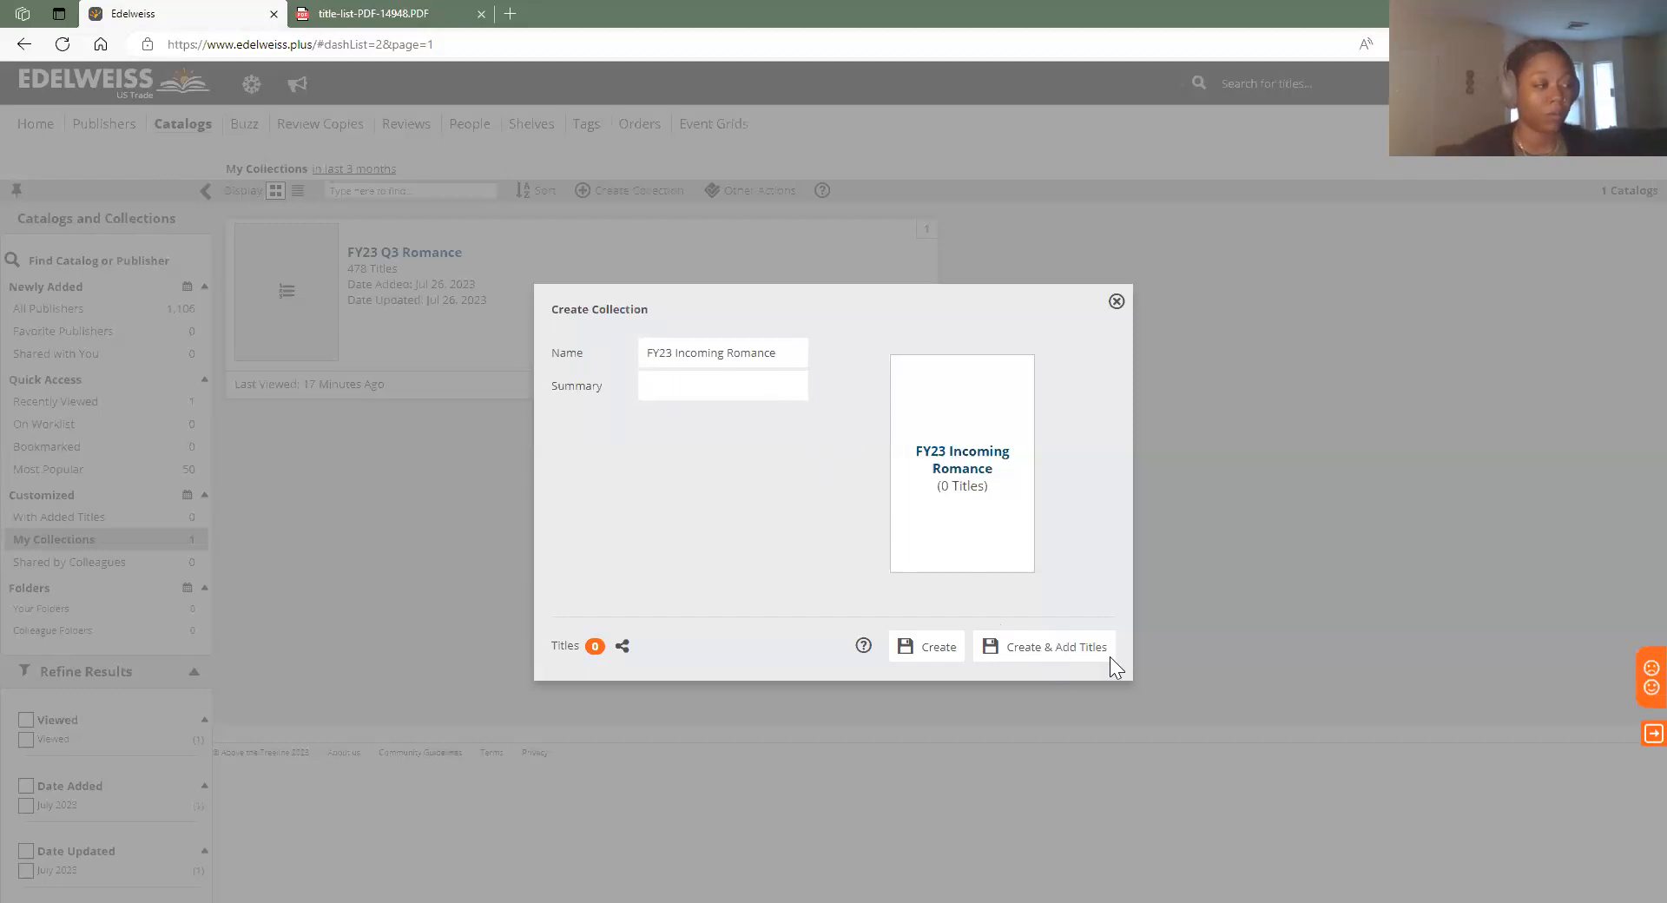
{"action": "left_click", "coordinate": [1075, 663]}
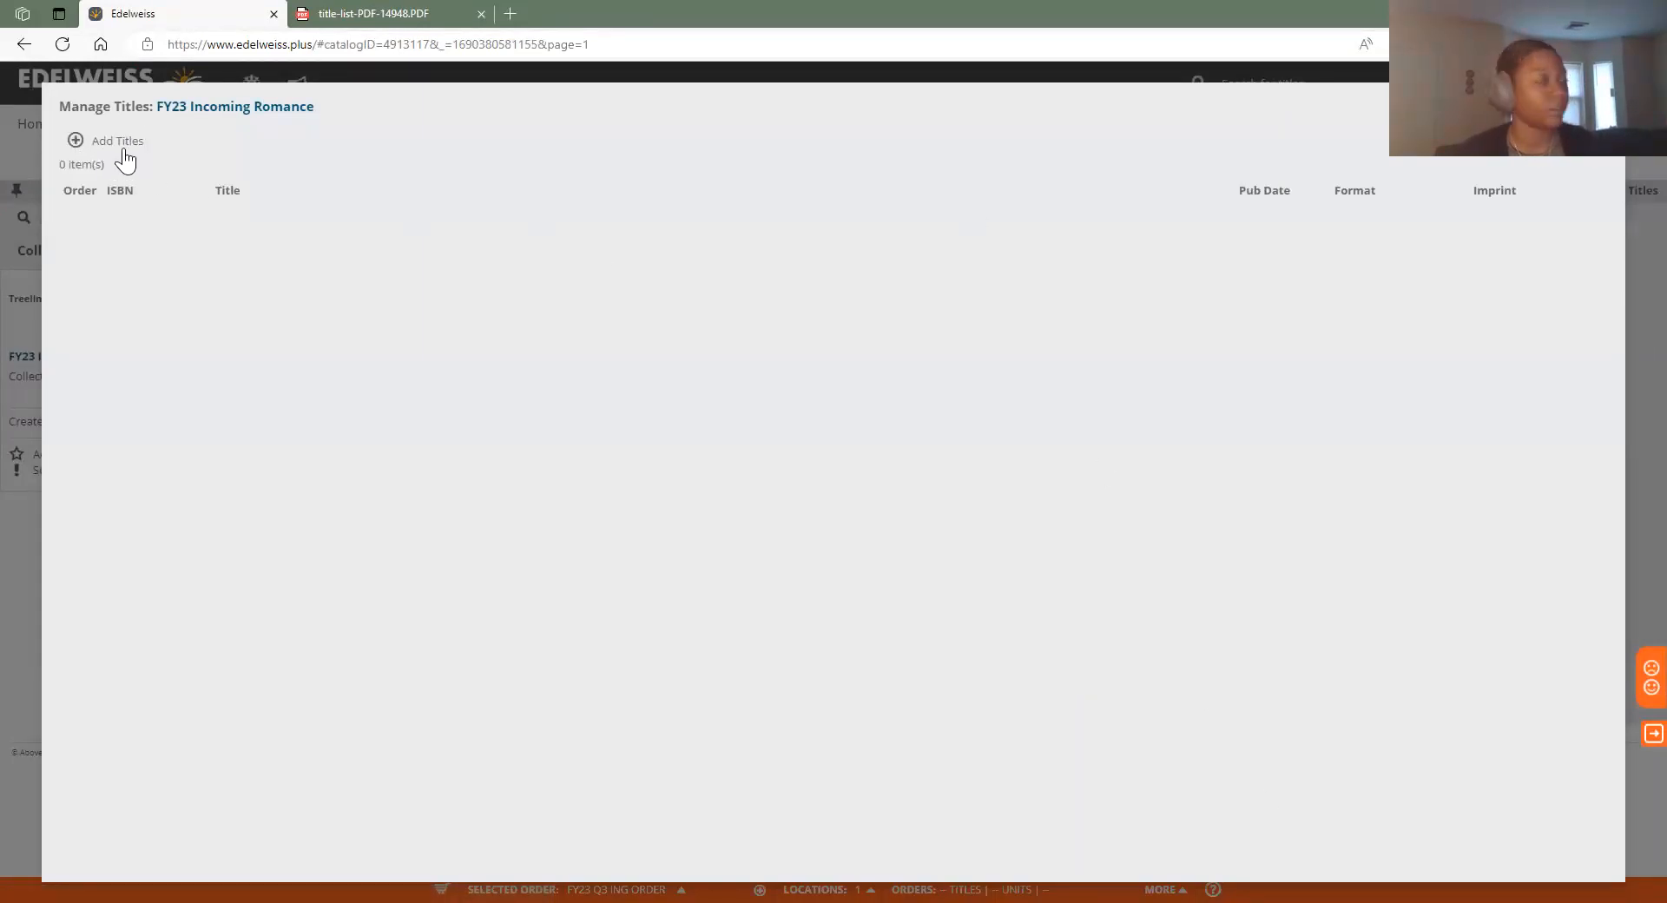
Paste the ISBN list into Add Titles, adding 142 titles to the collection
{"action": "left_click", "coordinate": [74, 141]}
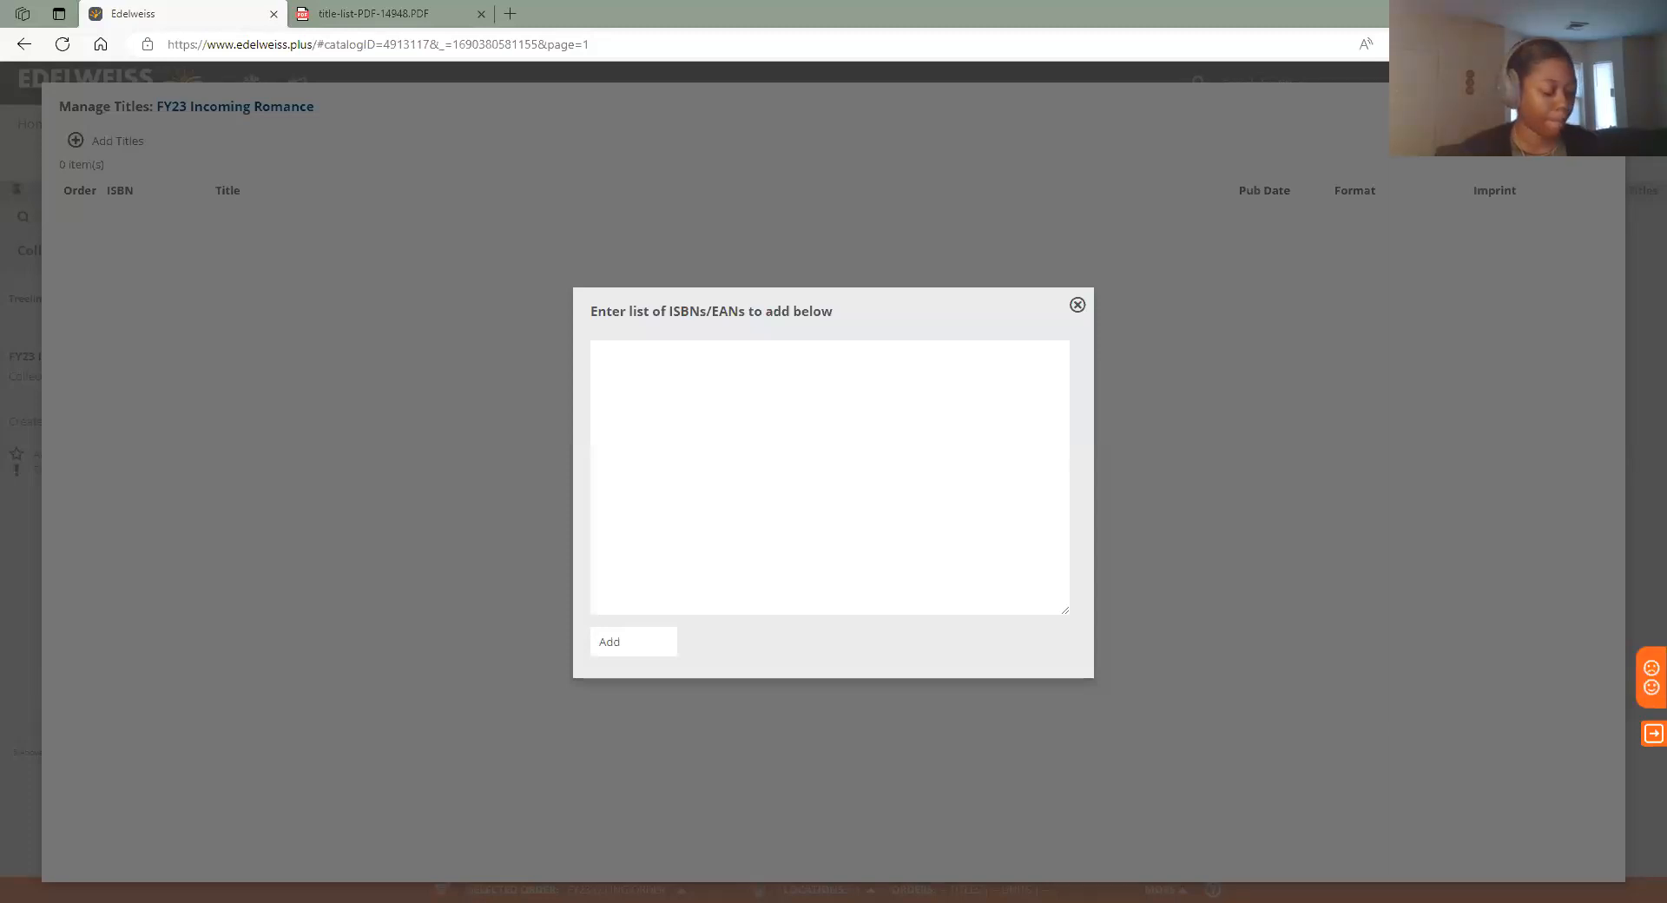
{"action": "left_click", "coordinate": [758, 388]}
{"action": "key", "text": "ctrl+v"}
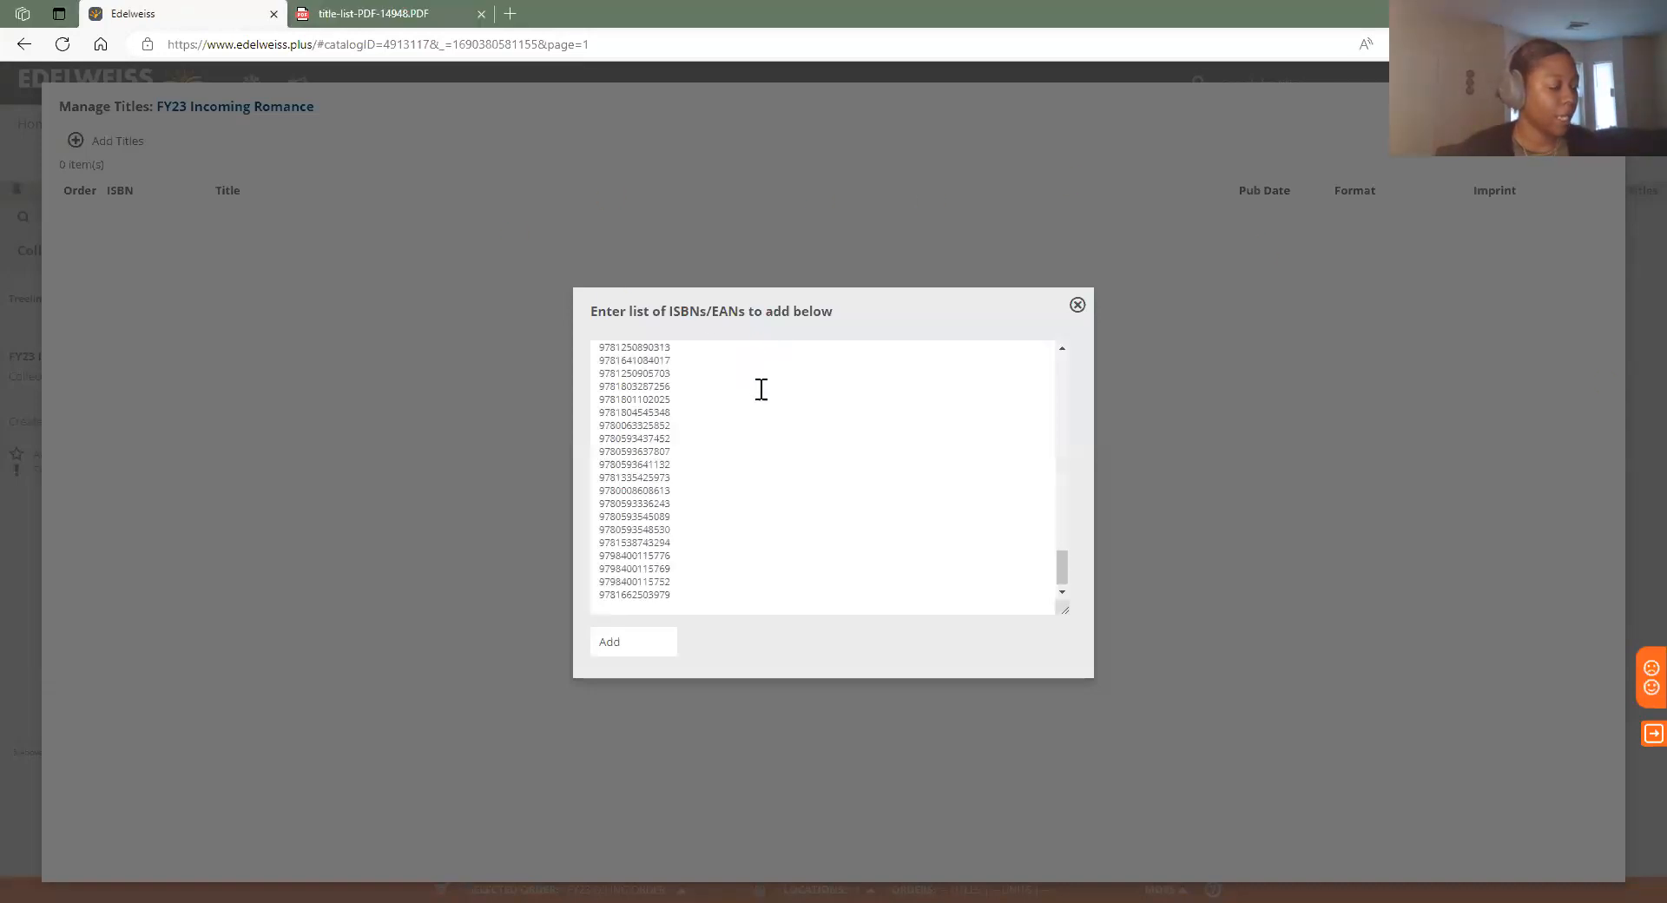
{"action": "left_click", "coordinate": [655, 650]}
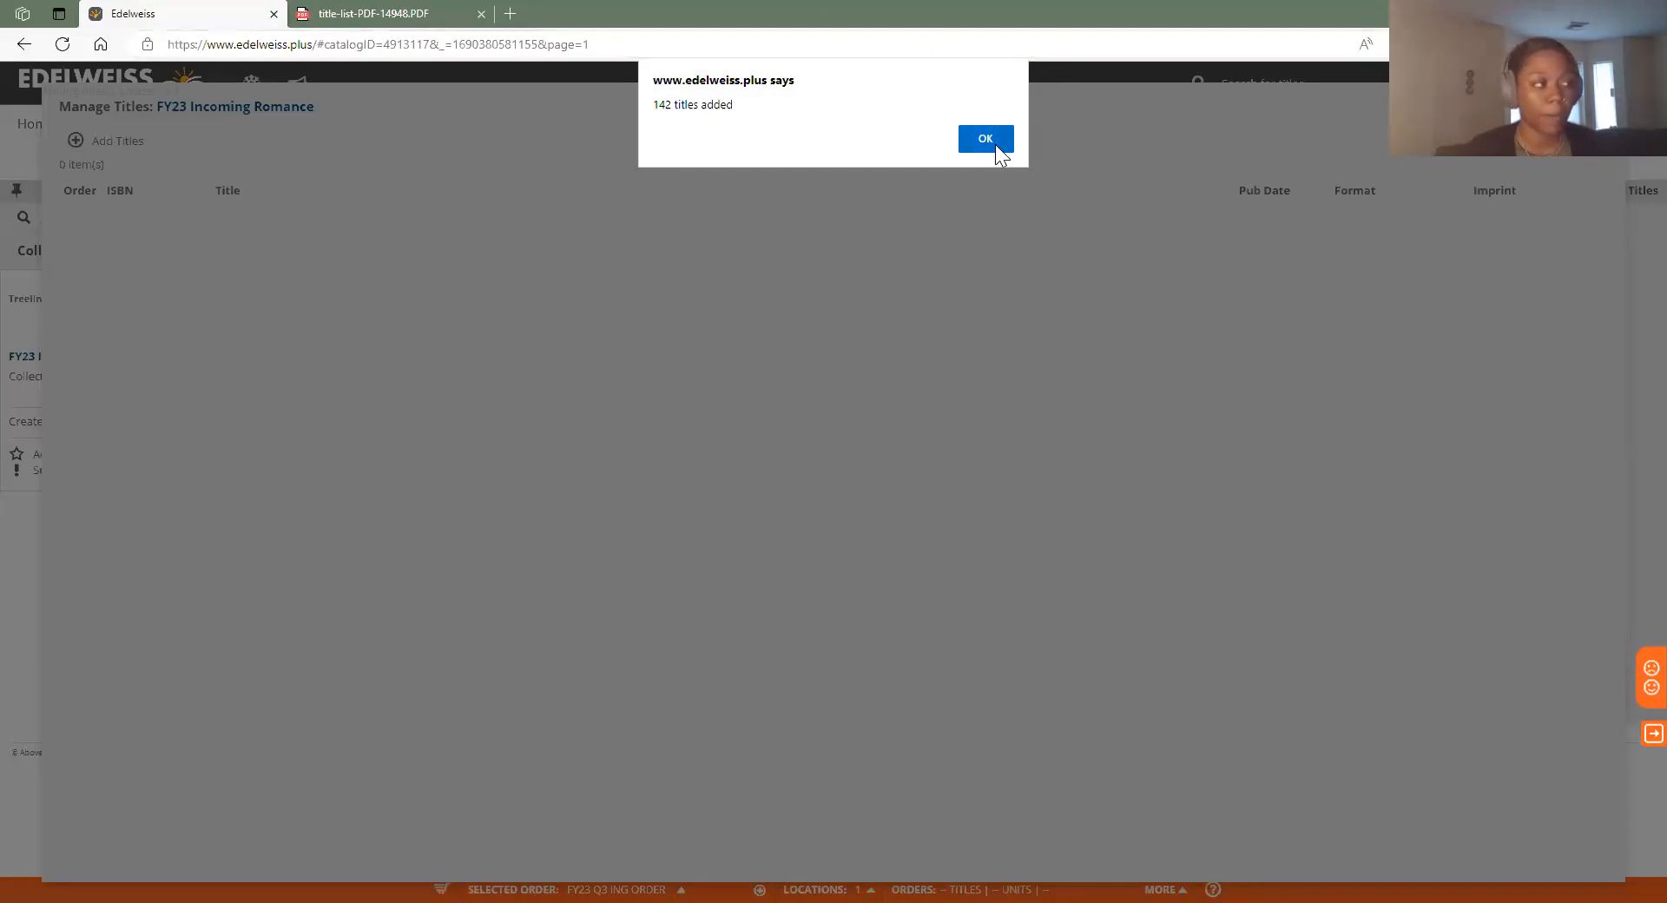
{"action": "left_click", "coordinate": [995, 144]}
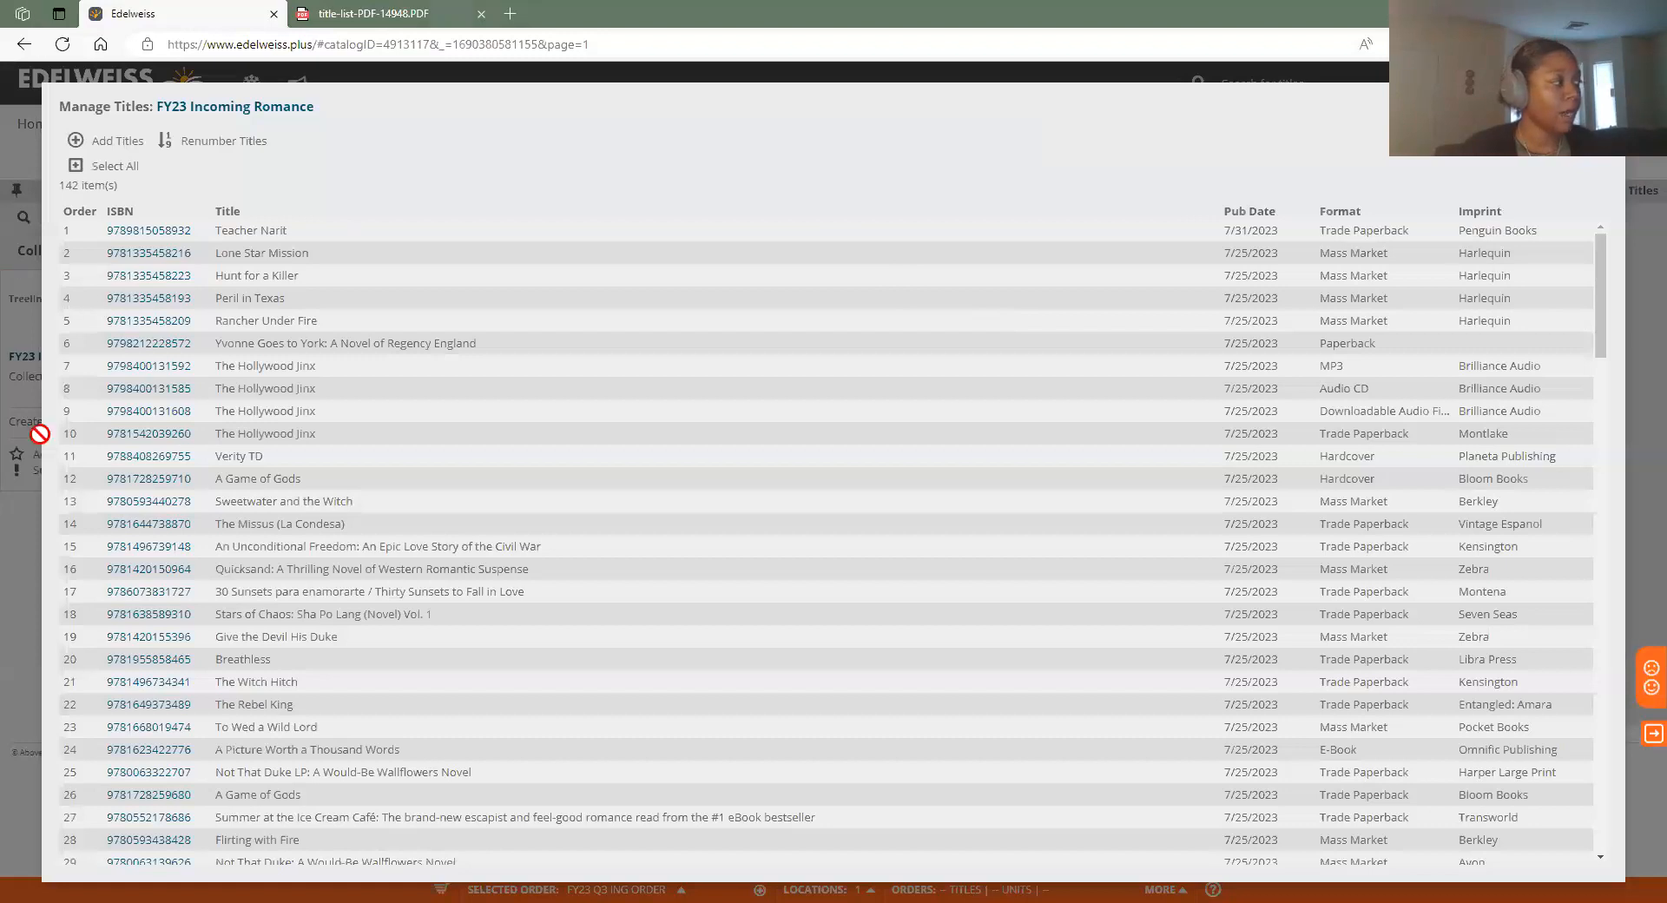
Review the title list, then close Manage Titles to show the 142-title collection page
{"action": "scroll", "coordinate": [547, 420], "scroll_direction": "down", "scroll_amount": 3}
{"action": "scroll", "coordinate": [547, 421], "scroll_direction": "up", "scroll_amount": 3}
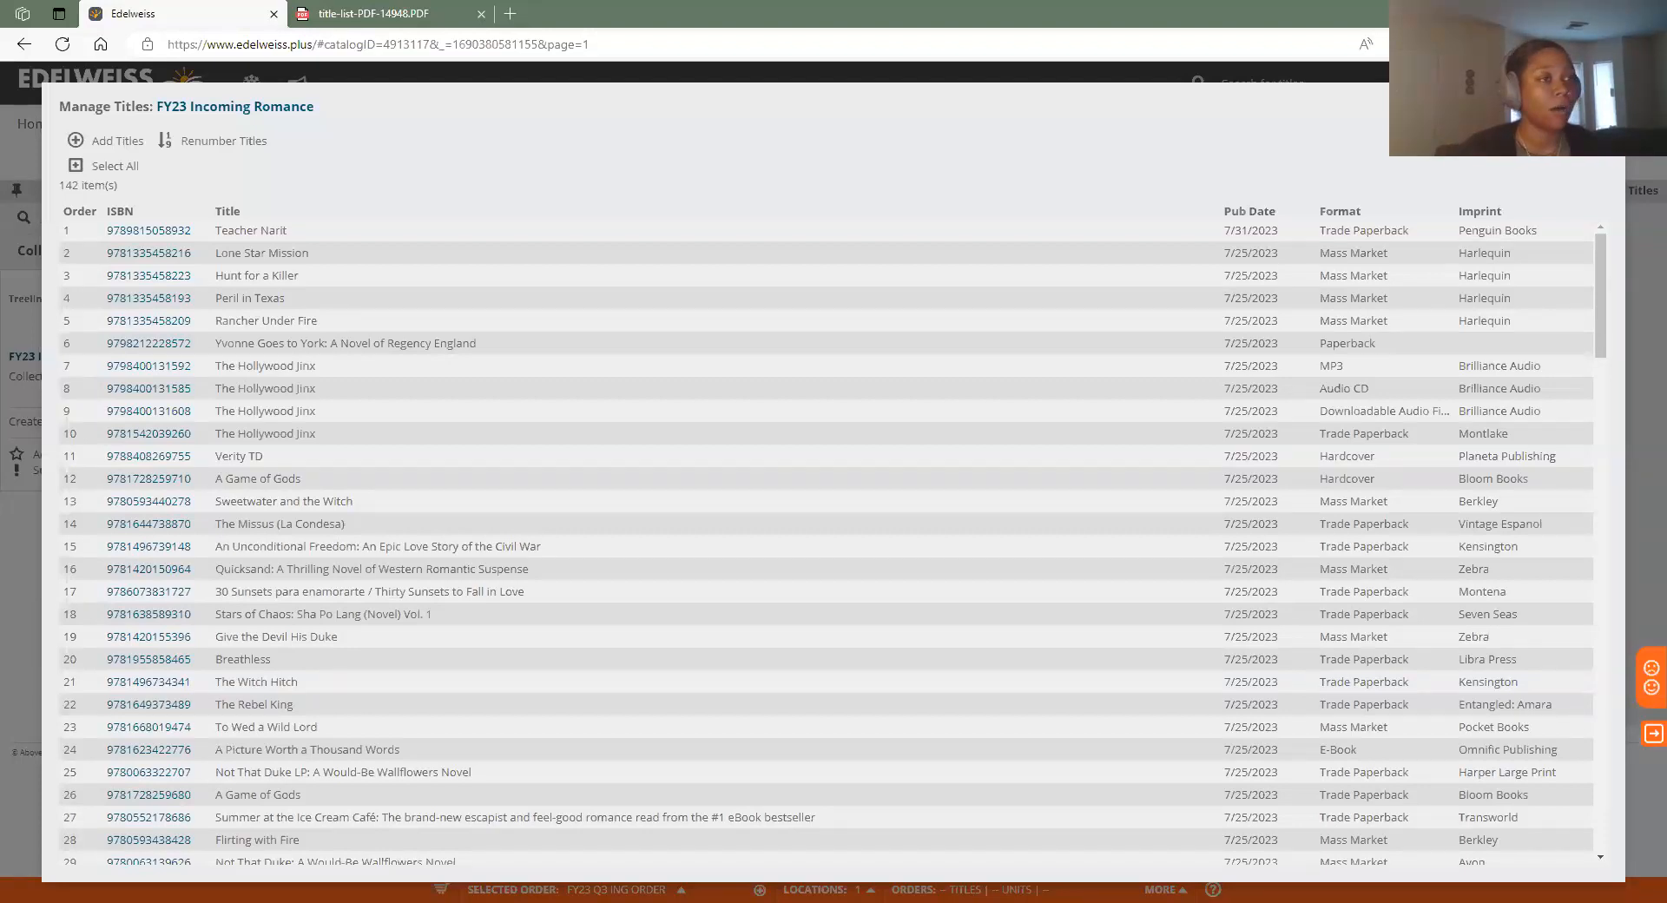
{"action": "left_click", "coordinate": [1605, 104]}
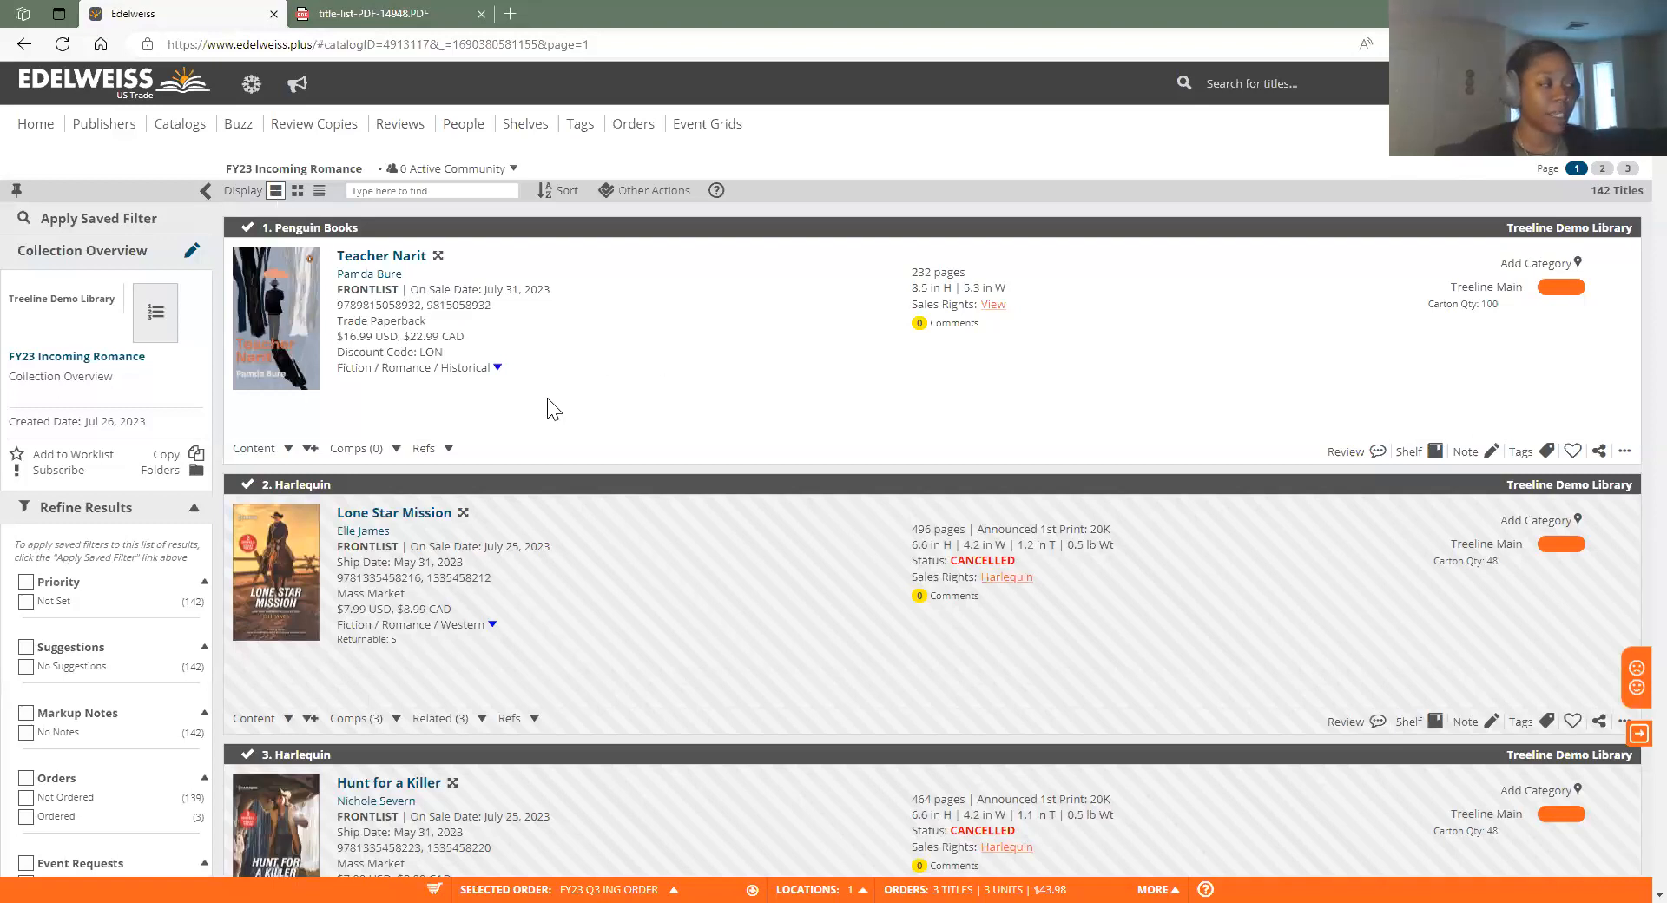
{"action": "scroll", "coordinate": [295, 347], "scroll_direction": "down", "scroll_amount": 3}
{"action": "scroll", "coordinate": [289, 311], "scroll_direction": "up", "scroll_amount": 3}
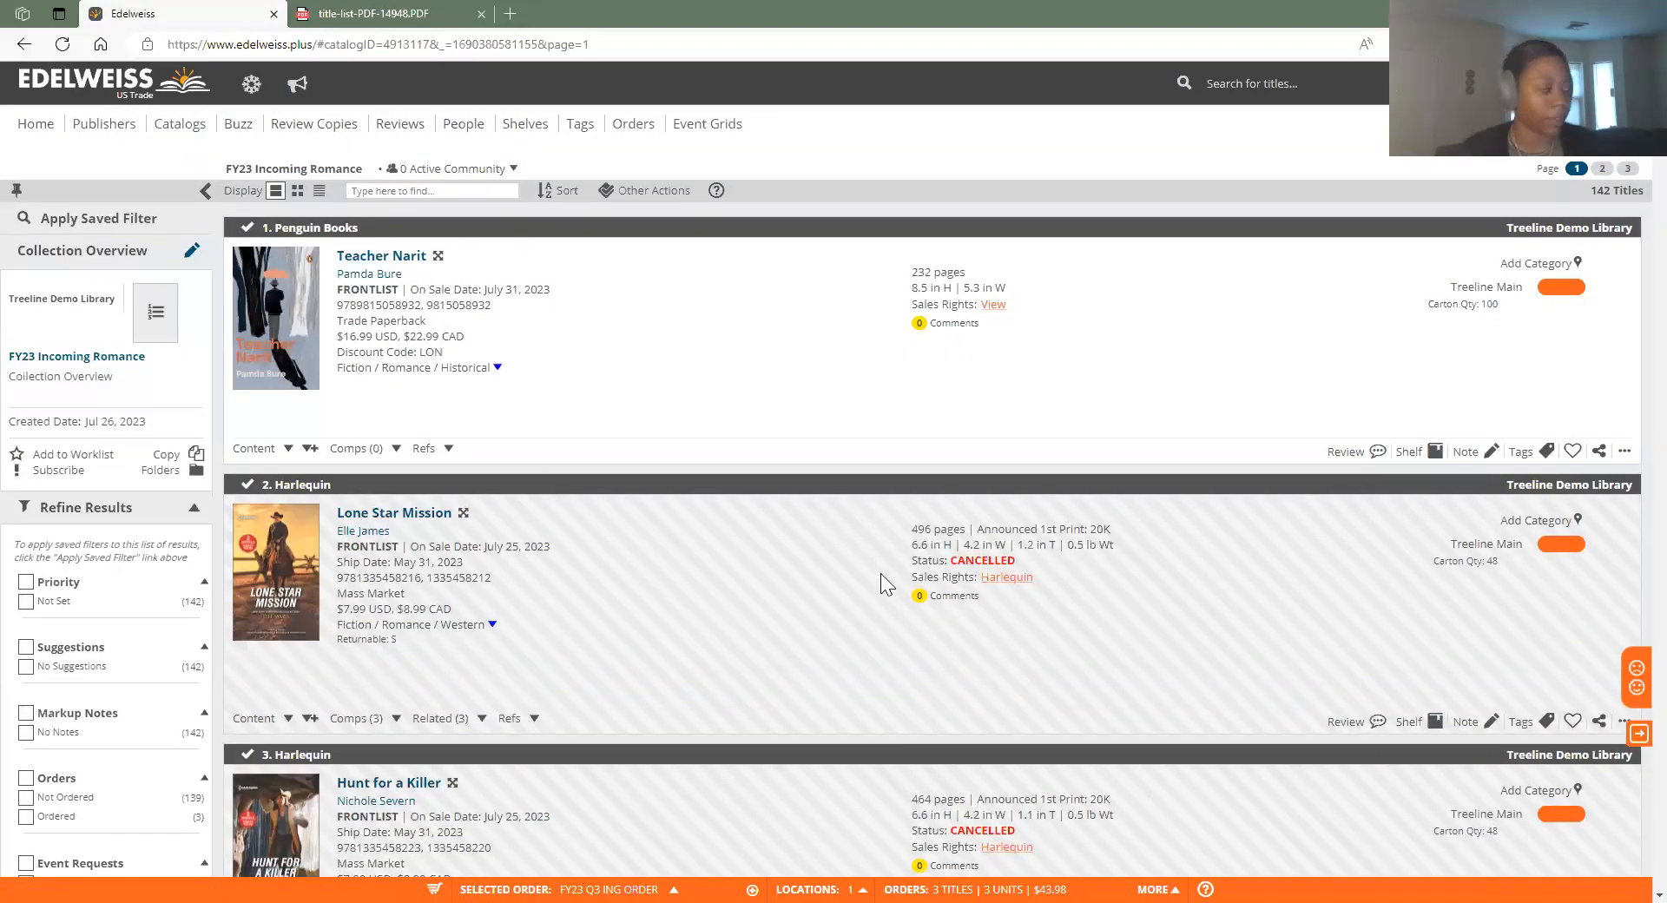
{"action": "left_click", "coordinate": [287, 448]}
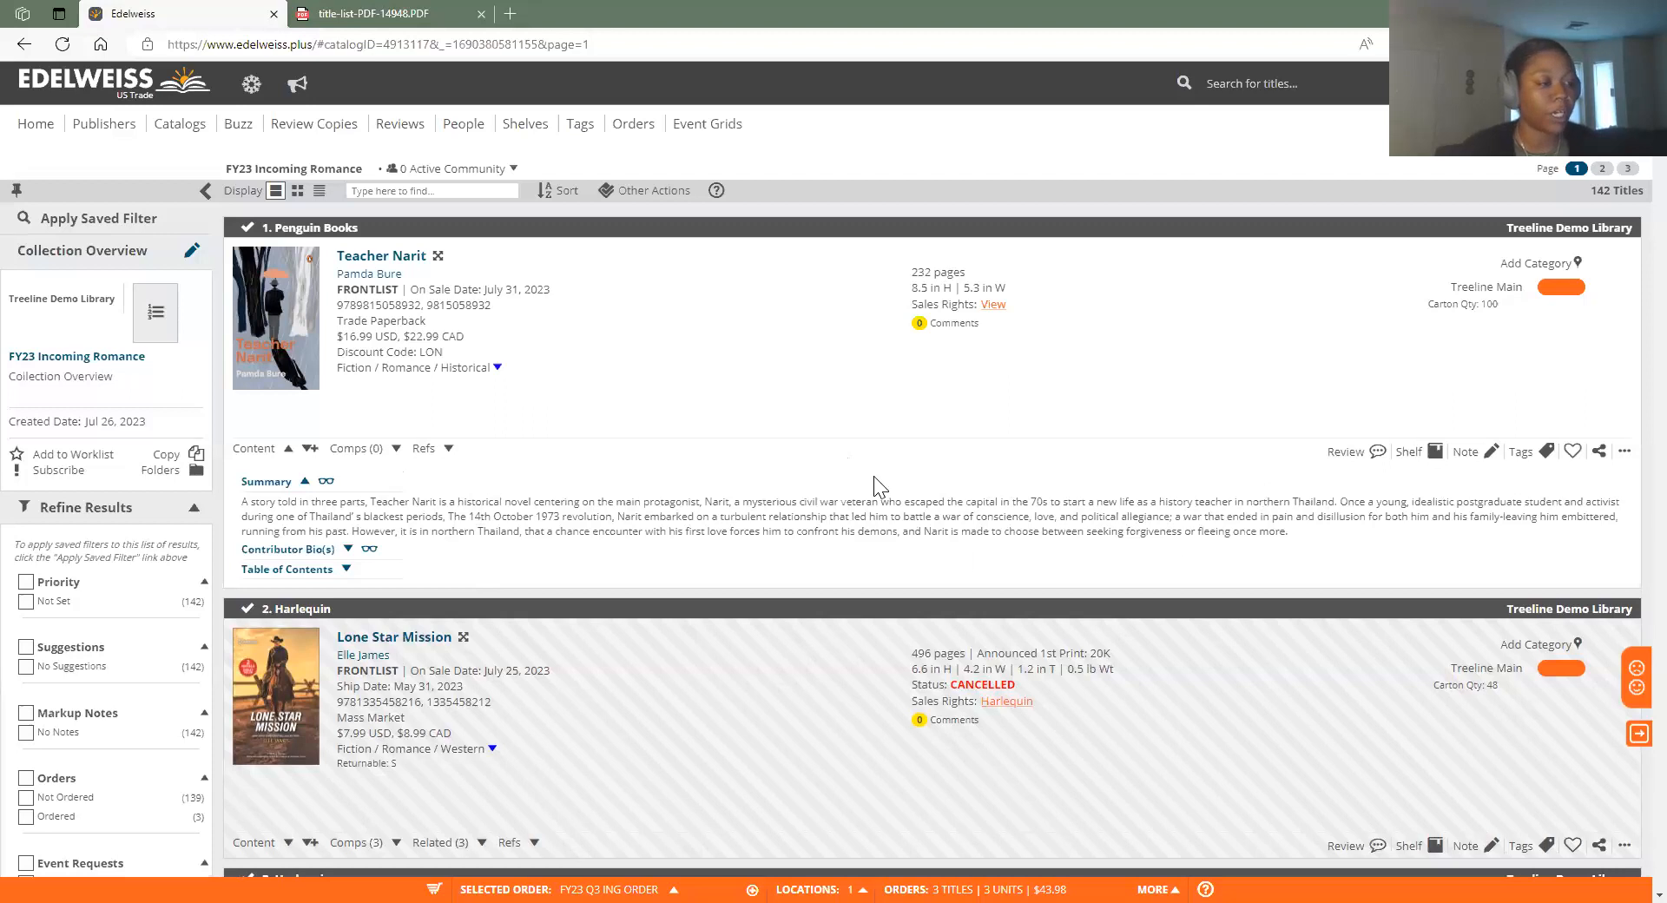
{"action": "left_click", "coordinate": [287, 448]}
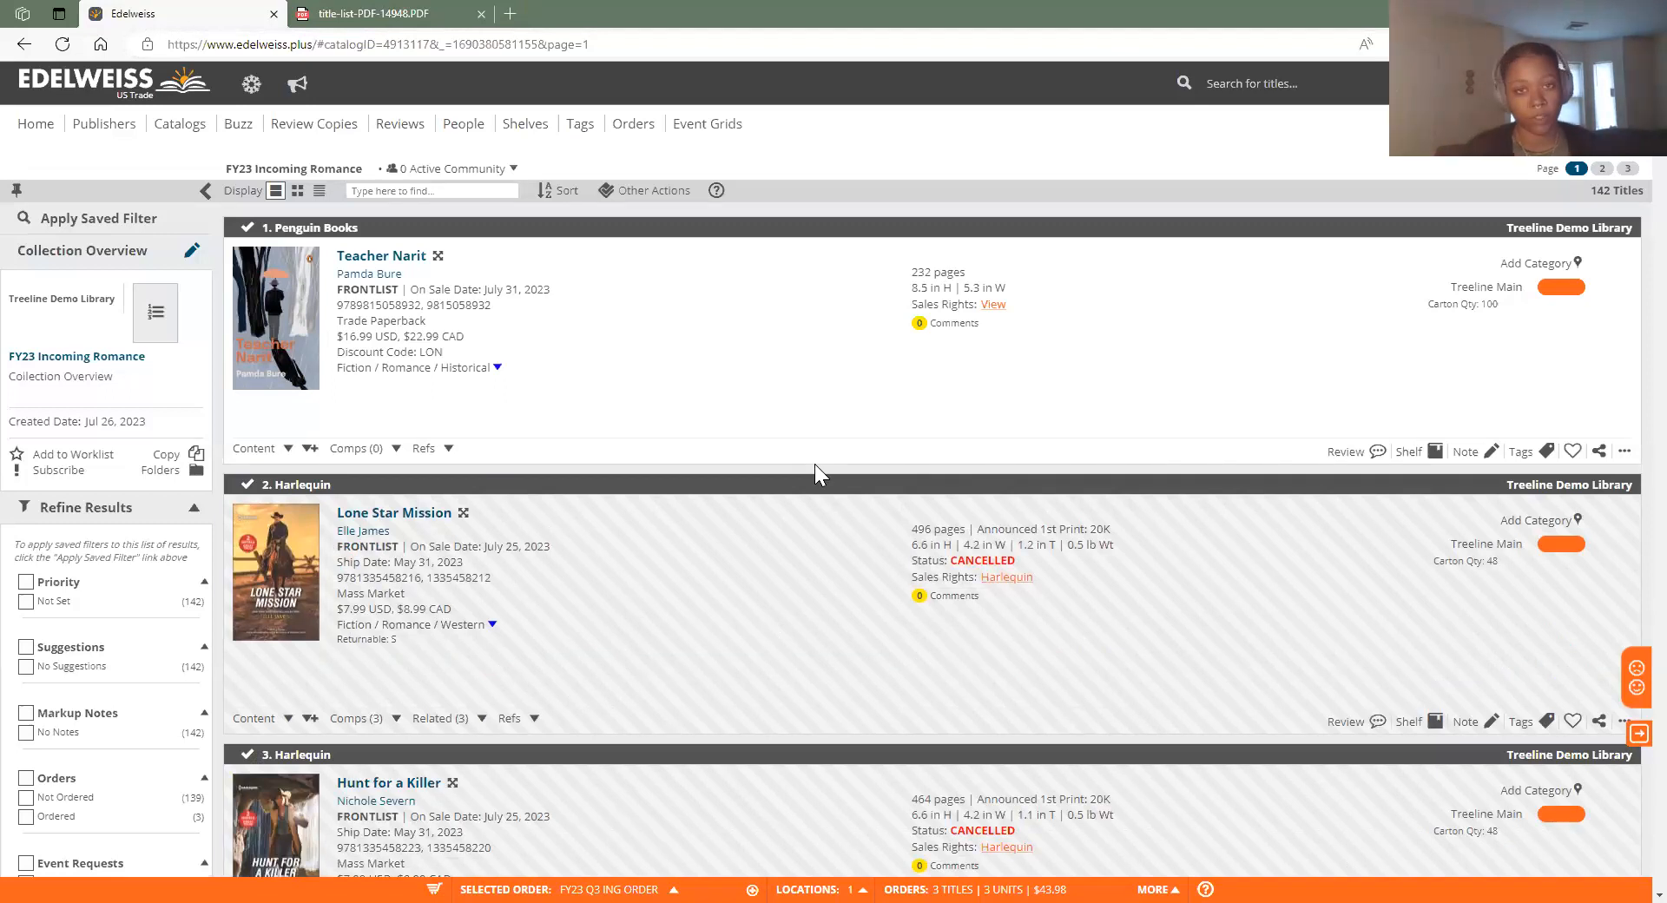
{"action": "scroll", "coordinate": [875, 286], "scroll_direction": "down", "scroll_amount": 12}
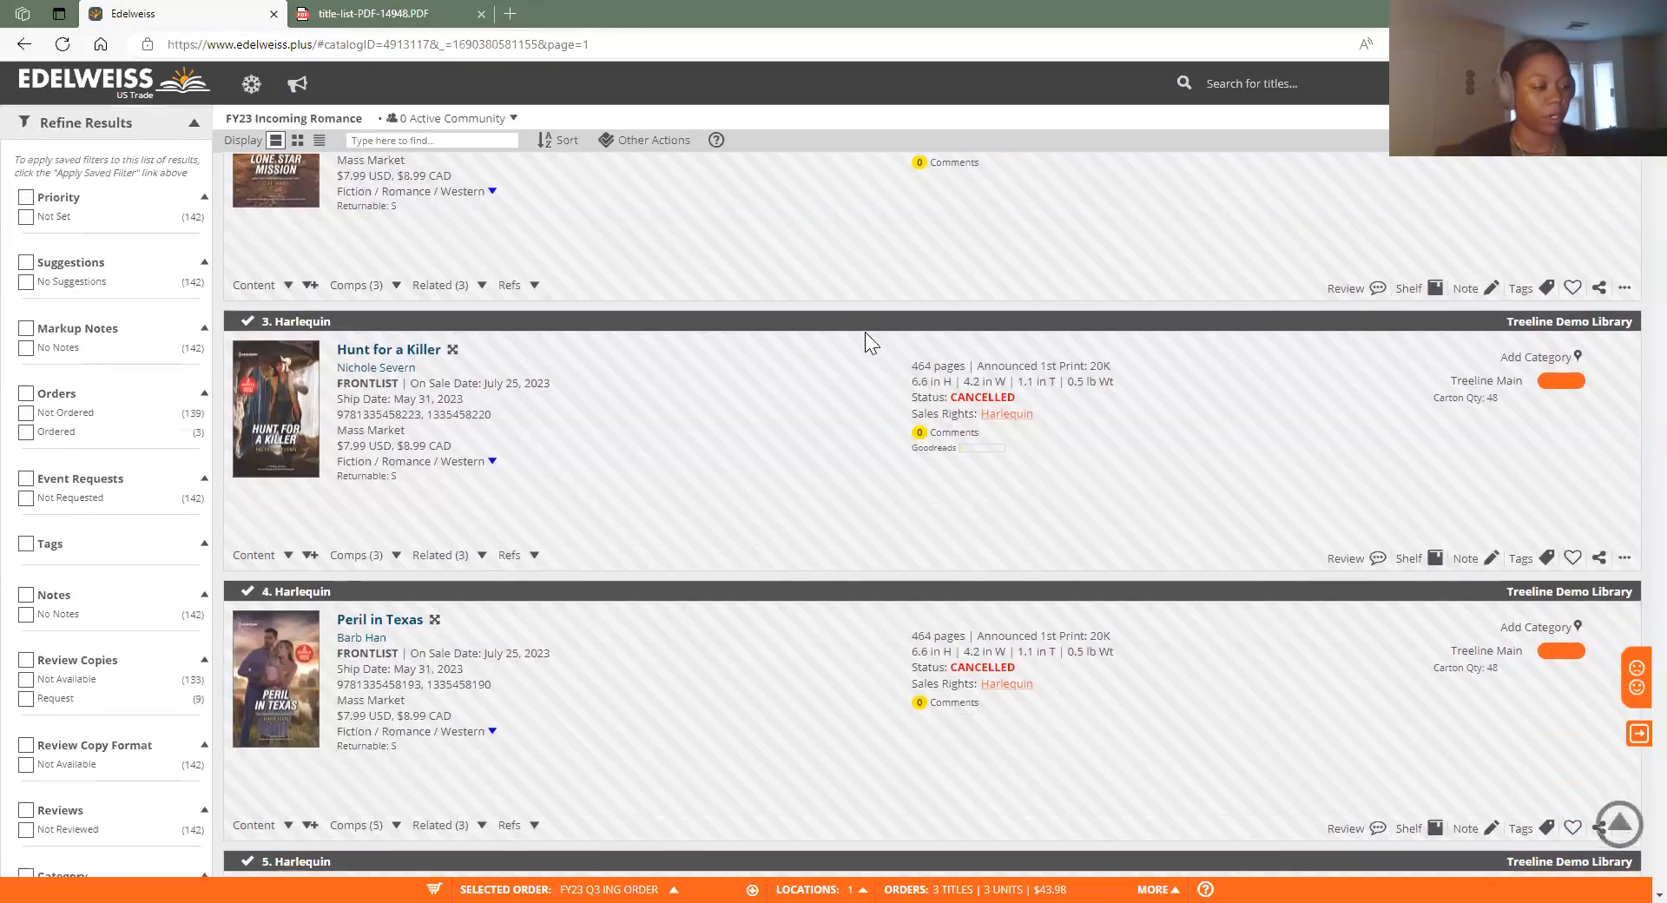
{"action": "scroll", "coordinate": [706, 605], "scroll_direction": "down", "scroll_amount": 12}
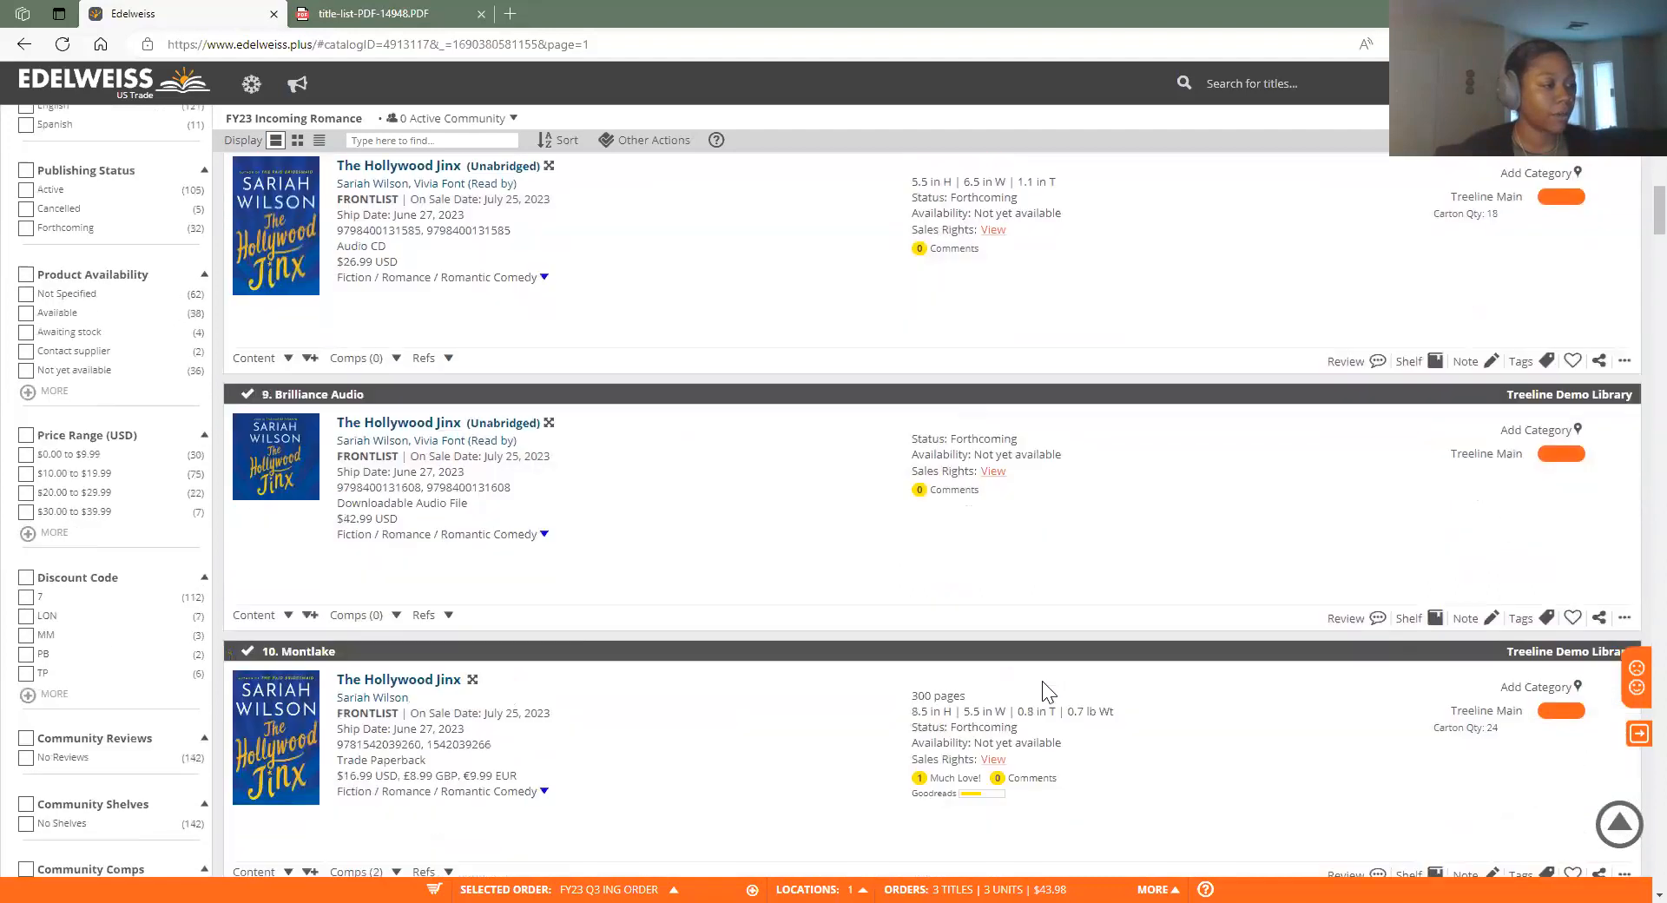
{"action": "scroll", "coordinate": [958, 744], "scroll_direction": "down", "scroll_amount": 6}
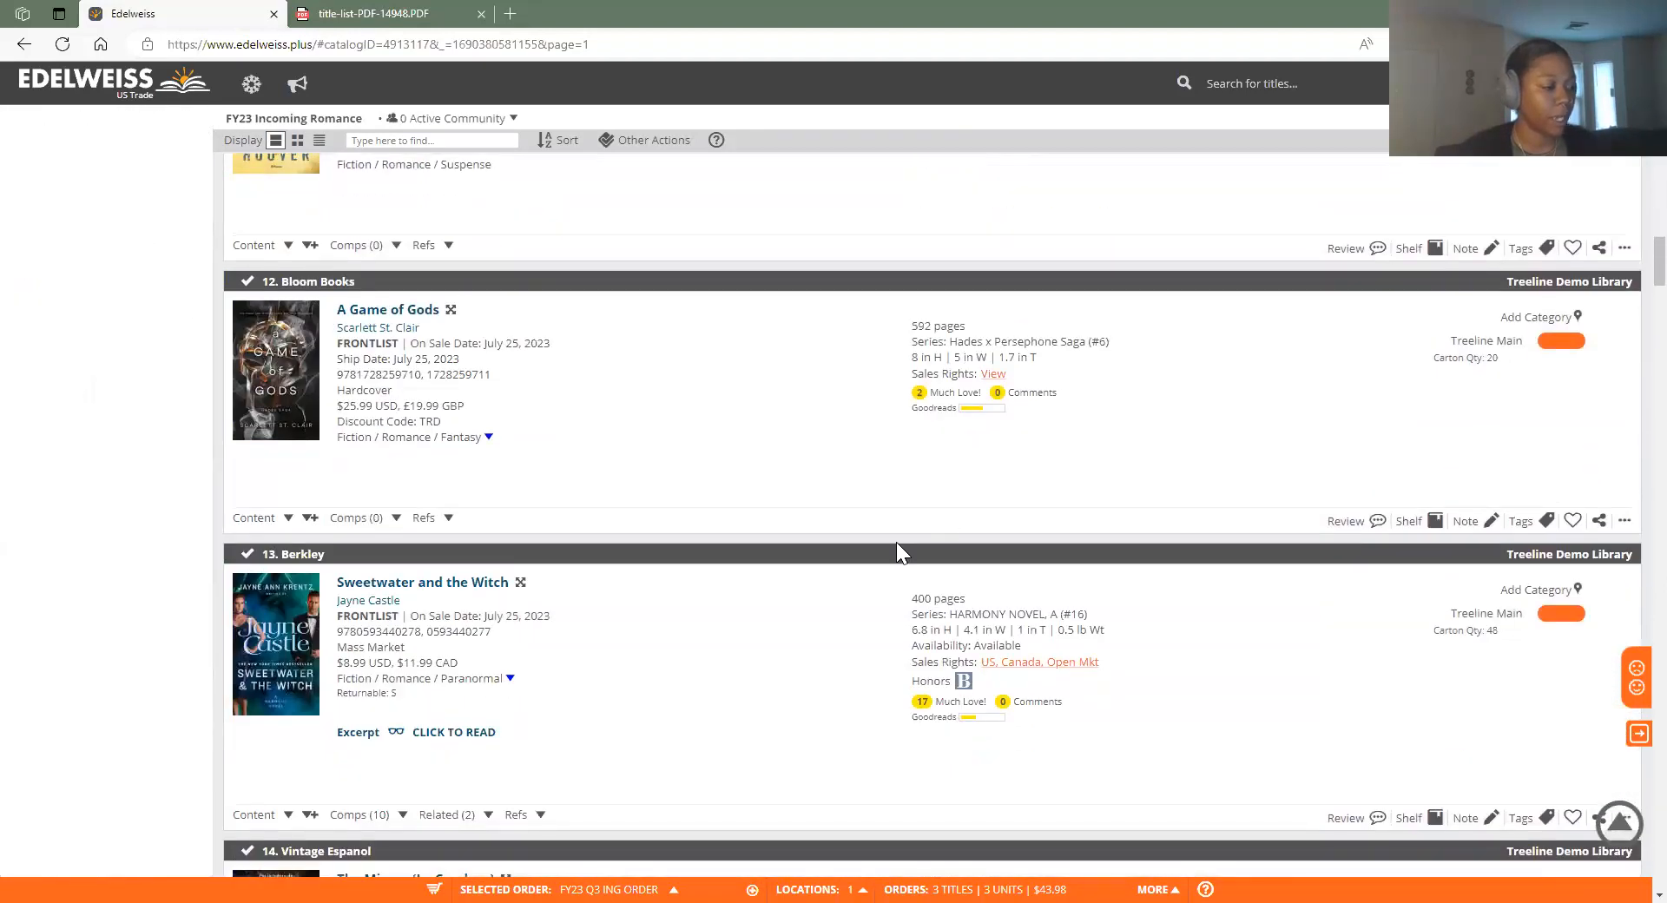
{"action": "scroll", "coordinate": [897, 545], "scroll_direction": "down", "scroll_amount": 3}
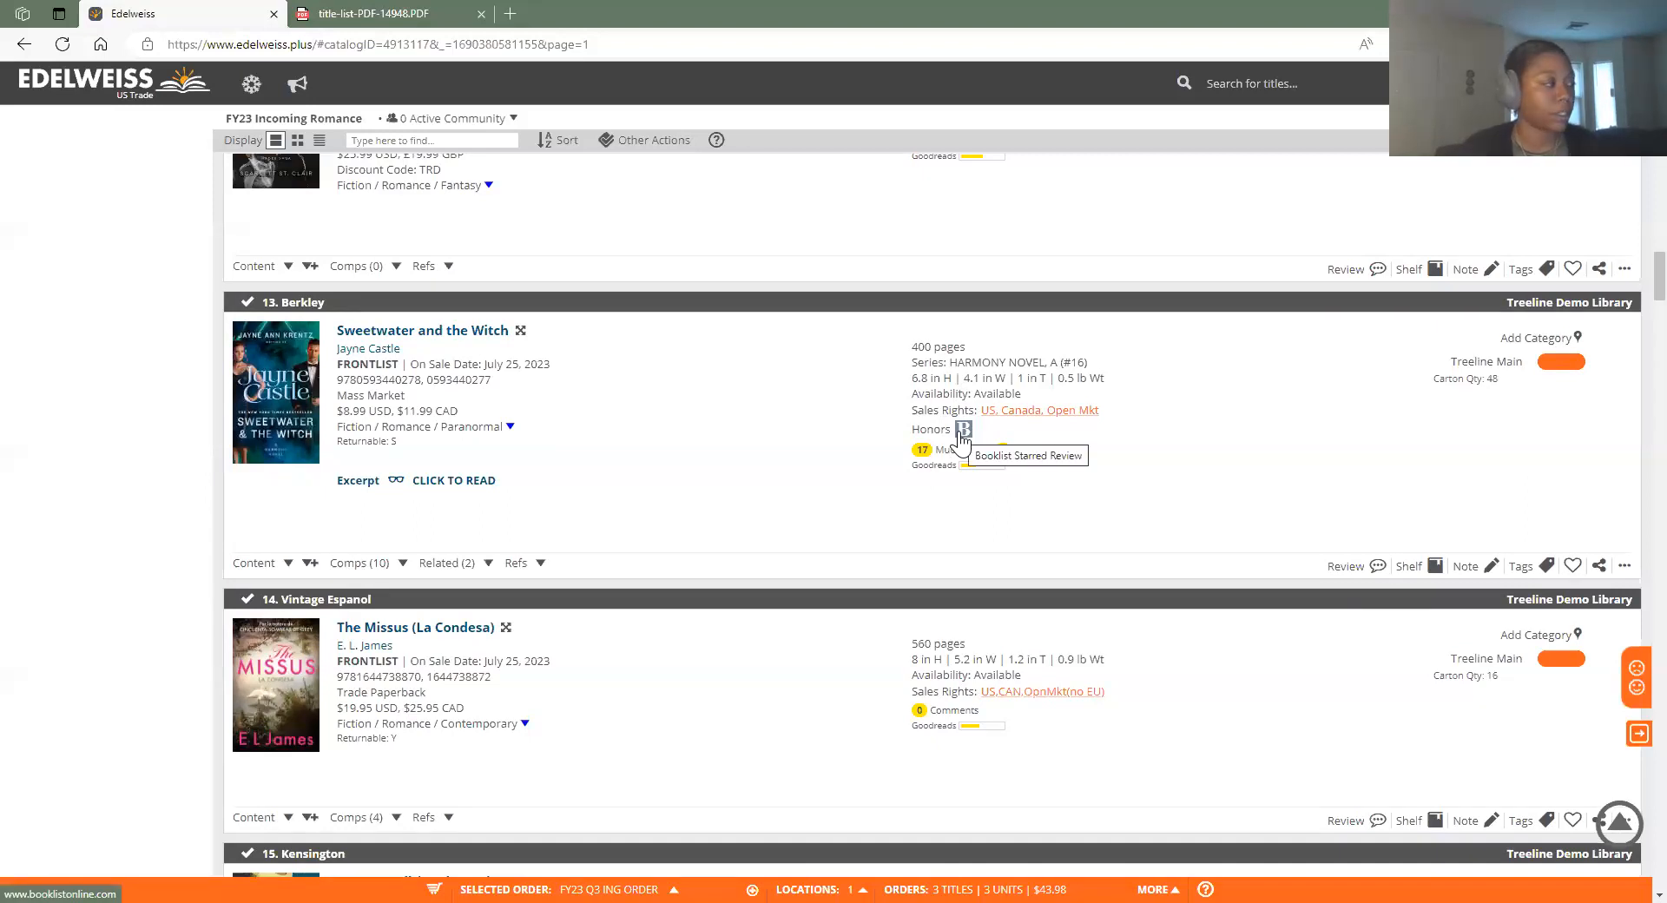
{"action": "left_click", "coordinate": [963, 430]}
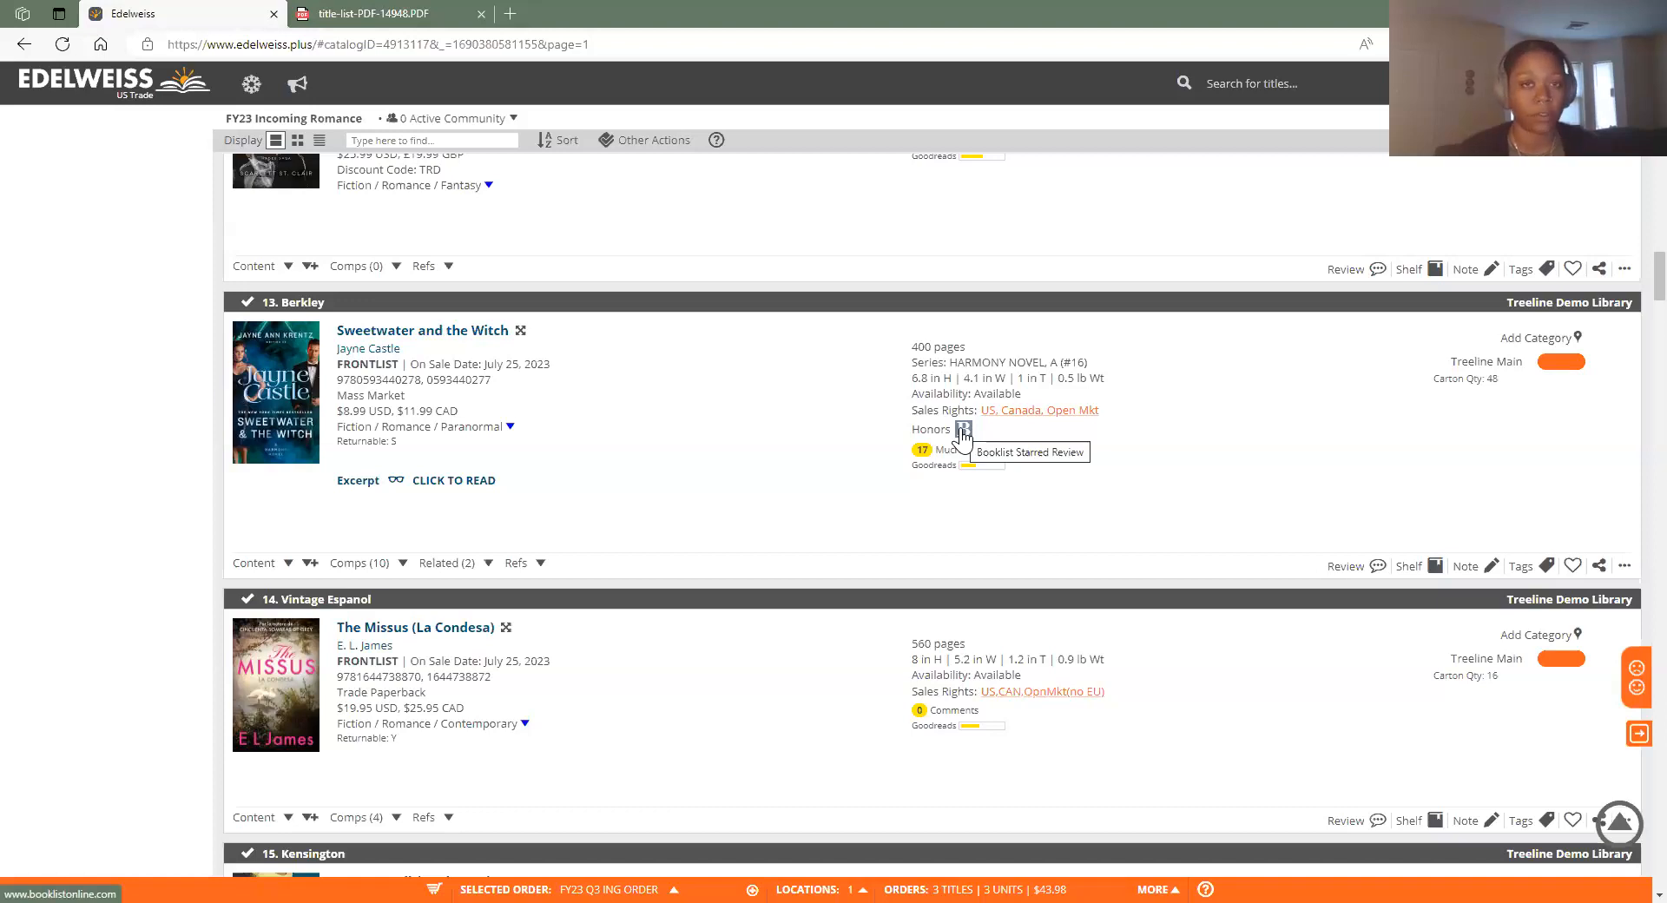
{"action": "scroll", "coordinate": [955, 607], "scroll_direction": "down", "scroll_amount": 3}
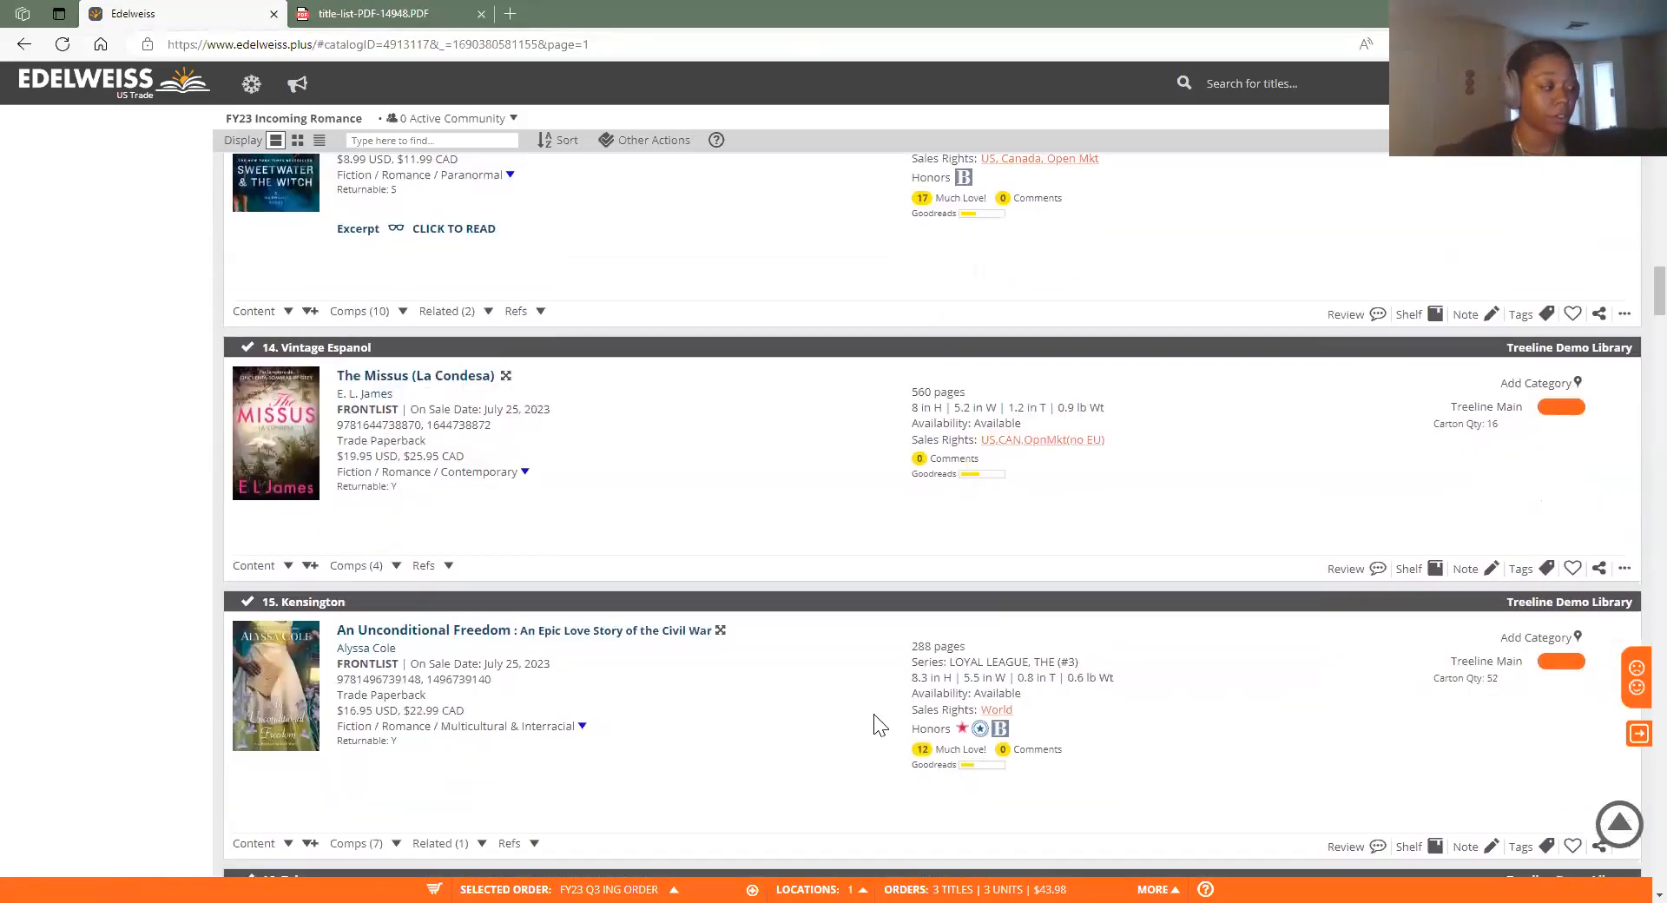
{"action": "scroll", "coordinate": [998, 625], "scroll_direction": "down", "scroll_amount": 3}
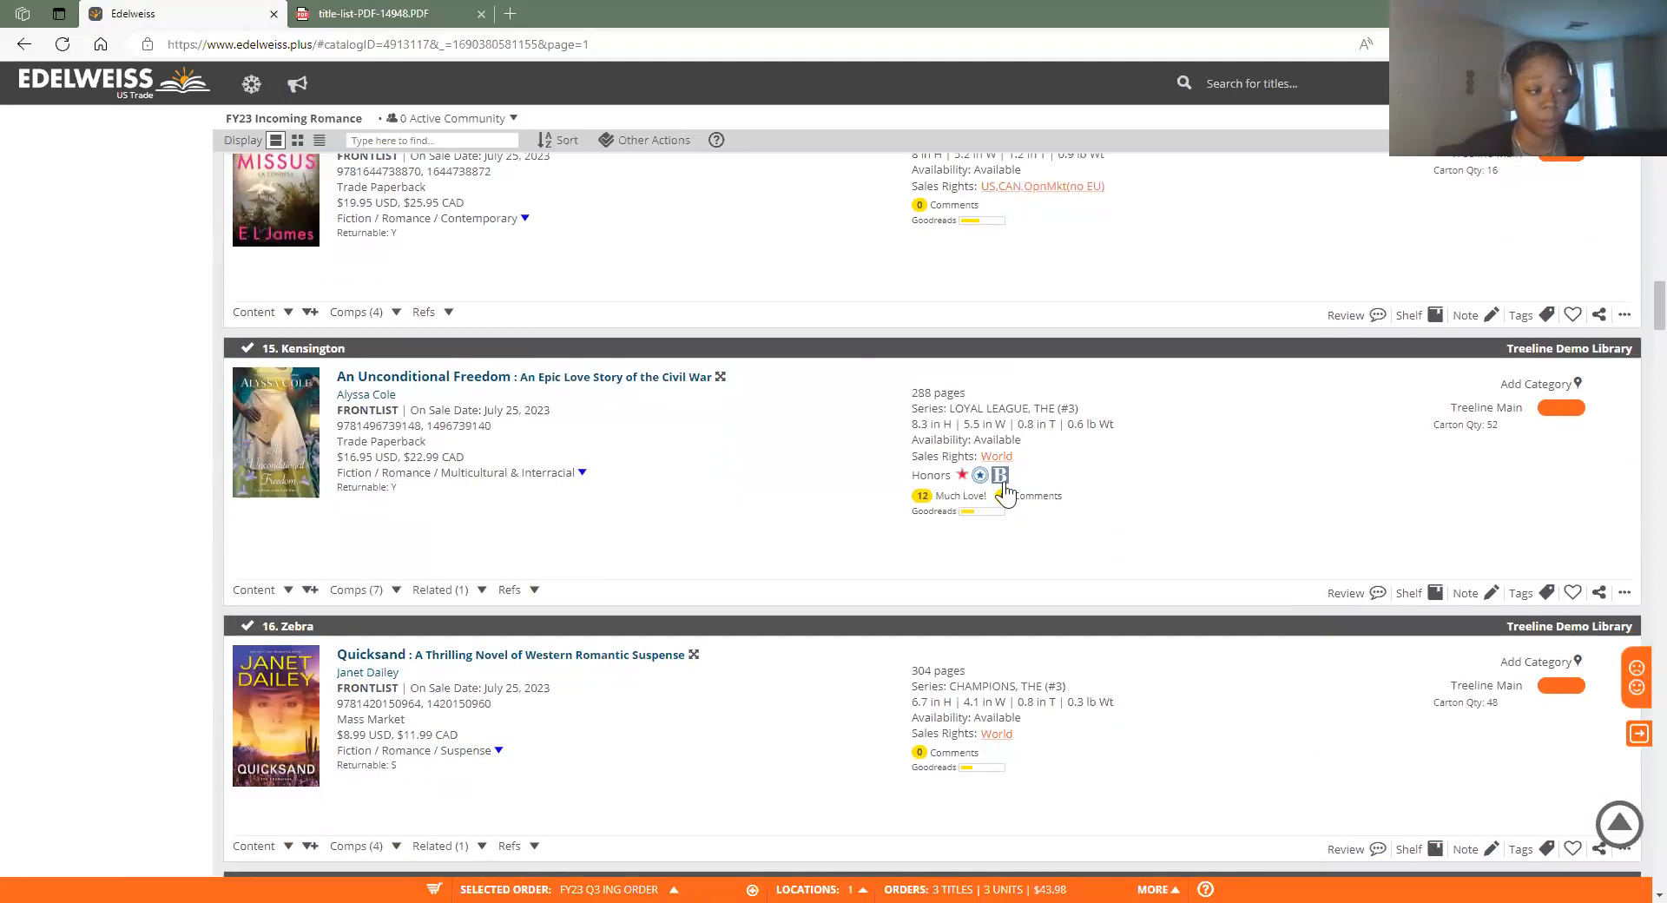
{"action": "scroll", "coordinate": [1042, 738], "scroll_direction": "up", "scroll_amount": 20}
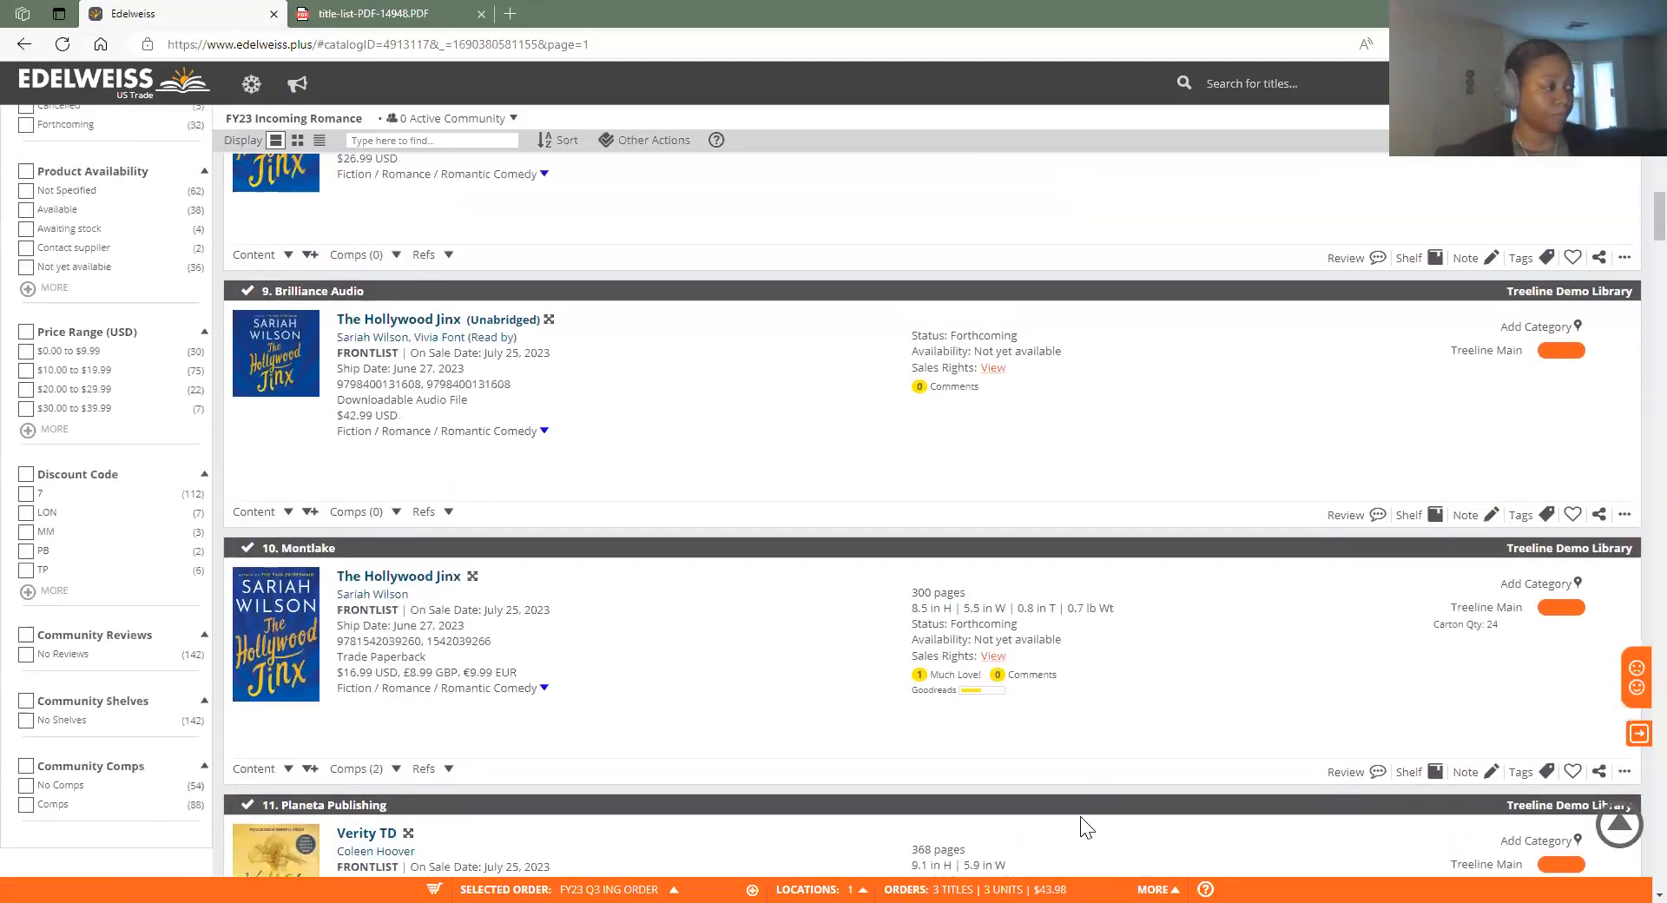
{"action": "scroll", "coordinate": [1002, 735], "scroll_direction": "up", "scroll_amount": 1}
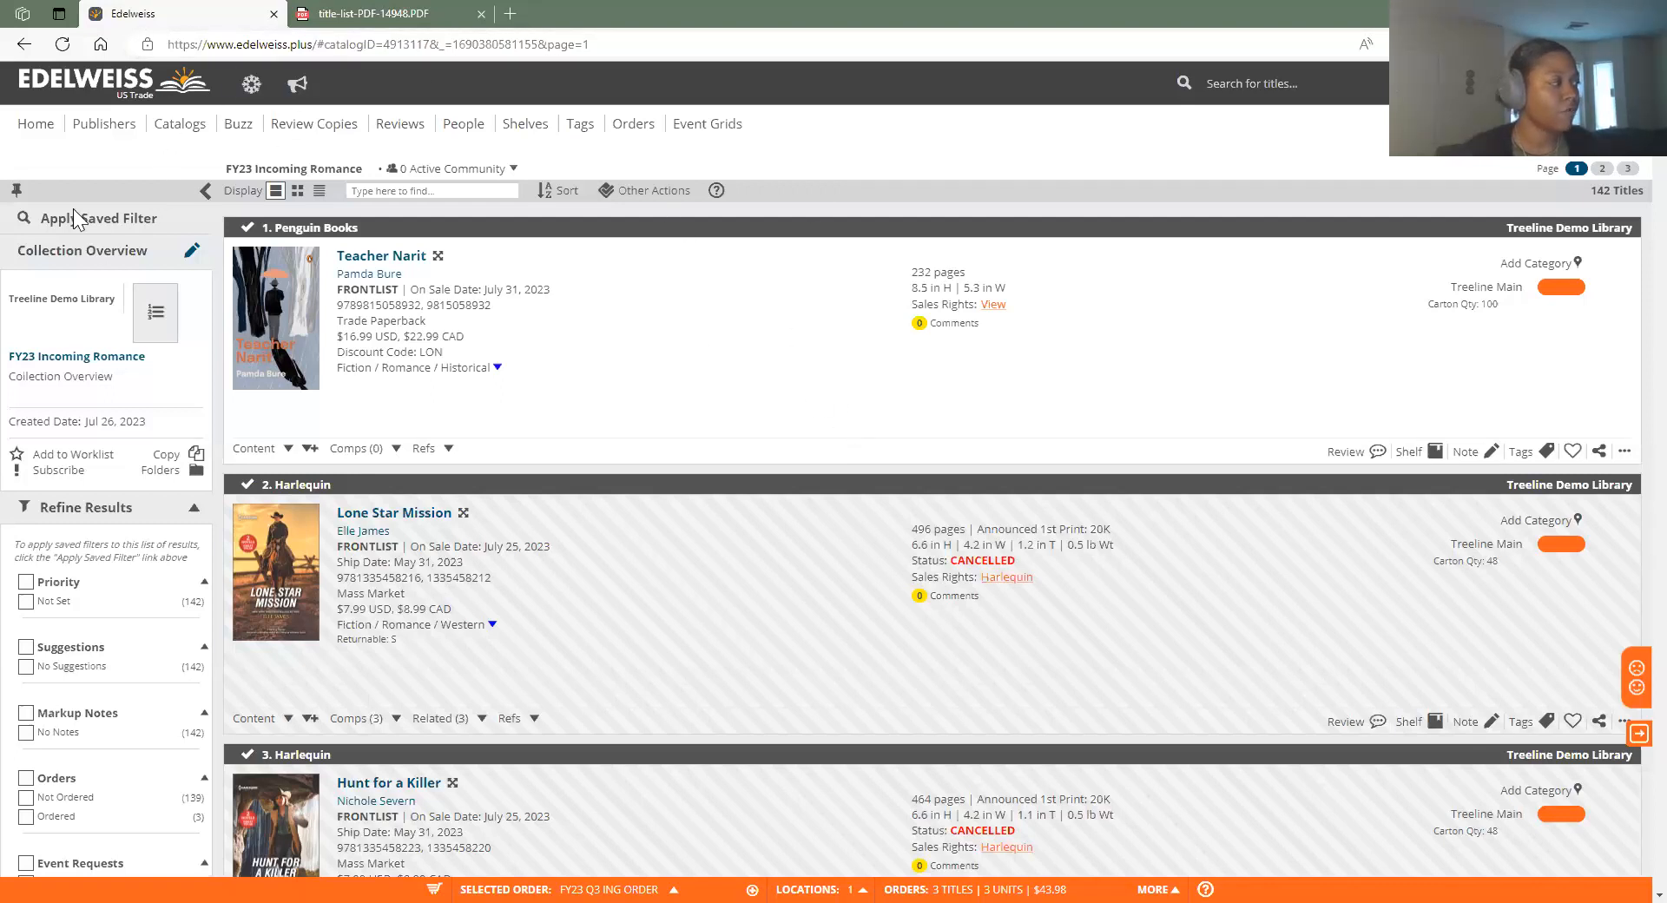
{"action": "left_click", "coordinate": [671, 190]}
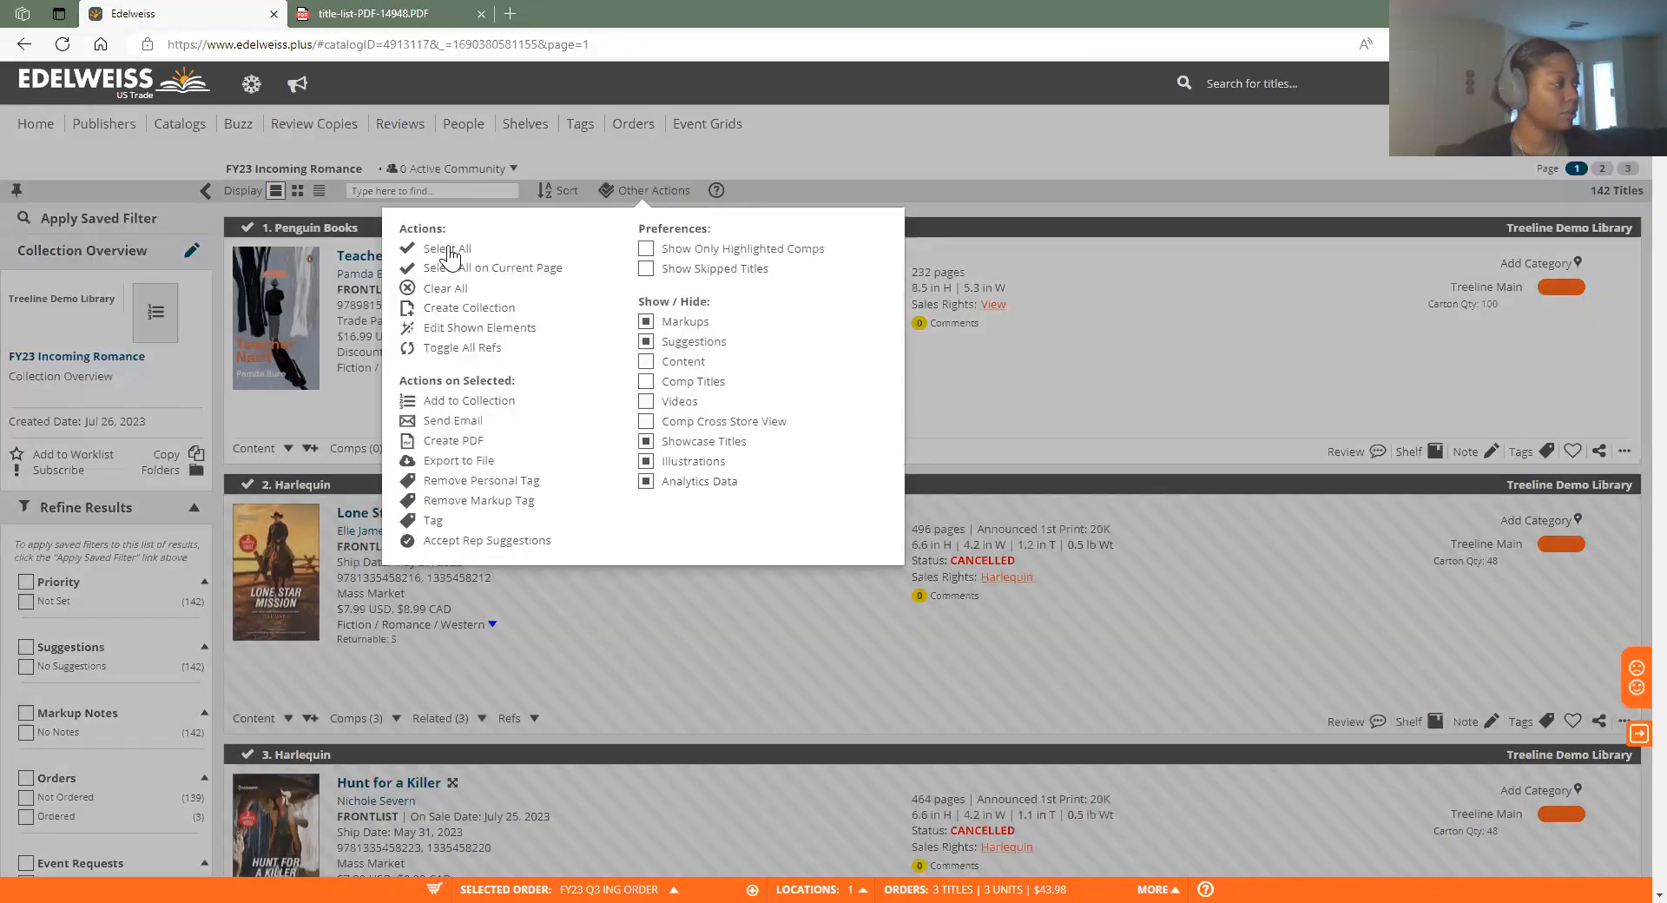
{"action": "left_click", "coordinate": [449, 252]}
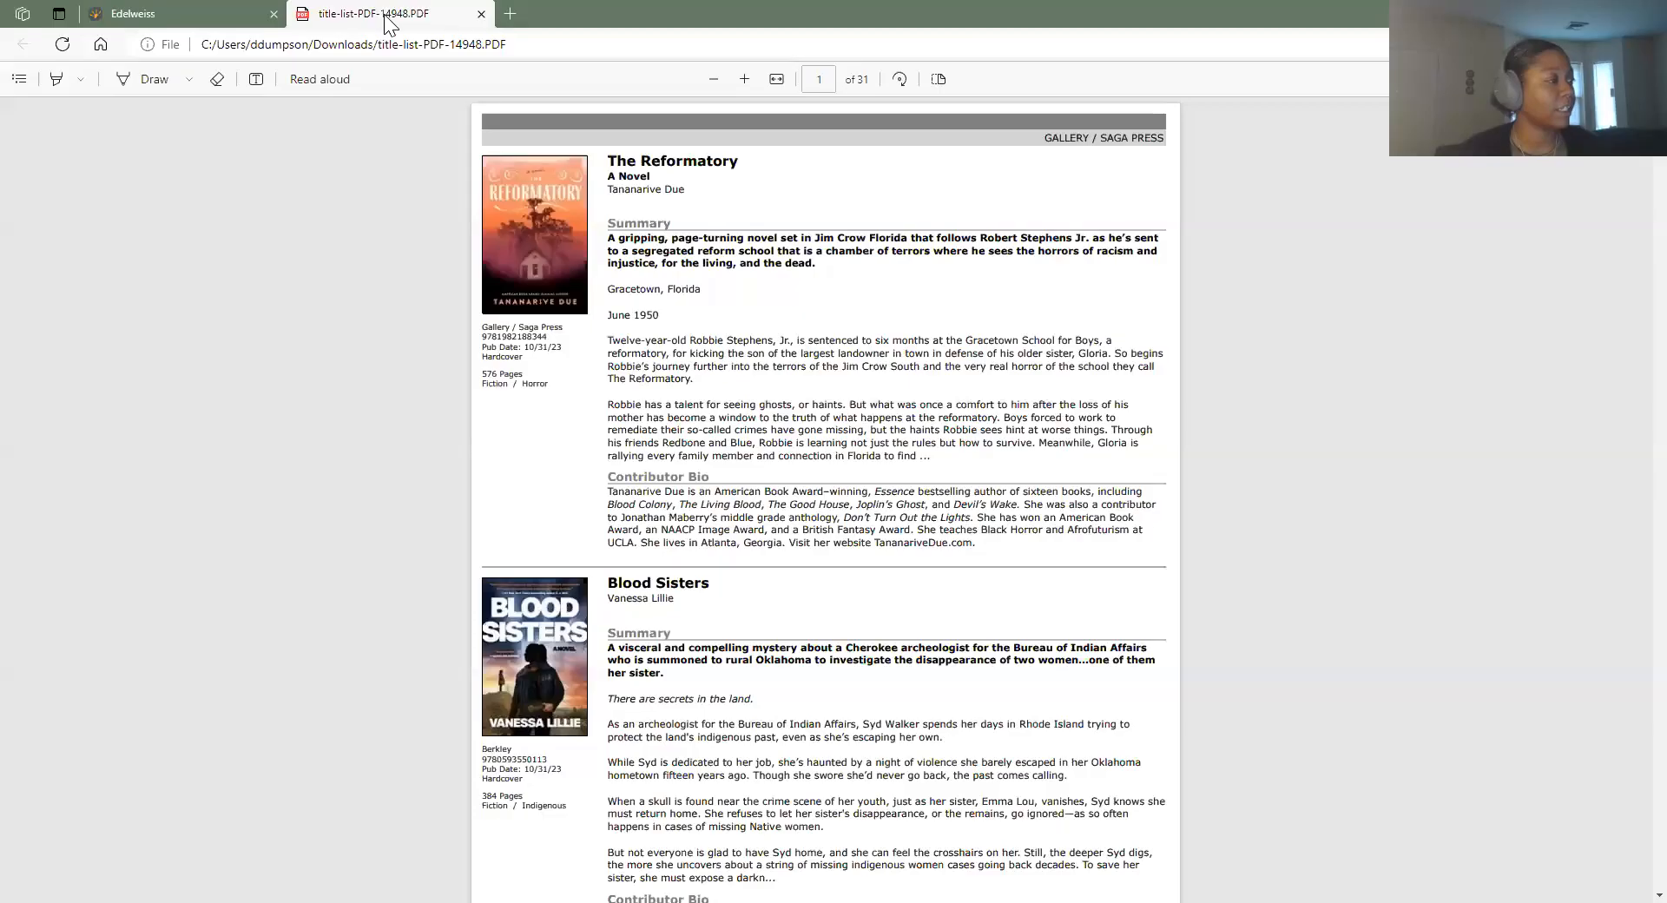
Switch to the title-list PDF in Edge and scroll through its first four pages
{"action": "left_click", "coordinate": [384, 14]}
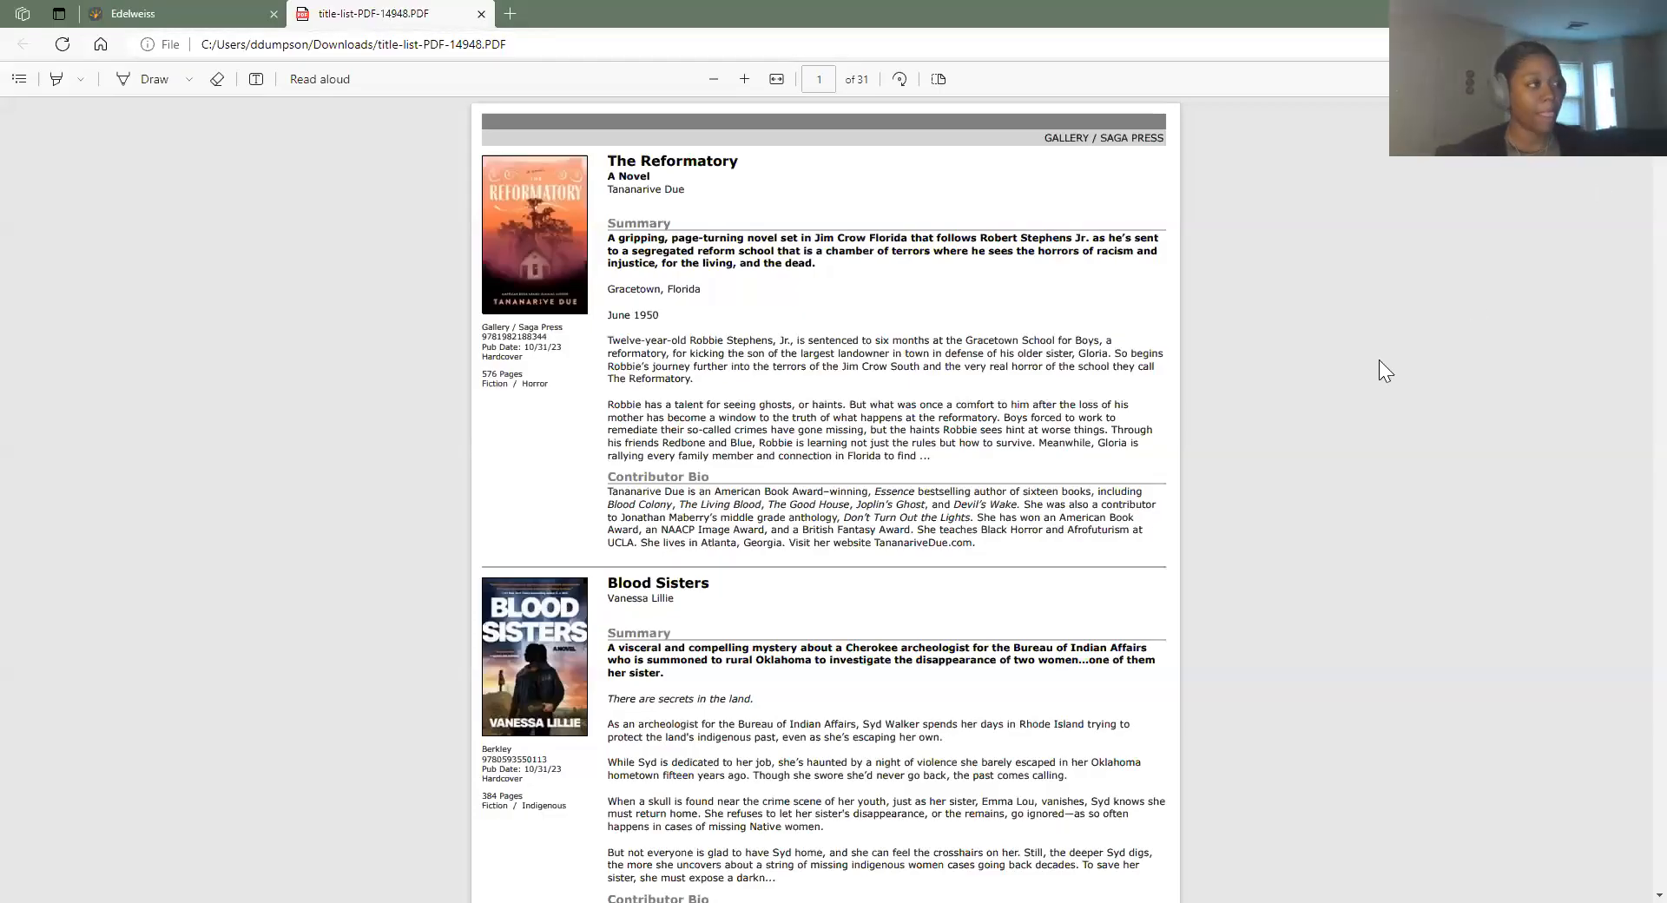
{"action": "scroll", "coordinate": [1097, 330], "scroll_direction": "down", "scroll_amount": 2}
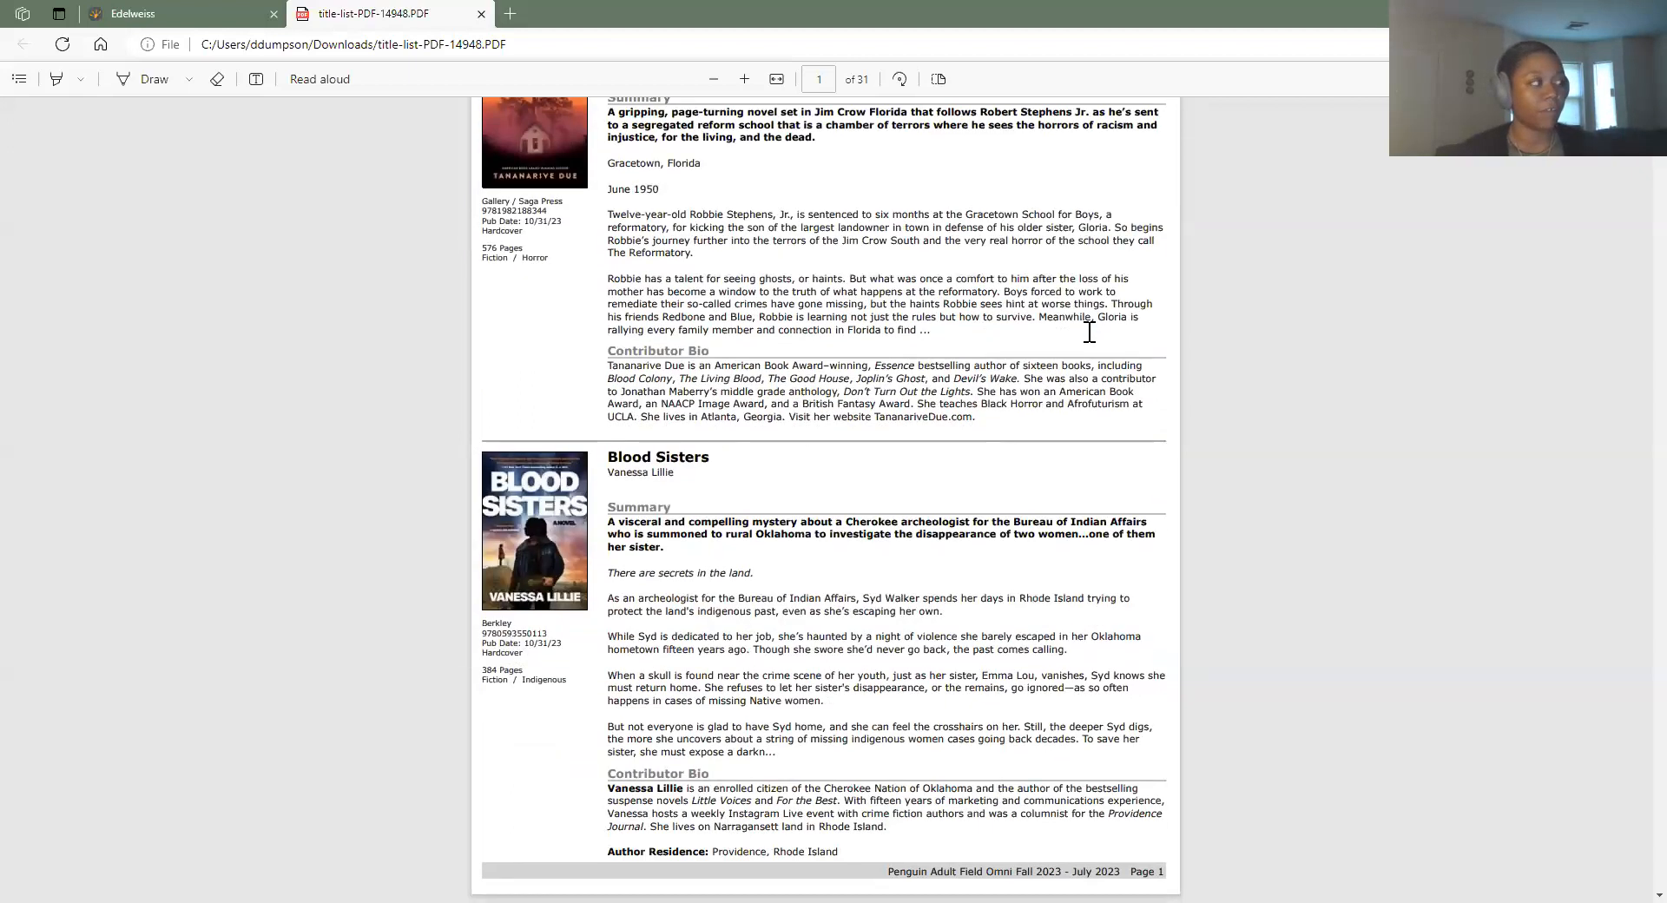
{"action": "scroll", "coordinate": [1081, 324], "scroll_direction": "up", "scroll_amount": 2}
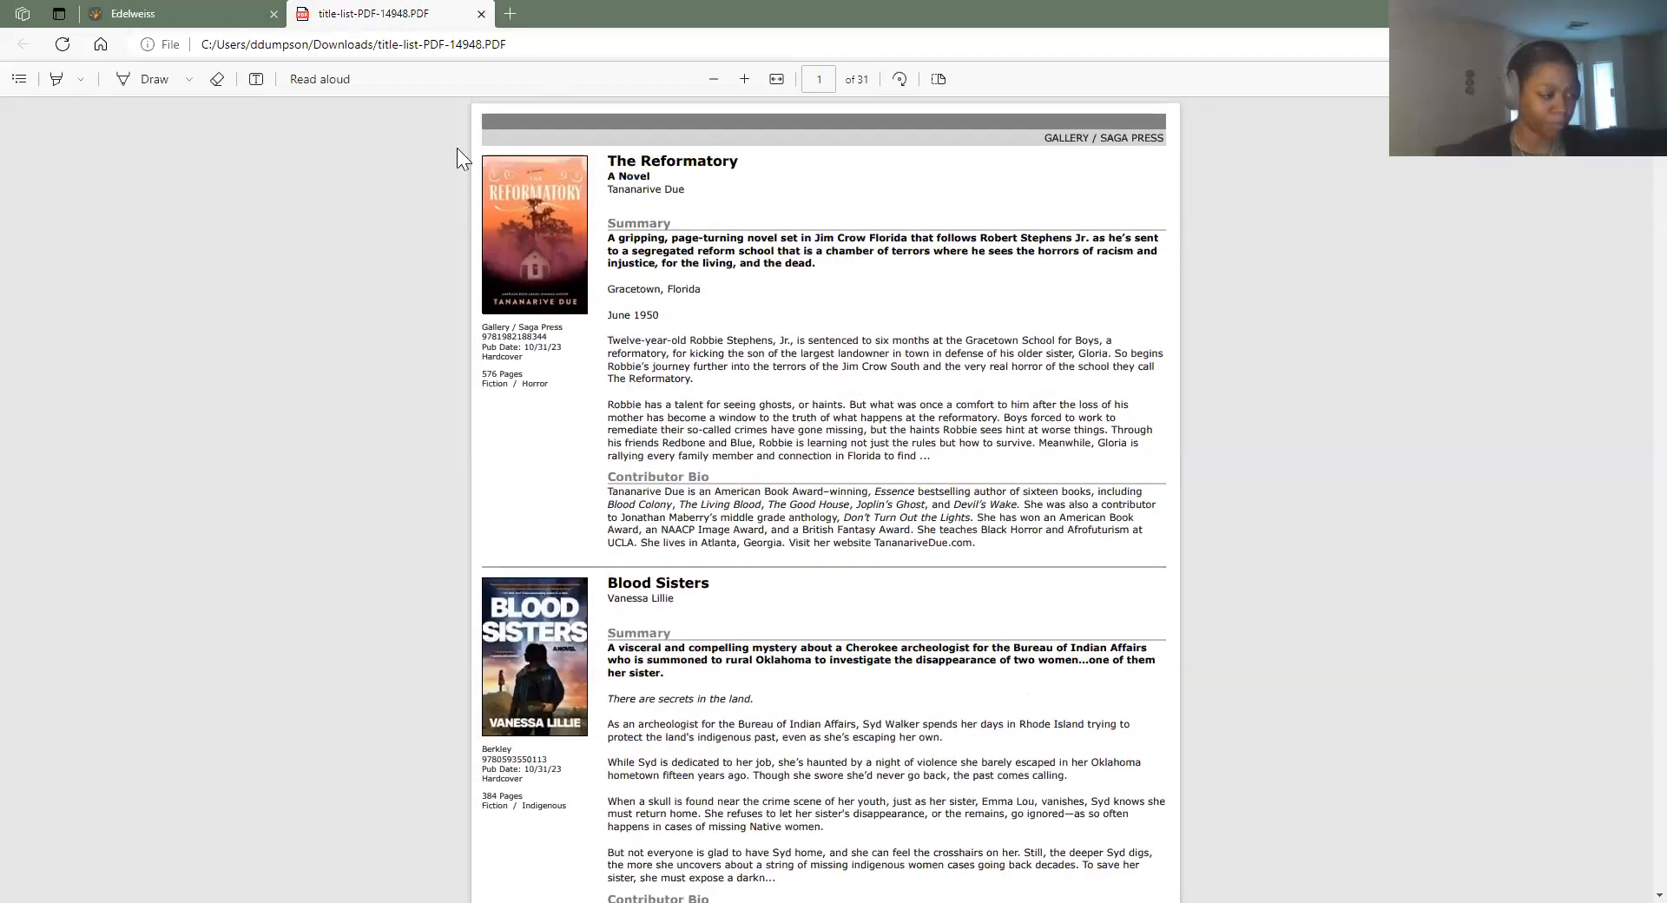
{"action": "scroll", "coordinate": [925, 397], "scroll_direction": "down", "scroll_amount": 1}
{"action": "scroll", "coordinate": [916, 417], "scroll_direction": "down", "scroll_amount": 5}
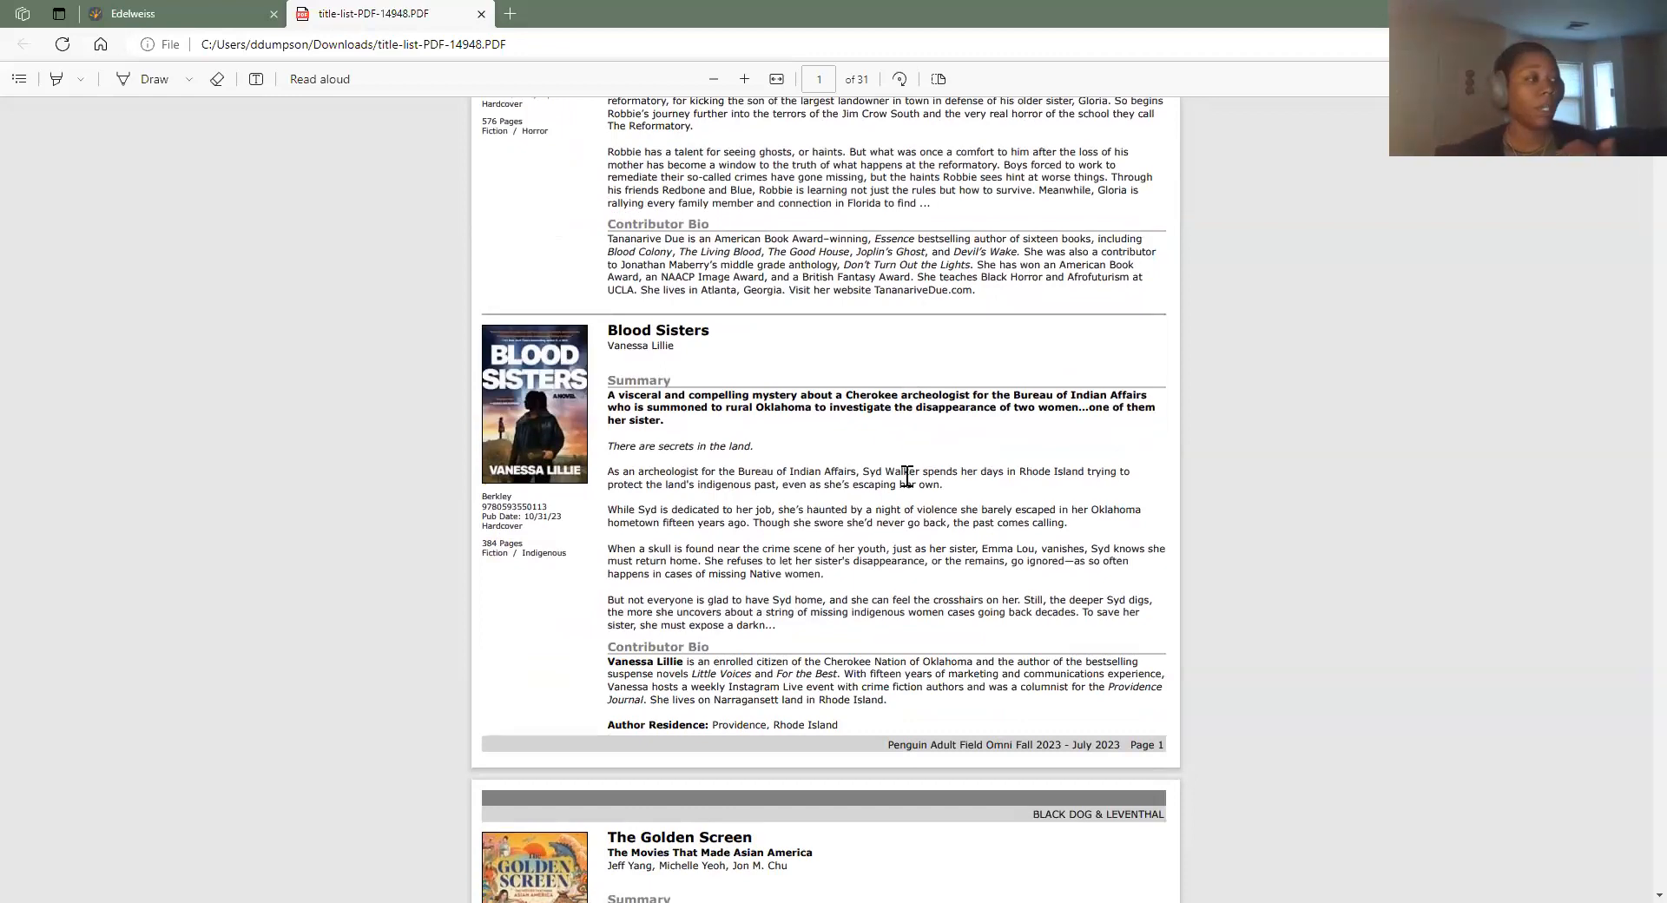
{"action": "scroll", "coordinate": [894, 456], "scroll_direction": "down", "scroll_amount": 8}
{"action": "scroll", "coordinate": [883, 451], "scroll_direction": "down", "scroll_amount": 6}
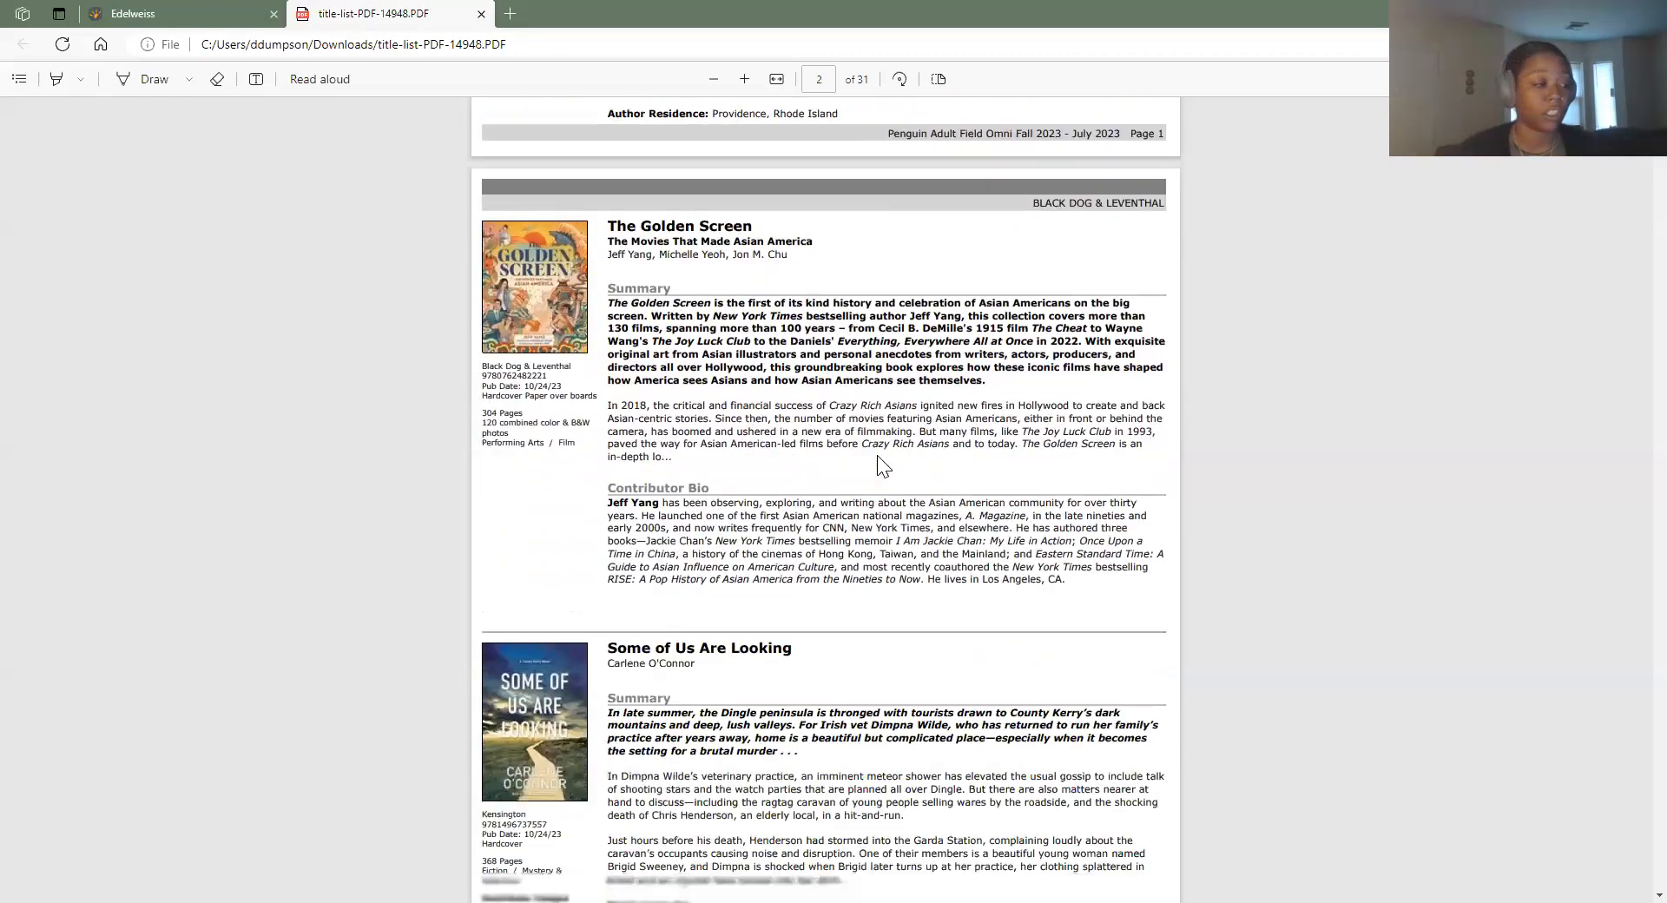
{"action": "scroll", "coordinate": [1214, 699], "scroll_direction": "down", "scroll_amount": 8}
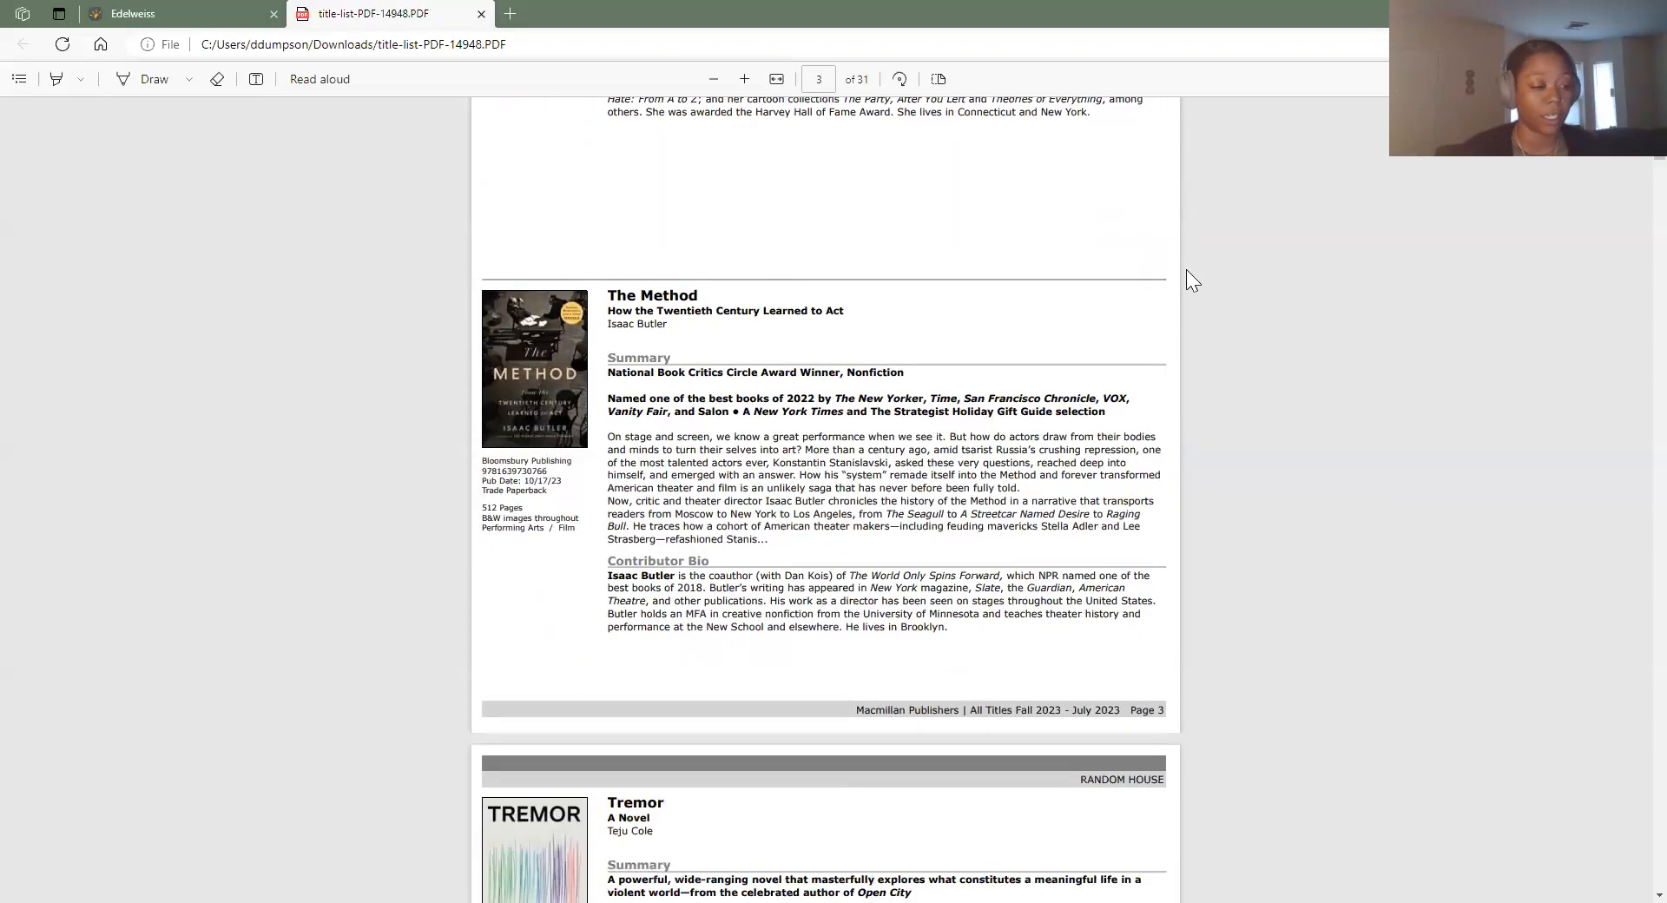
{"action": "scroll", "coordinate": [869, 462], "scroll_direction": "down", "scroll_amount": 7}
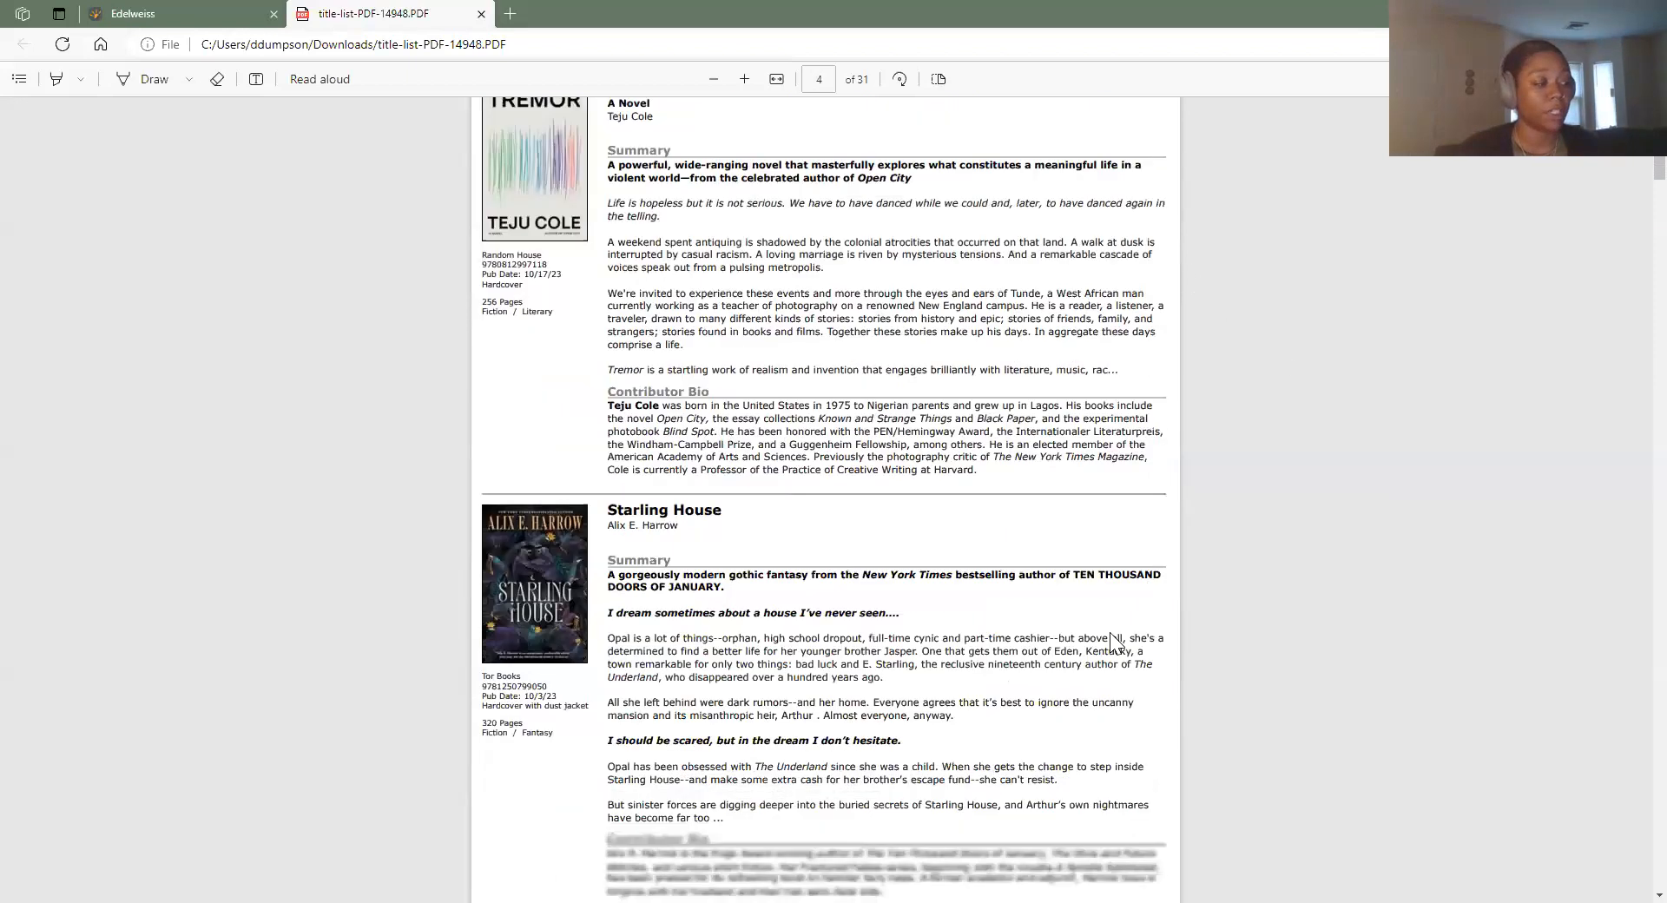
{"action": "scroll", "coordinate": [801, 787], "scroll_direction": "down", "scroll_amount": 1}
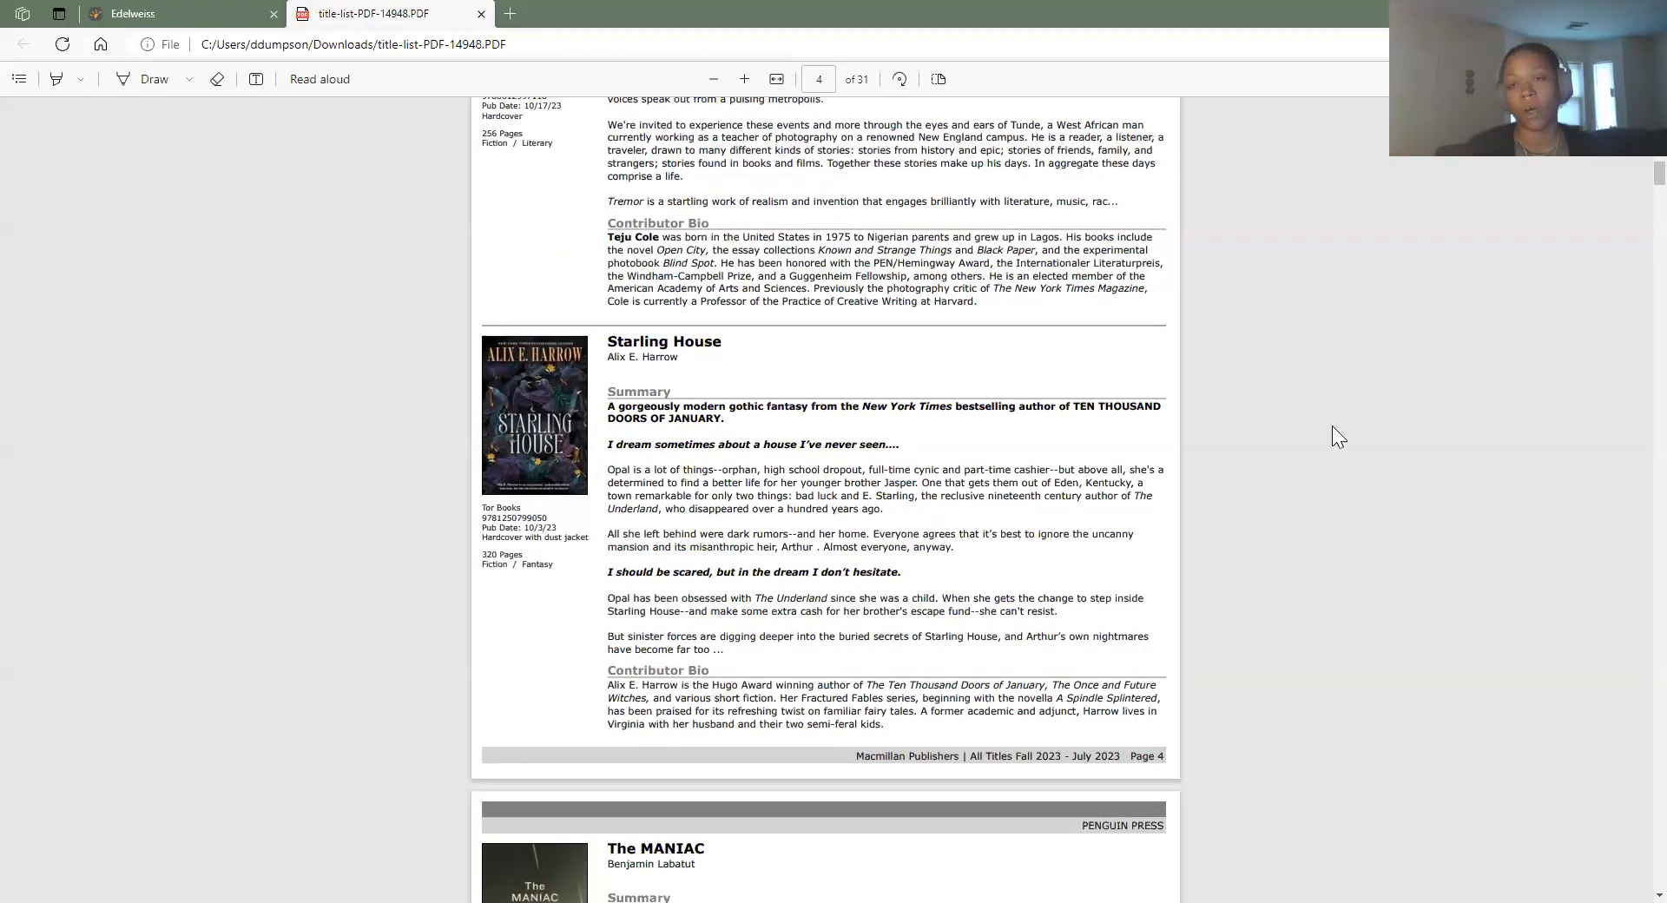
{"action": "scroll", "coordinate": [1142, 711], "scroll_direction": "down", "scroll_amount": 1}
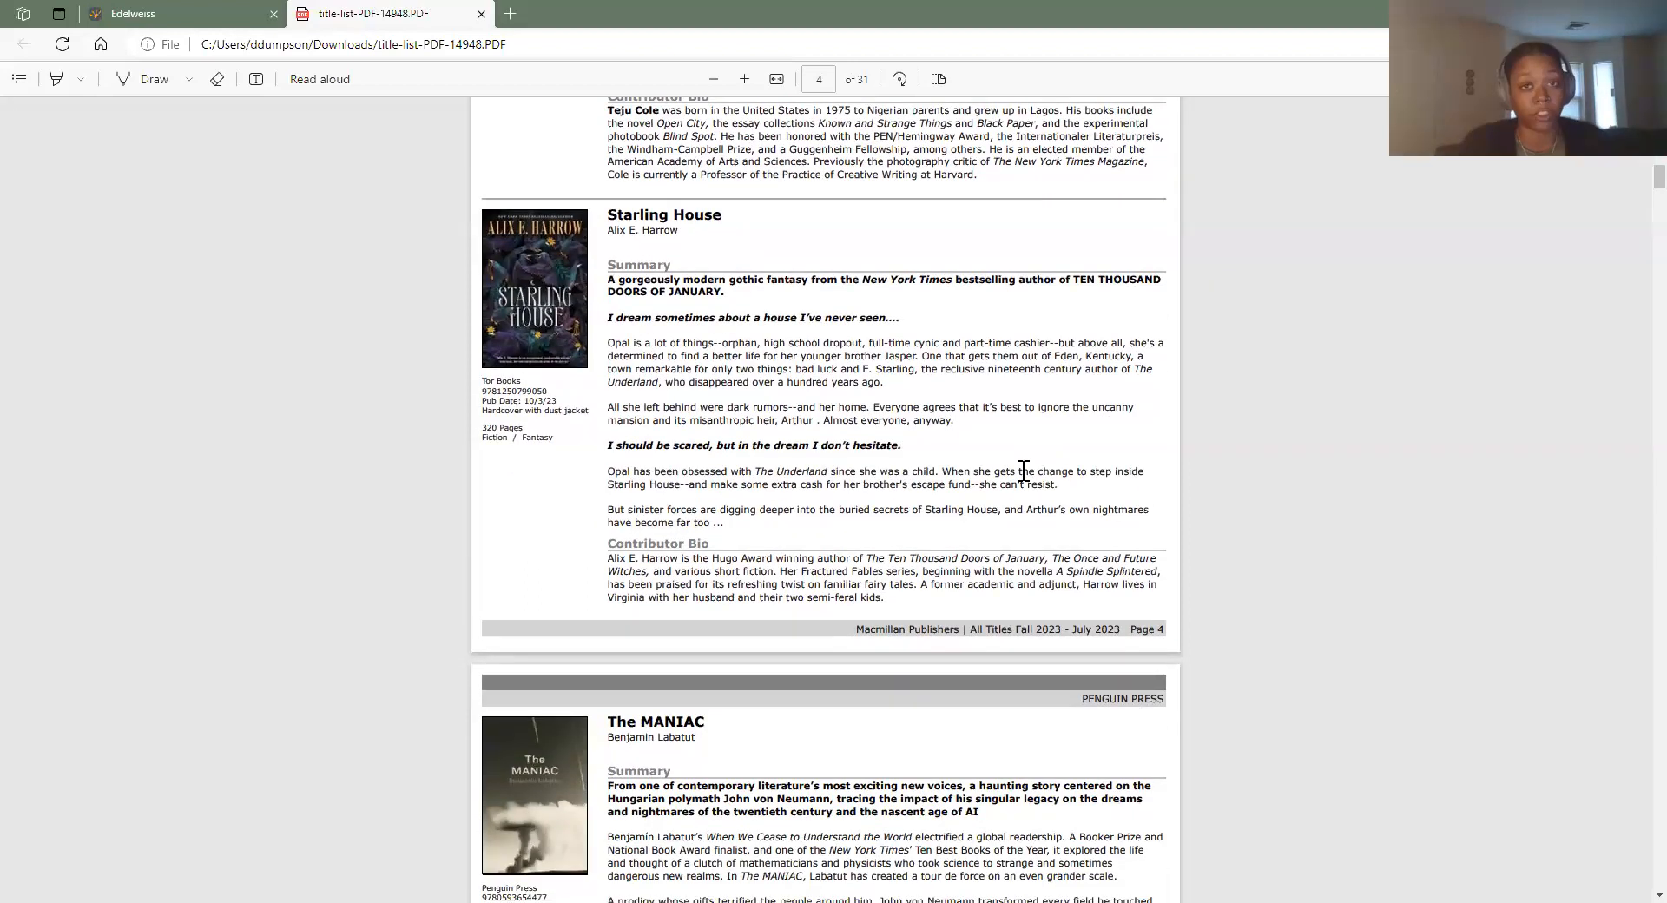
Back in Edelweiss+, use Other Actions > Clear All to deselect all 142 titles
{"action": "left_click", "coordinate": [196, 13]}
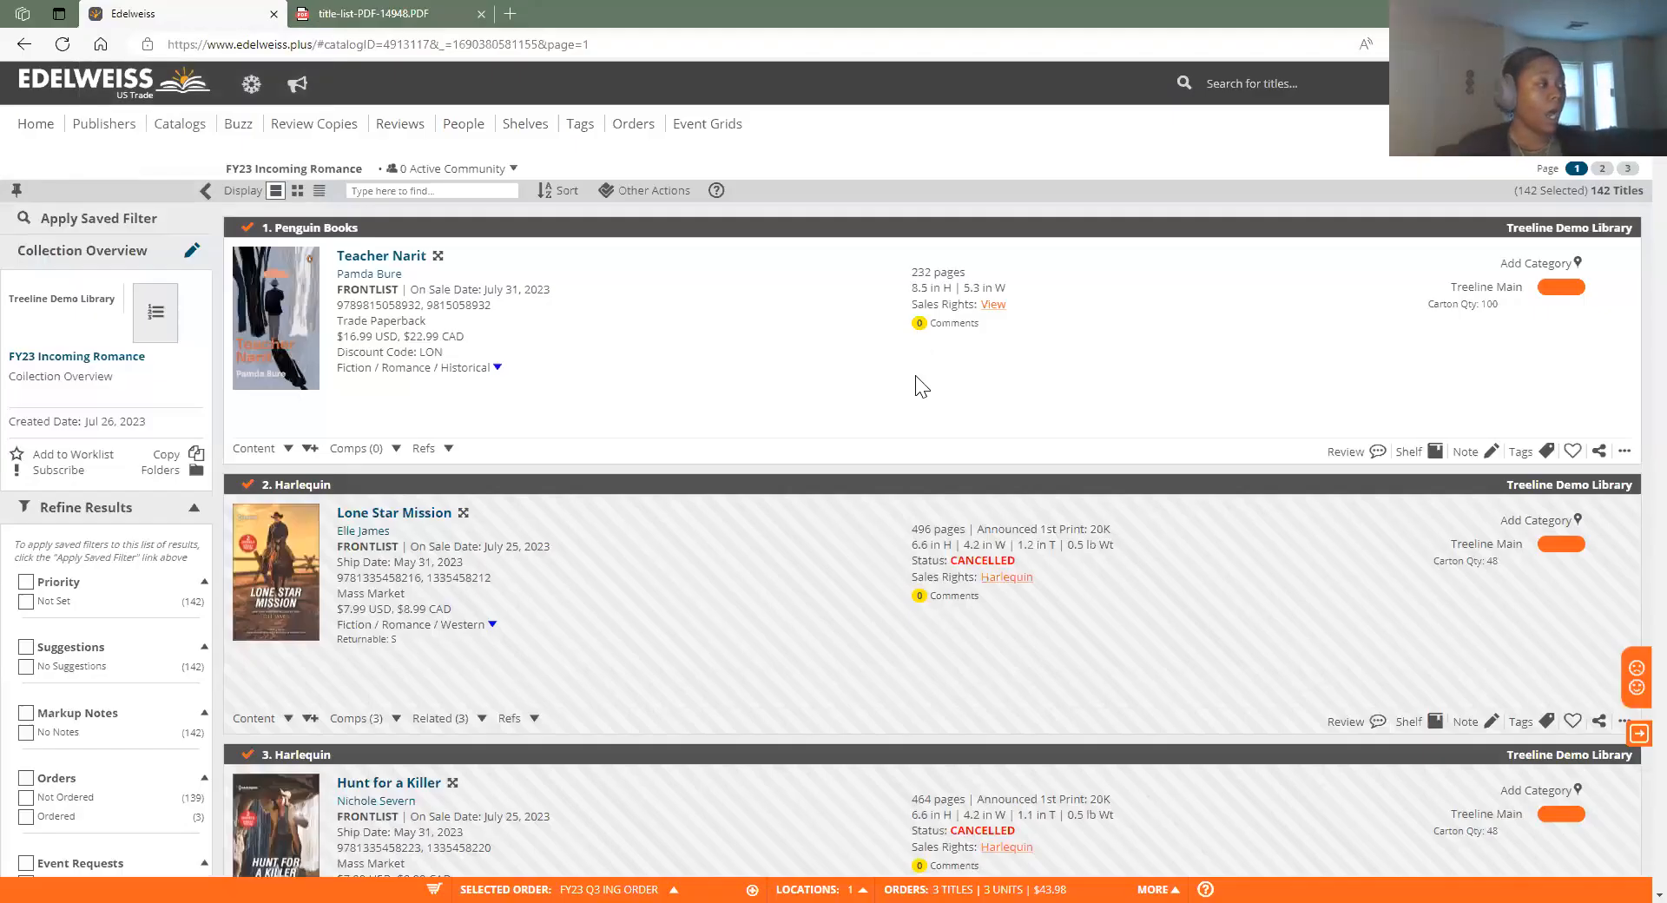
{"action": "left_click", "coordinate": [665, 193]}
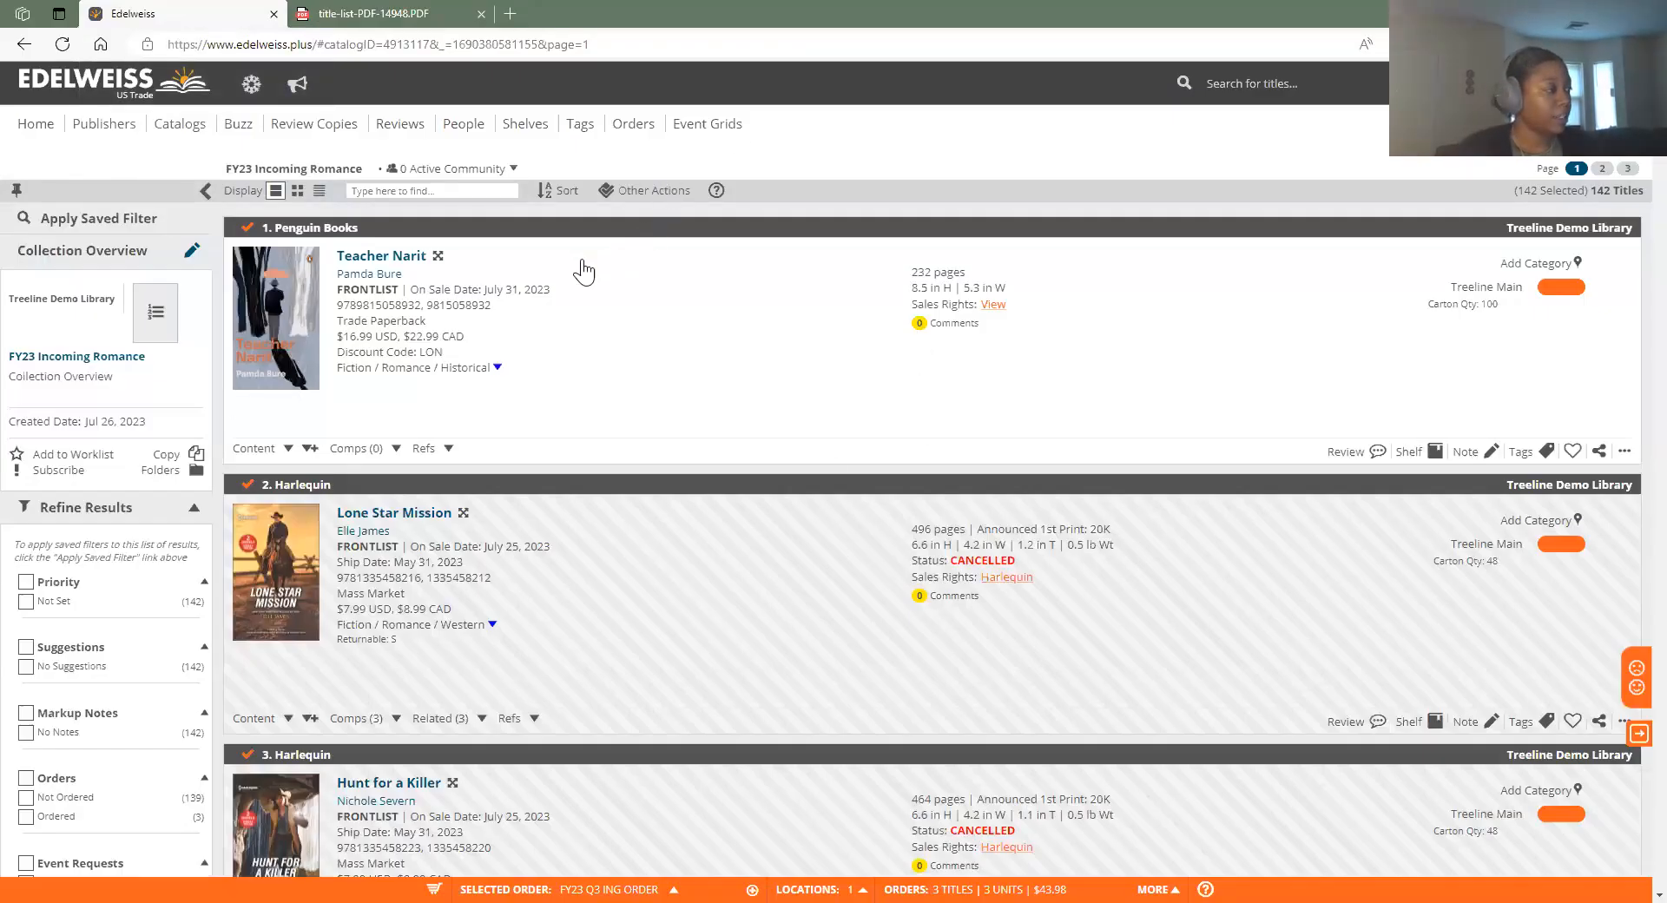
{"action": "left_click", "coordinate": [463, 288]}
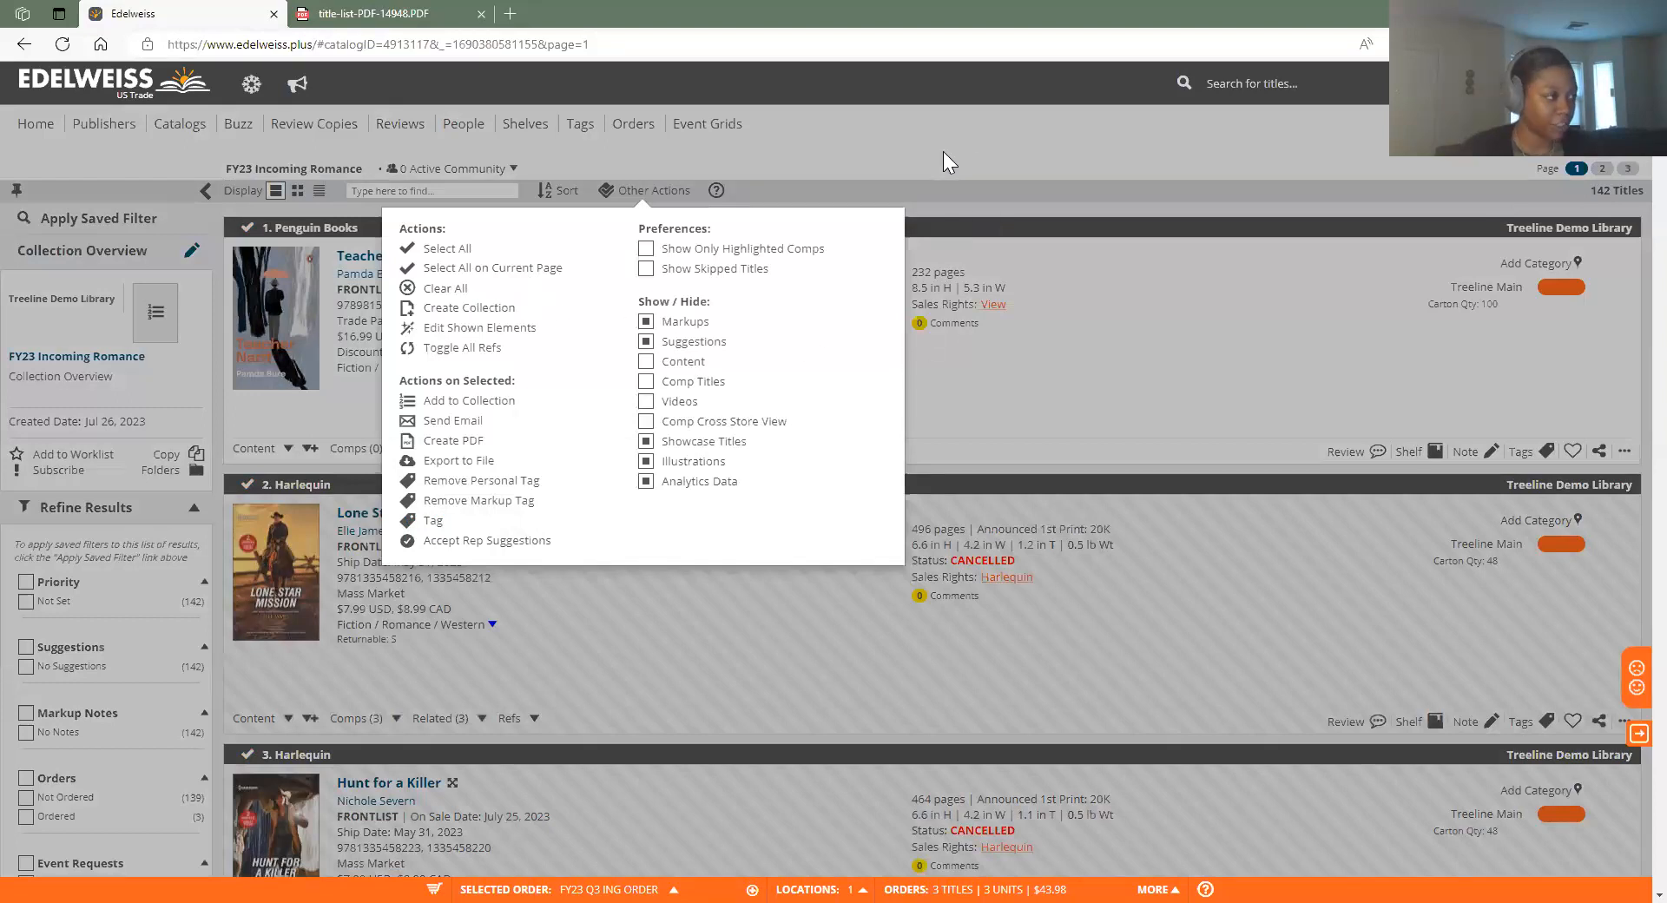
{"action": "left_click", "coordinate": [684, 178]}
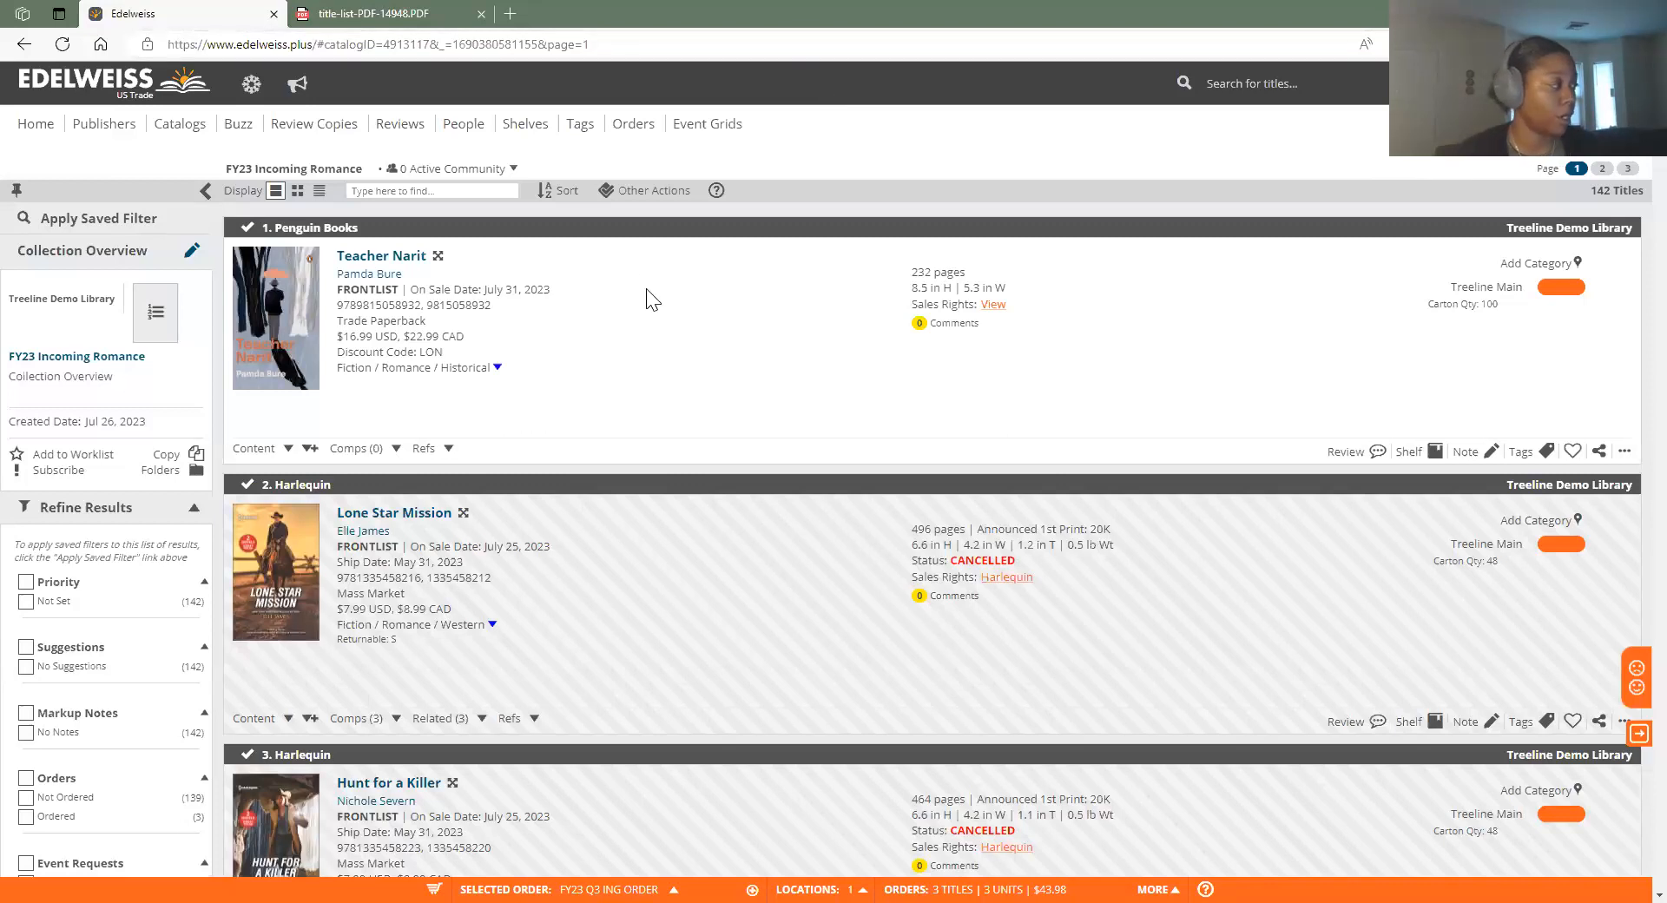
Sort the collection's titles by Catalog Sequence instead of Date Added
{"action": "left_click", "coordinate": [565, 193]}
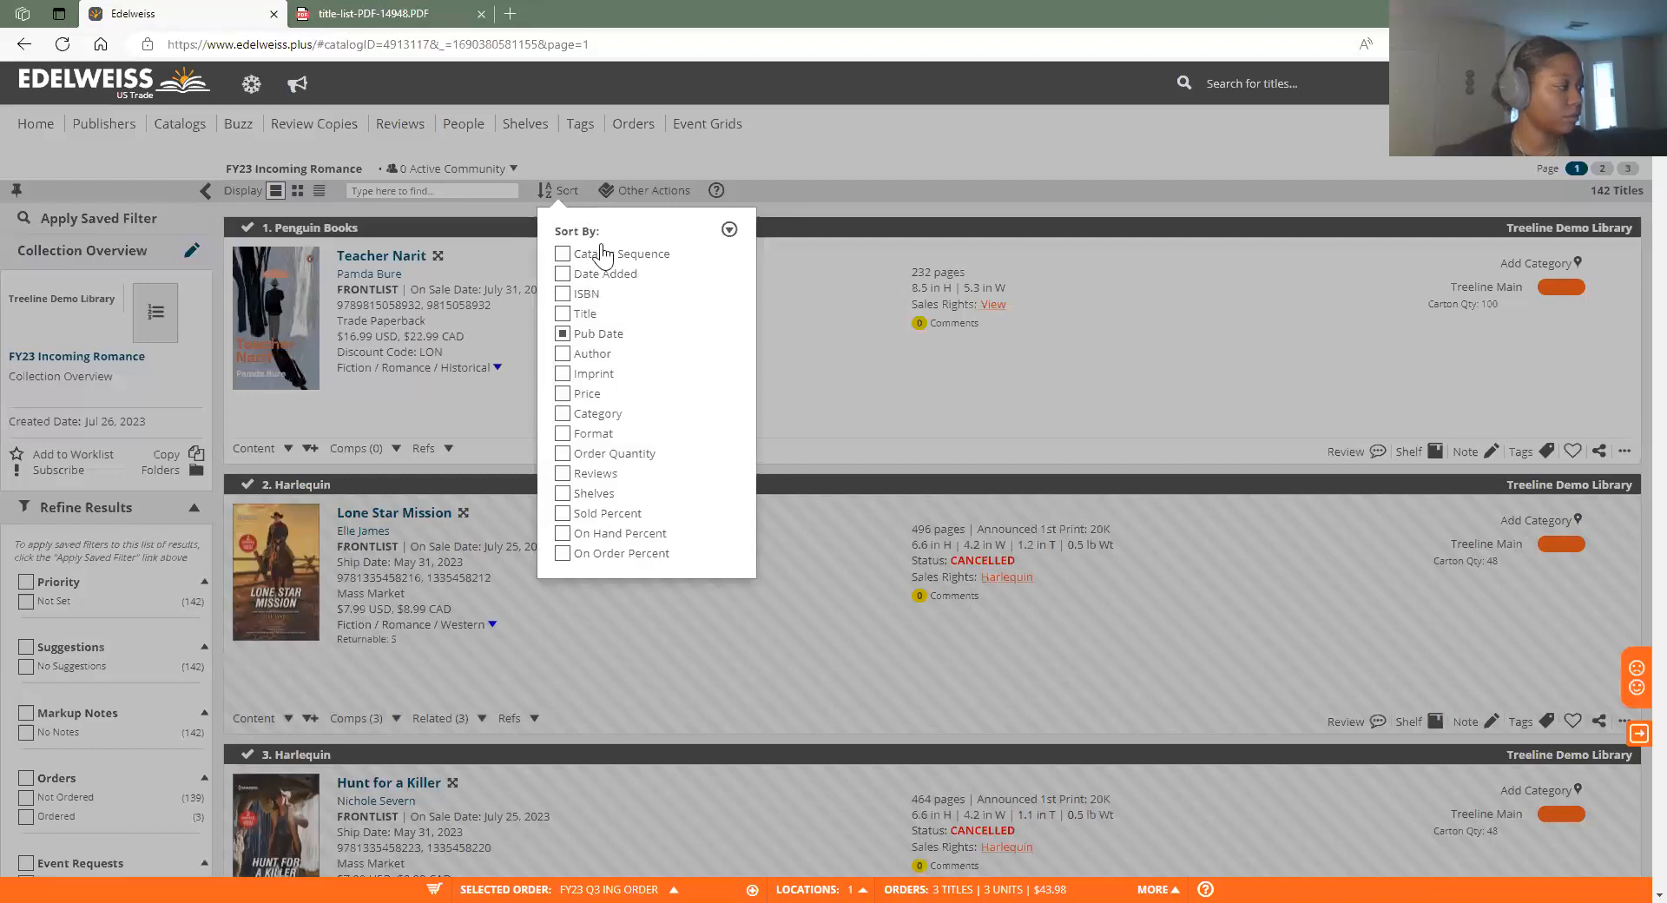
{"action": "left_click", "coordinate": [564, 276]}
{"action": "left_click", "coordinate": [858, 175]}
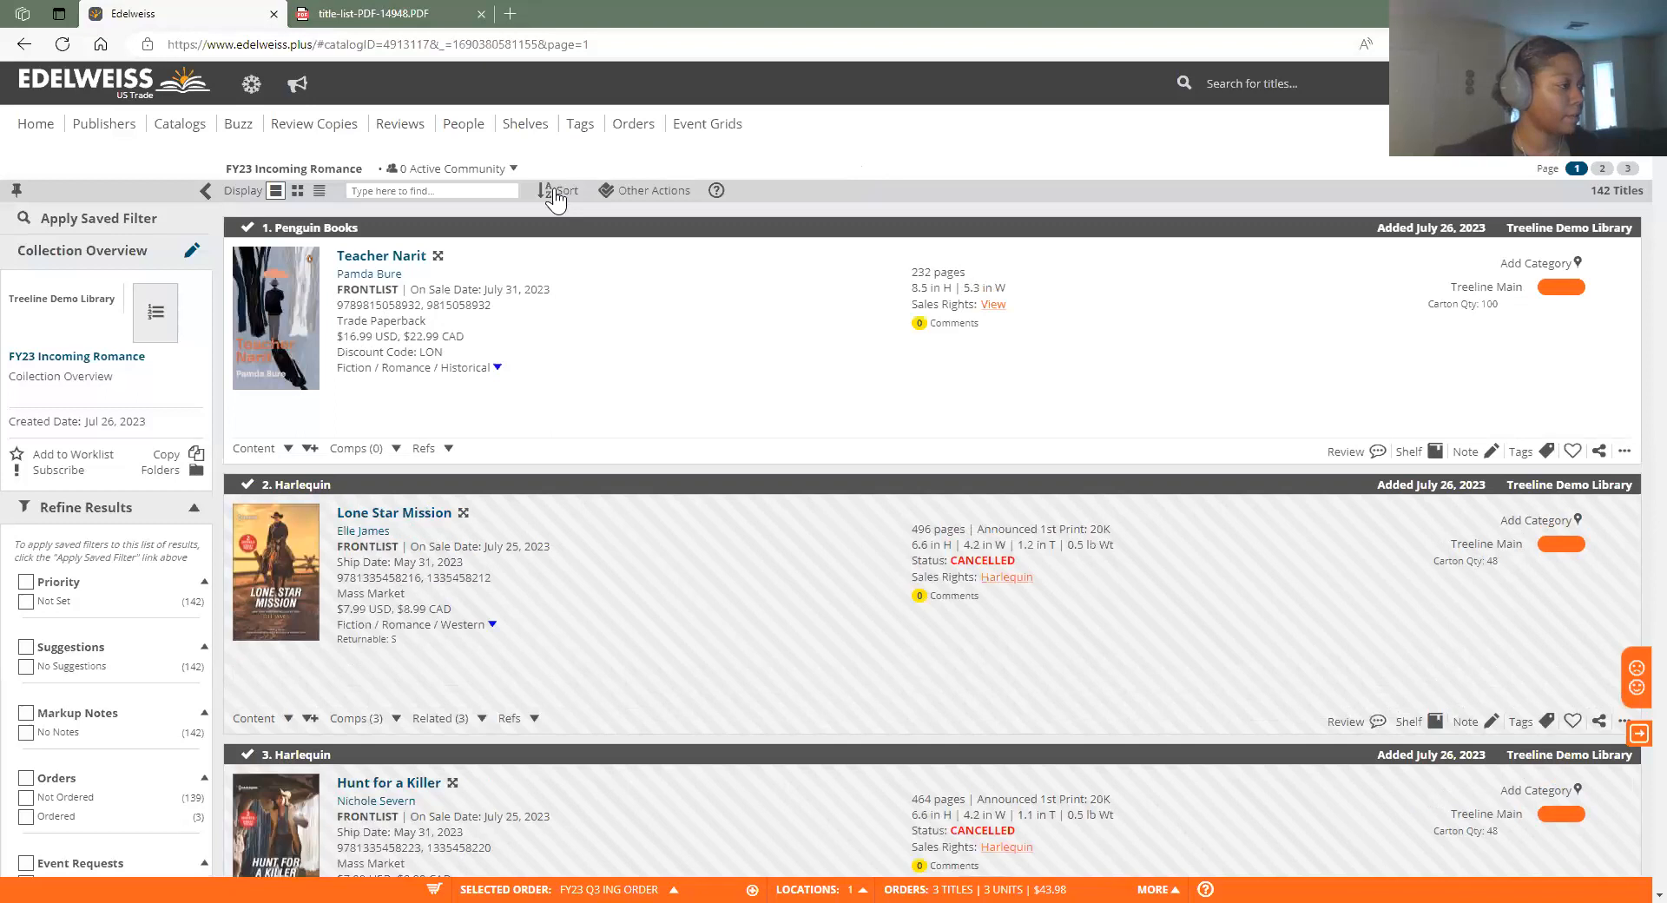
{"action": "left_click", "coordinate": [556, 193]}
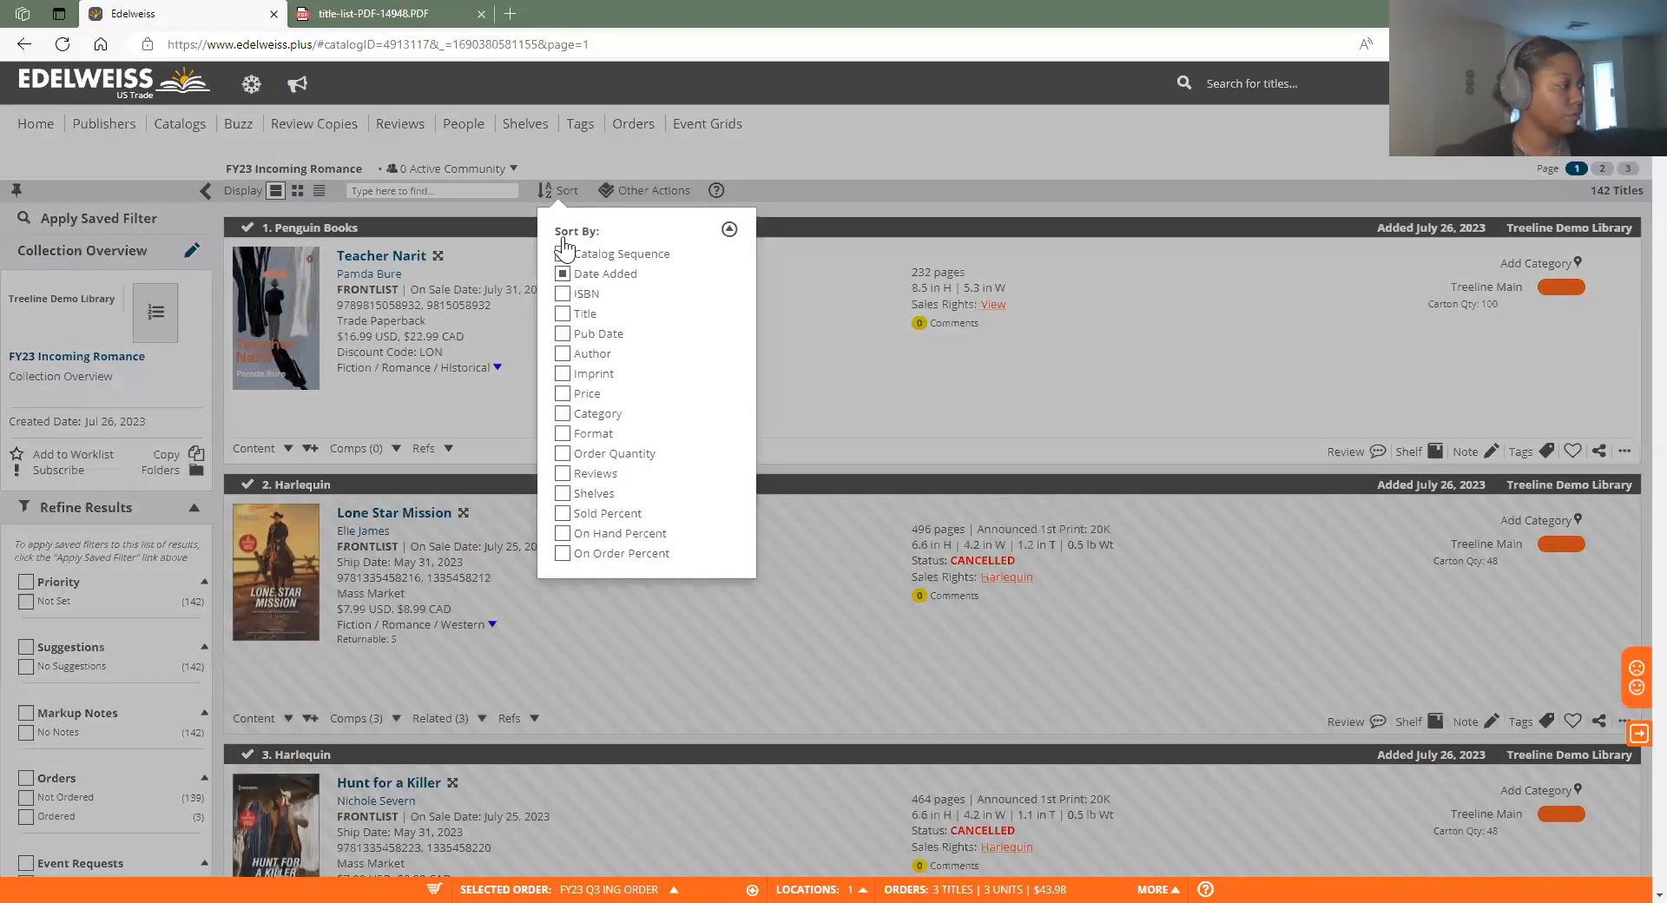
{"action": "left_click", "coordinate": [563, 253]}
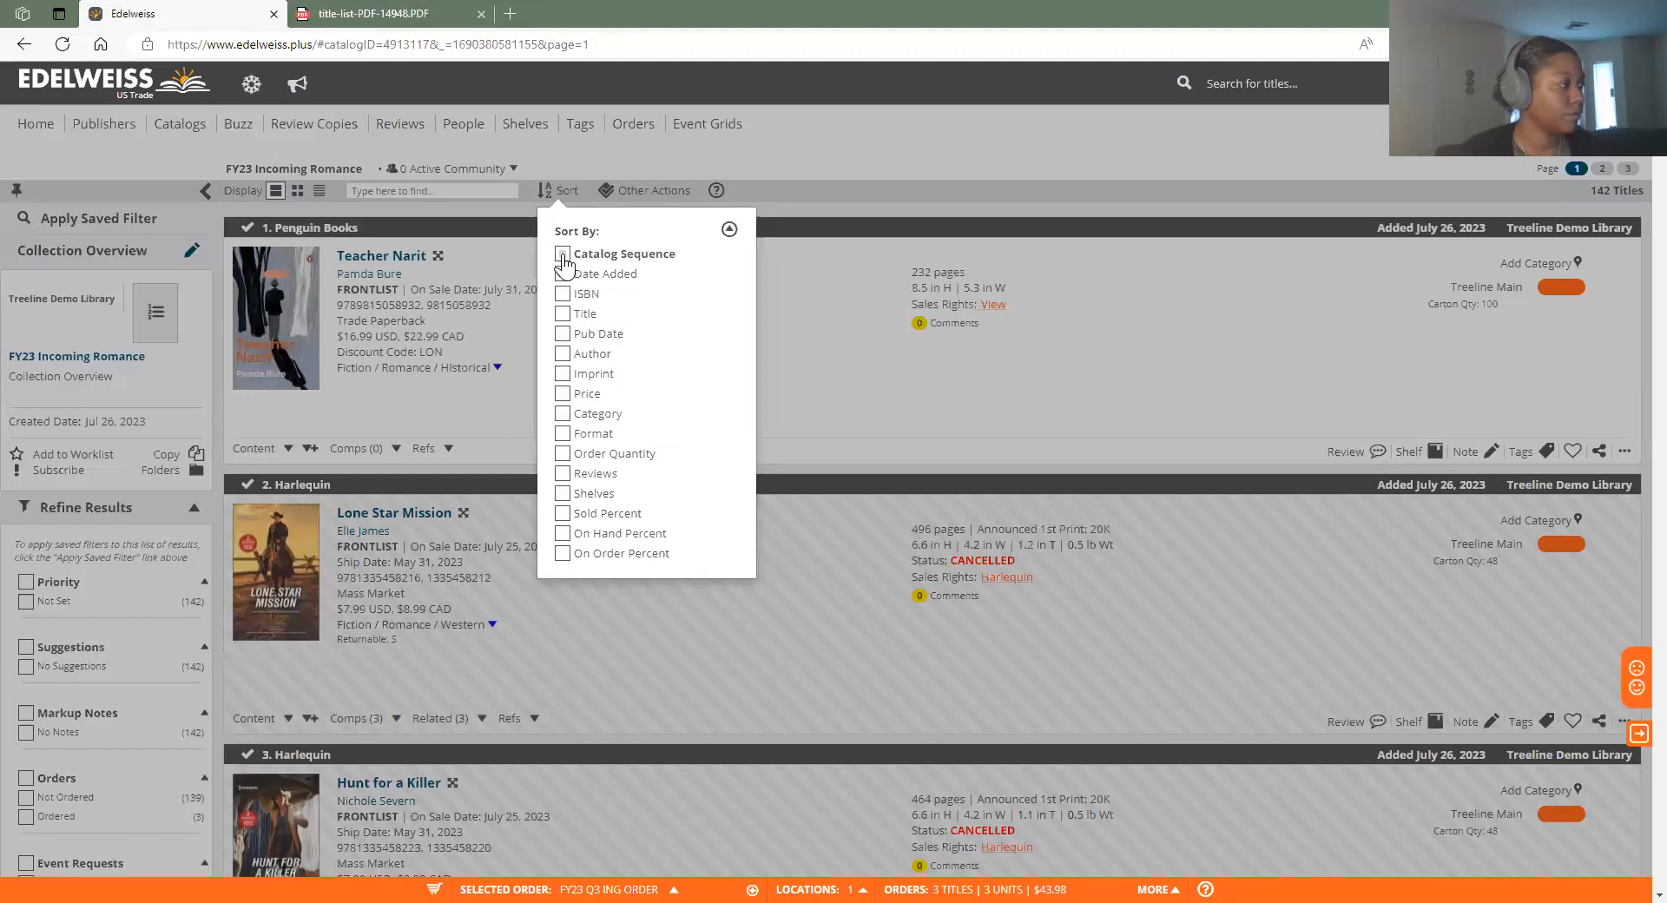
{"action": "left_click", "coordinate": [729, 230]}
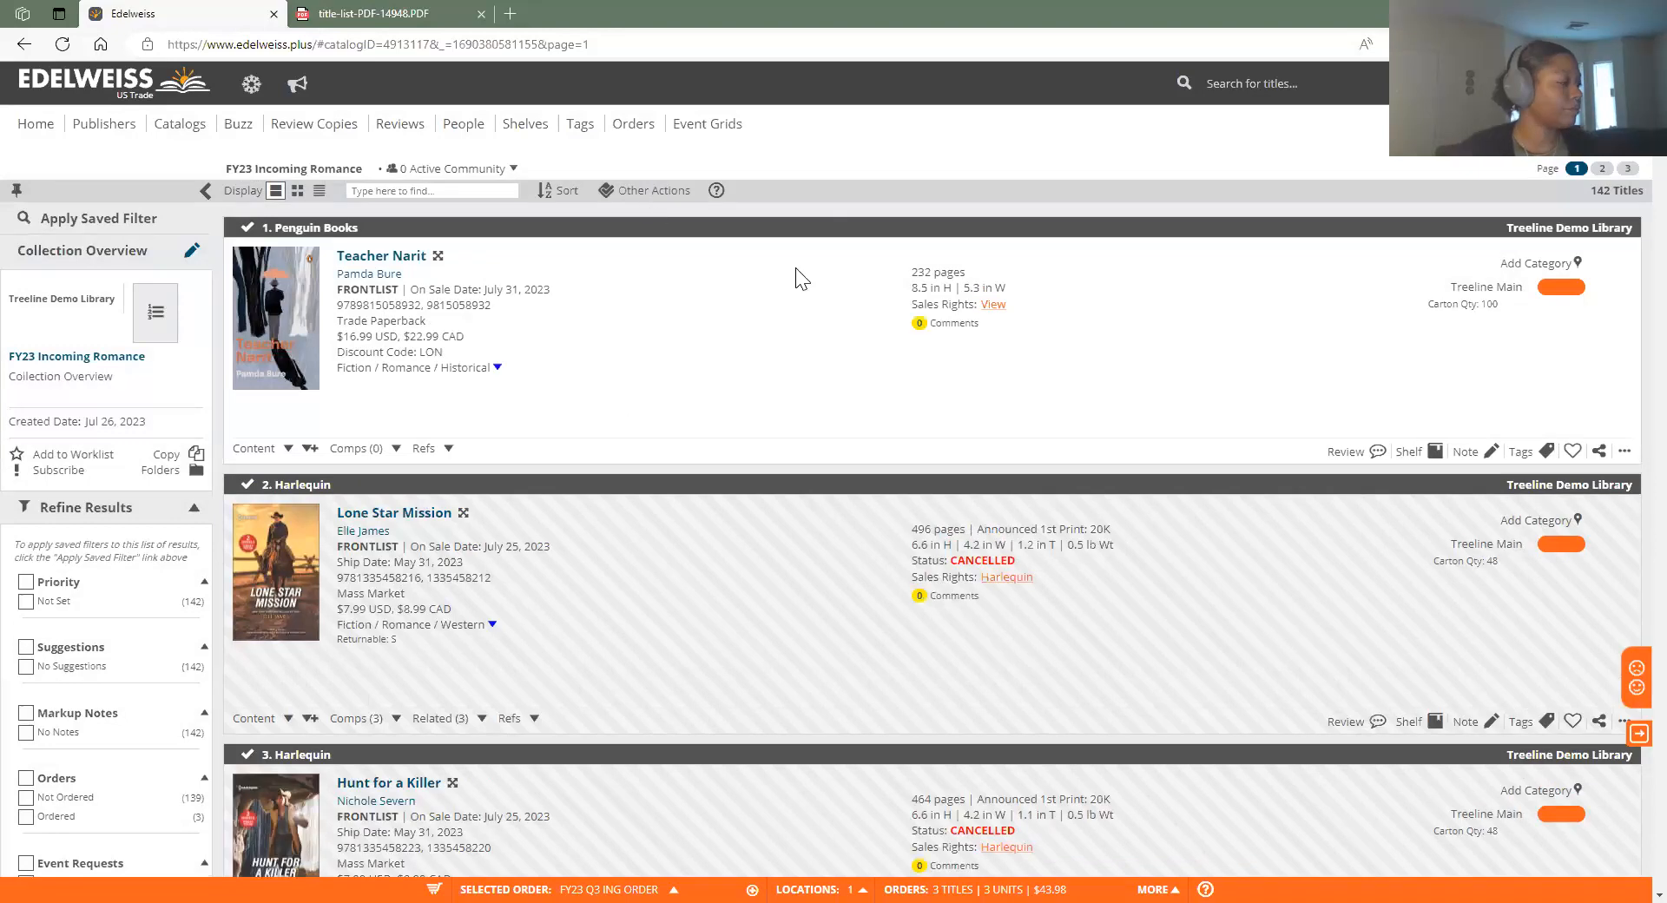
{"action": "scroll", "coordinate": [1058, 441], "scroll_direction": "down", "scroll_amount": 1}
{"action": "scroll", "coordinate": [1052, 432], "scroll_direction": "down", "scroll_amount": 8}
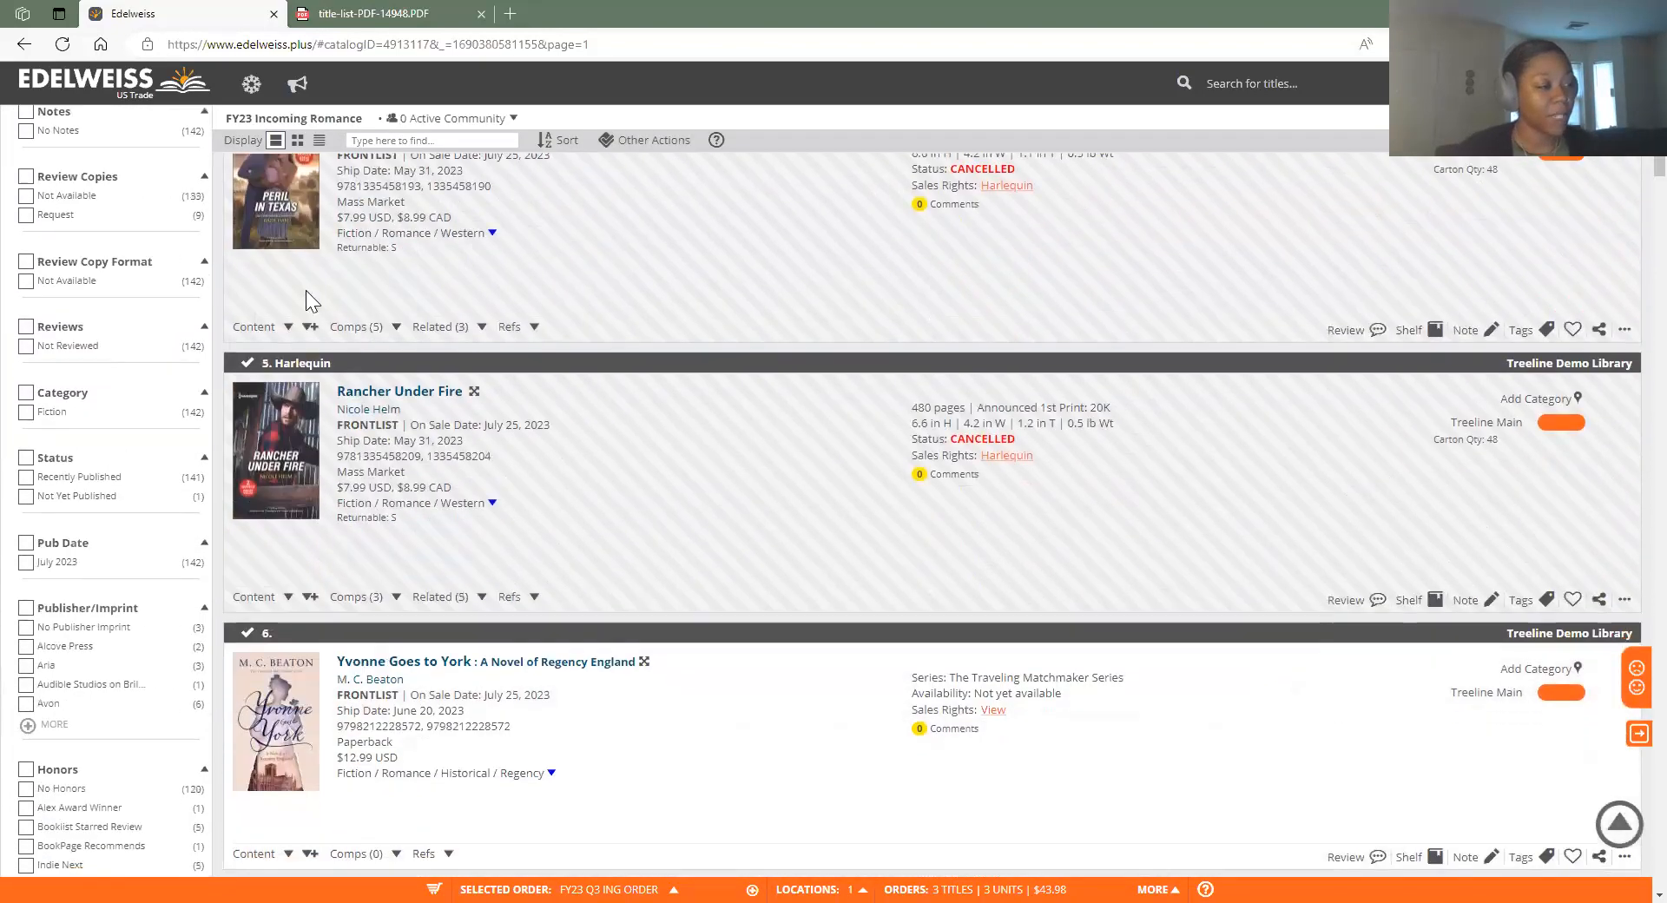
{"action": "scroll", "coordinate": [616, 695], "scroll_direction": "down", "scroll_amount": 6}
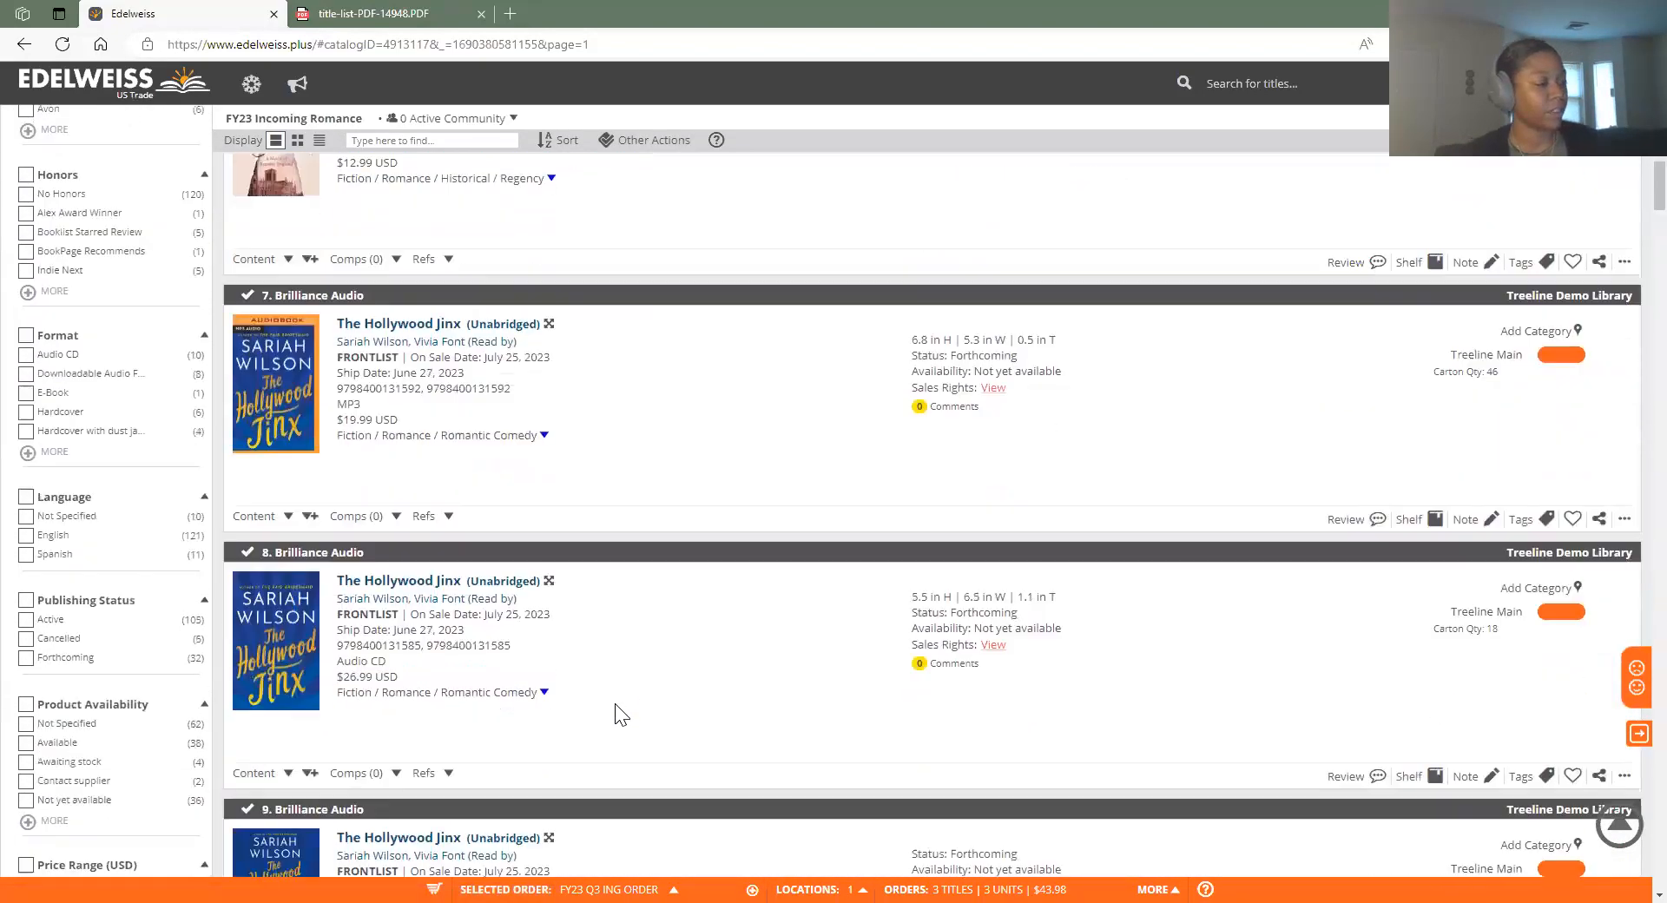
{"action": "scroll", "coordinate": [964, 583], "scroll_direction": "up", "scroll_amount": 12}
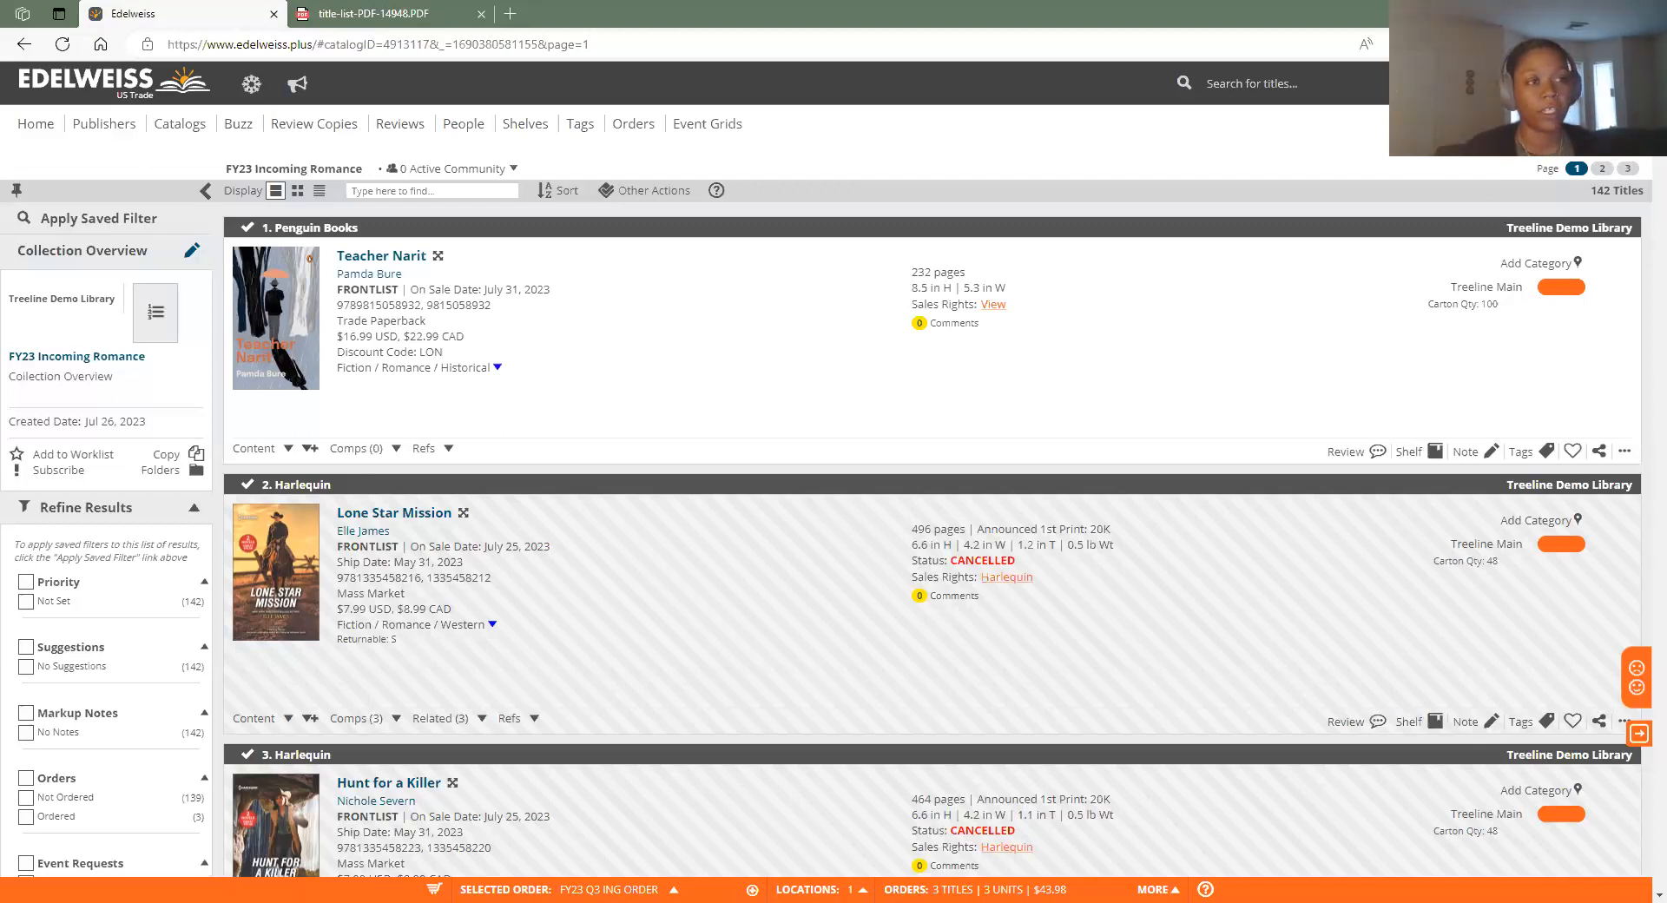
Open Account Users under Your Profile and Account and start a new Add User form
{"action": "left_click", "coordinate": [1613, 83]}
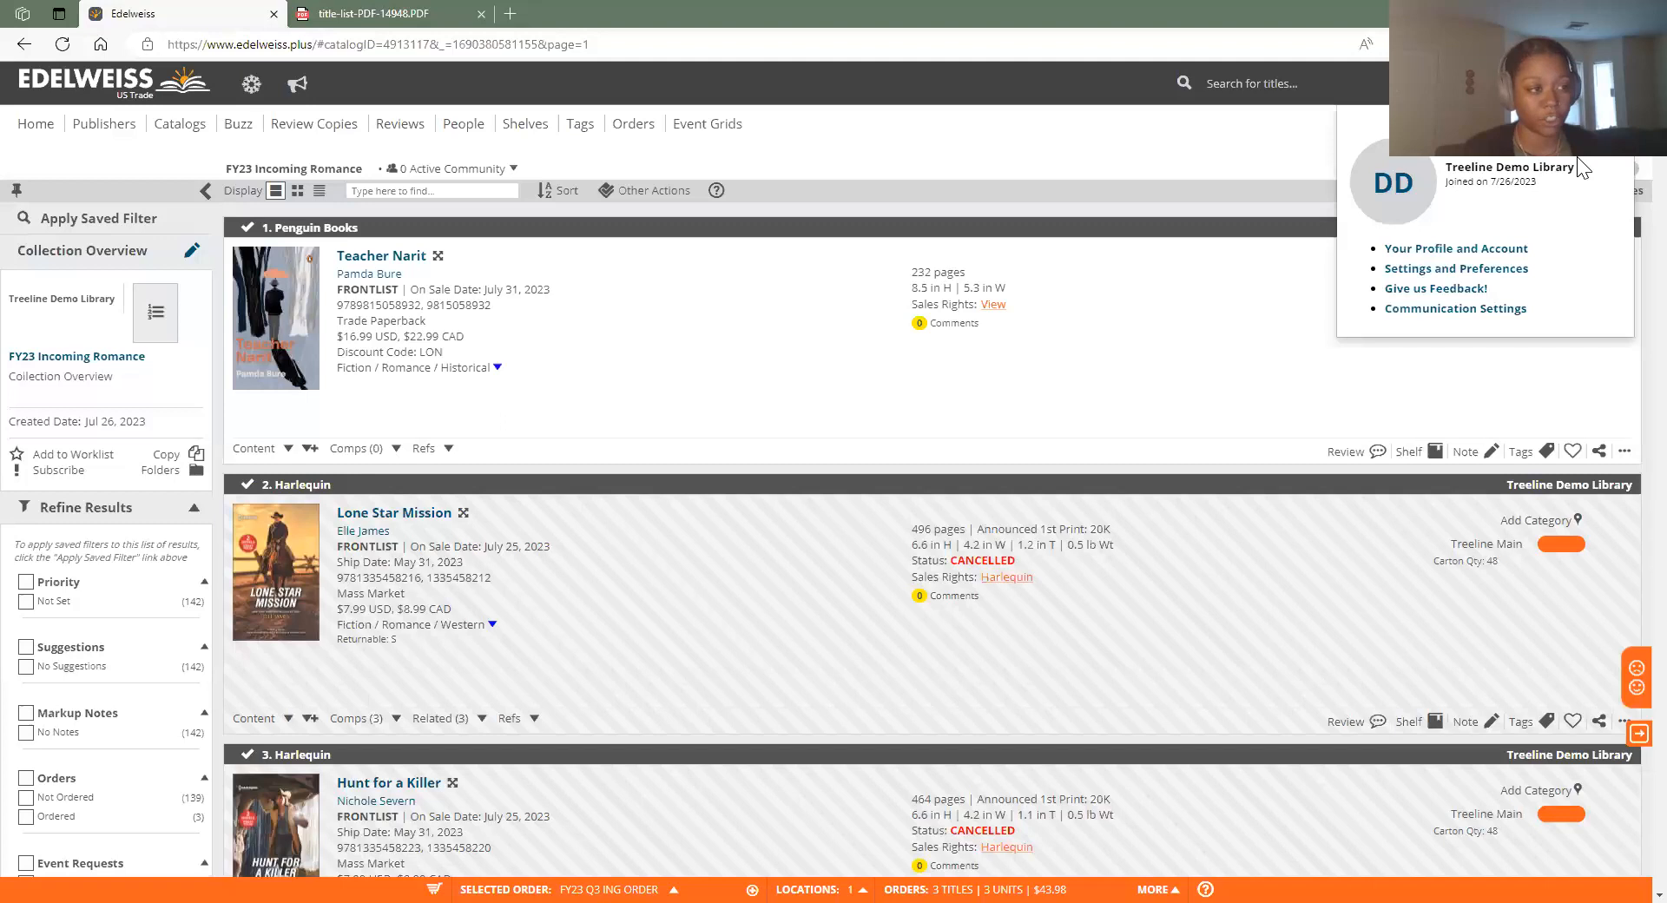
{"action": "left_click", "coordinate": [1480, 255]}
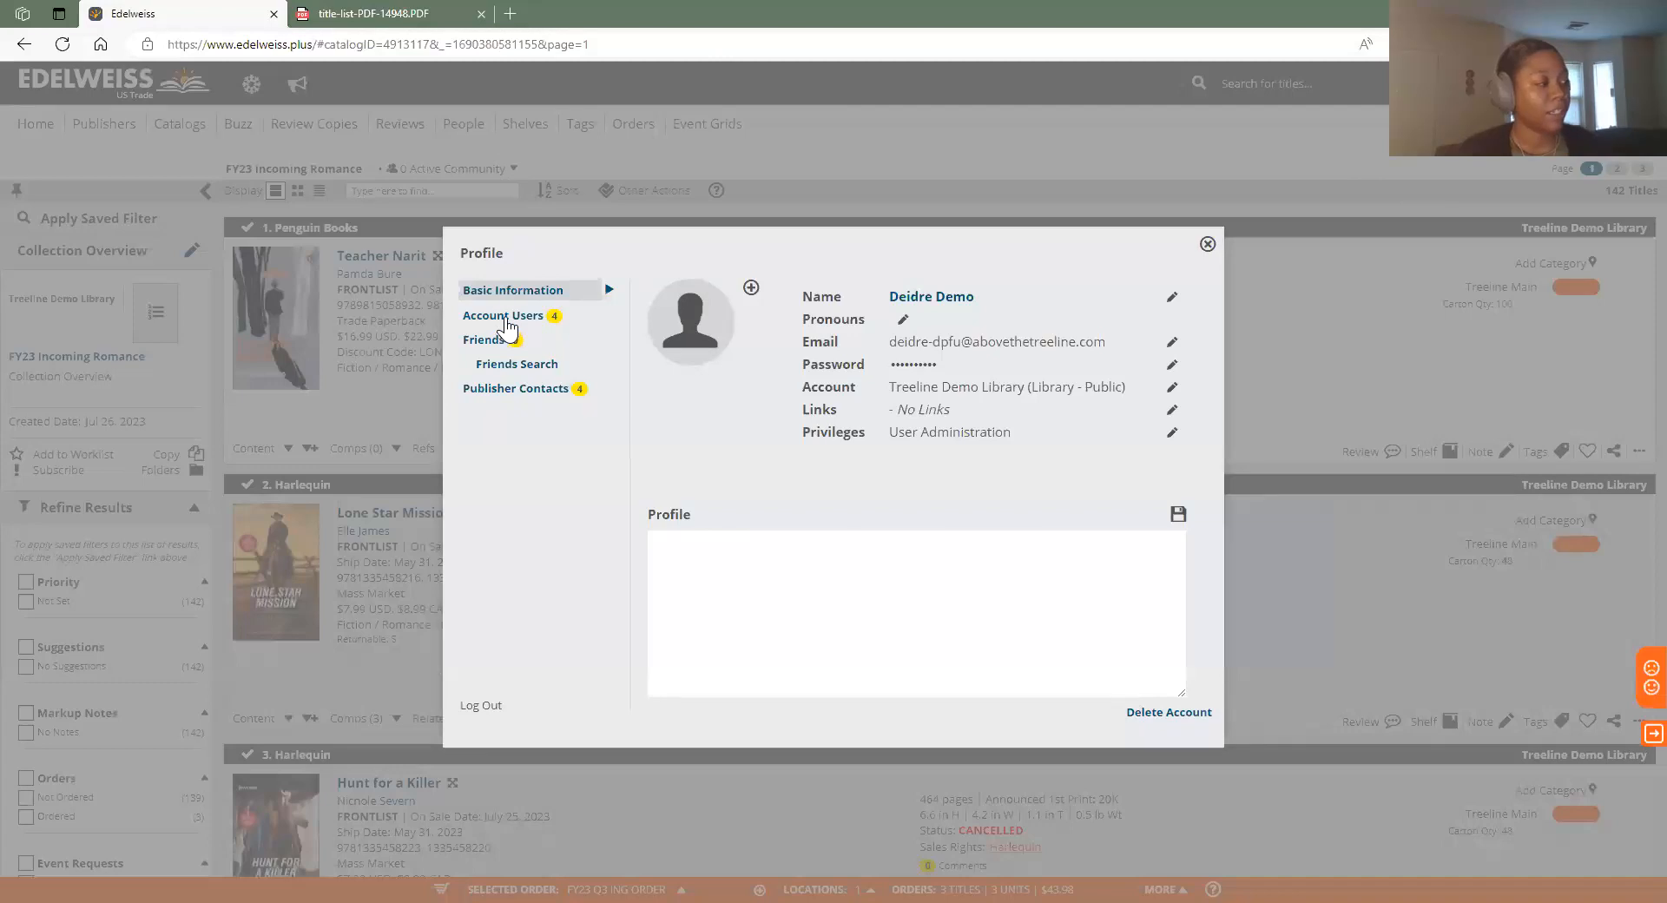
{"action": "left_click", "coordinate": [506, 318]}
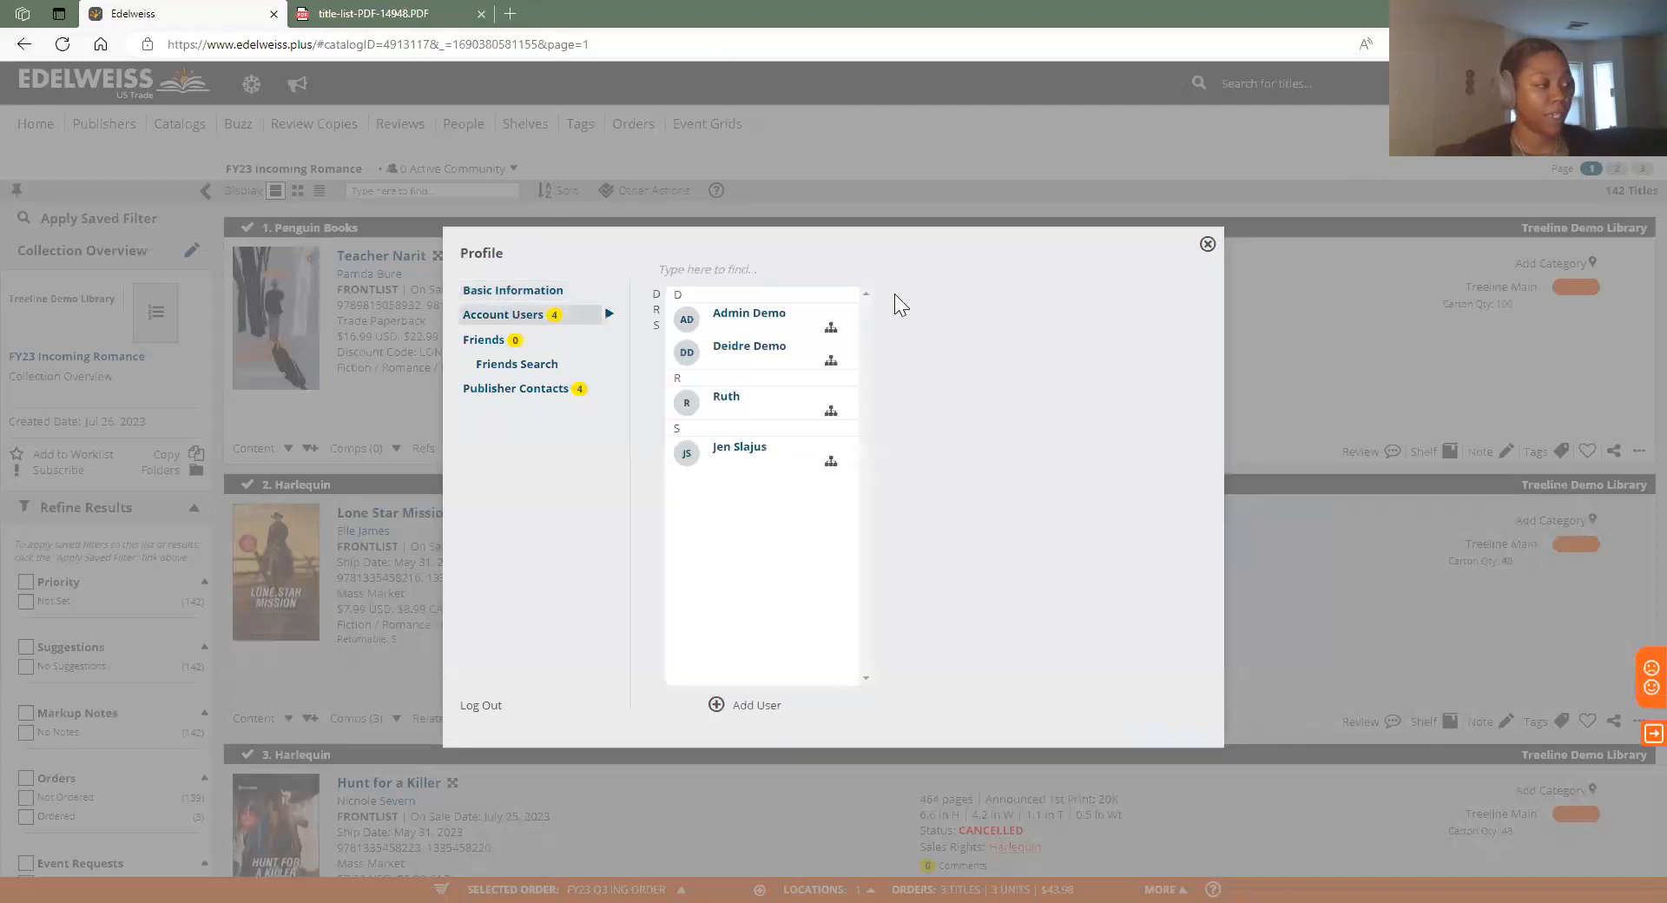
{"action": "left_click", "coordinate": [750, 706]}
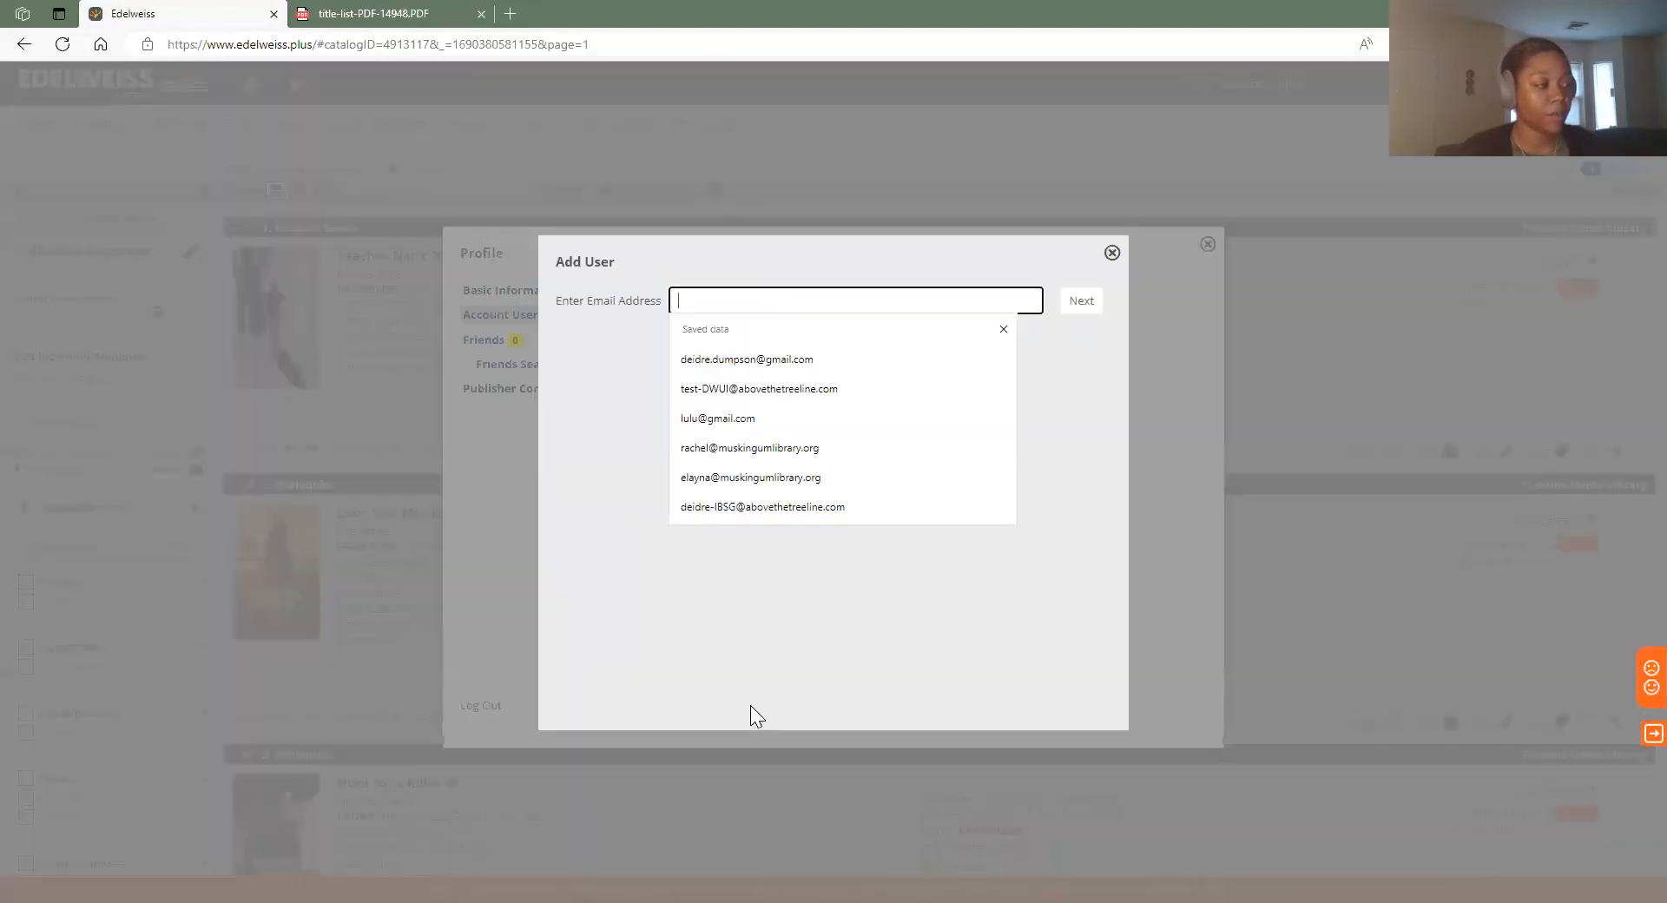
Enter the new user's e-mail address, then their first and last name
{"action": "left_click", "coordinate": [978, 271]}
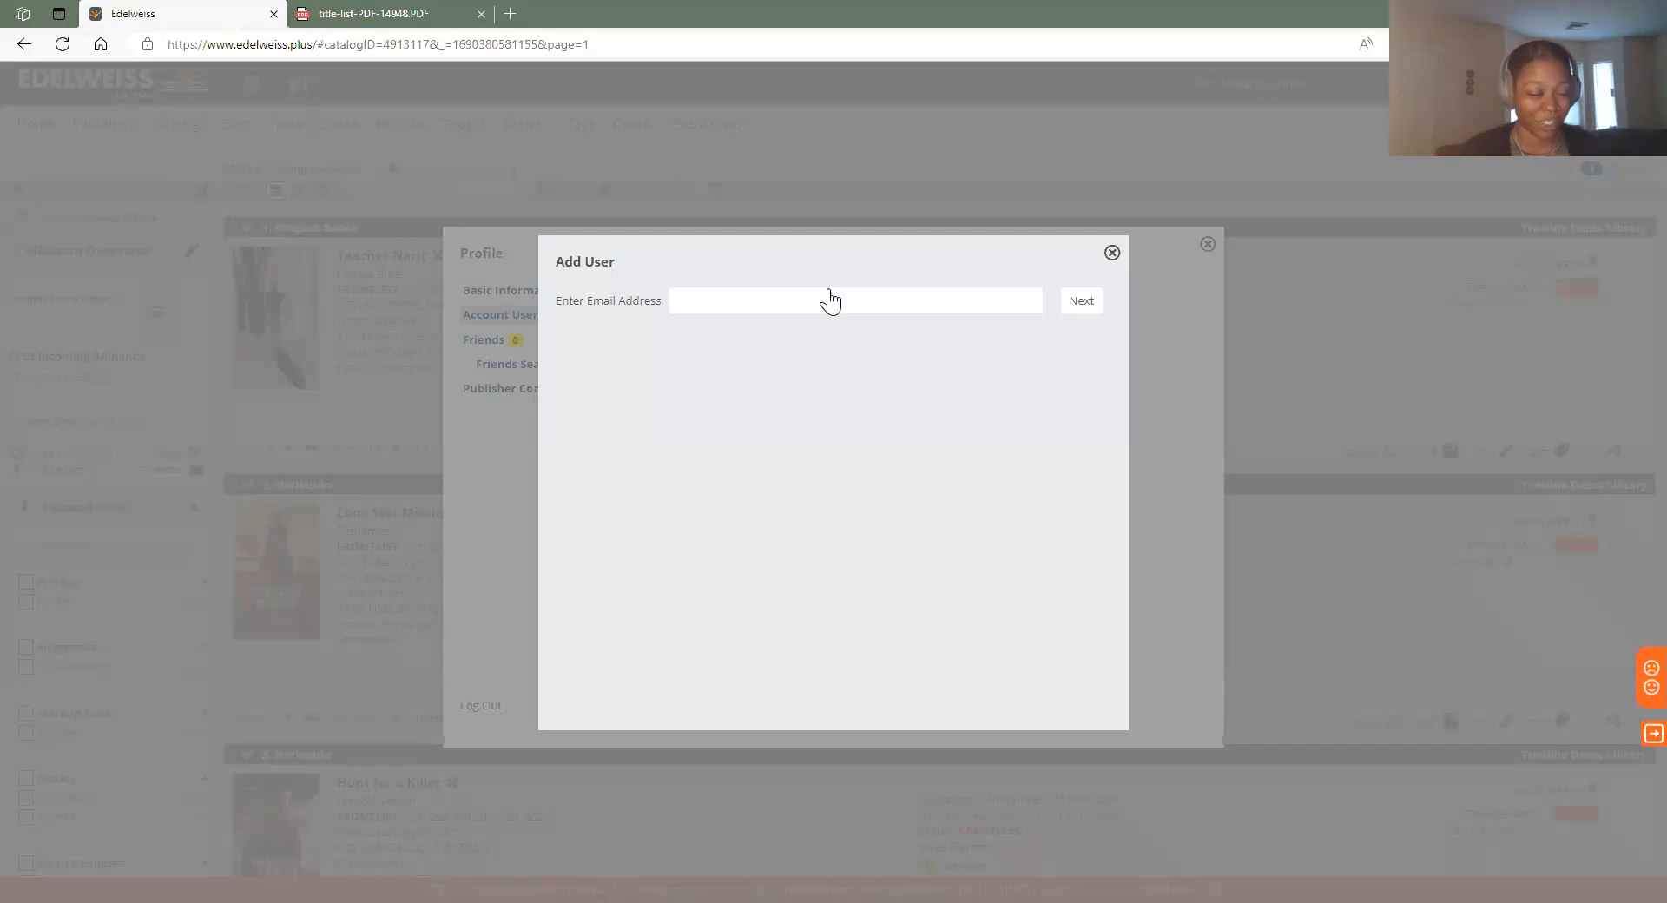
{"action": "left_click", "coordinate": [780, 301]}
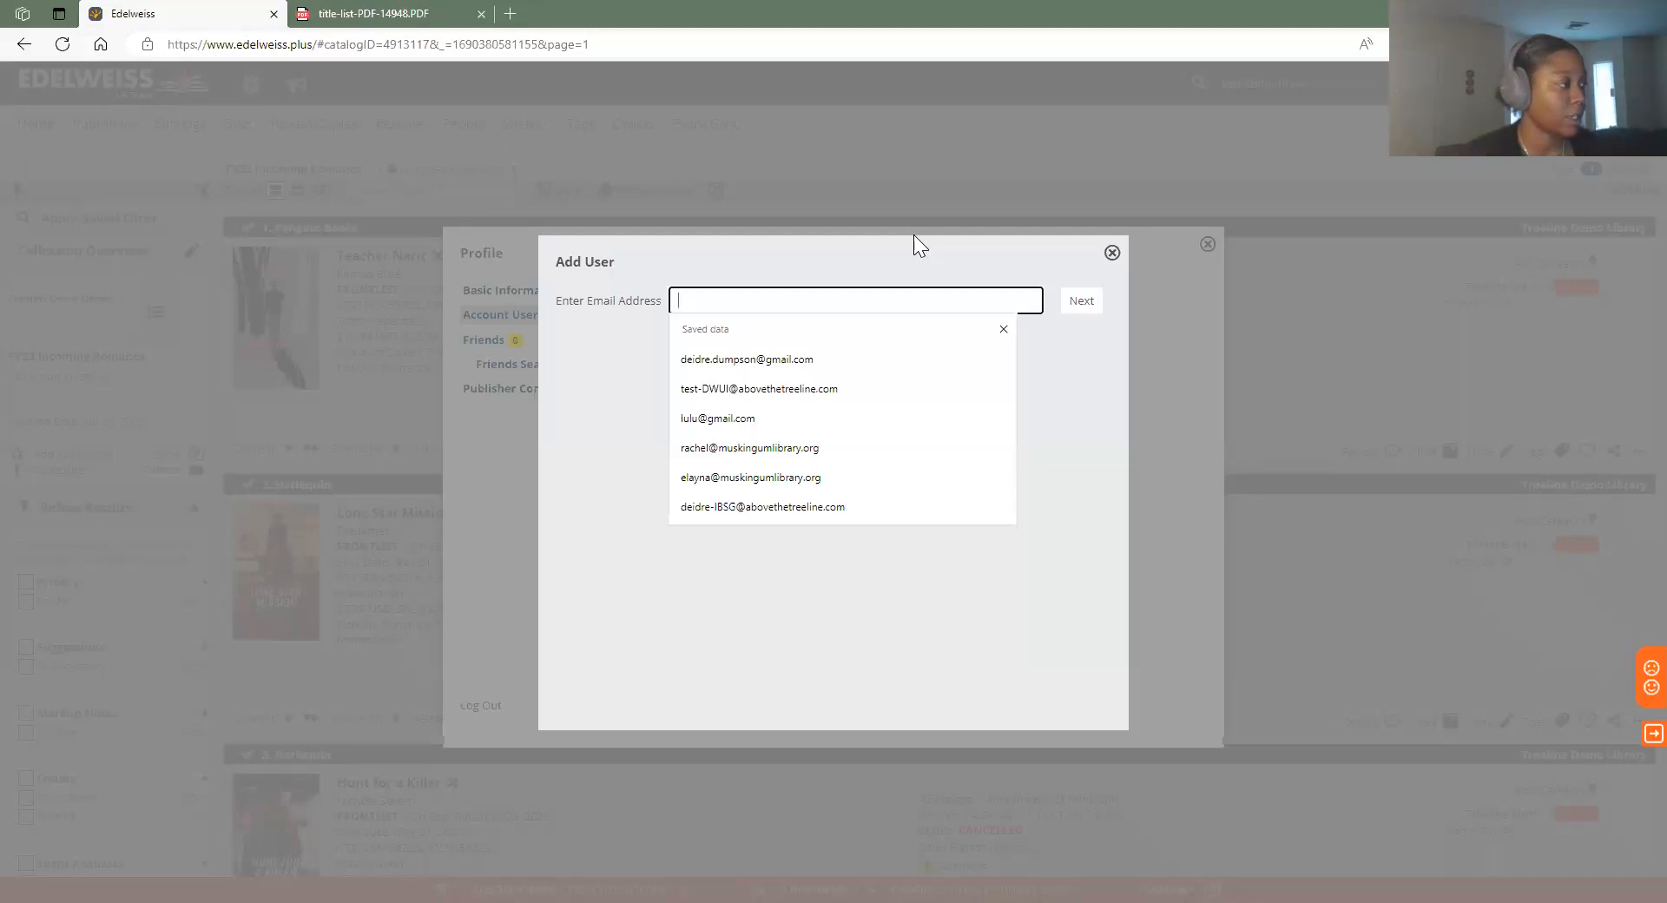
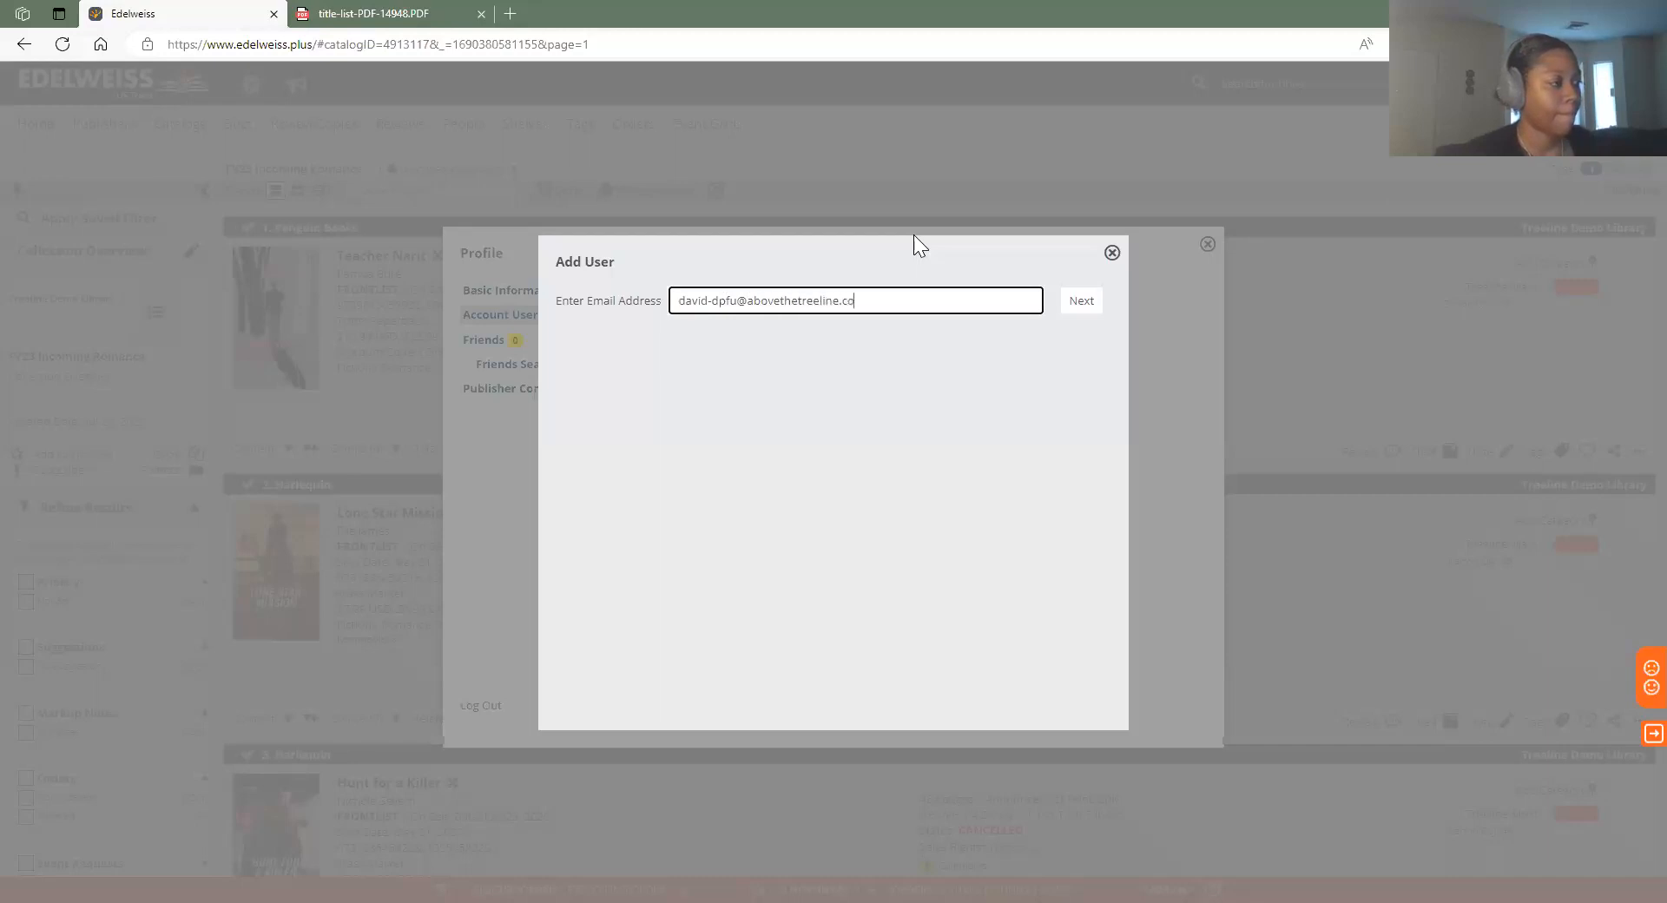
{"action": "left_click", "coordinate": [1076, 304]}
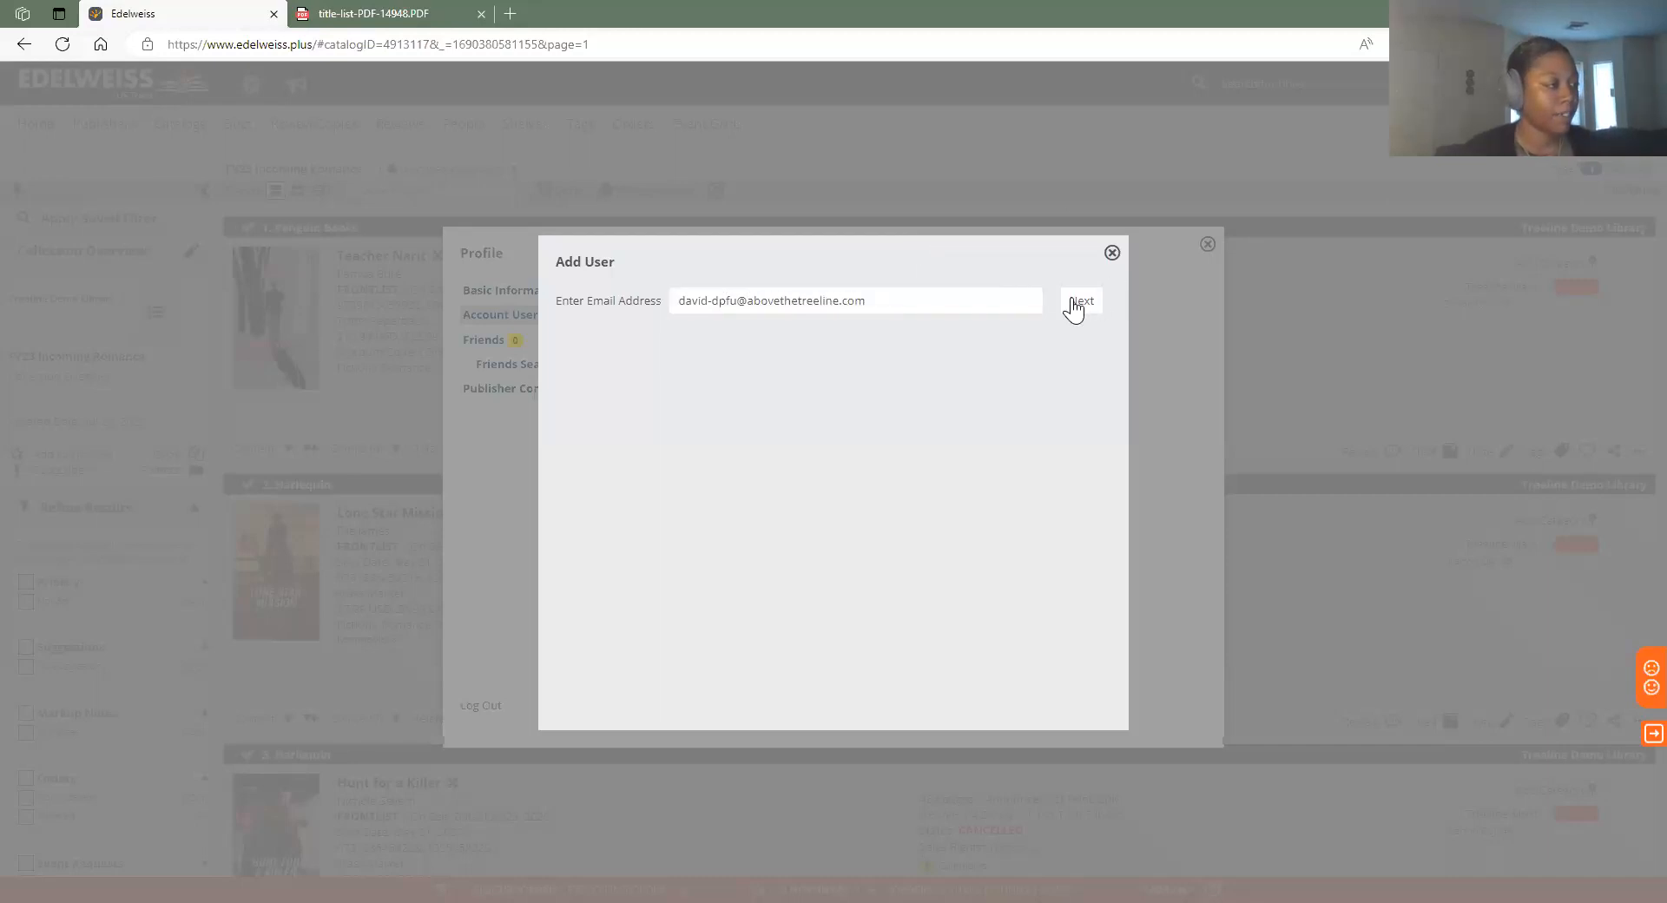
{"action": "left_click", "coordinate": [699, 347]}
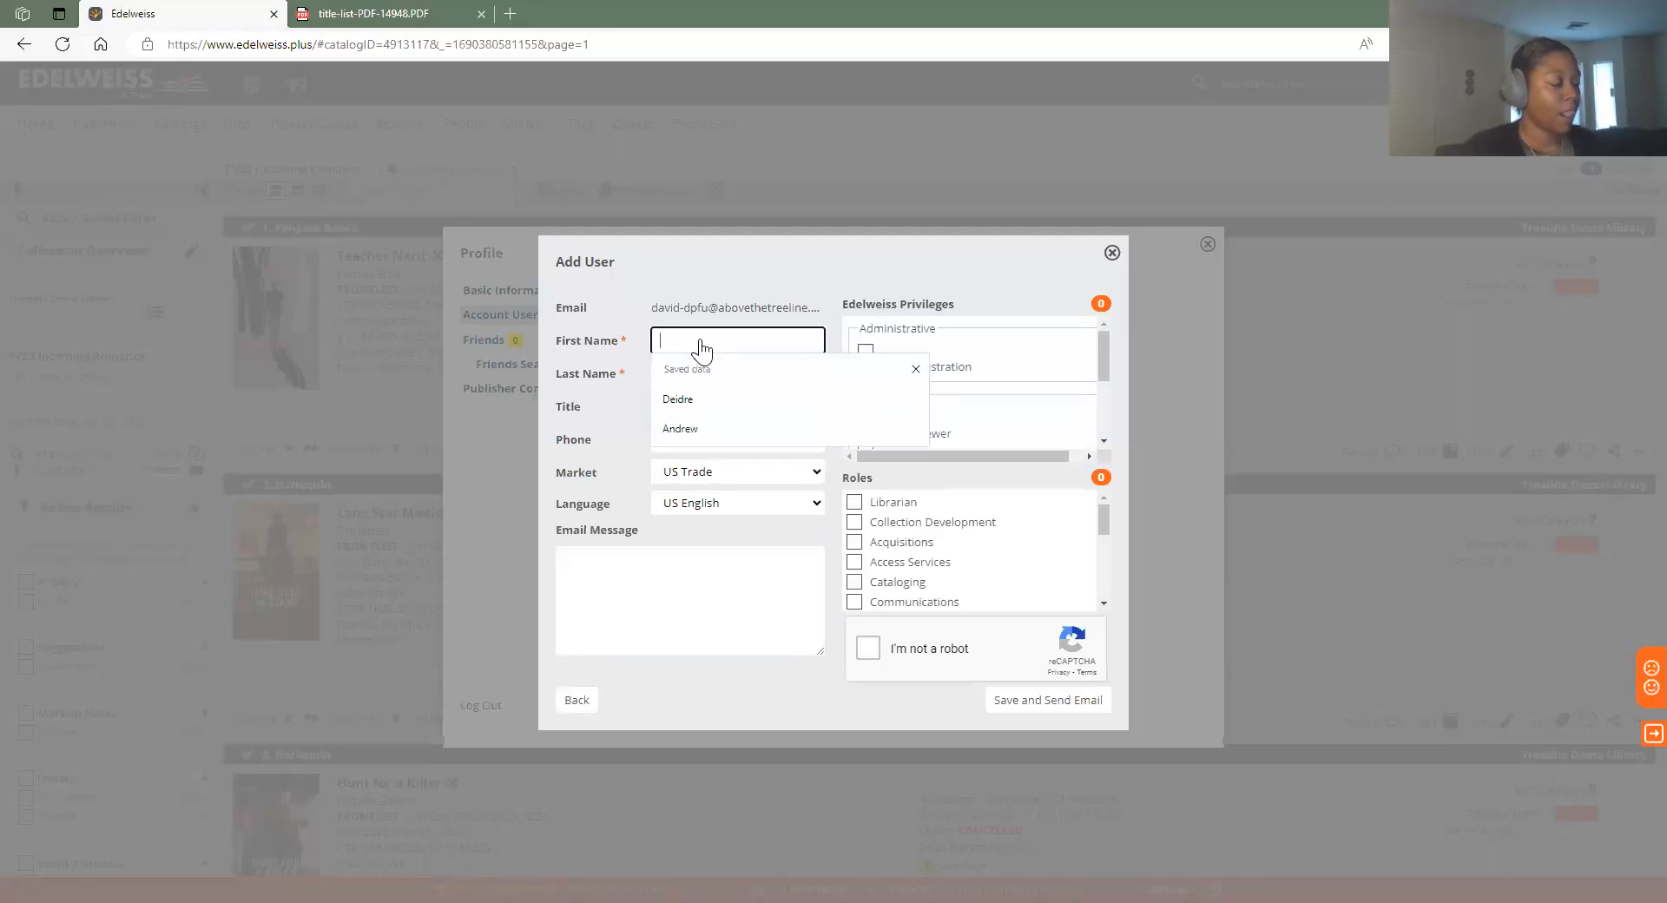
{"action": "type", "text": "David"}
{"action": "key", "text": "Tab"}
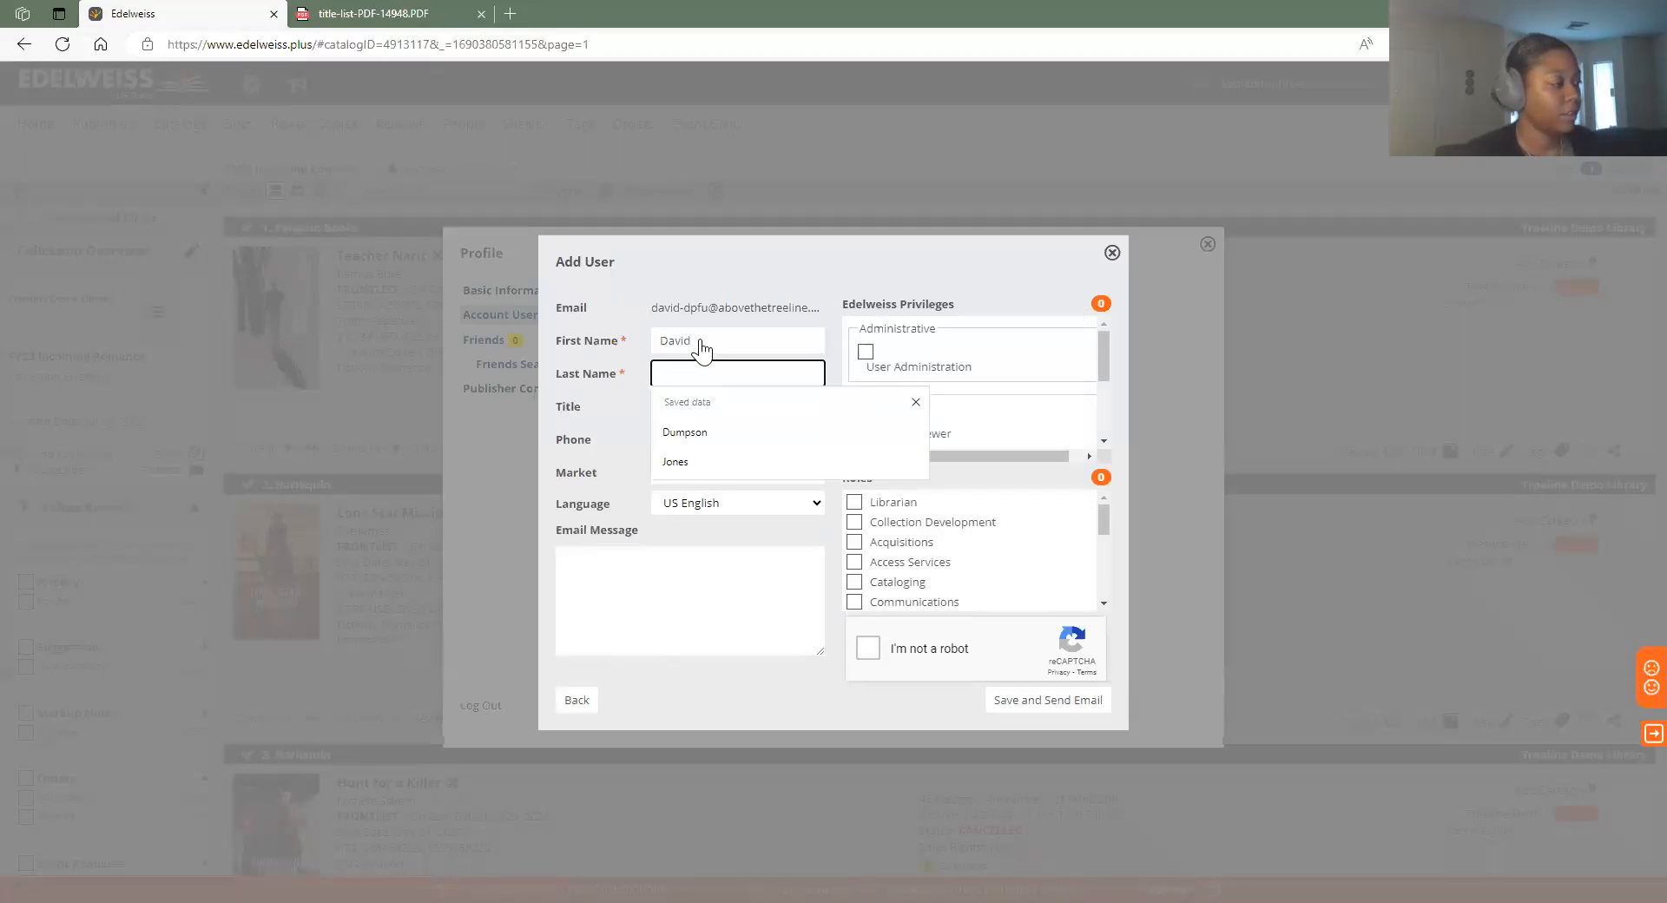
{"action": "type", "text": "Demo"}
{"action": "left_click", "coordinate": [1011, 265]}
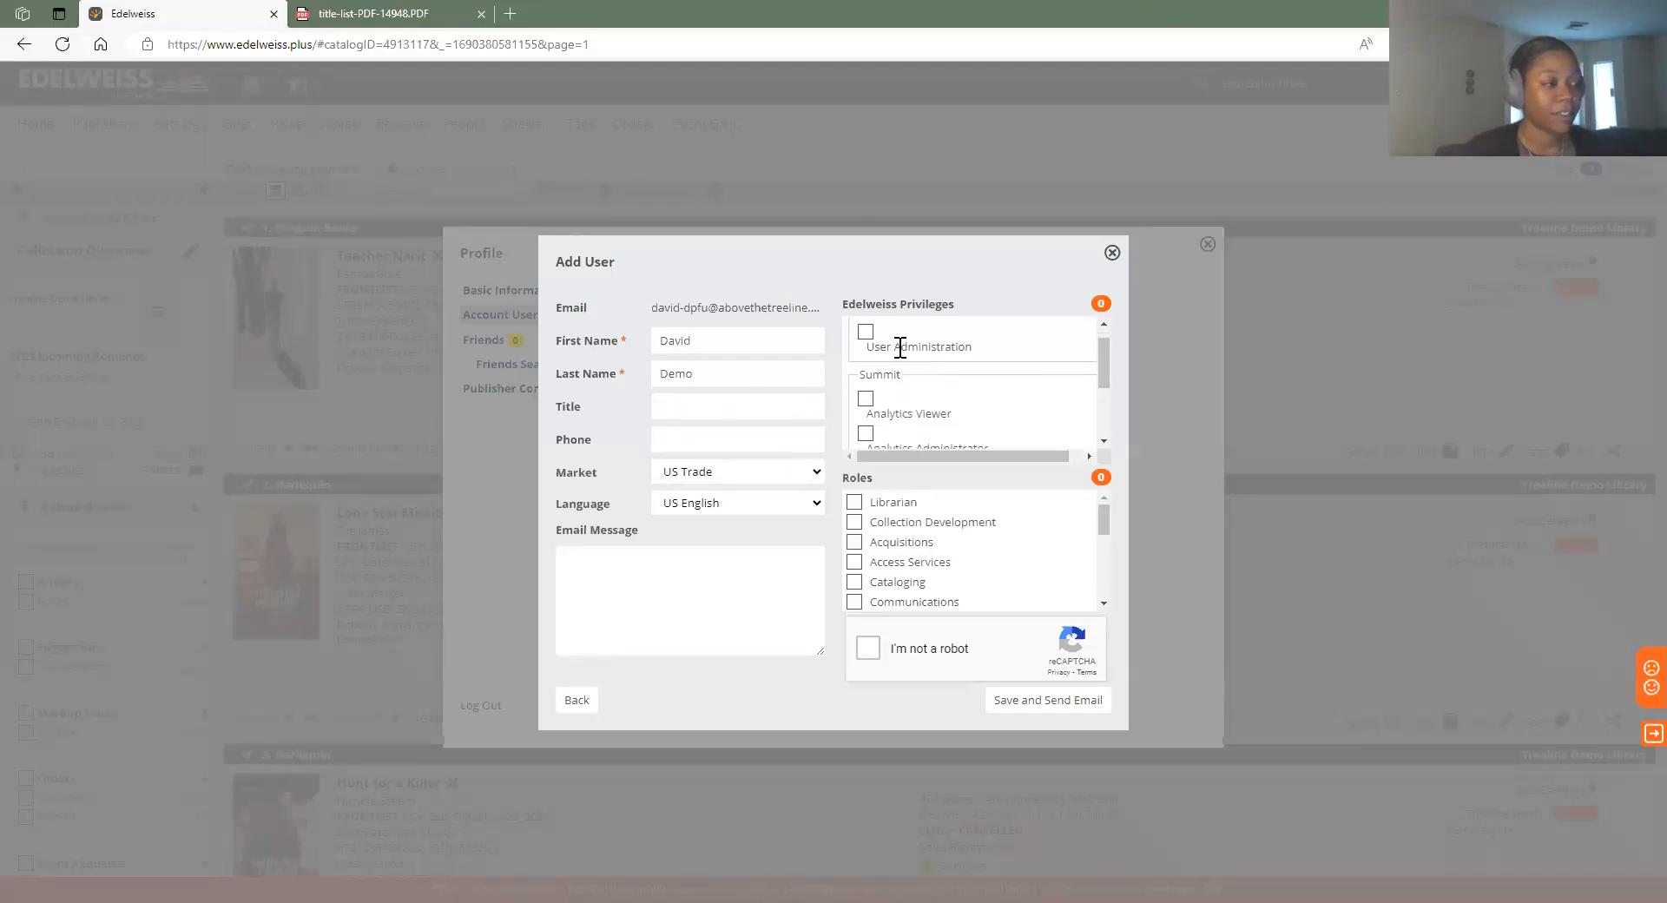
Grant User Administration and the Librarian role, save and send the email, then close the profile
{"action": "left_click", "coordinate": [865, 351]}
{"action": "scroll", "coordinate": [927, 325], "scroll_direction": "down", "scroll_amount": 1}
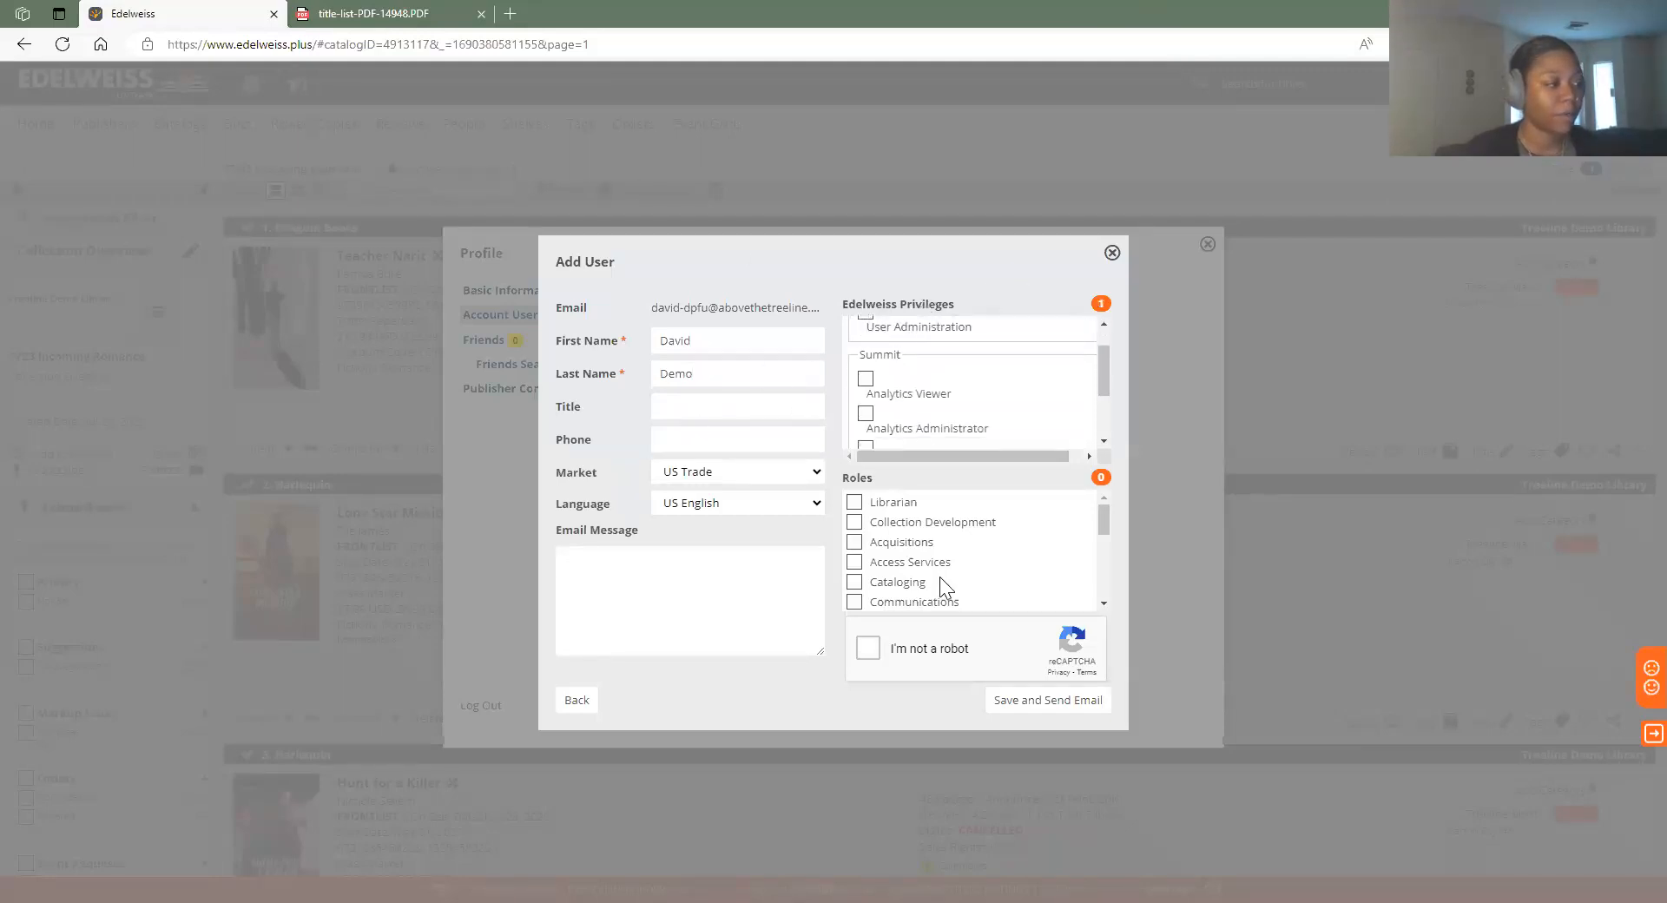
{"action": "left_click", "coordinate": [854, 502]}
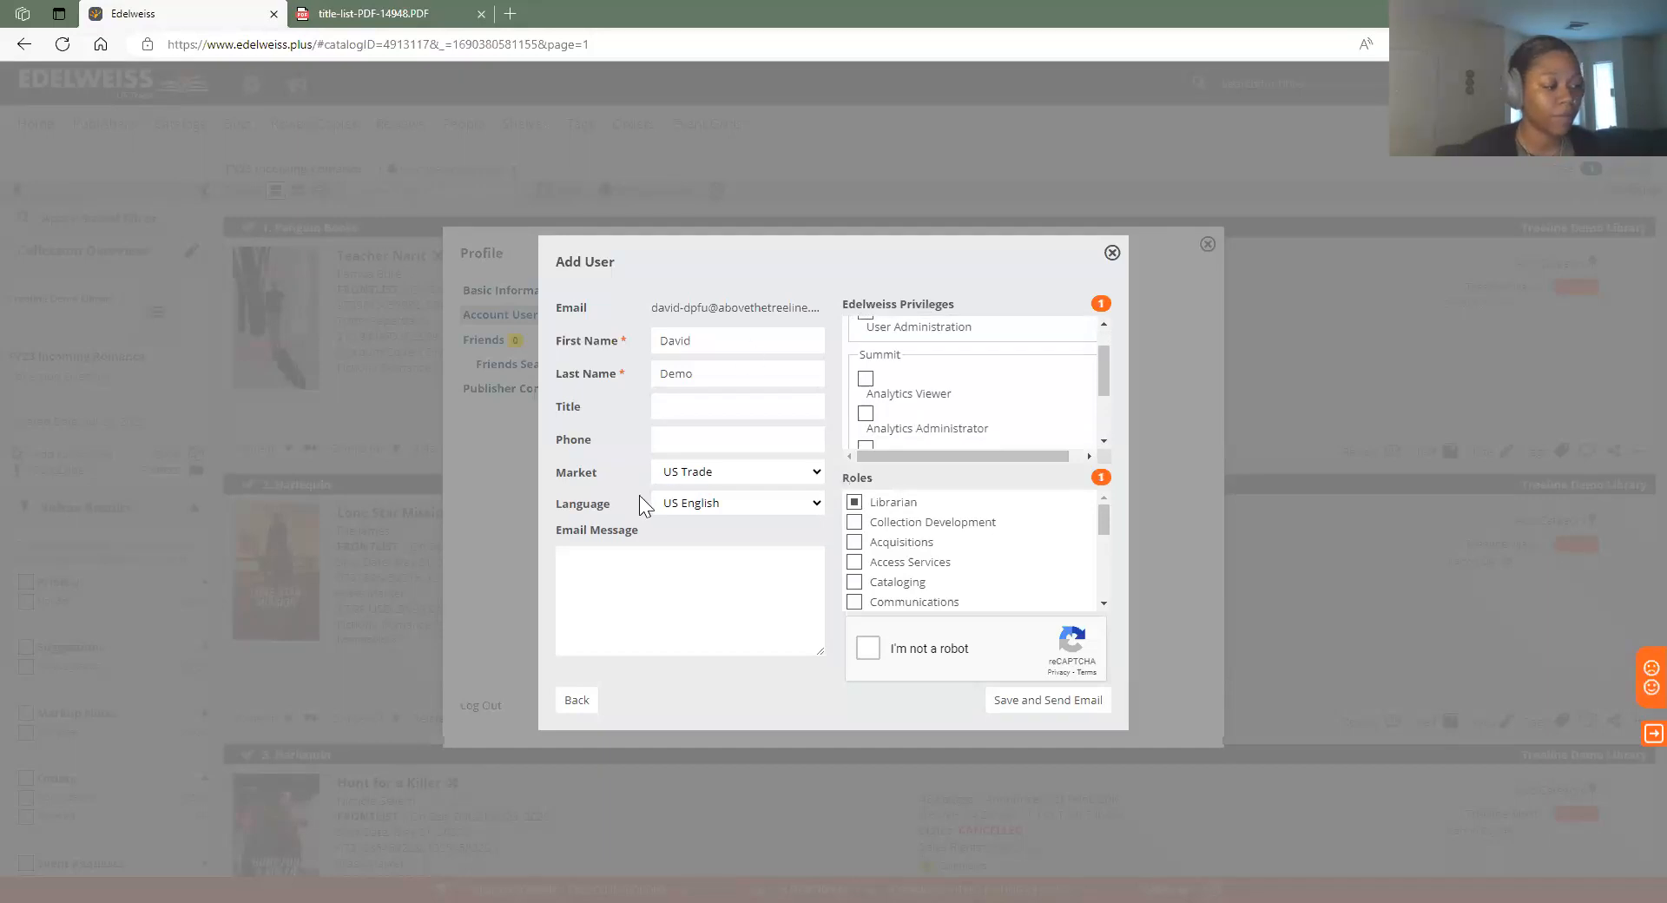
{"action": "left_click", "coordinate": [868, 648]}
{"action": "left_click", "coordinate": [1027, 700]}
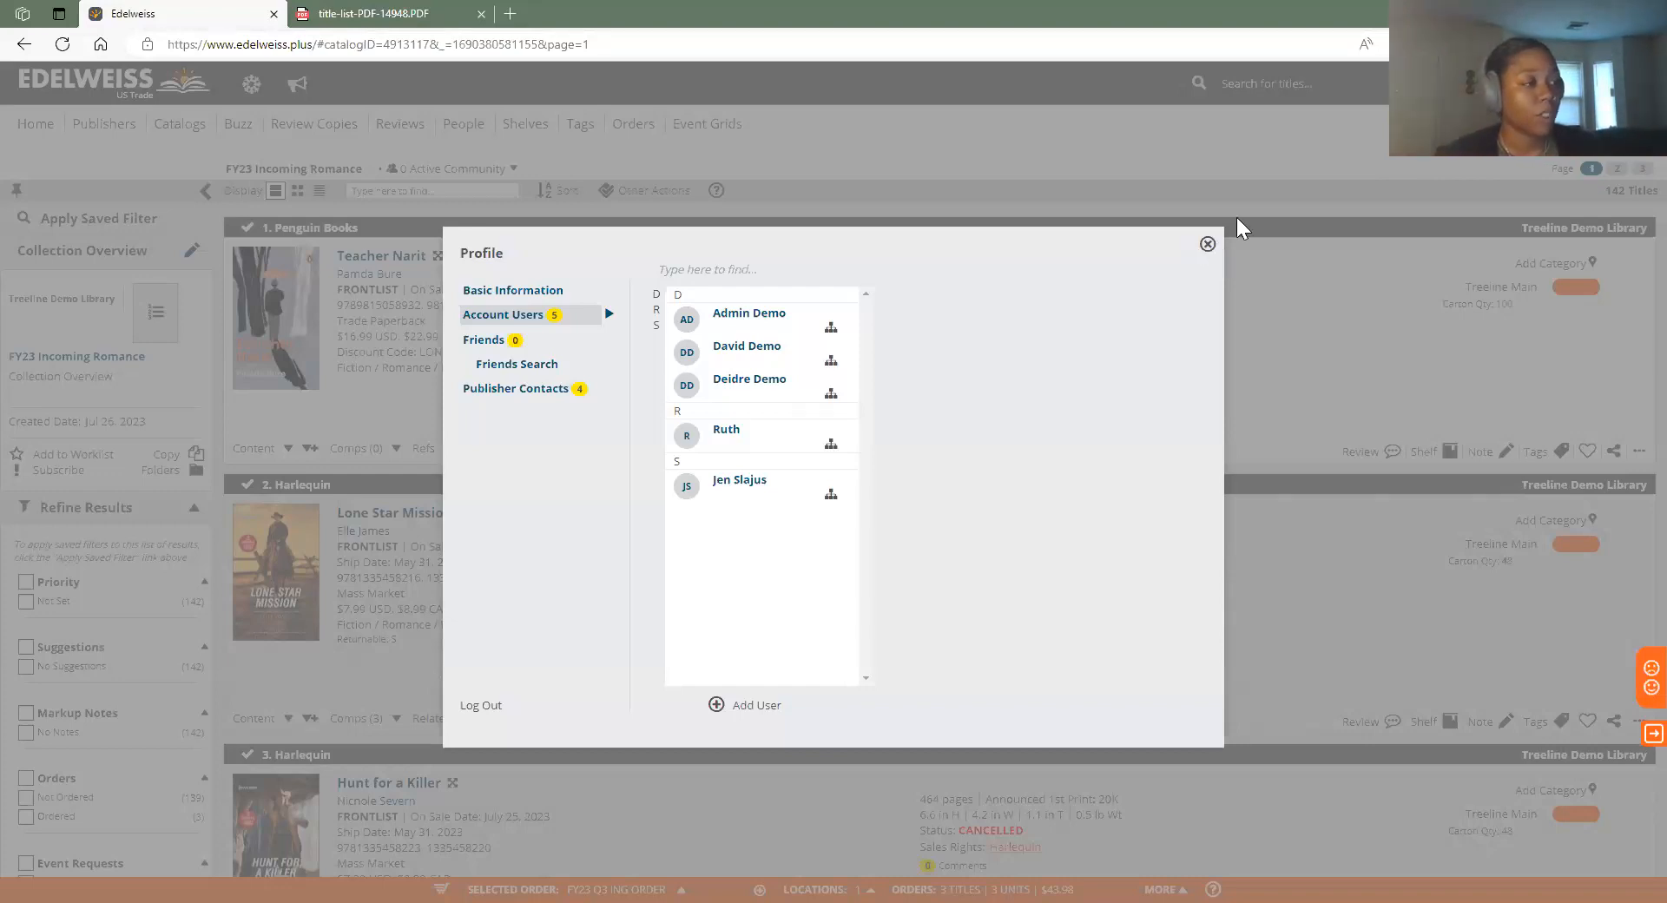
{"action": "left_click", "coordinate": [1206, 245]}
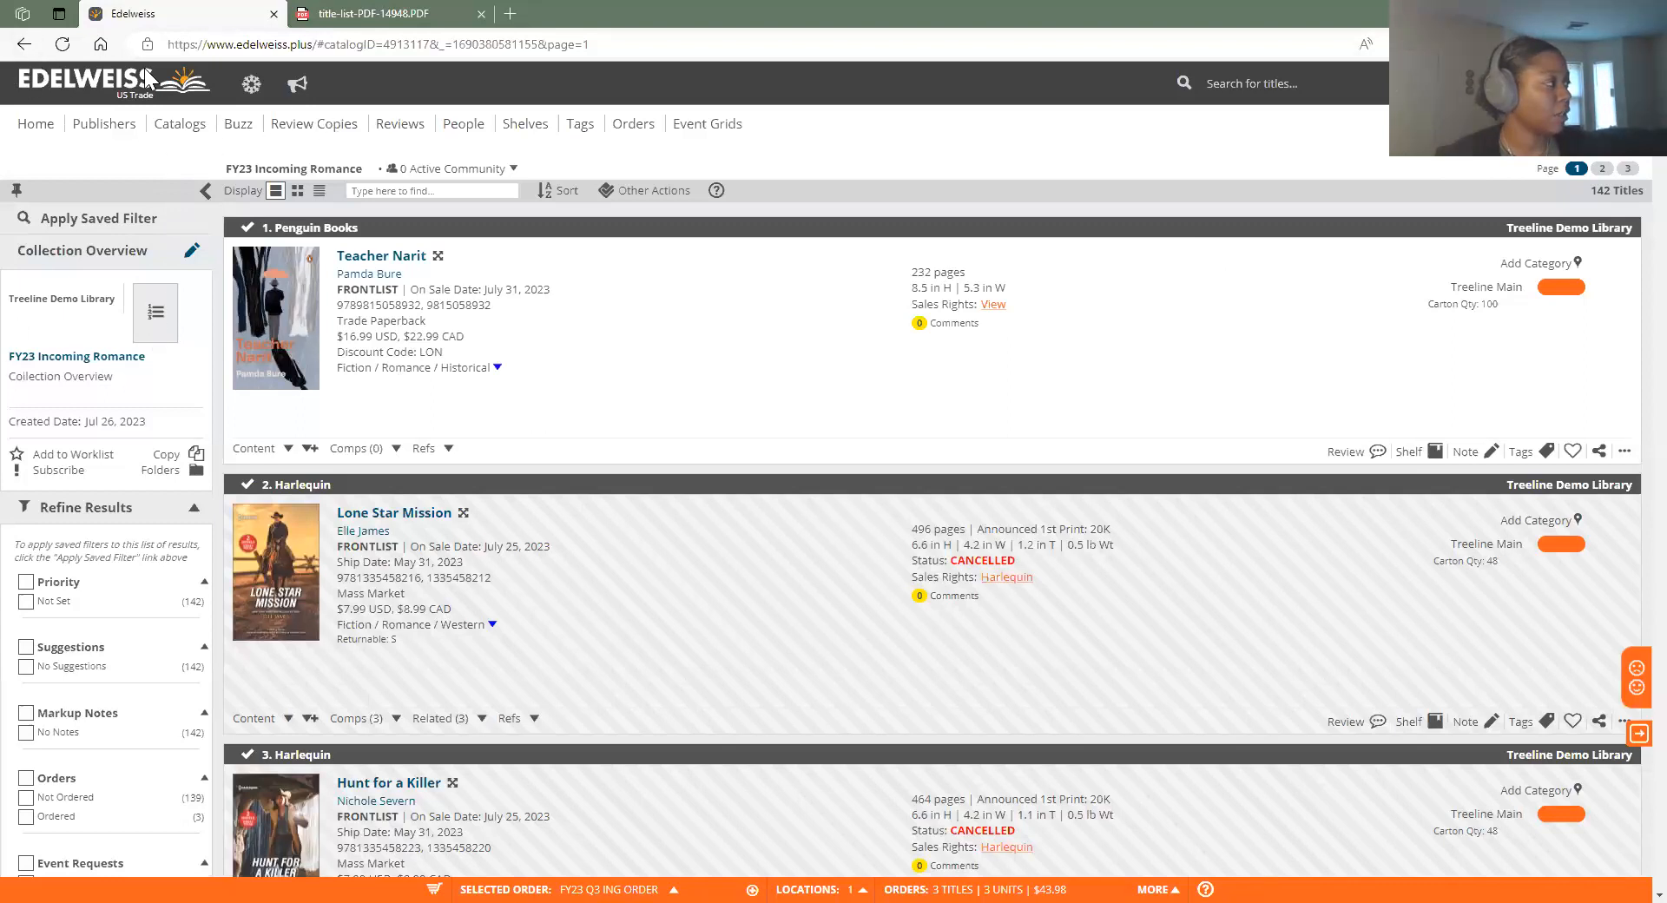
In My Collections, tick Colleagues in a collection's sharing window, then close it unsaved
{"action": "left_click", "coordinate": [165, 126]}
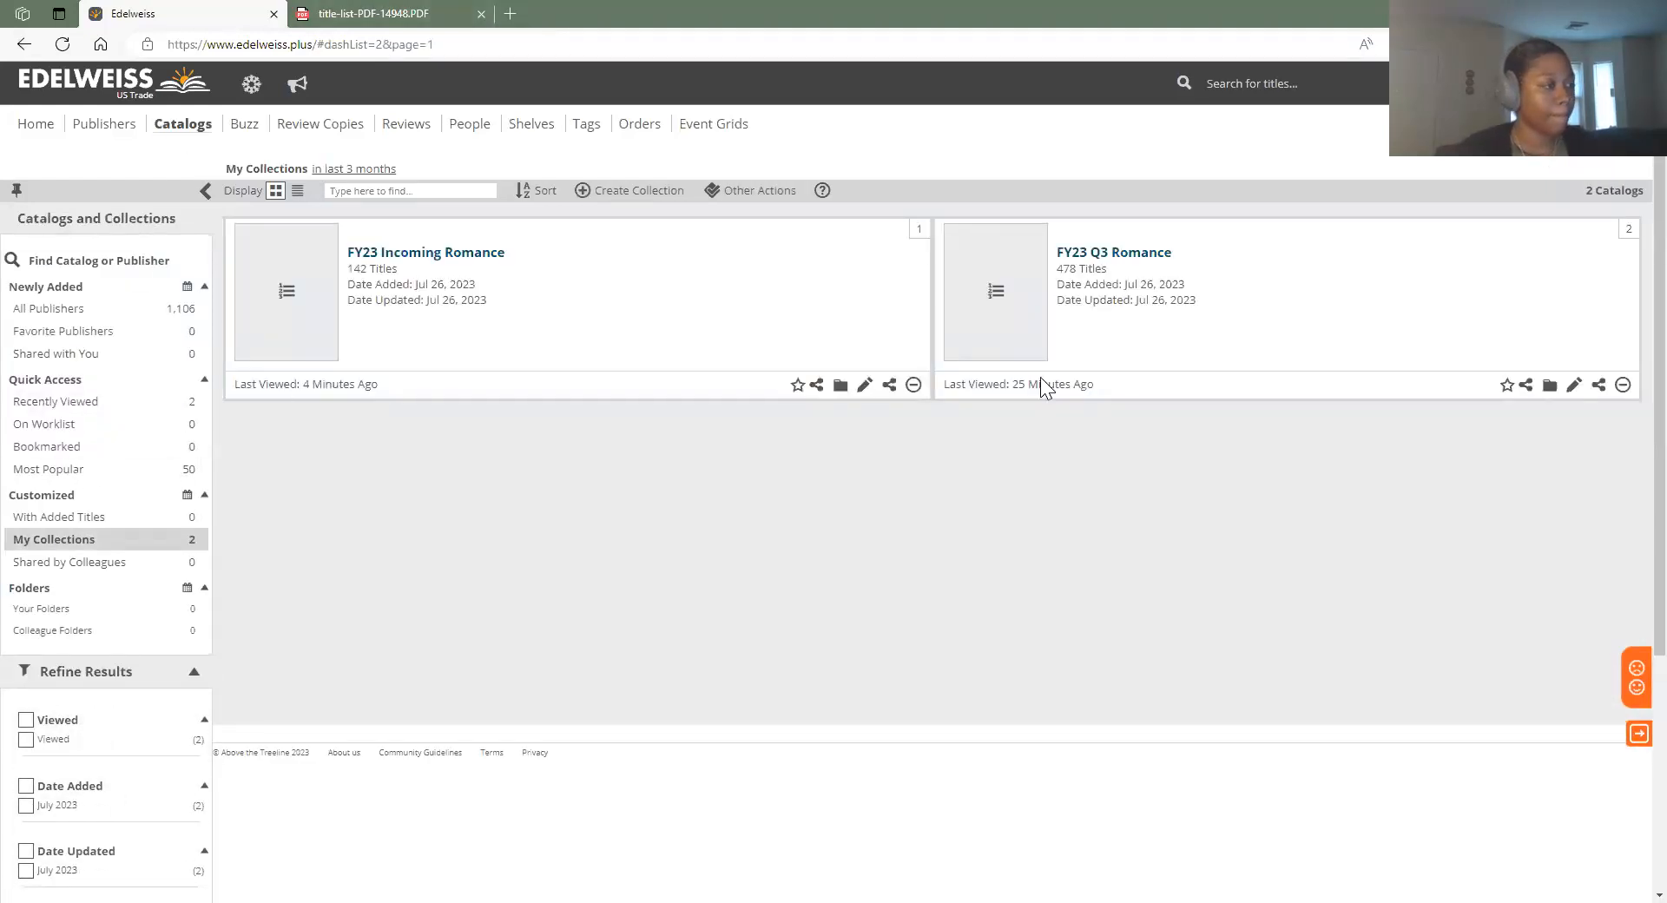
{"action": "left_click", "coordinate": [888, 385]}
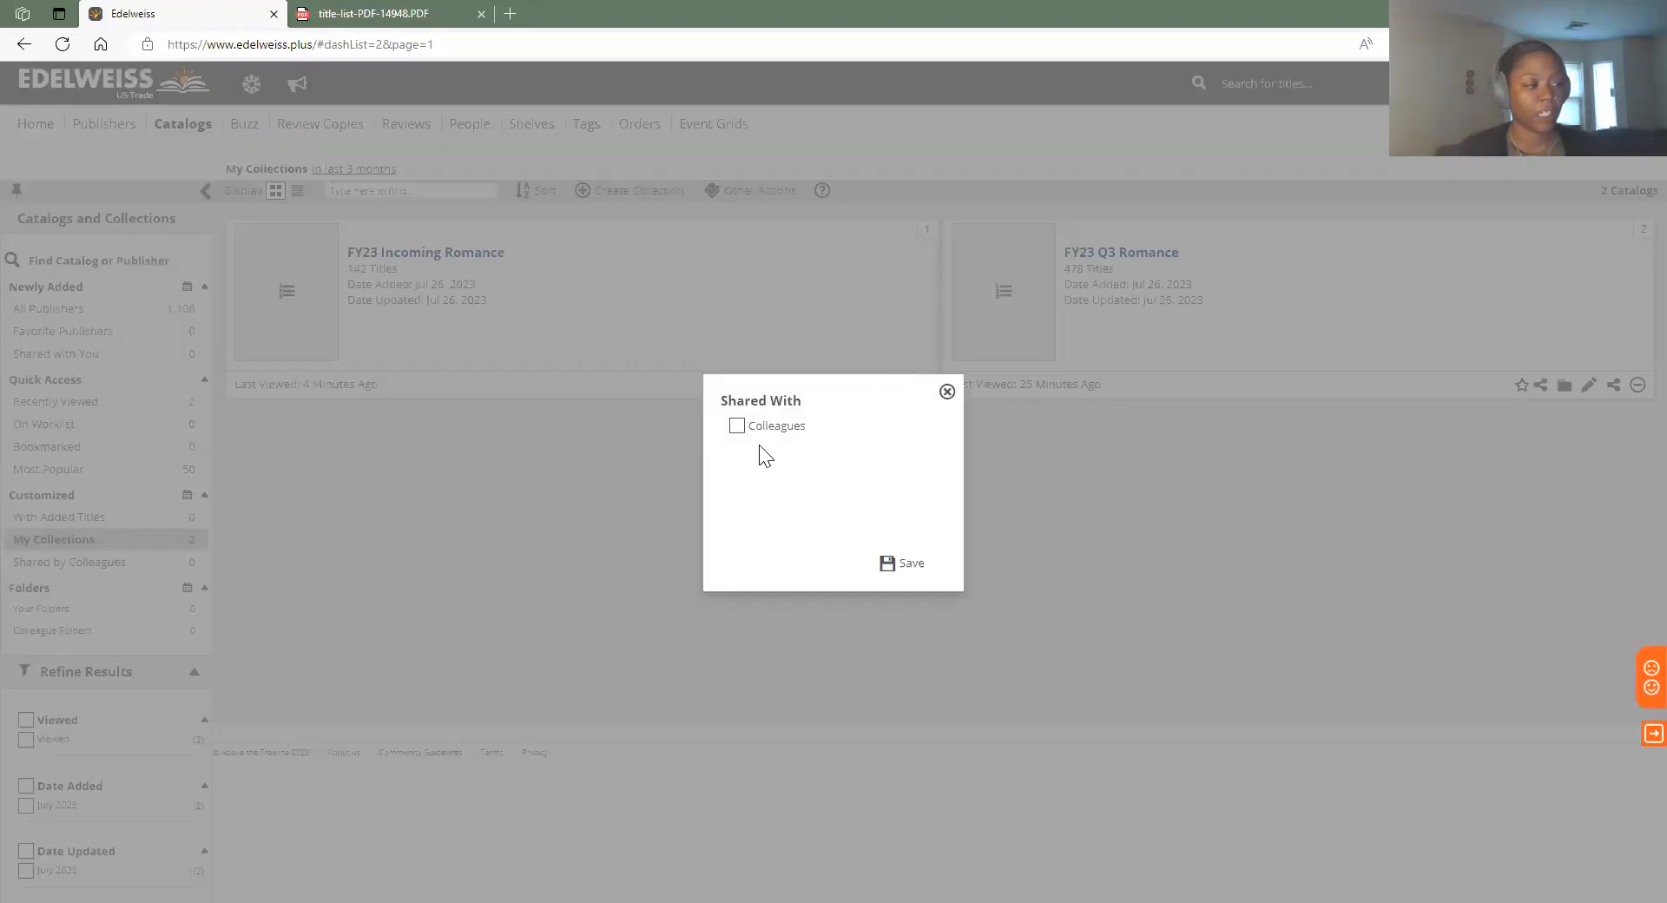
{"action": "left_click", "coordinate": [736, 425]}
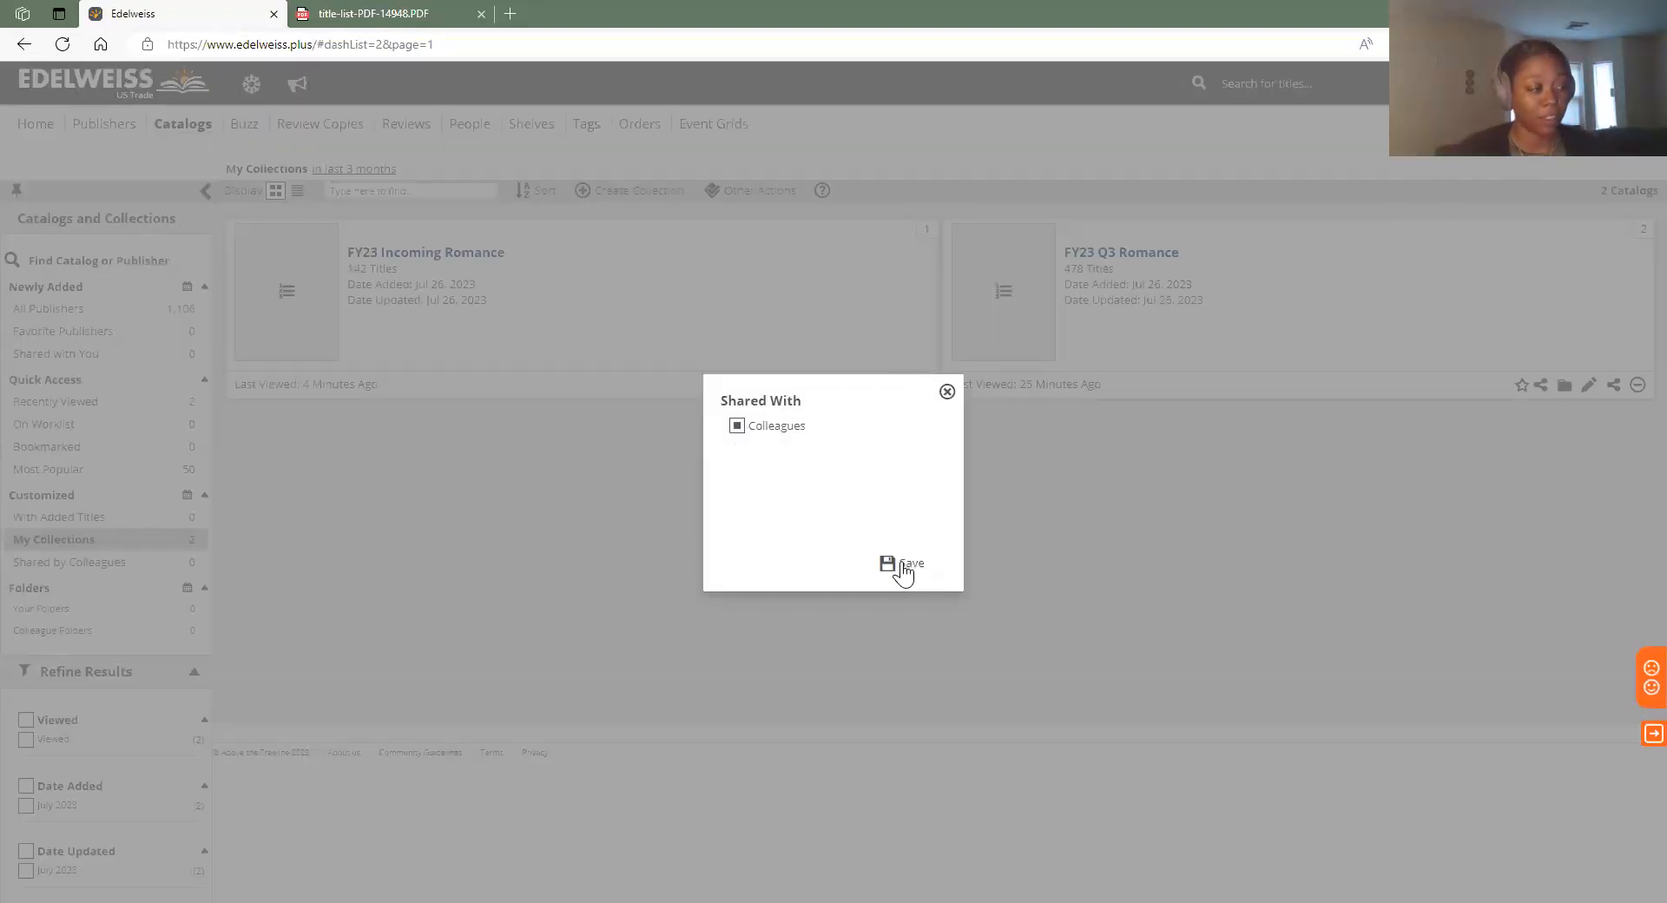
{"action": "left_click", "coordinate": [947, 392]}
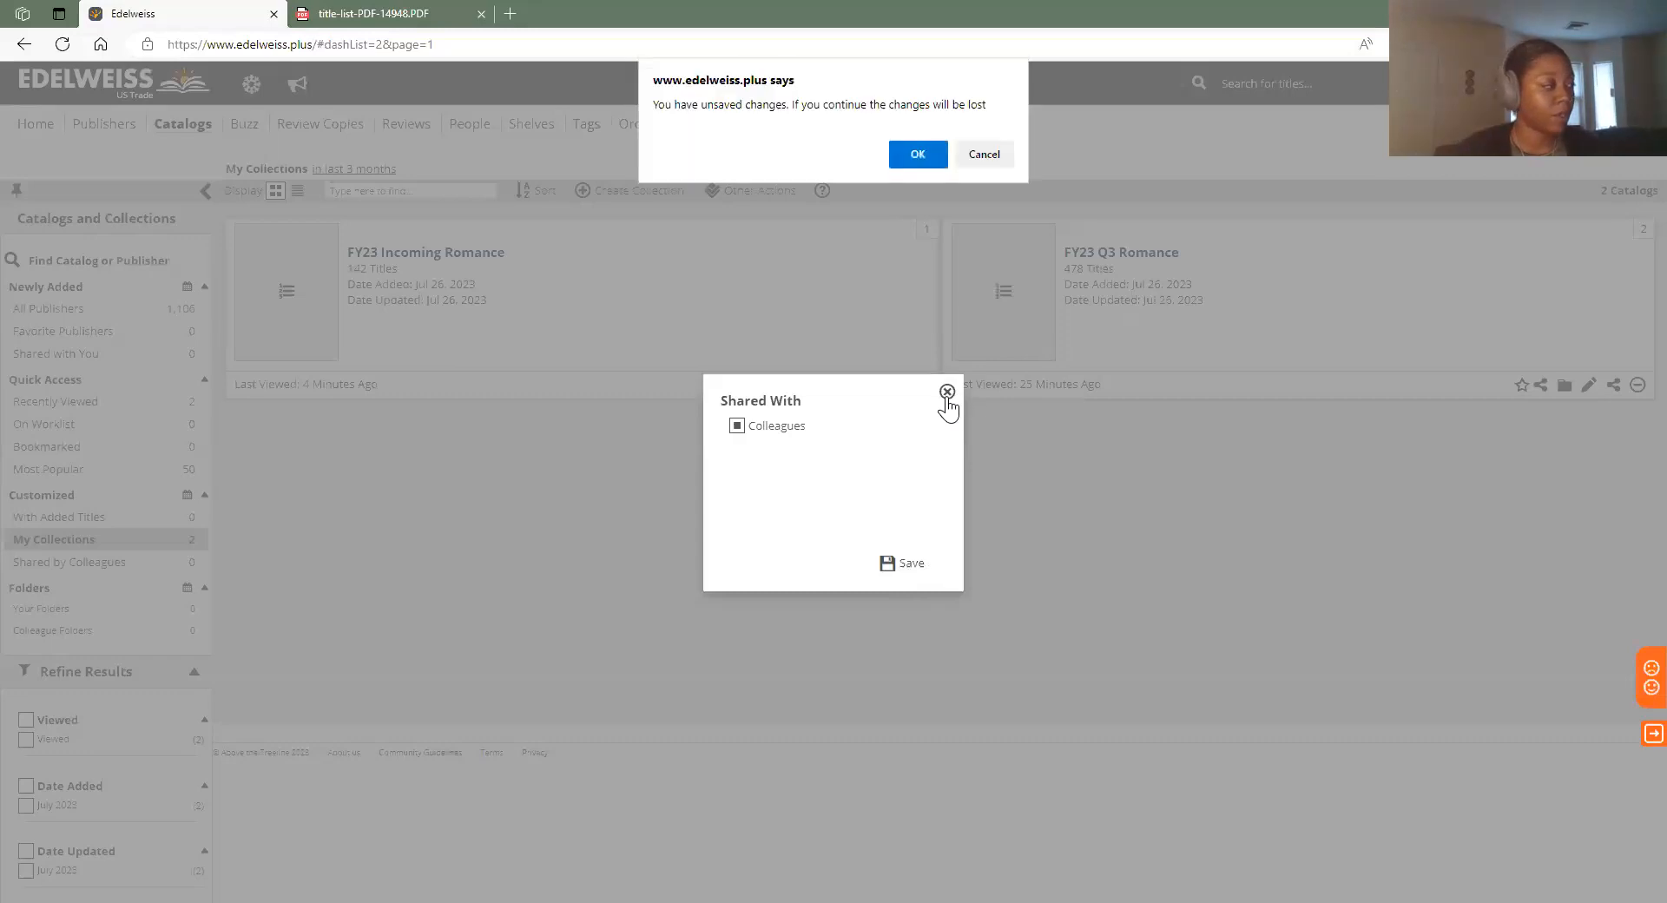
{"action": "left_click", "coordinate": [988, 155]}
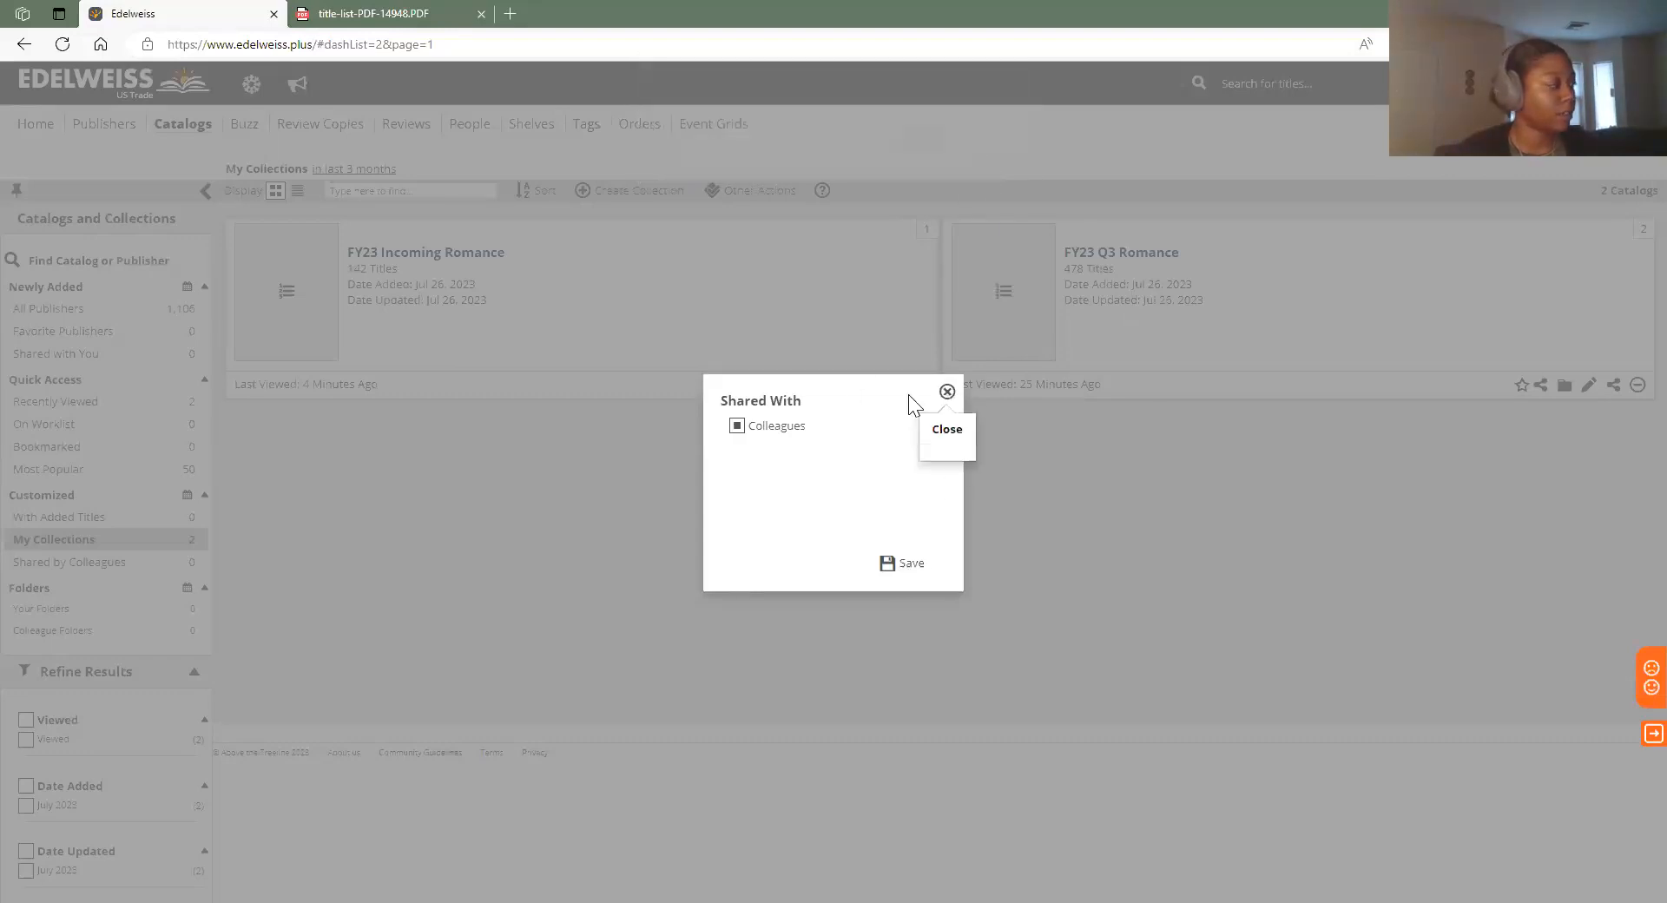
{"action": "left_click", "coordinate": [948, 394]}
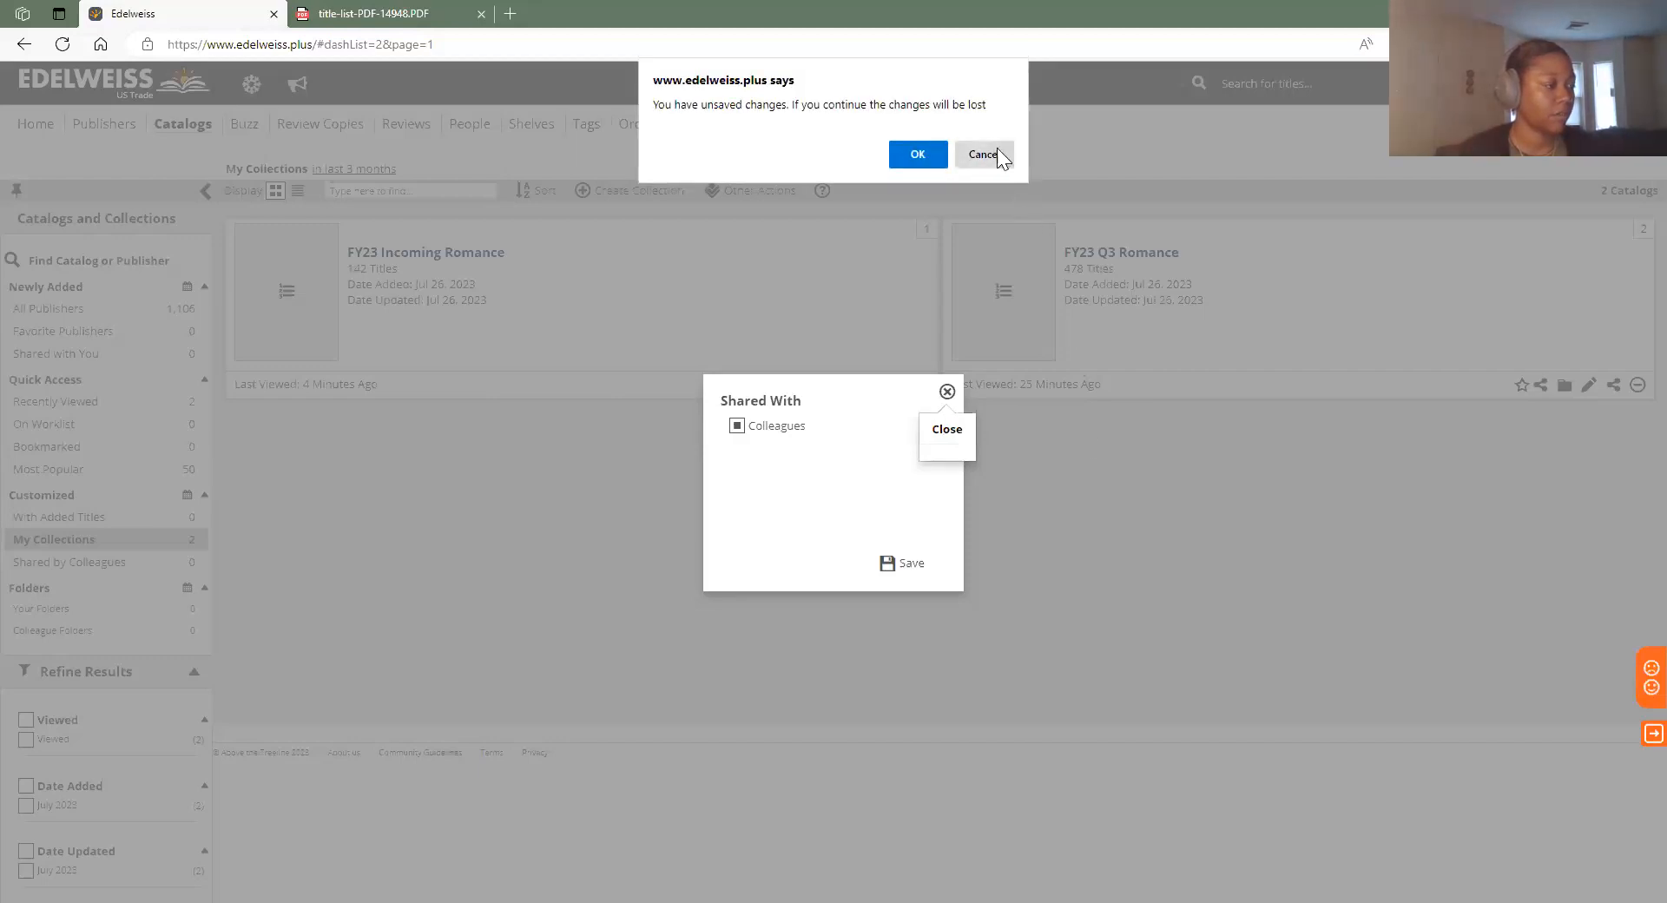
{"action": "left_click", "coordinate": [997, 153]}
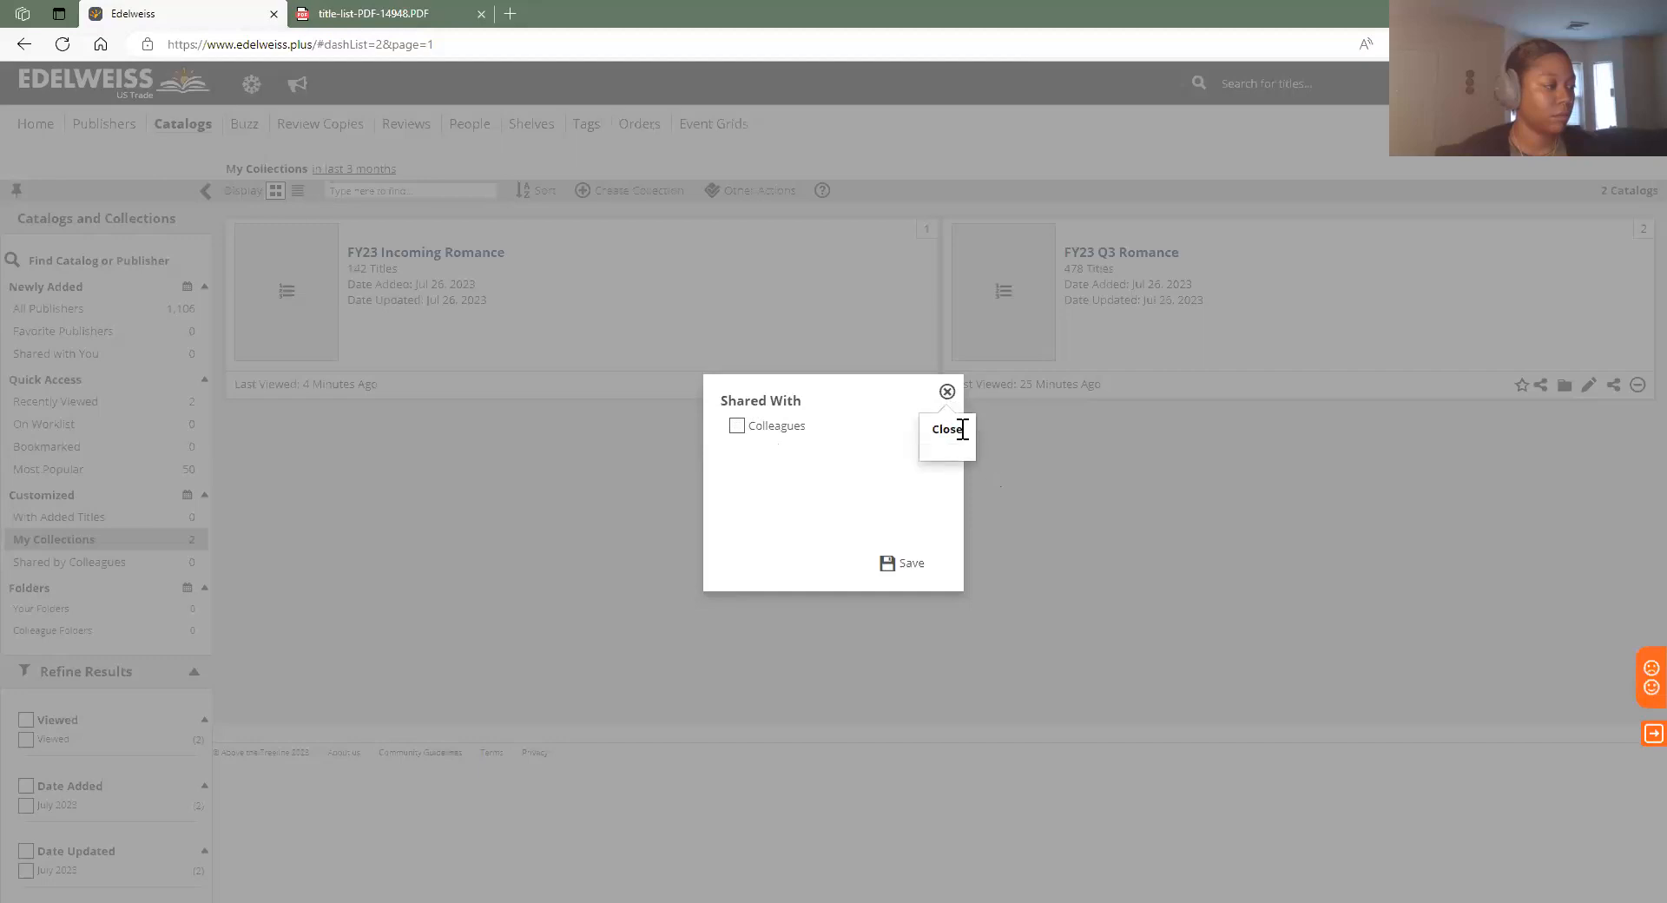
{"action": "left_click", "coordinate": [1028, 438]}
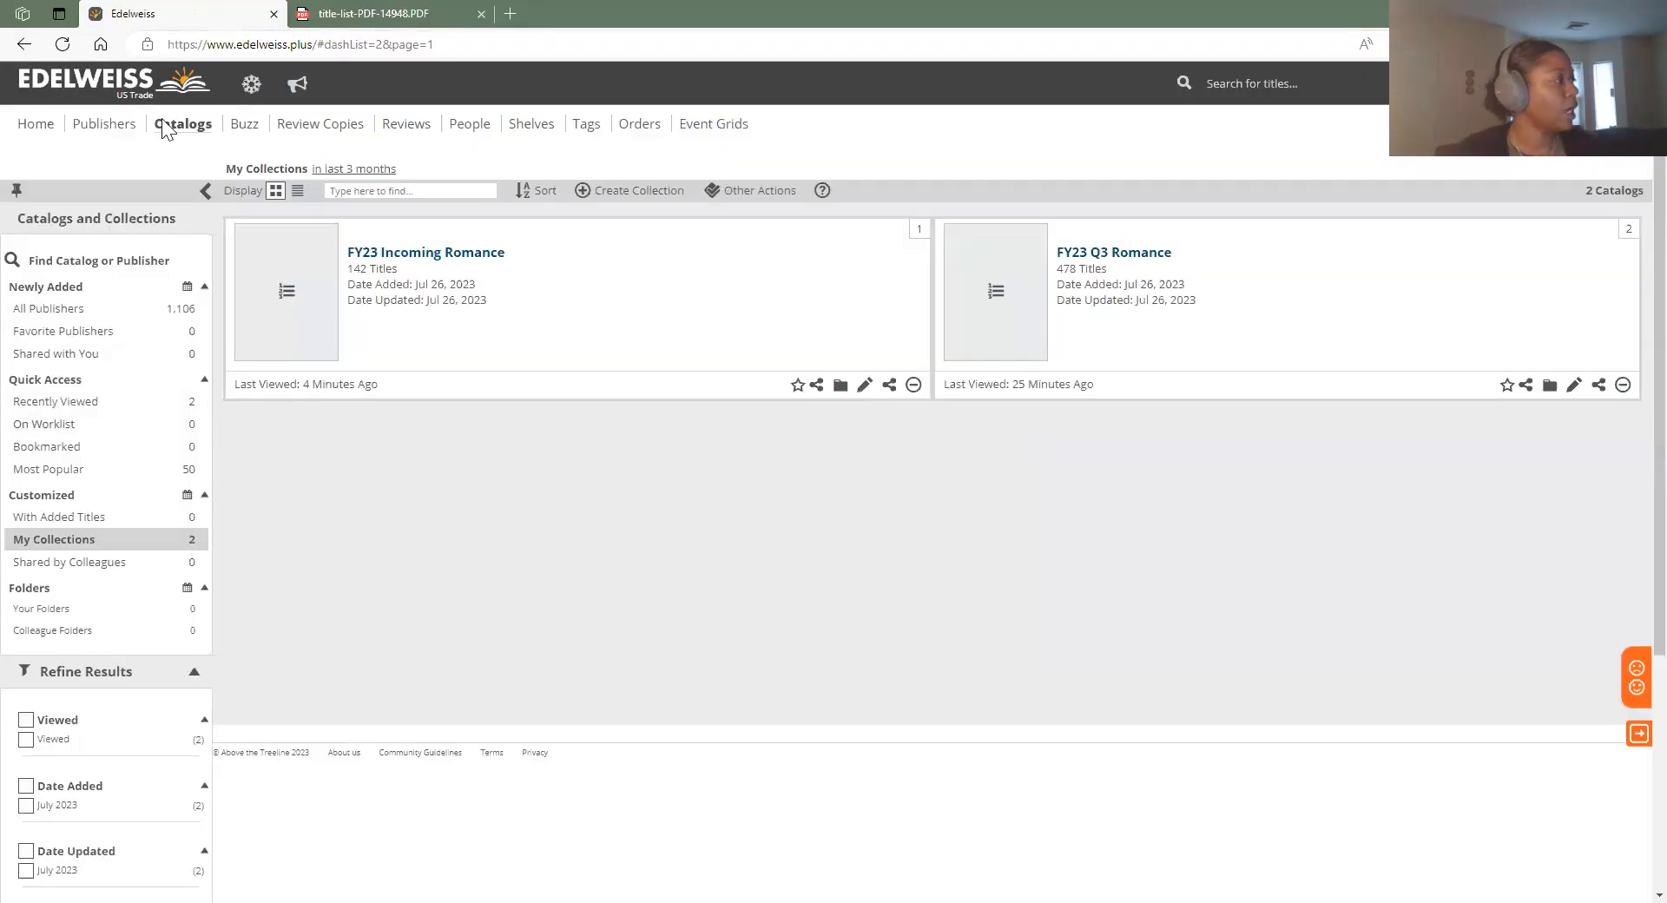
{"action": "left_click", "coordinate": [49, 547]}
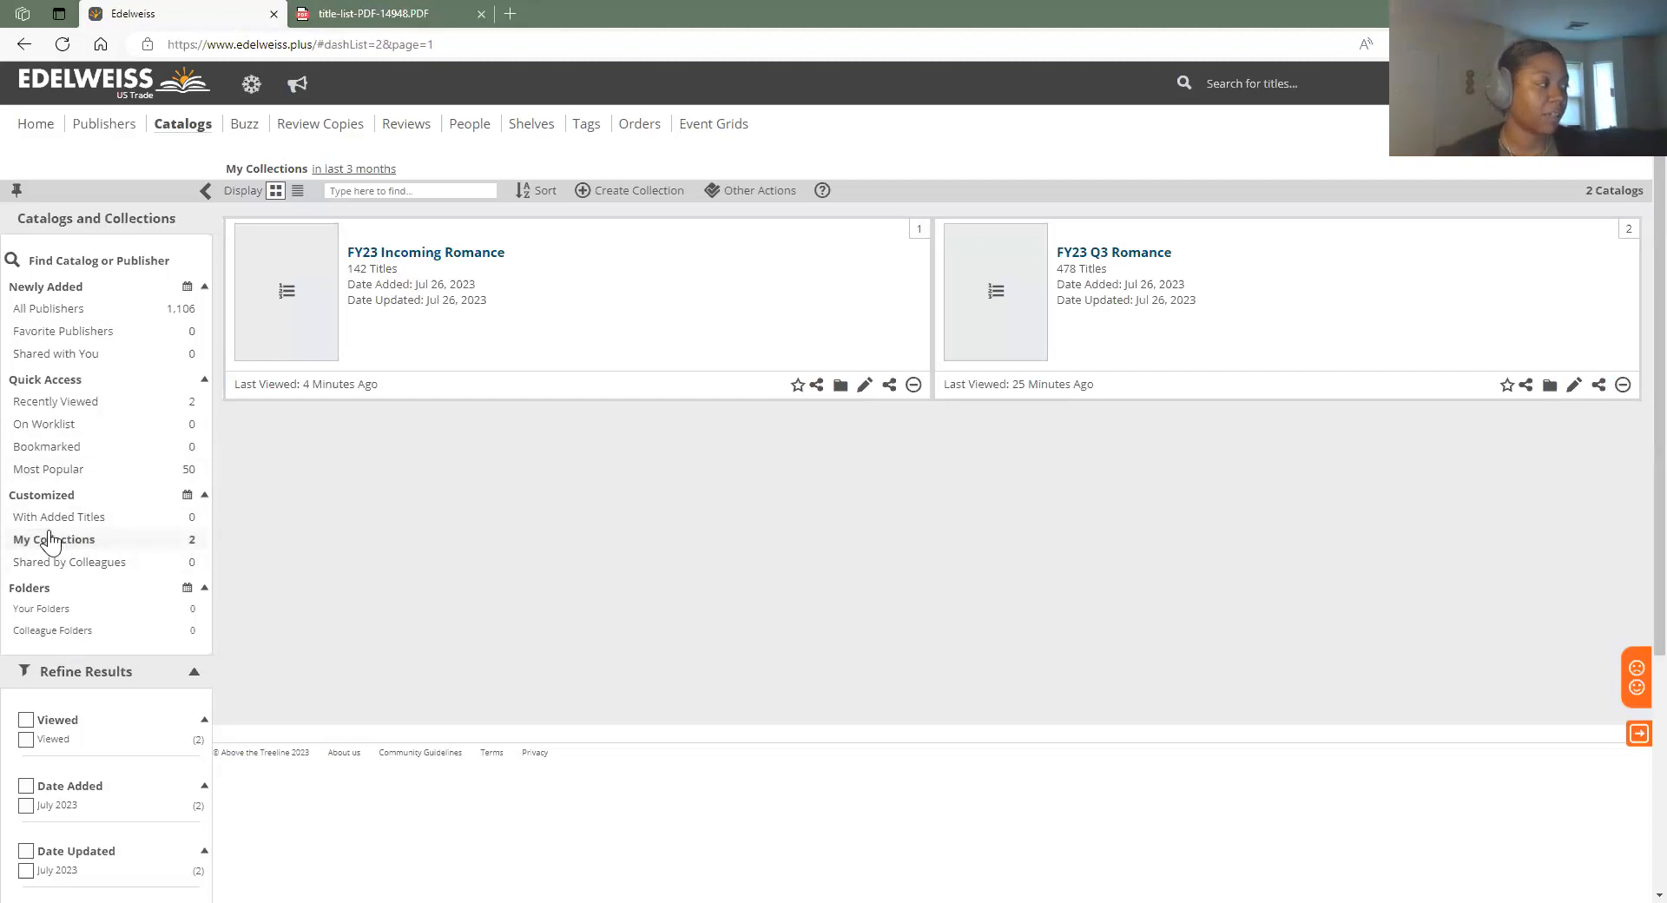
Share FY23 Incoming Romance with Colleagues, save, and open the collection
{"action": "left_click", "coordinate": [889, 386]}
{"action": "left_click", "coordinate": [738, 425]}
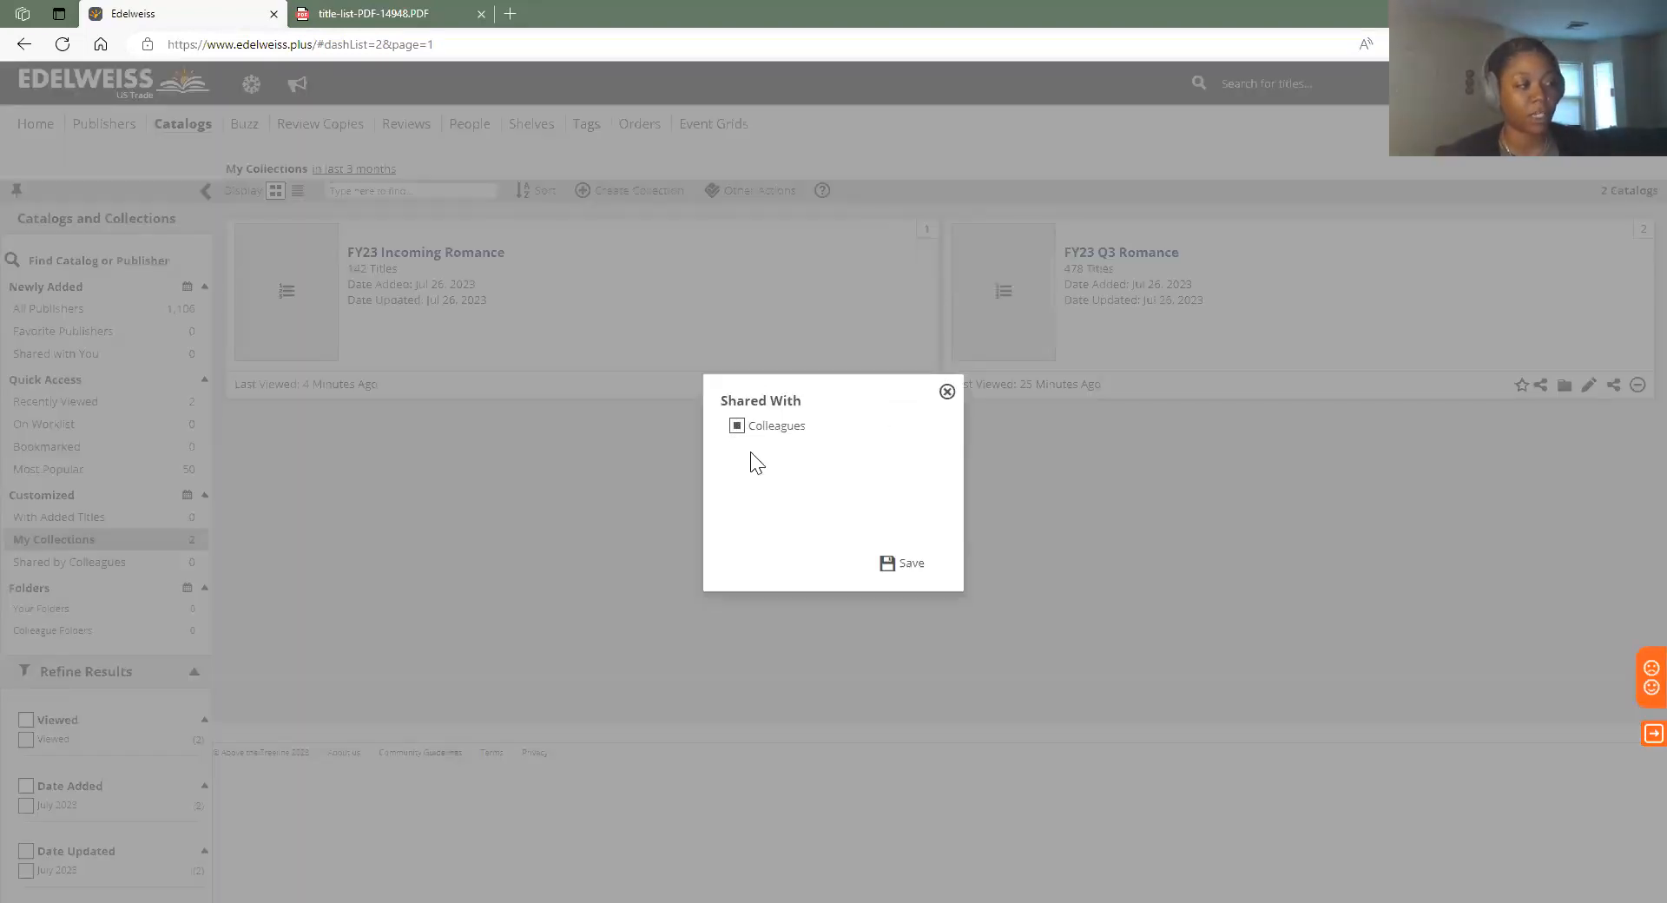
{"action": "left_click", "coordinate": [910, 565]}
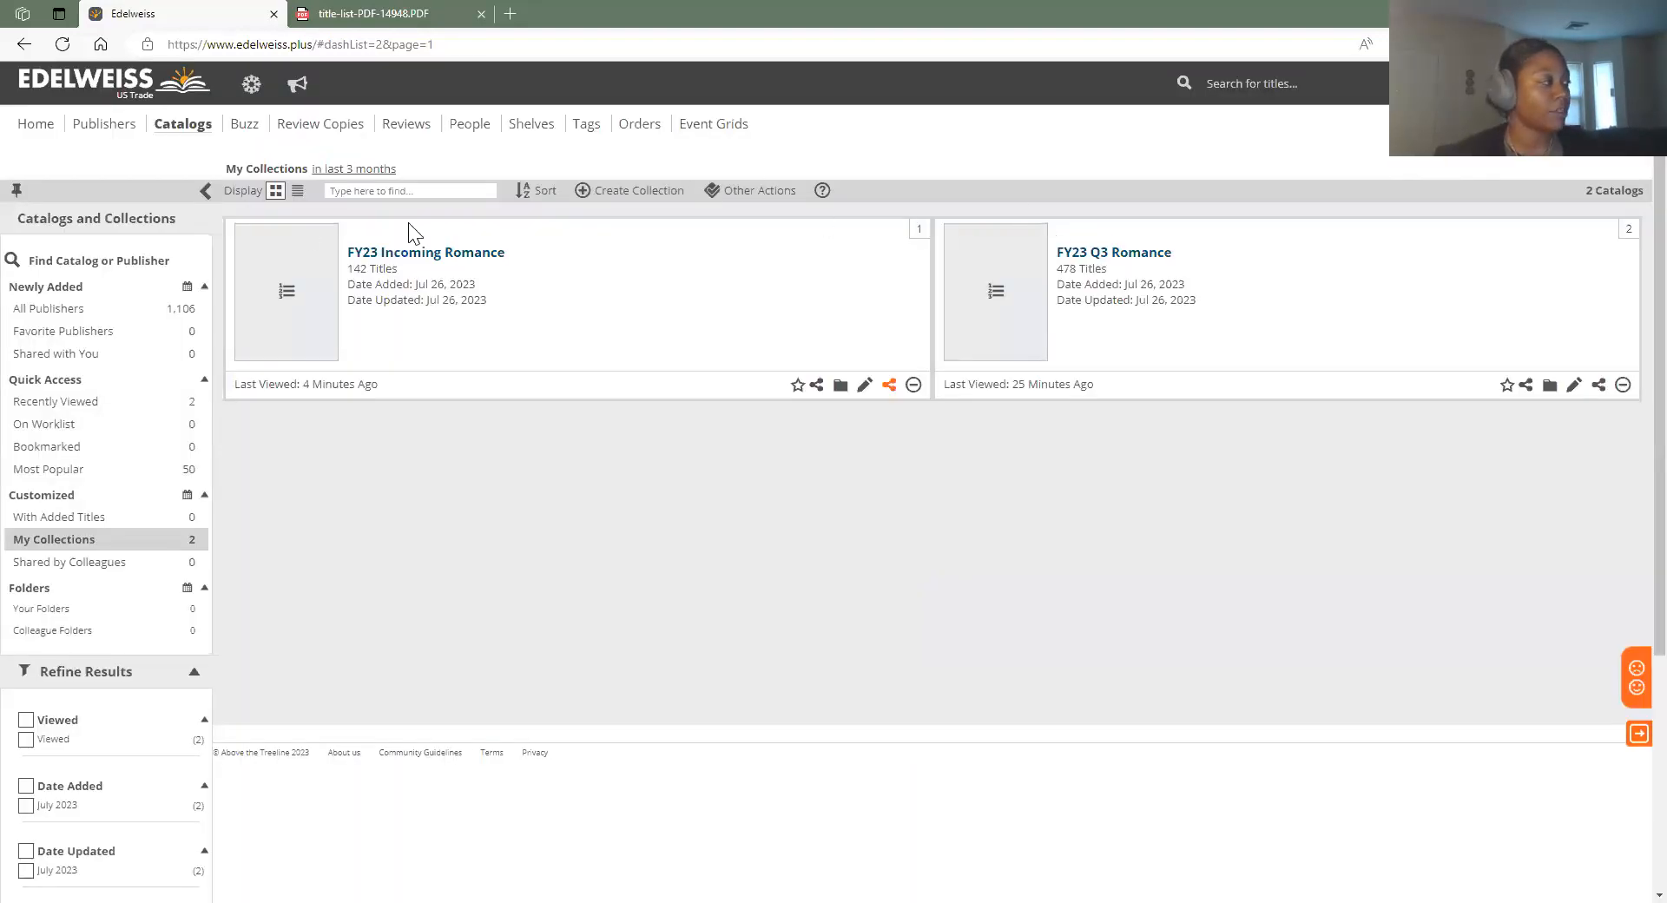
{"action": "left_click", "coordinate": [429, 252]}
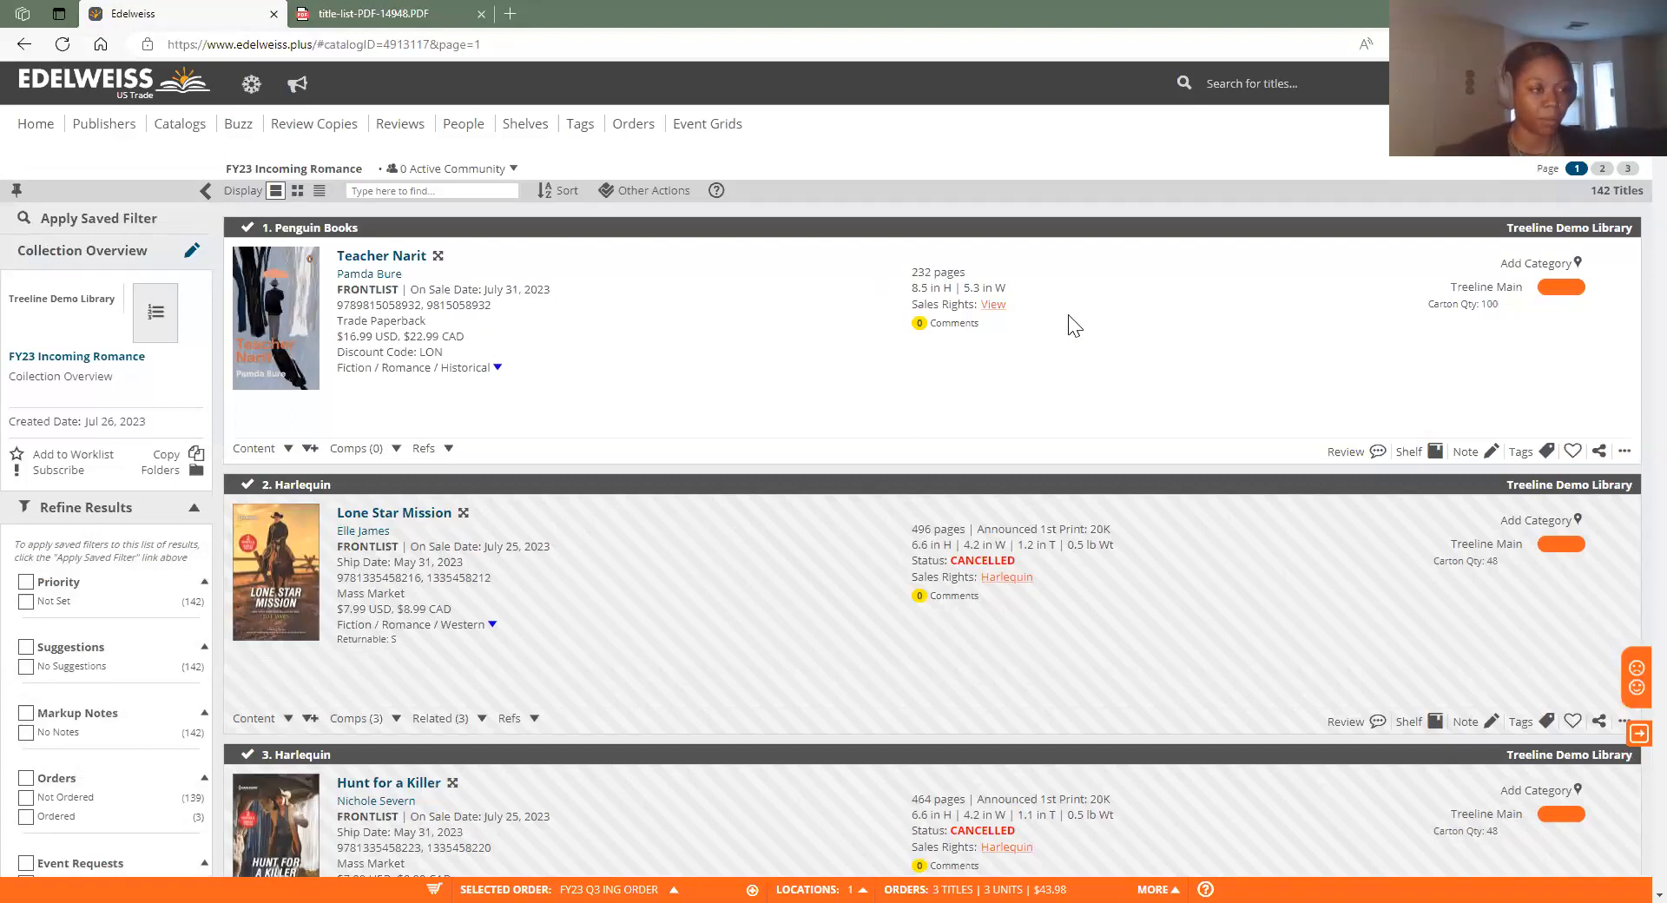
{"action": "left_click", "coordinate": [1434, 452]}
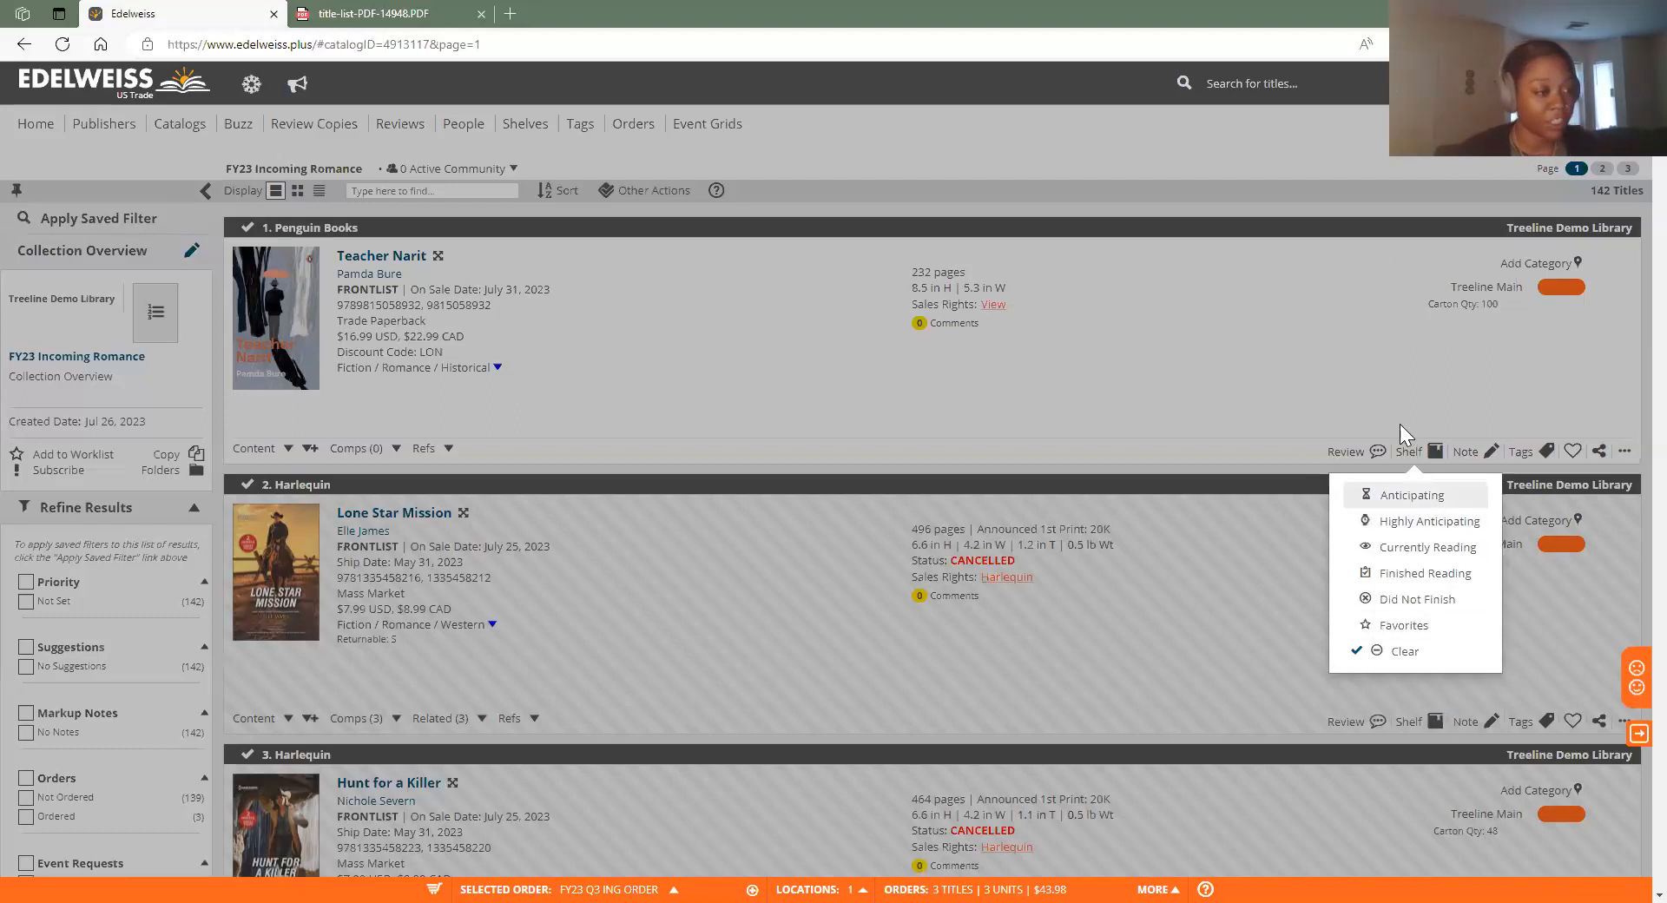
{"action": "left_click", "coordinate": [1409, 328]}
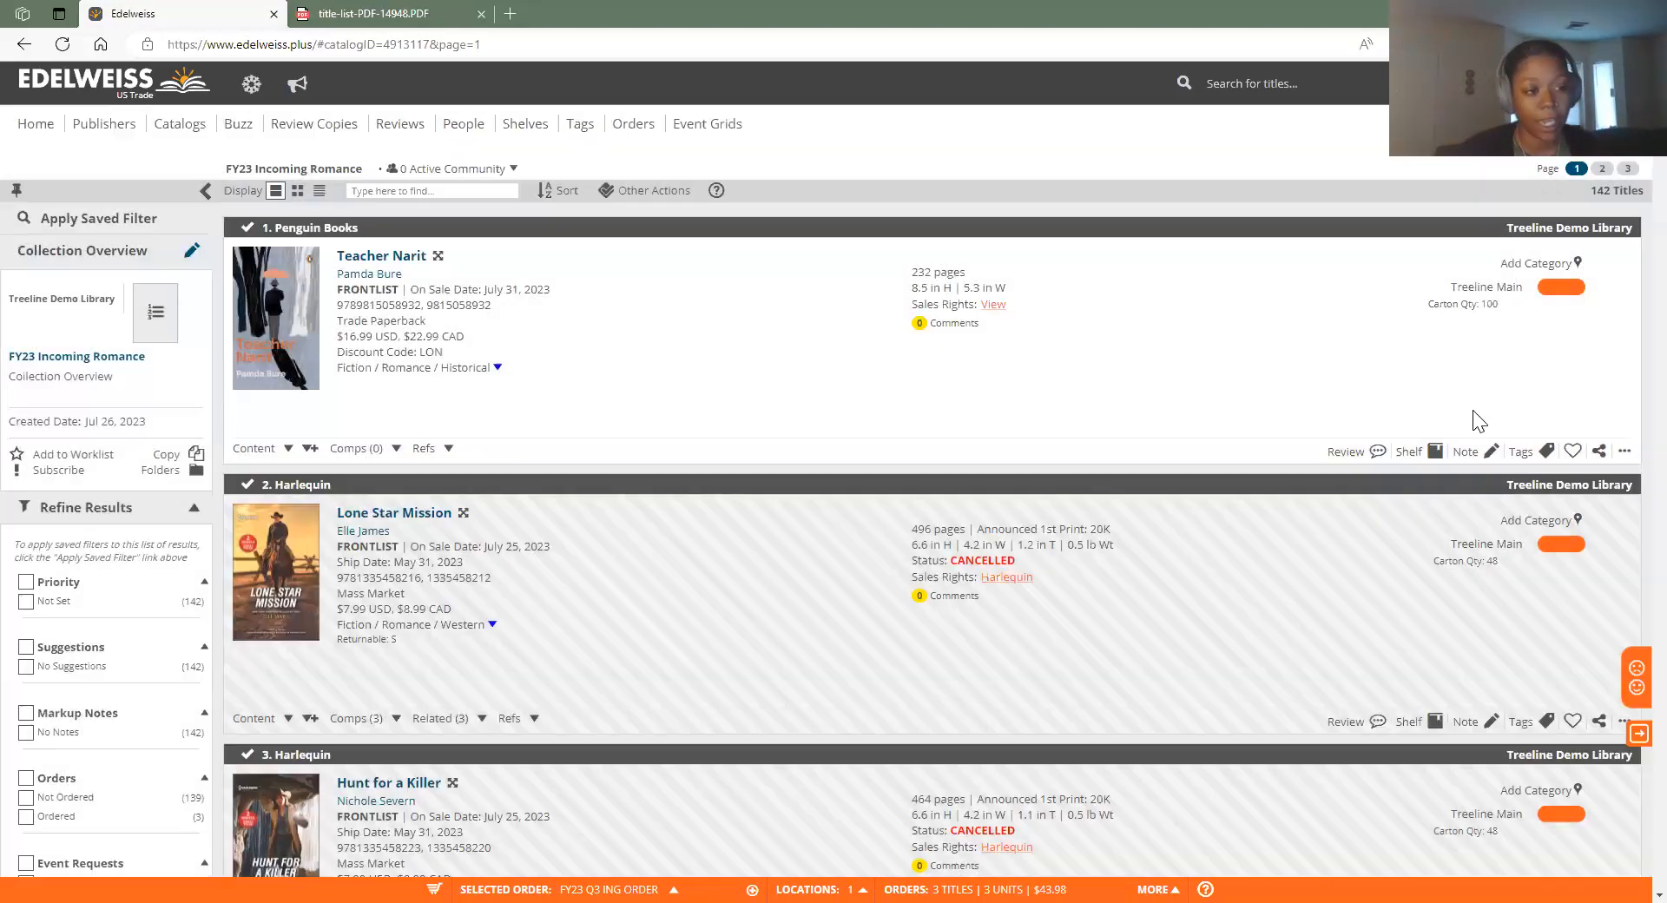
{"action": "left_click", "coordinate": [1487, 454]}
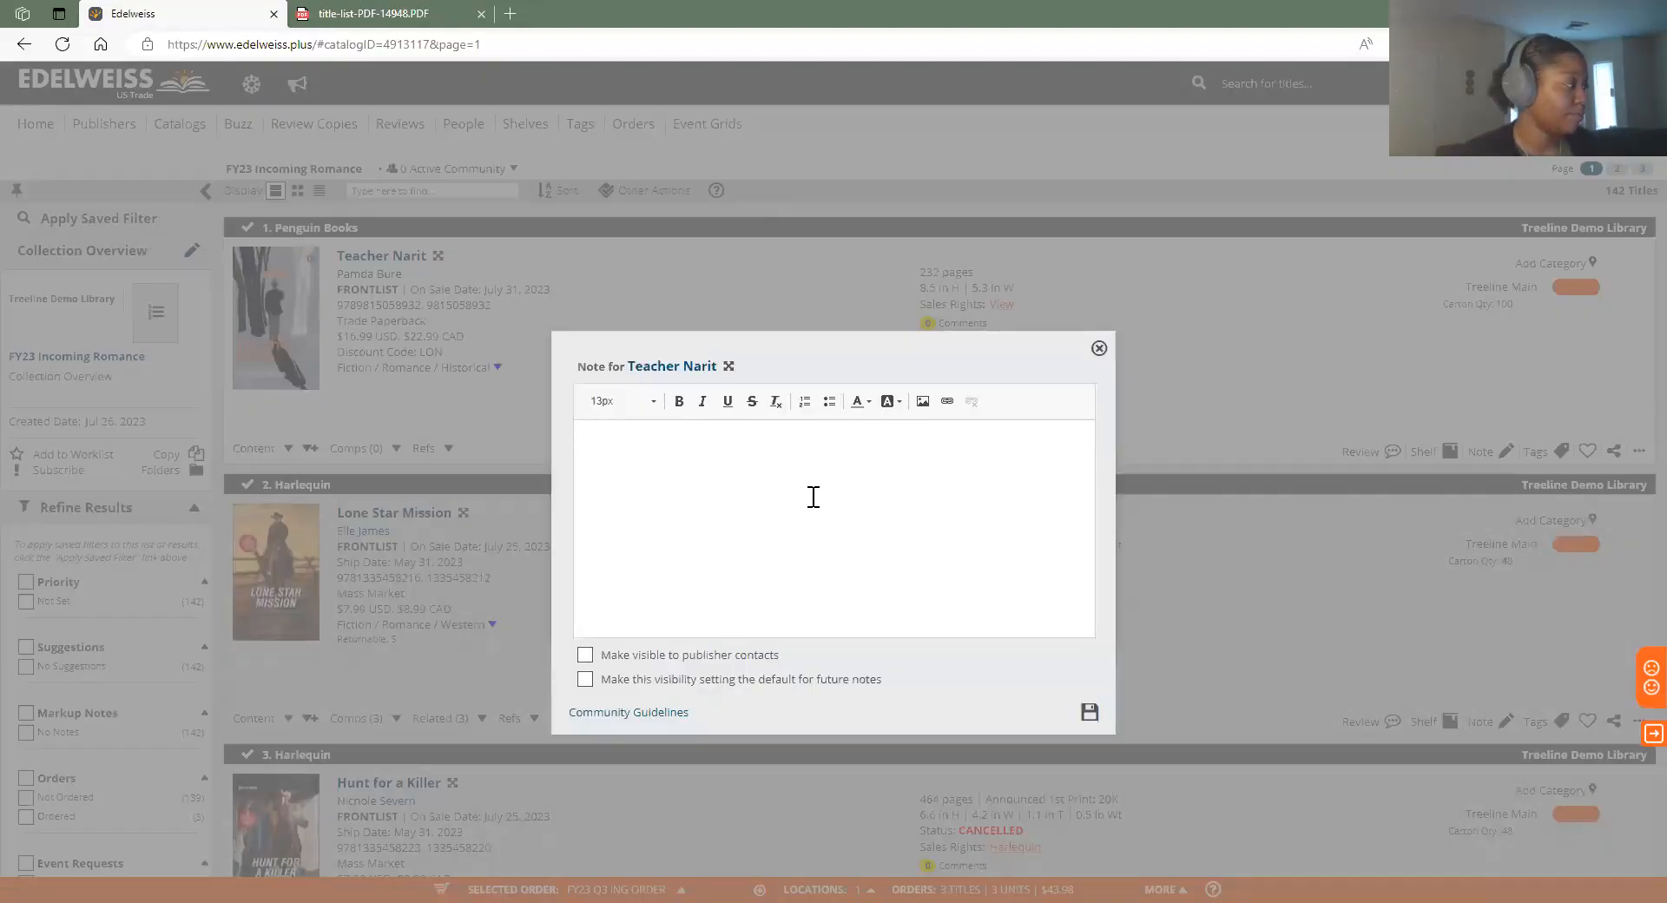
Save the note "Great historical display addition!" on Teacher Narit
{"action": "type", "text": "G"}
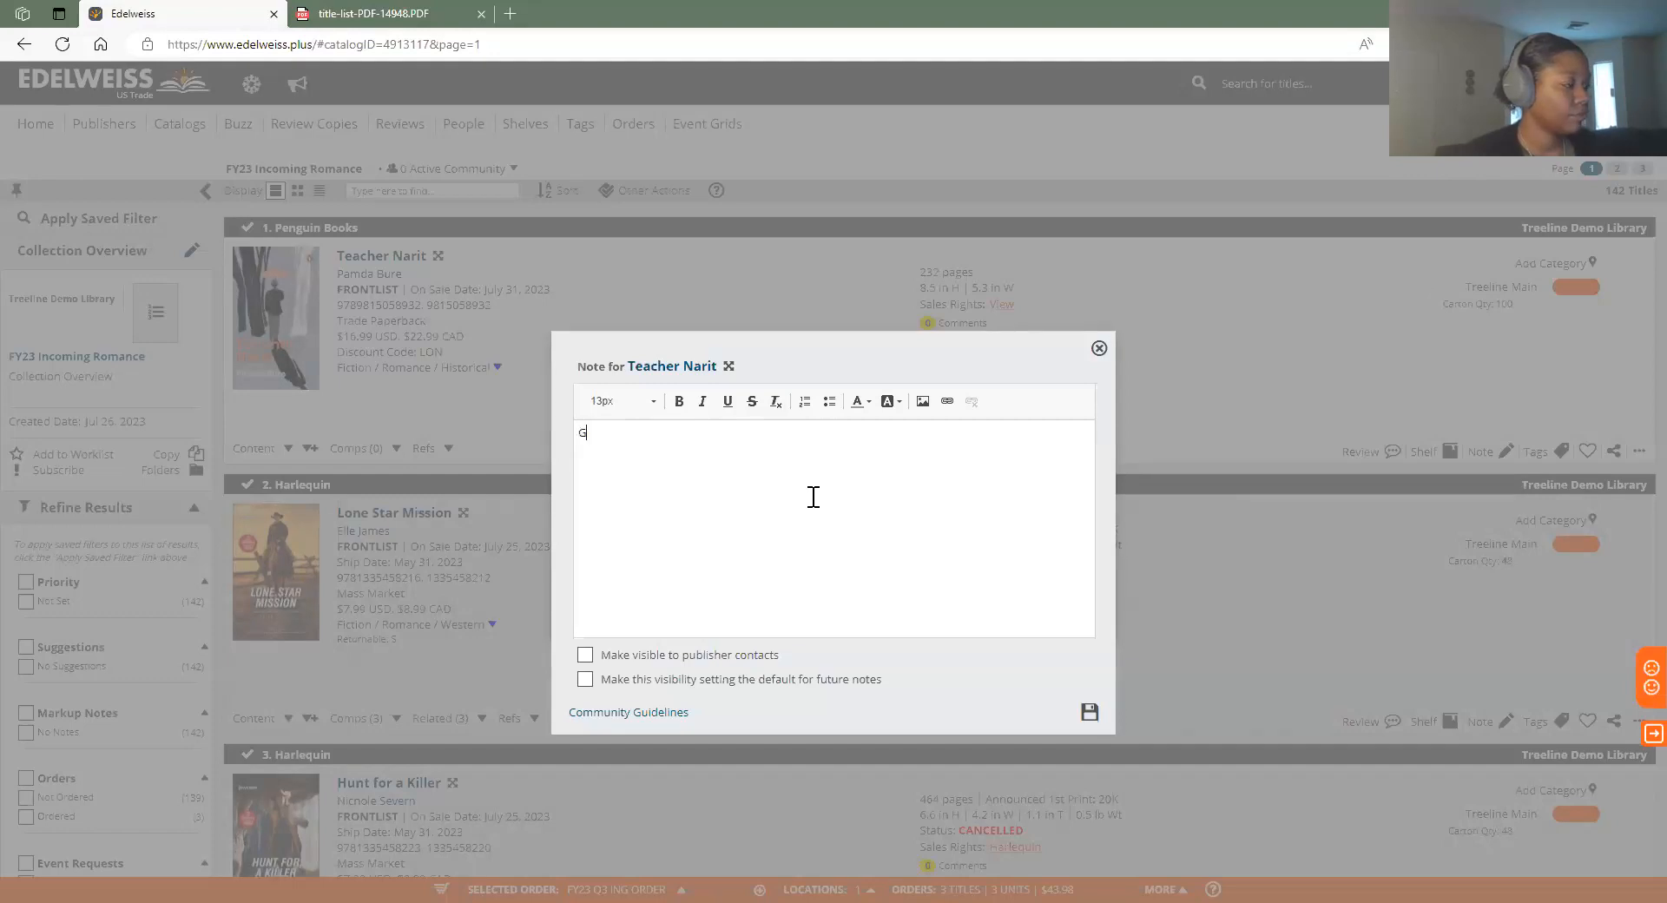
{"action": "type", "text": "reat historical display addition!"}
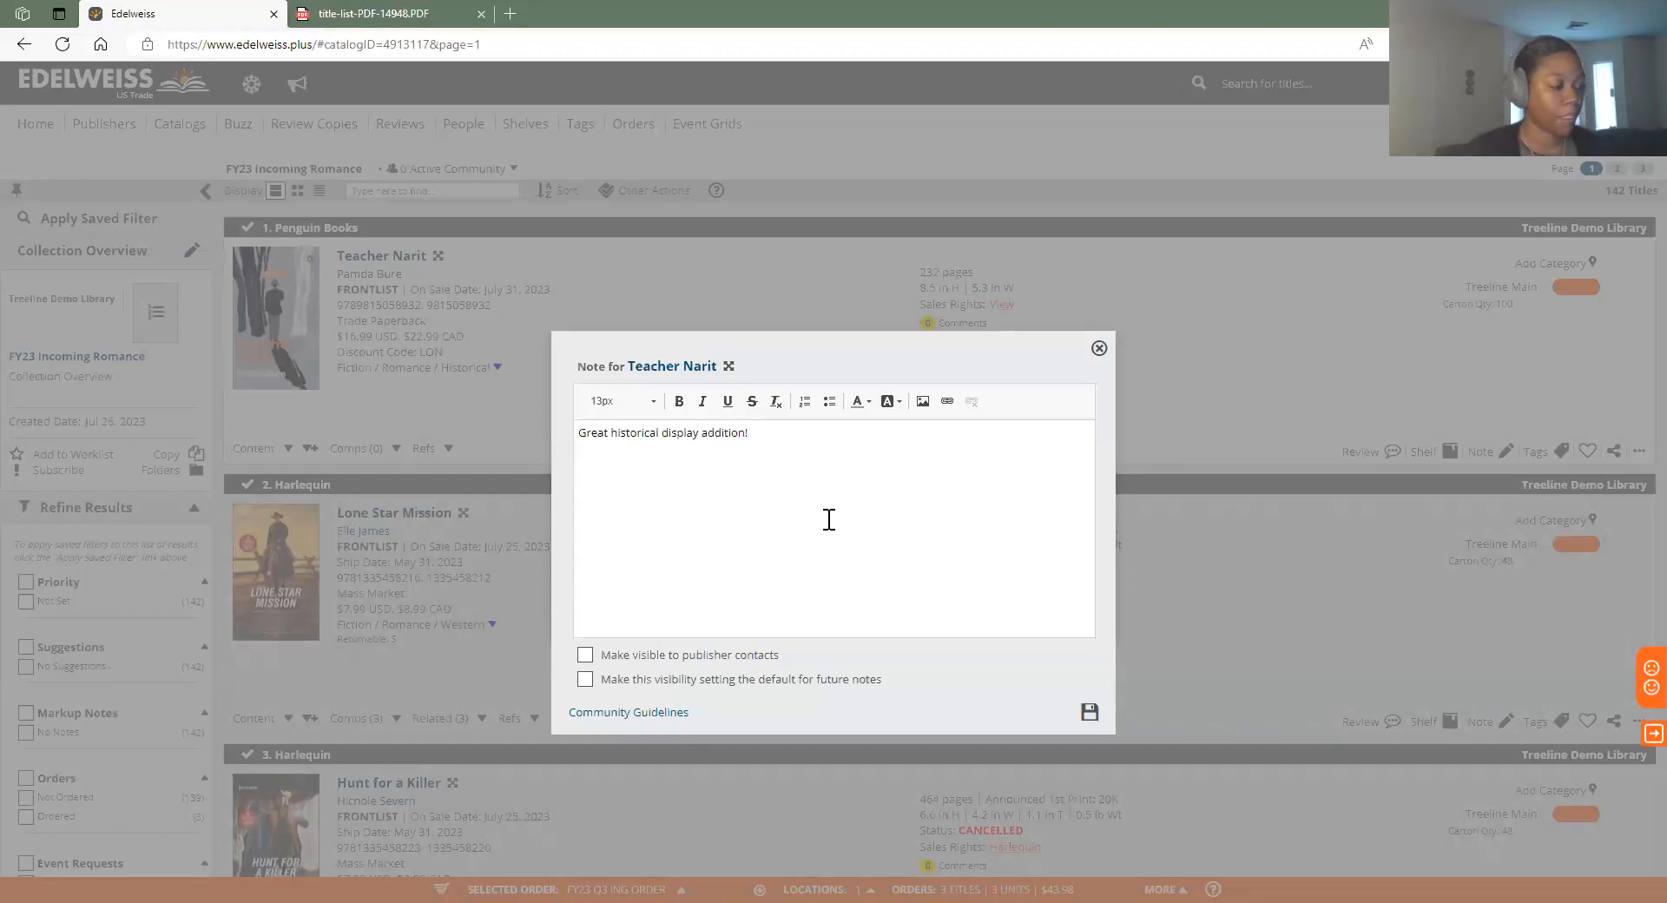
{"action": "left_click", "coordinate": [1088, 711]}
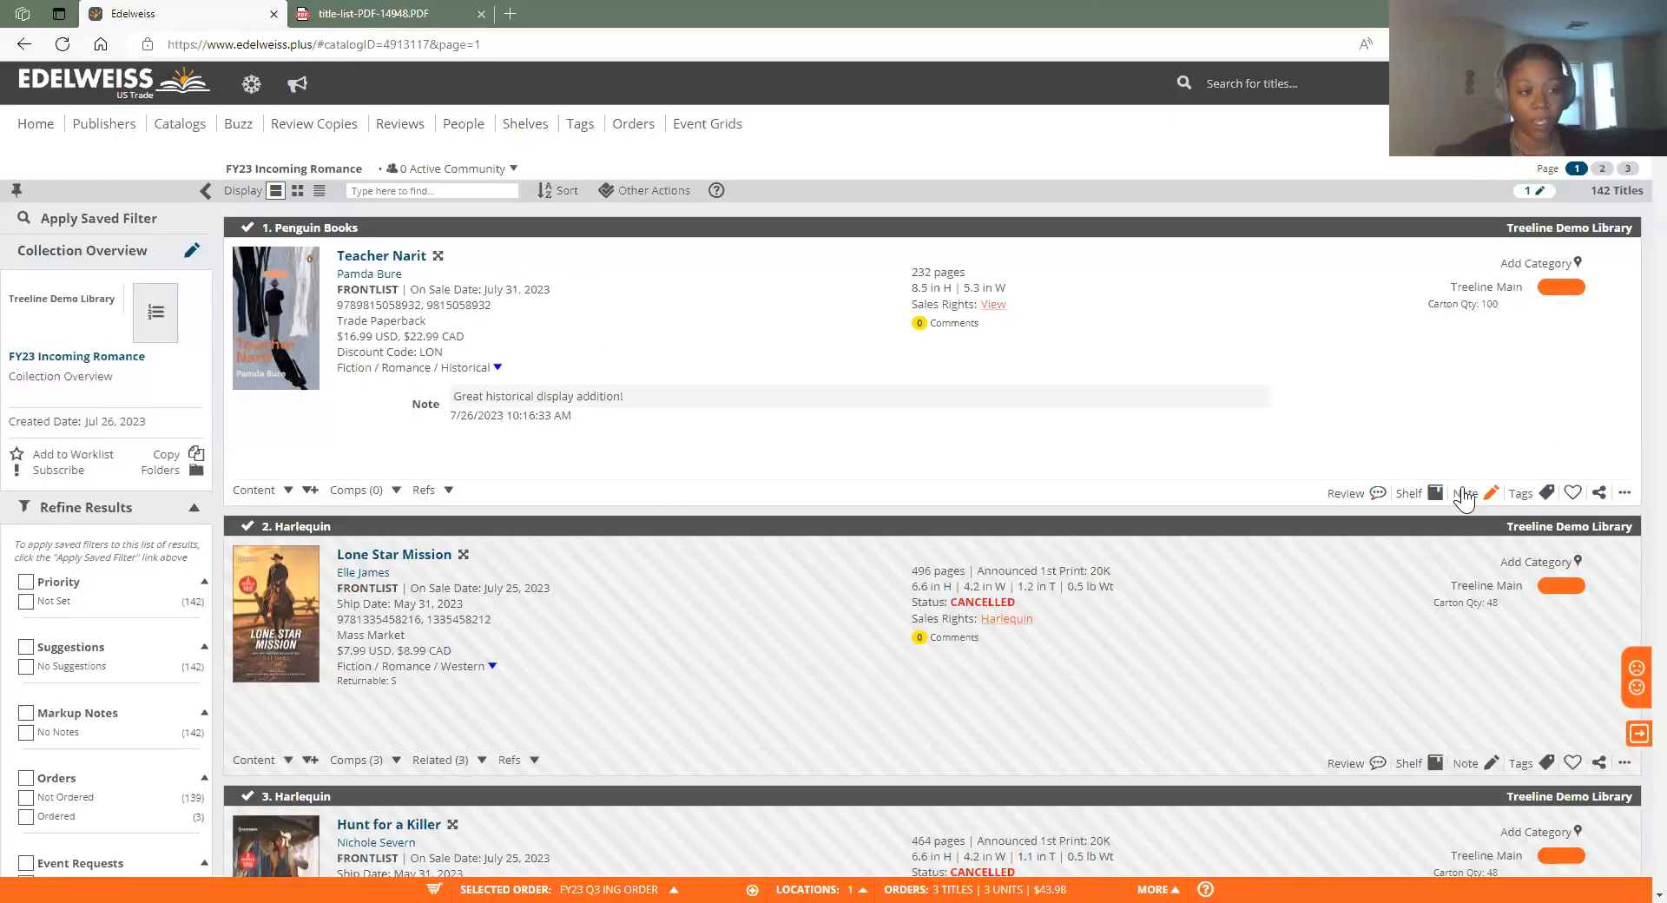
Add the tag Romance to the Teacher Narit listing
{"action": "left_click", "coordinate": [1548, 493]}
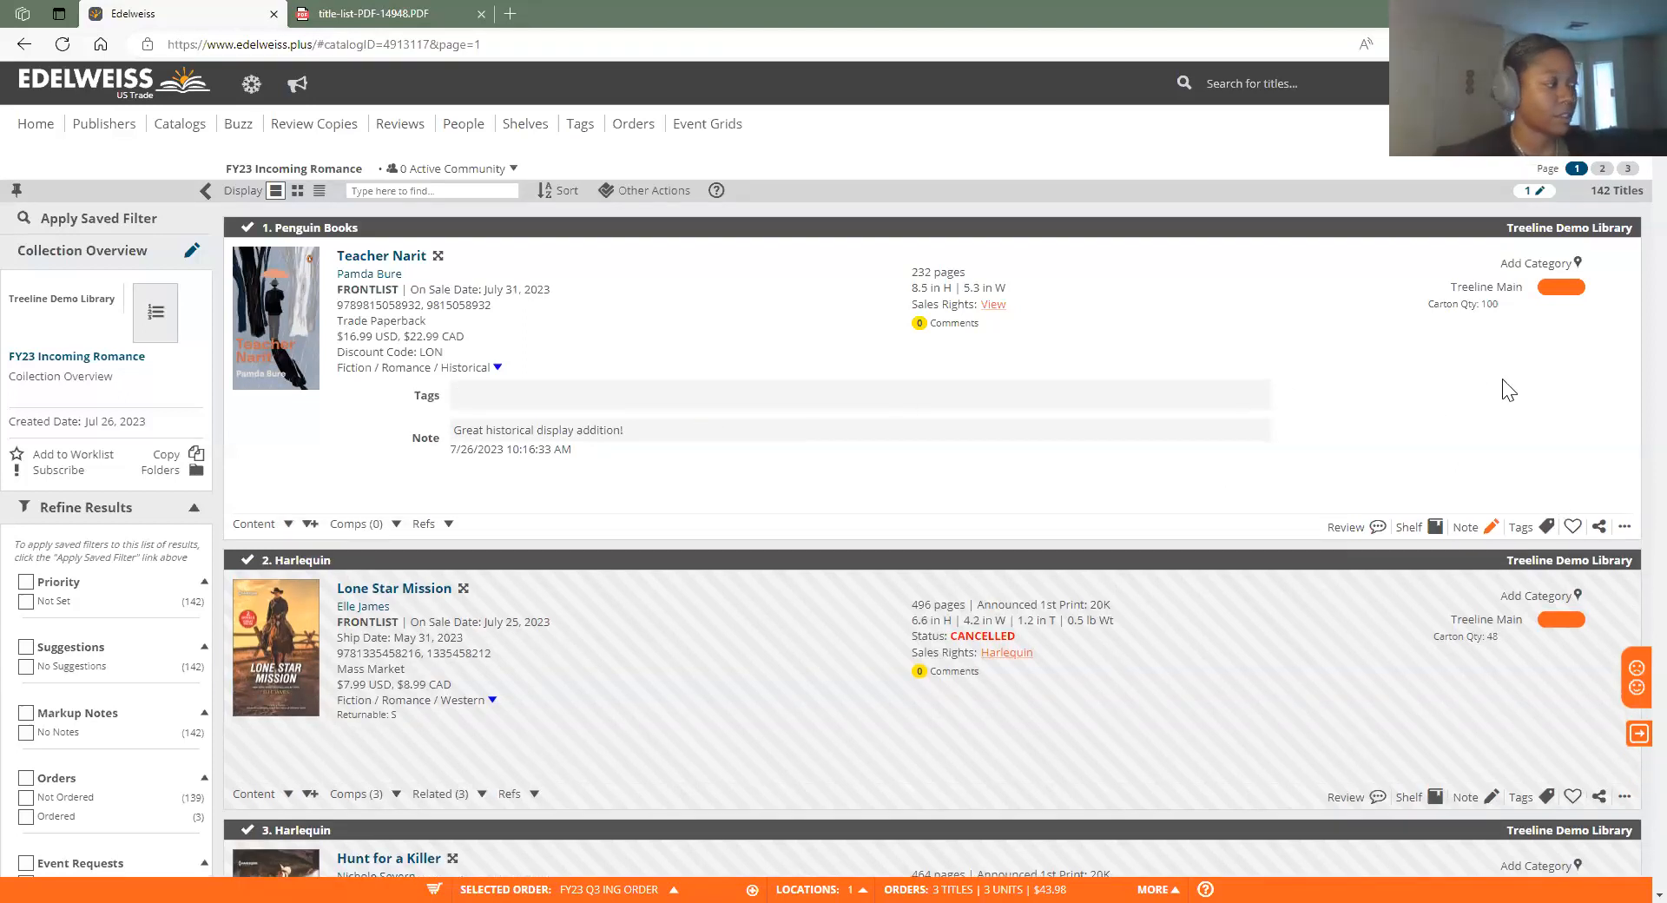
{"action": "type", "text": "Romance"}
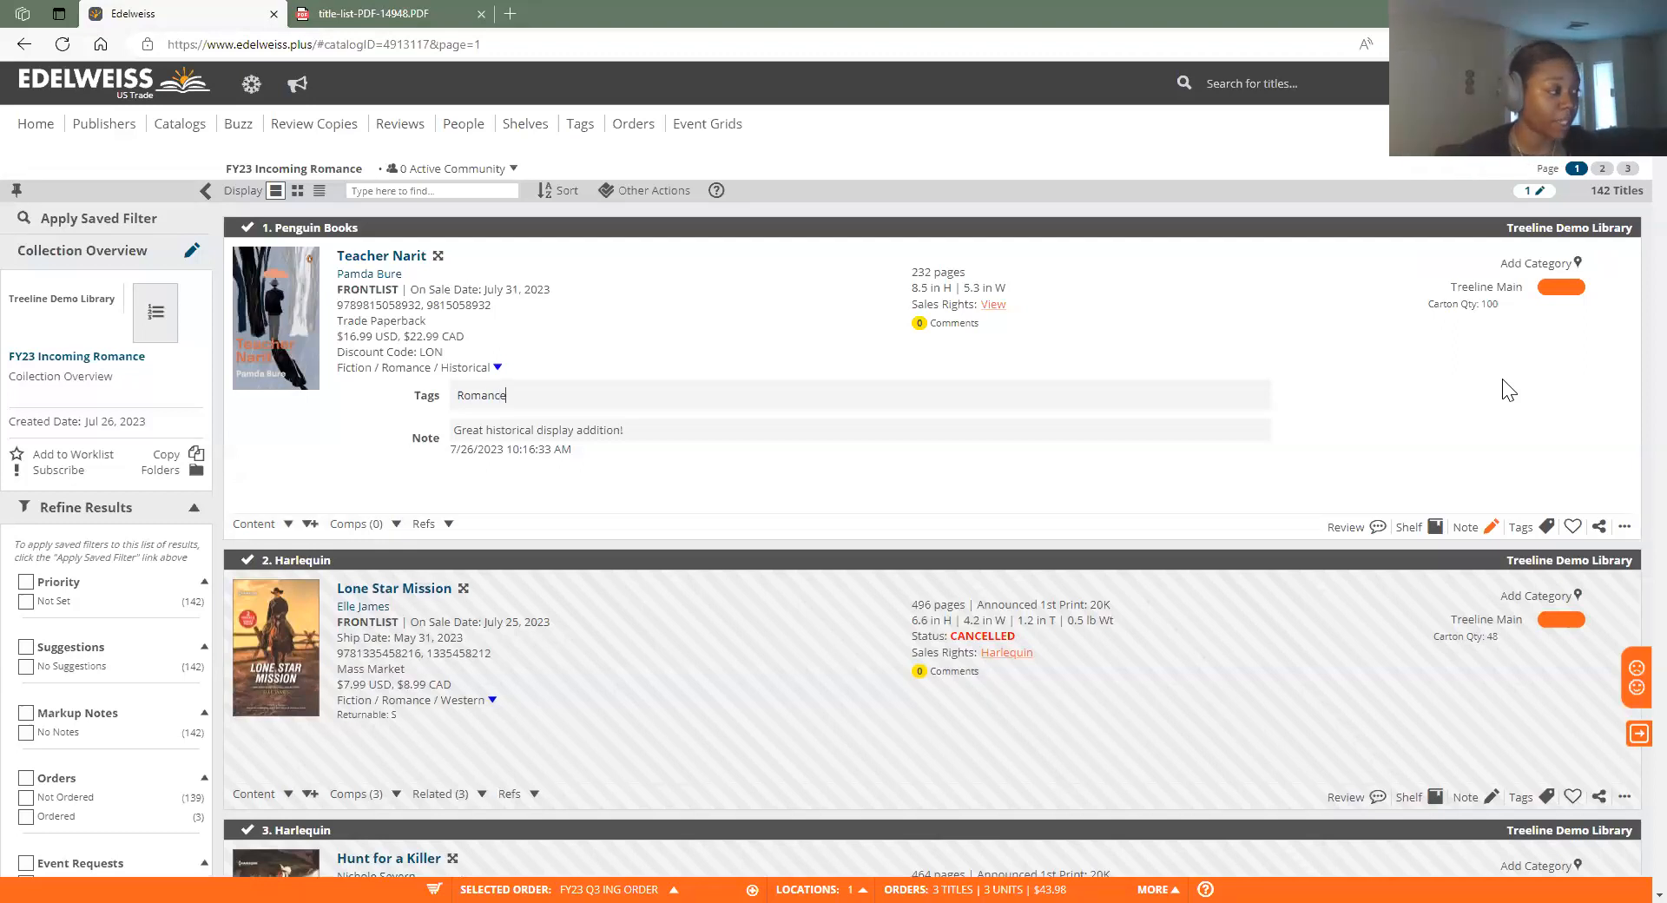
{"action": "key", "text": "Return"}
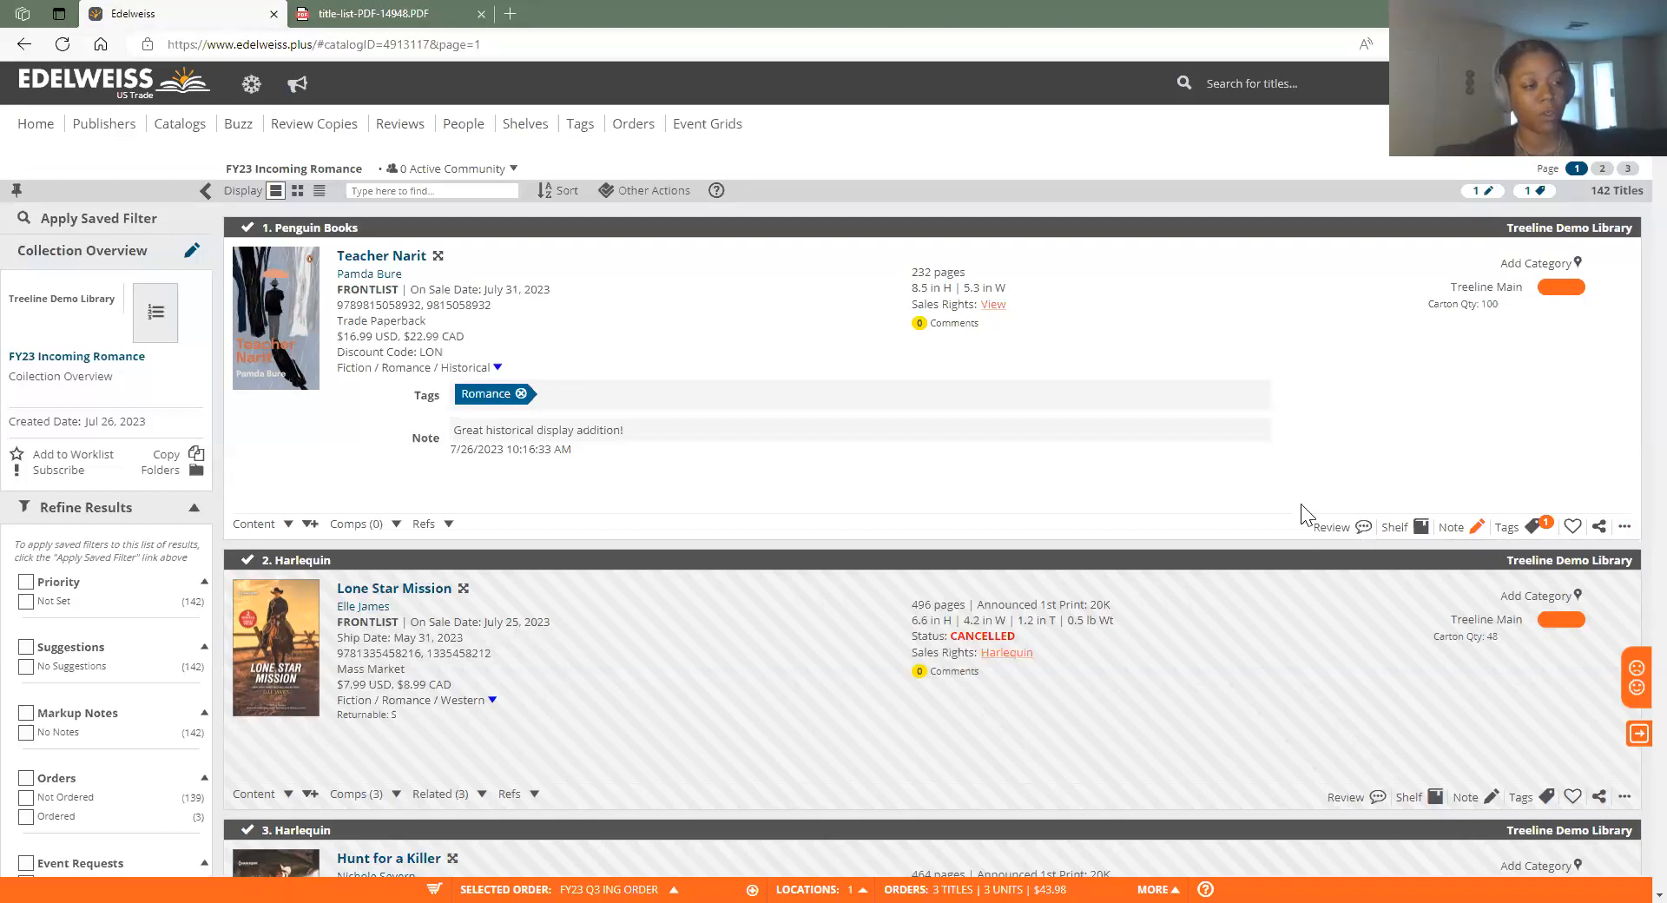
Open a review form for Teacher Narit and also share it with Friends
{"action": "left_click", "coordinate": [1352, 528]}
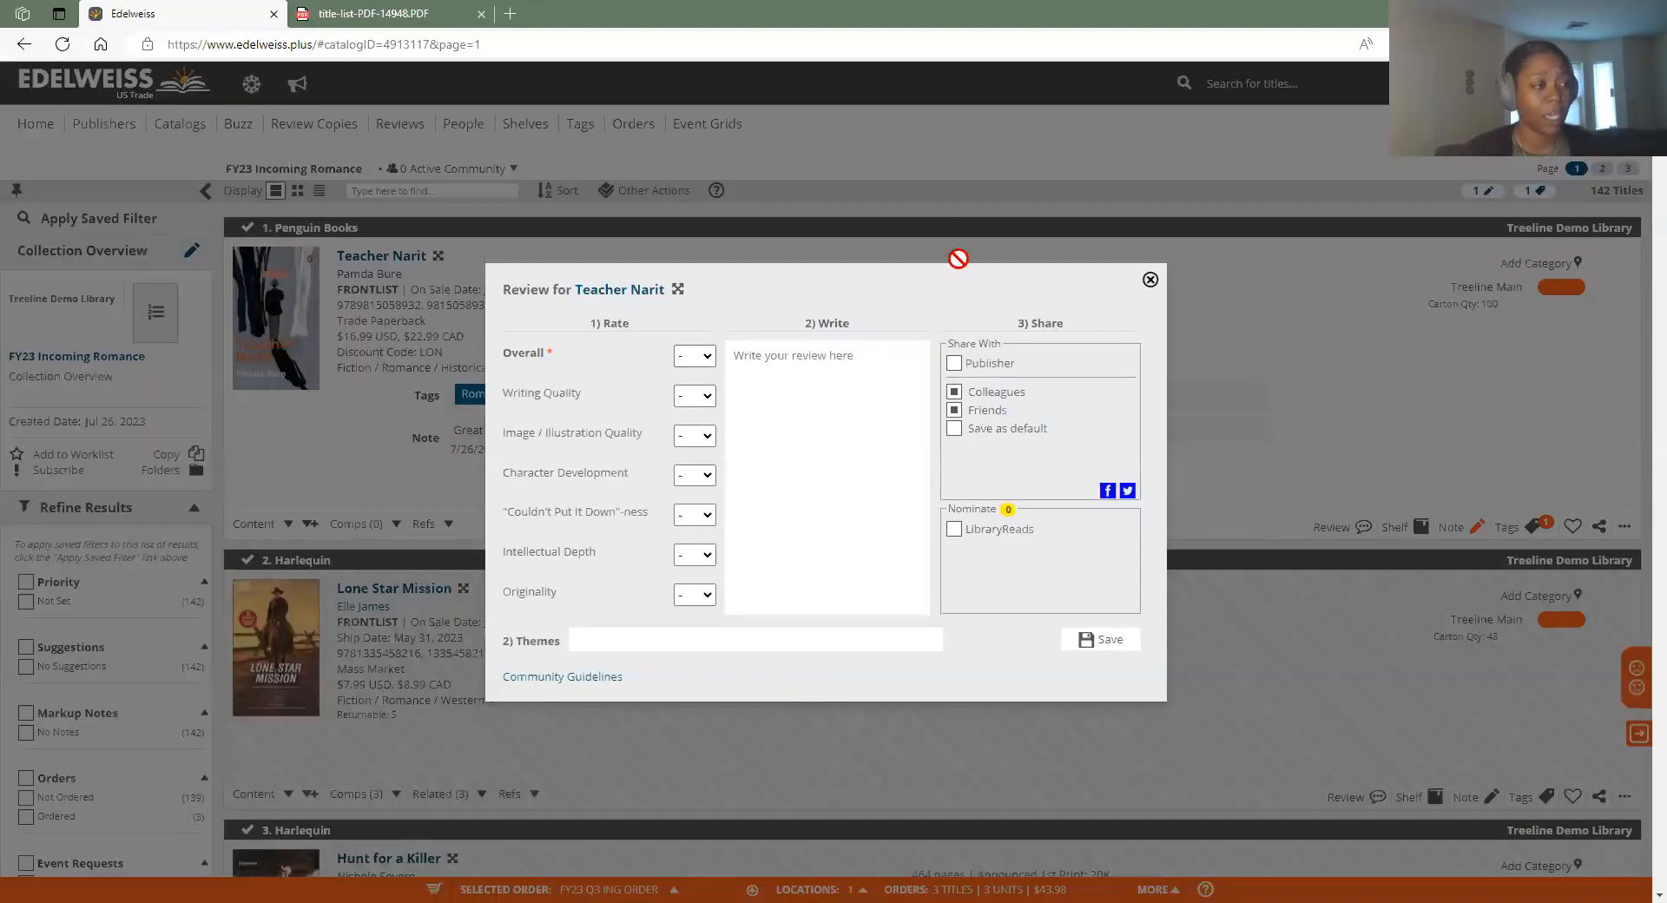
{"action": "left_click", "coordinate": [955, 410]}
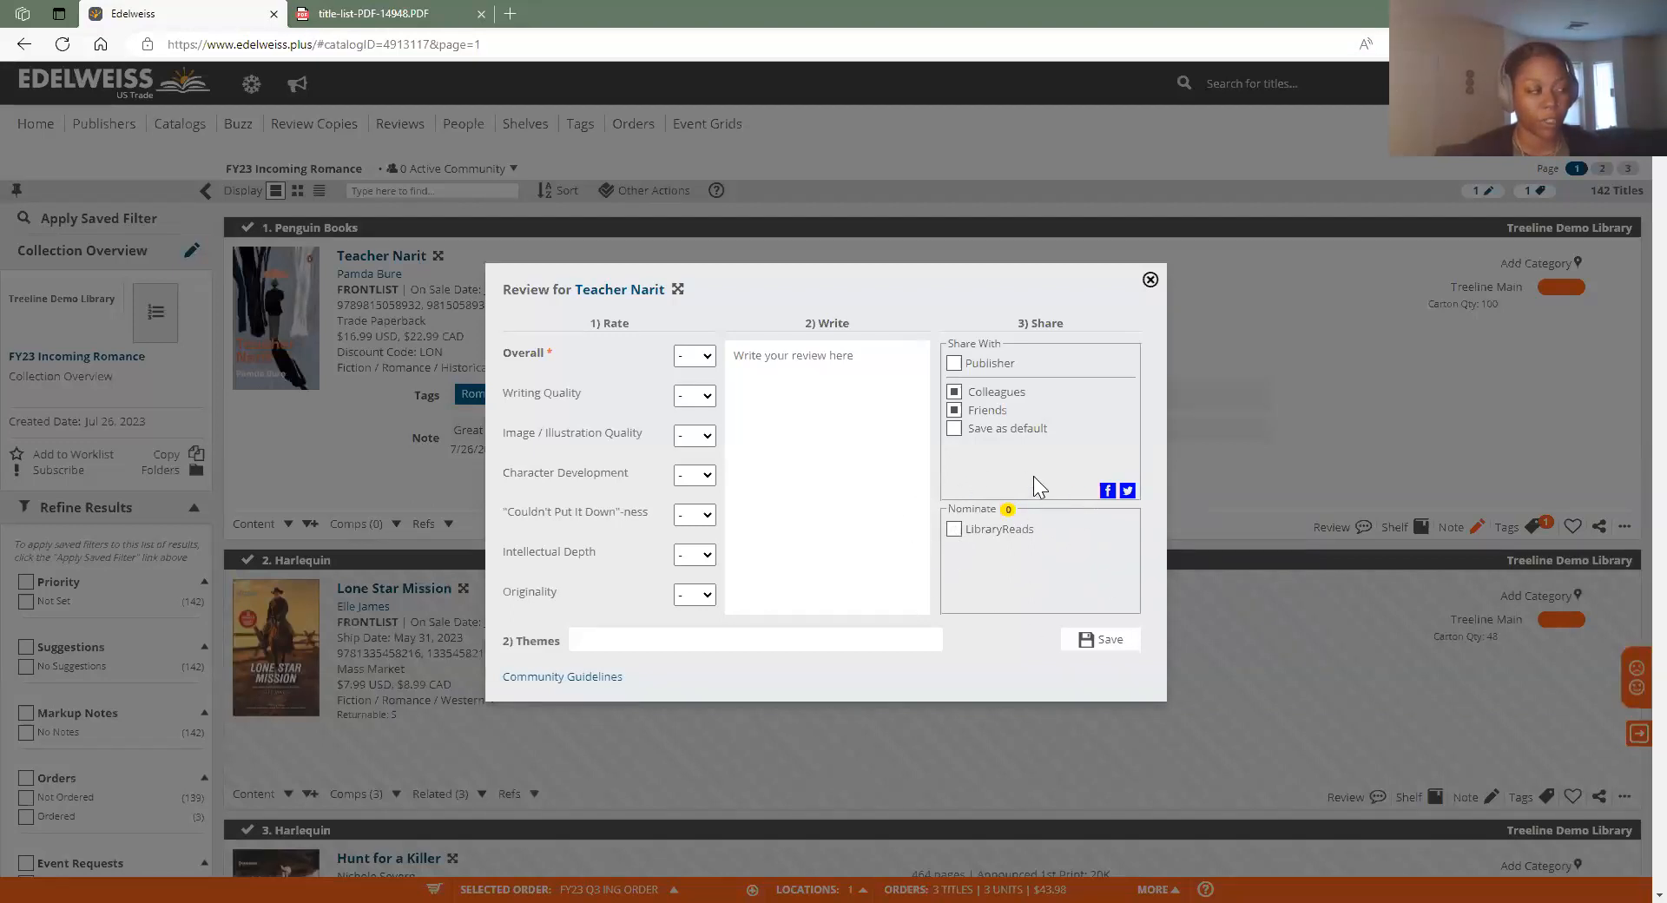
Close the review form unsaved and scroll back to the top of FY23 Incoming Romance
{"action": "left_click", "coordinate": [1150, 281]}
{"action": "scroll", "coordinate": [1372, 347], "scroll_direction": "down", "scroll_amount": 3}
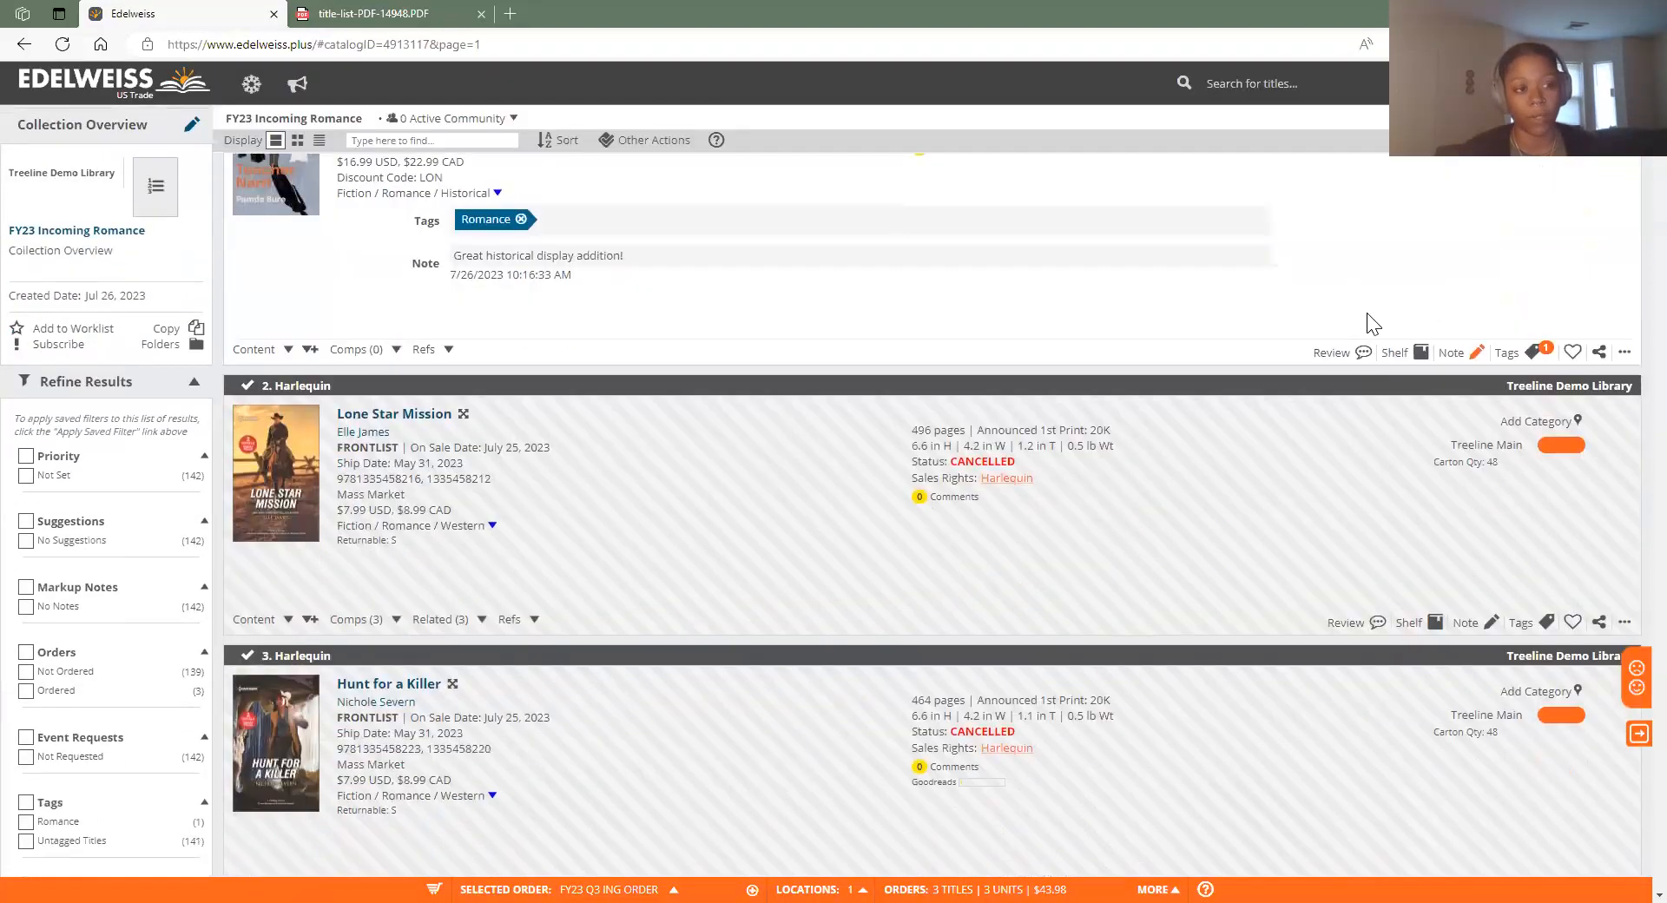
{"action": "scroll", "coordinate": [1419, 415], "scroll_direction": "down", "scroll_amount": 6}
{"action": "scroll", "coordinate": [1304, 754], "scroll_direction": "down", "scroll_amount": 9}
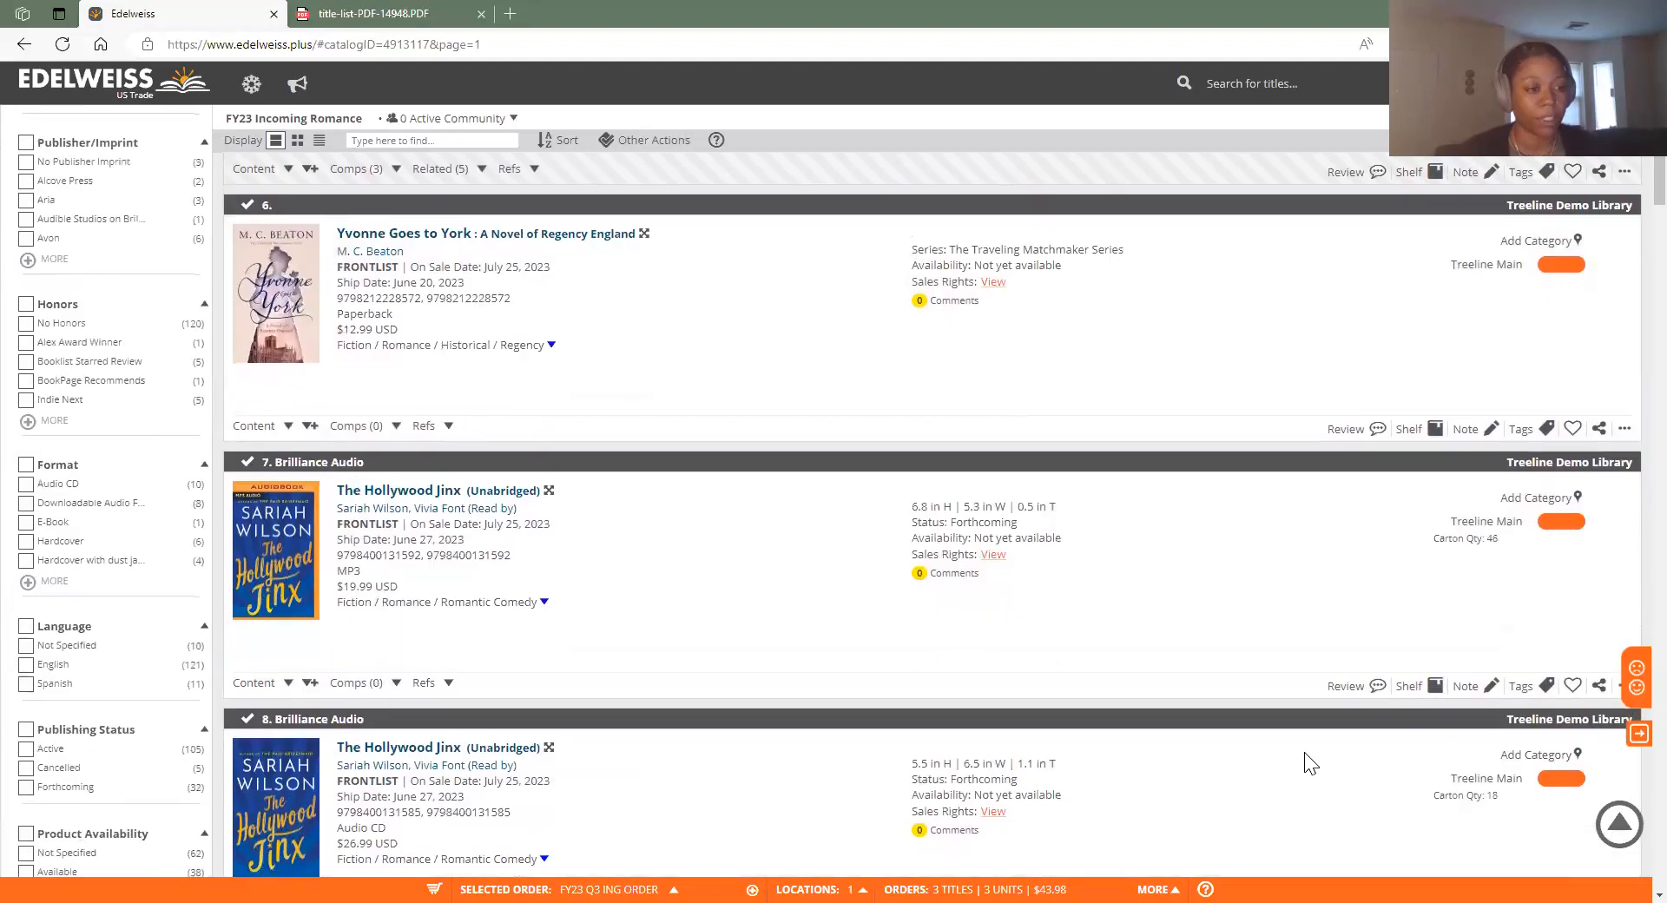
{"action": "scroll", "coordinate": [122, 260], "scroll_direction": "up", "scroll_amount": 6}
{"action": "scroll", "coordinate": [123, 265], "scroll_direction": "up", "scroll_amount": 12}
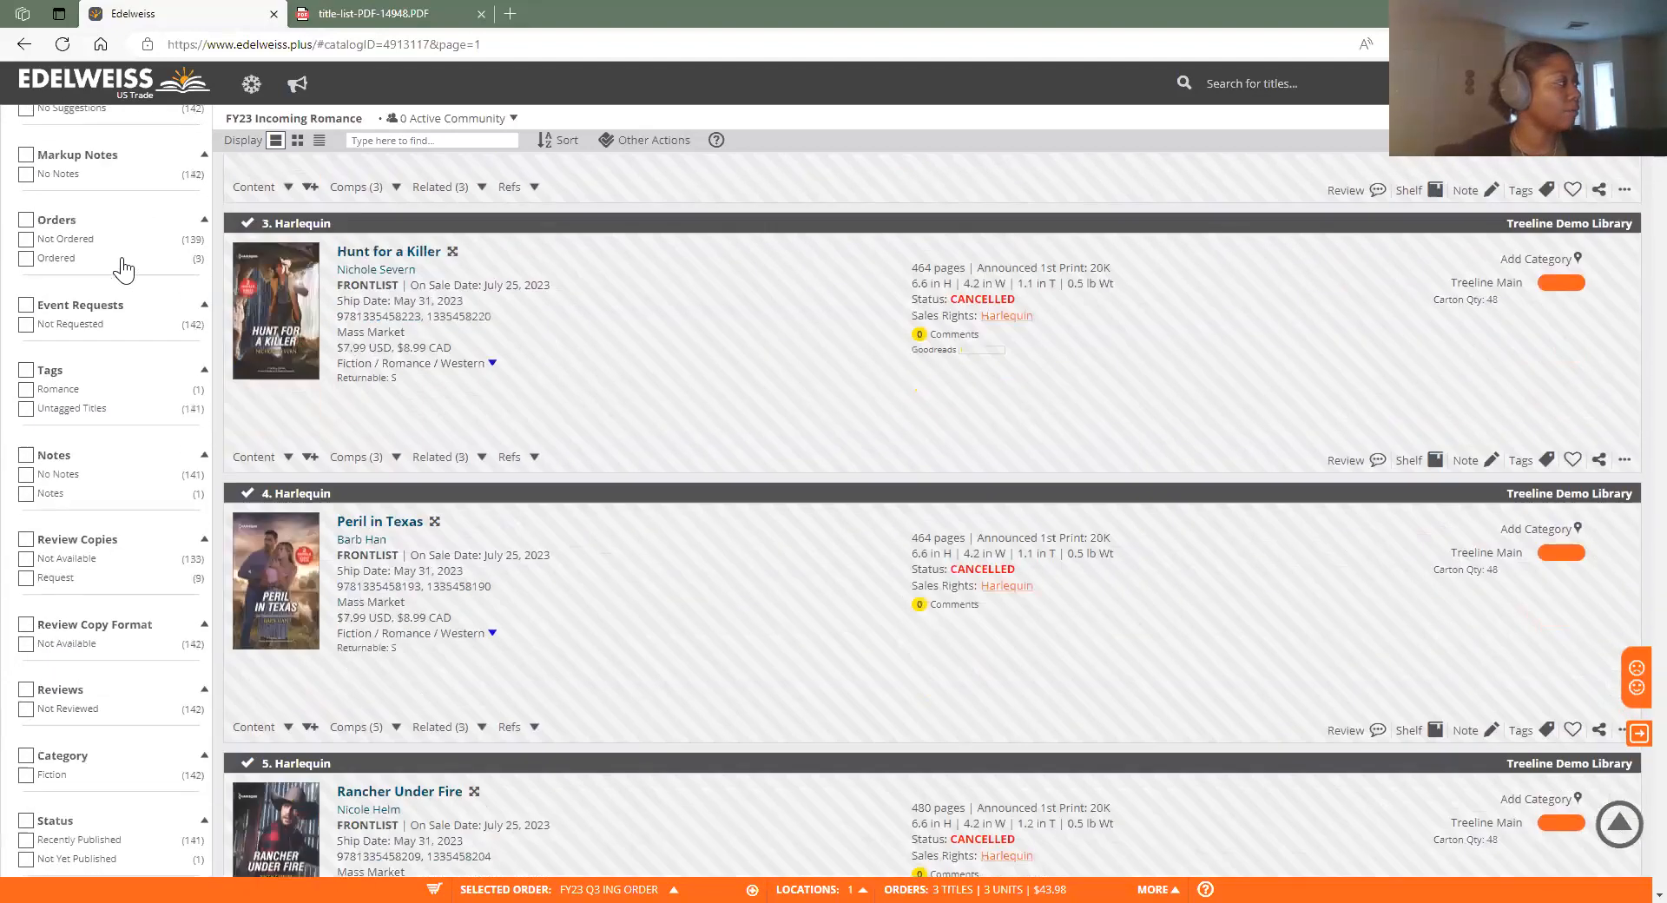
Go back to My Collections showing FY23 Incoming Romance and FY23 Q3 Romance
{"action": "left_click", "coordinate": [26, 44]}
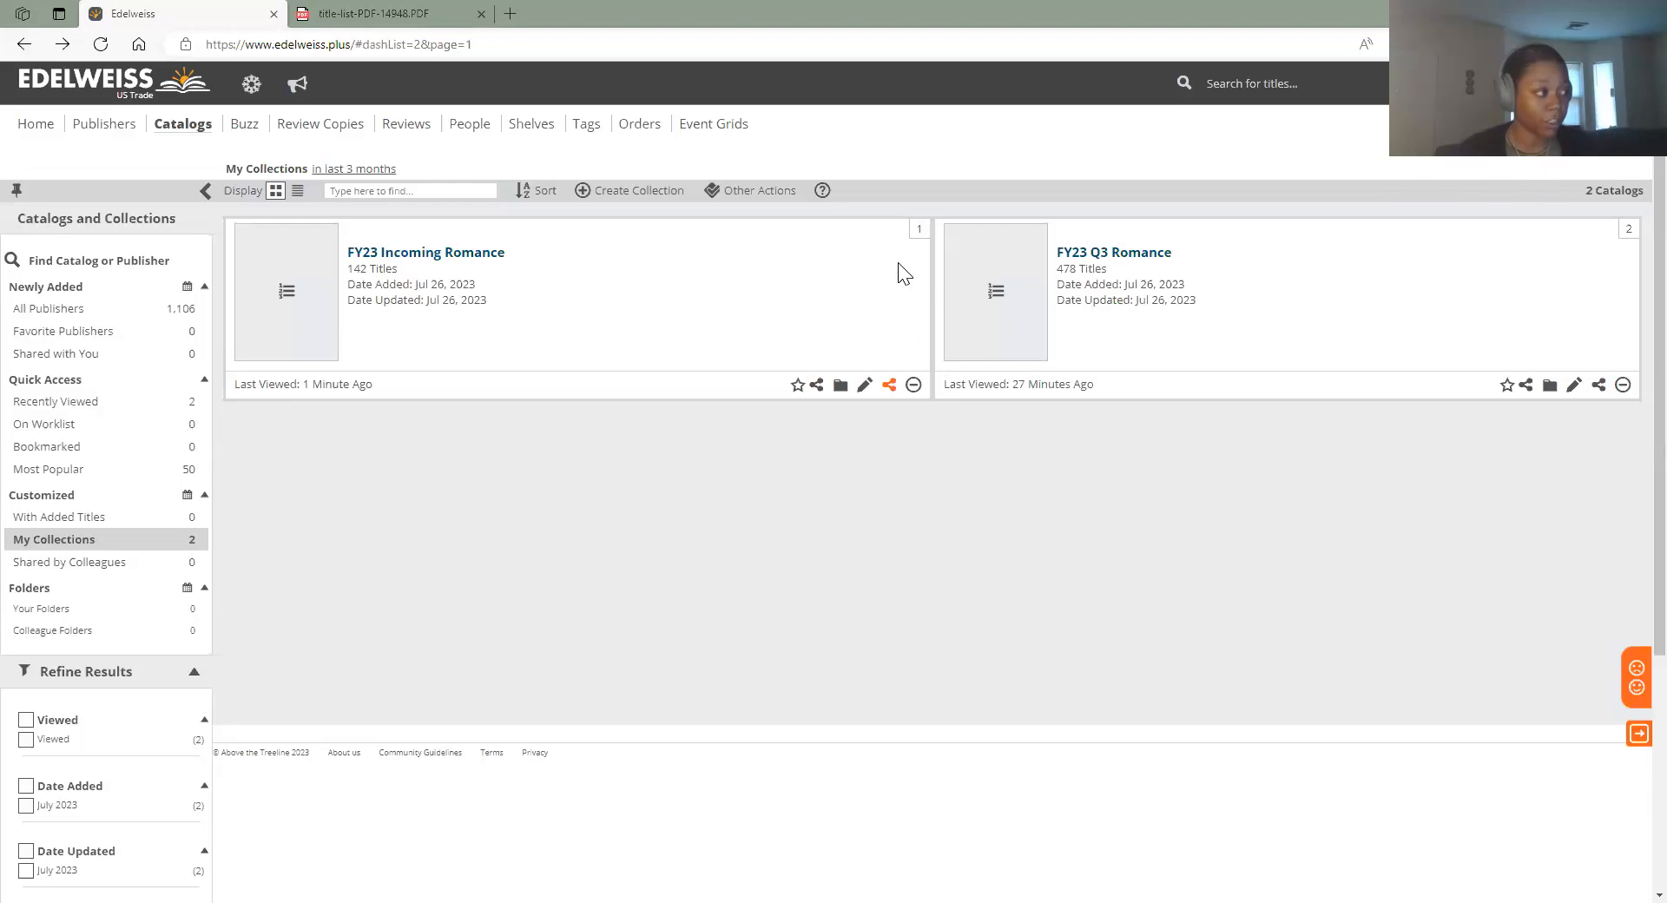
Create a collection named DEMO and open its Manage Titles page
{"action": "left_click", "coordinate": [641, 192]}
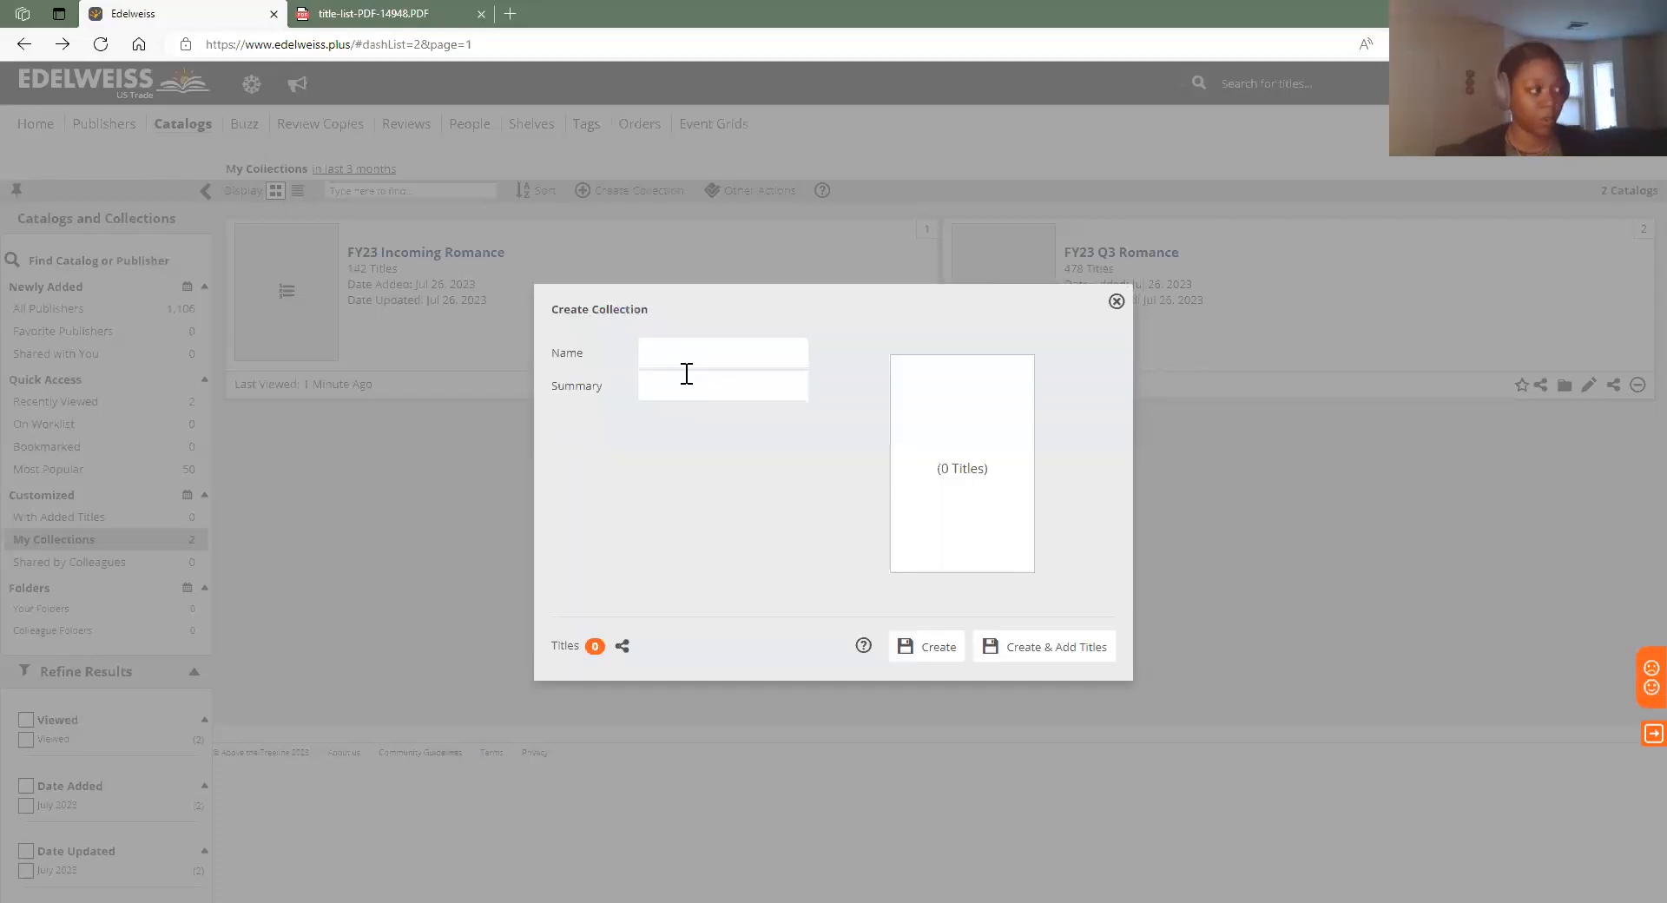
{"action": "left_click", "coordinate": [687, 351]}
{"action": "left_click", "coordinate": [797, 330]}
{"action": "left_click", "coordinate": [744, 360]}
{"action": "type", "text": "DEMO"}
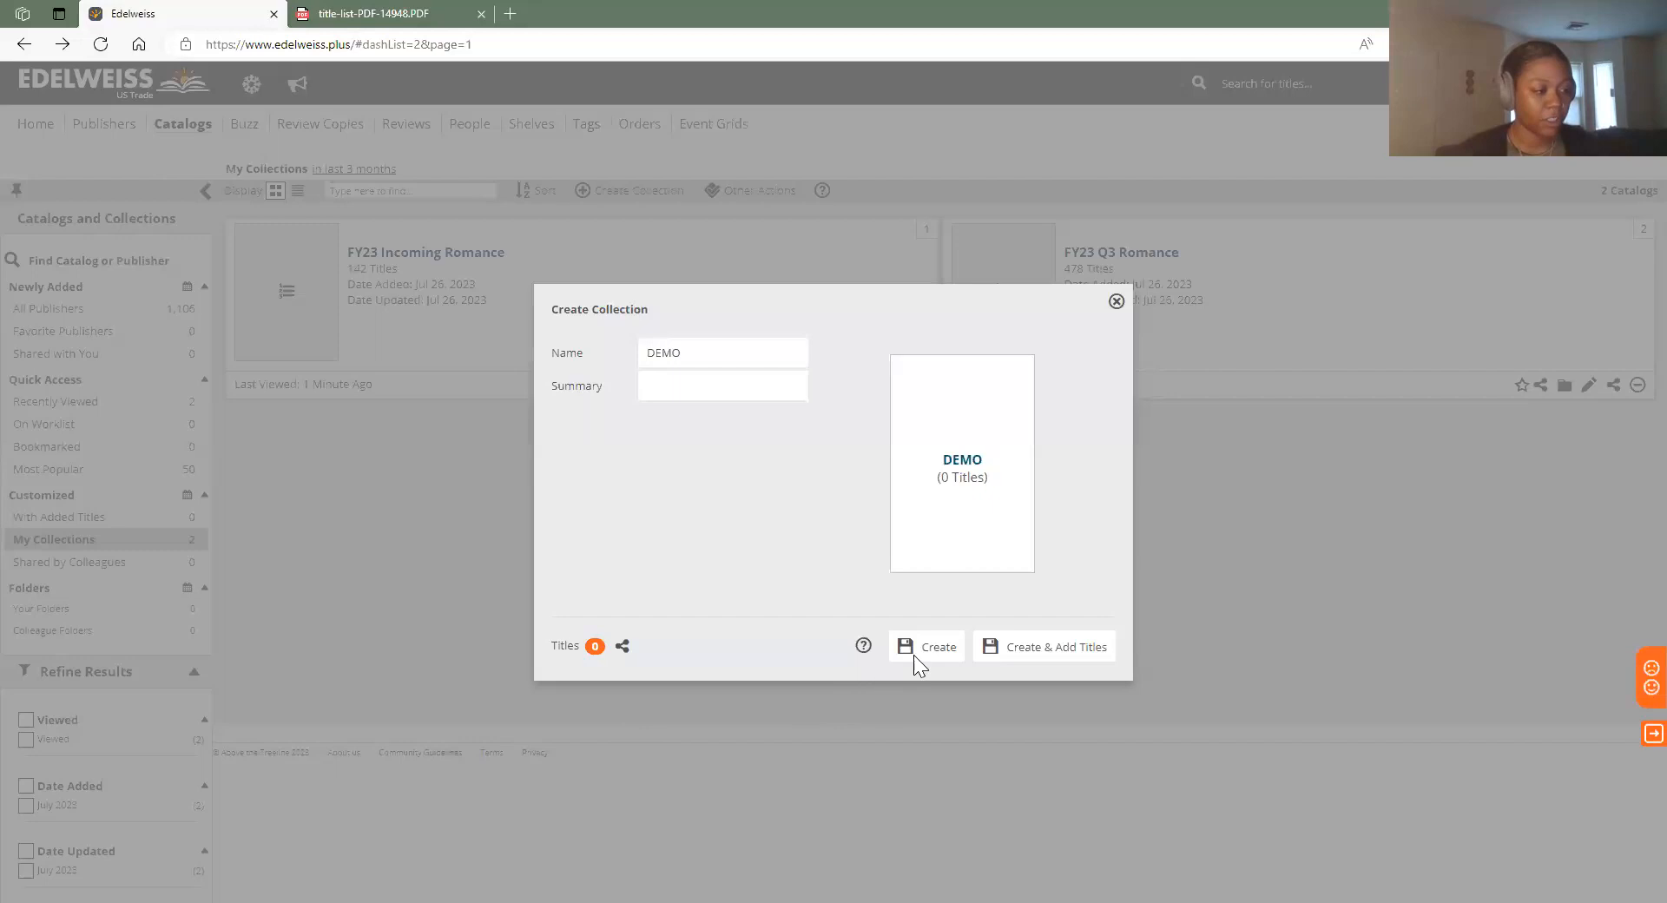
{"action": "left_click", "coordinate": [1074, 657]}
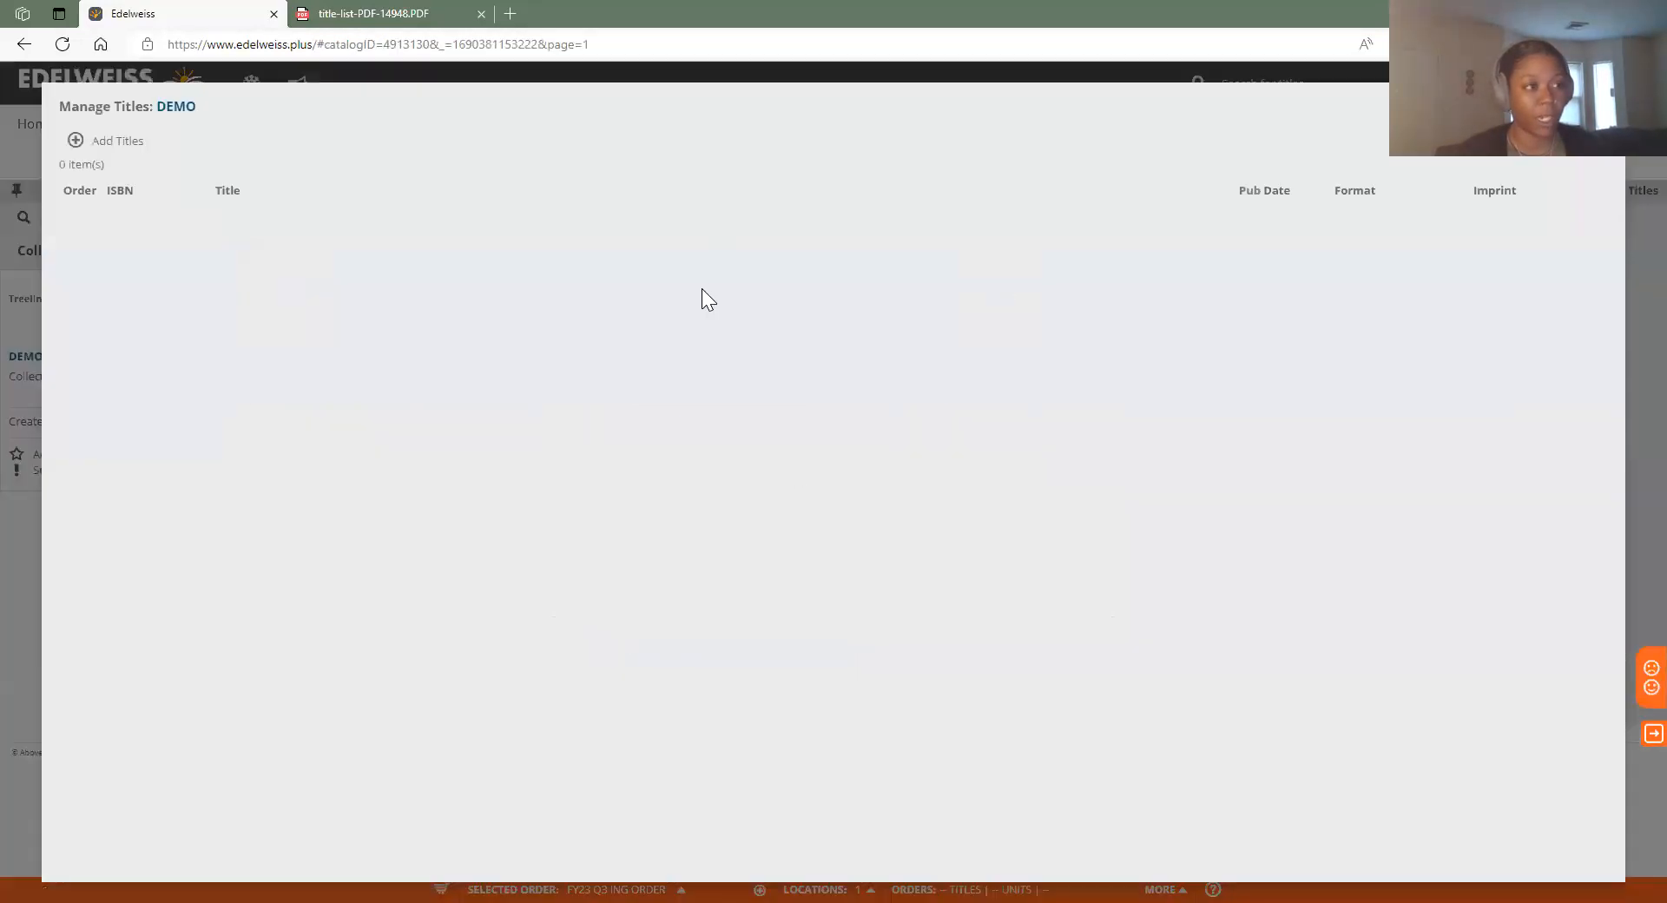
Dismiss the ISBN Add Titles box unused and close DEMO's title management
{"action": "left_click", "coordinate": [106, 154]}
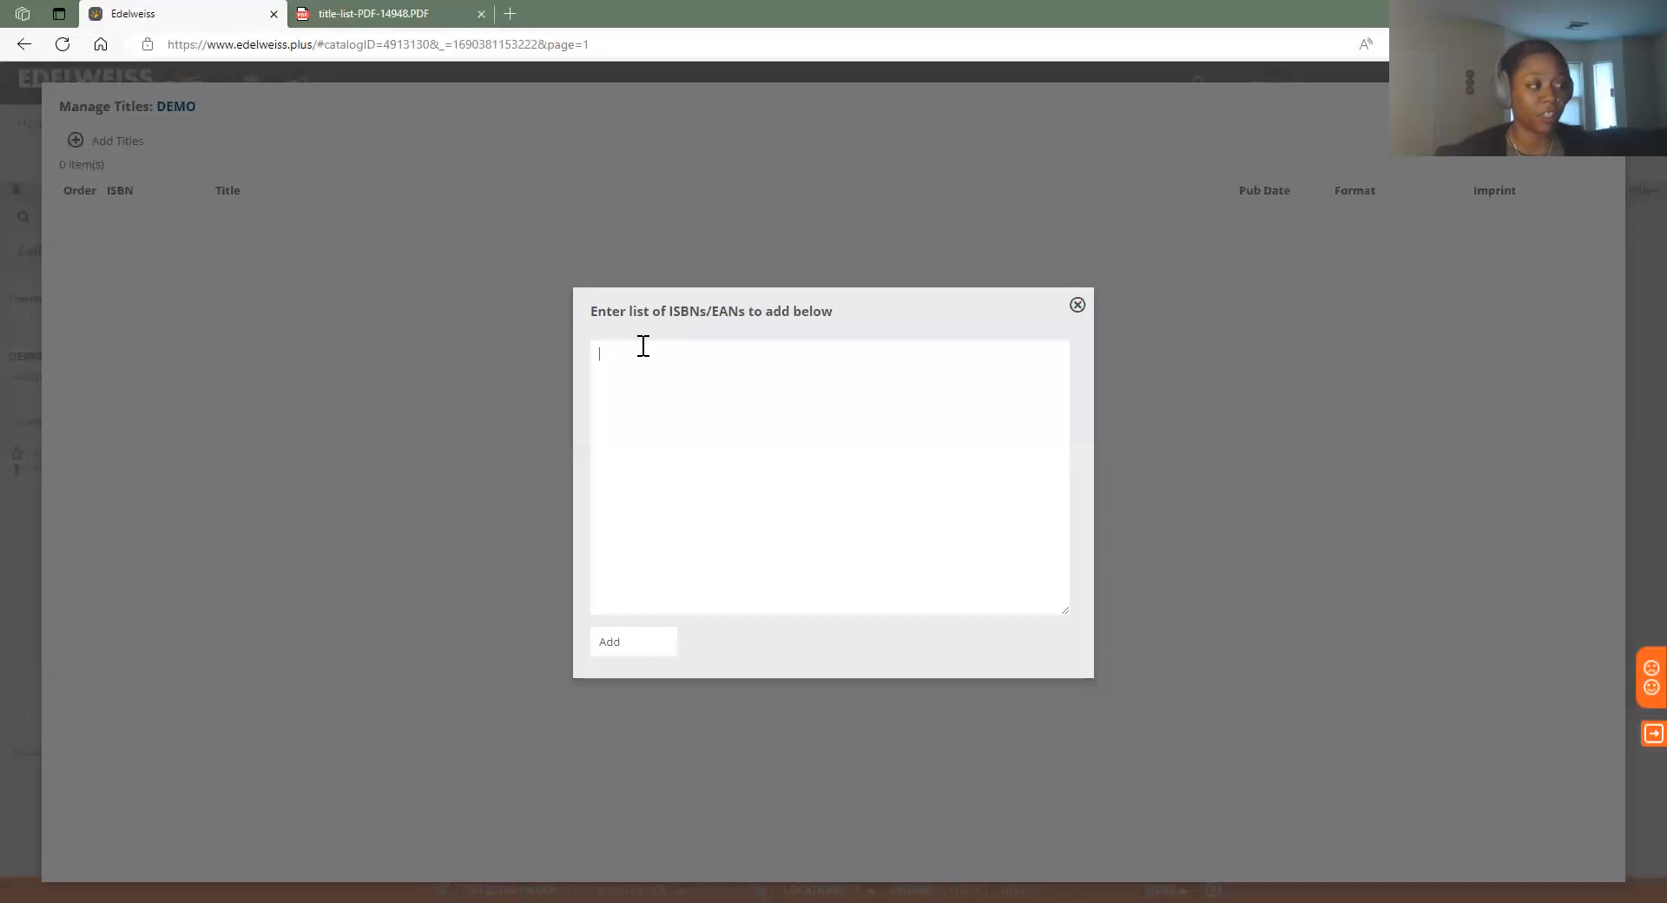
{"action": "left_click", "coordinate": [1078, 310]}
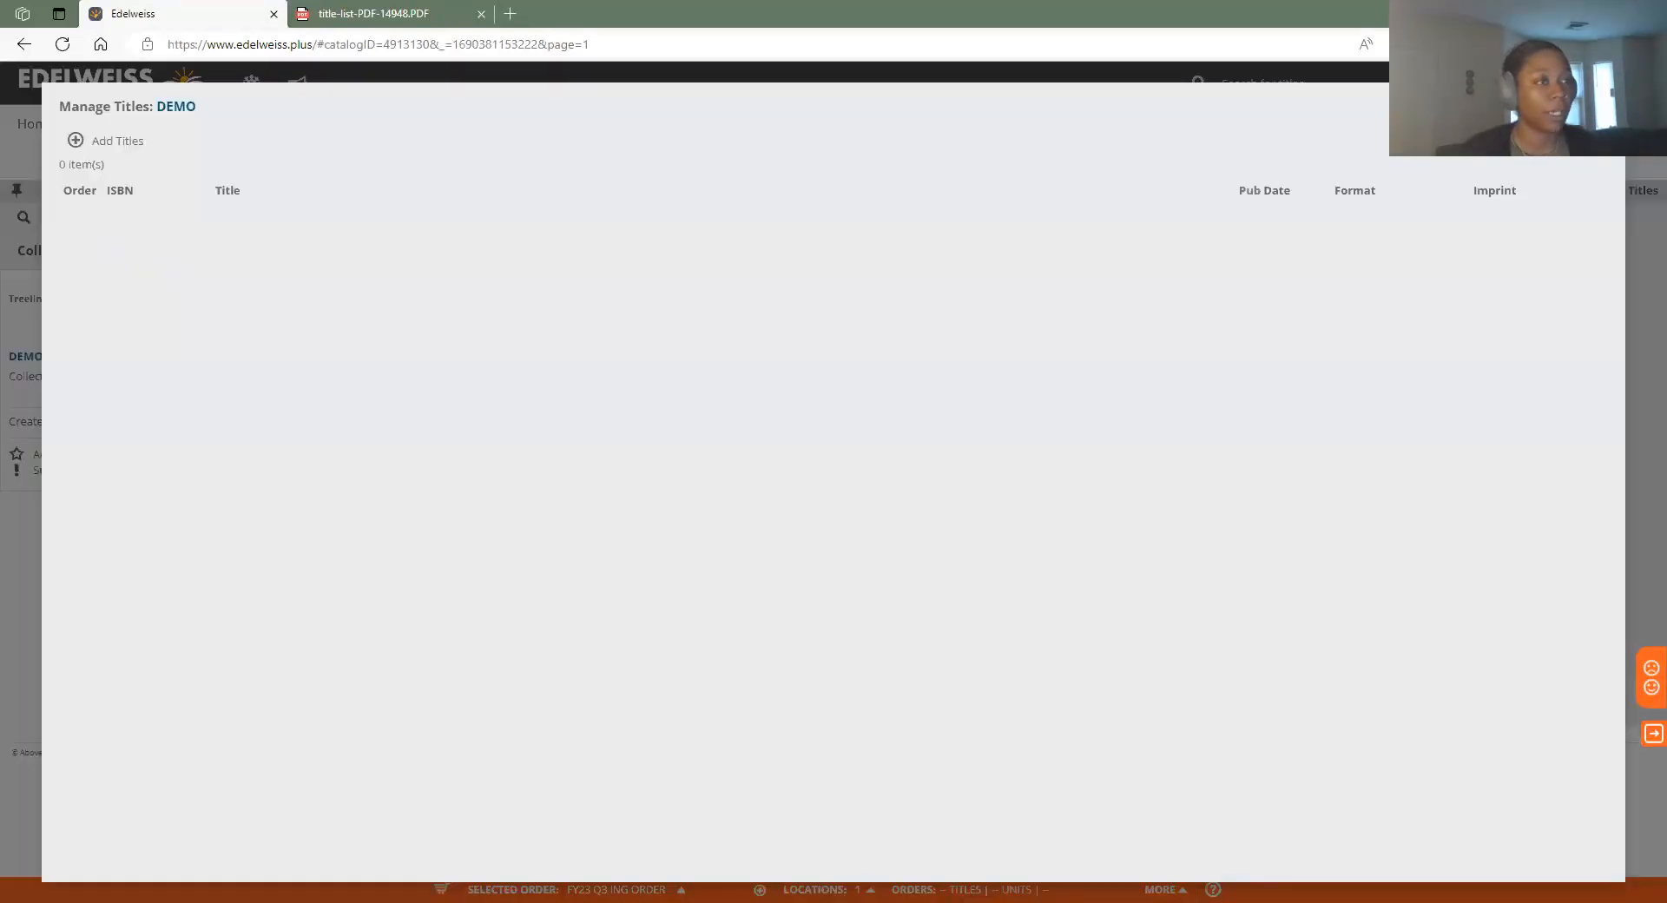
{"action": "left_click", "coordinate": [1608, 101]}
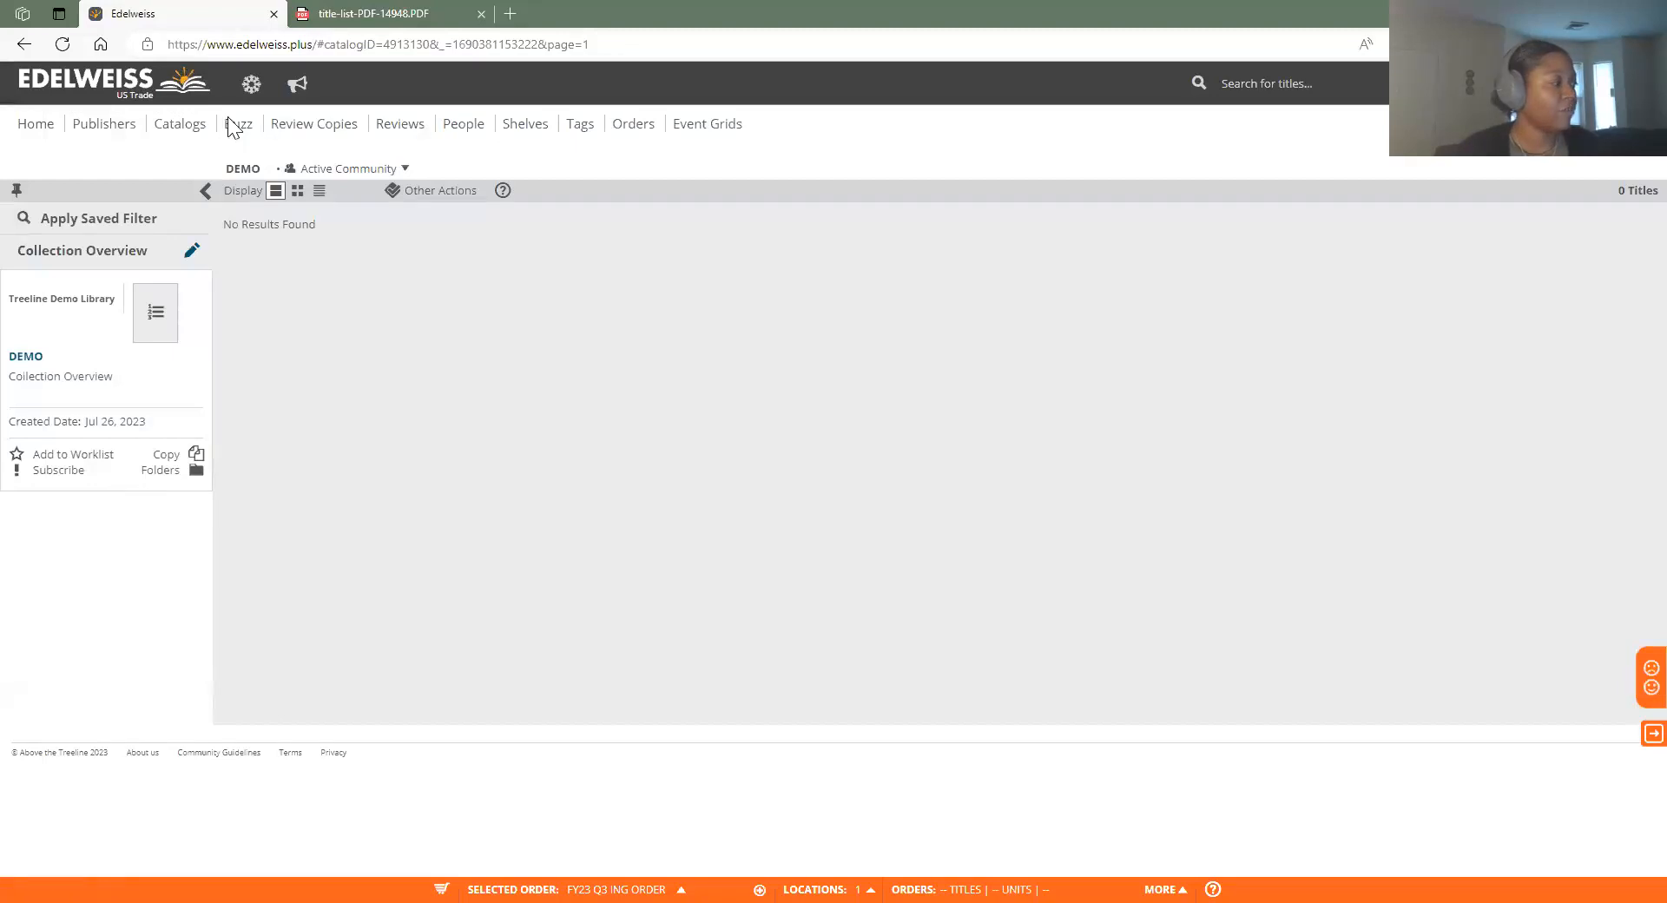
Reopen DEMO's collection settings, view its 0 titles, then close title management
{"action": "left_click", "coordinate": [191, 253]}
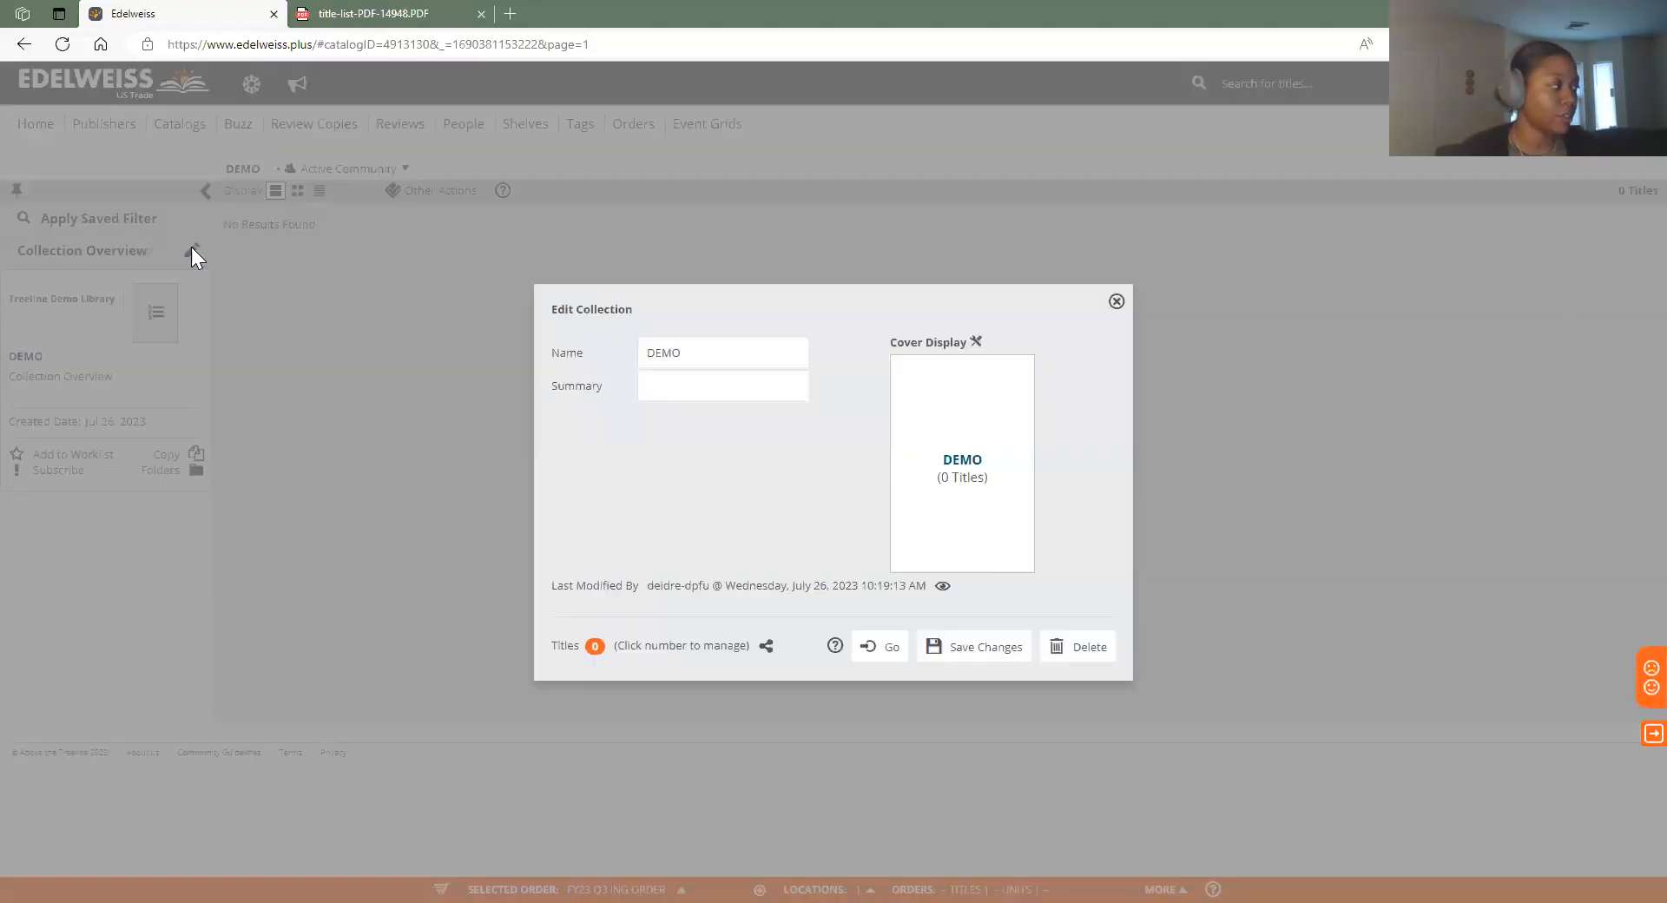
{"action": "left_click", "coordinate": [1117, 301]}
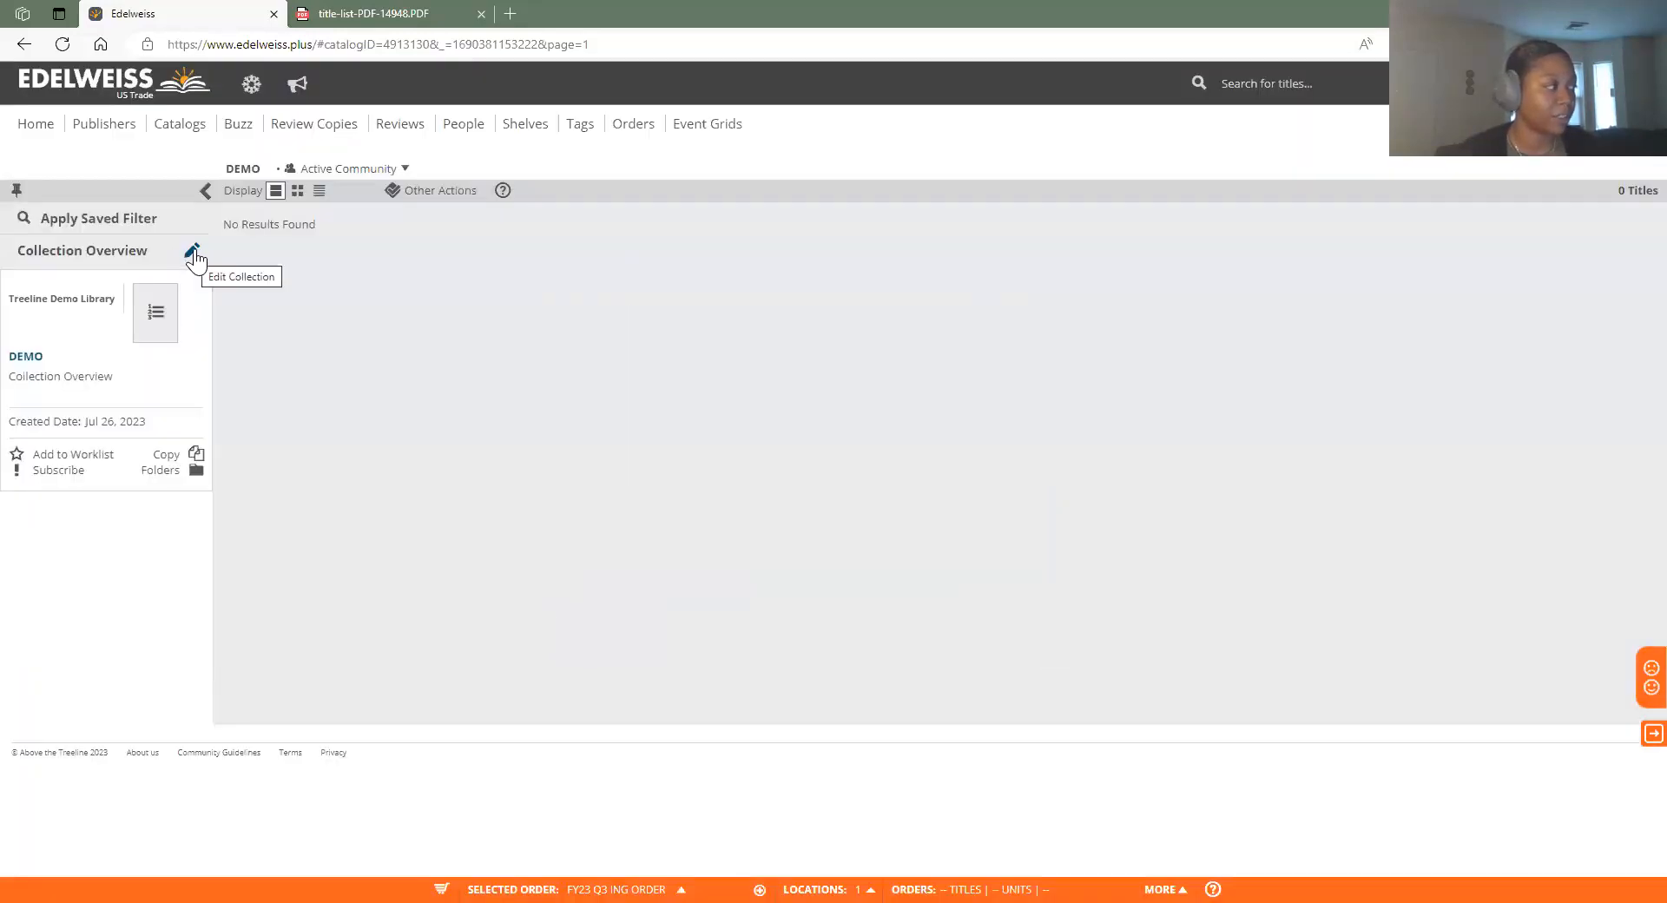
{"action": "left_click", "coordinate": [191, 254]}
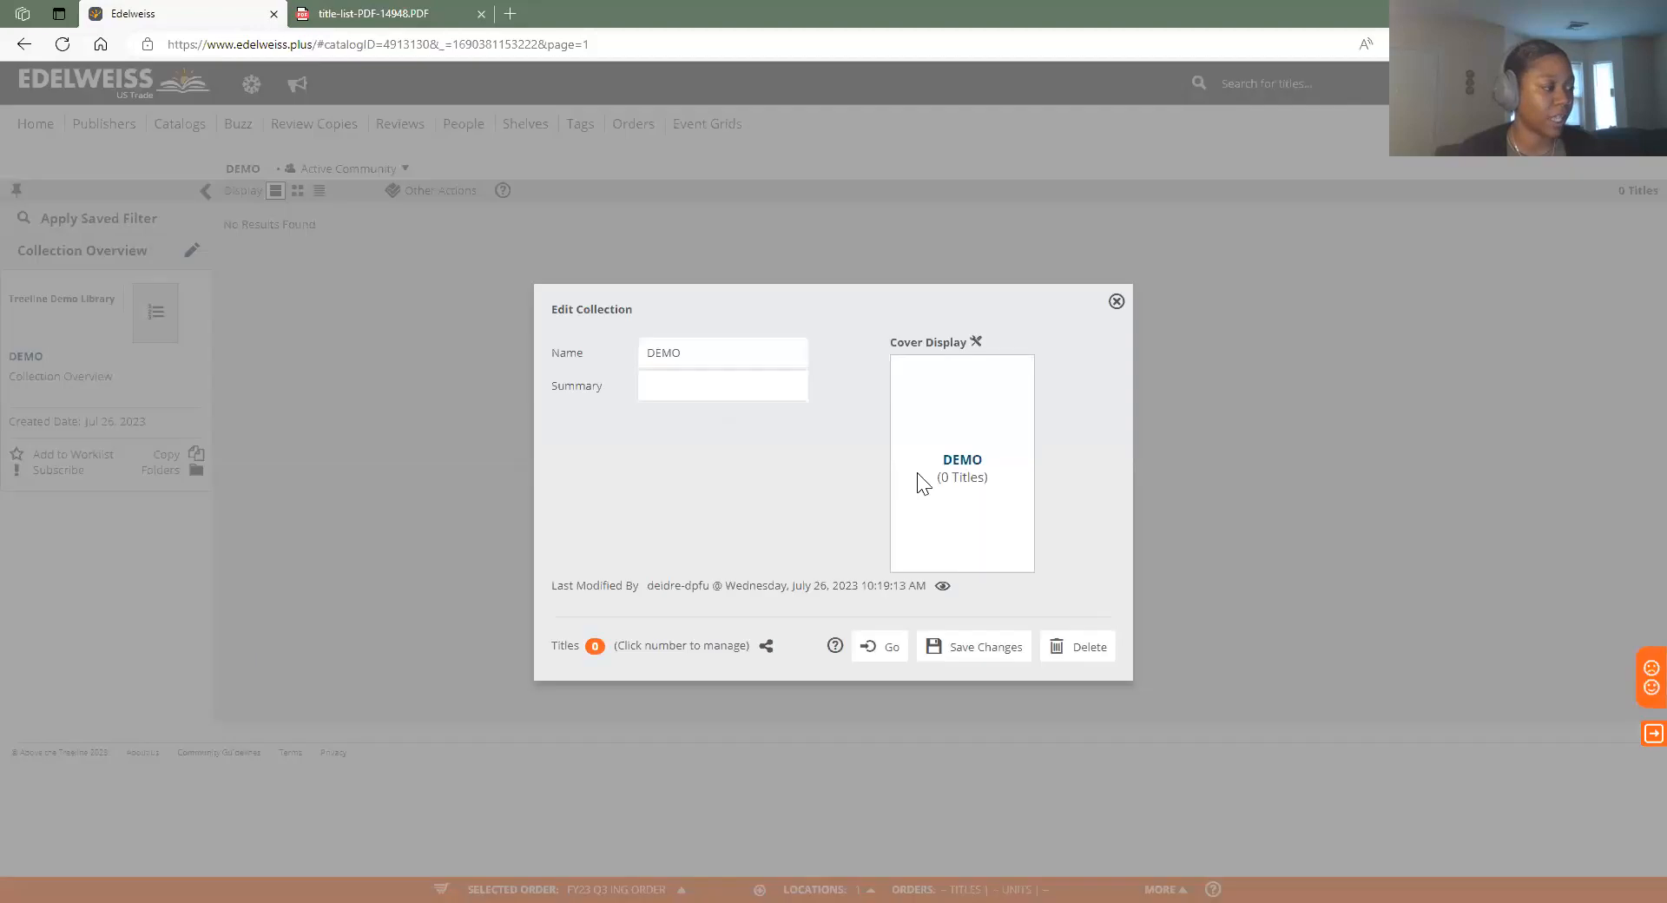
{"action": "left_click", "coordinate": [594, 647]}
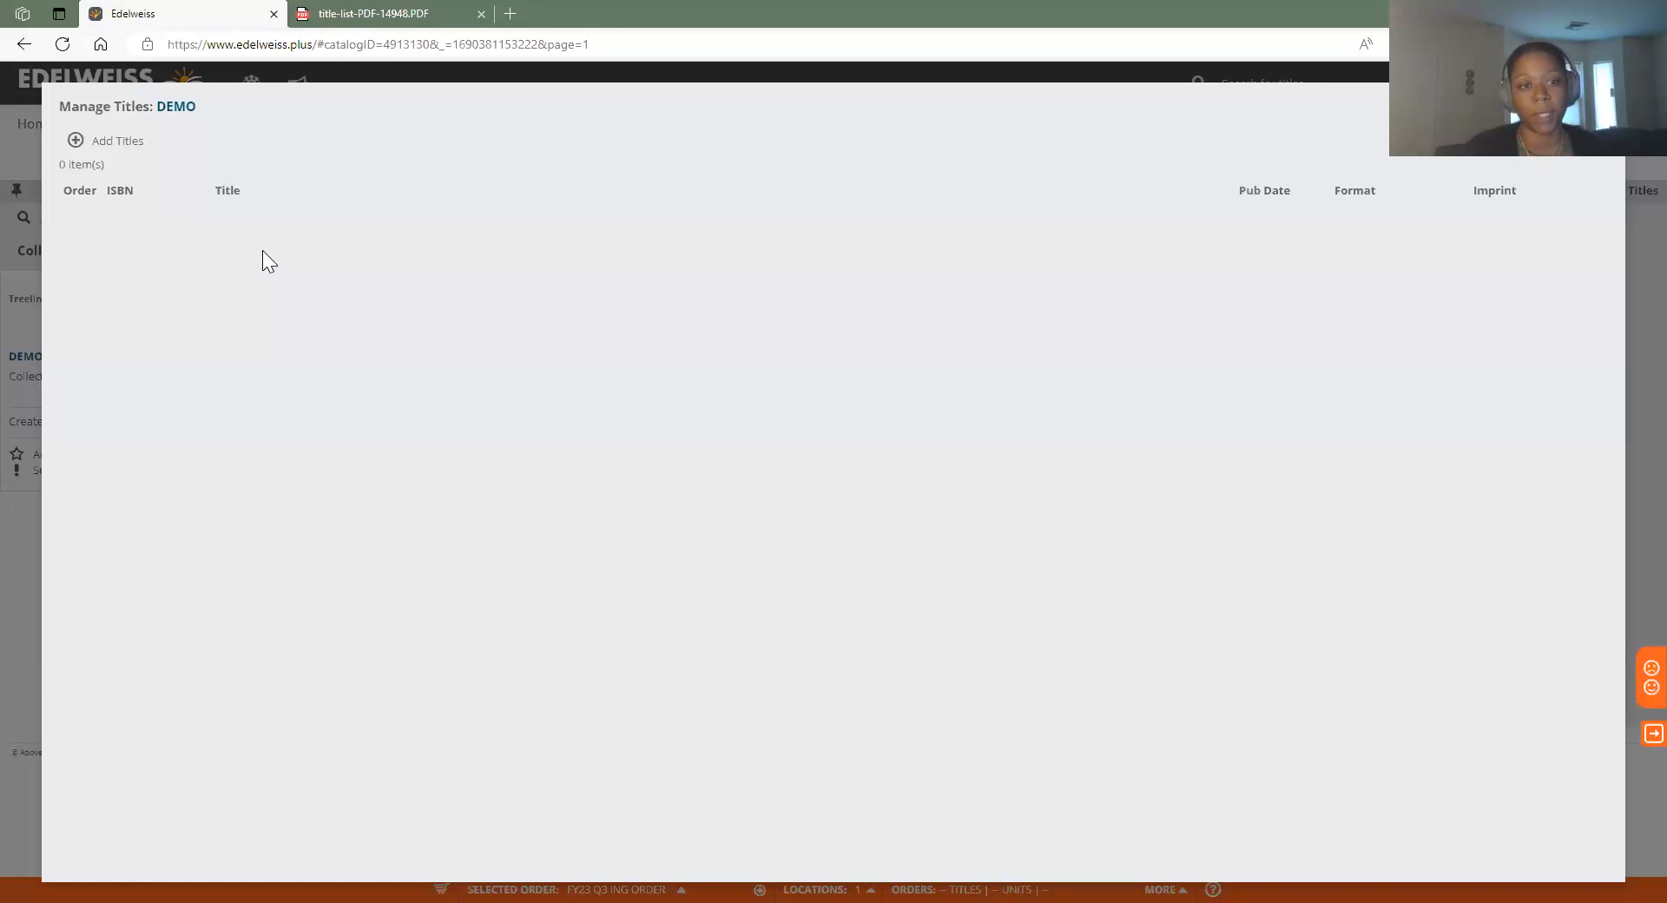
{"action": "left_click", "coordinate": [1606, 104]}
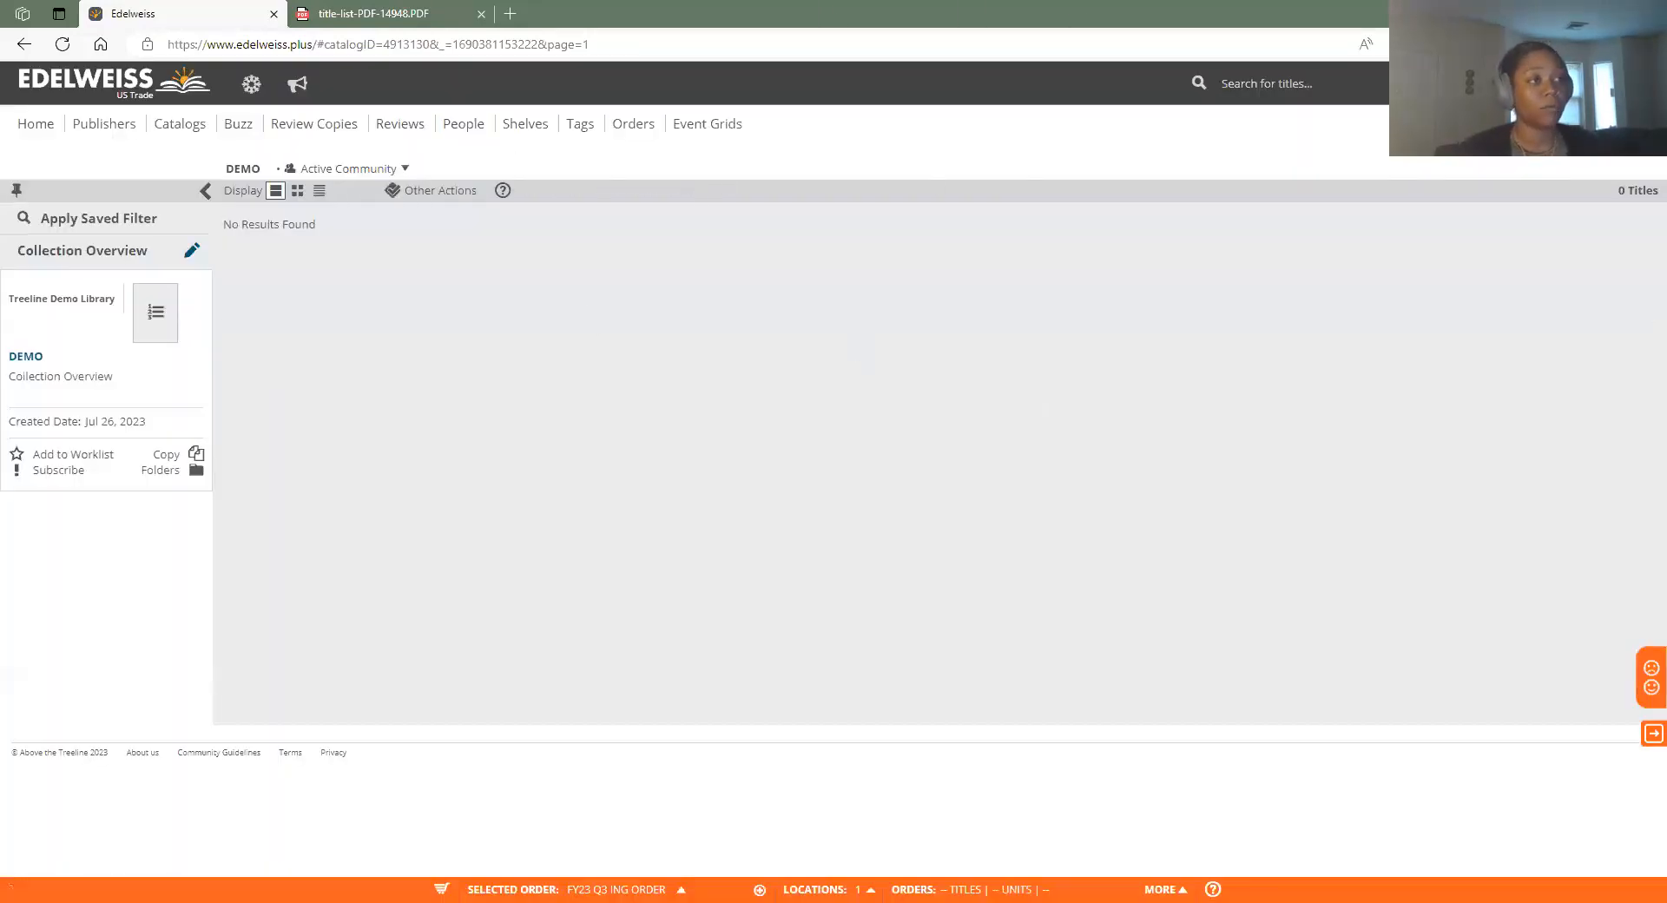
Rerun the saved title search "when we were birds", returning 5 results
{"action": "left_click", "coordinate": [1372, 87]}
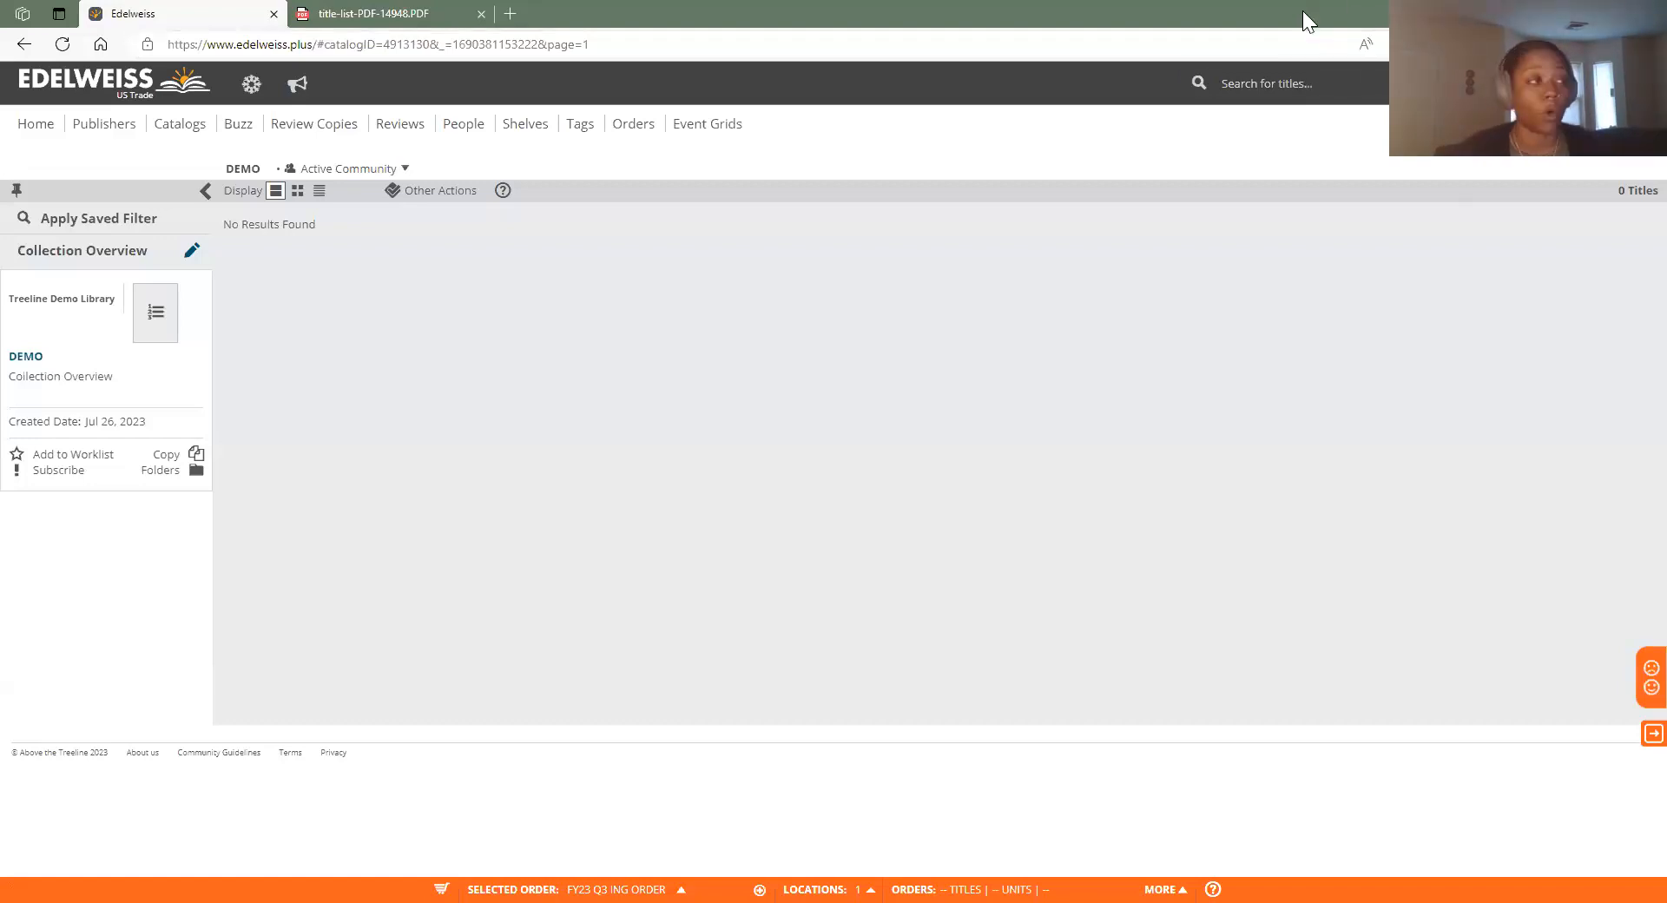
{"action": "left_click", "coordinate": [1315, 83]}
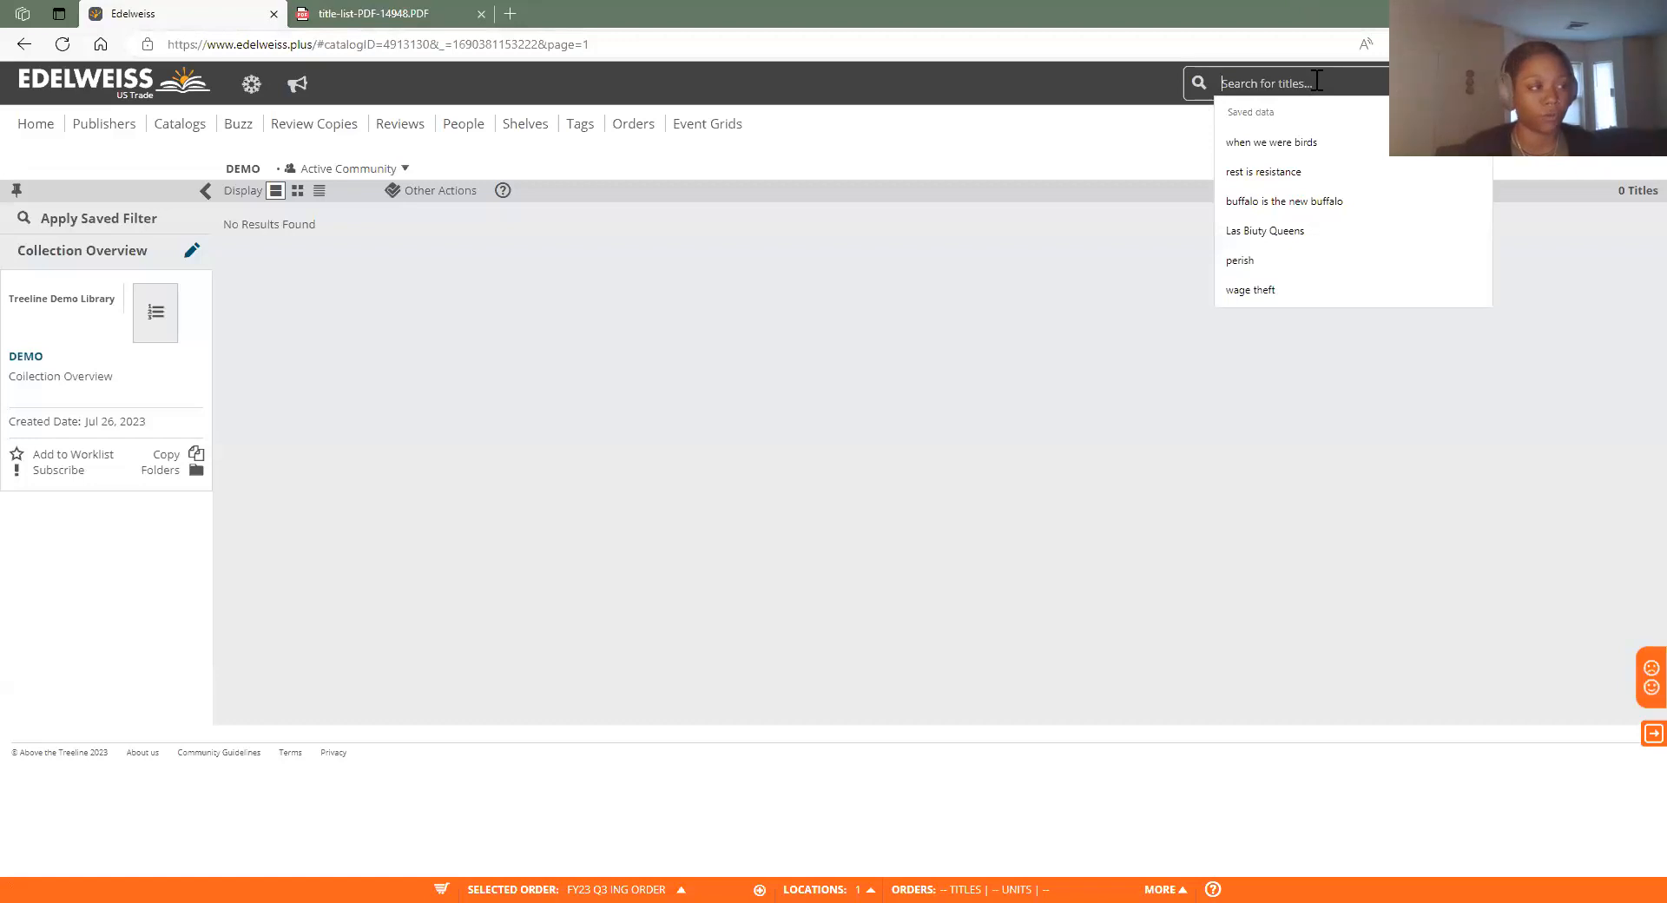
{"action": "left_click", "coordinate": [1295, 139]}
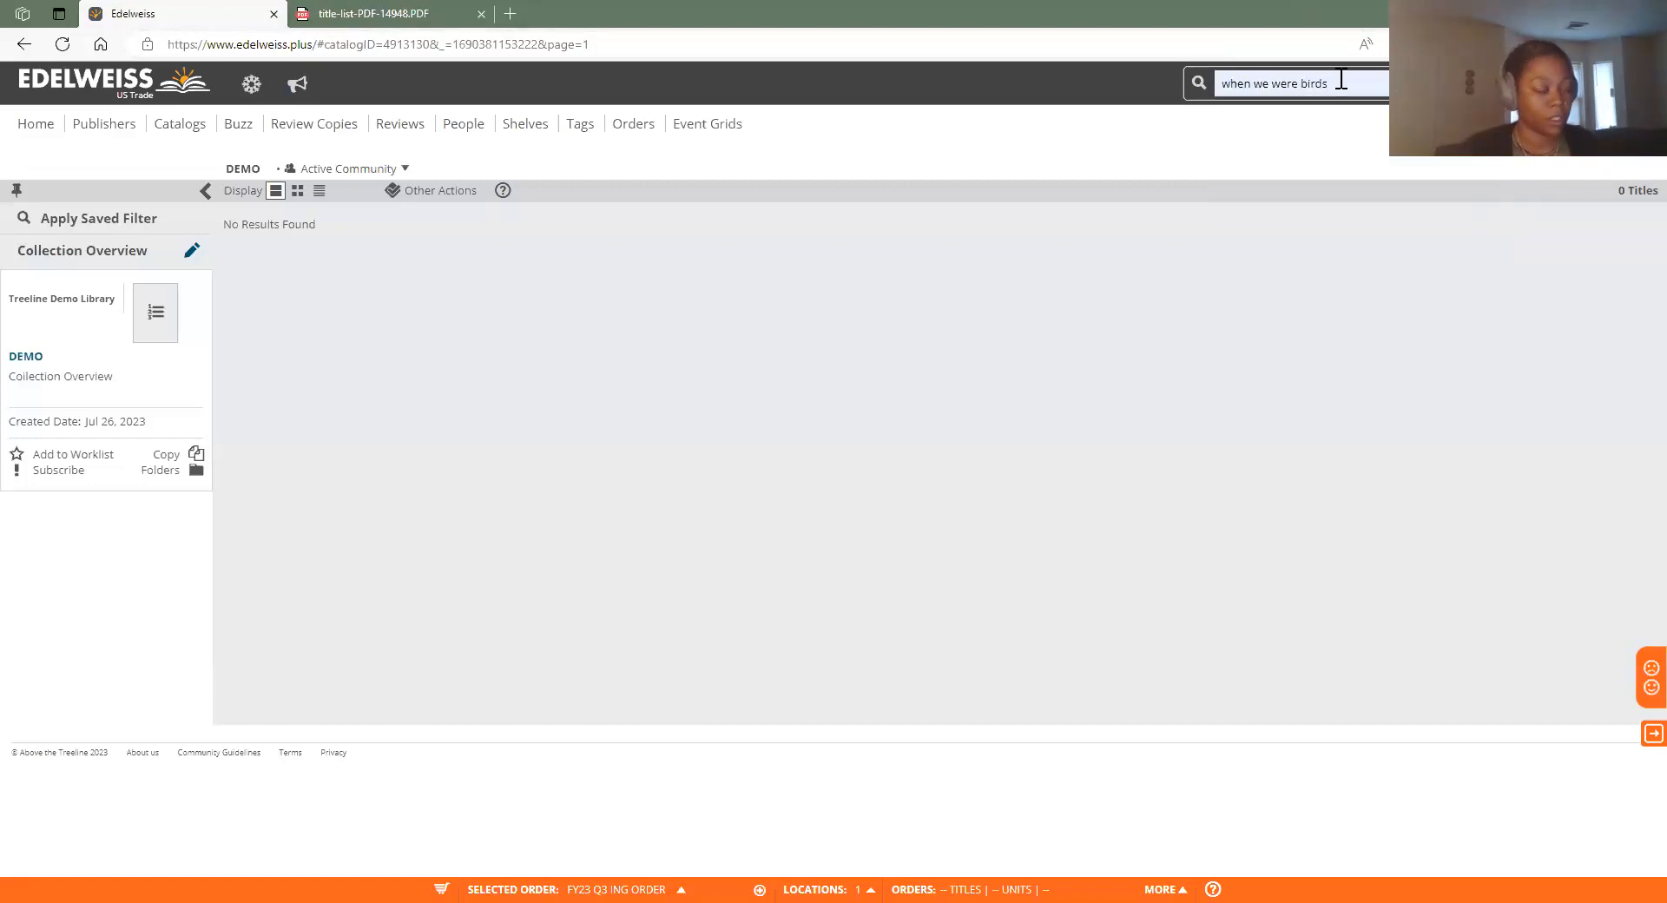
{"action": "key", "text": "Return"}
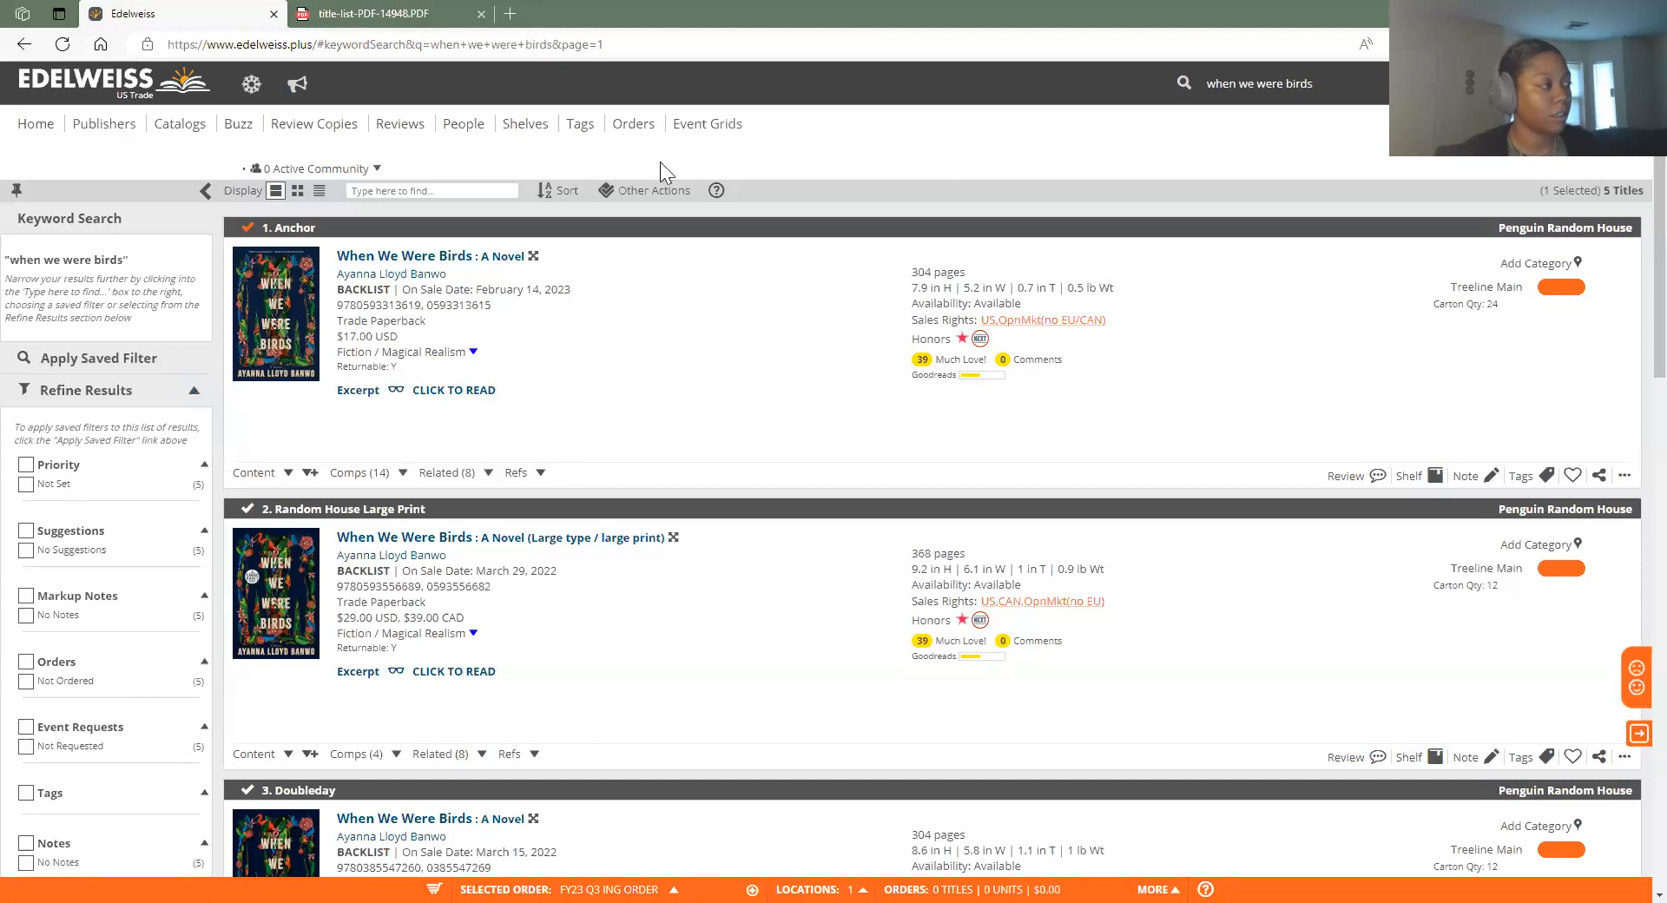
Choose Add to Collection from Other Actions for the selected When We Were Birds title
{"action": "left_click", "coordinate": [654, 191]}
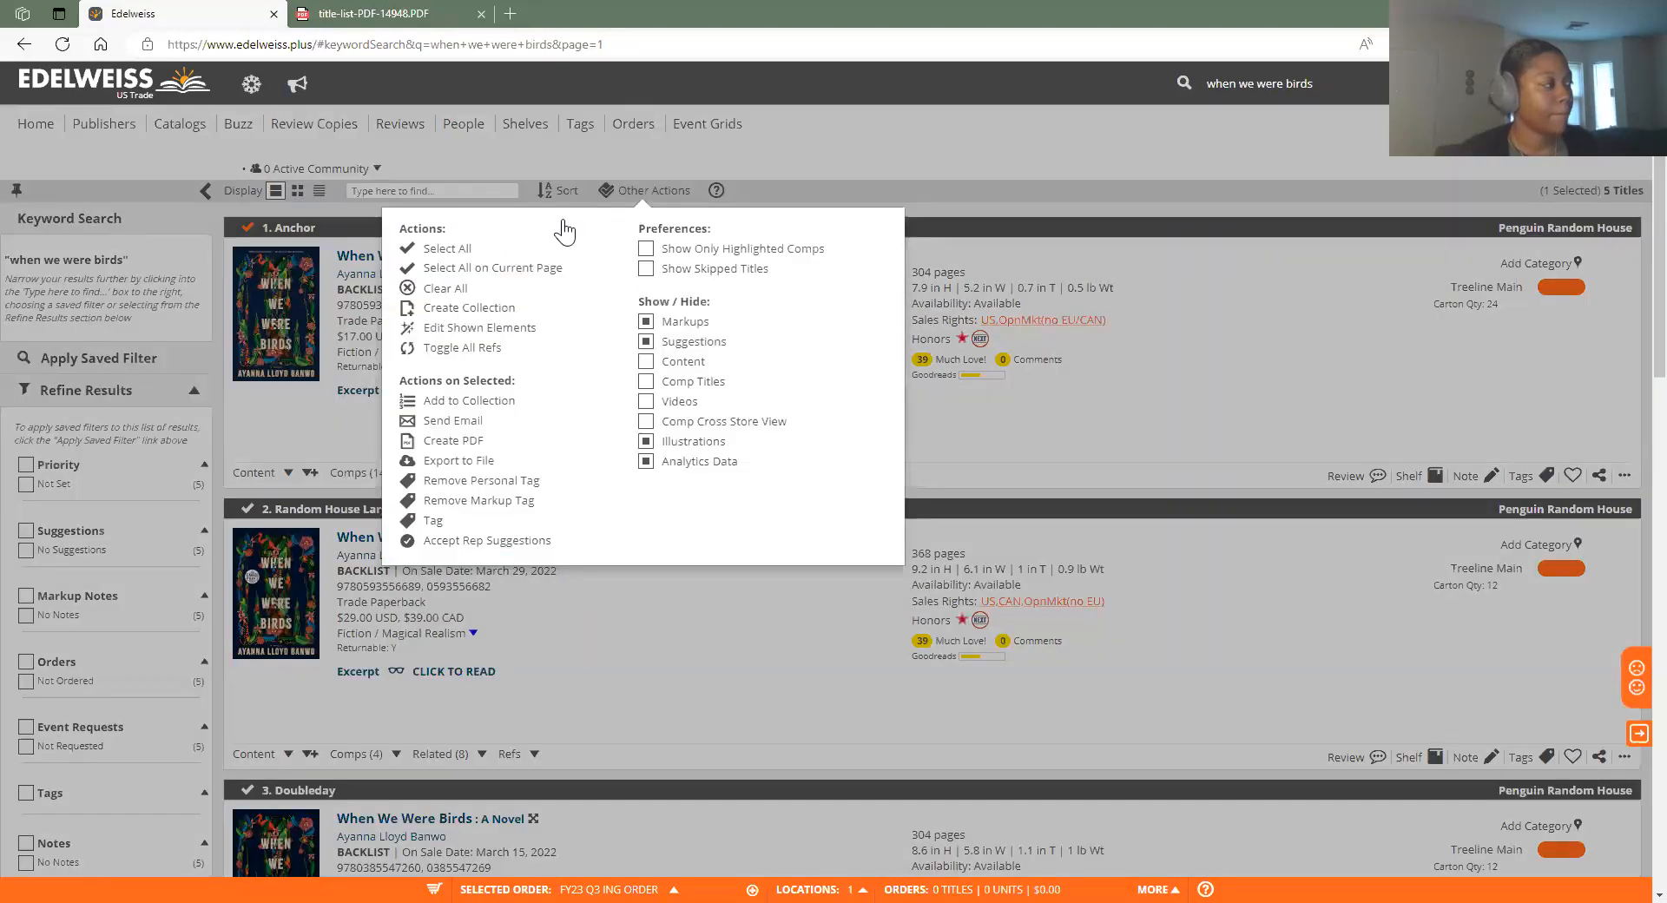
{"action": "left_click", "coordinate": [482, 402]}
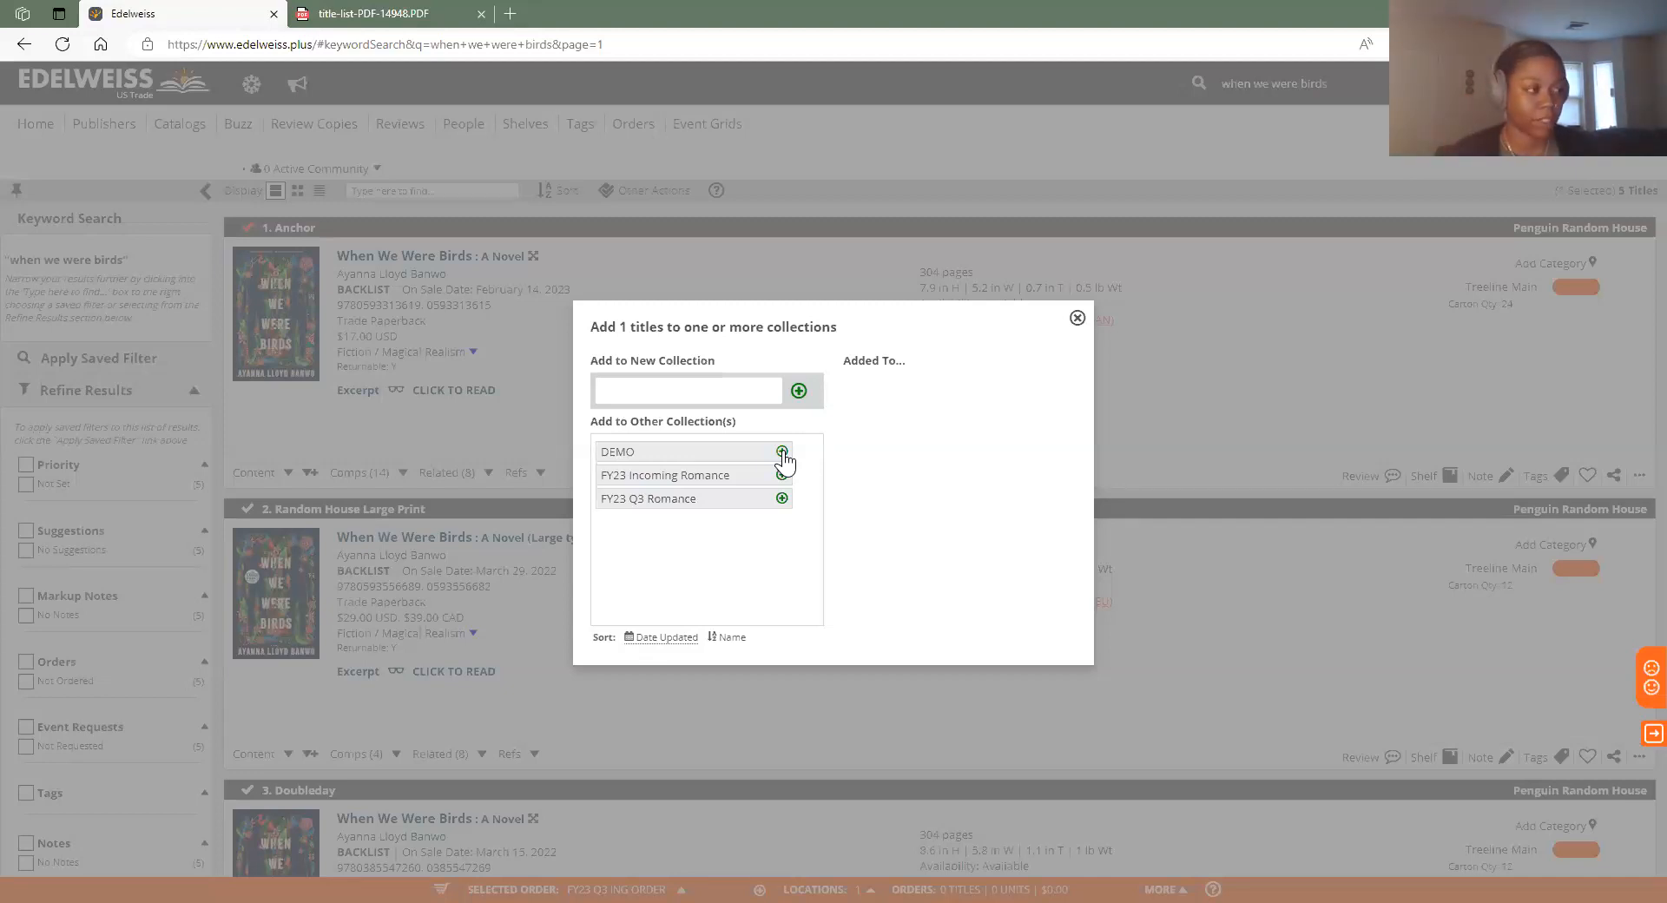
Close the Add to collections dialog without picking DEMO or any other collection
{"action": "left_click", "coordinate": [1077, 319]}
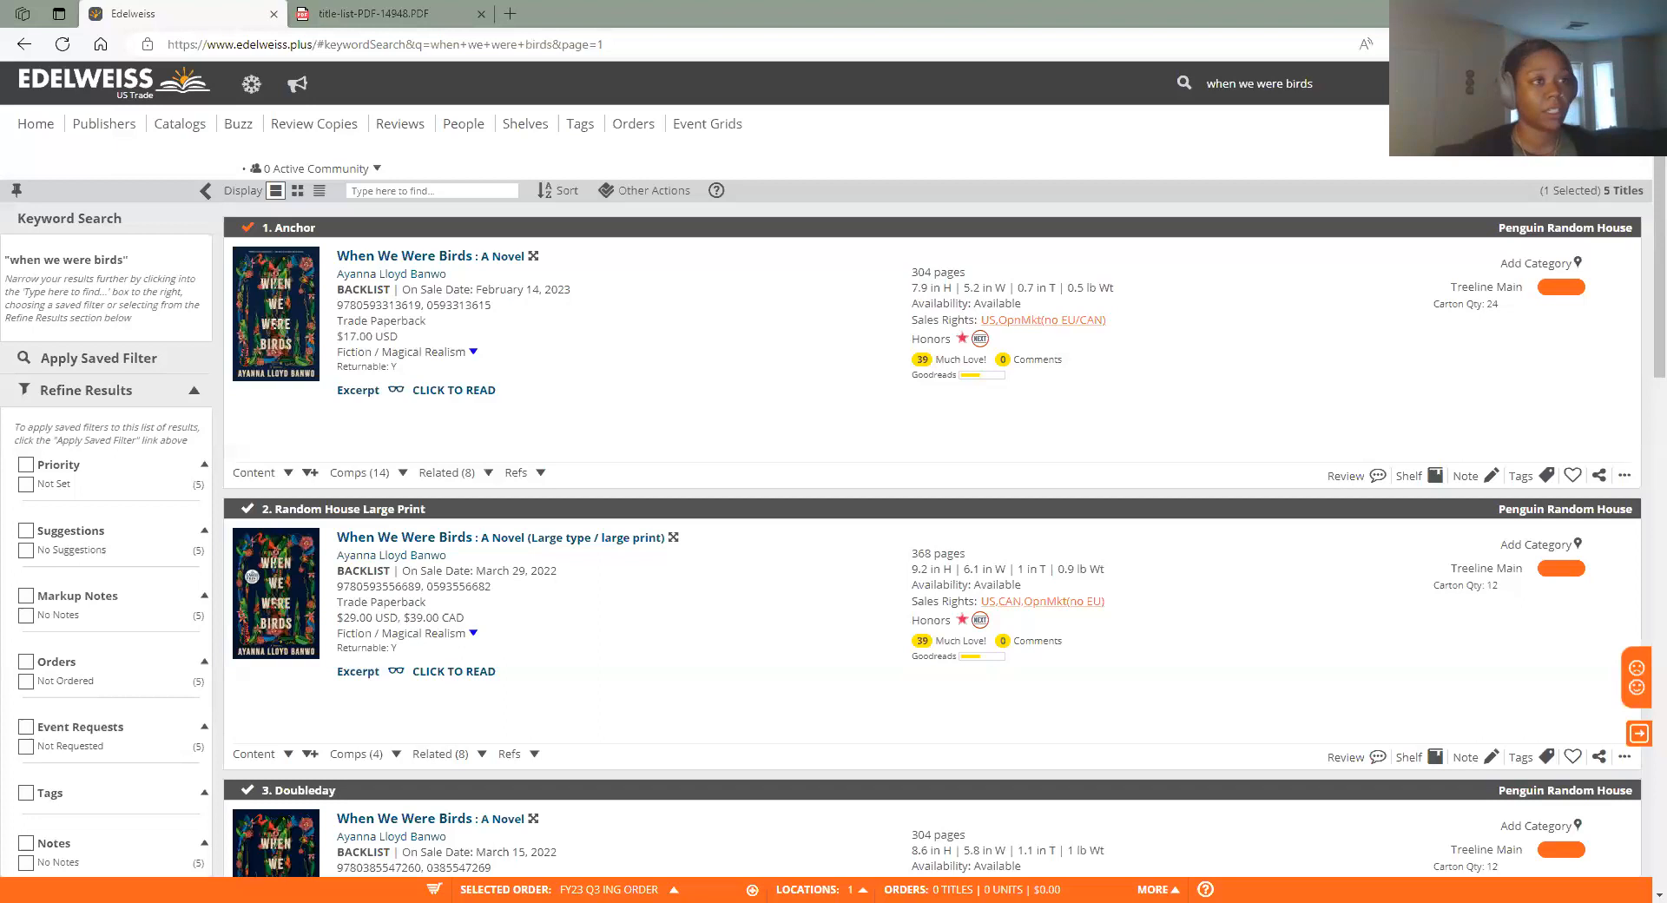
Clear the previous title search text from the search box
{"action": "left_click", "coordinate": [1325, 89]}
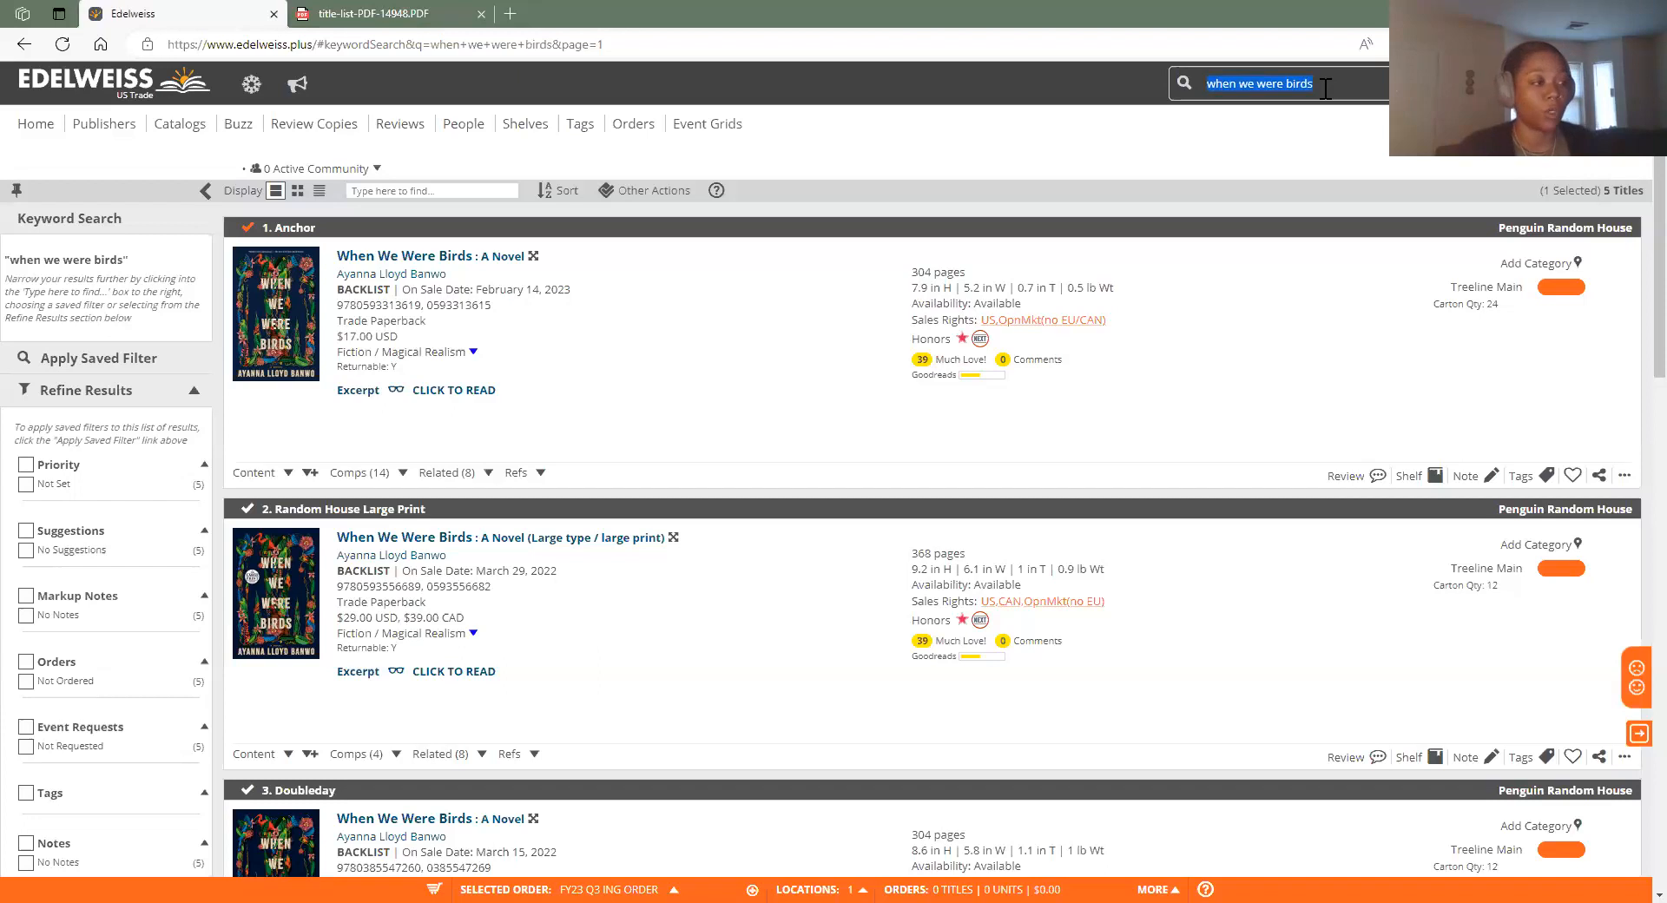
{"action": "key", "text": "BackSpace"}
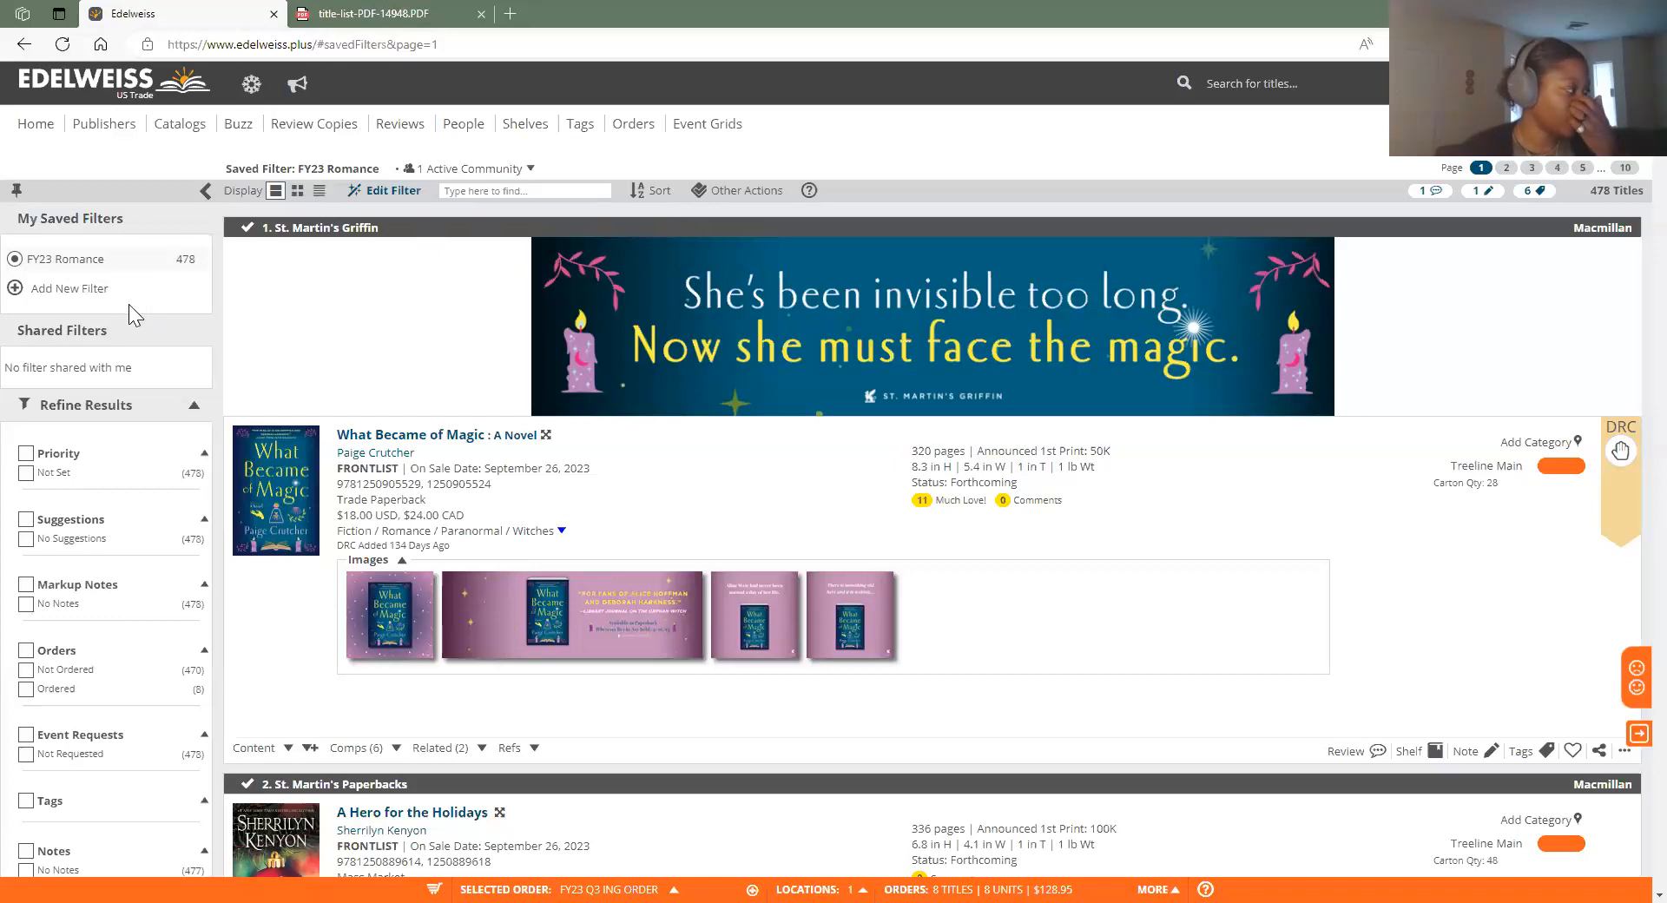
Open the Add New Filter form, close it, and reopen a blank one
{"action": "left_click", "coordinate": [86, 295]}
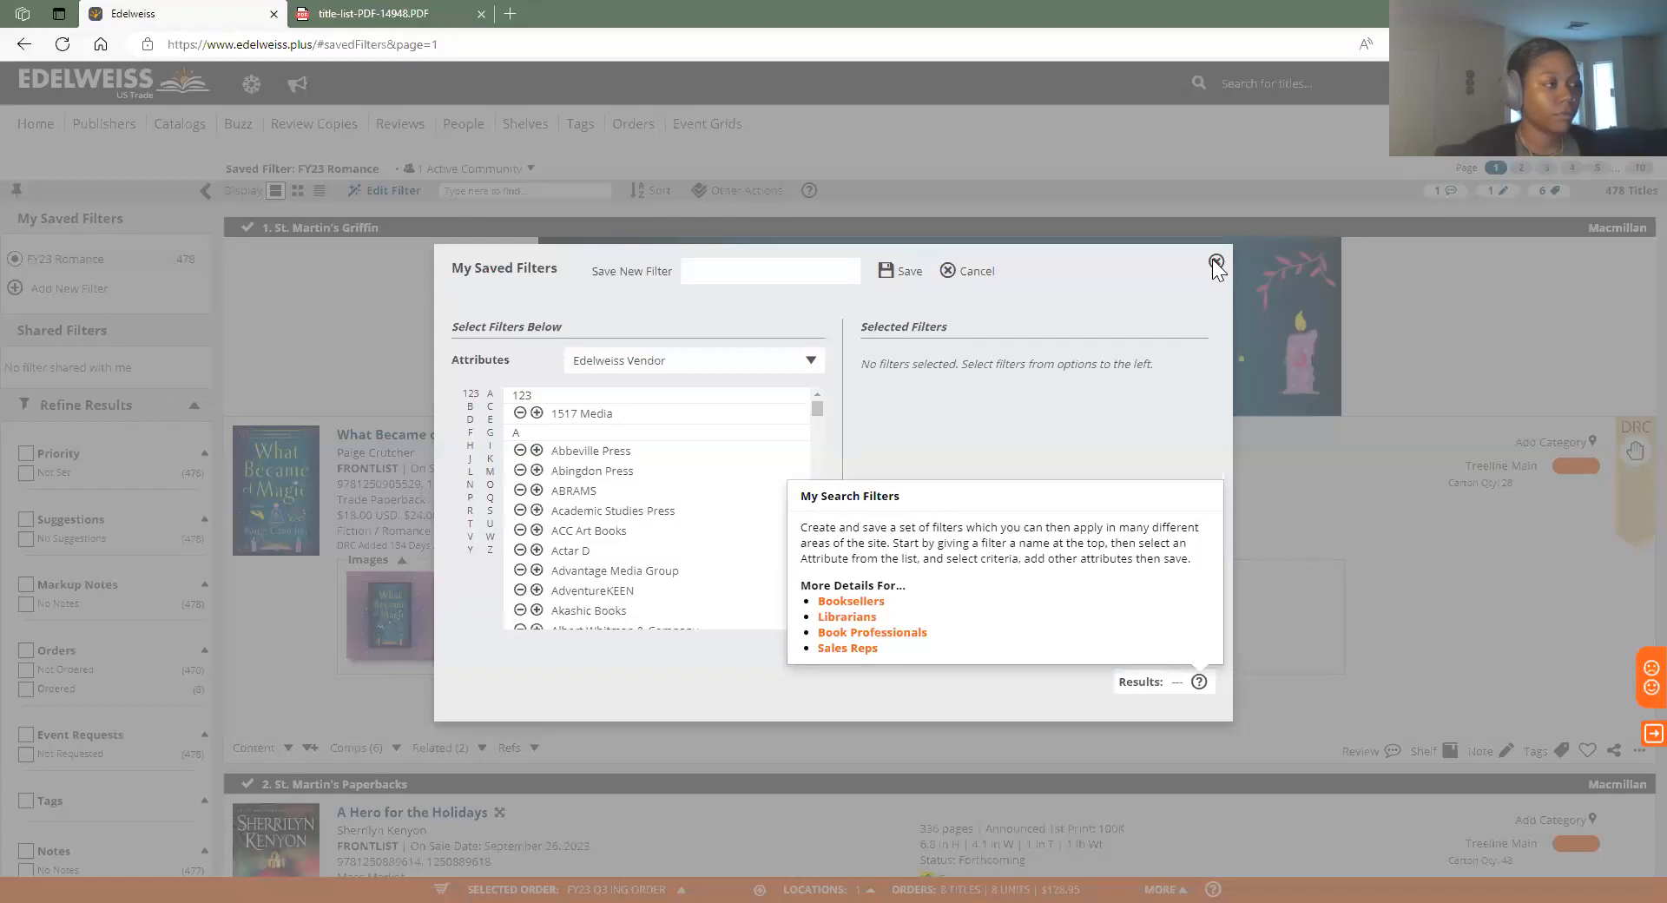
{"action": "left_click", "coordinate": [1216, 263]}
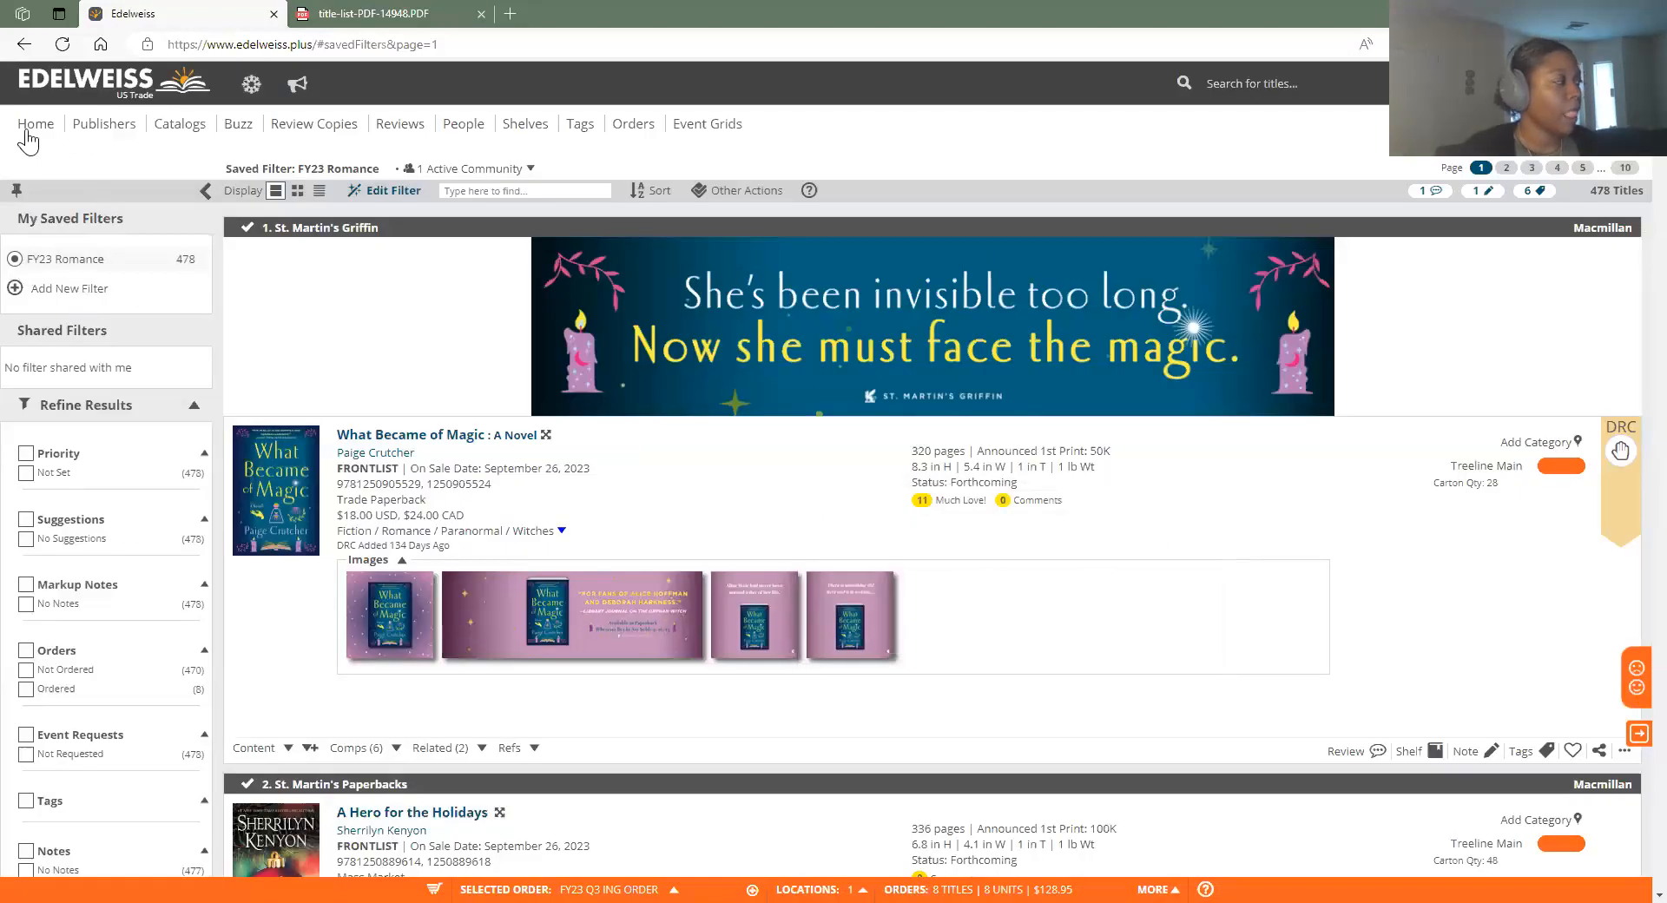
{"action": "left_click", "coordinate": [63, 295]}
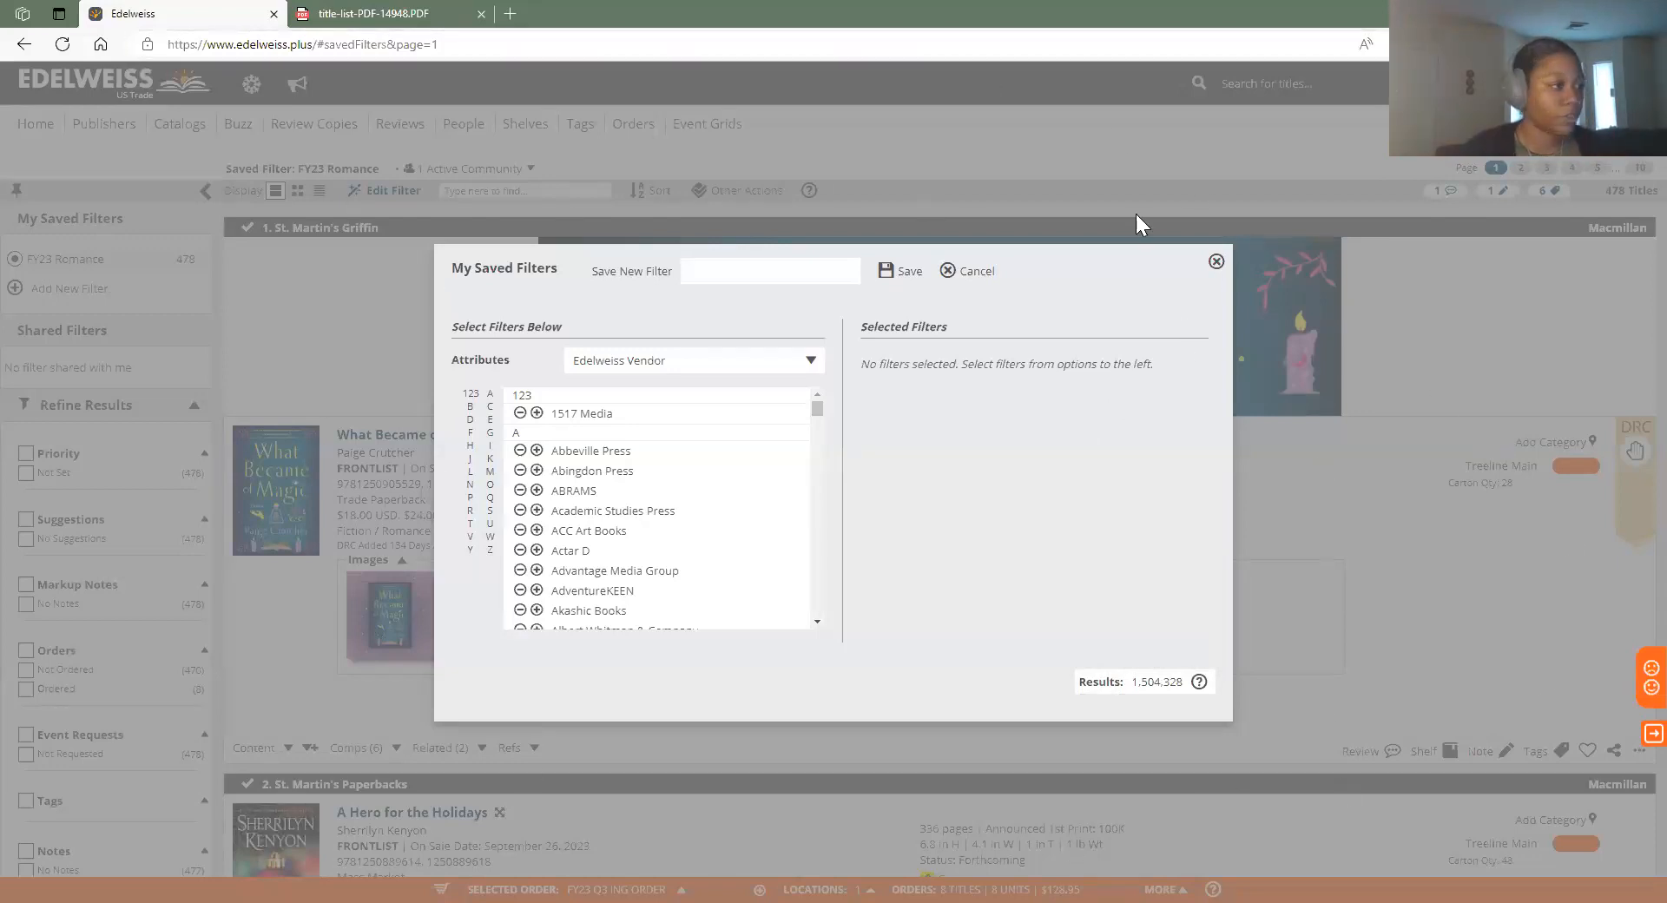
Name the new saved filter 'New Large Print'
{"action": "left_click", "coordinate": [724, 283]}
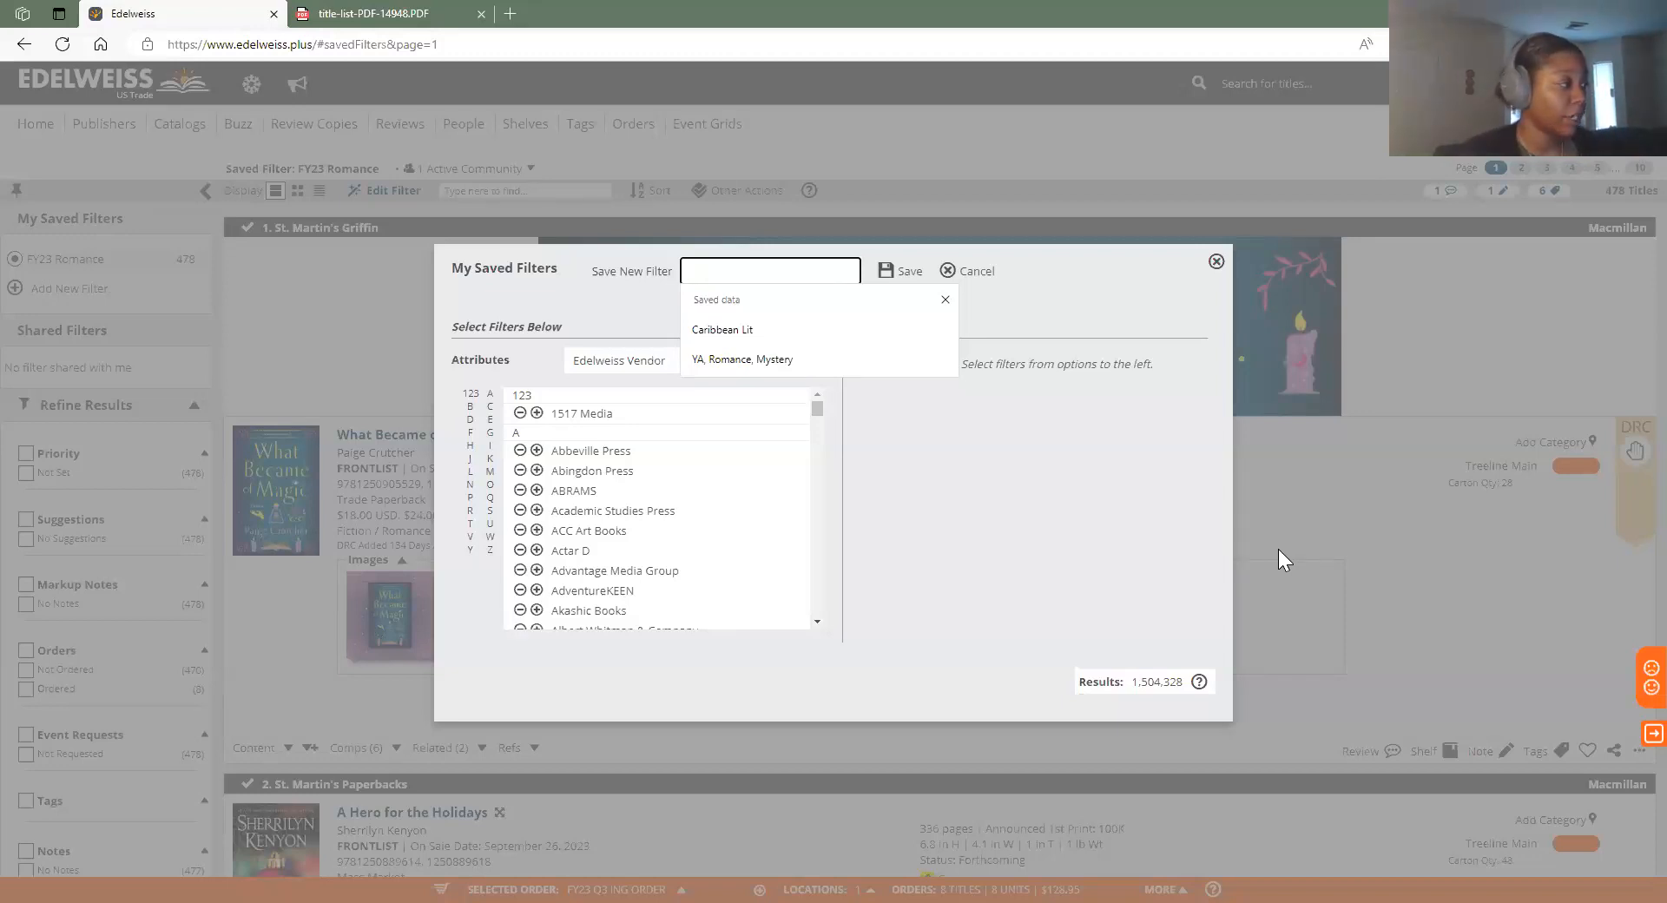
{"action": "type", "text": "La"}
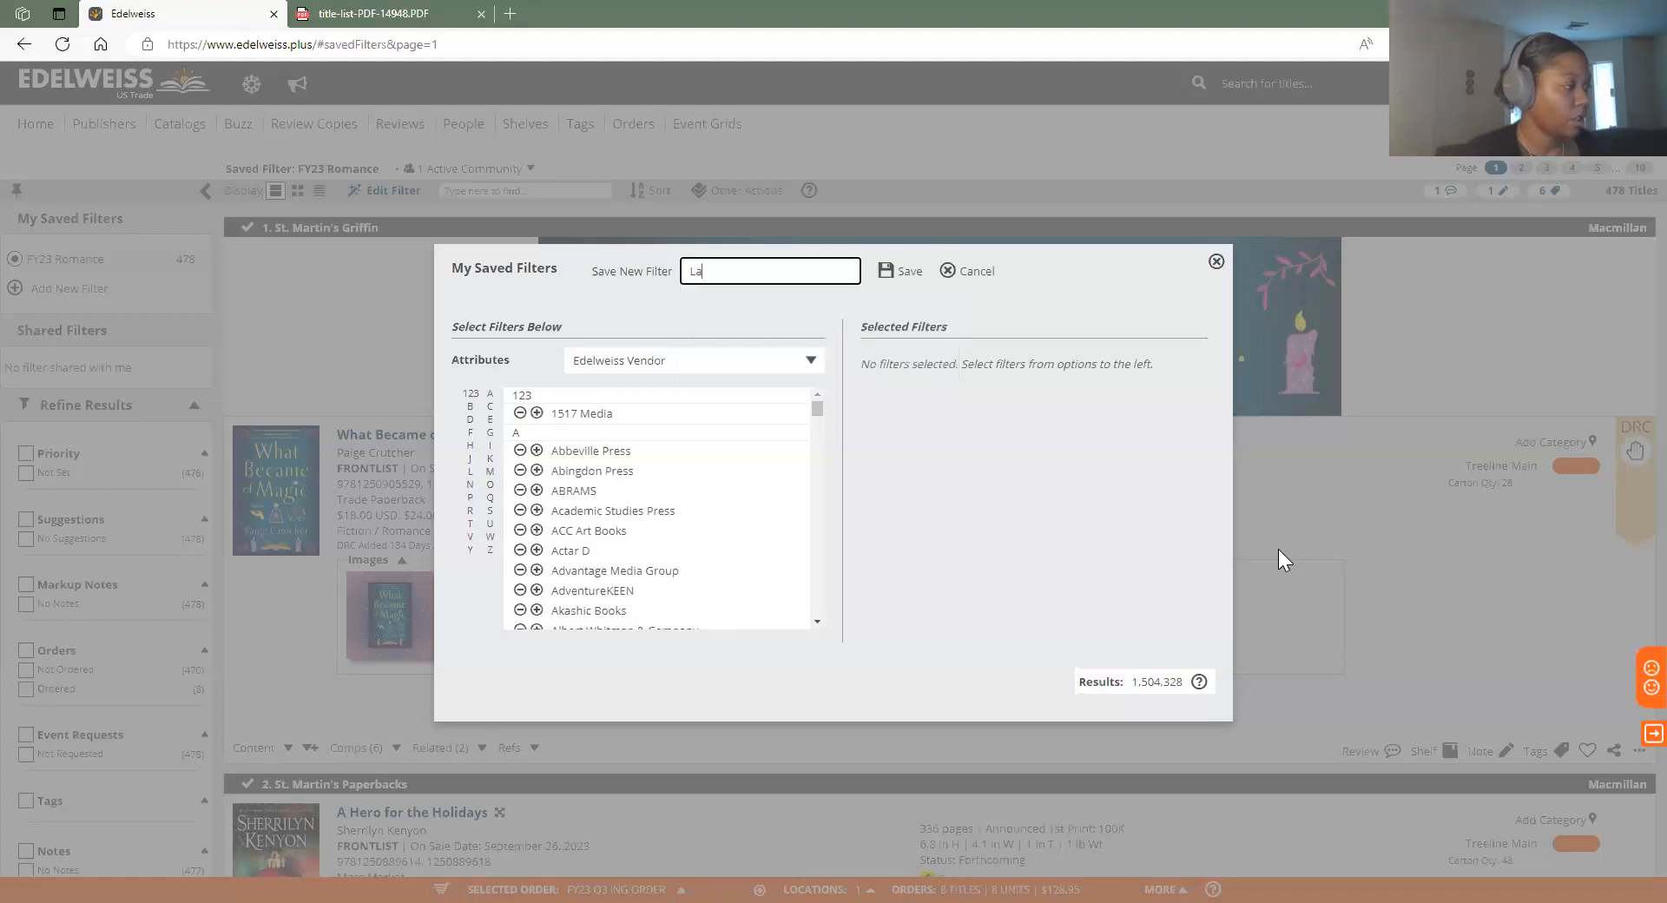
{"action": "type", "text": "rge Prin"}
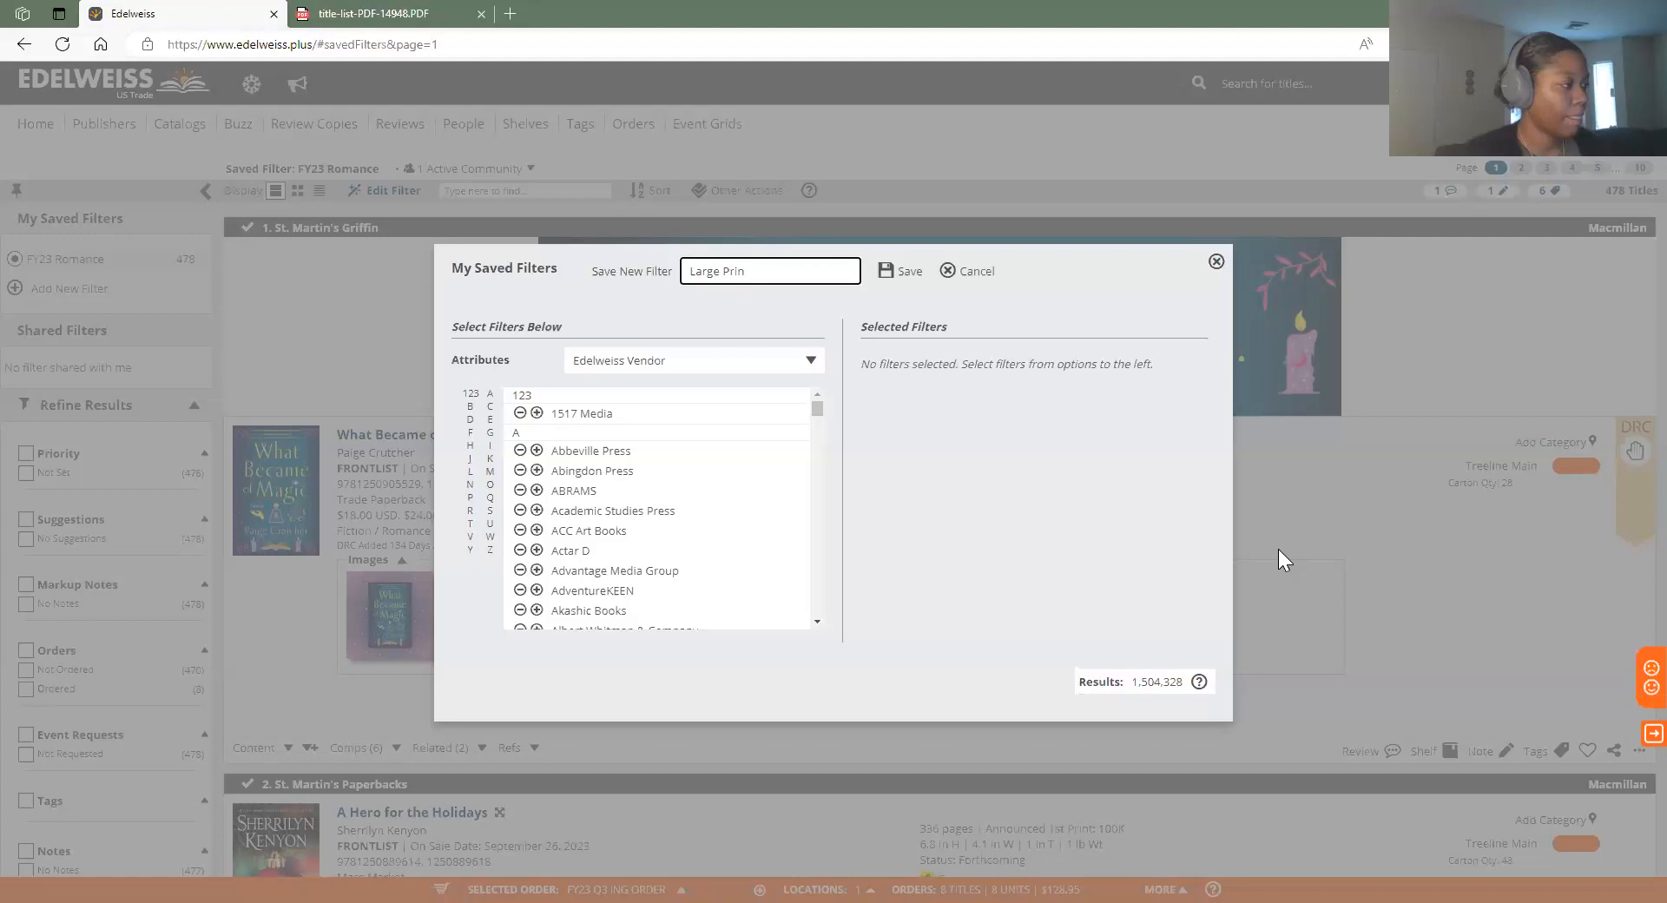
{"action": "type", "text": "t"}
{"action": "type", "text": "New"}
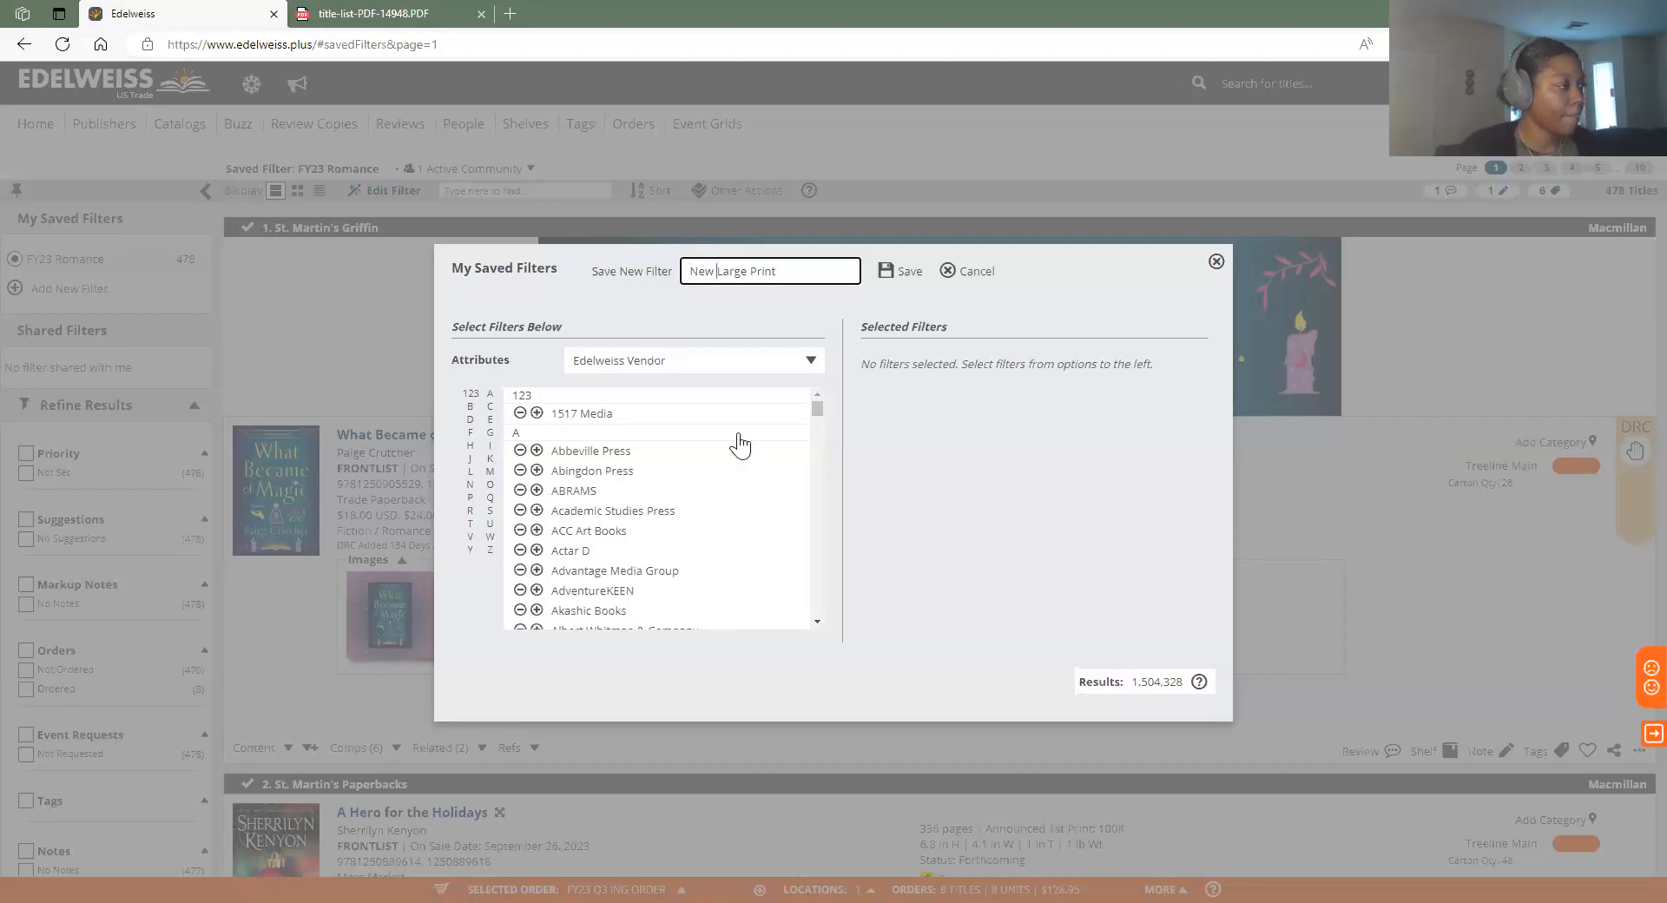
{"action": "left_click", "coordinate": [731, 337]}
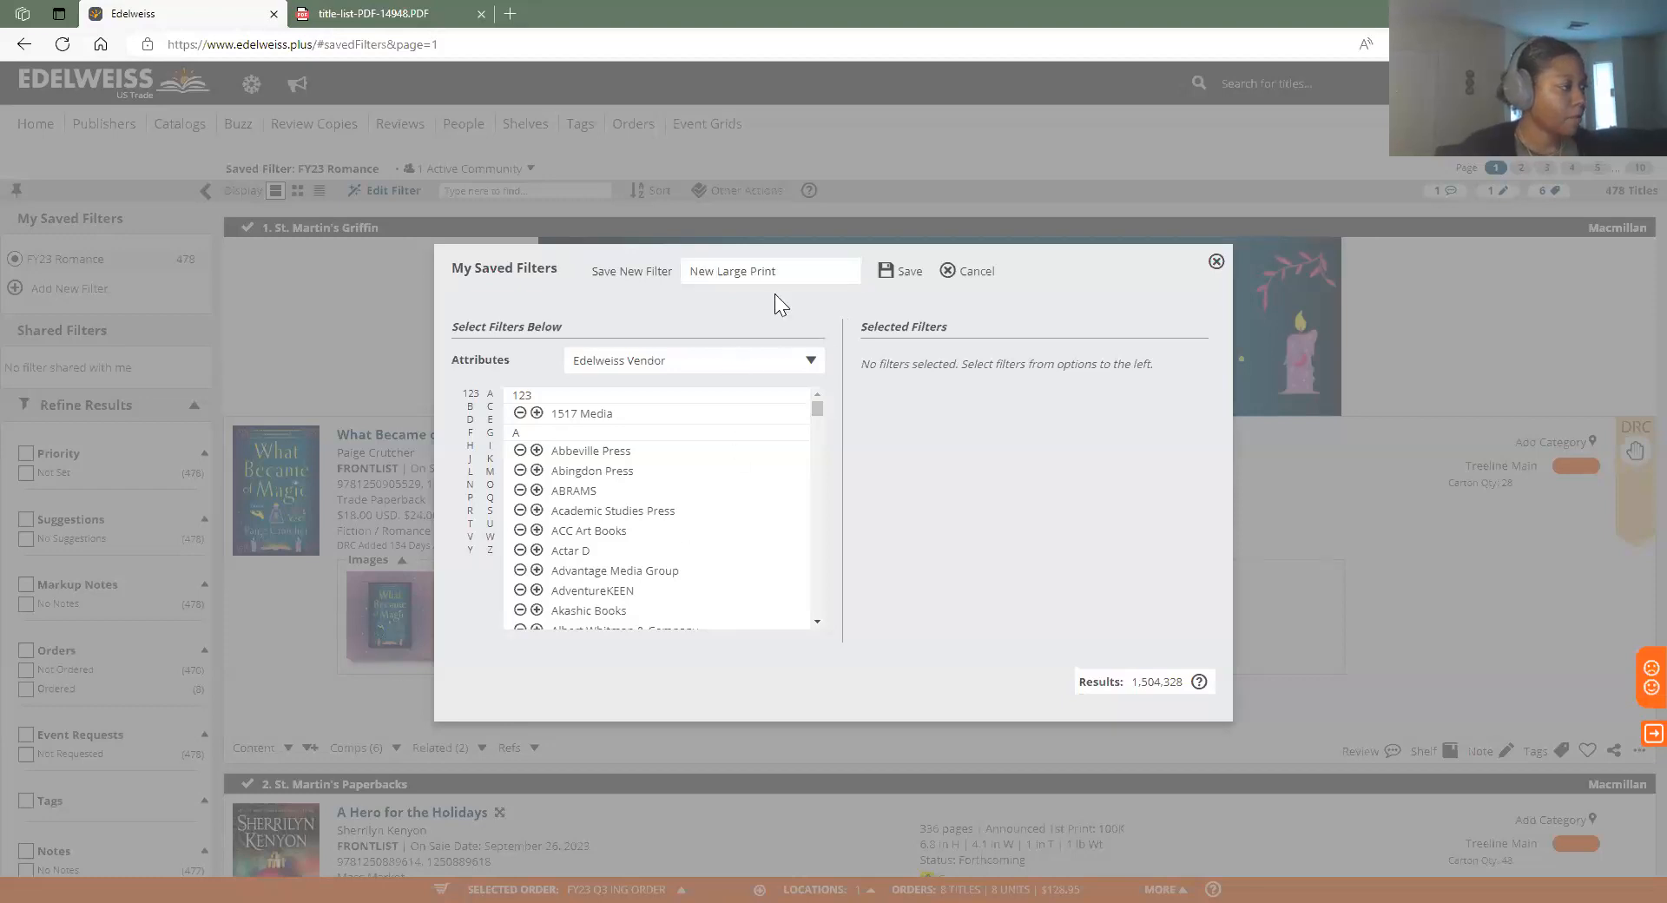
Review the options in the Attributes dropdown
{"action": "left_click", "coordinate": [795, 372]}
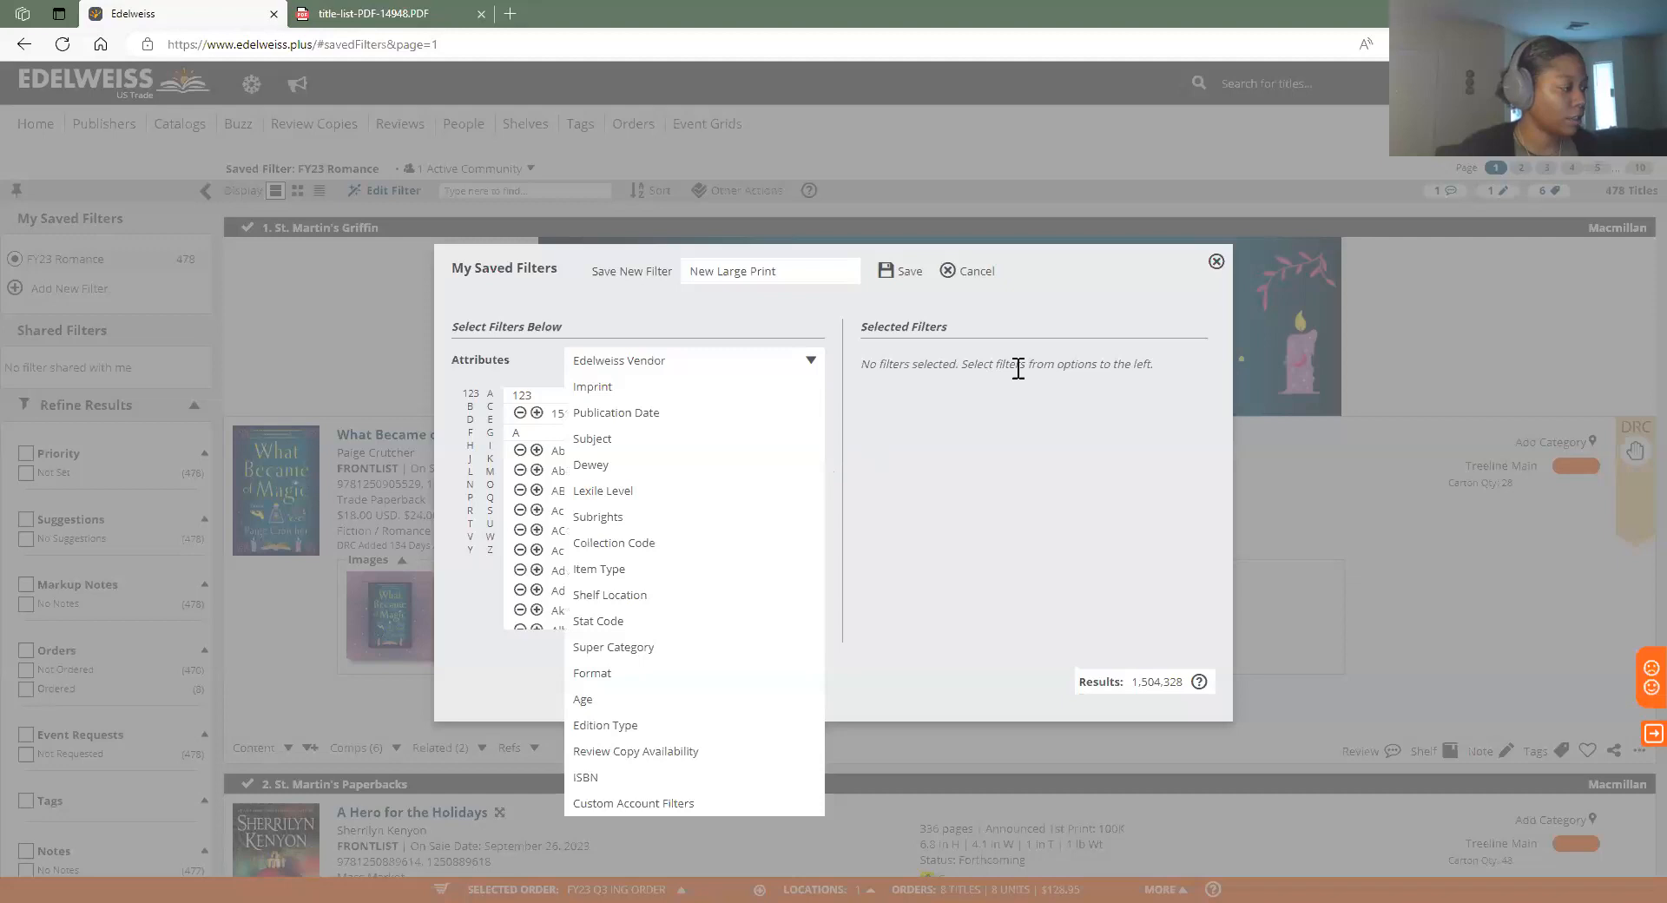
{"action": "left_click", "coordinate": [811, 363]}
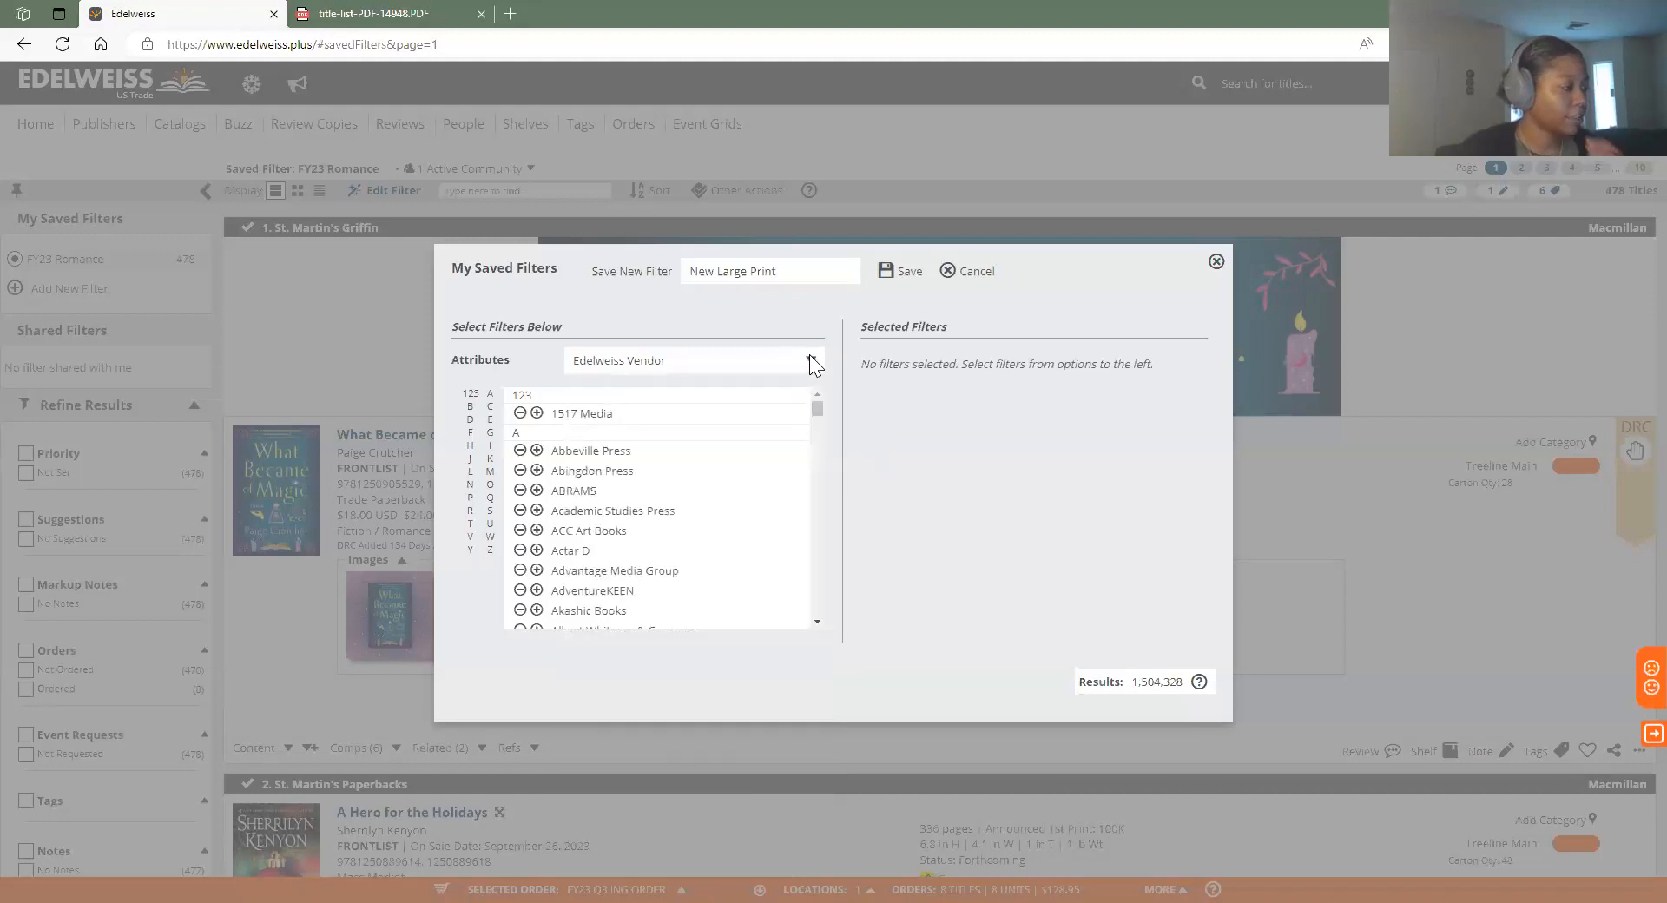
{"action": "left_click", "coordinate": [806, 365]}
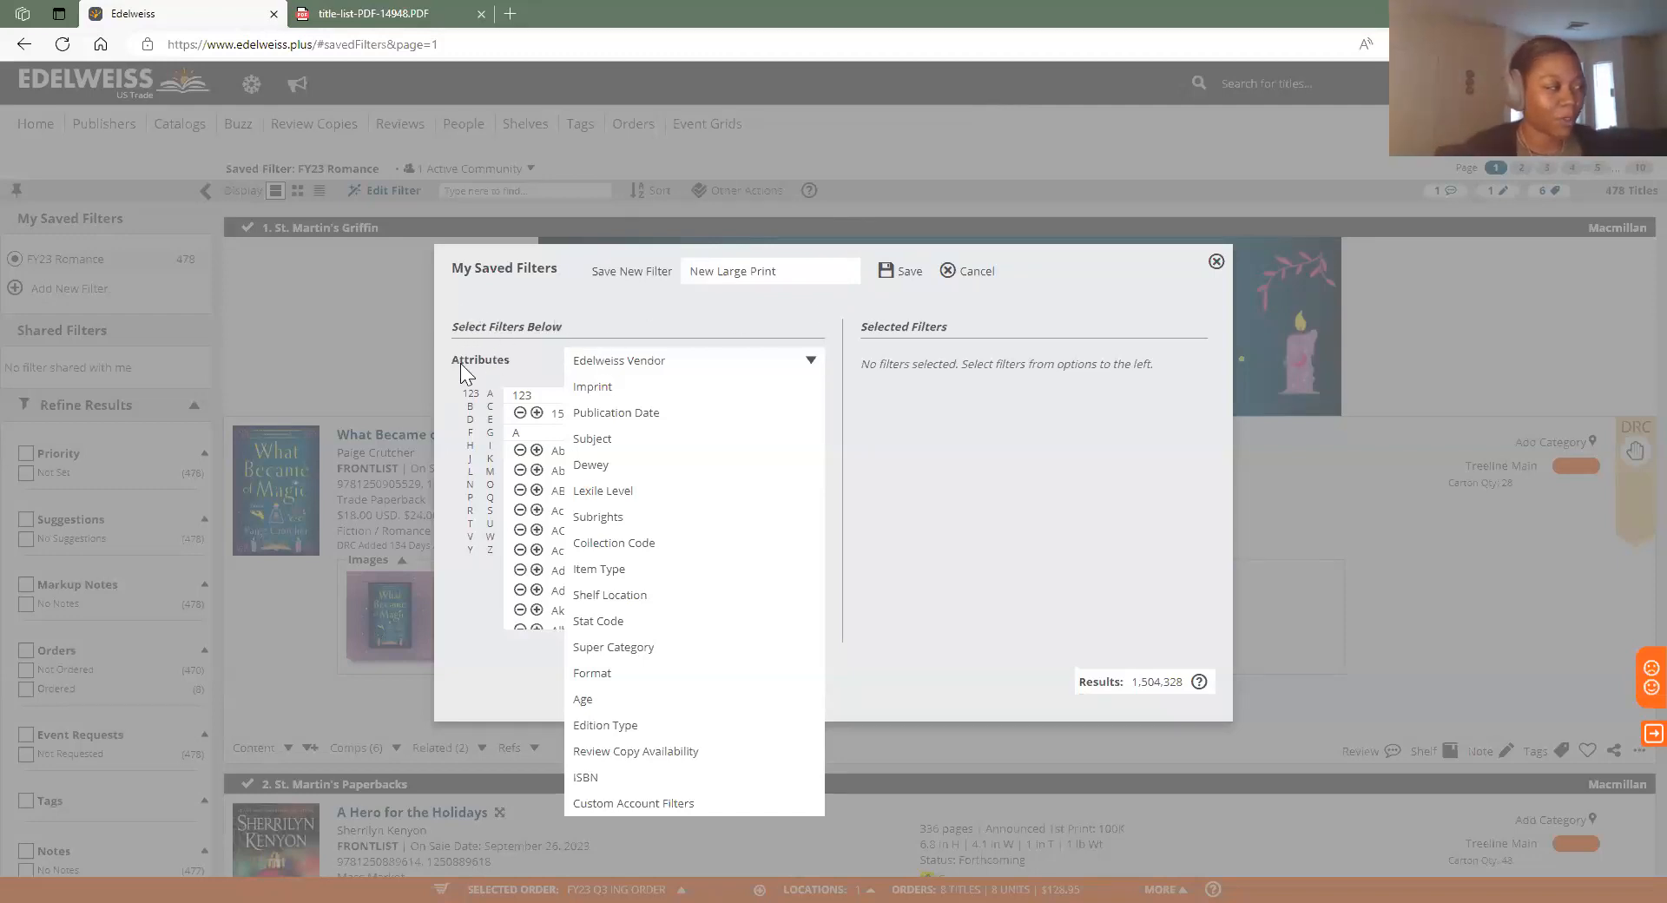
{"action": "left_click", "coordinate": [808, 364]}
{"action": "left_click", "coordinate": [807, 366]}
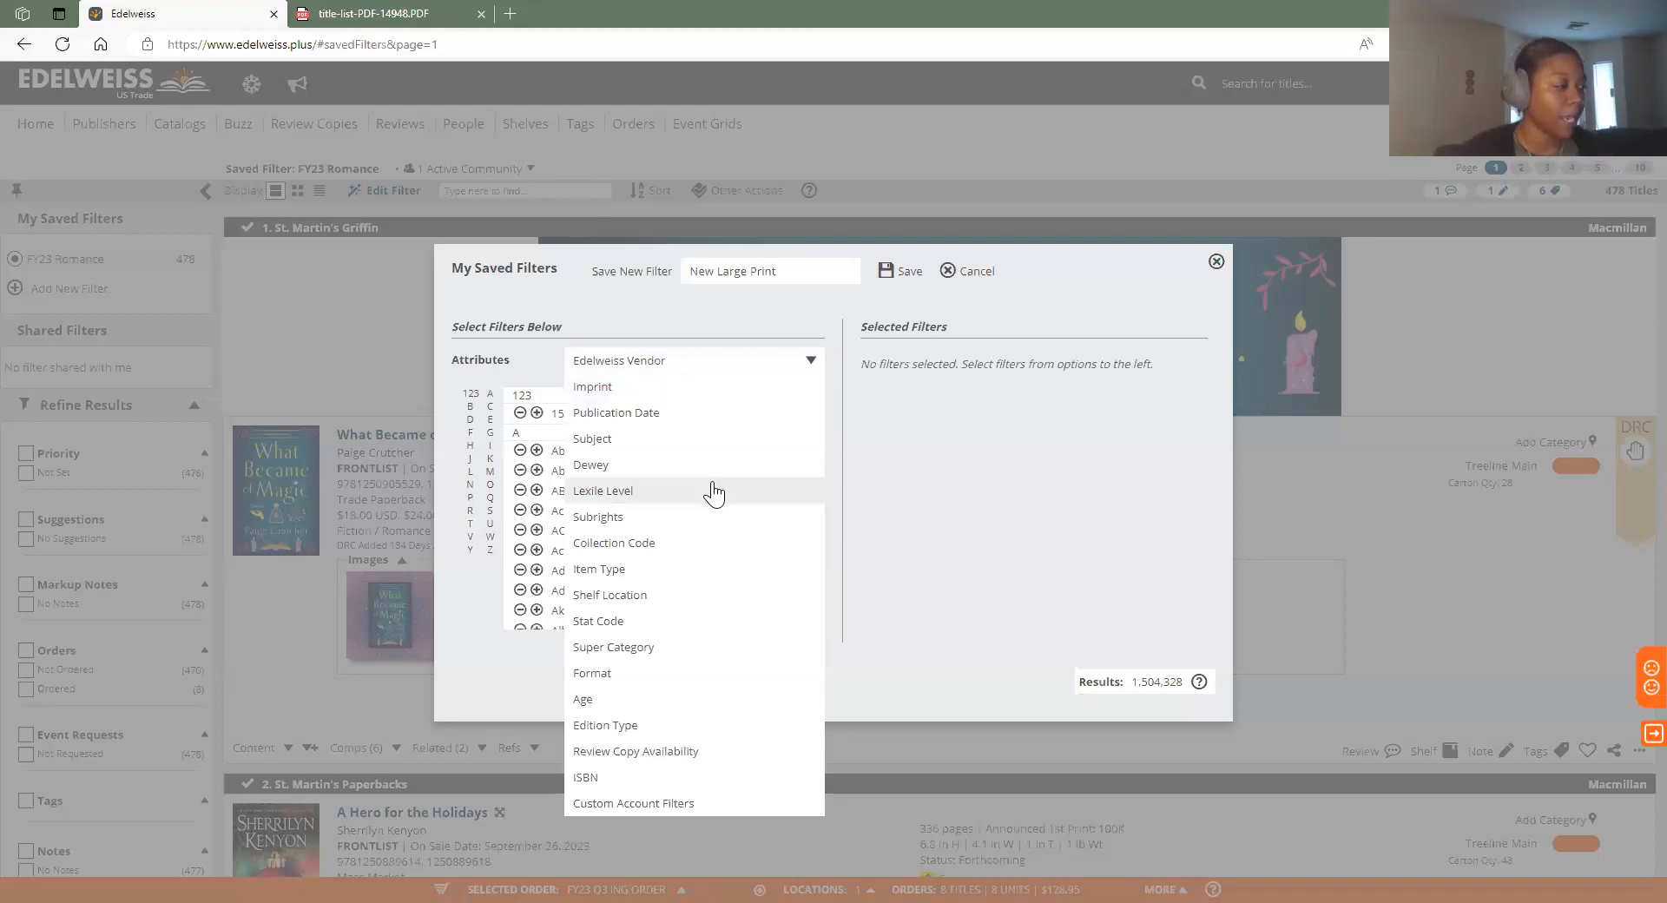
{"action": "left_click", "coordinate": [689, 671]}
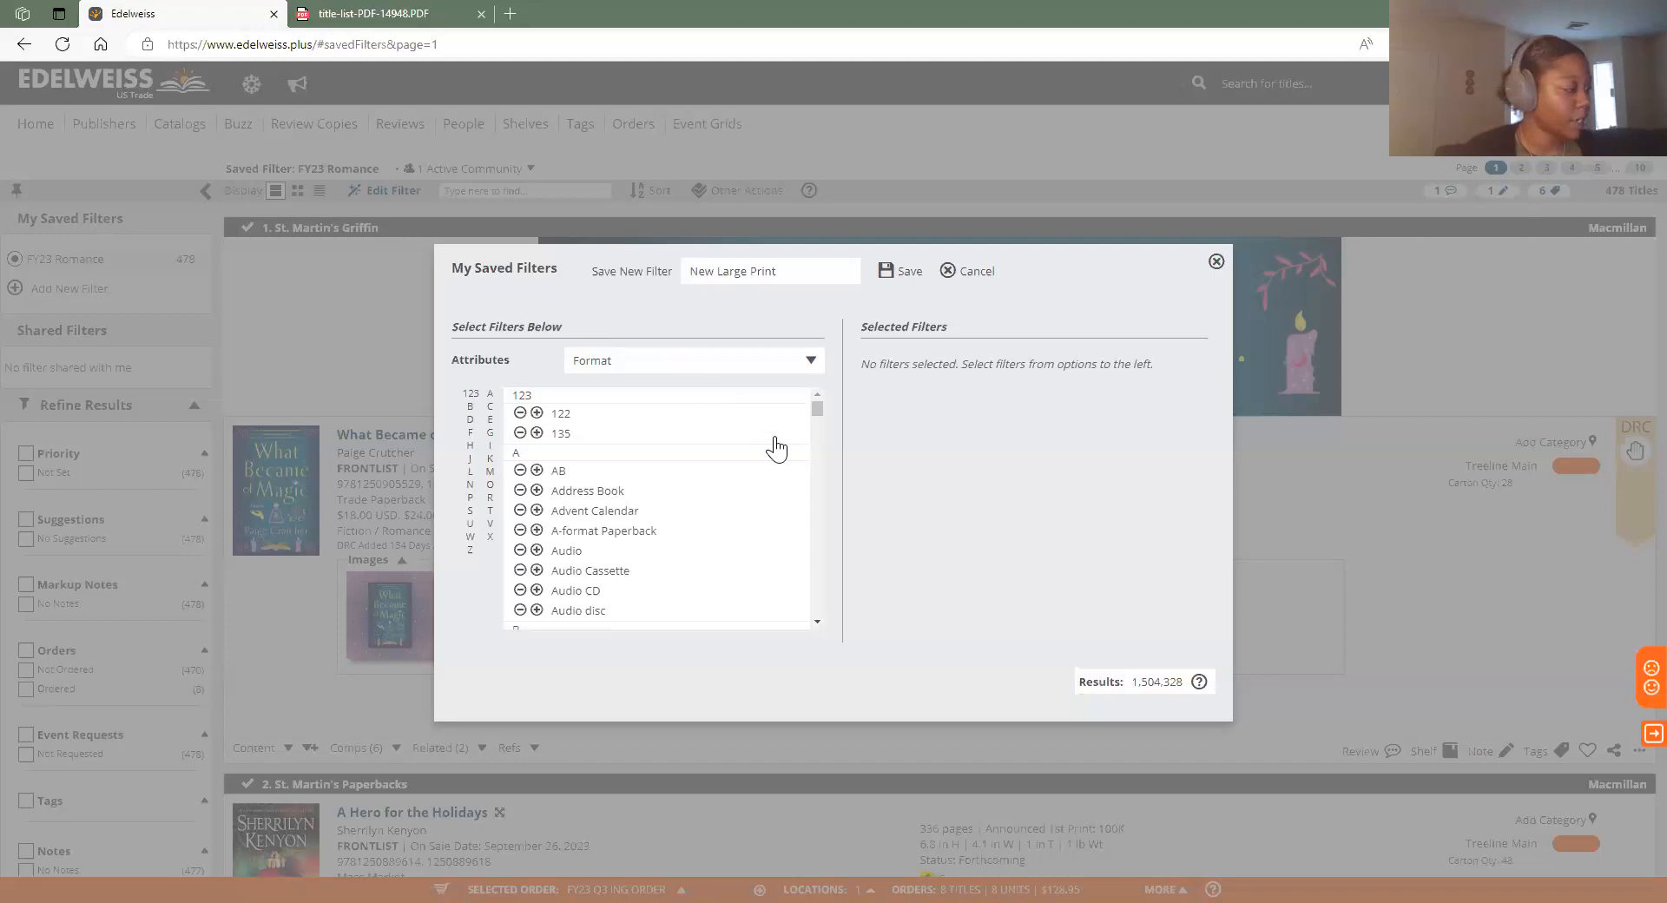
{"action": "scroll", "coordinate": [775, 449], "scroll_direction": "down", "scroll_amount": 5}
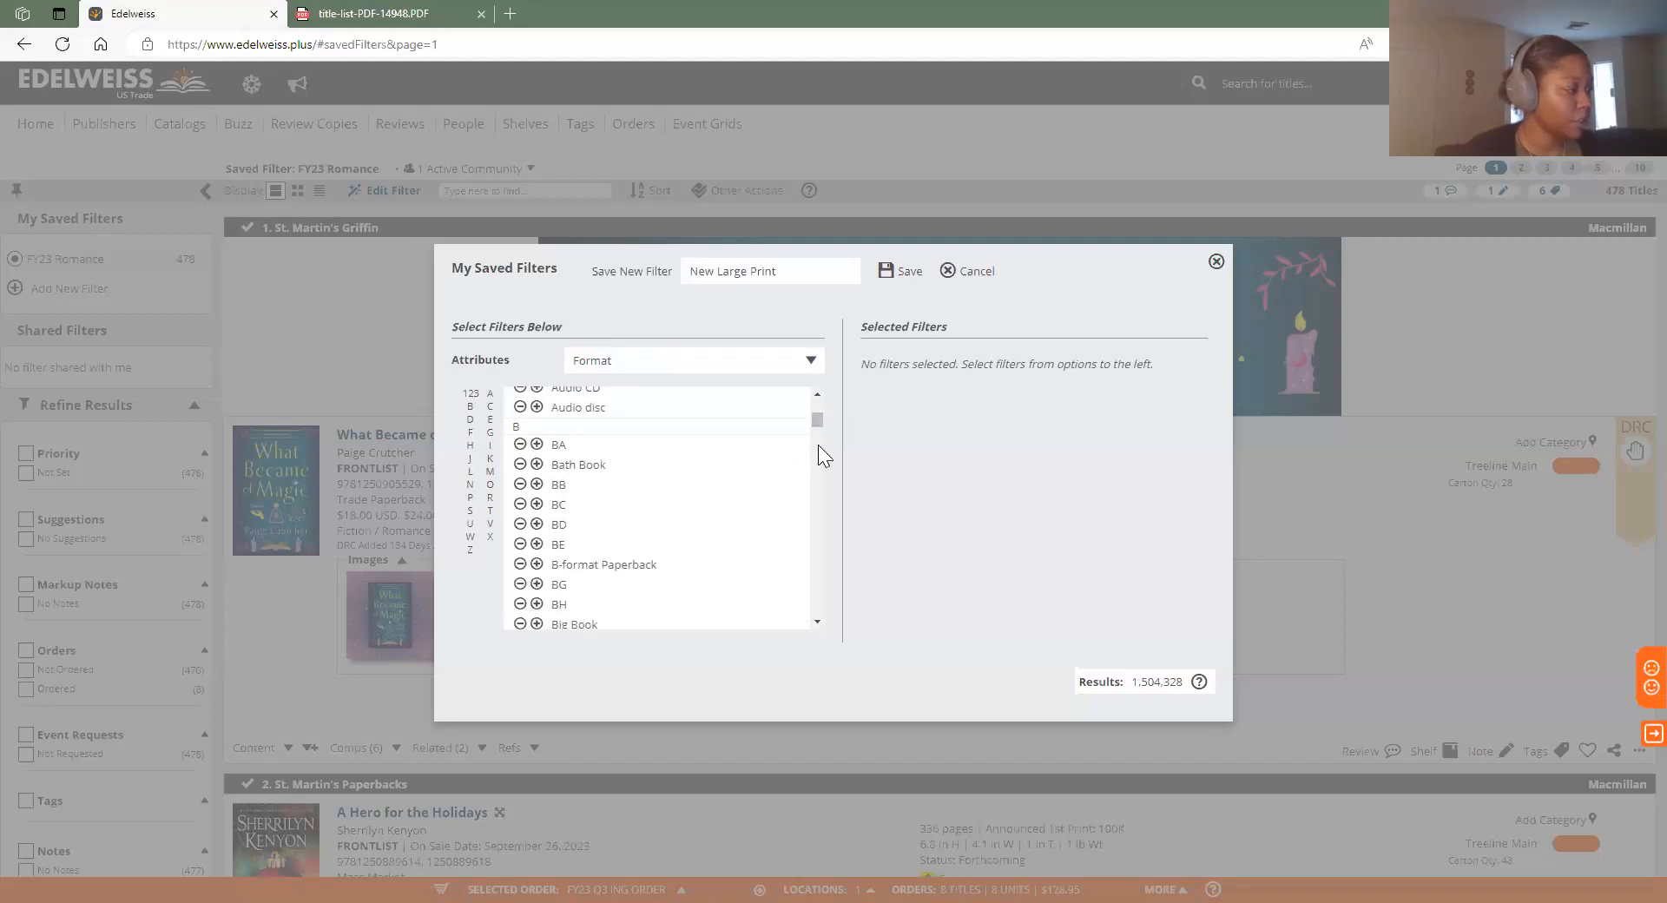
{"action": "scroll", "coordinate": [733, 487], "scroll_direction": "down", "scroll_amount": 6}
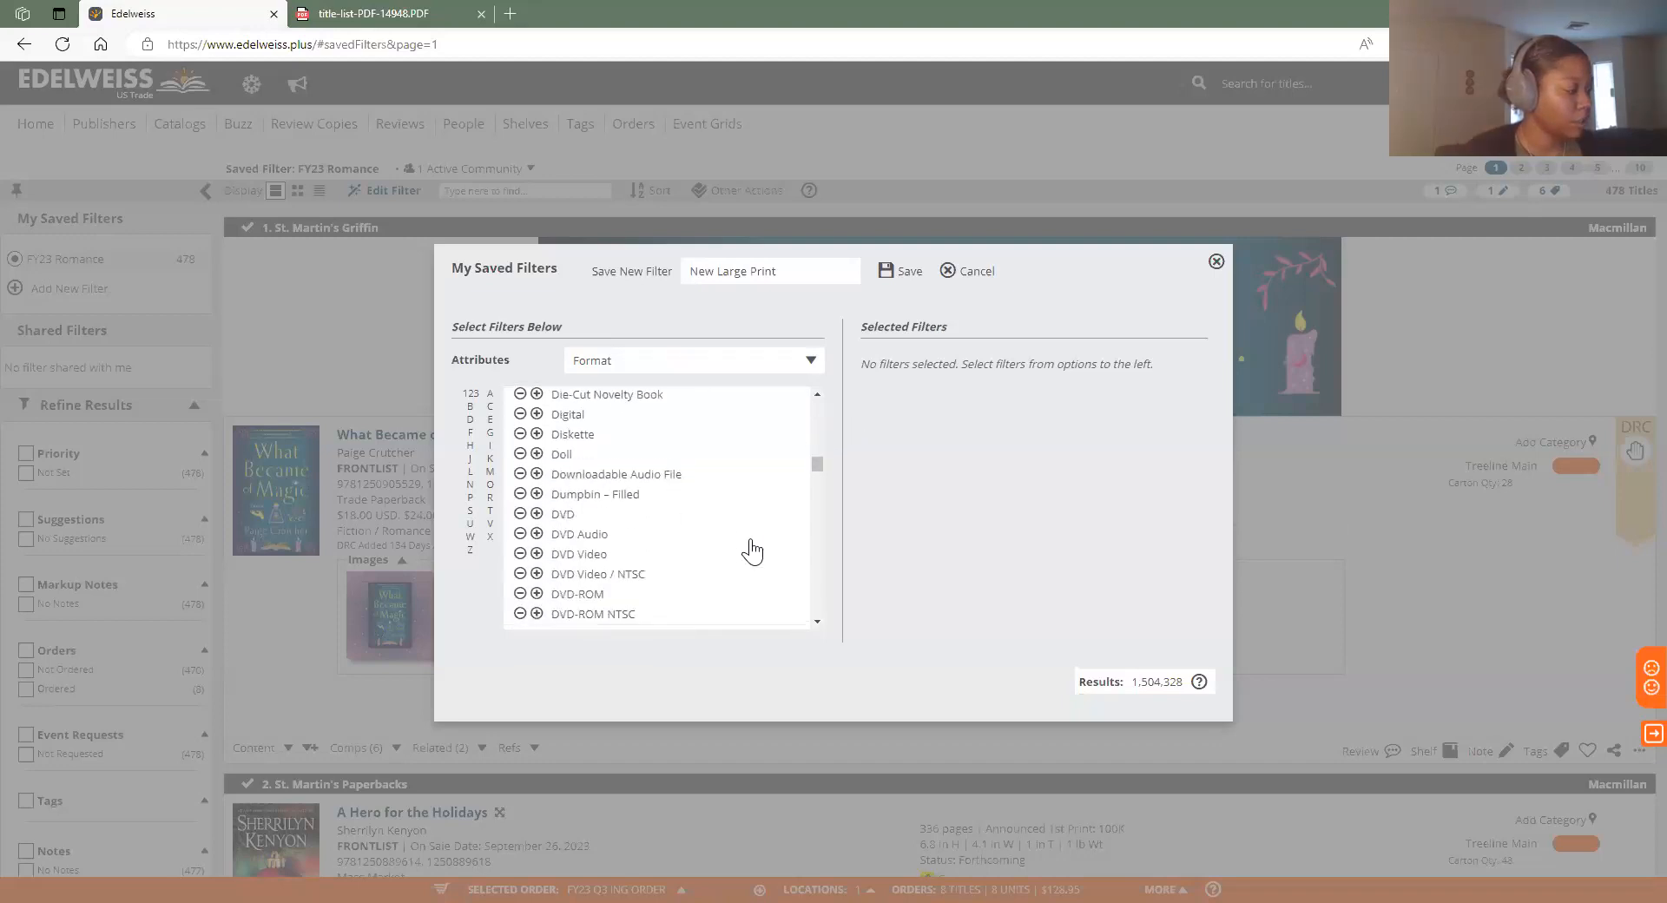
{"action": "scroll", "coordinate": [752, 550], "scroll_direction": "down", "scroll_amount": 3}
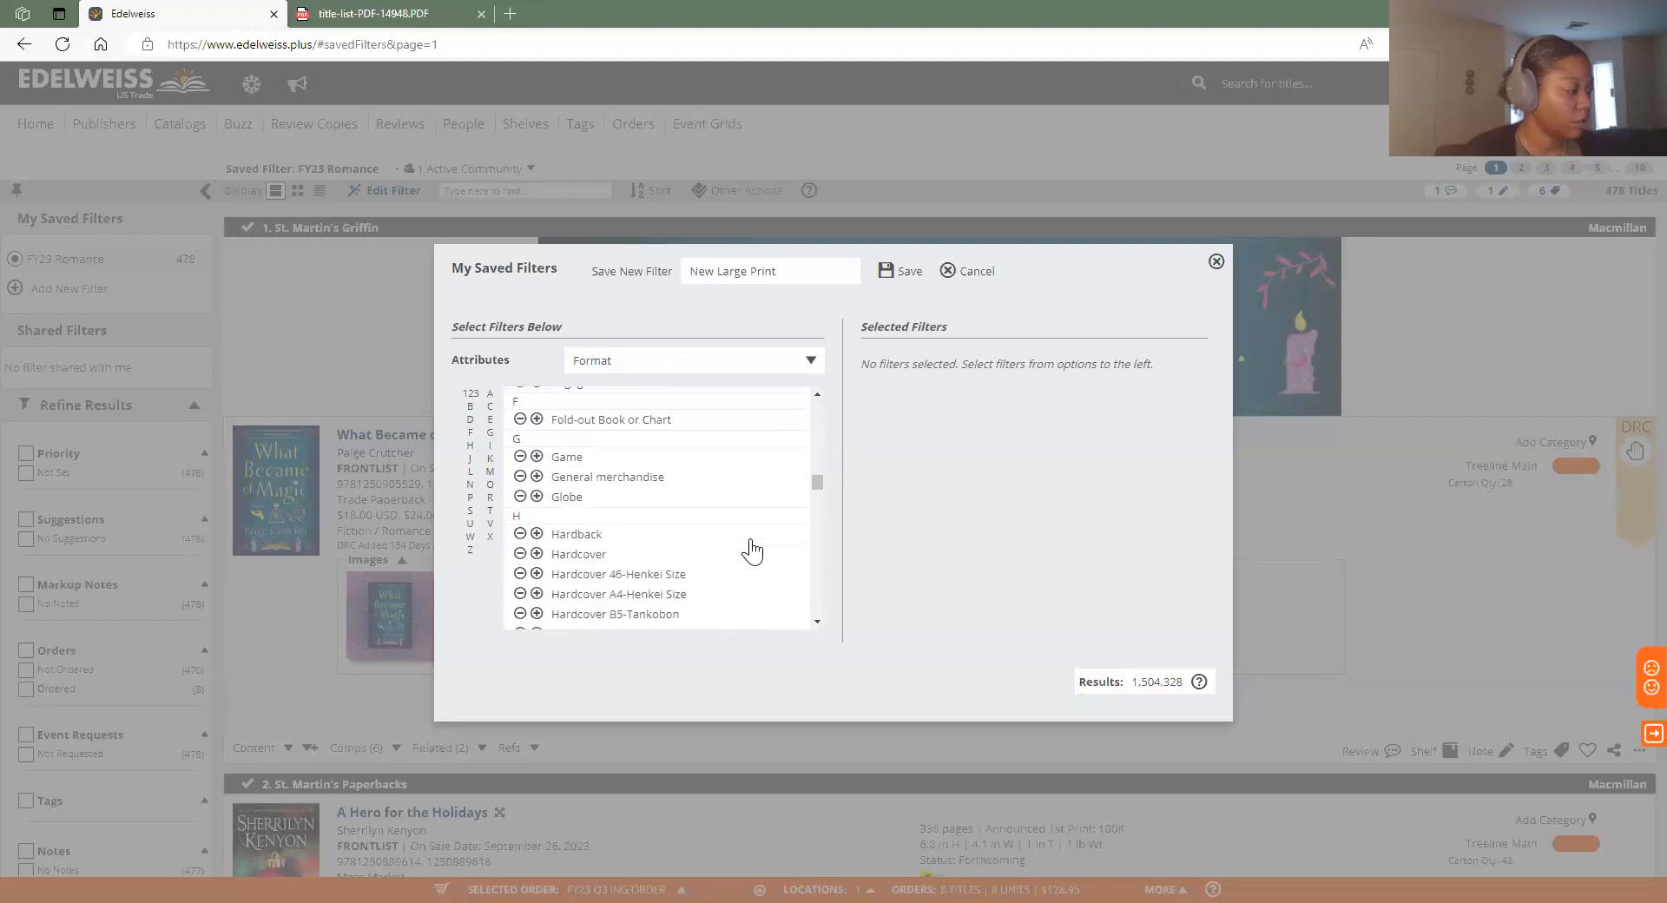
{"action": "scroll", "coordinate": [751, 550], "scroll_direction": "down", "scroll_amount": 3}
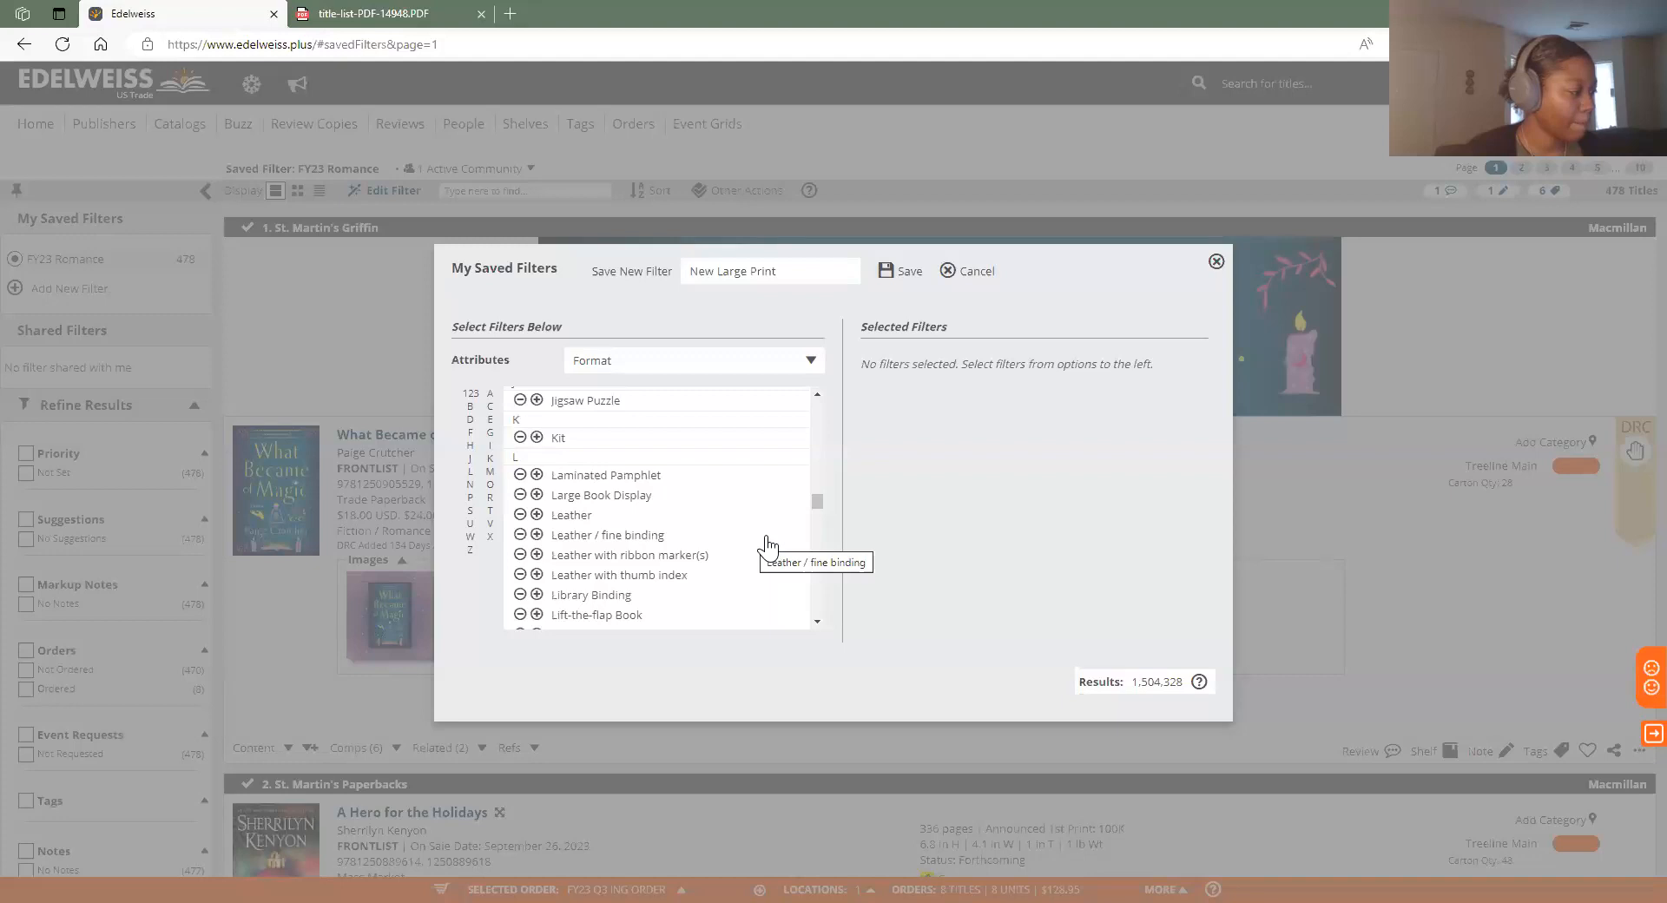
{"action": "scroll", "coordinate": [767, 545], "scroll_direction": "down", "scroll_amount": 2}
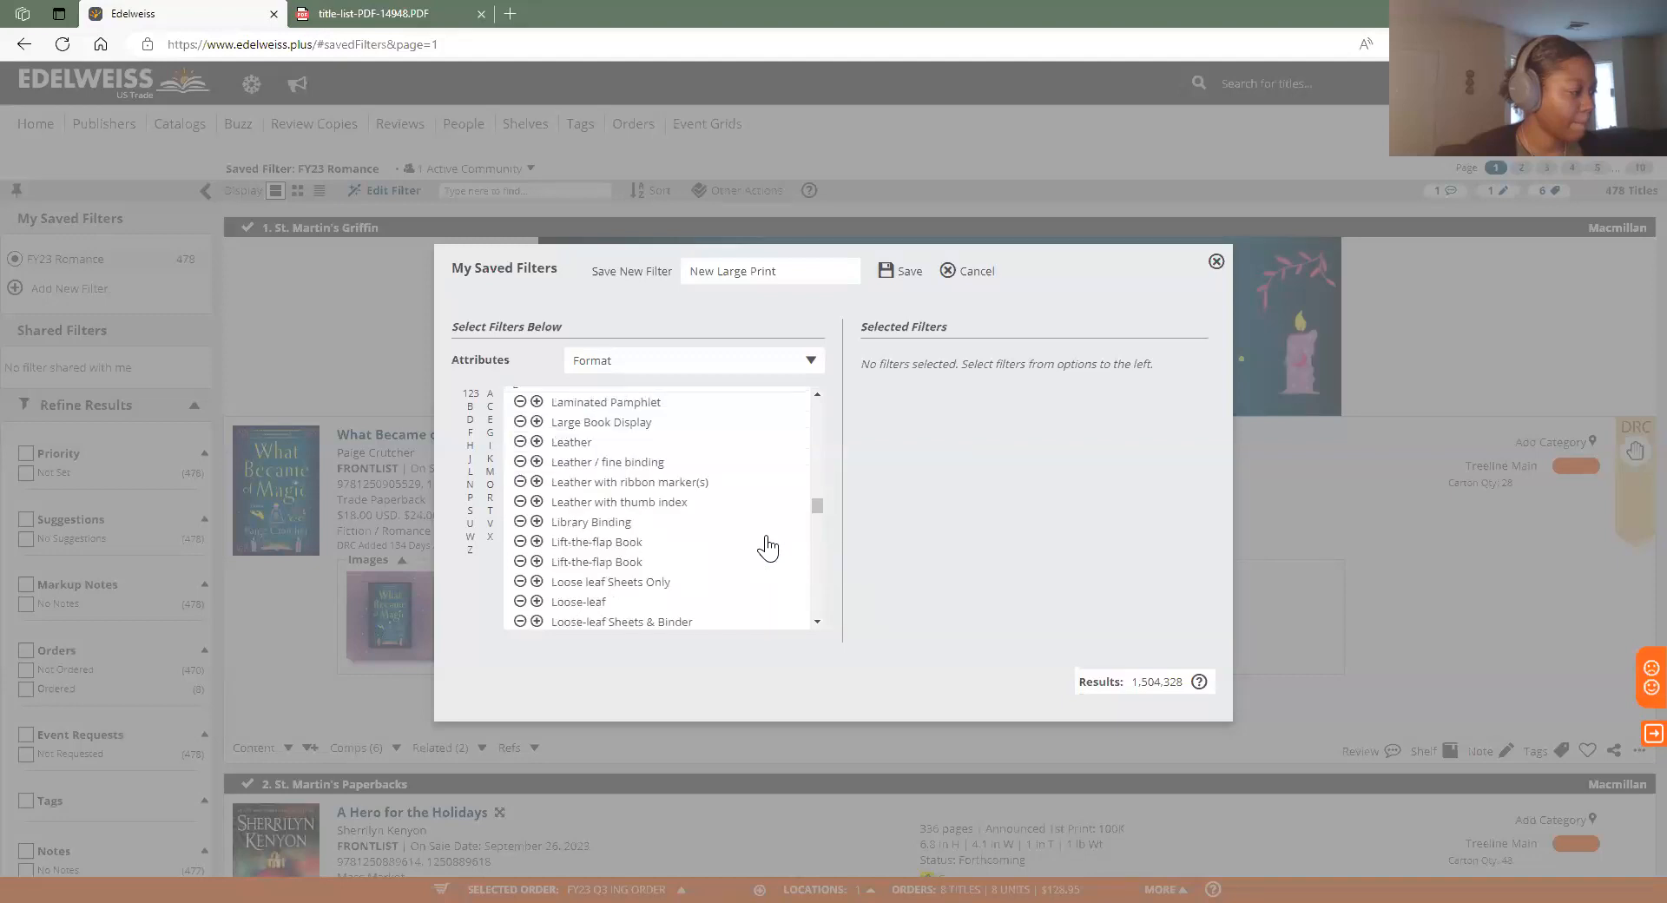
{"action": "scroll", "coordinate": [767, 548], "scroll_direction": "down", "scroll_amount": 2}
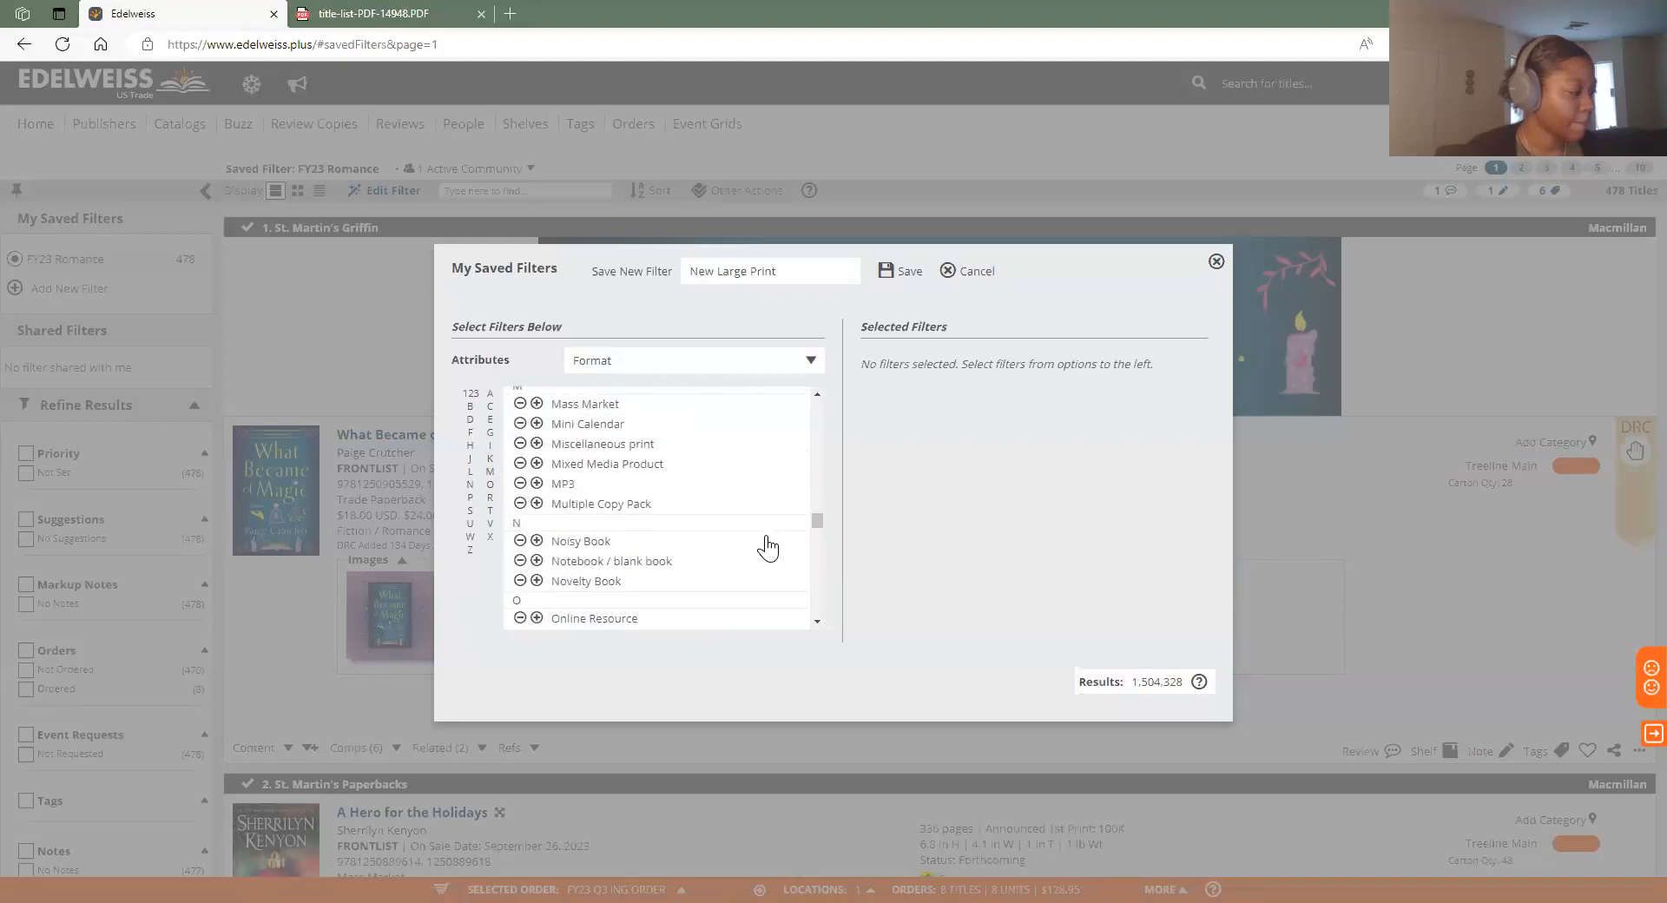
{"action": "scroll", "coordinate": [779, 593], "scroll_direction": "down", "scroll_amount": 4}
{"action": "scroll", "coordinate": [784, 601], "scroll_direction": "down", "scroll_amount": 6}
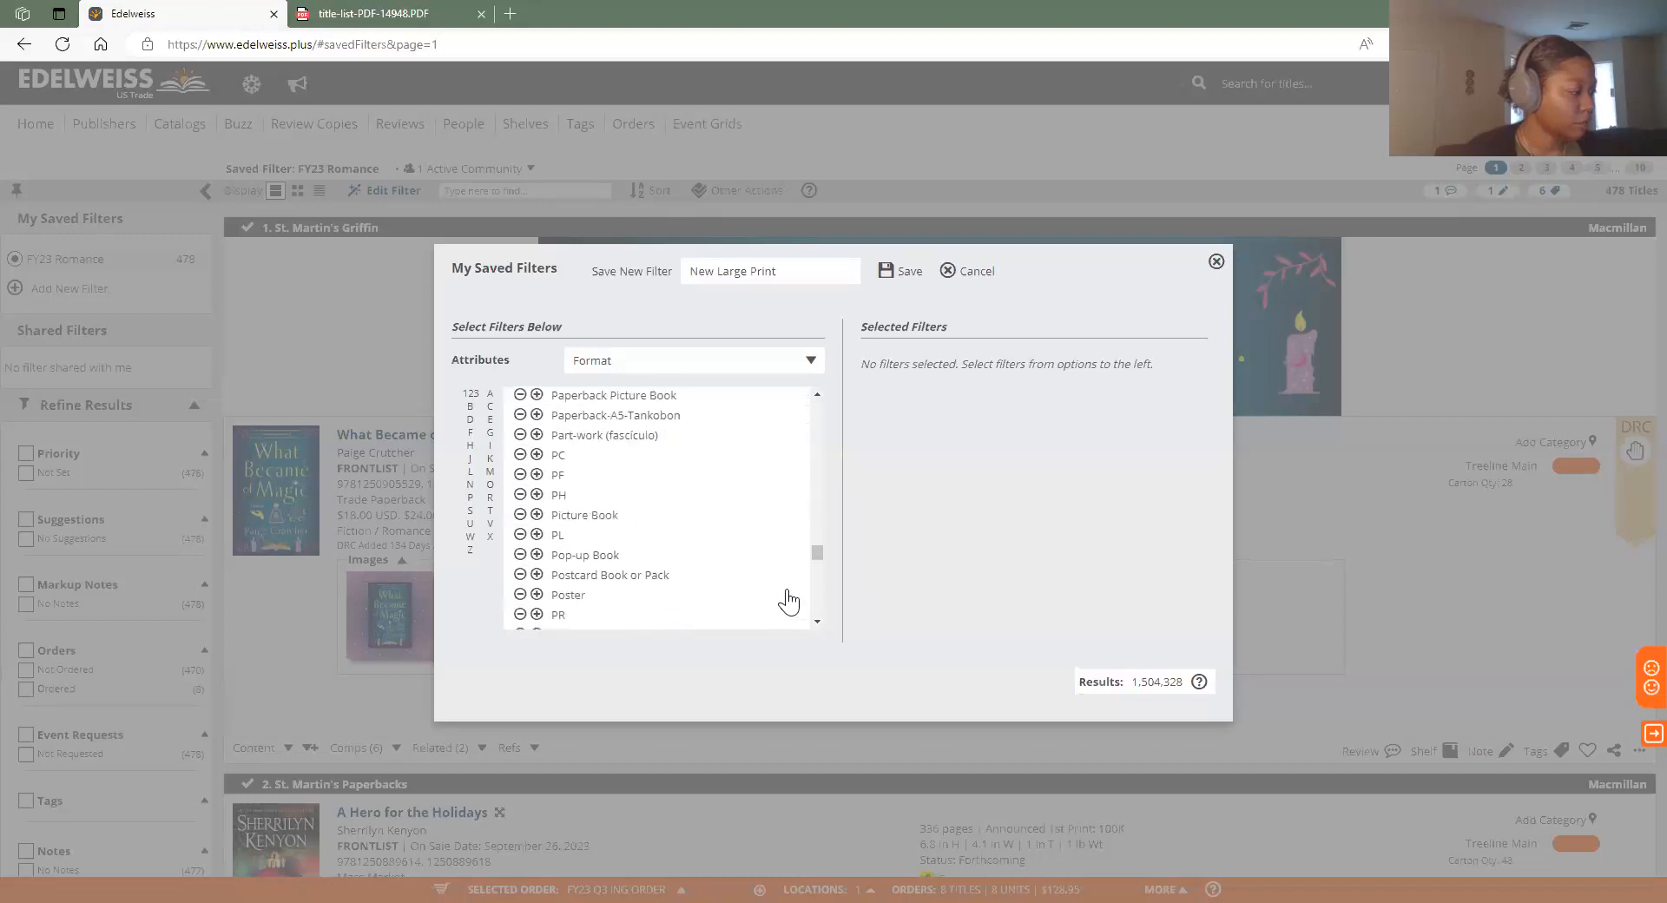
{"action": "scroll", "coordinate": [787, 601], "scroll_direction": "down", "scroll_amount": 6}
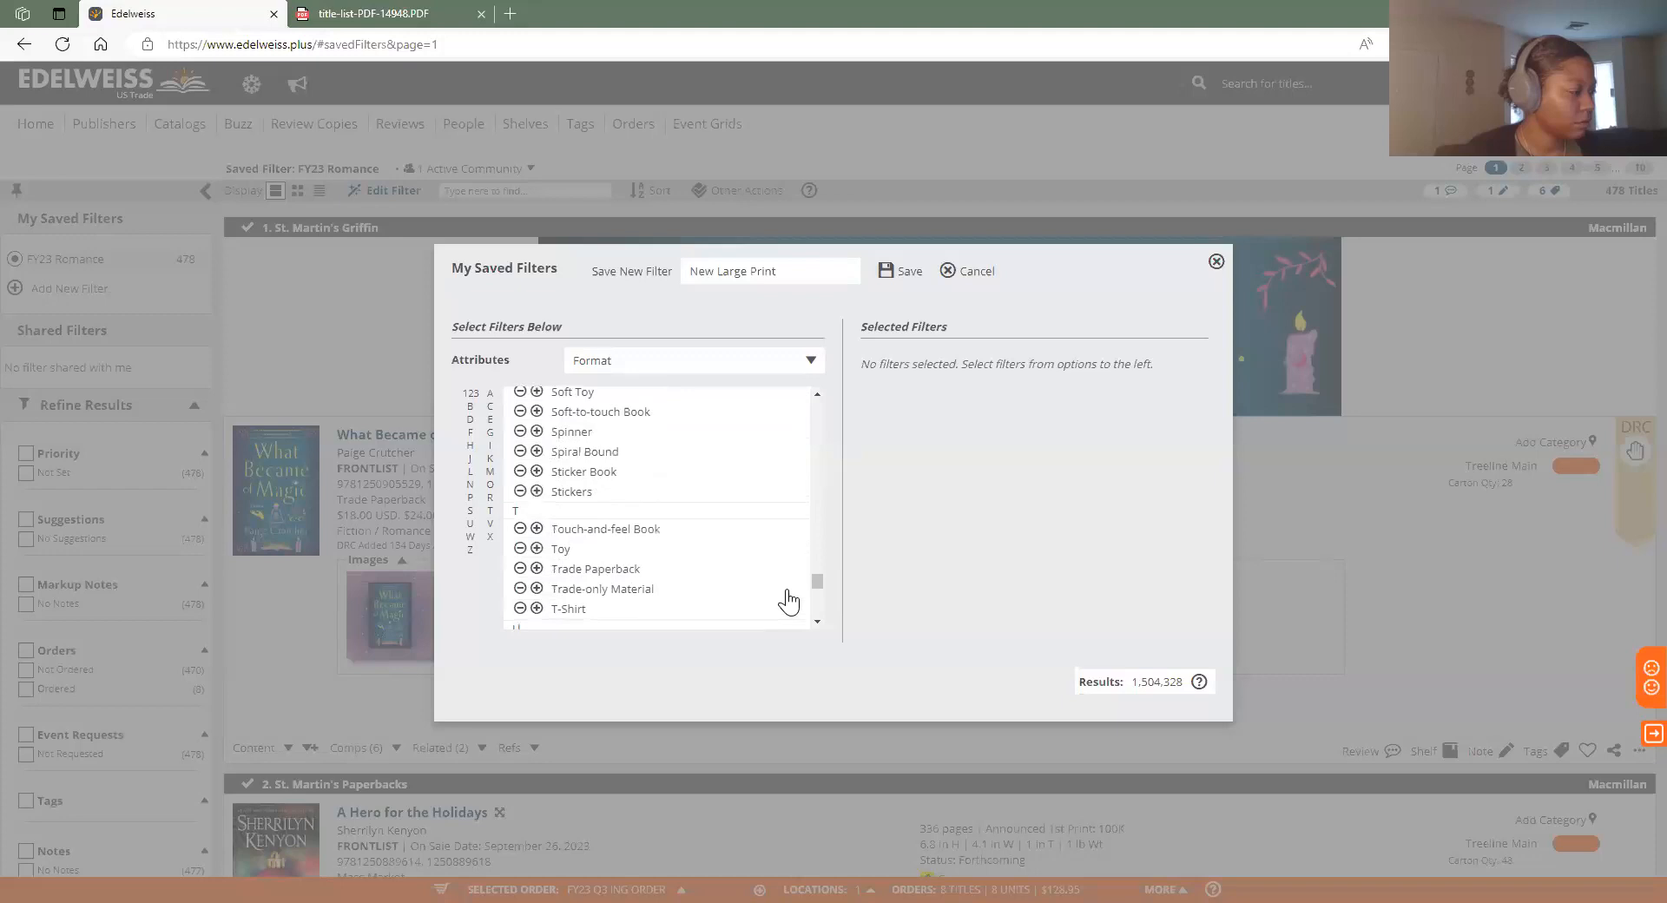
{"action": "scroll", "coordinate": [787, 601], "scroll_direction": "down", "scroll_amount": 5}
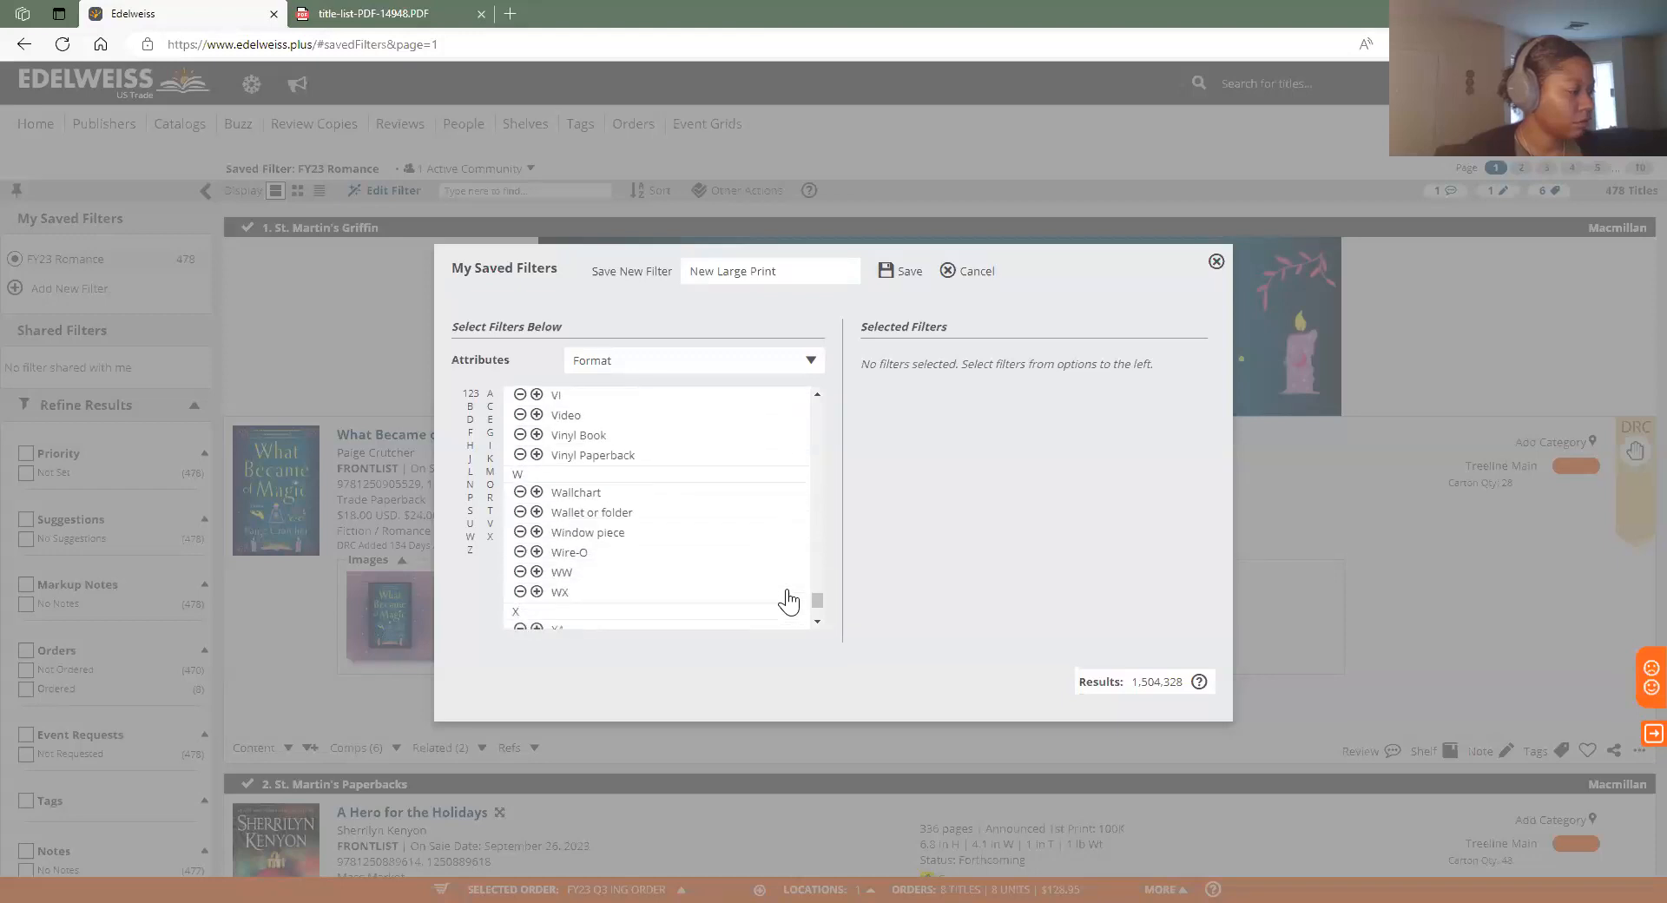
{"action": "scroll", "coordinate": [817, 561], "scroll_direction": "up", "scroll_amount": 10}
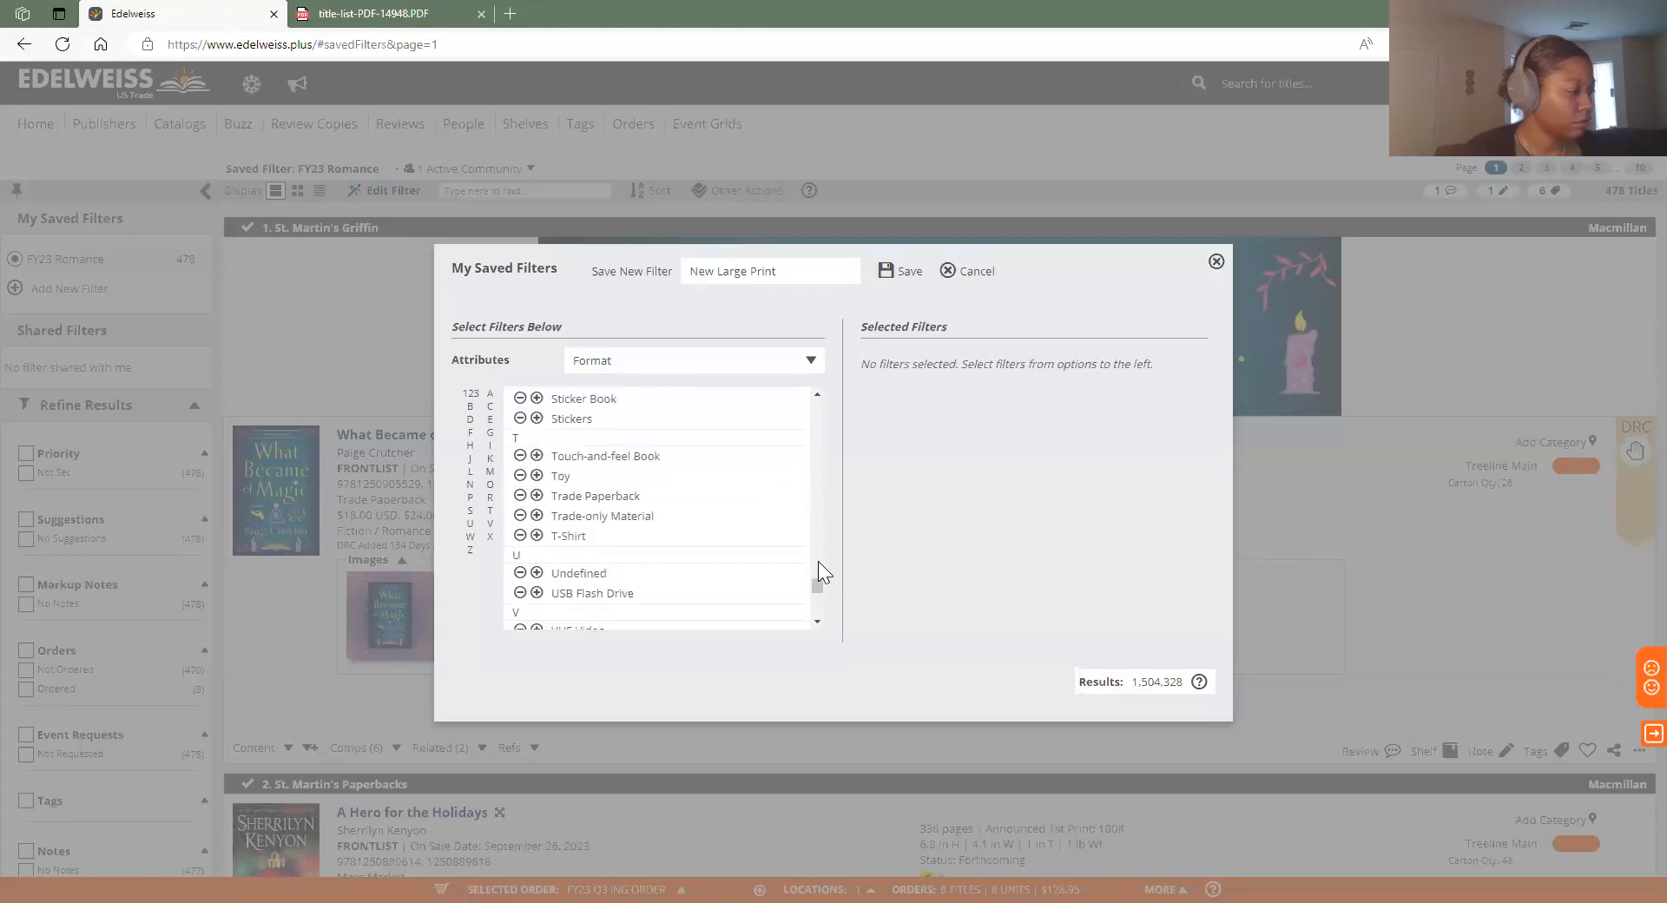
{"action": "scroll", "coordinate": [733, 556], "scroll_direction": "up", "scroll_amount": 8}
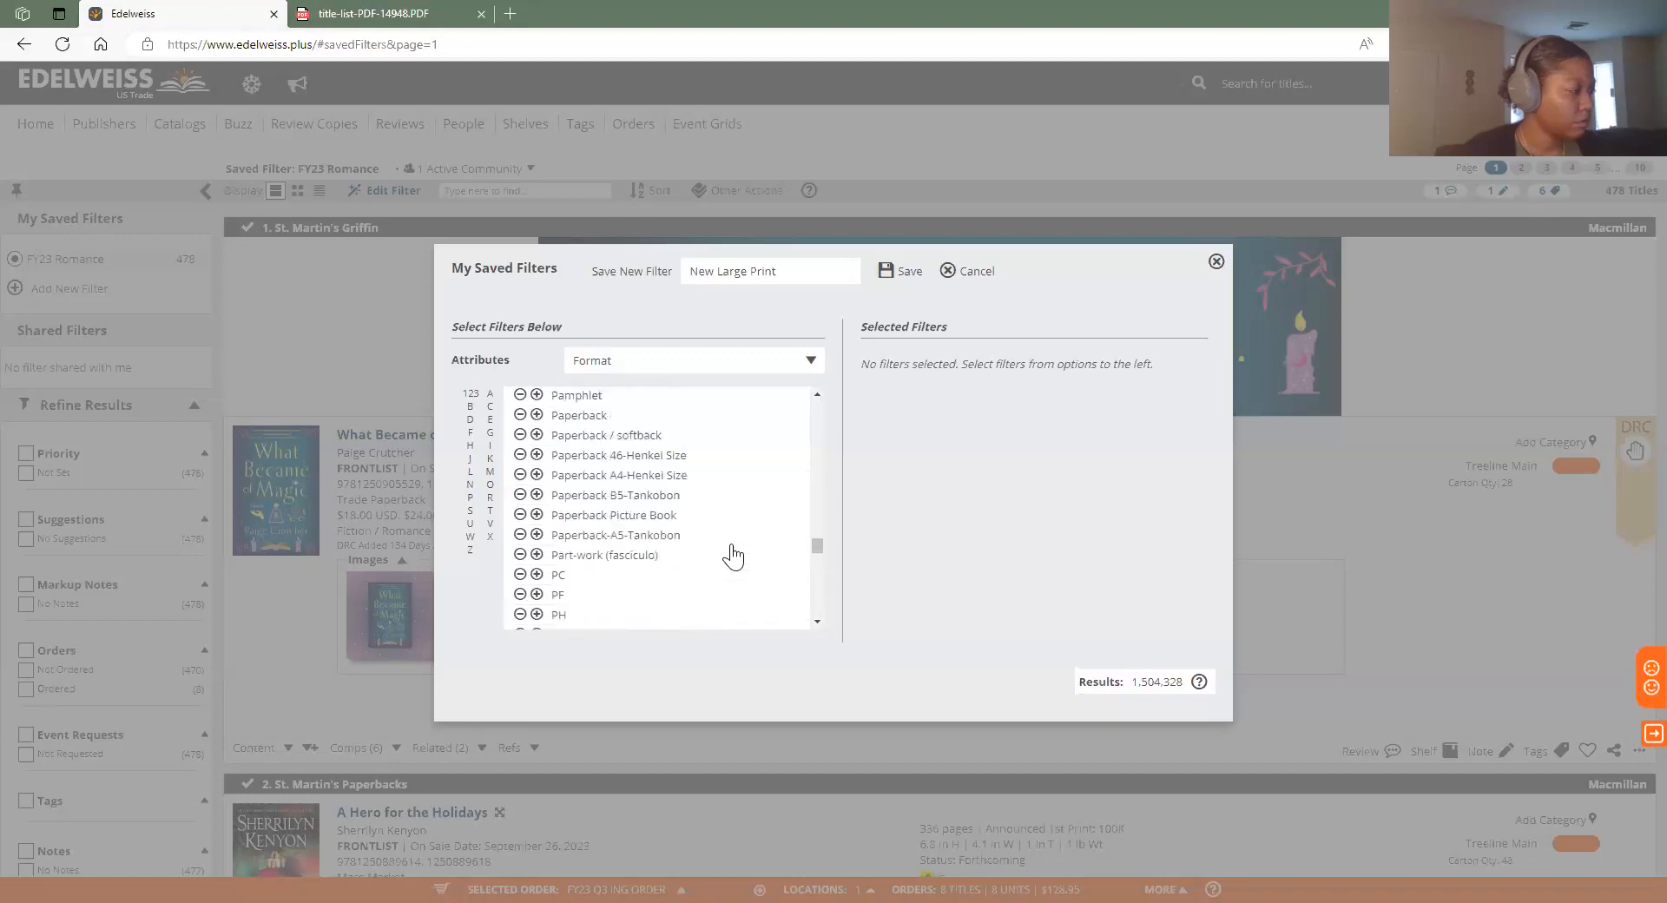
{"action": "scroll", "coordinate": [734, 556], "scroll_direction": "up", "scroll_amount": 10}
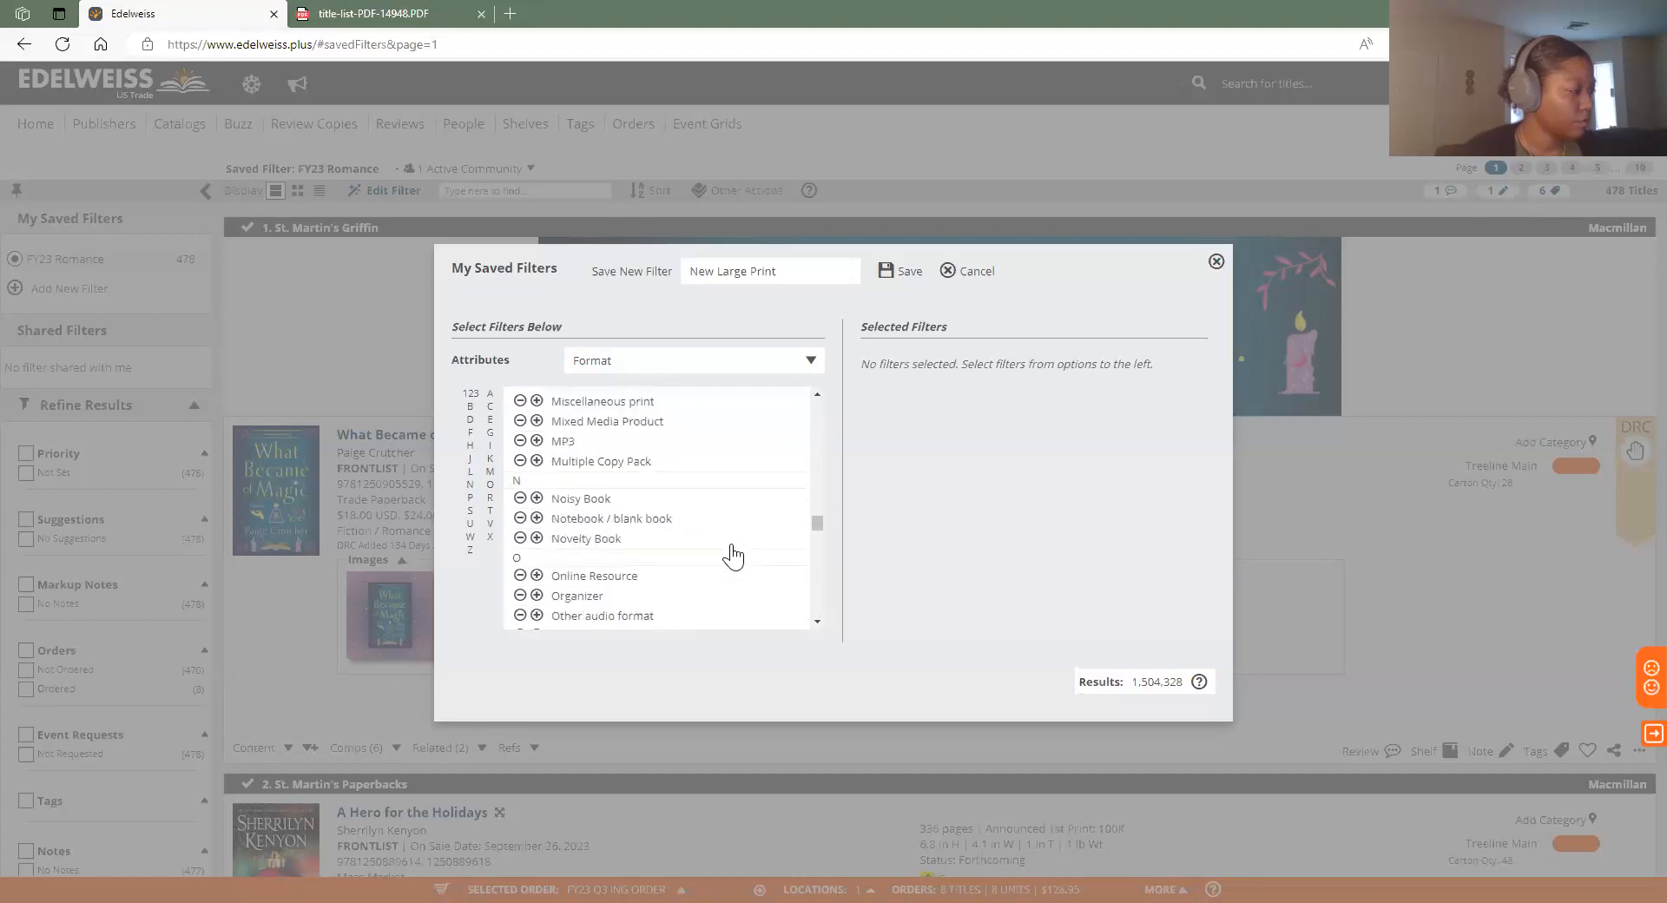
{"action": "scroll", "coordinate": [763, 554], "scroll_direction": "up", "scroll_amount": 1}
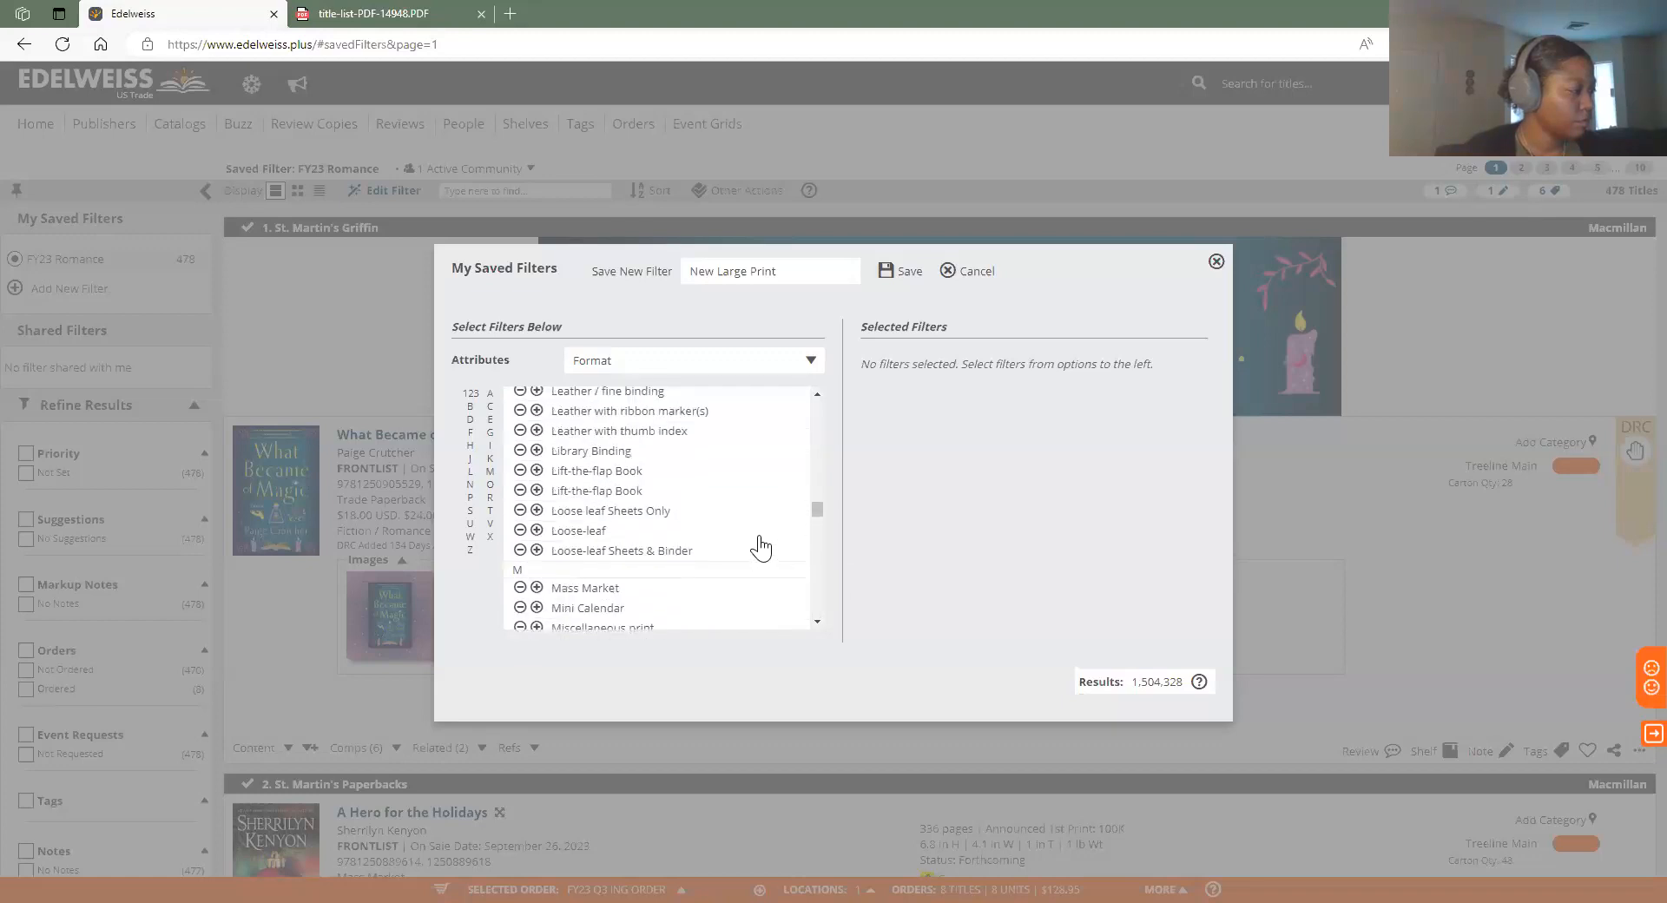
{"action": "scroll", "coordinate": [758, 547], "scroll_direction": "up", "scroll_amount": 3}
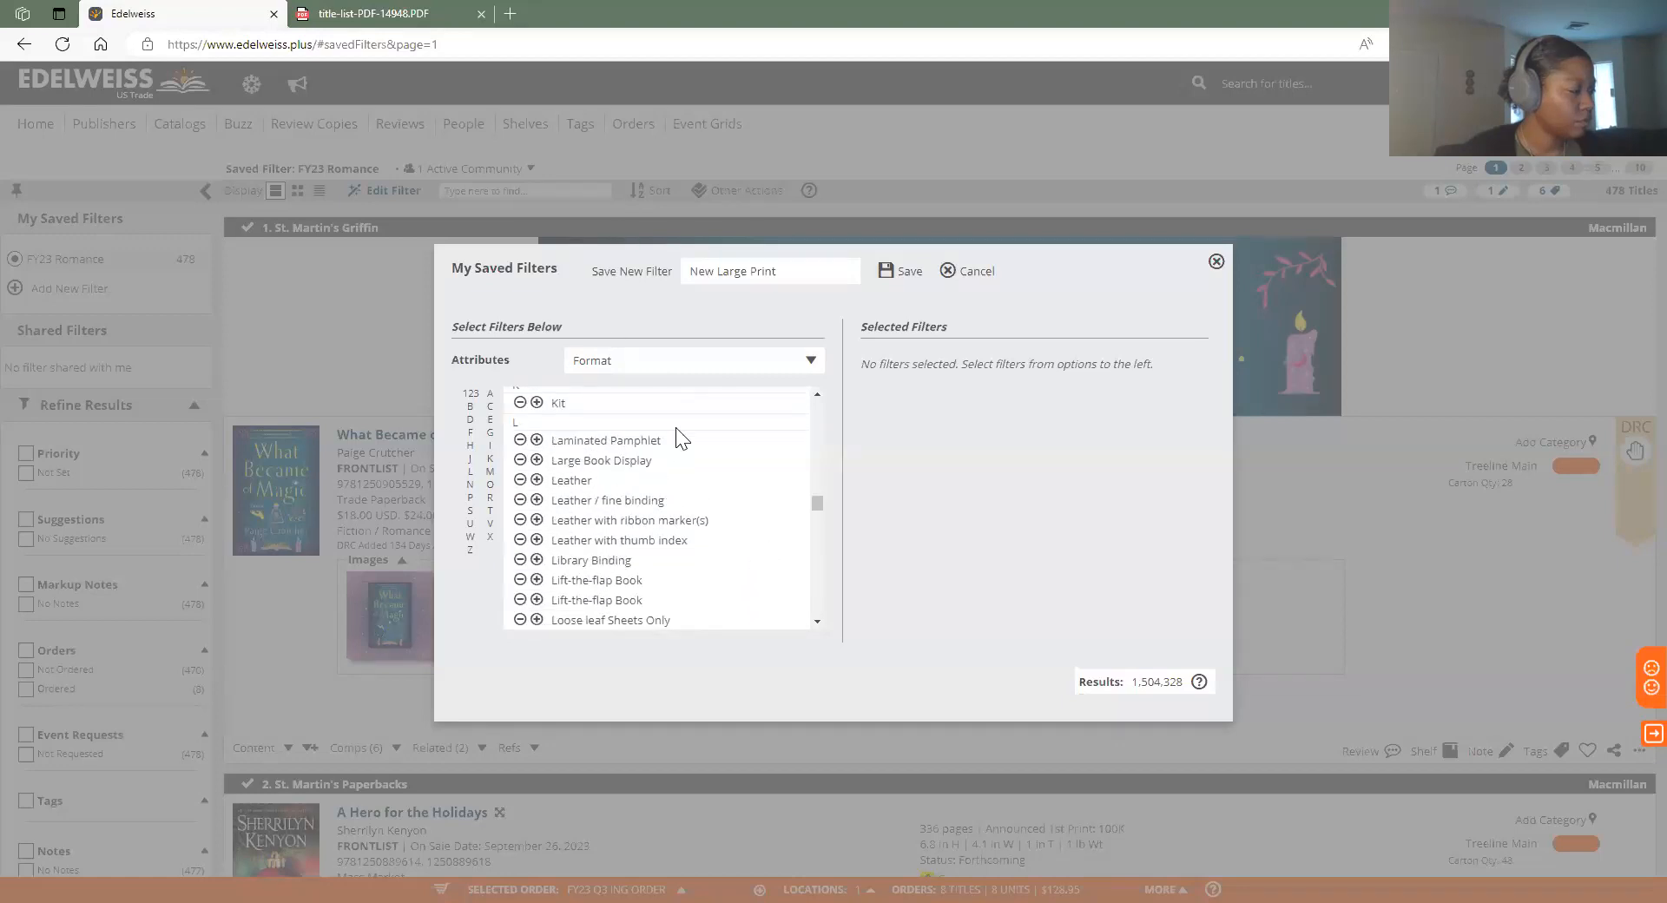
{"action": "scroll", "coordinate": [675, 430], "scroll_direction": "up", "scroll_amount": 8}
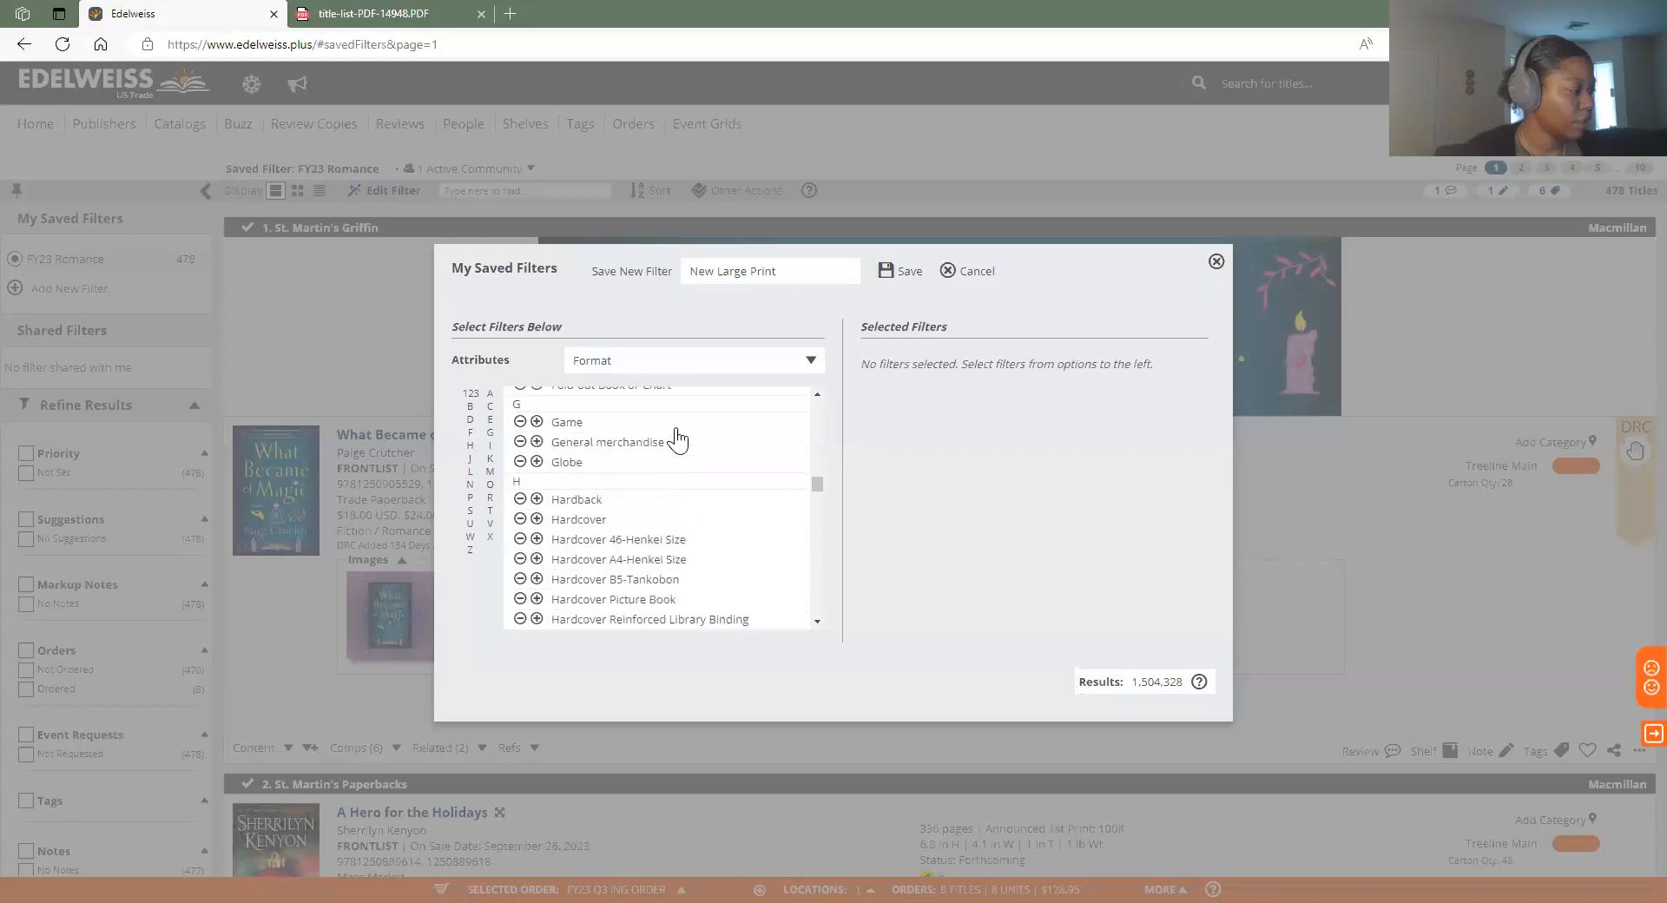
{"action": "scroll", "coordinate": [677, 441], "scroll_direction": "up", "scroll_amount": 3}
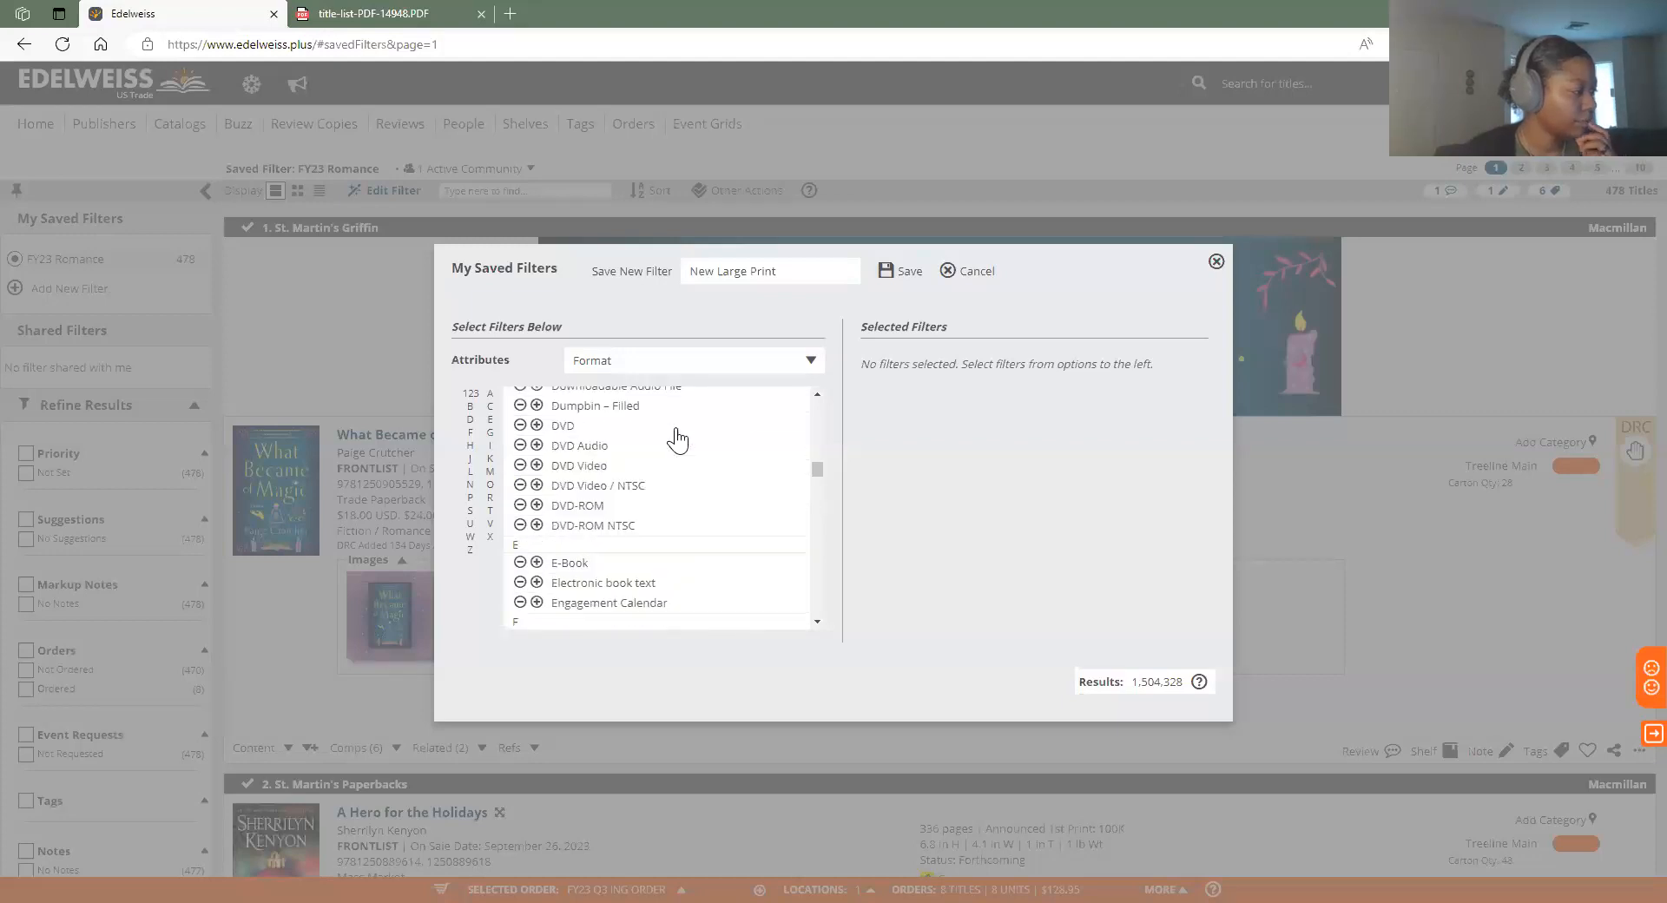
{"action": "scroll", "coordinate": [677, 440], "scroll_direction": "down", "scroll_amount": 3}
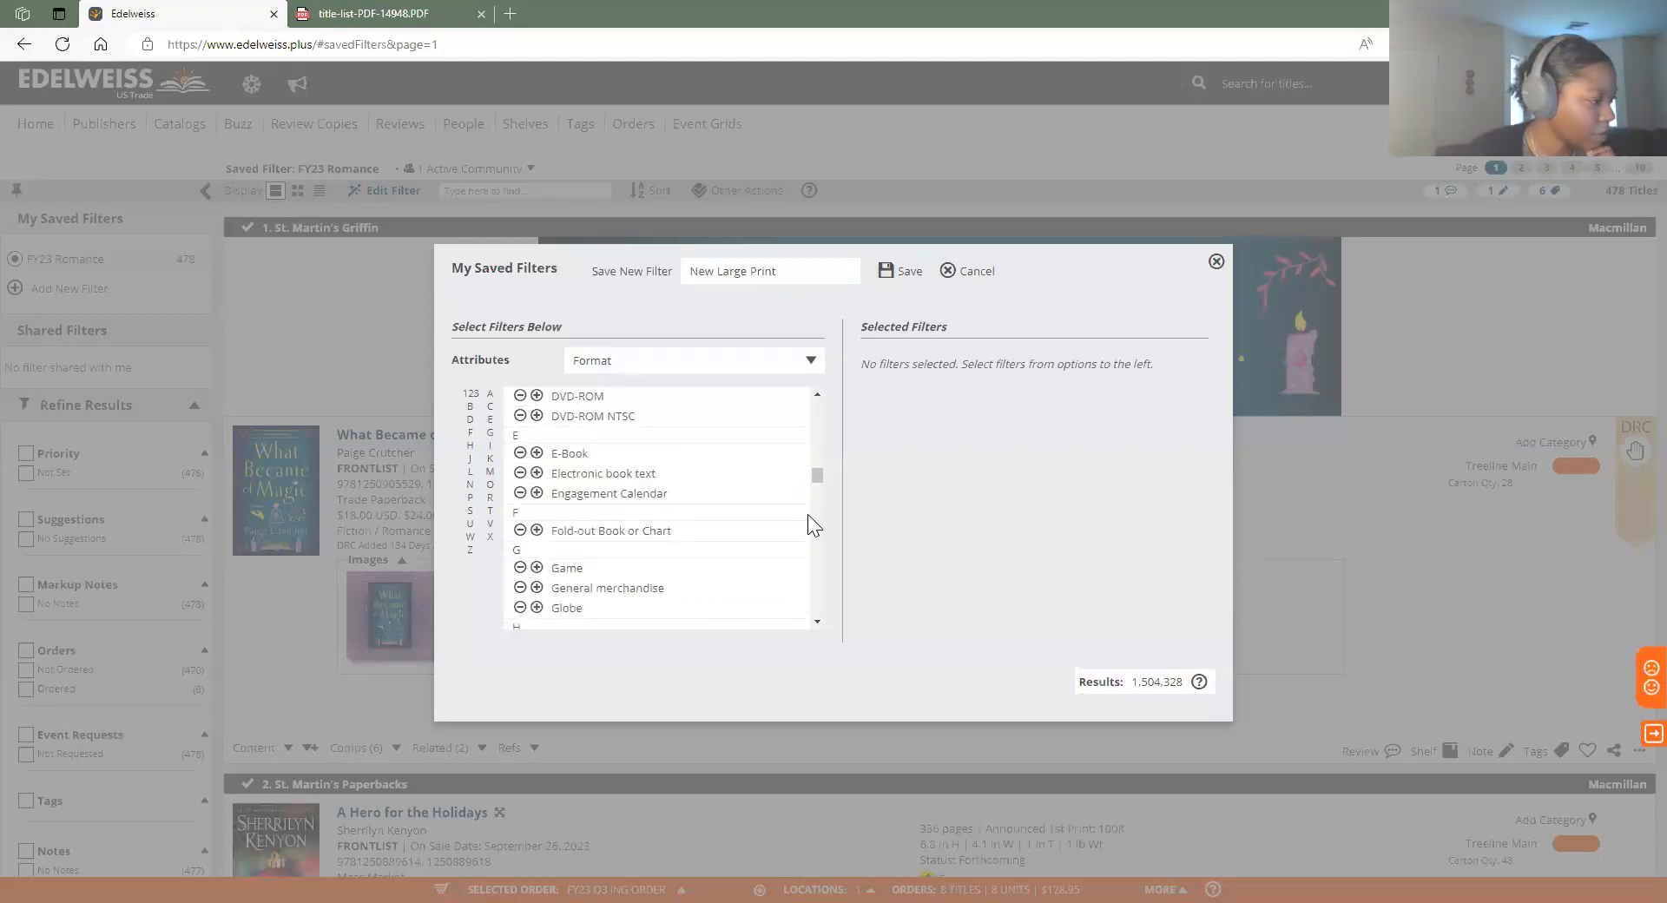
{"action": "scroll", "coordinate": [817, 521], "scroll_direction": "down", "scroll_amount": 3}
{"action": "scroll", "coordinate": [821, 622], "scroll_direction": "down", "scroll_amount": 5}
{"action": "scroll", "coordinate": [729, 569], "scroll_direction": "down", "scroll_amount": 6}
{"action": "scroll", "coordinate": [732, 569], "scroll_direction": "down", "scroll_amount": 5}
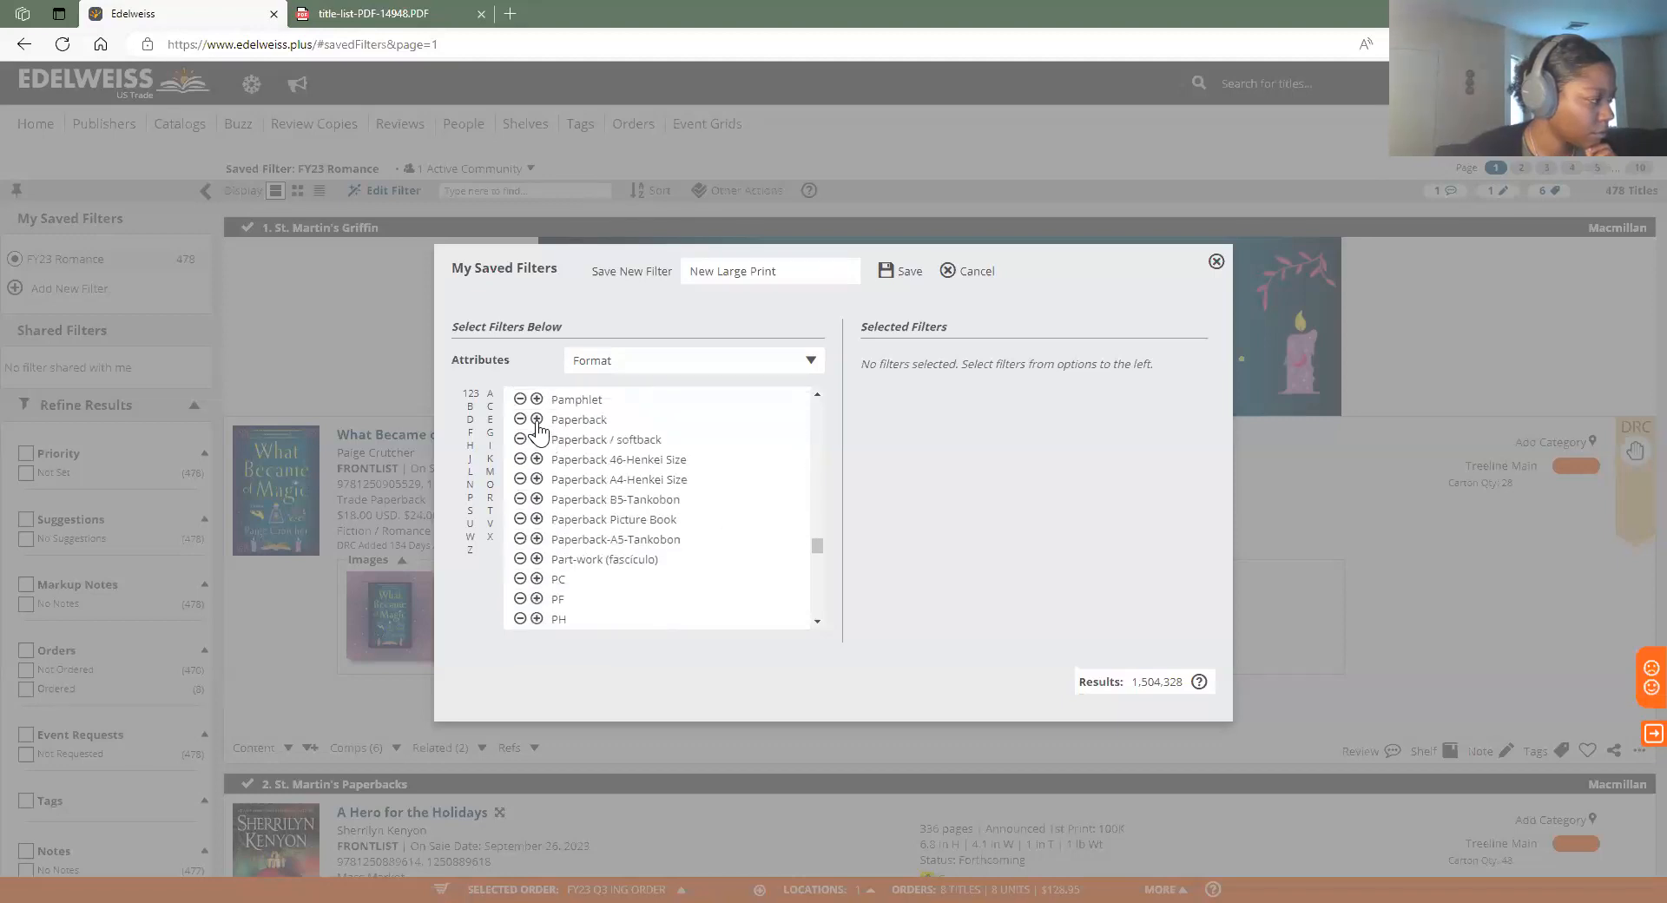
{"action": "left_click", "coordinate": [537, 420]}
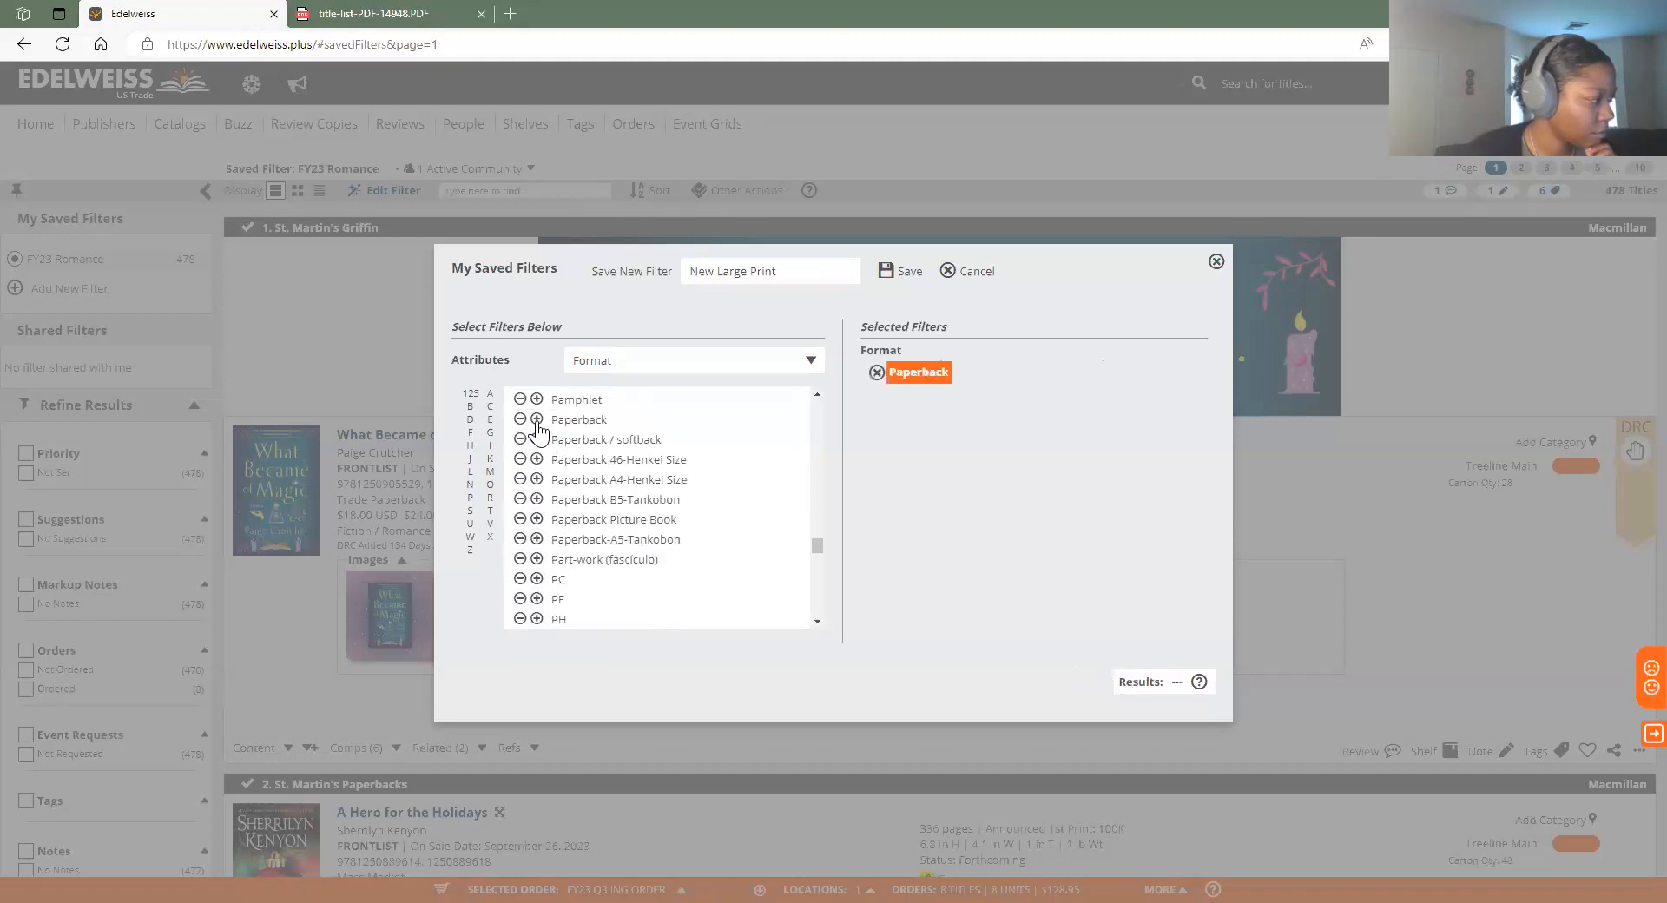
{"action": "left_click", "coordinate": [868, 373]}
{"action": "scroll", "coordinate": [640, 547], "scroll_direction": "down", "scroll_amount": 3}
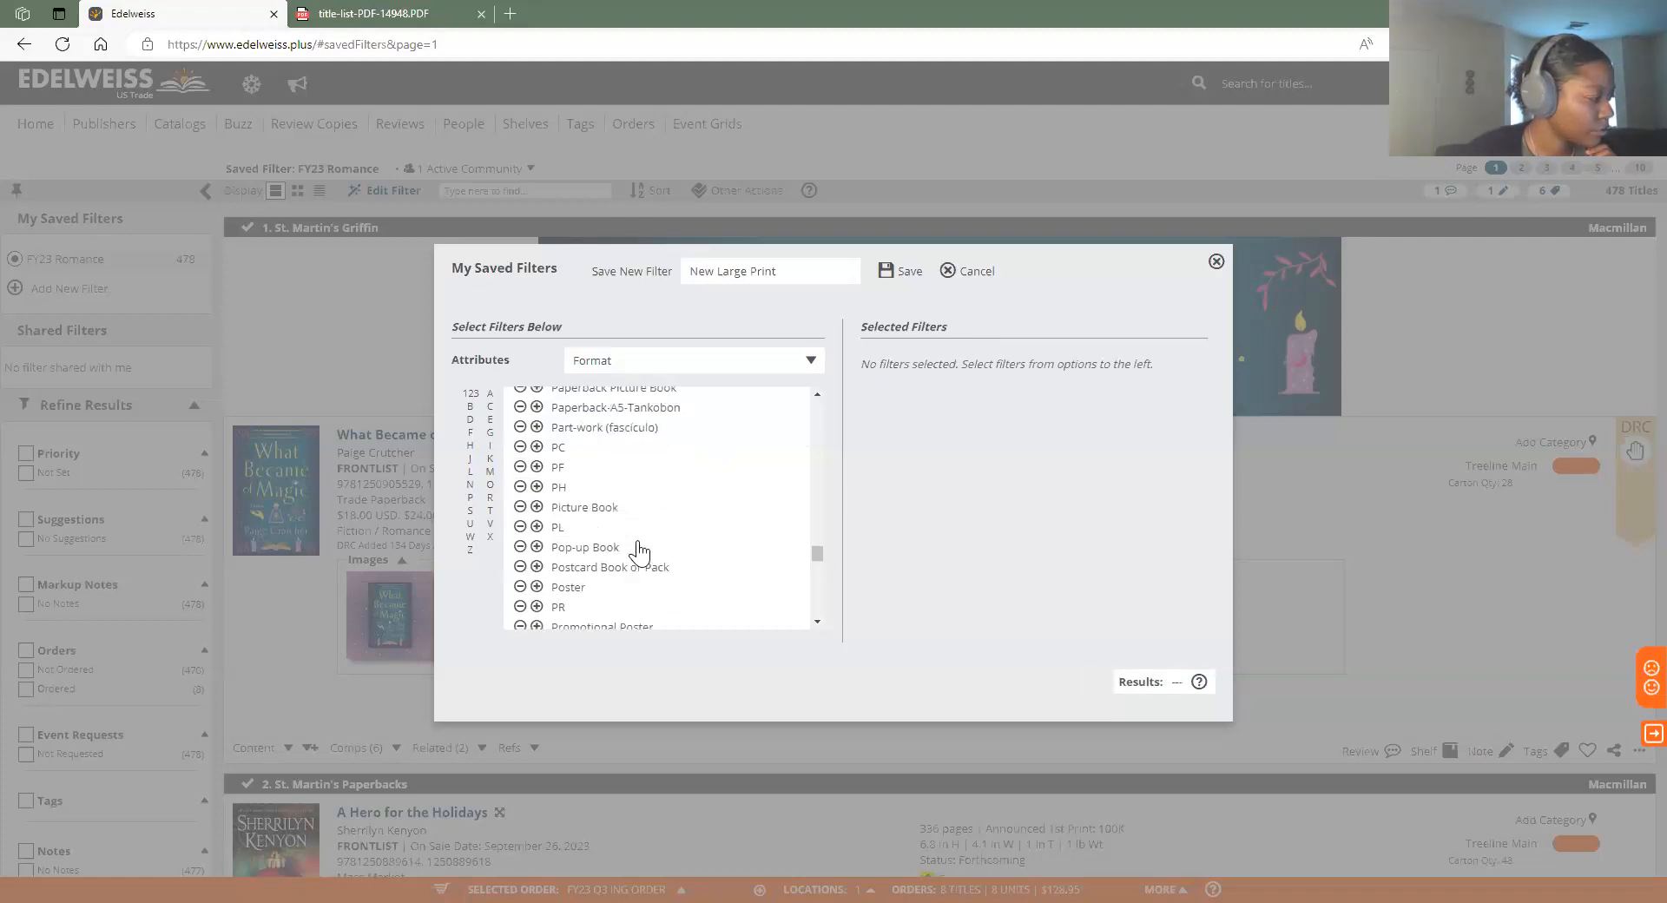
{"action": "scroll", "coordinate": [640, 551], "scroll_direction": "down", "scroll_amount": 8}
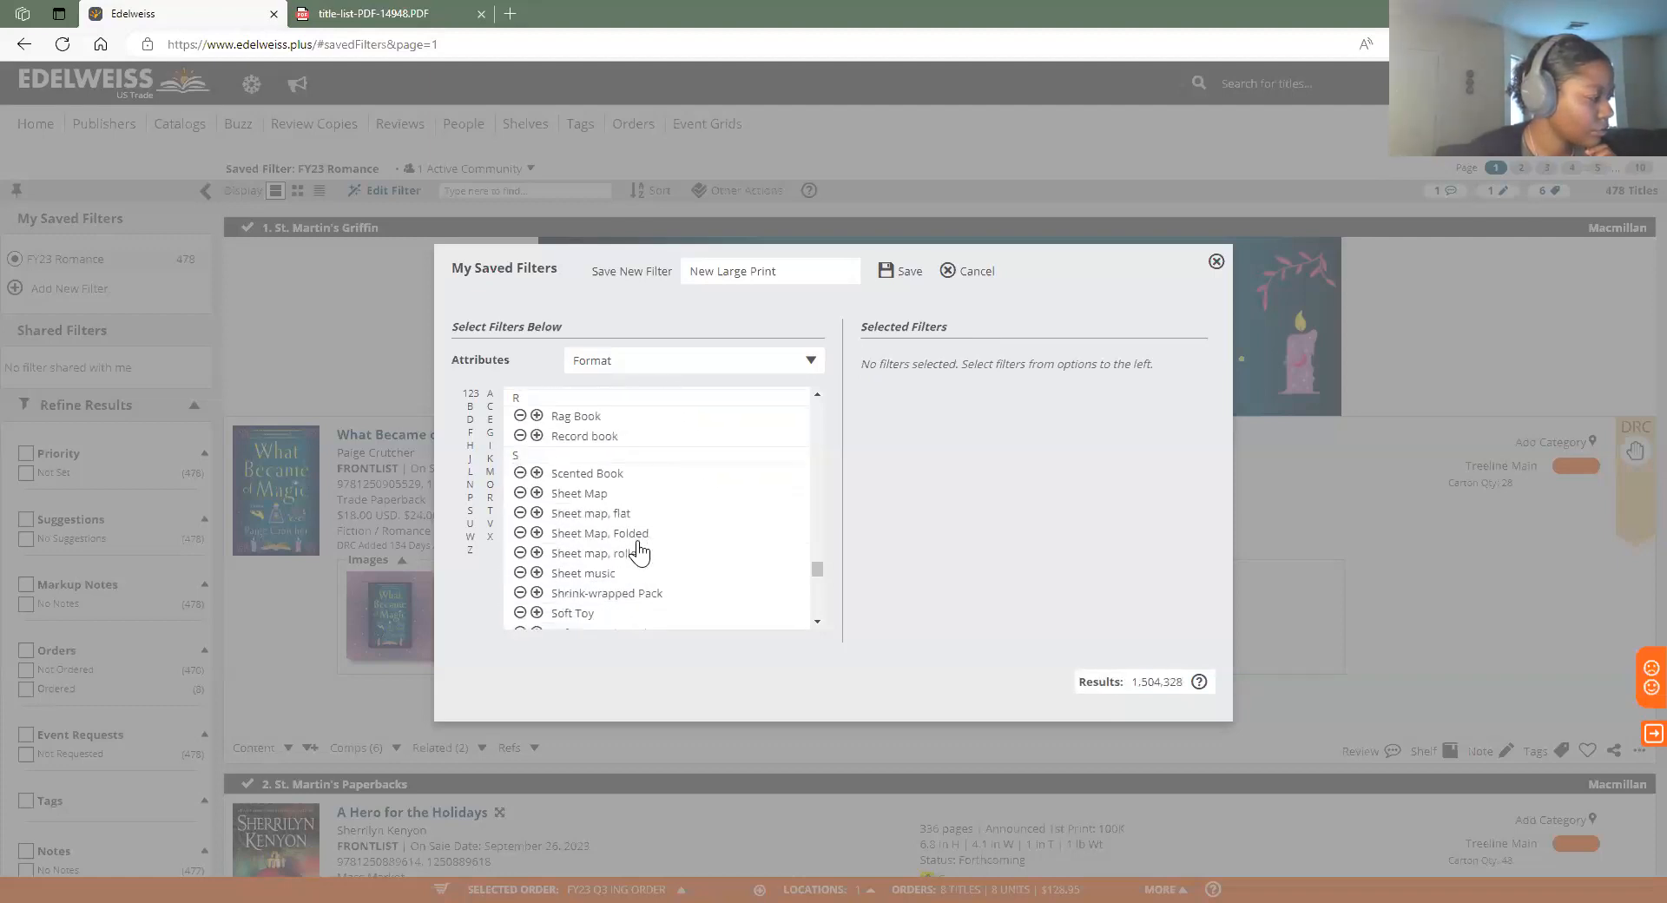
{"action": "scroll", "coordinate": [640, 551], "scroll_direction": "down", "scroll_amount": 4}
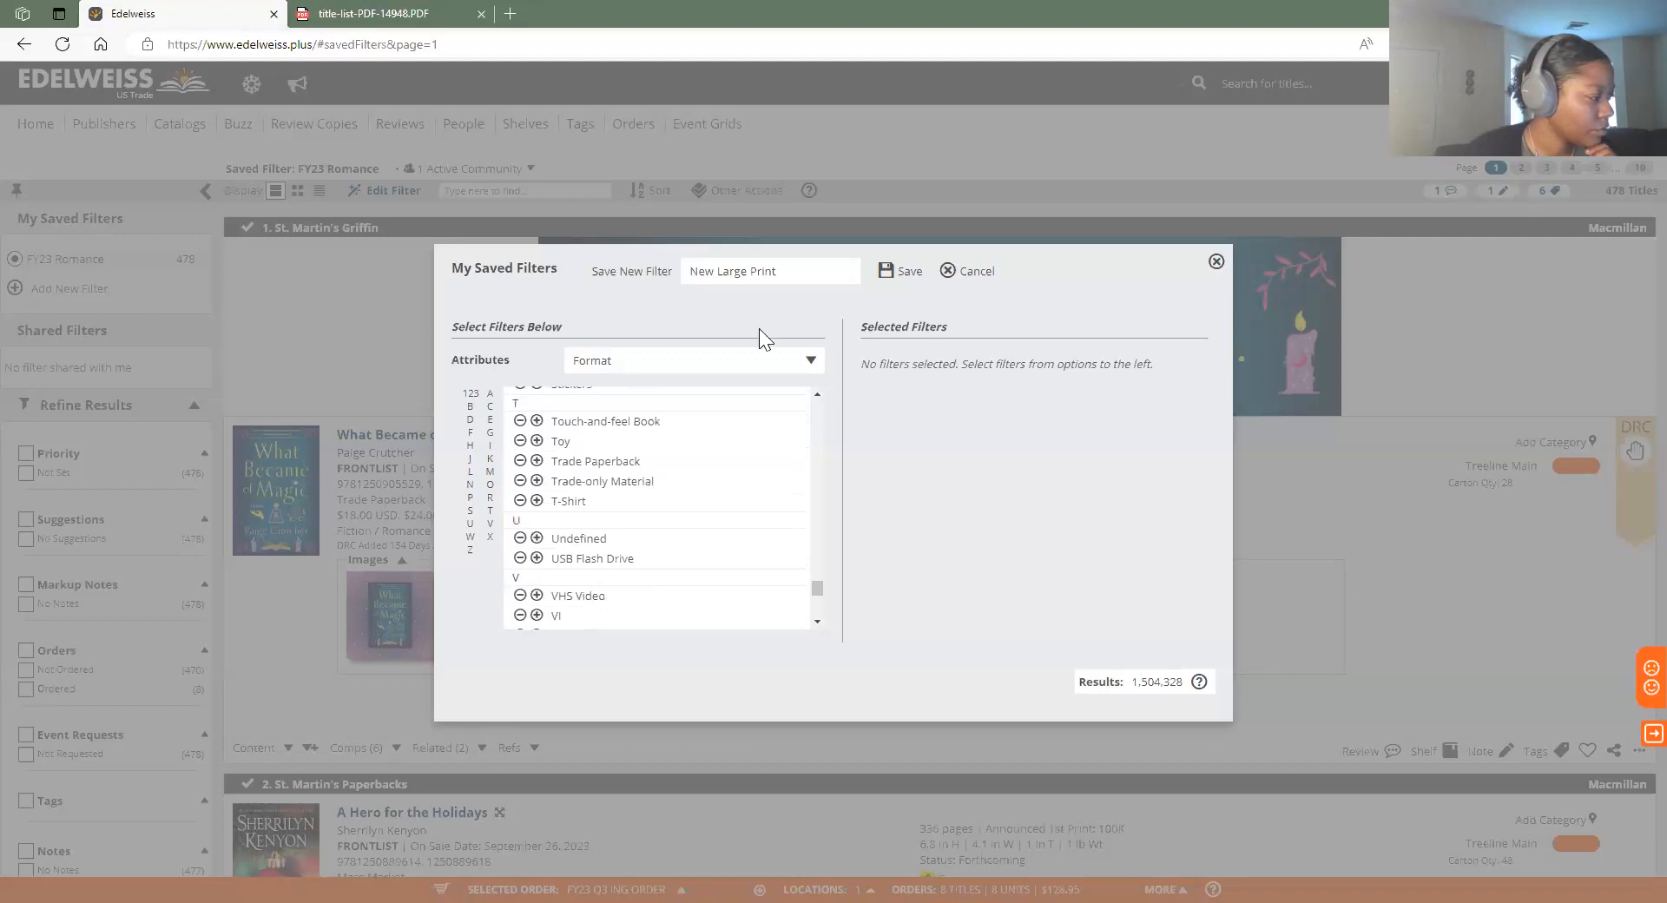
Add Edition Type 'Large type / large print' to the filter, narrowing results to 6,981
{"action": "left_click", "coordinate": [710, 363]}
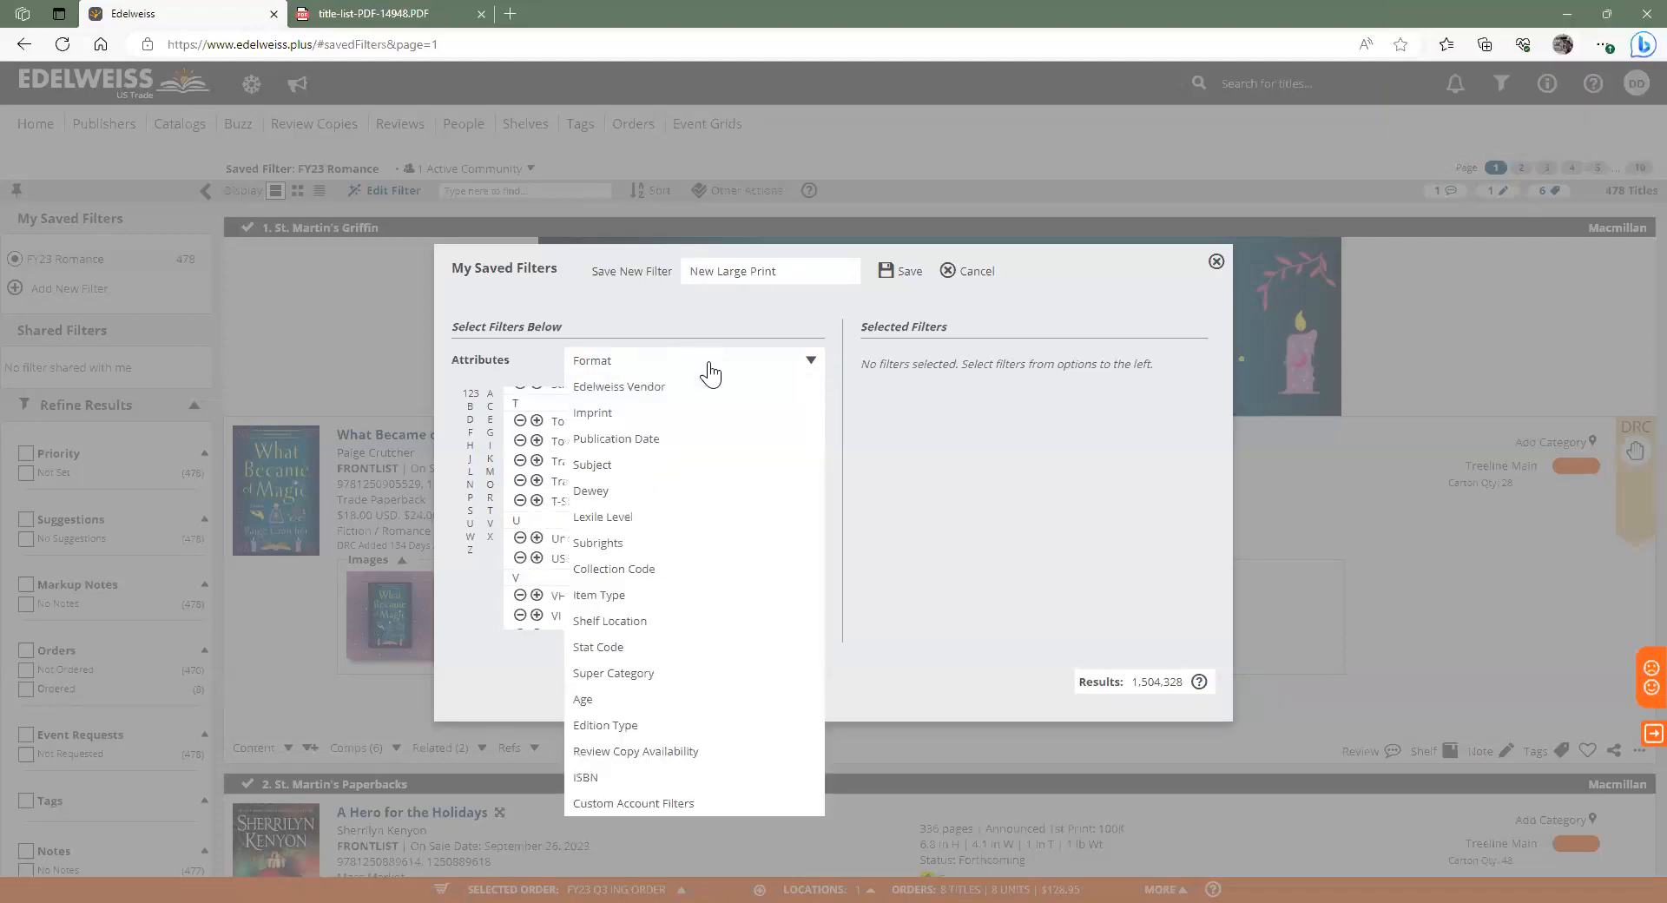
{"action": "left_click", "coordinate": [715, 727]}
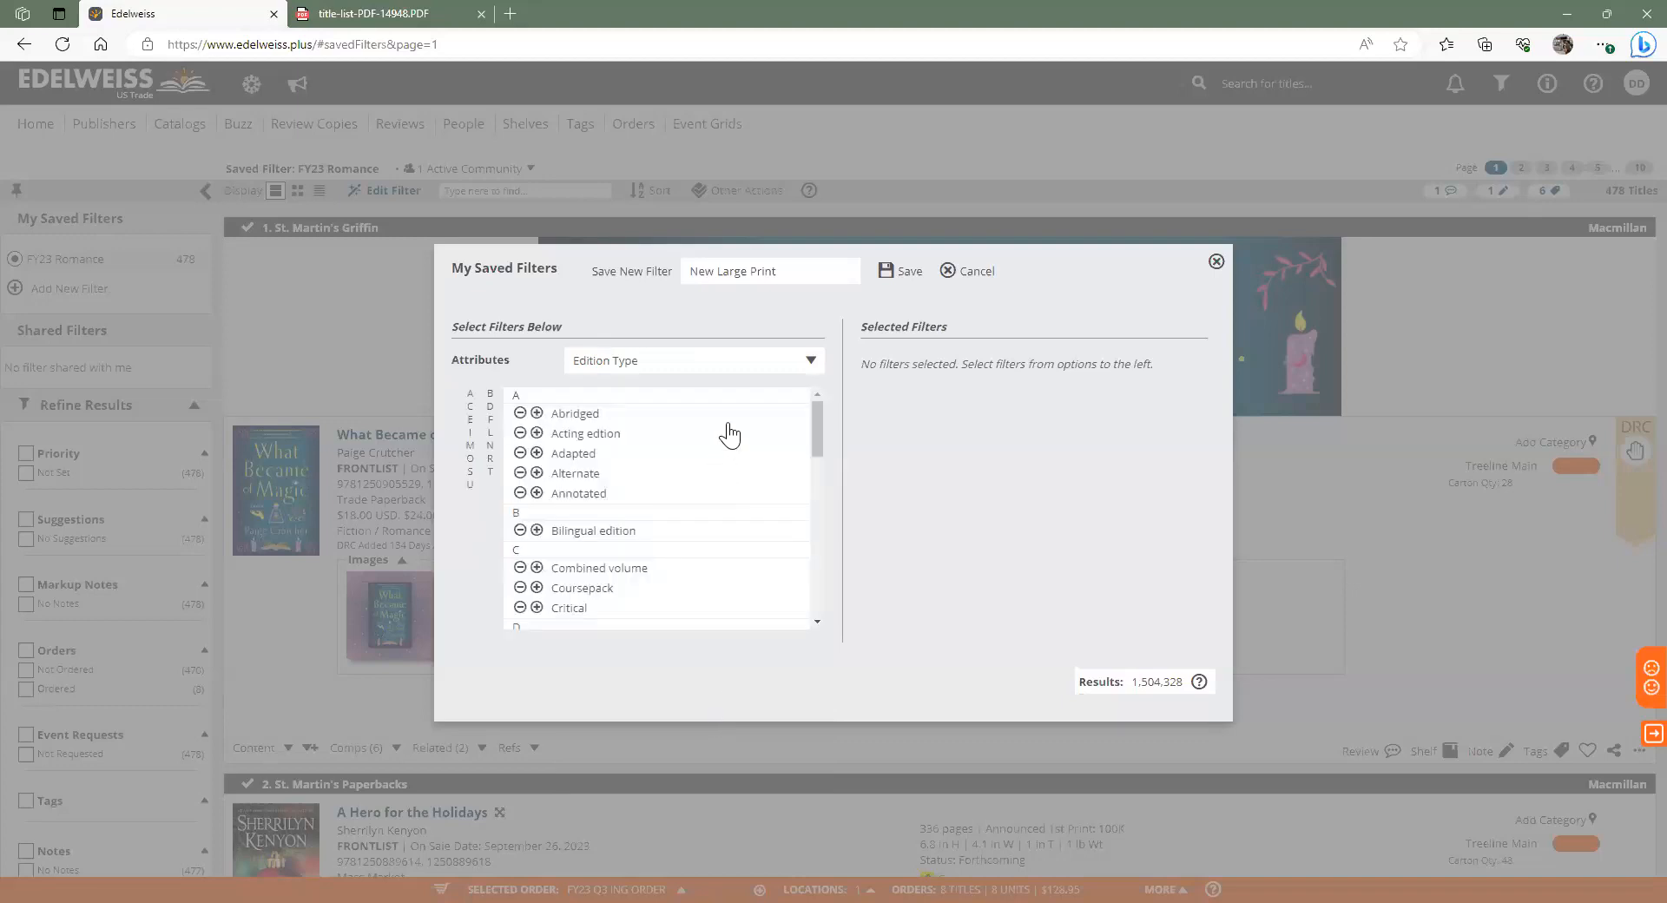
{"action": "scroll", "coordinate": [730, 435], "scroll_direction": "down", "scroll_amount": 5}
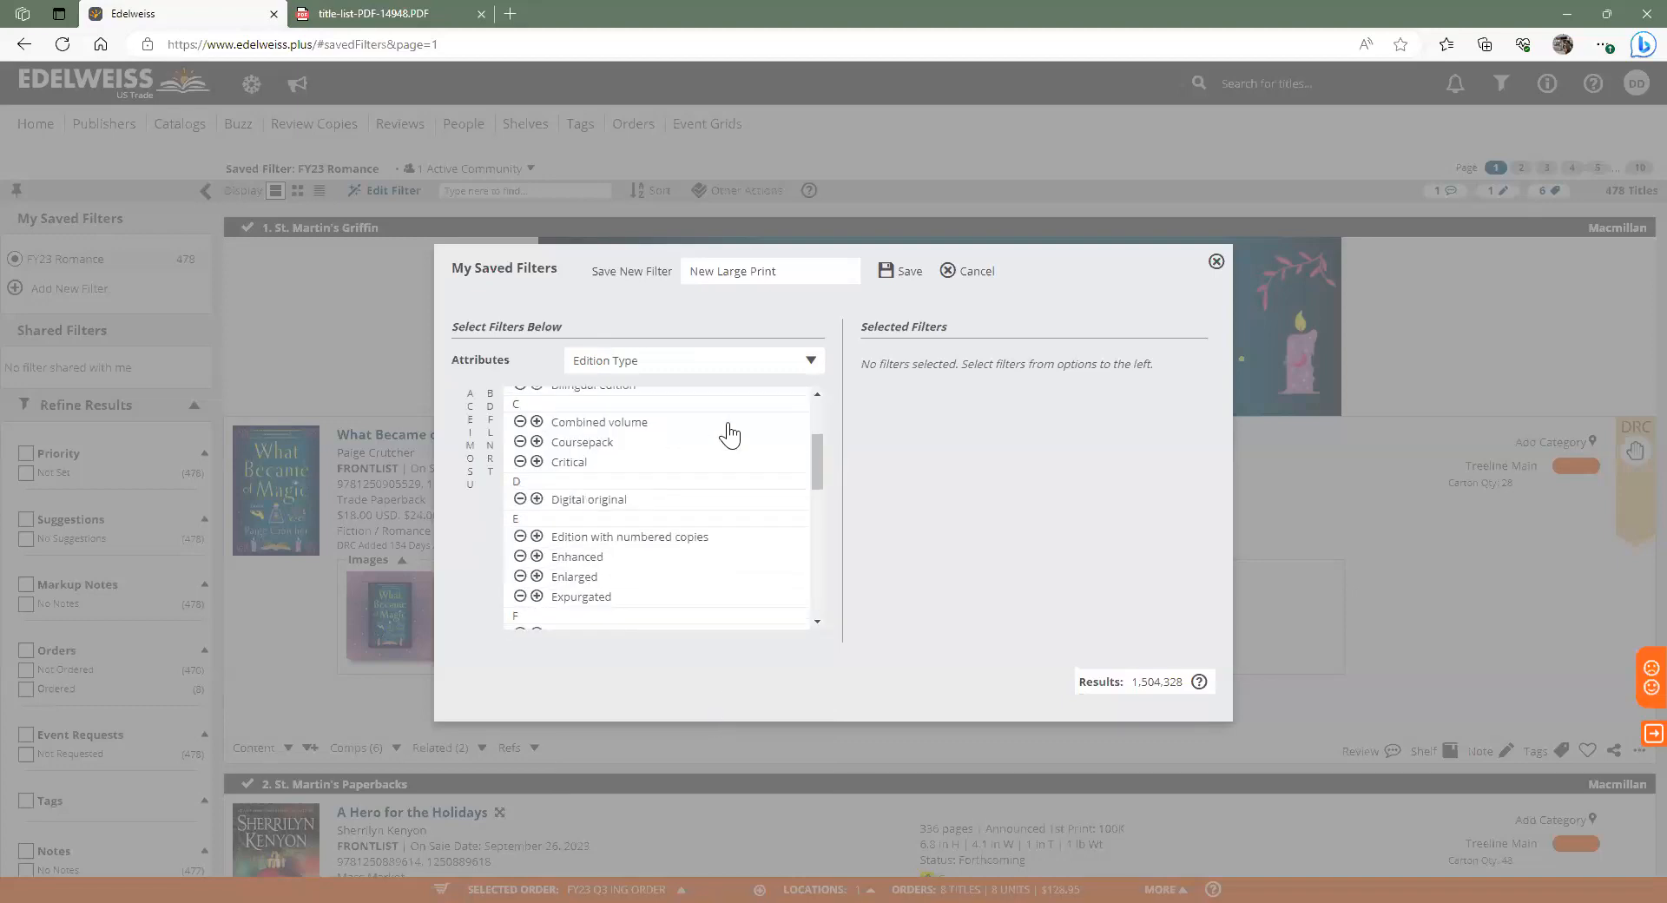
{"action": "scroll", "coordinate": [729, 434], "scroll_direction": "down", "scroll_amount": 1}
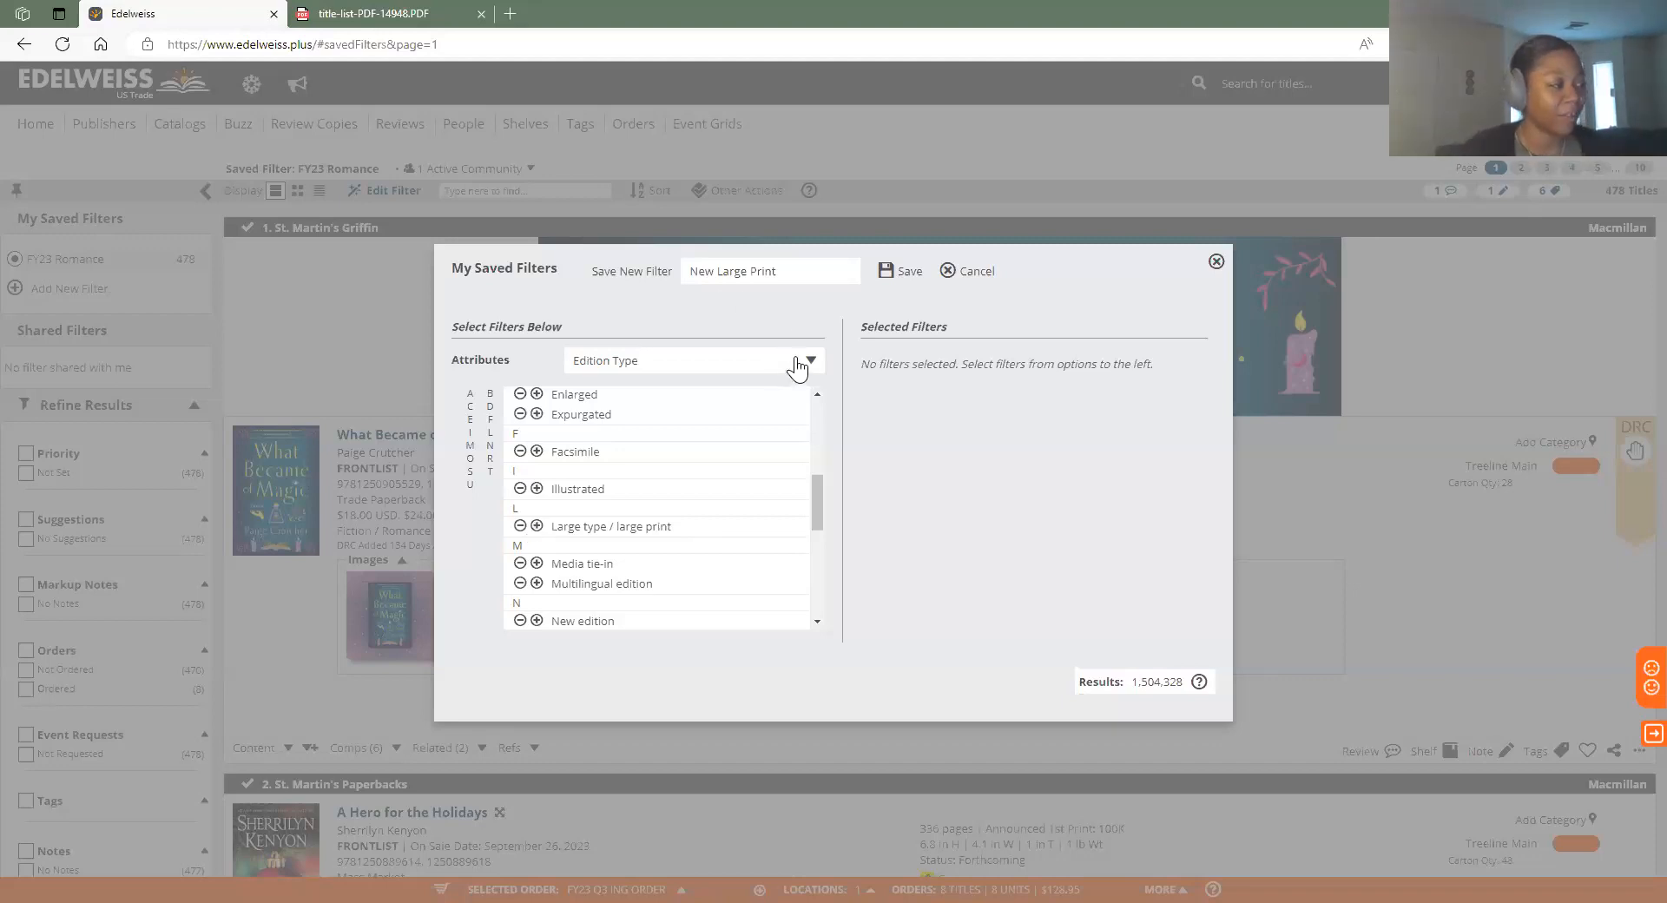
{"action": "left_click", "coordinate": [537, 526]}
{"action": "left_click", "coordinate": [737, 361]}
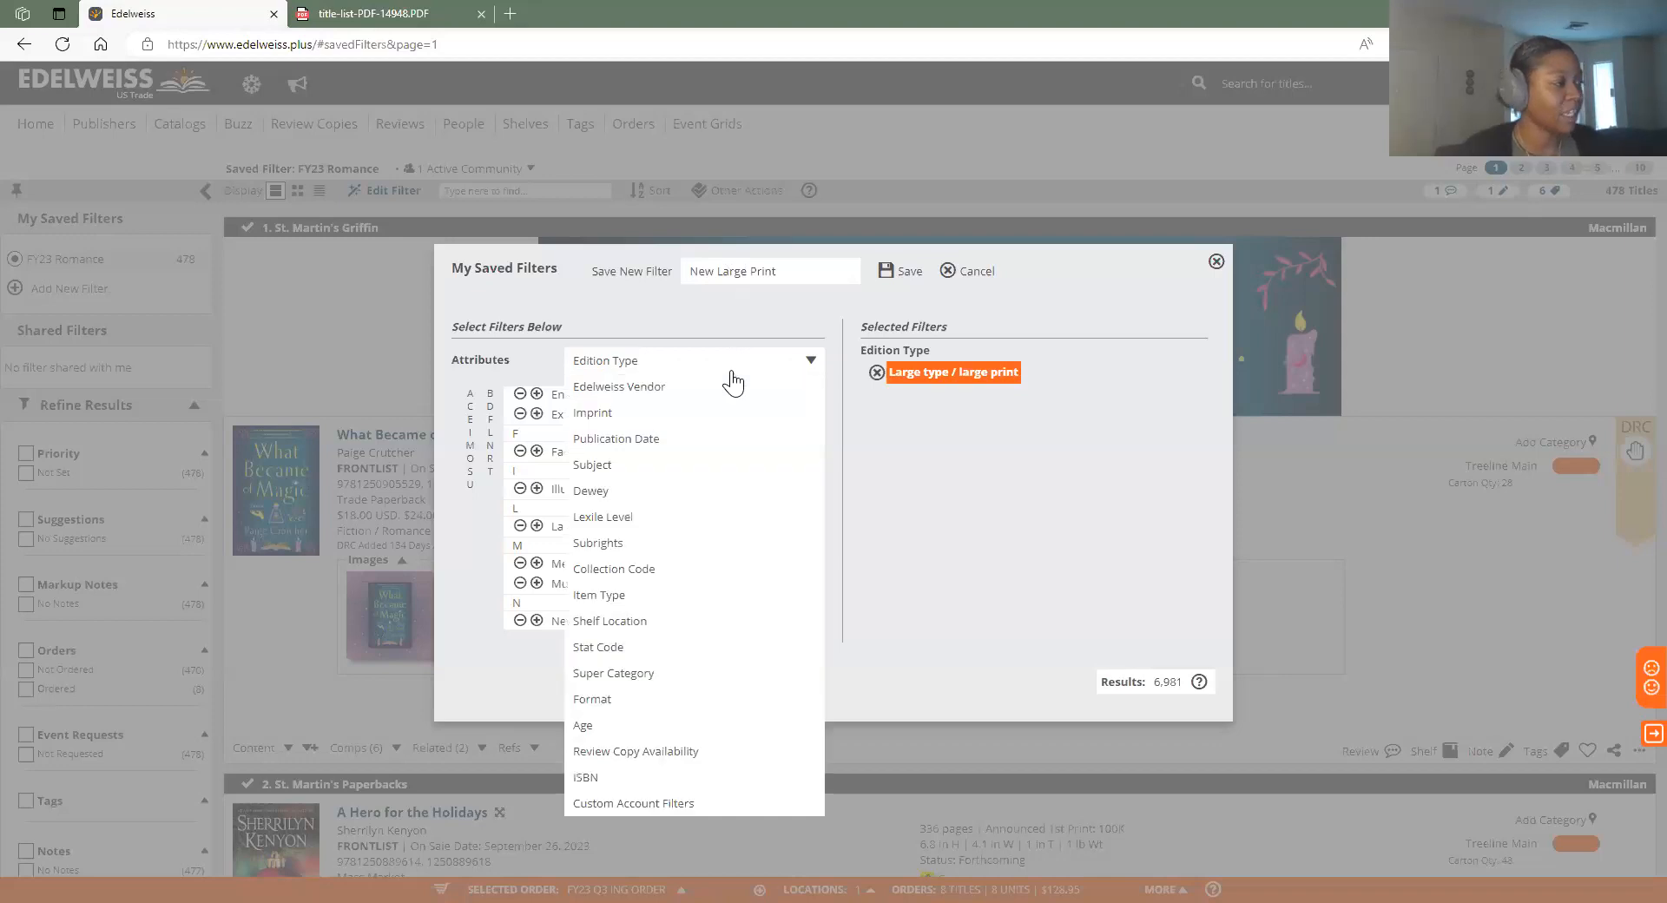
Switch Attributes to Subject and browse the subject categories without adding any
{"action": "left_click", "coordinate": [692, 467]}
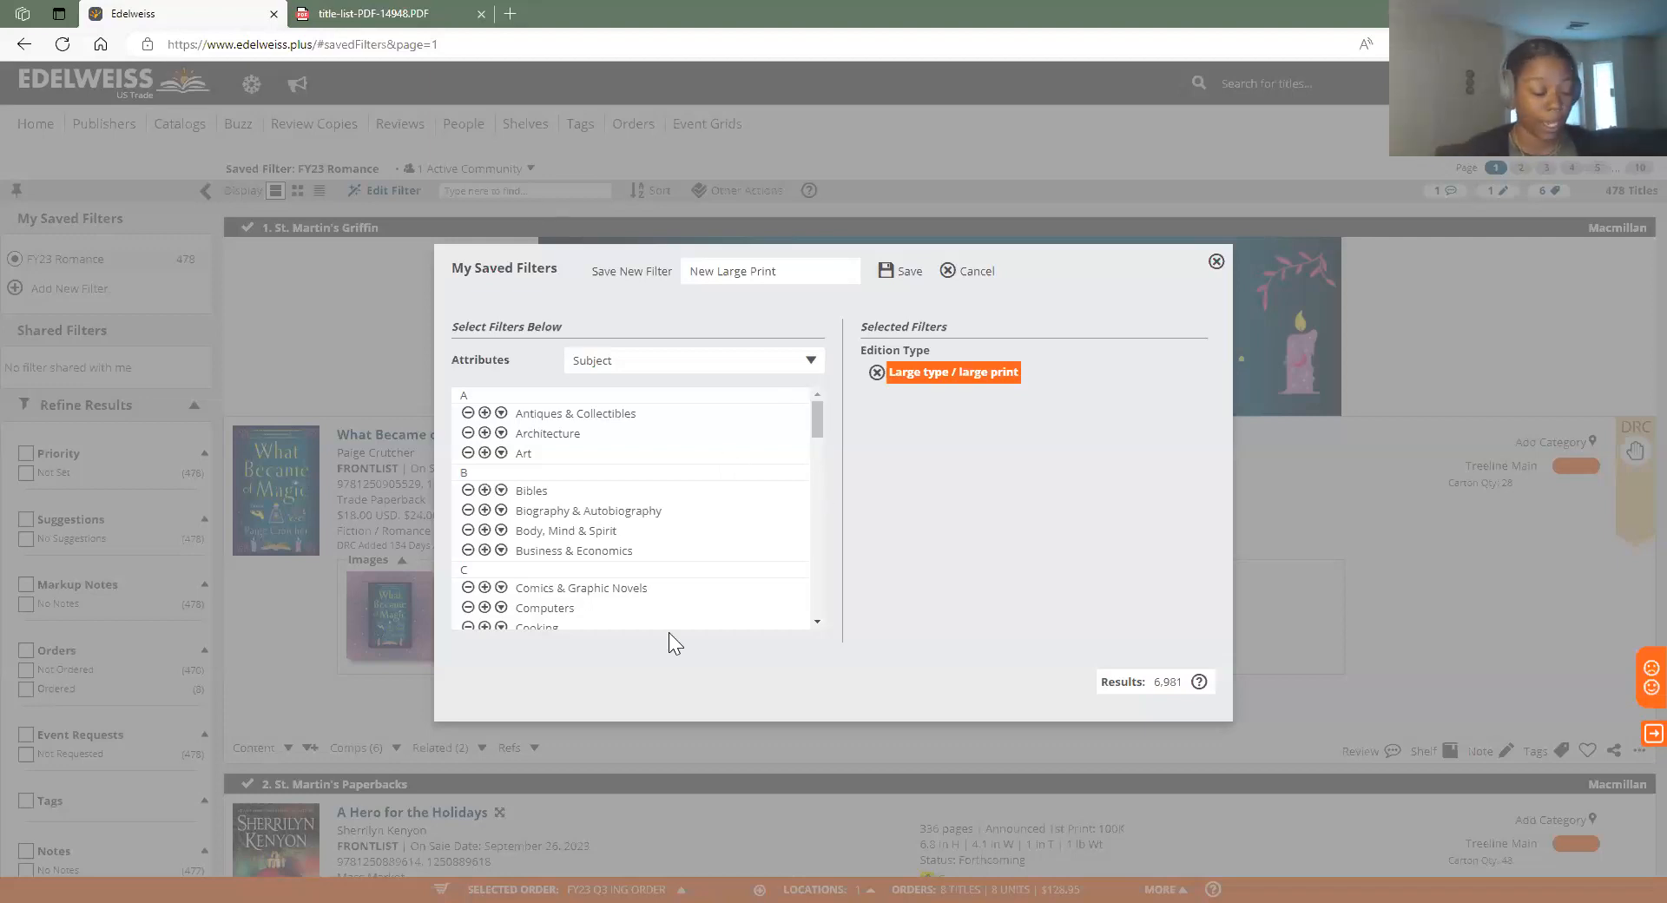
{"action": "scroll", "coordinate": [716, 471], "scroll_direction": "down", "scroll_amount": 5}
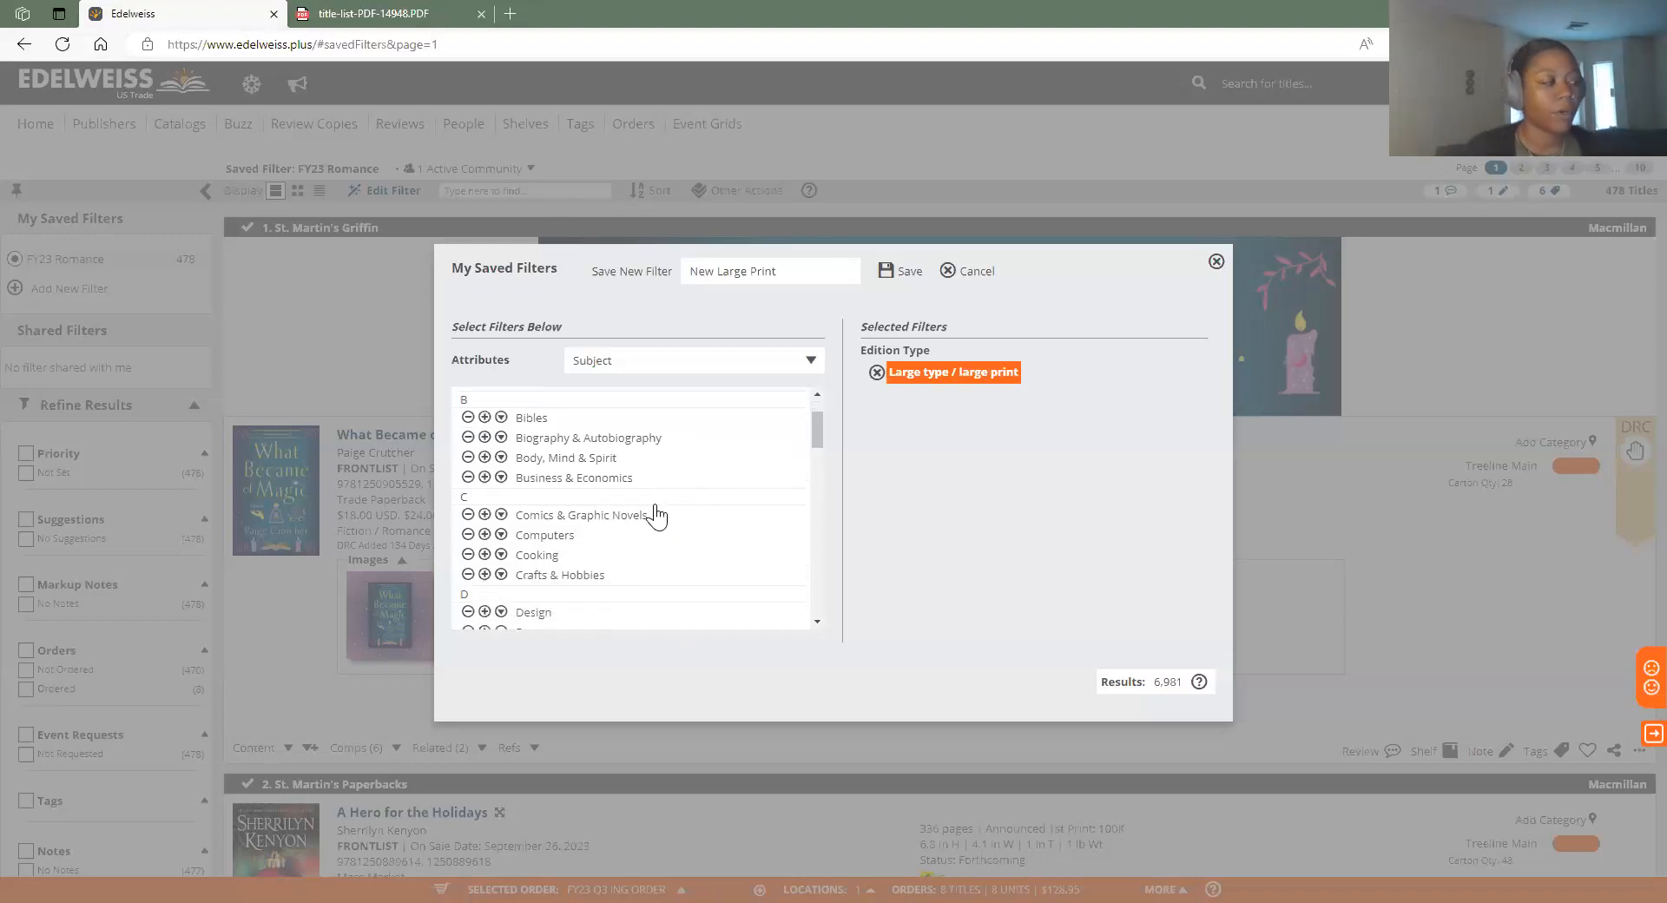
{"action": "scroll", "coordinate": [686, 552], "scroll_direction": "down", "scroll_amount": 3}
{"action": "scroll", "coordinate": [590, 565], "scroll_direction": "down", "scroll_amount": 3}
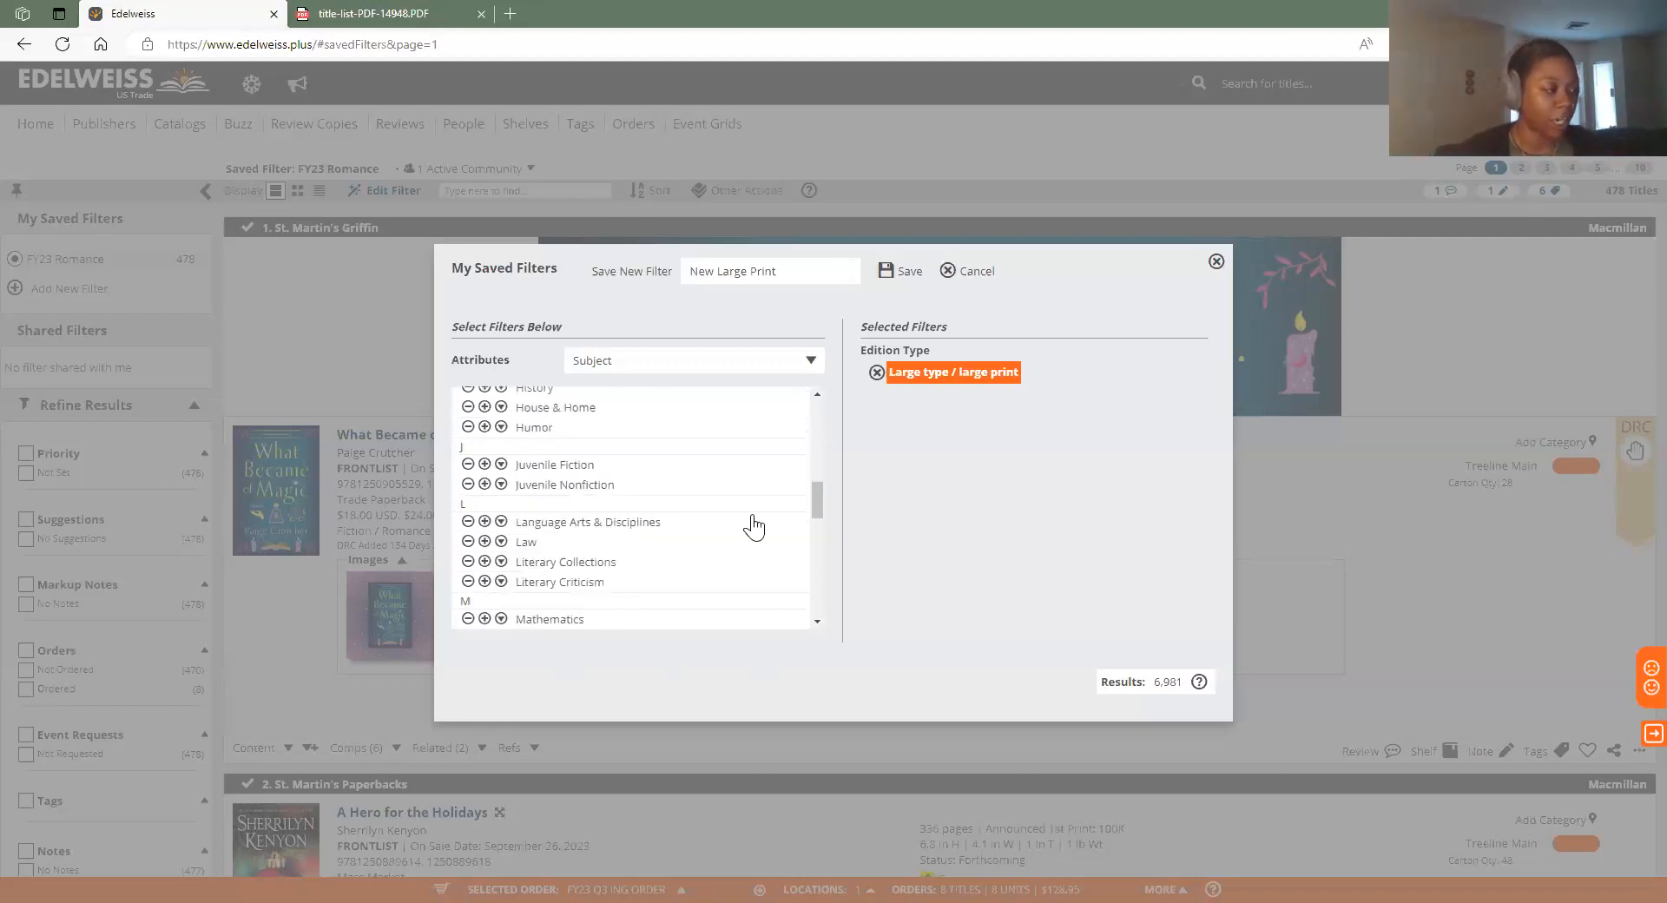
{"action": "scroll", "coordinate": [581, 591], "scroll_direction": "up", "scroll_amount": 4}
{"action": "scroll", "coordinate": [714, 482], "scroll_direction": "up", "scroll_amount": 6}
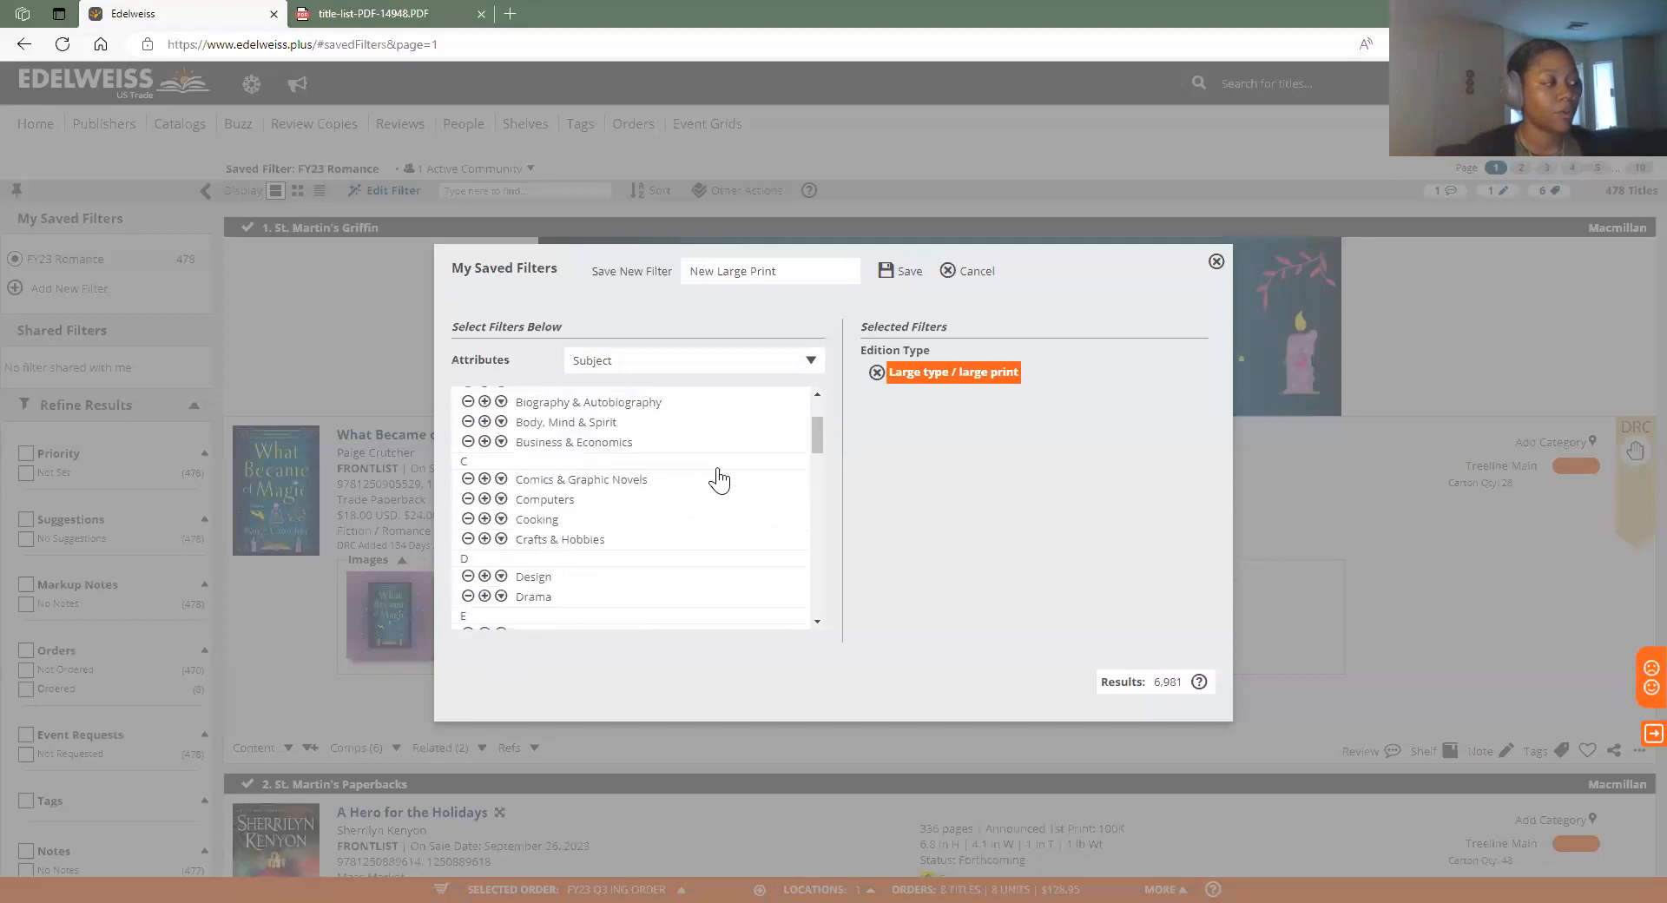
{"action": "left_click", "coordinate": [792, 362]}
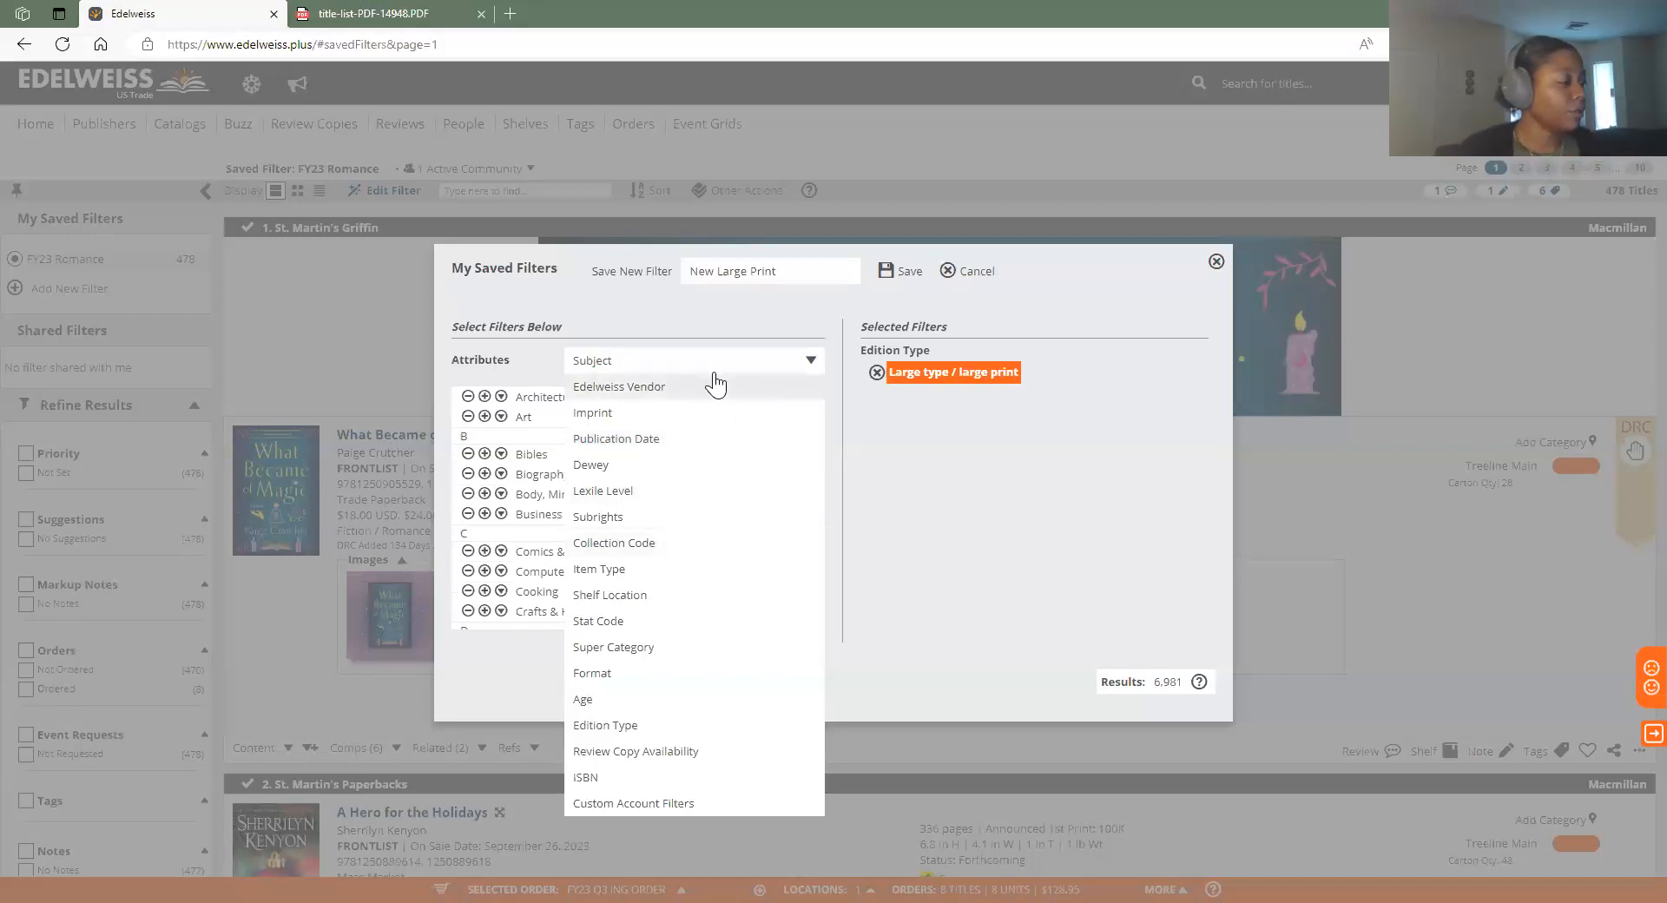
Limit the filter to Backlist publication dates and save it, showing 6,651 titles
{"action": "left_click", "coordinate": [710, 441]}
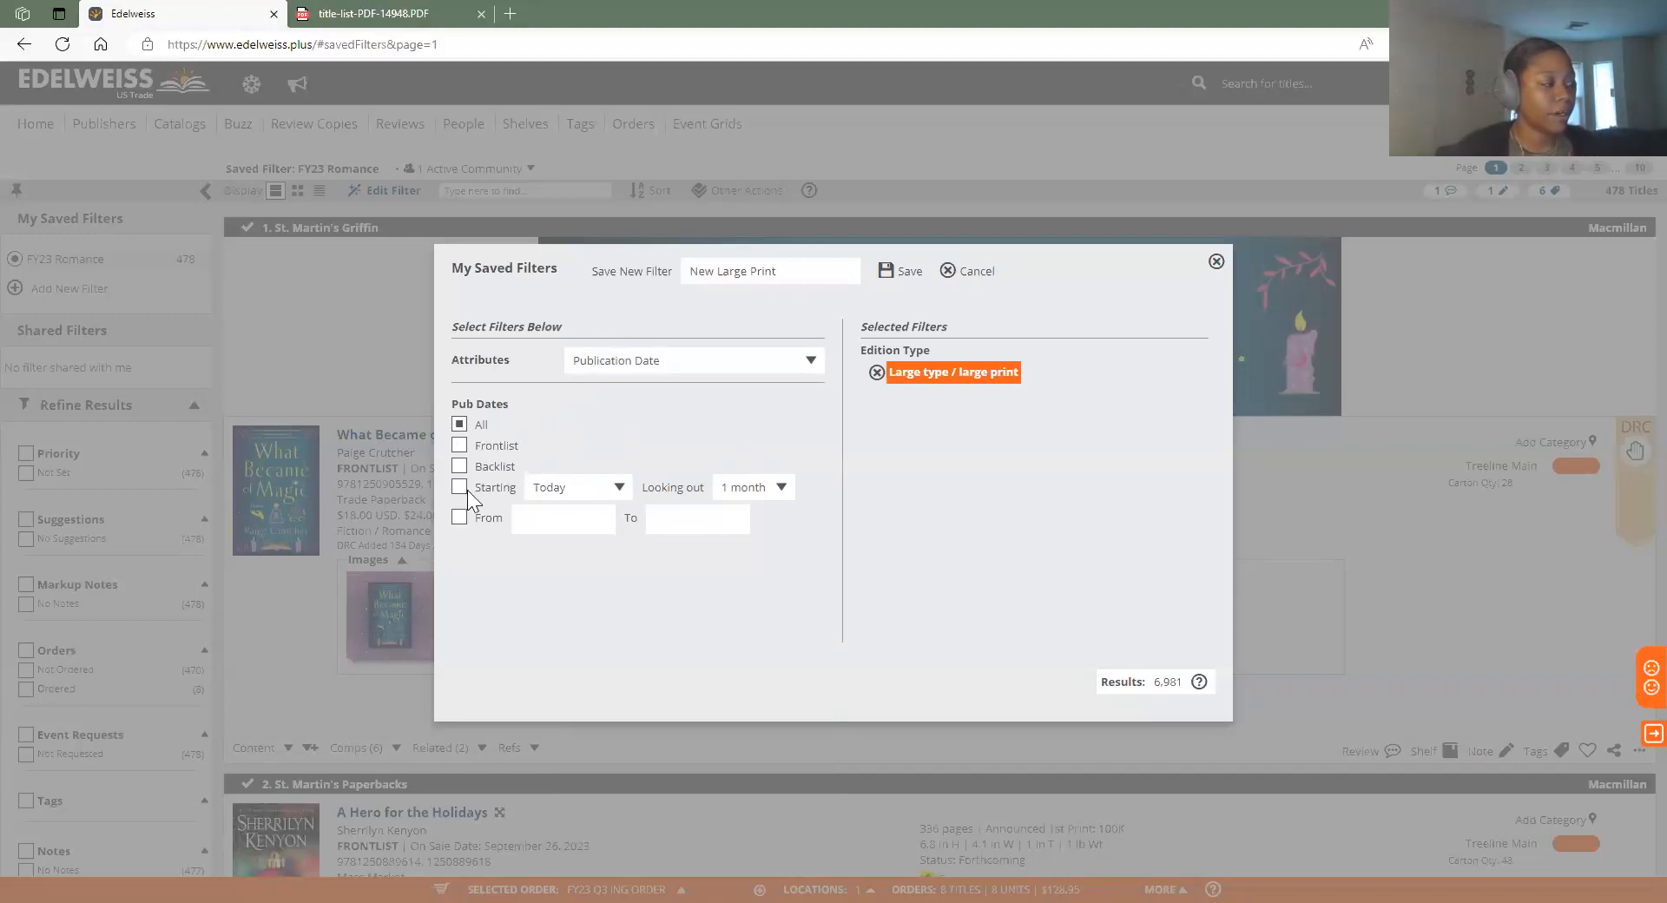
{"action": "left_click", "coordinate": [460, 445]}
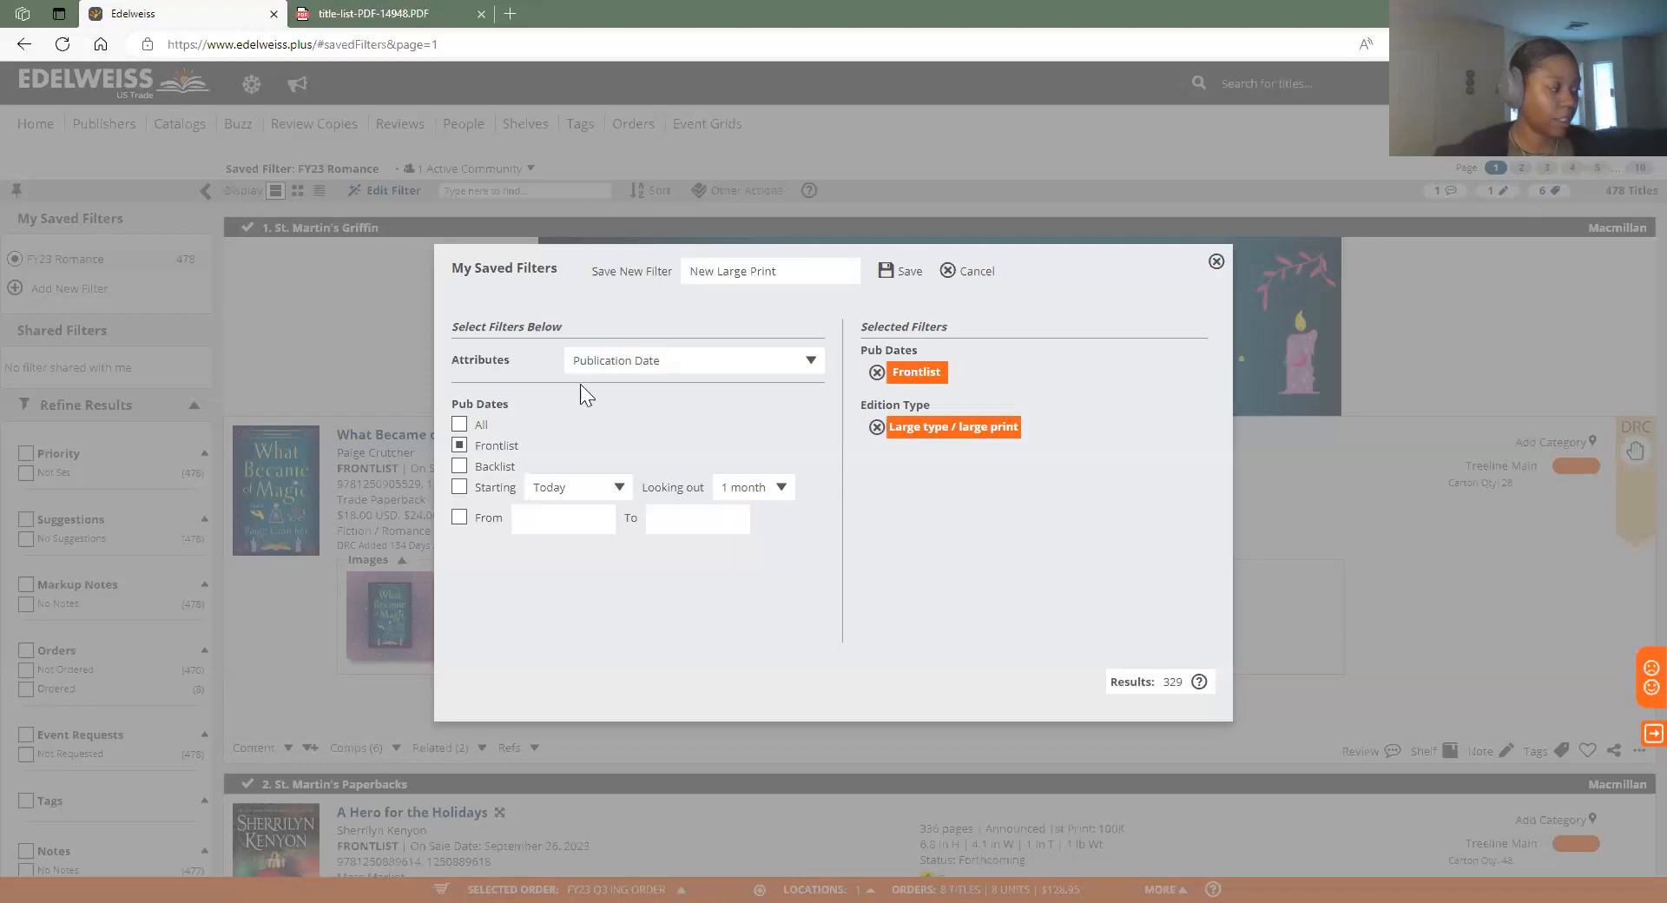
{"action": "left_click", "coordinate": [460, 488]}
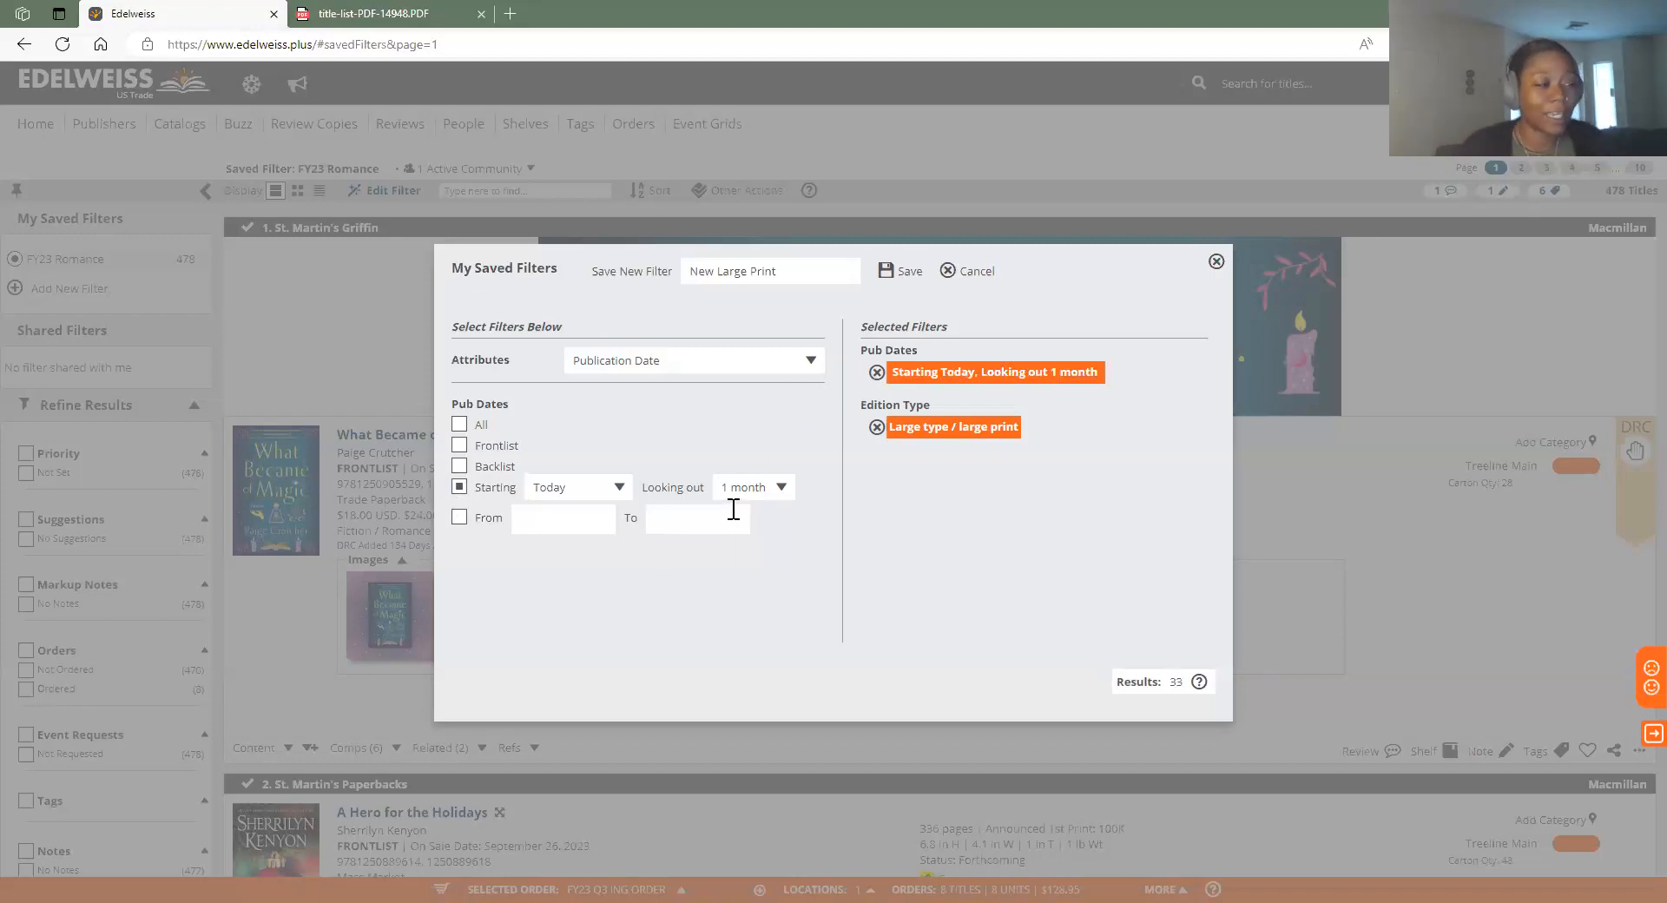
{"action": "left_click", "coordinate": [460, 519]}
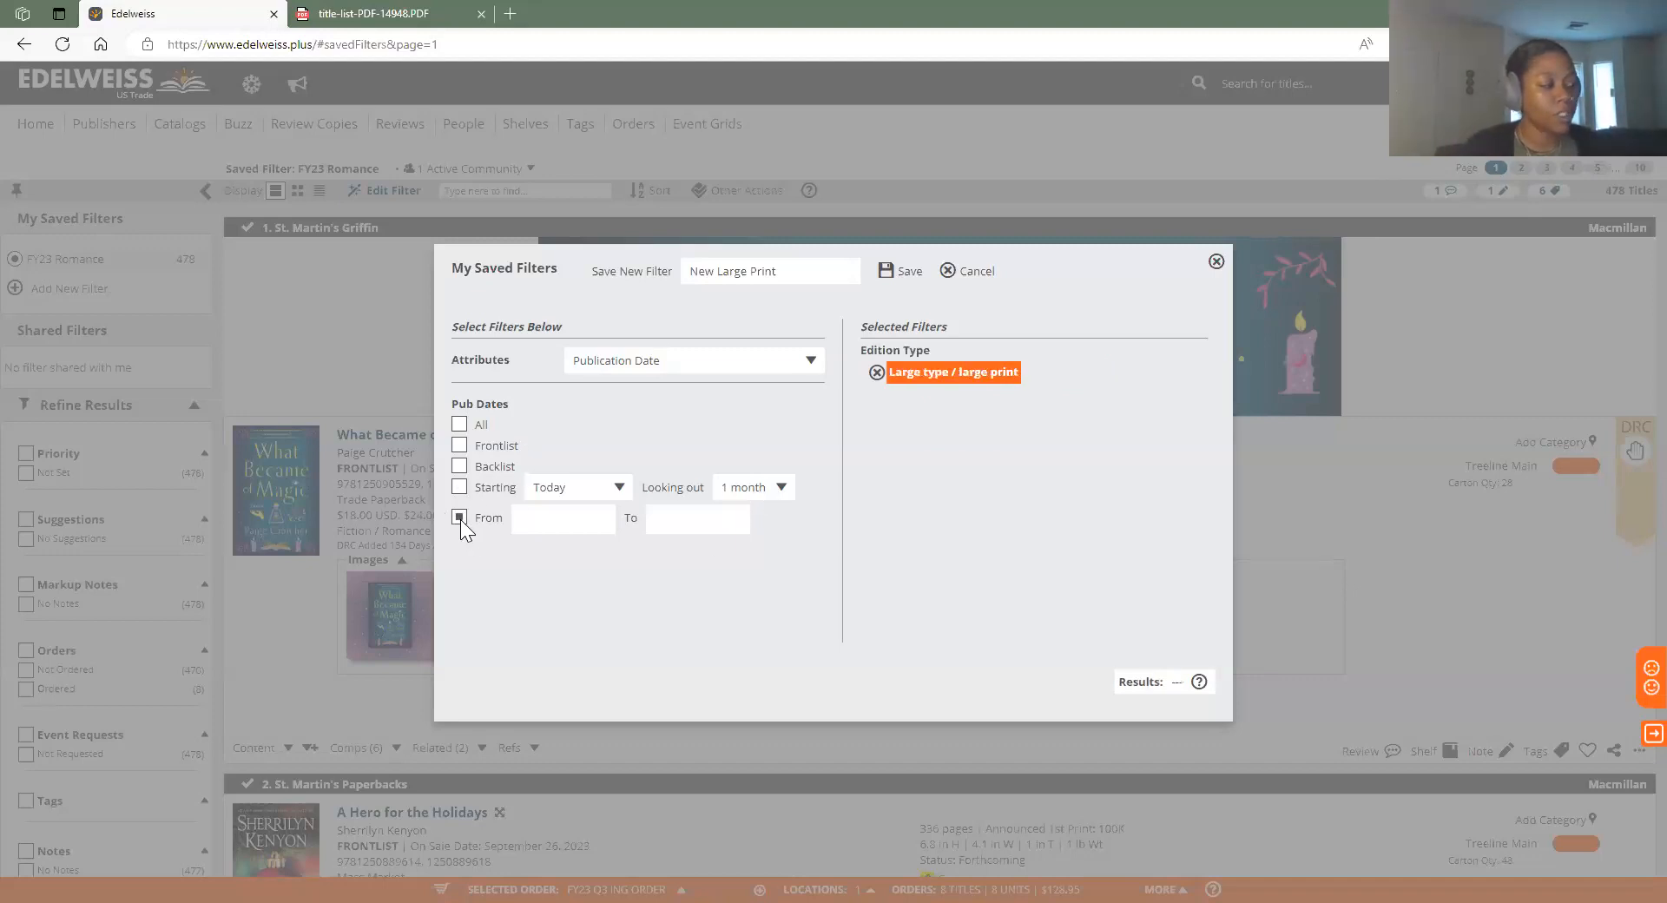
{"action": "left_click", "coordinate": [460, 467]}
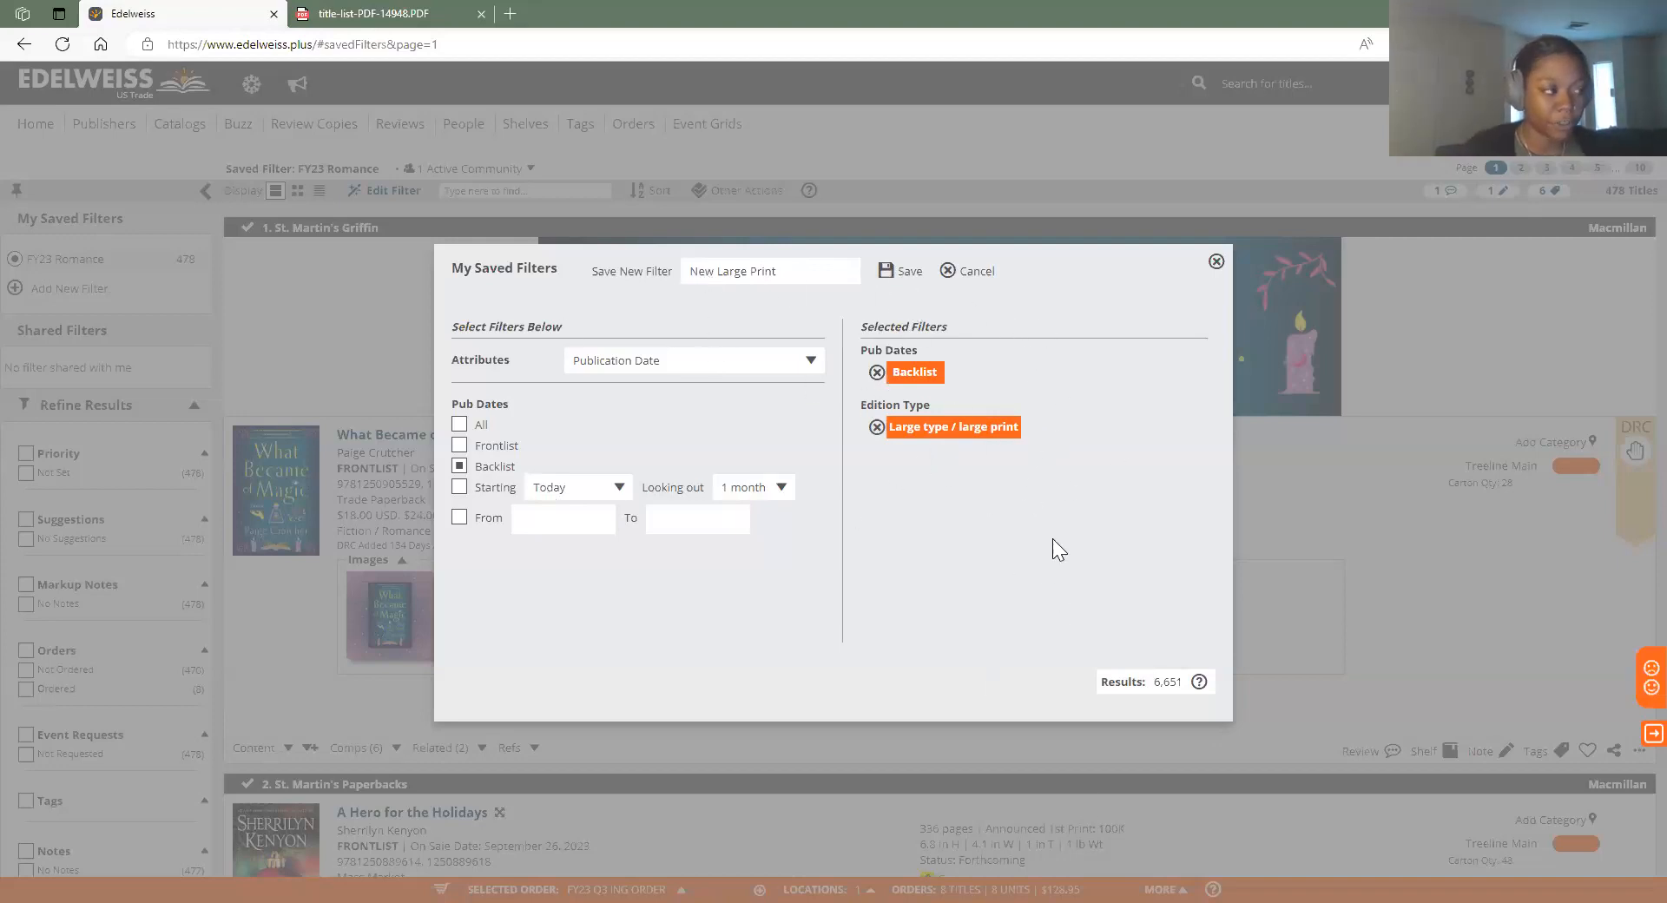
{"action": "left_click", "coordinate": [884, 271]}
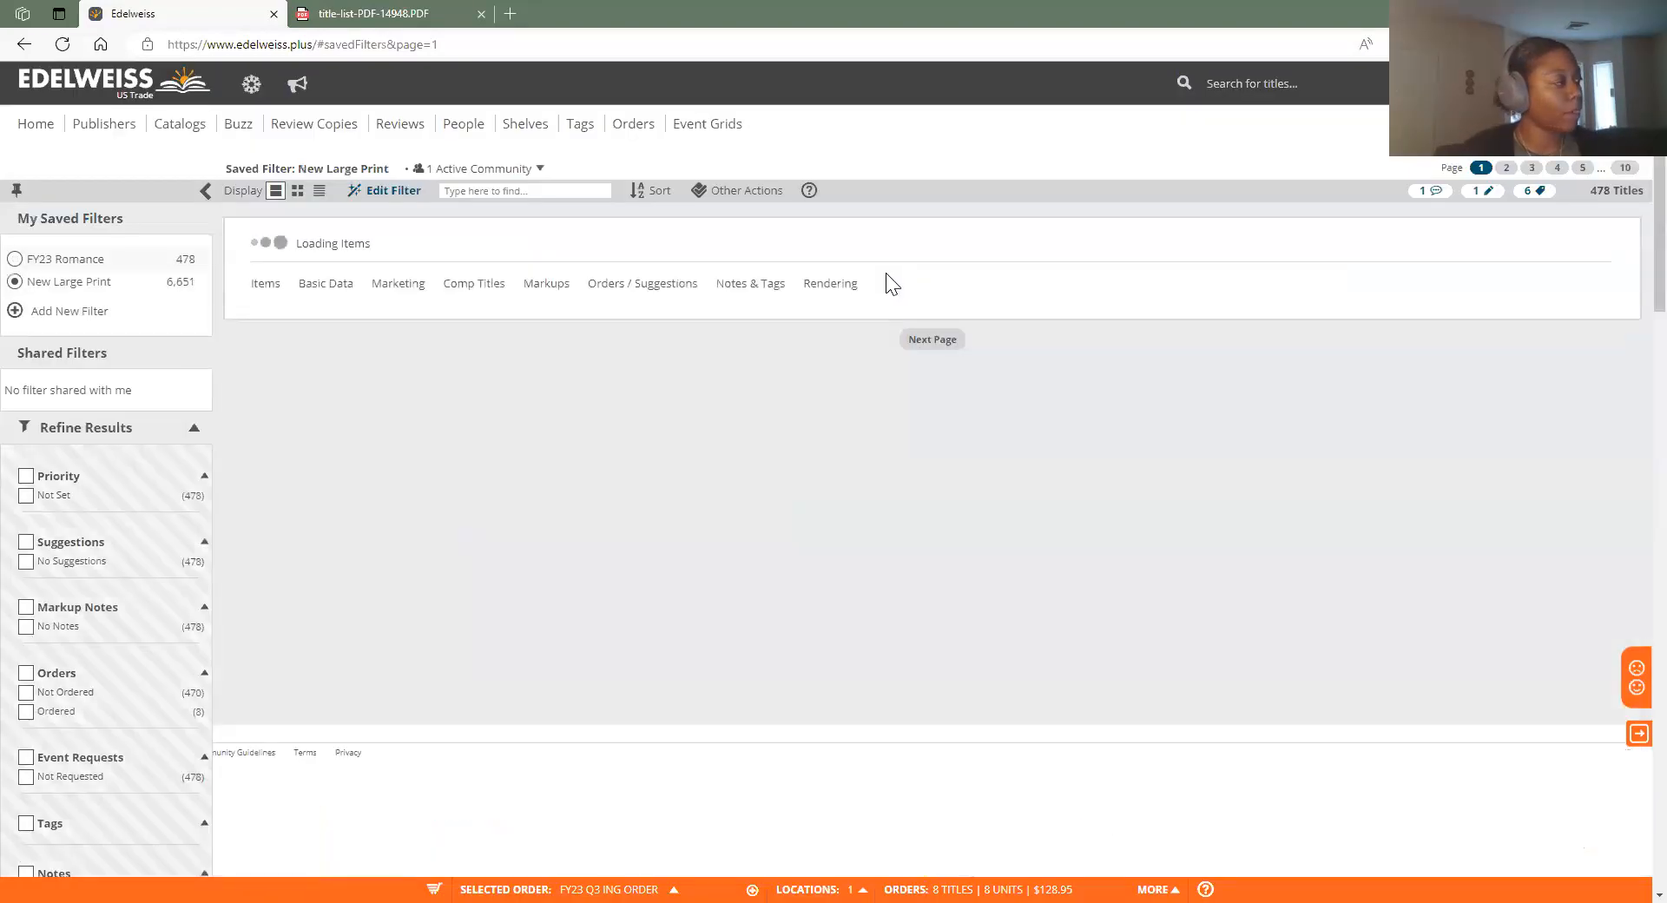
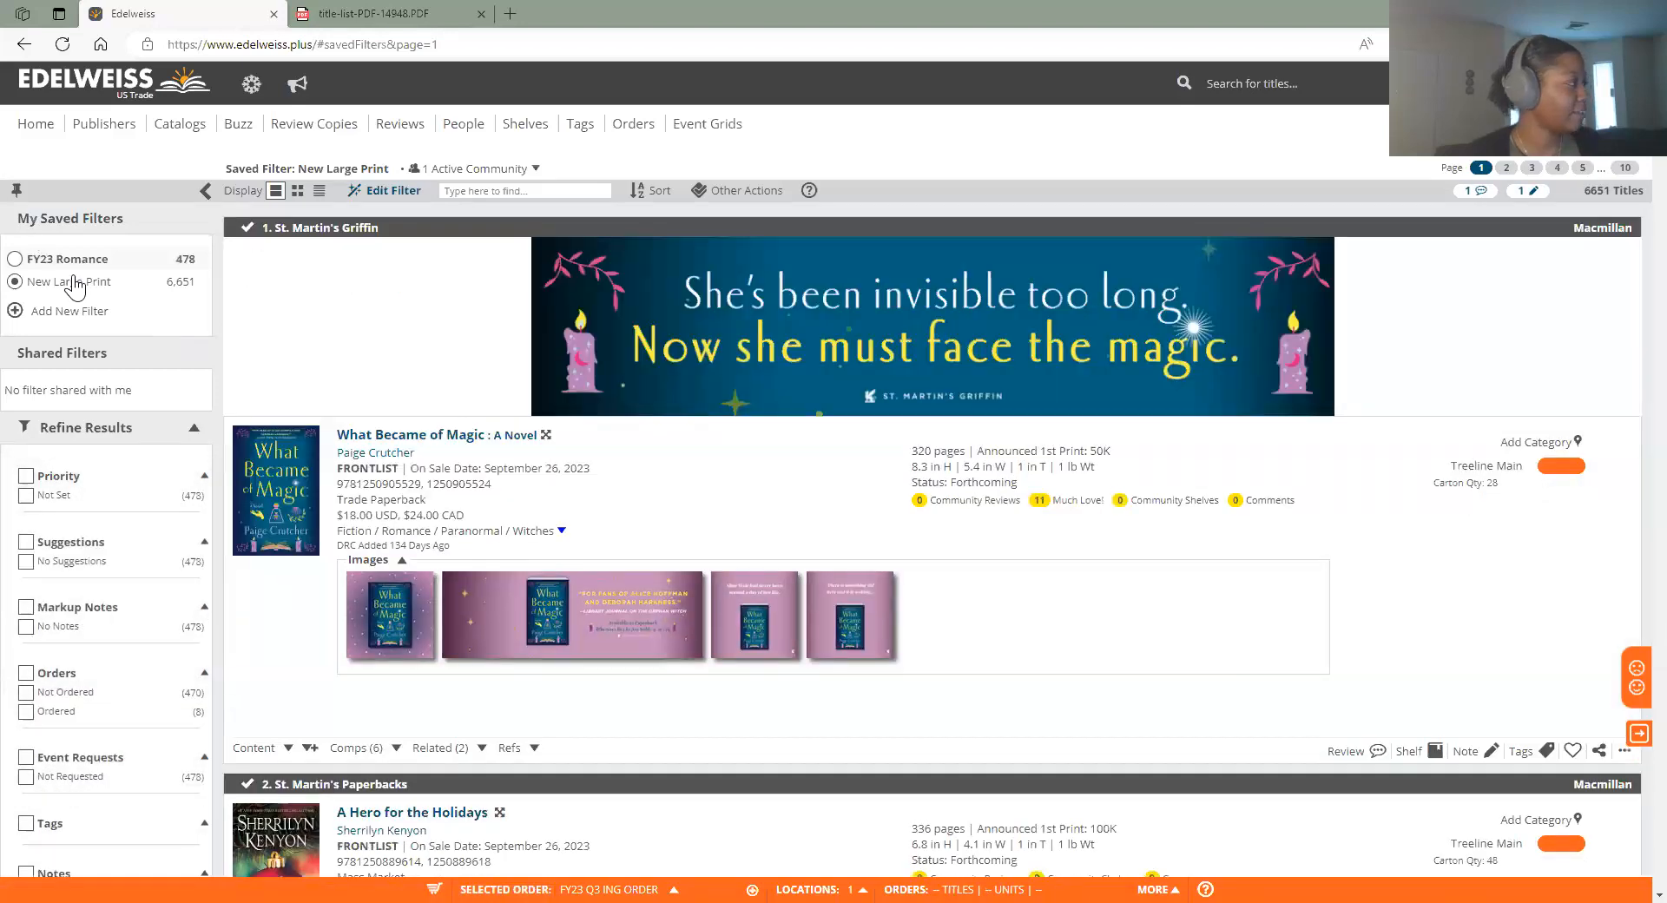
Apply the New Large Print saved filter showing 6,651 titles and bring up the Sort By choices
{"action": "left_click", "coordinate": [75, 283]}
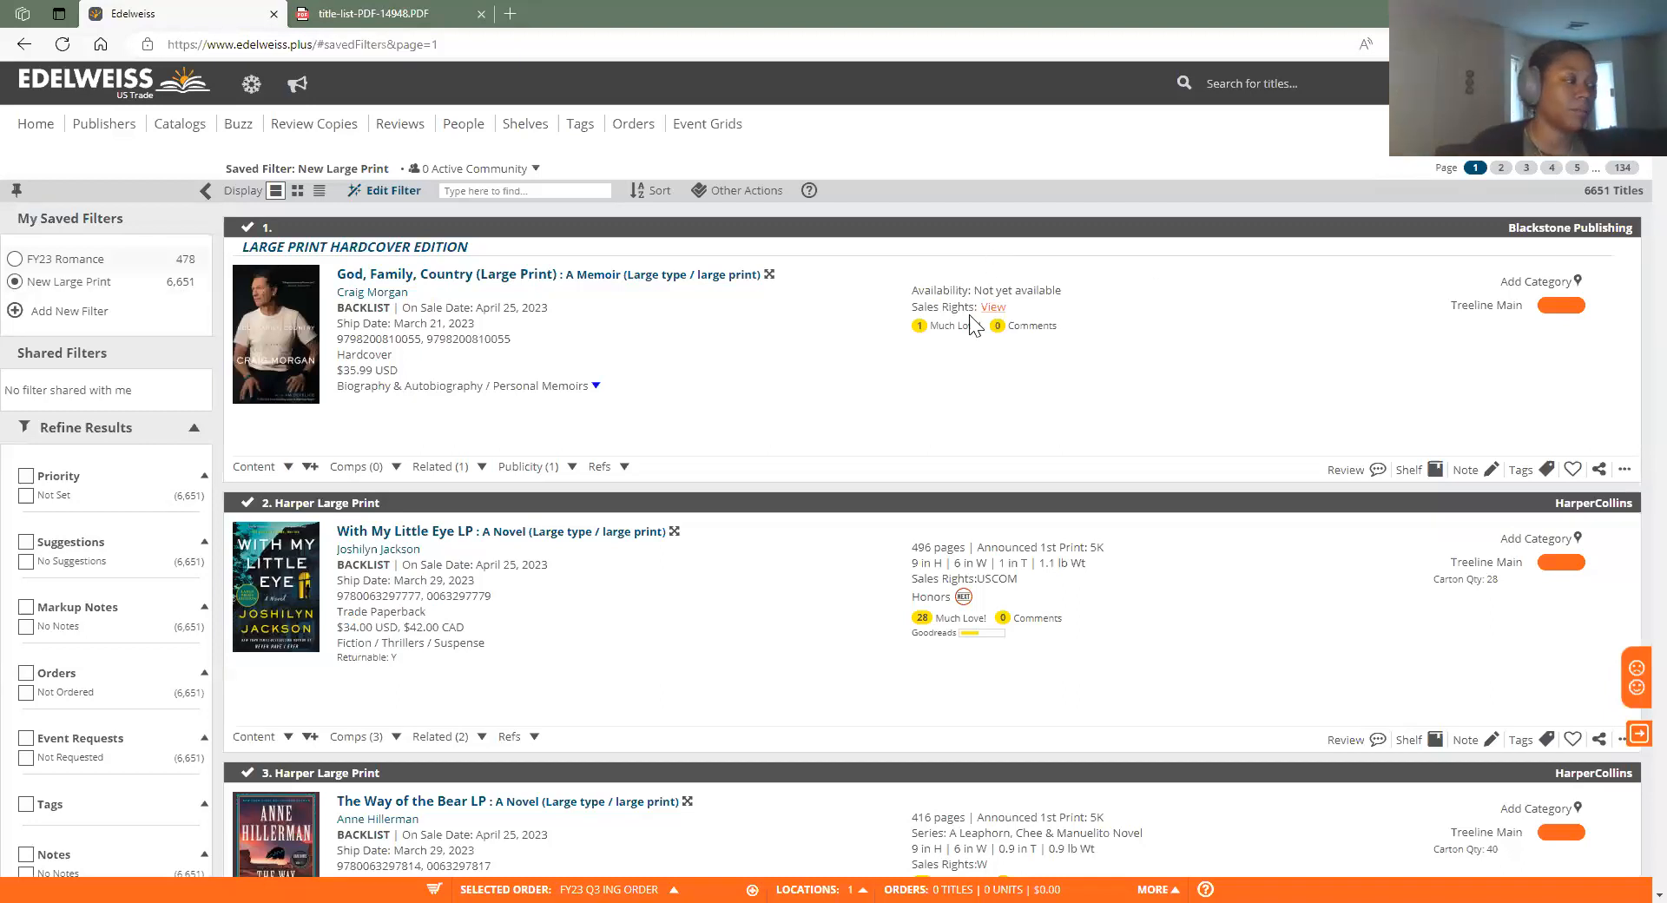
{"action": "scroll", "coordinate": [972, 326], "scroll_direction": "down", "scroll_amount": 3}
{"action": "scroll", "coordinate": [959, 343], "scroll_direction": "up", "scroll_amount": 3}
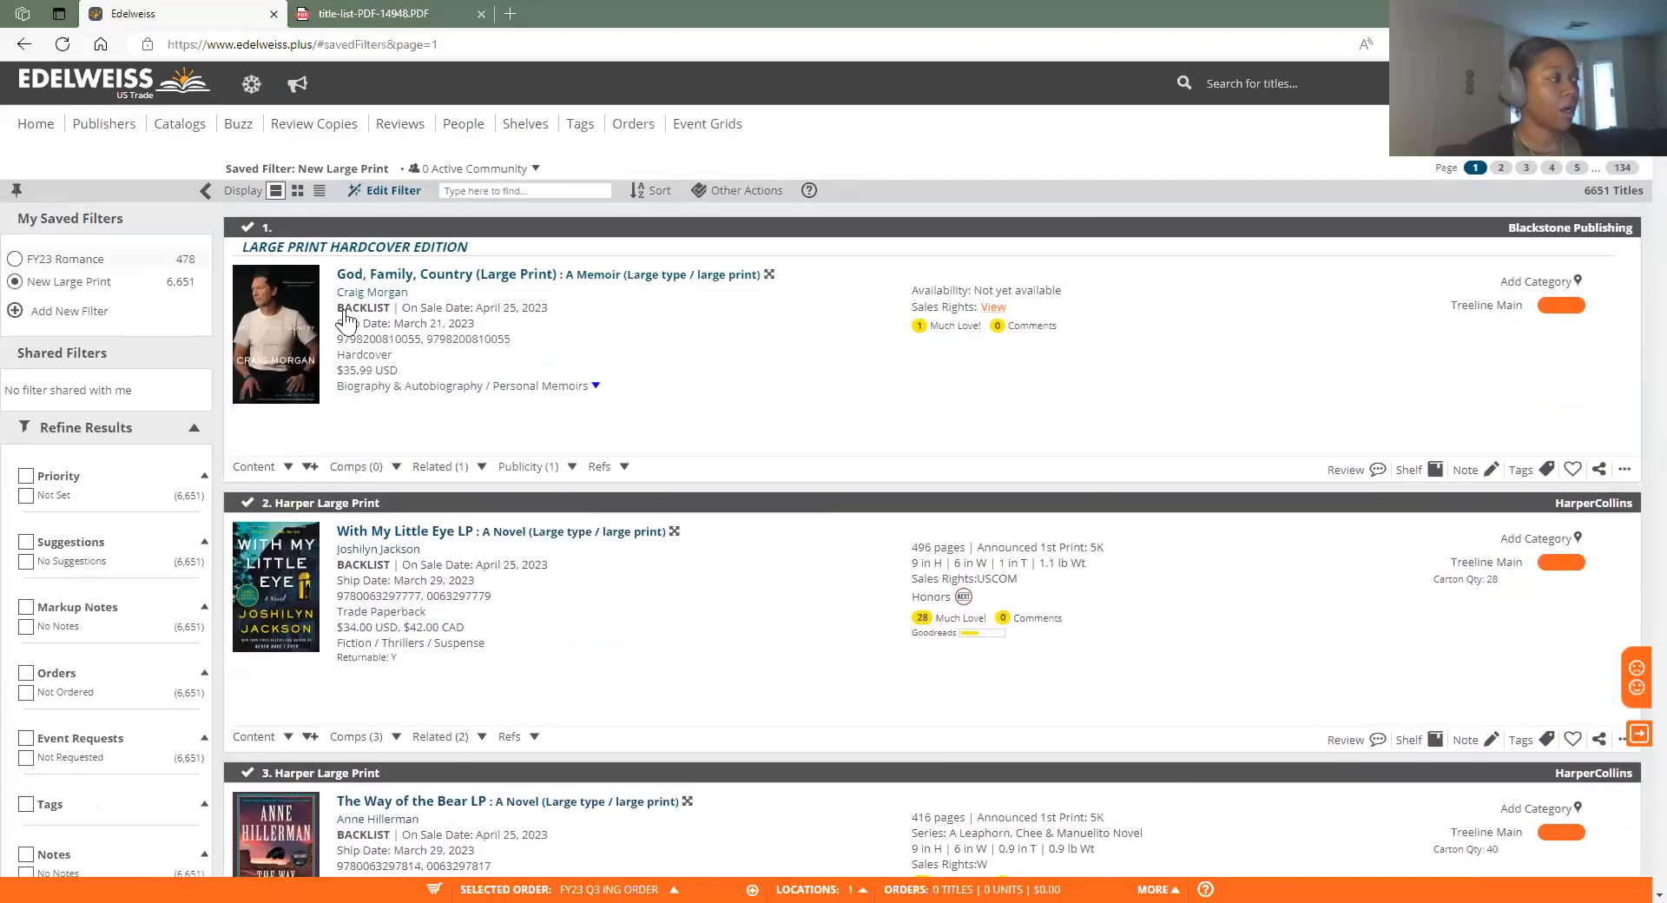
{"action": "left_click", "coordinate": [660, 191]}
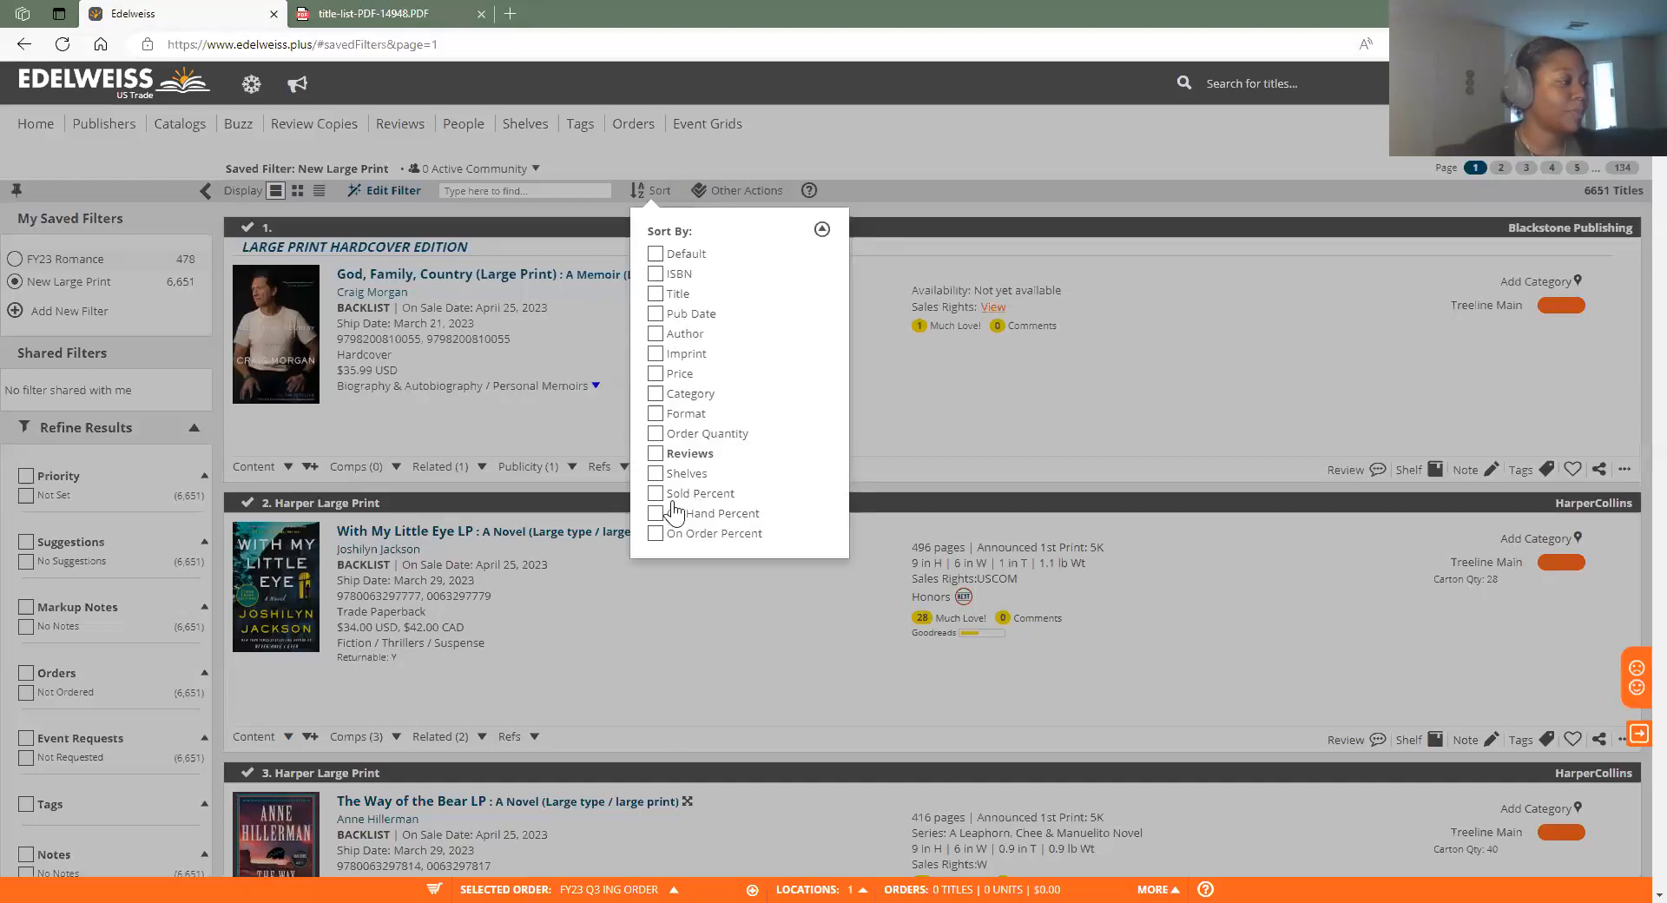
Pick Author in Sort By, then close the list, leaving God, Family, Country (Large Print) first
{"action": "left_click", "coordinate": [668, 339]}
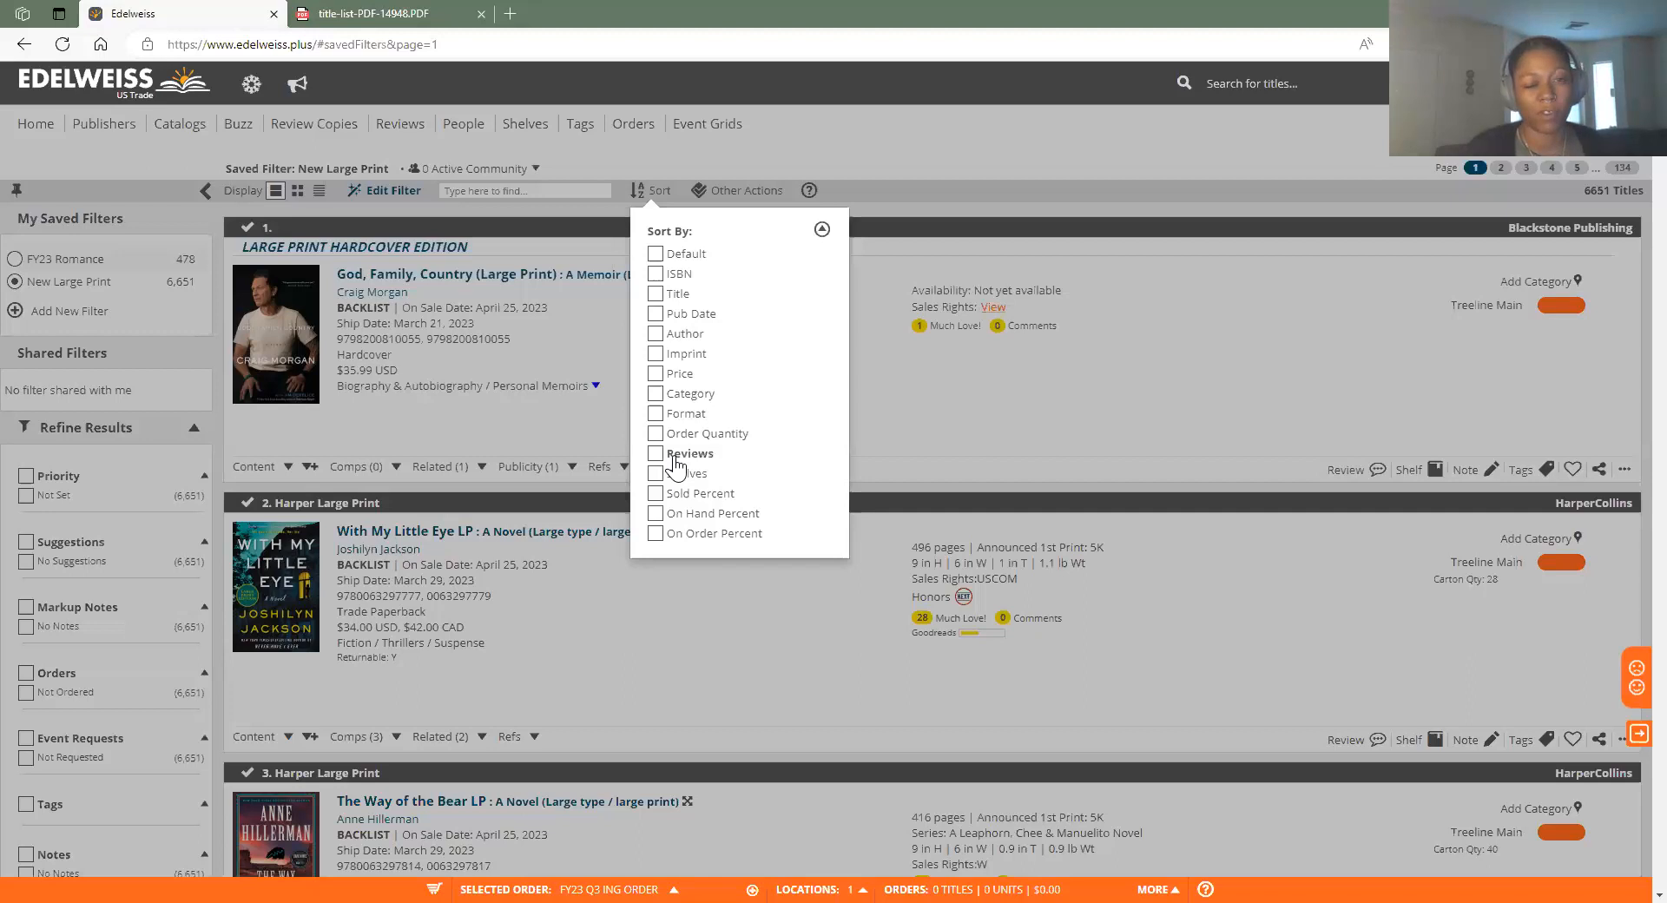
{"action": "left_click", "coordinate": [1077, 251]}
{"action": "scroll", "coordinate": [245, 512], "scroll_direction": "down", "scroll_amount": 3}
{"action": "scroll", "coordinate": [886, 634], "scroll_direction": "up", "scroll_amount": 3}
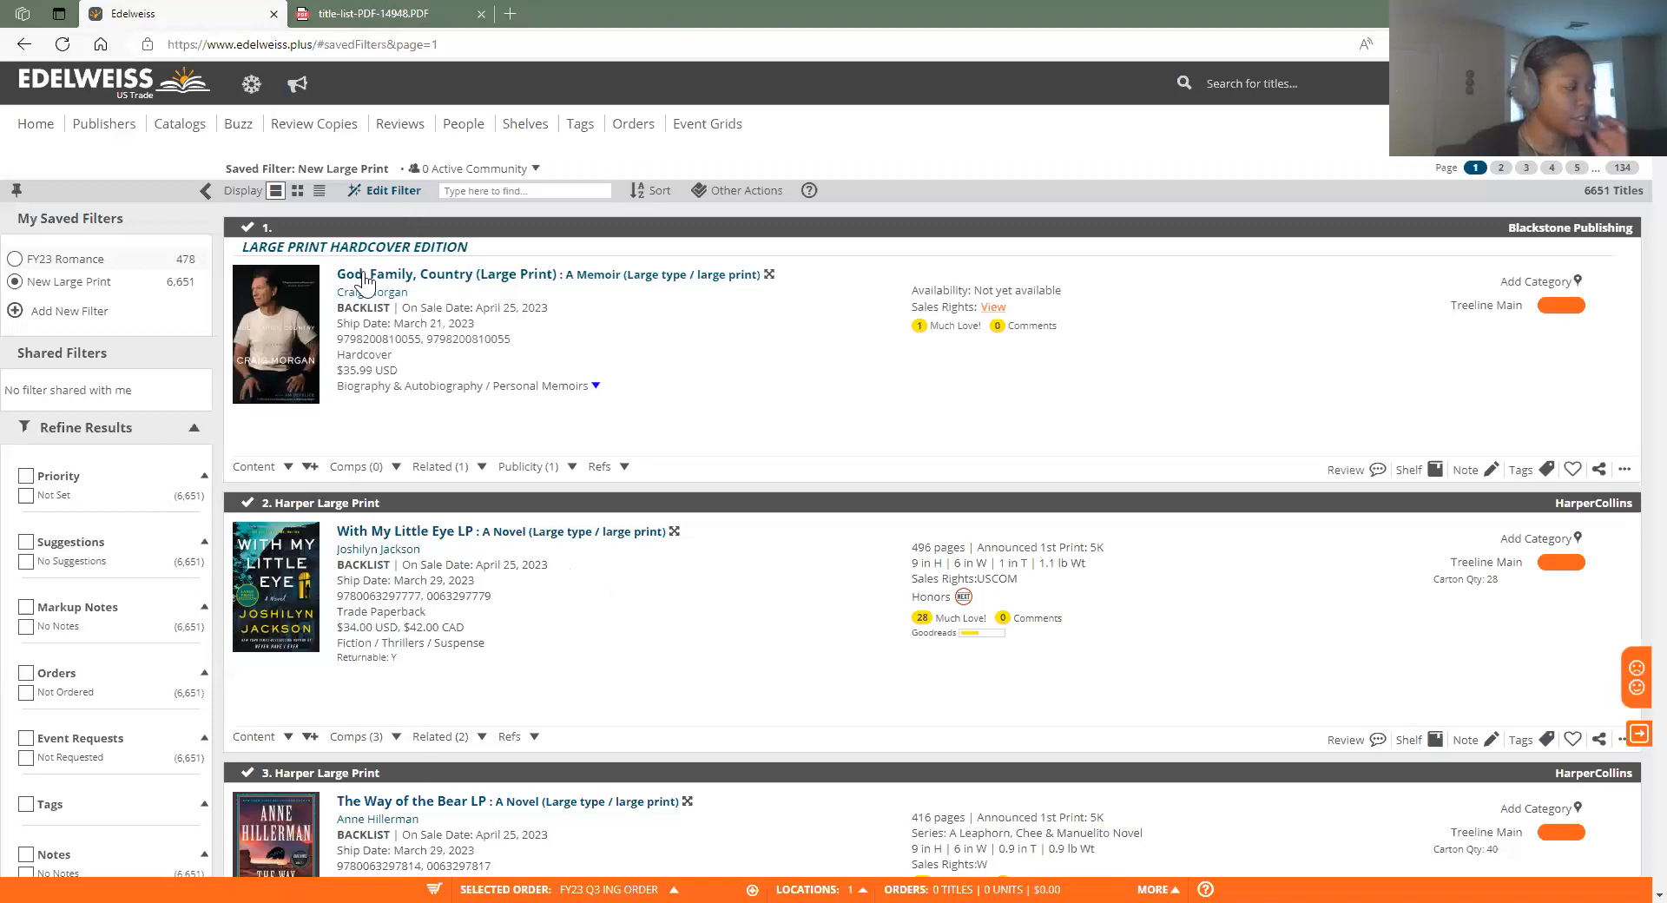
Look through the Refine Results filters and expand every award option under Honors
{"action": "scroll", "coordinate": [363, 464], "scroll_direction": "down", "scroll_amount": 2}
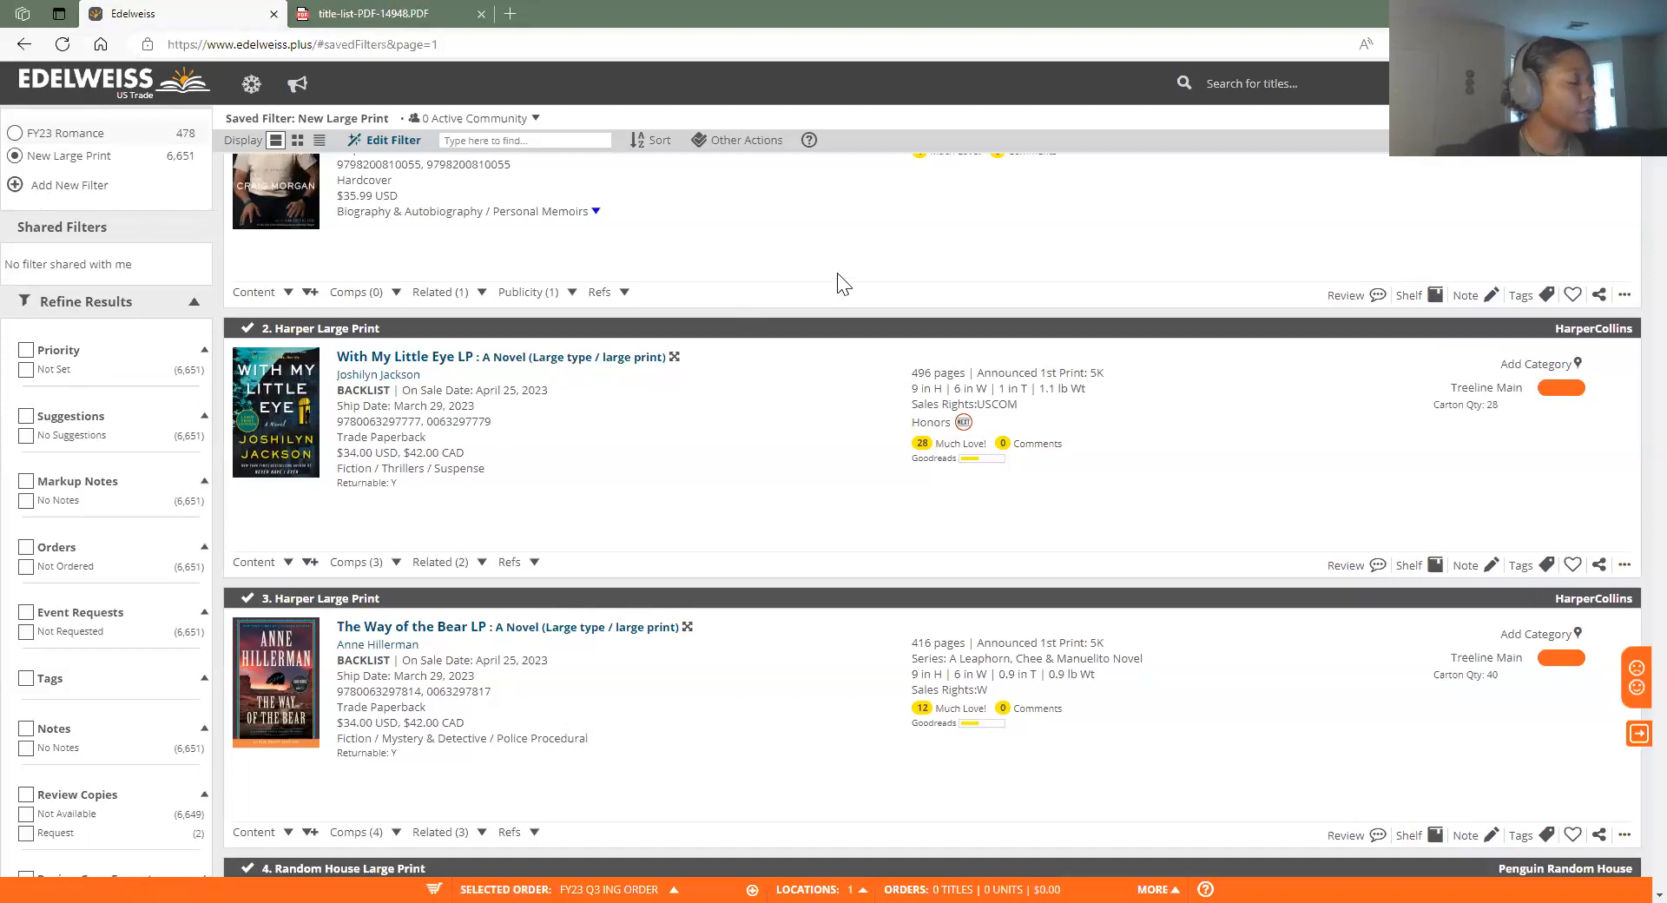
{"action": "scroll", "coordinate": [834, 303], "scroll_direction": "up", "scroll_amount": 3}
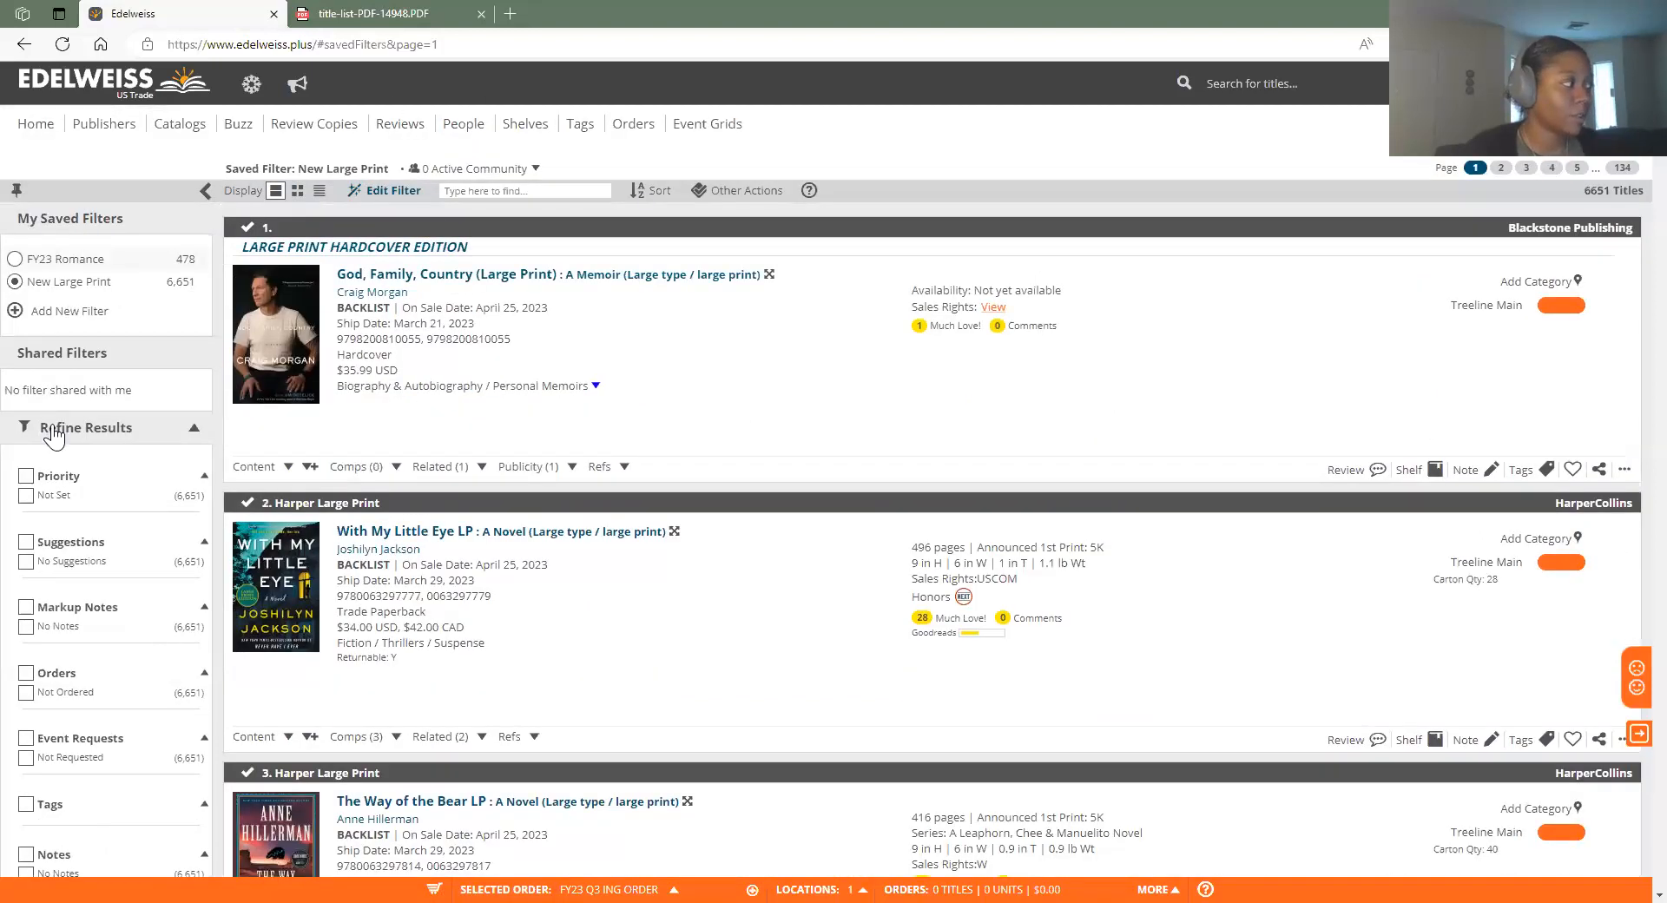
{"action": "scroll", "coordinate": [54, 504], "scroll_direction": "down", "scroll_amount": 3}
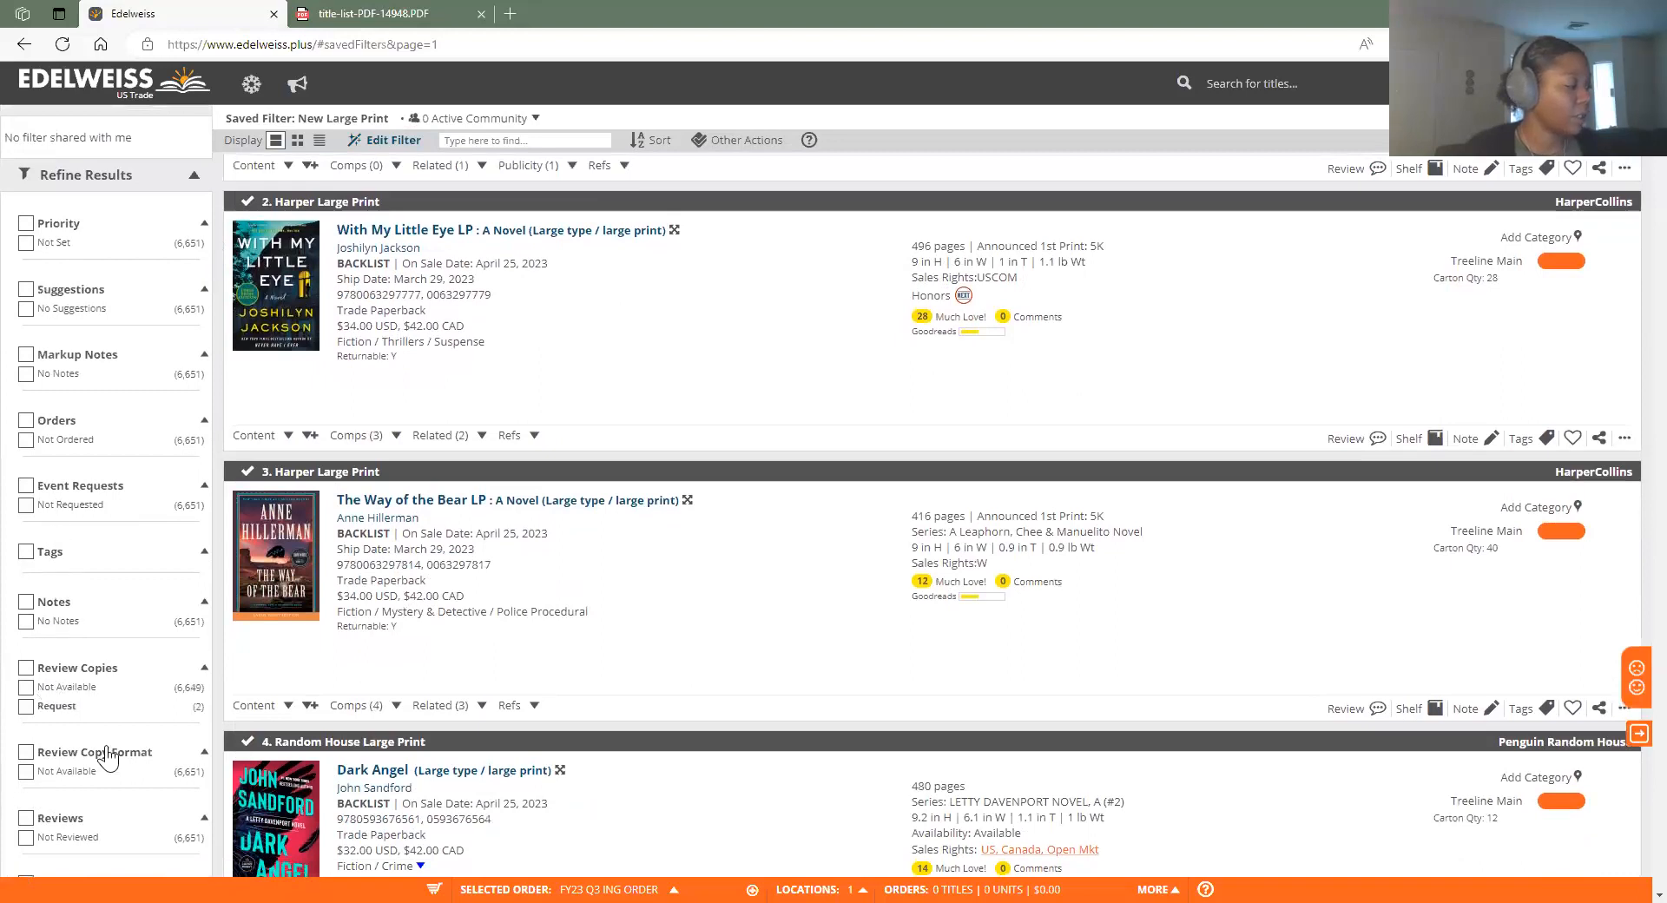
{"action": "scroll", "coordinate": [112, 718], "scroll_direction": "down", "scroll_amount": 1}
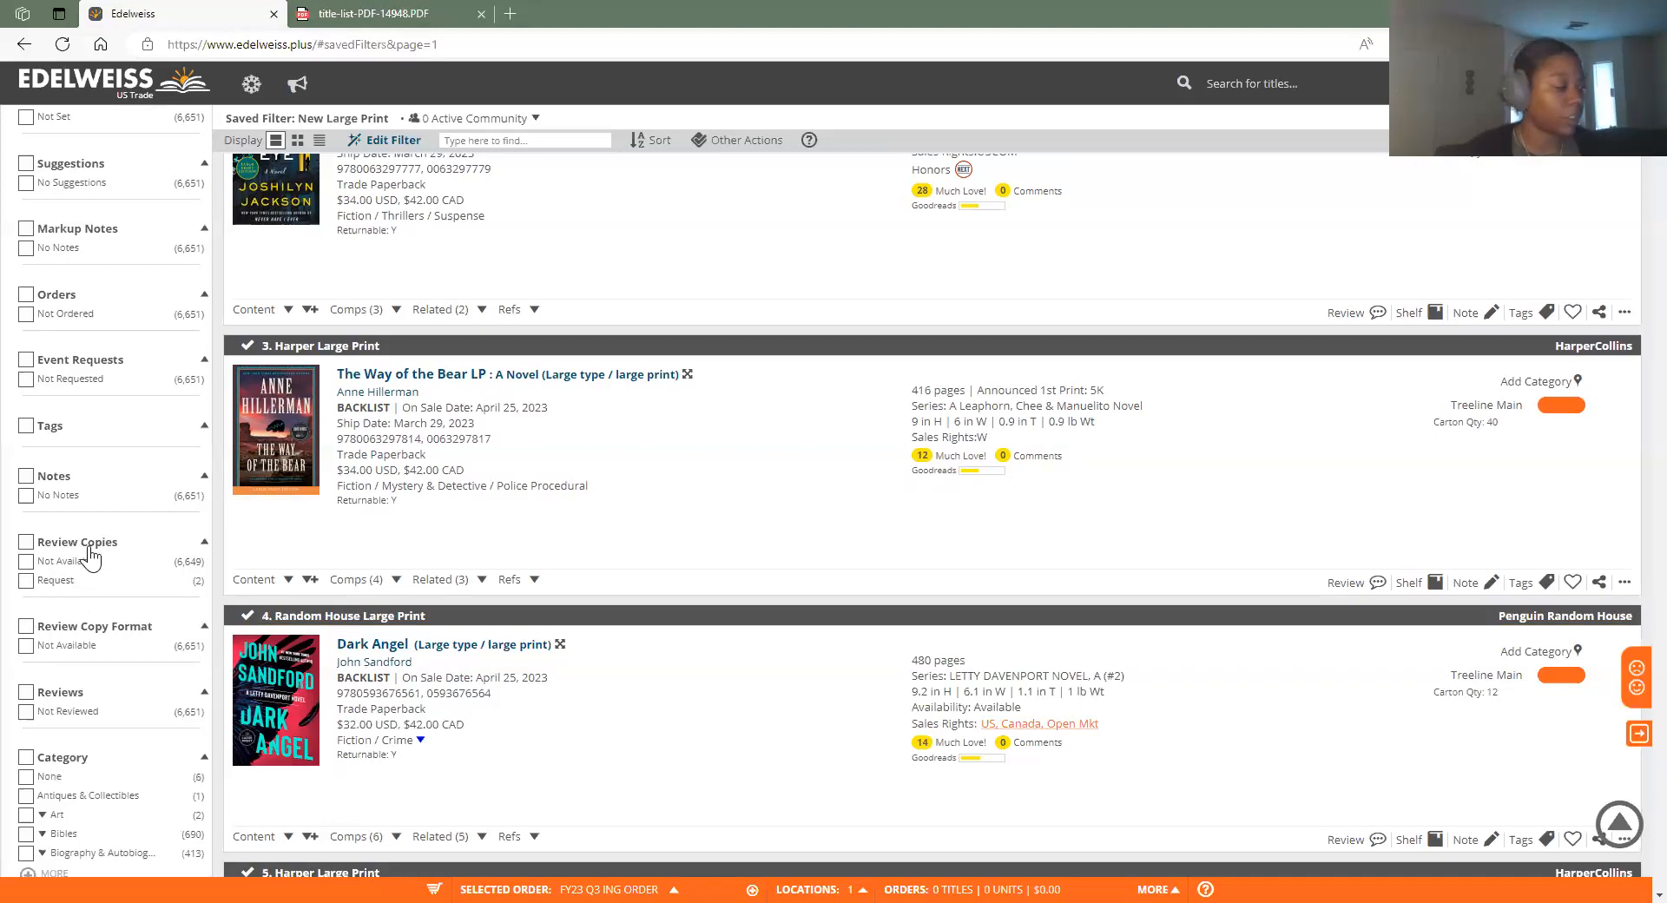
{"action": "scroll", "coordinate": [22, 564], "scroll_direction": "down", "scroll_amount": 1}
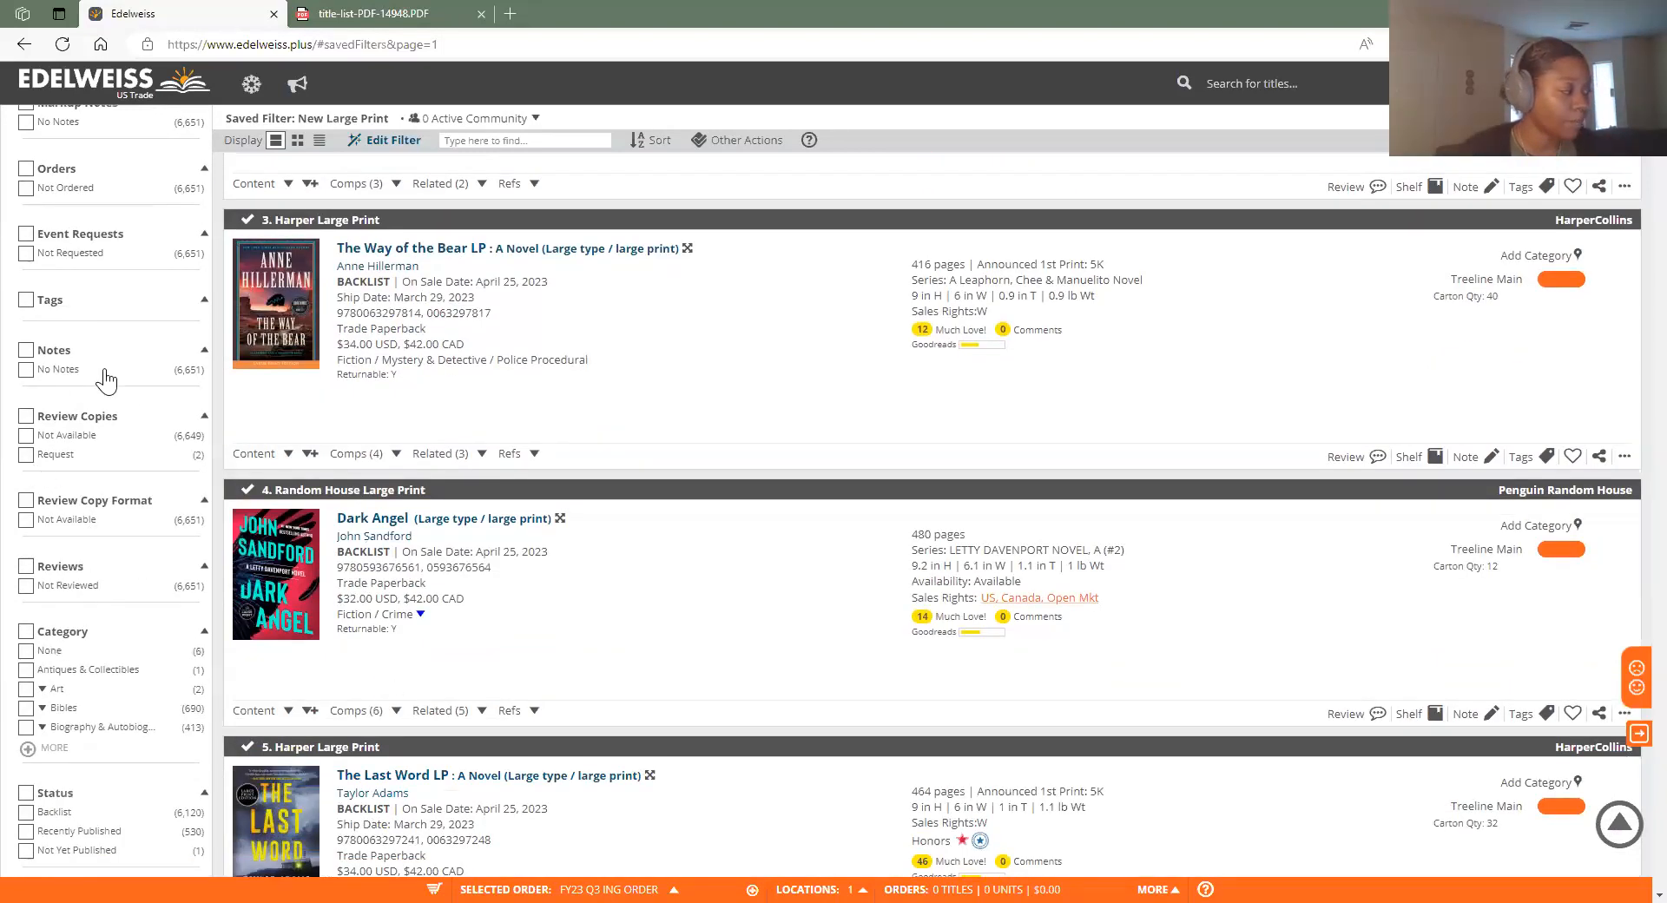
{"action": "scroll", "coordinate": [165, 556], "scroll_direction": "down", "scroll_amount": 2}
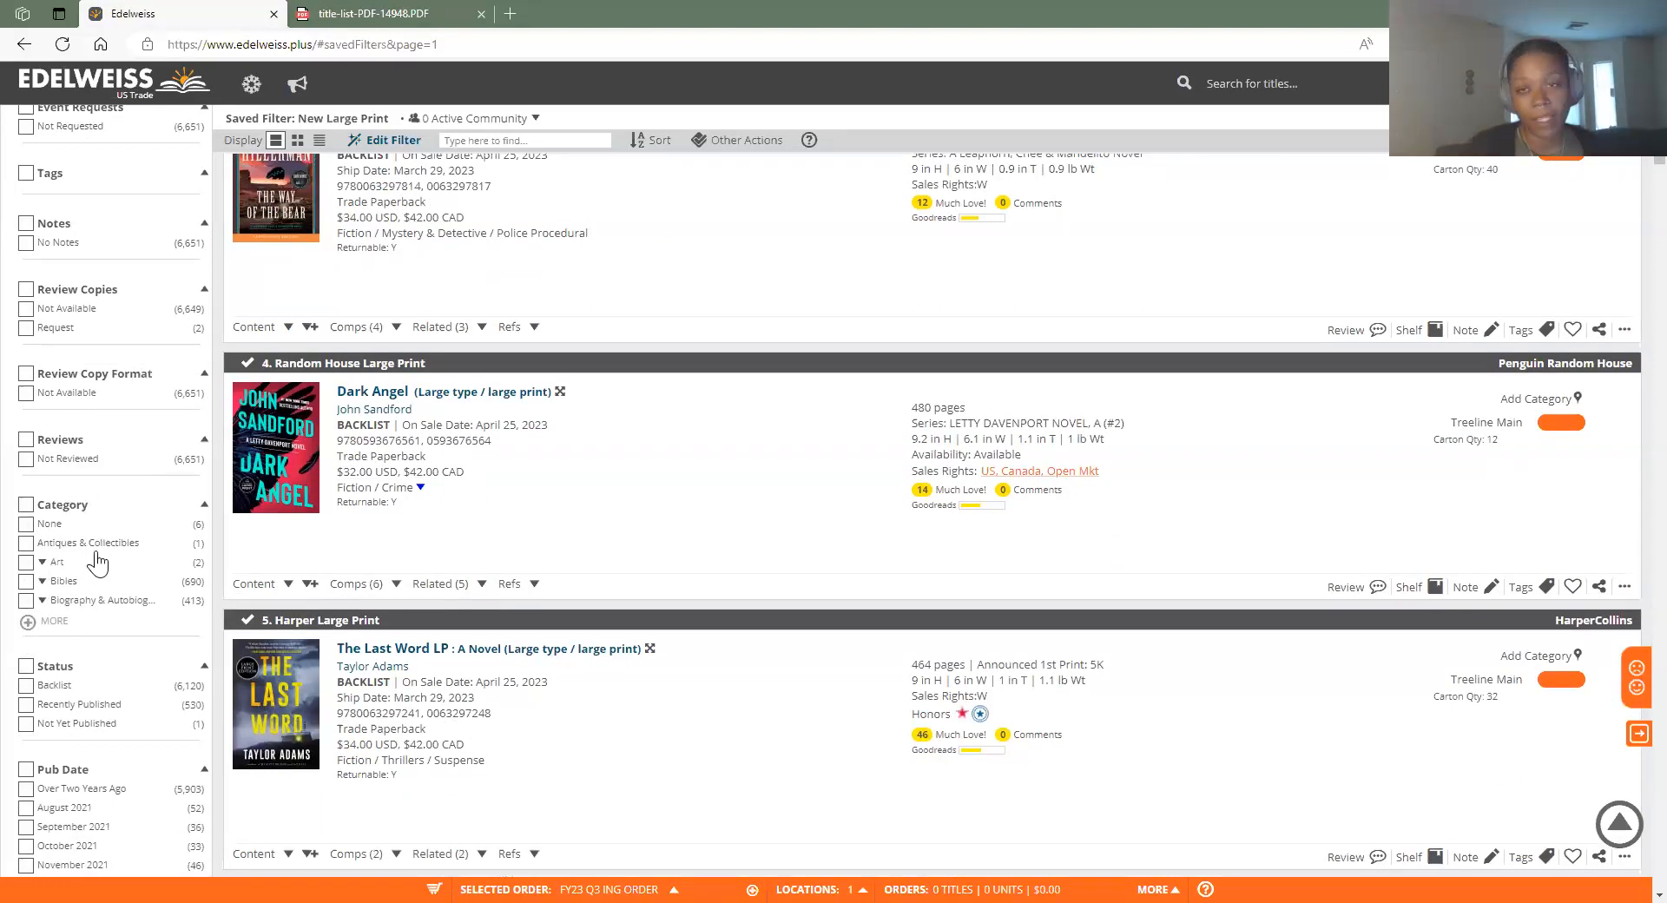
{"action": "scroll", "coordinate": [97, 576], "scroll_direction": "down", "scroll_amount": 1}
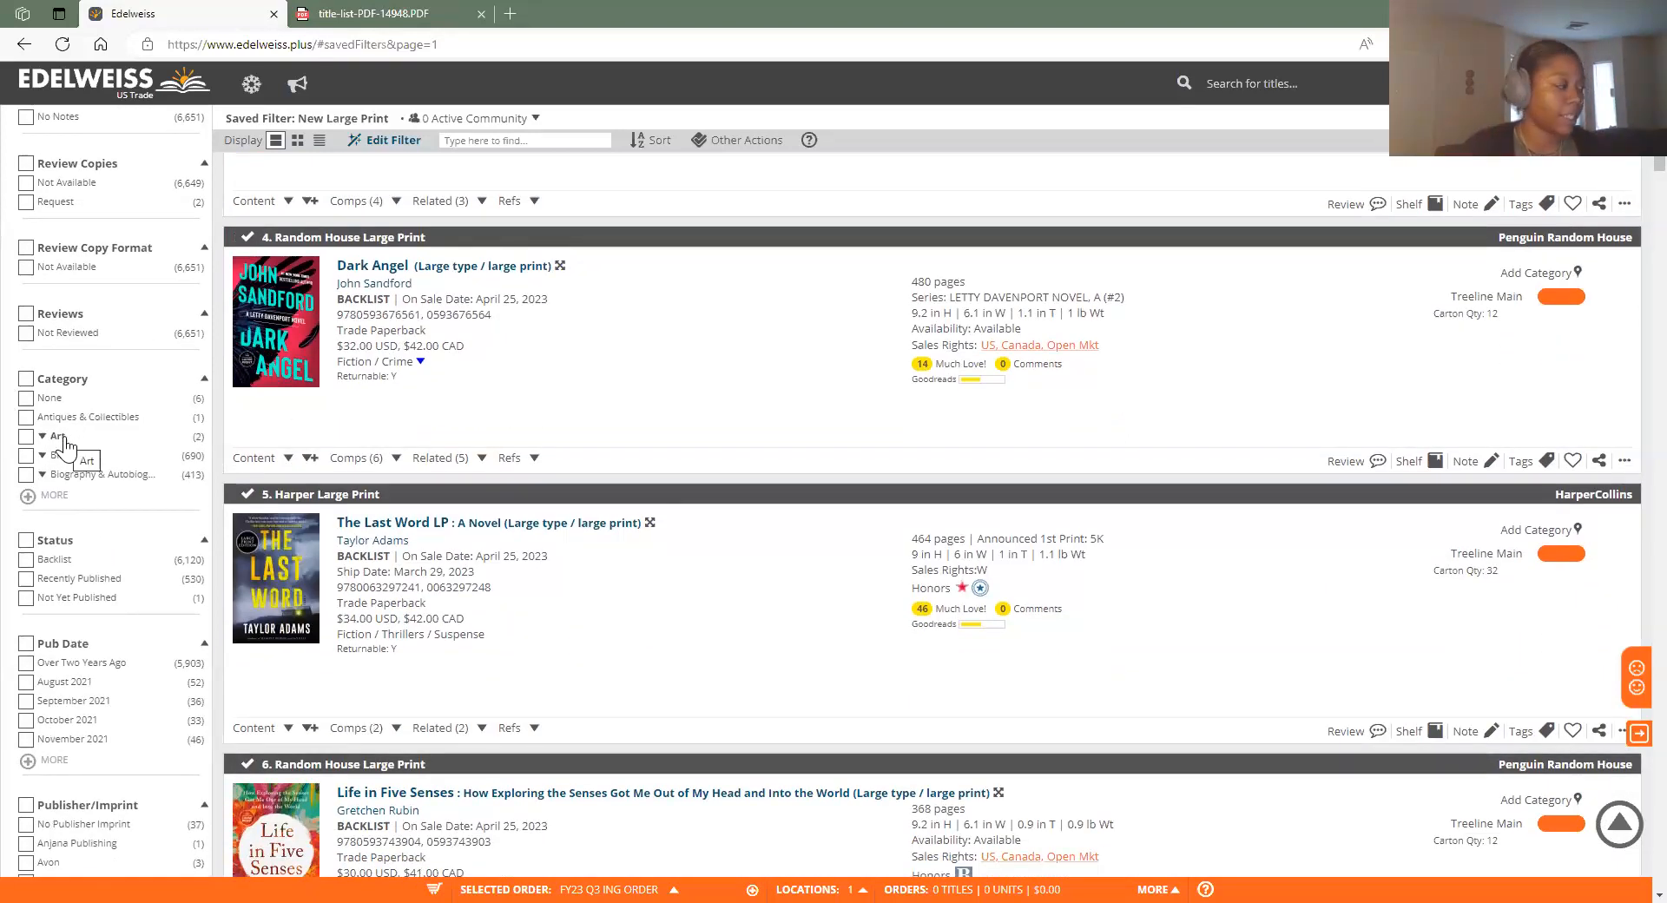
{"action": "scroll", "coordinate": [62, 443], "scroll_direction": "down", "scroll_amount": 1}
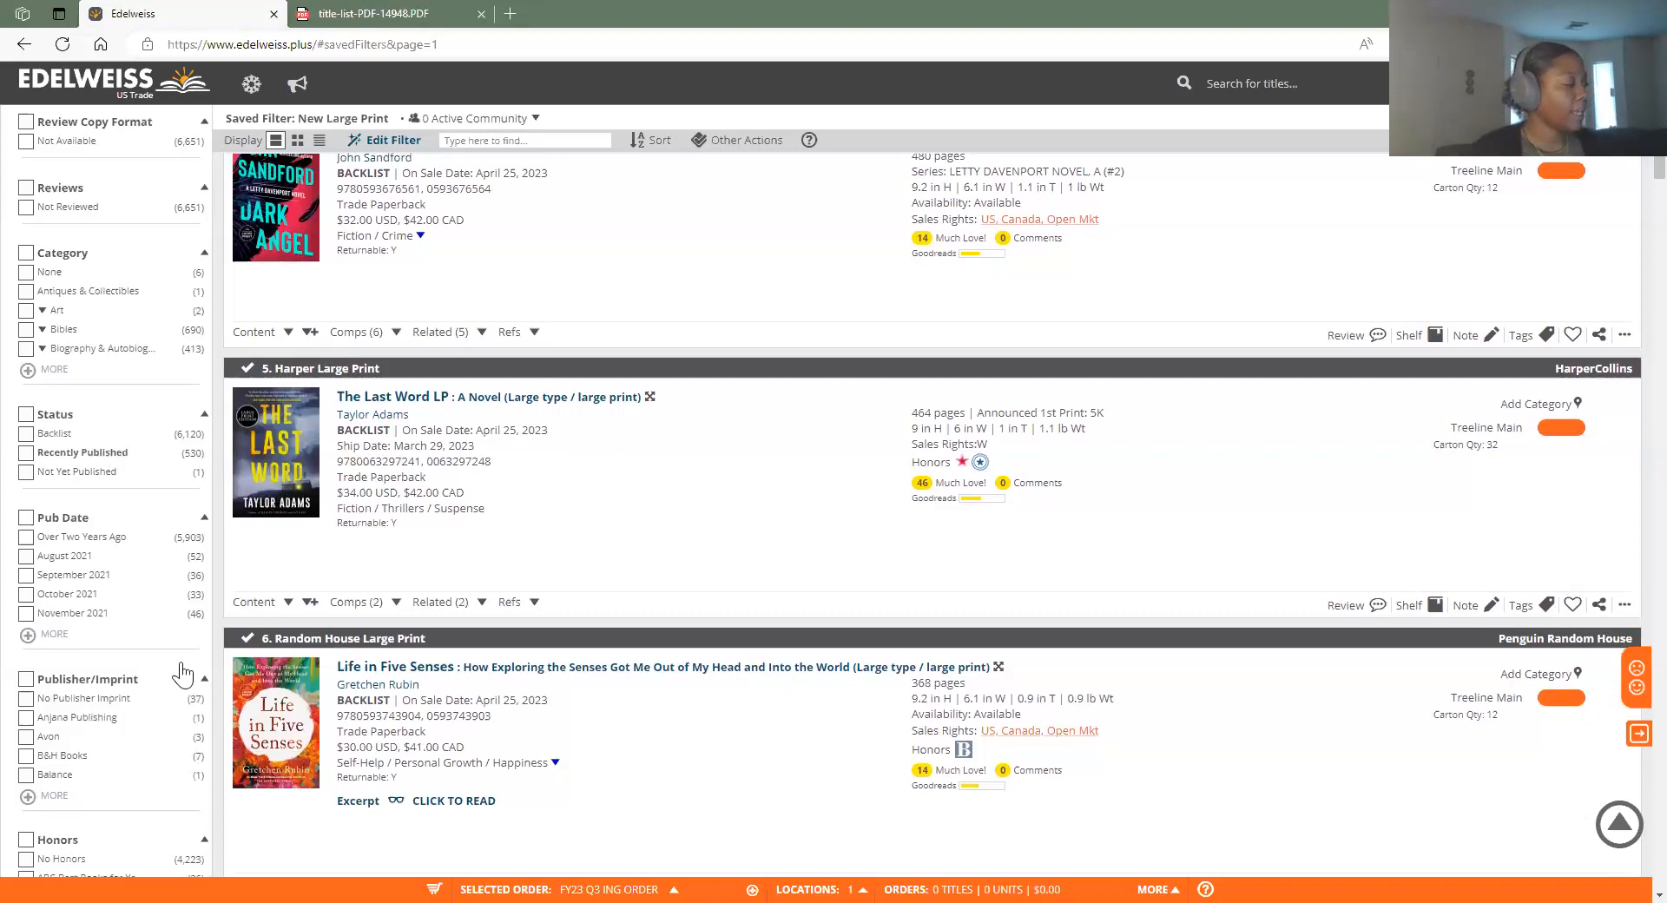
{"action": "scroll", "coordinate": [179, 673], "scroll_direction": "down", "scroll_amount": 2}
{"action": "scroll", "coordinate": [143, 712], "scroll_direction": "down", "scroll_amount": 2}
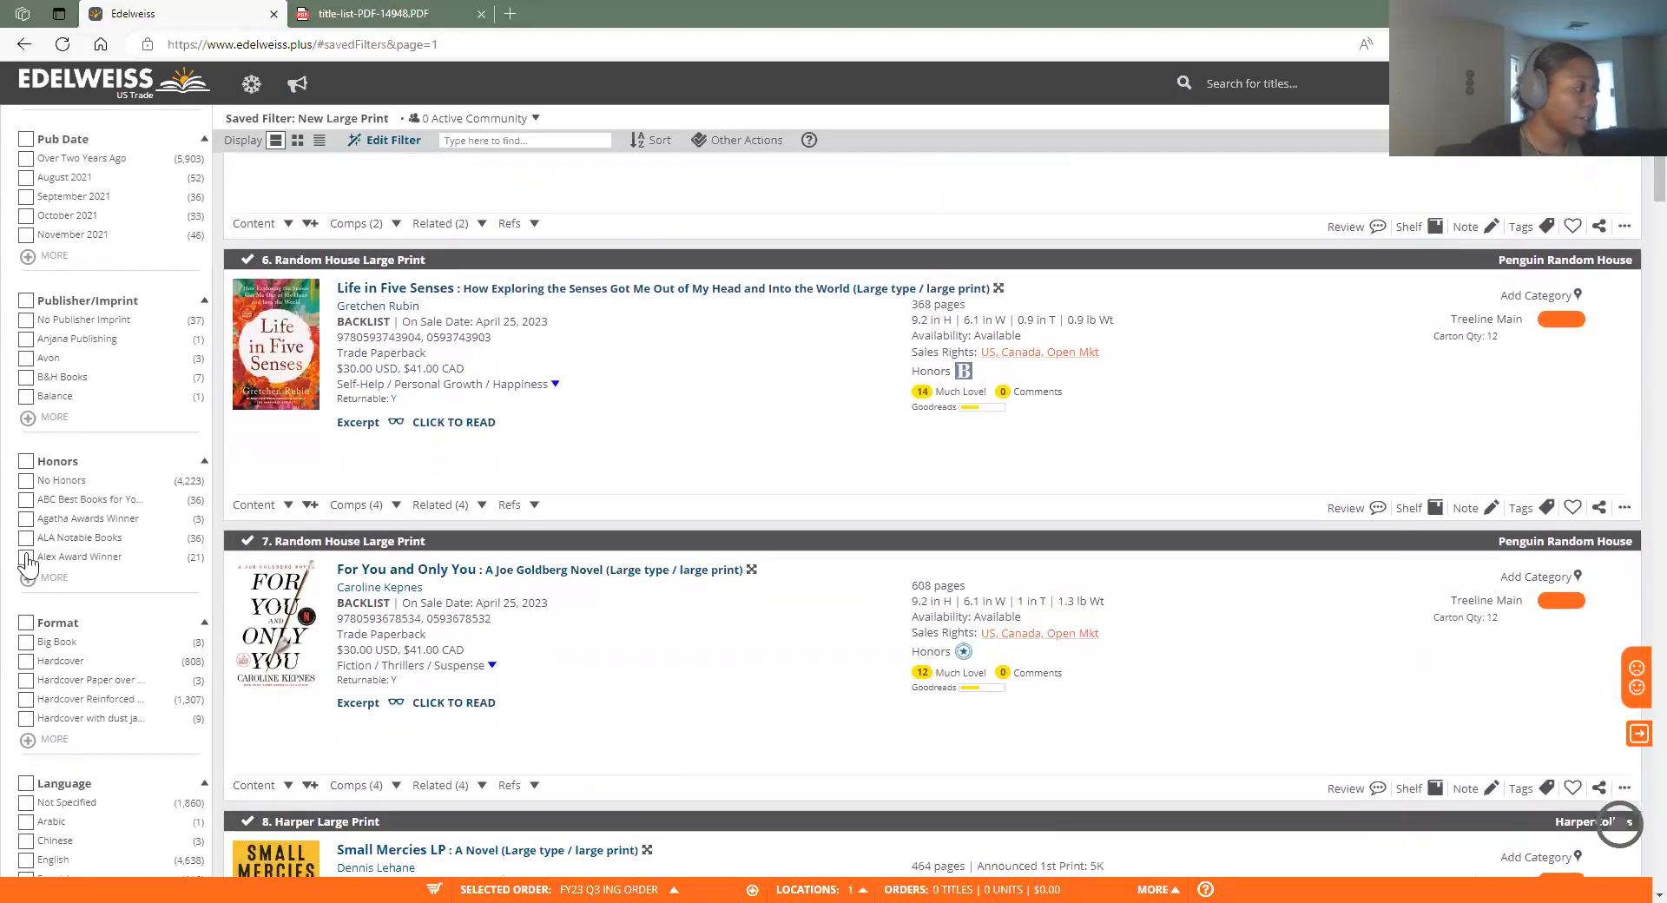
{"action": "scroll", "coordinate": [82, 538], "scroll_direction": "down", "scroll_amount": 2}
{"action": "left_click", "coordinate": [113, 486]}
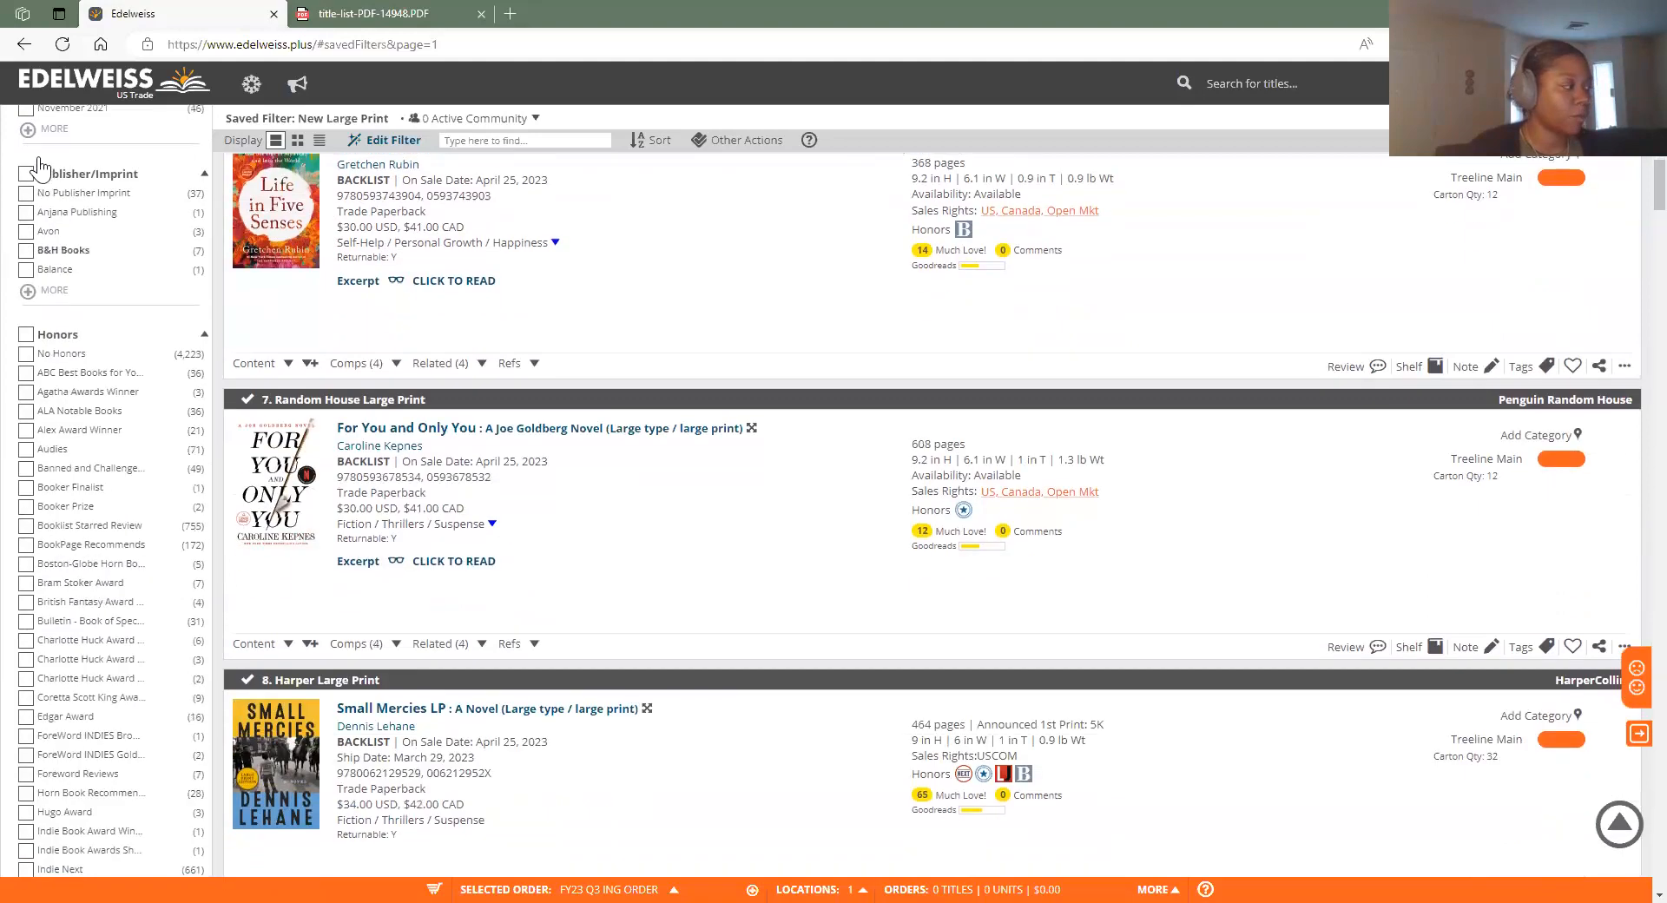
Review the expanded filters and show the full Category list
{"action": "scroll", "coordinate": [100, 694], "scroll_direction": "down", "scroll_amount": 4}
{"action": "scroll", "coordinate": [104, 640], "scroll_direction": "down", "scroll_amount": 5}
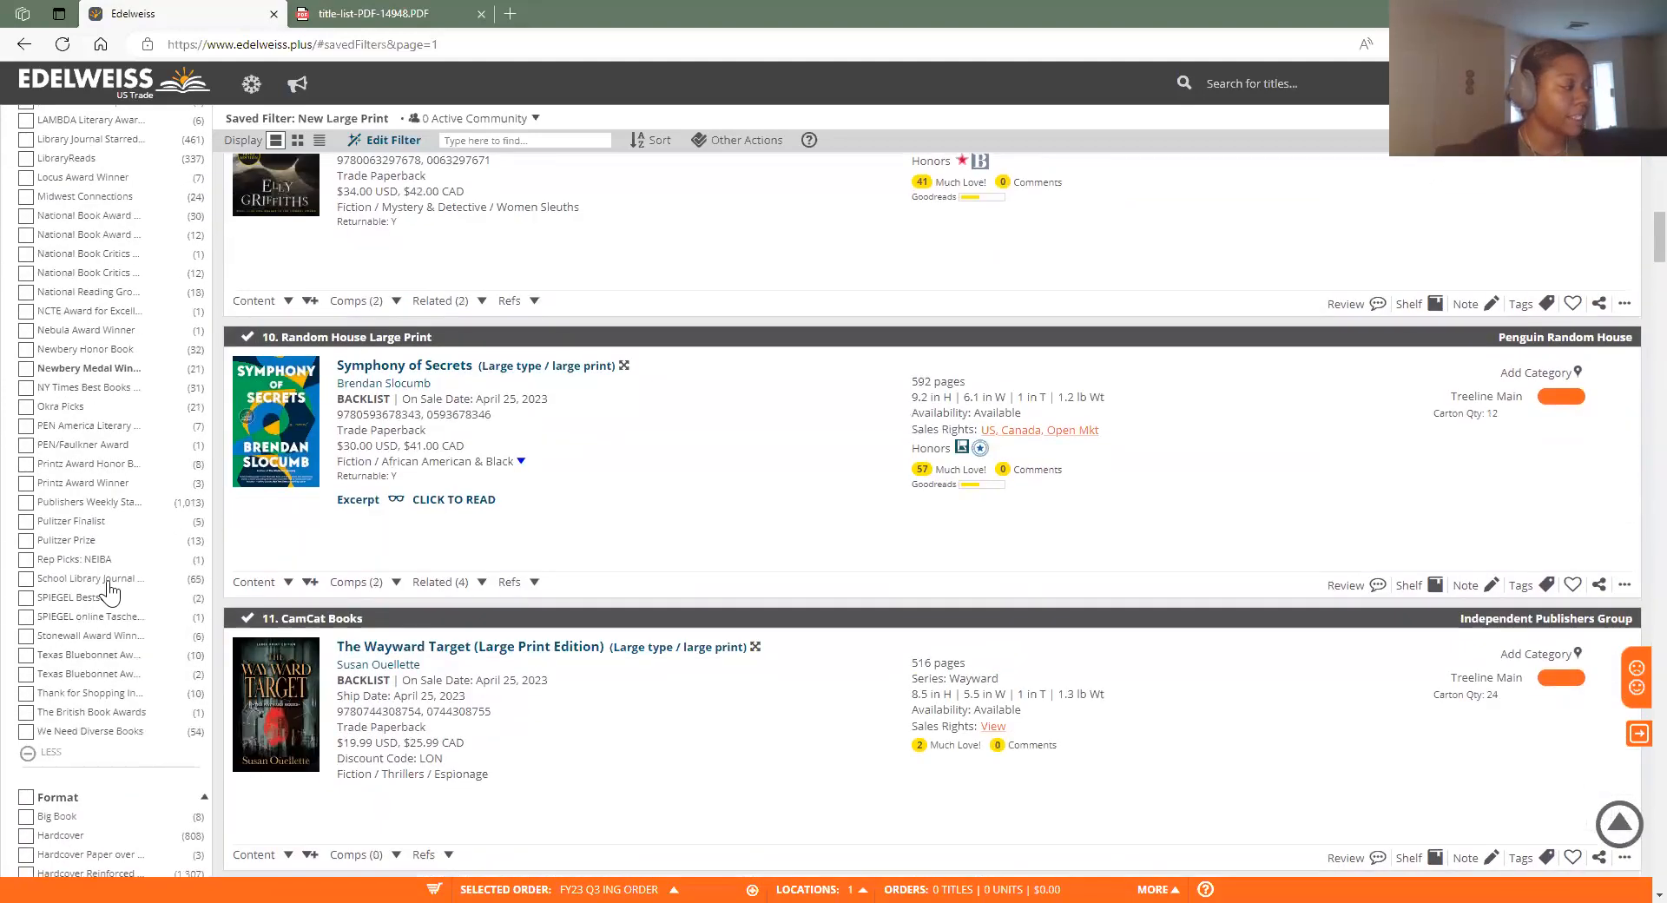
{"action": "scroll", "coordinate": [130, 521], "scroll_direction": "up", "scroll_amount": 5}
{"action": "scroll", "coordinate": [130, 478], "scroll_direction": "up", "scroll_amount": 6}
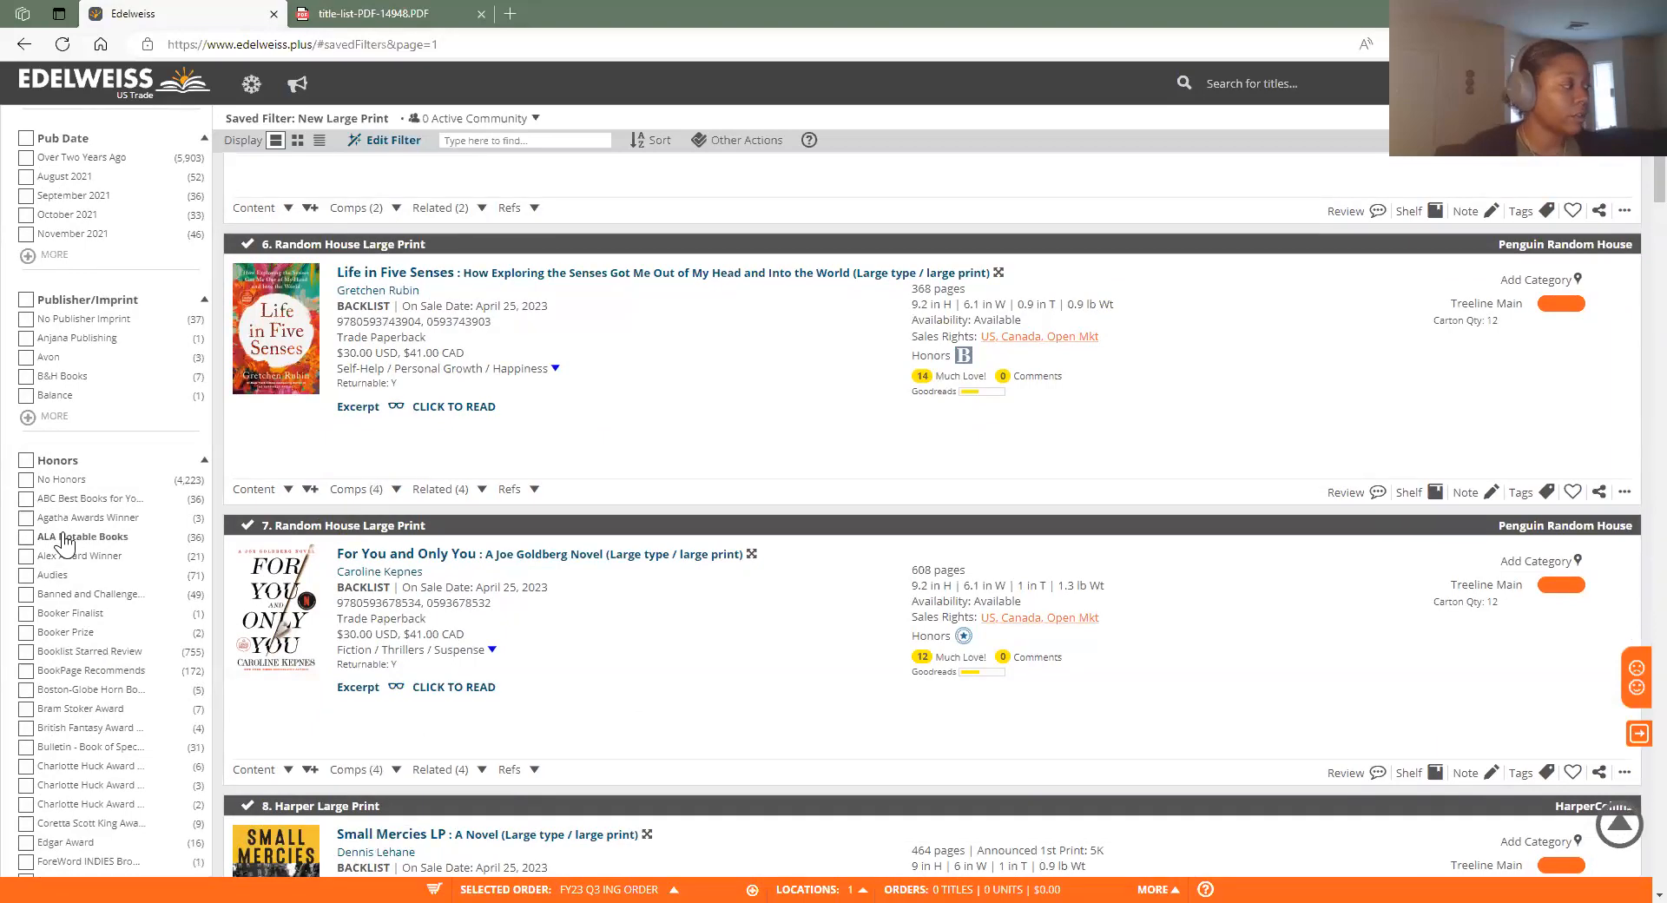
{"action": "scroll", "coordinate": [74, 725], "scroll_direction": "down", "scroll_amount": 15}
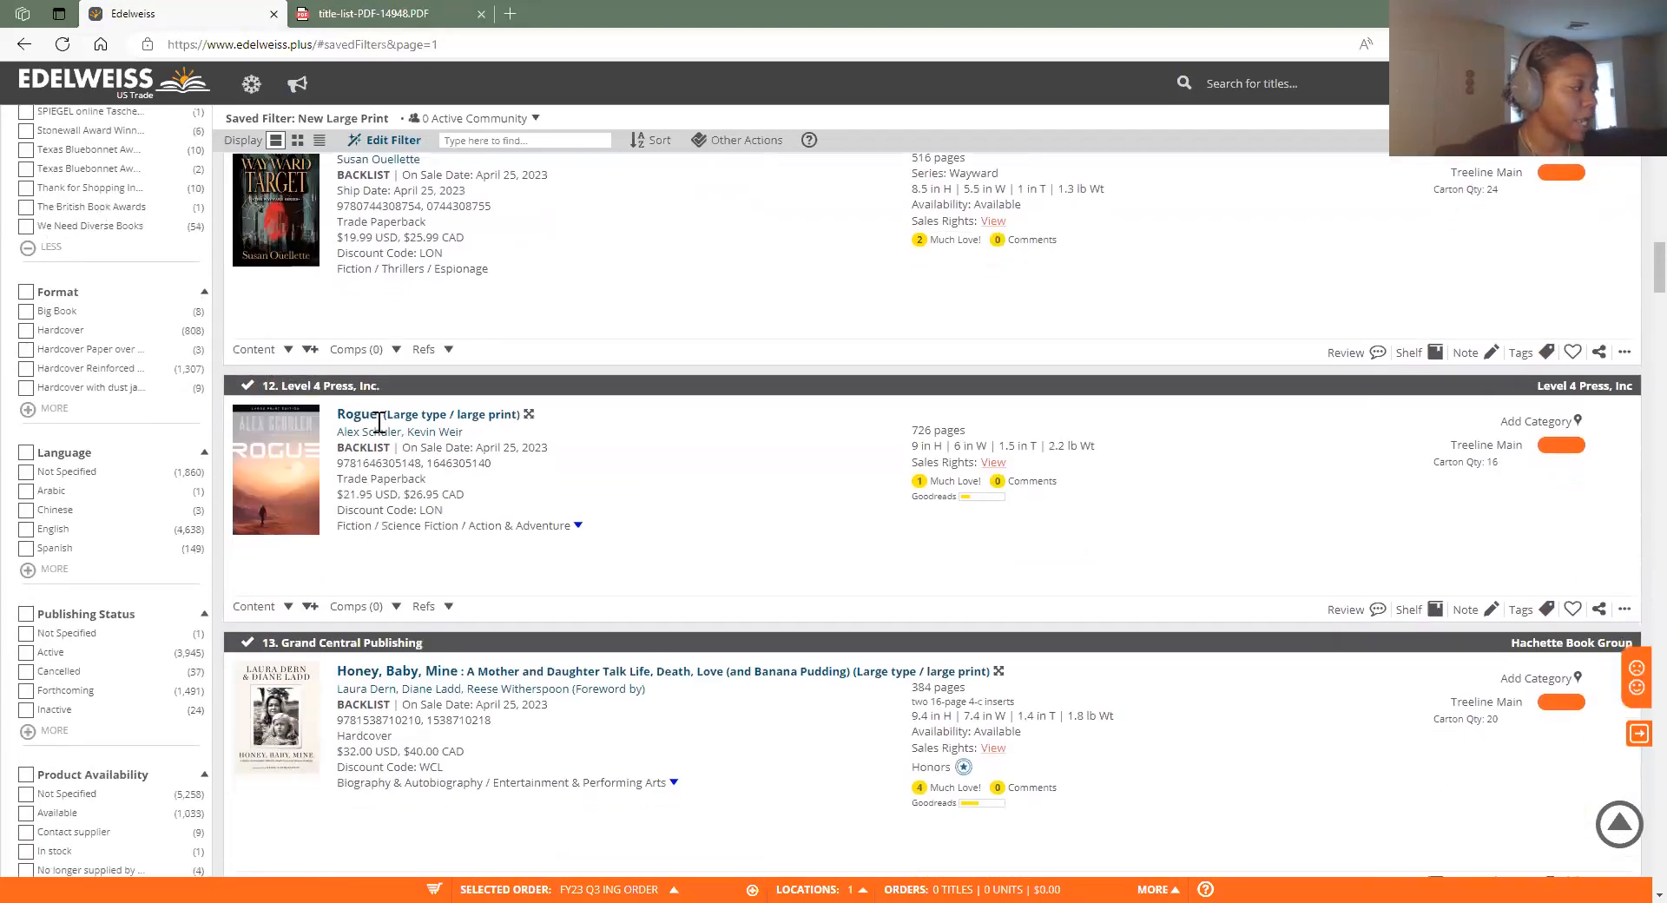
{"action": "scroll", "coordinate": [483, 835], "scroll_direction": "down", "scroll_amount": 5}
{"action": "scroll", "coordinate": [875, 706], "scroll_direction": "up", "scroll_amount": 11}
{"action": "scroll", "coordinate": [868, 662], "scroll_direction": "up", "scroll_amount": 15}
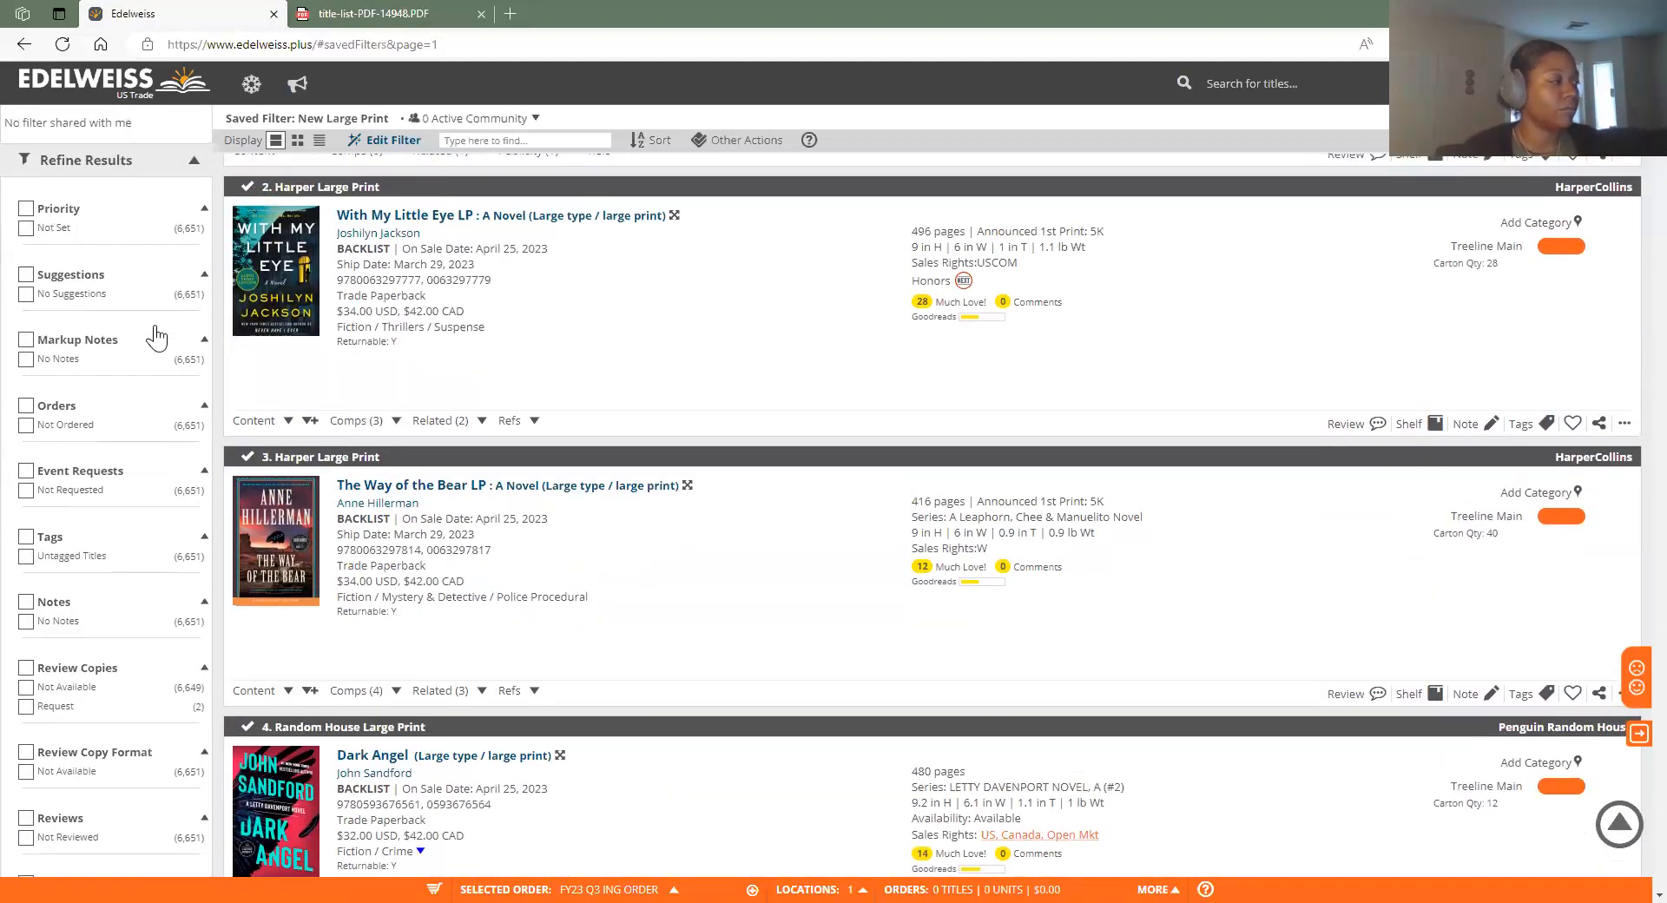
{"action": "scroll", "coordinate": [100, 764], "scroll_direction": "down", "scroll_amount": 10}
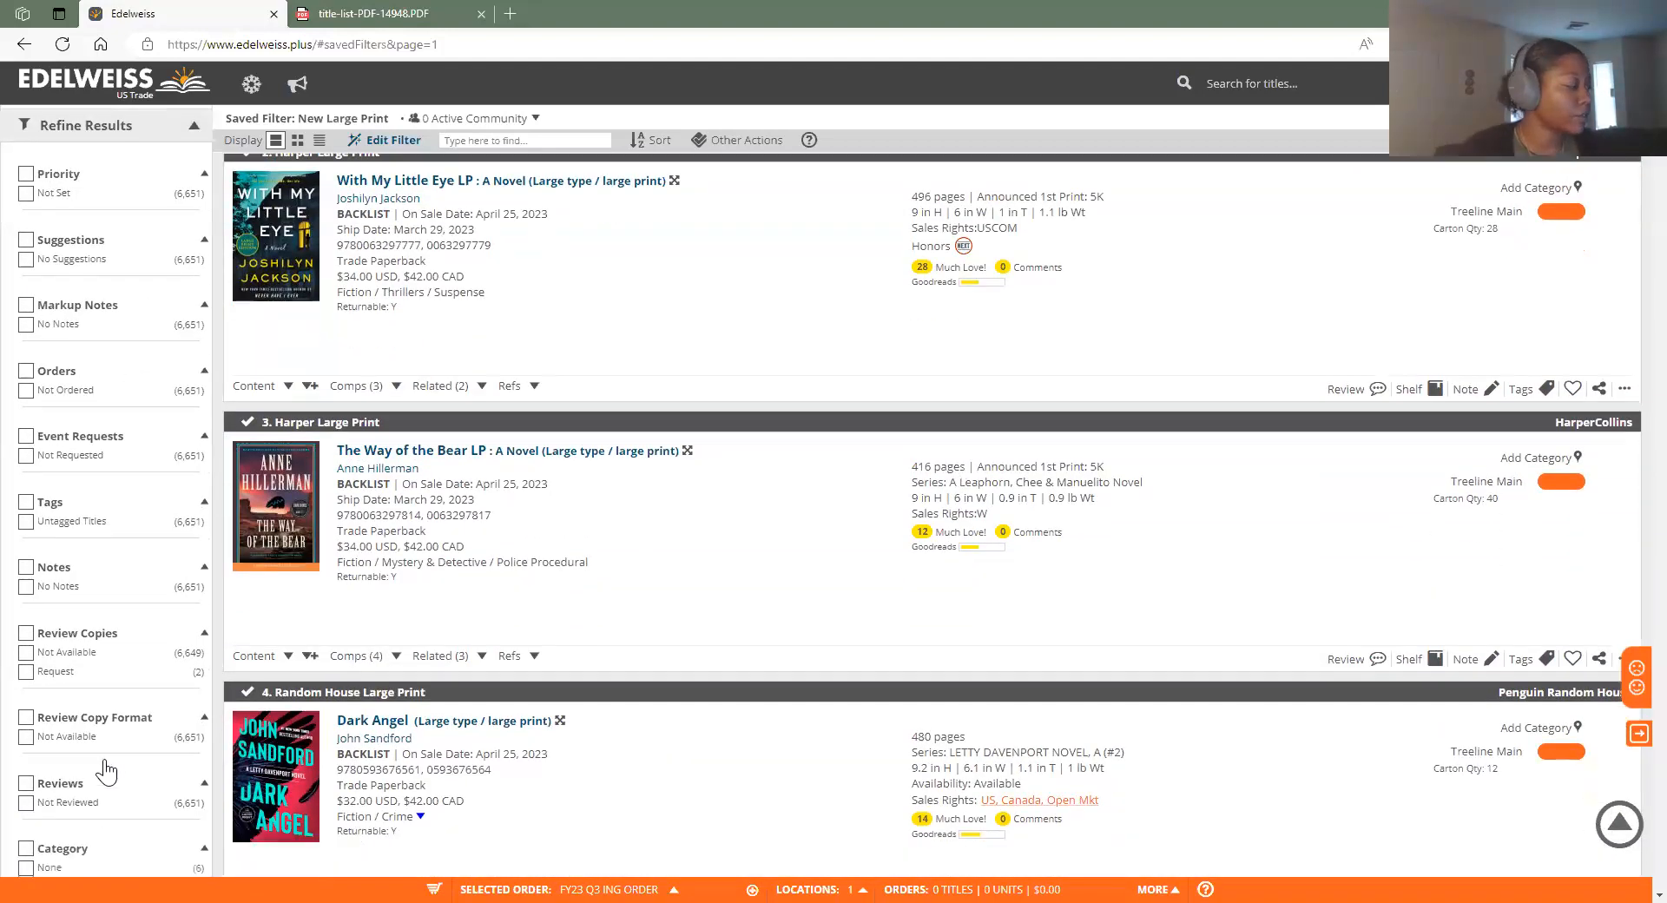
{"action": "scroll", "coordinate": [96, 755], "scroll_direction": "down", "scroll_amount": 2}
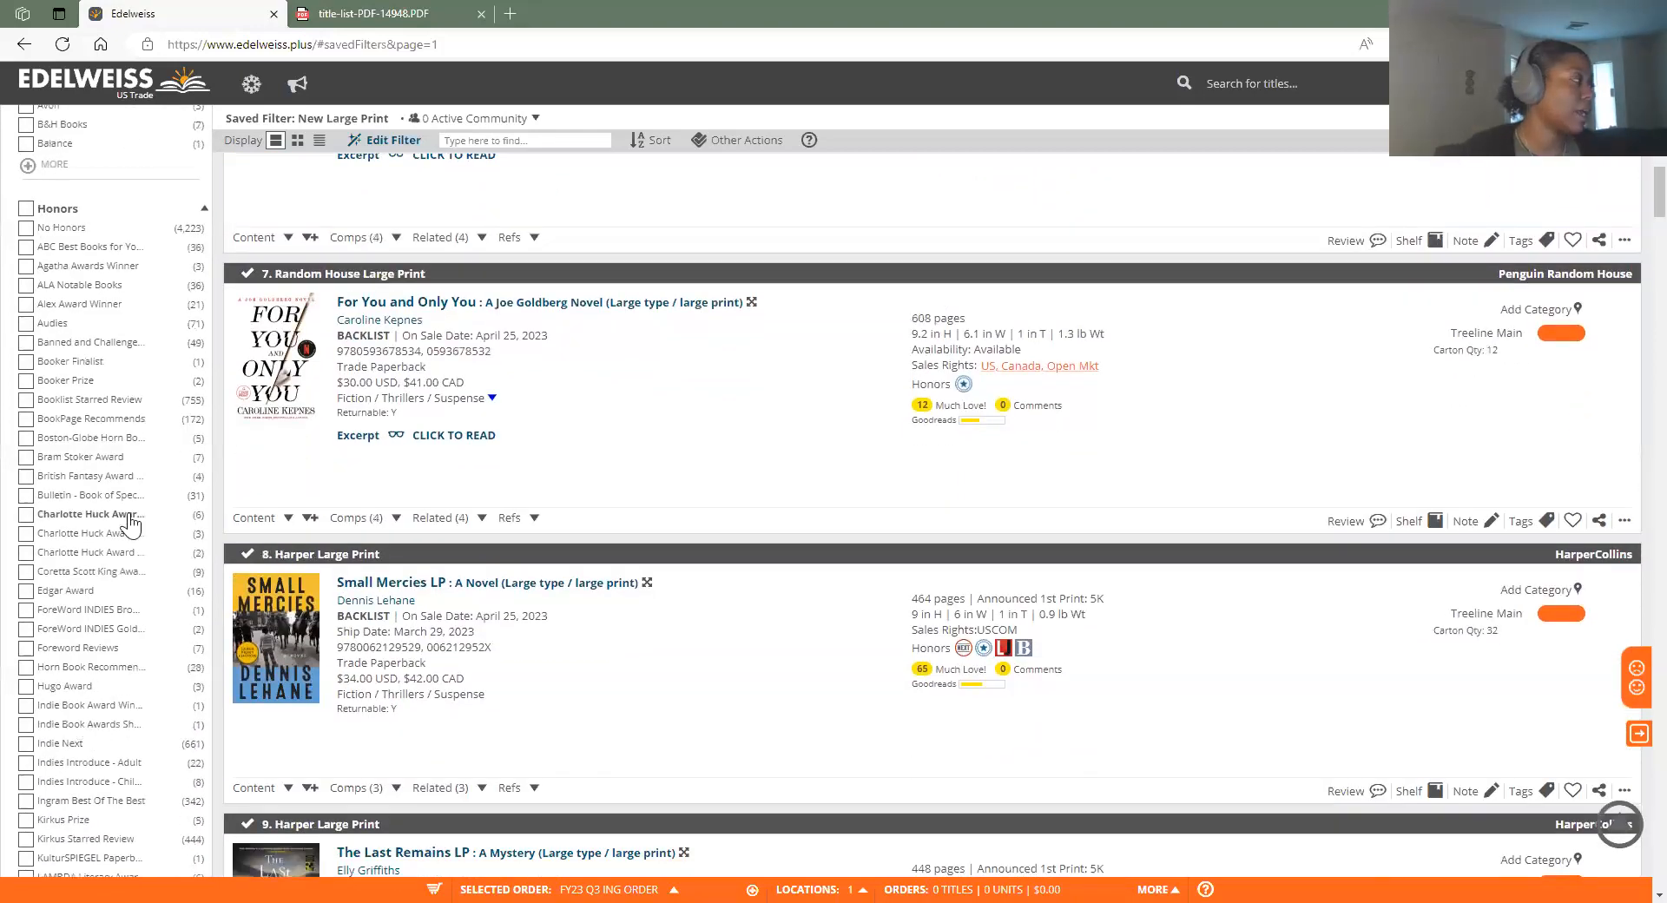
{"action": "scroll", "coordinate": [165, 547], "scroll_direction": "up", "scroll_amount": 4}
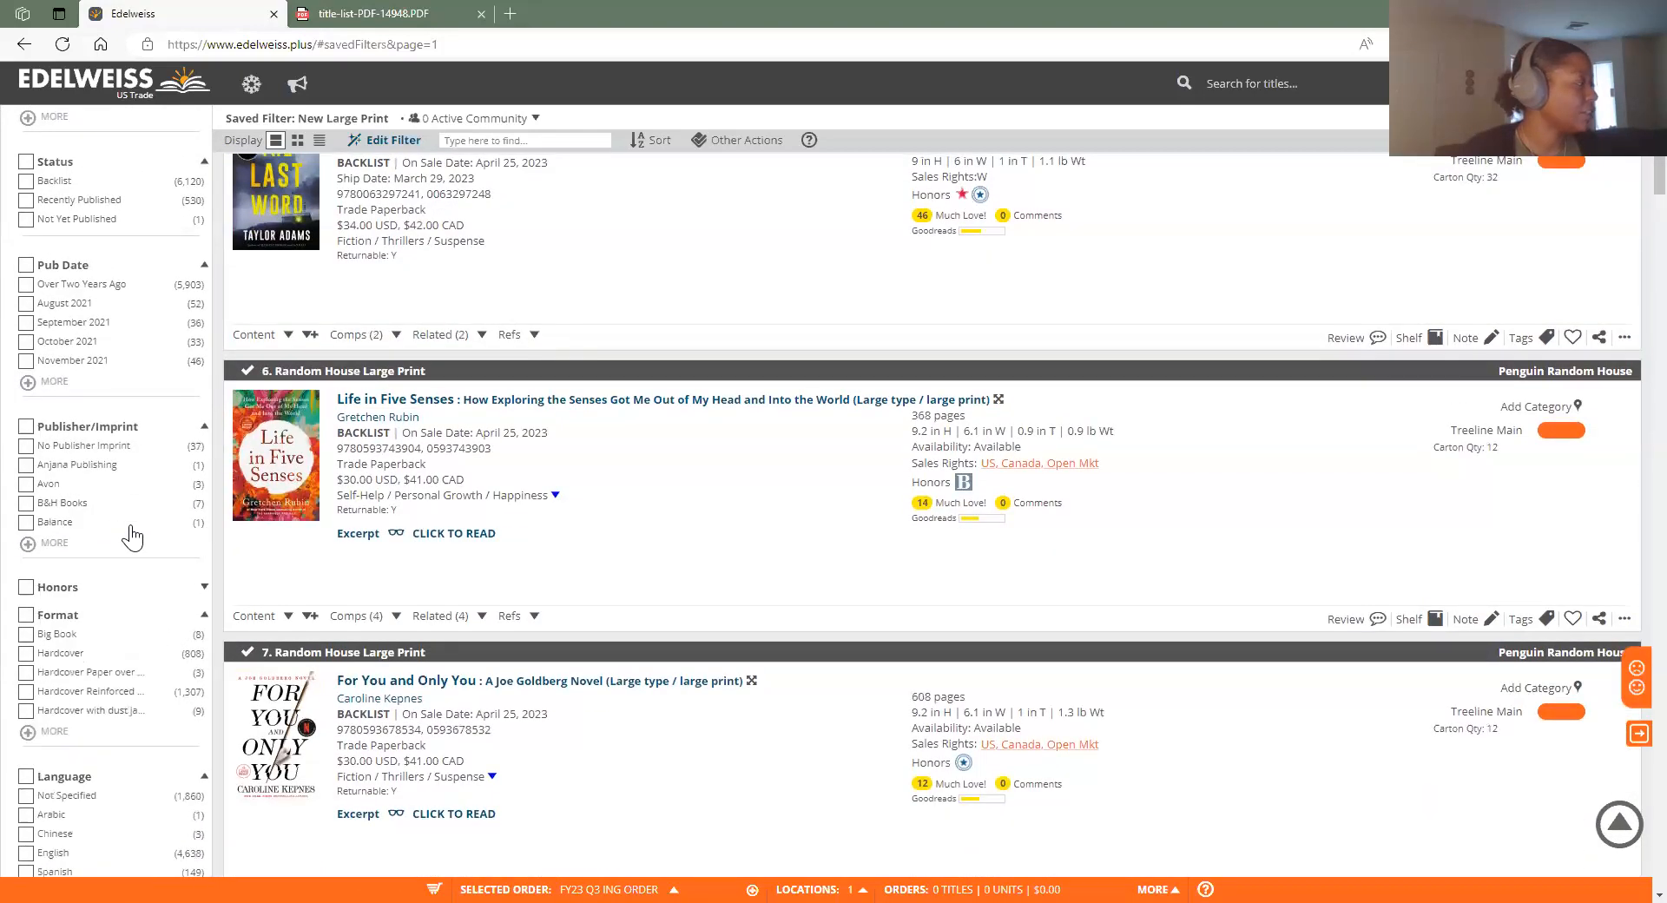
{"action": "scroll", "coordinate": [116, 595], "scroll_direction": "down", "scroll_amount": 5}
{"action": "scroll", "coordinate": [119, 602], "scroll_direction": "down", "scroll_amount": 5}
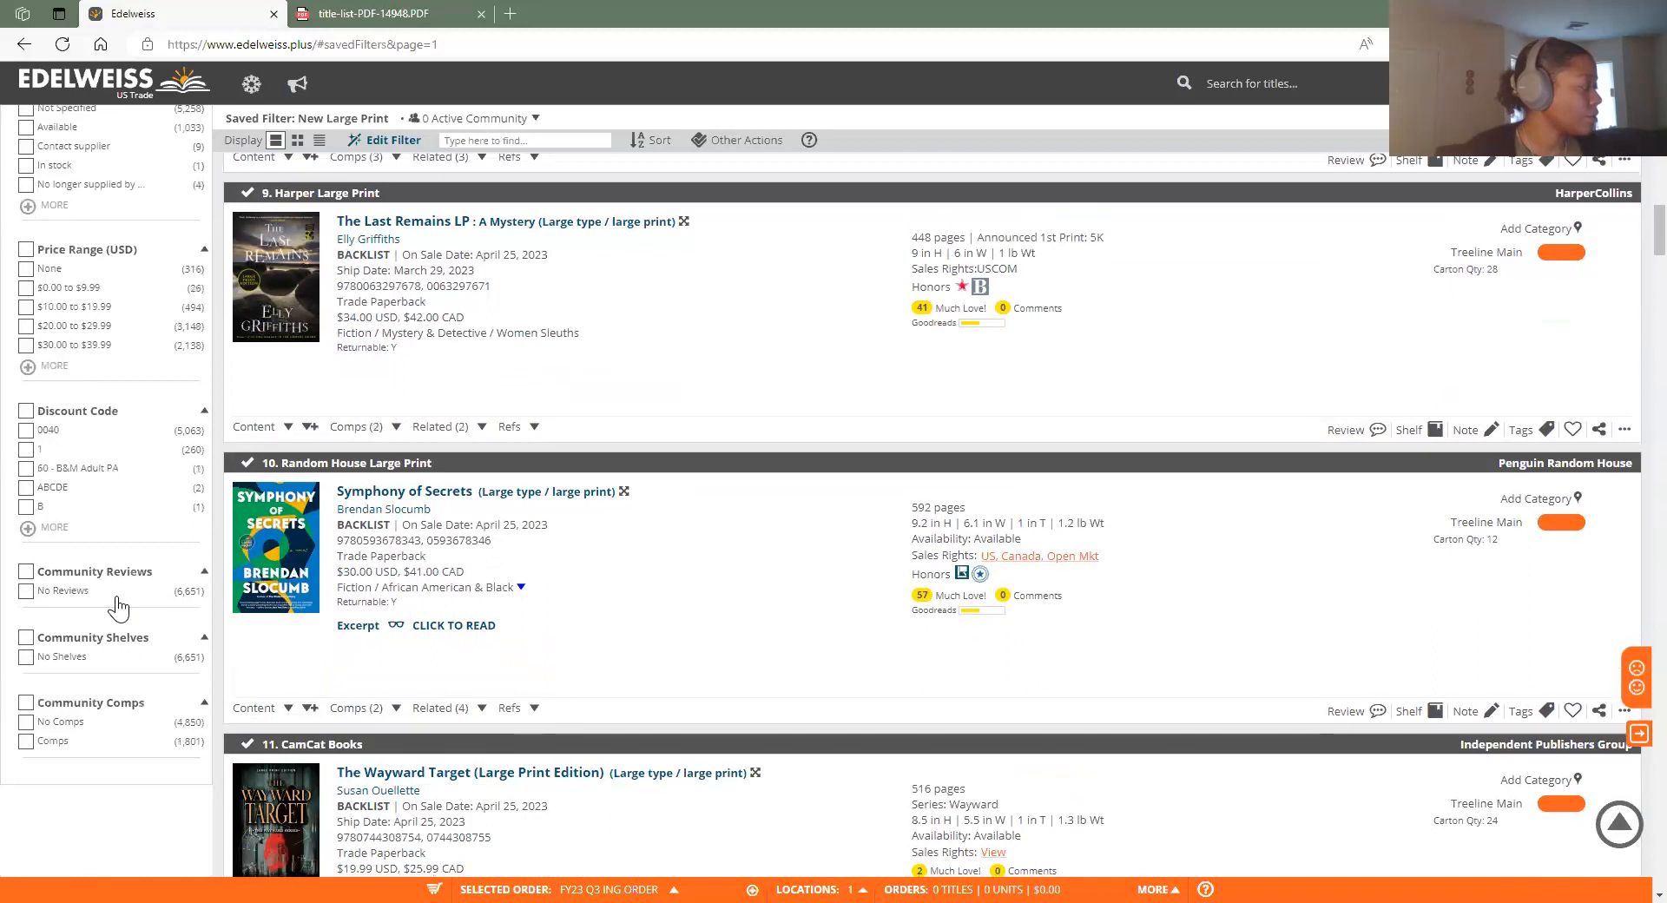
{"action": "scroll", "coordinate": [115, 699], "scroll_direction": "up", "scroll_amount": 3}
{"action": "scroll", "coordinate": [149, 312], "scroll_direction": "up", "scroll_amount": 6}
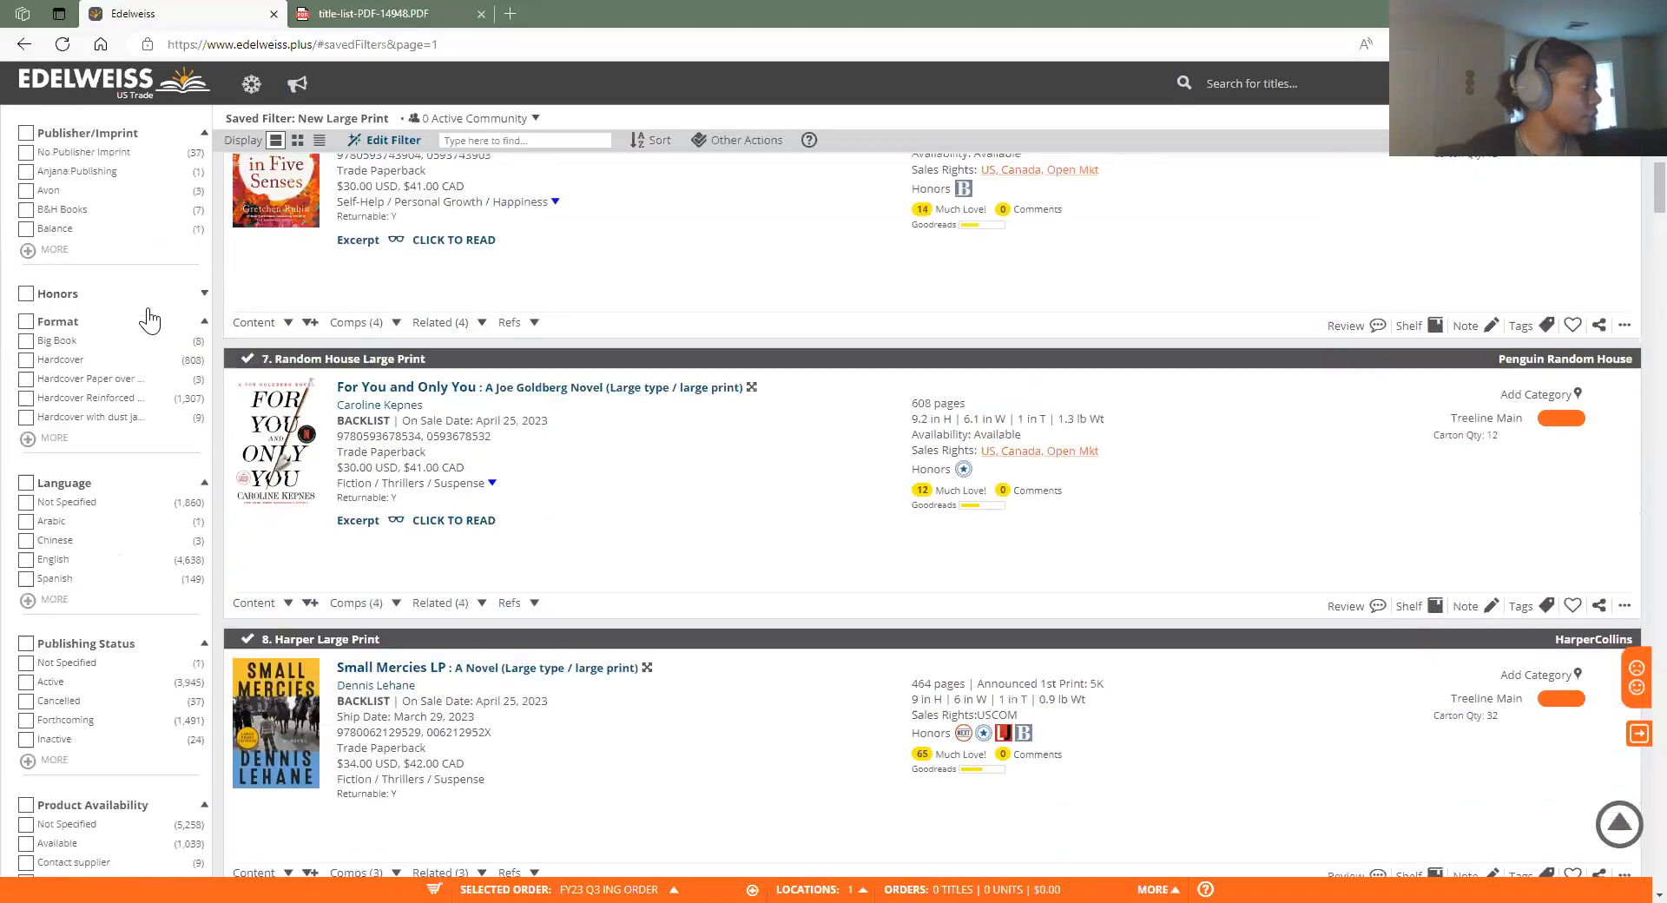
{"action": "scroll", "coordinate": [149, 379], "scroll_direction": "up", "scroll_amount": 3}
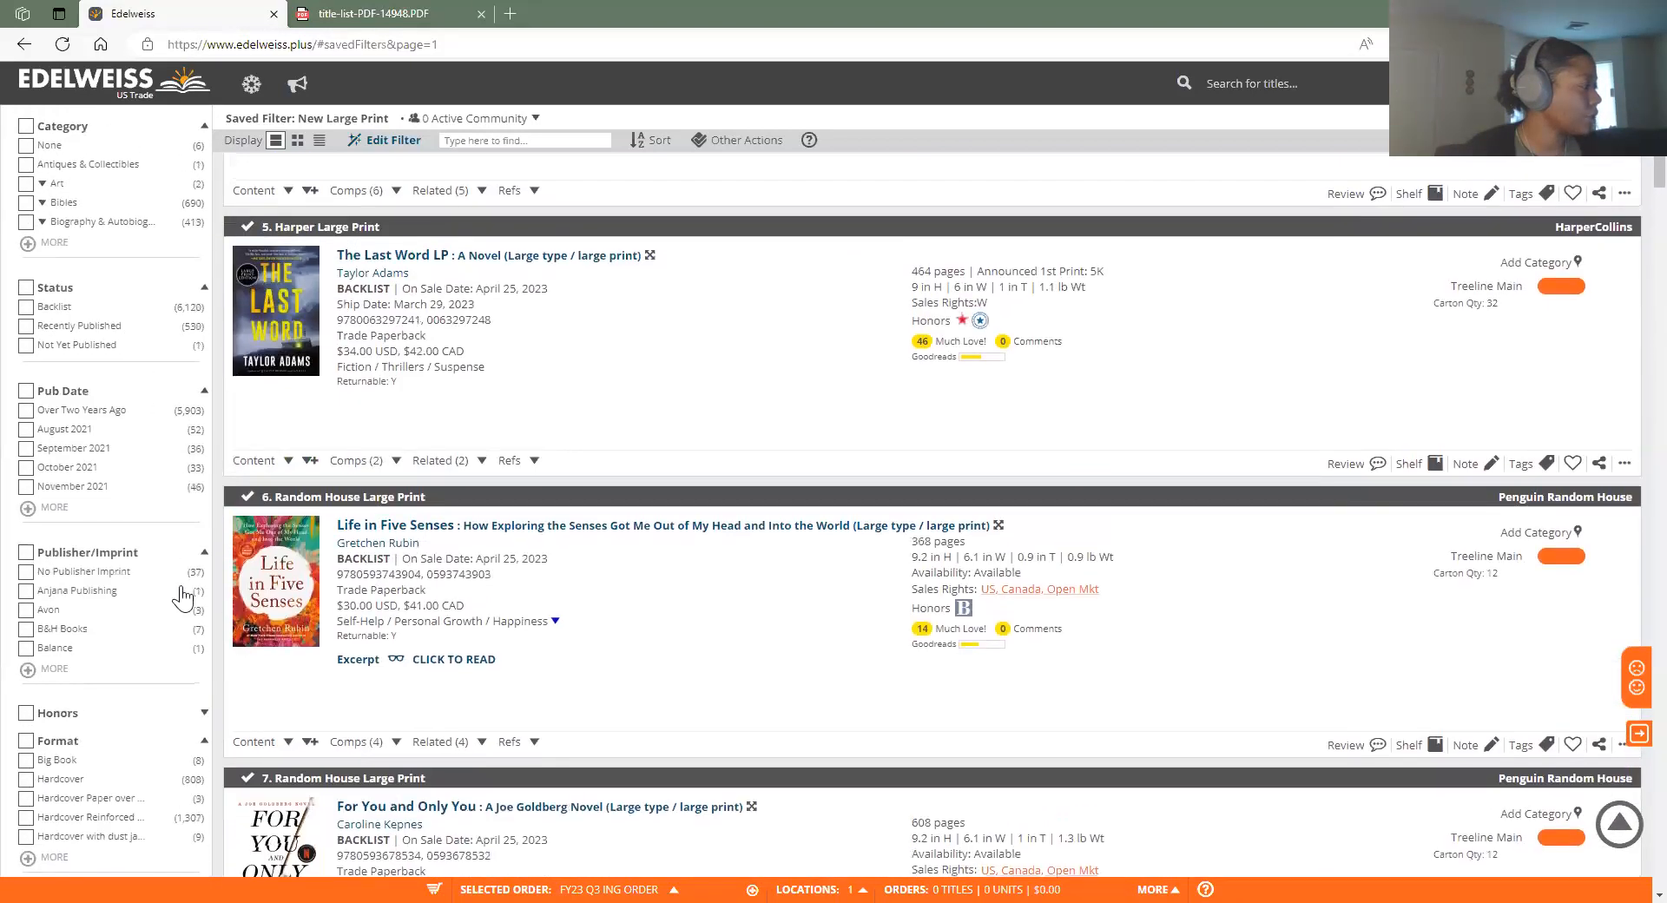
{"action": "scroll", "coordinate": [176, 609], "scroll_direction": "up", "scroll_amount": 4}
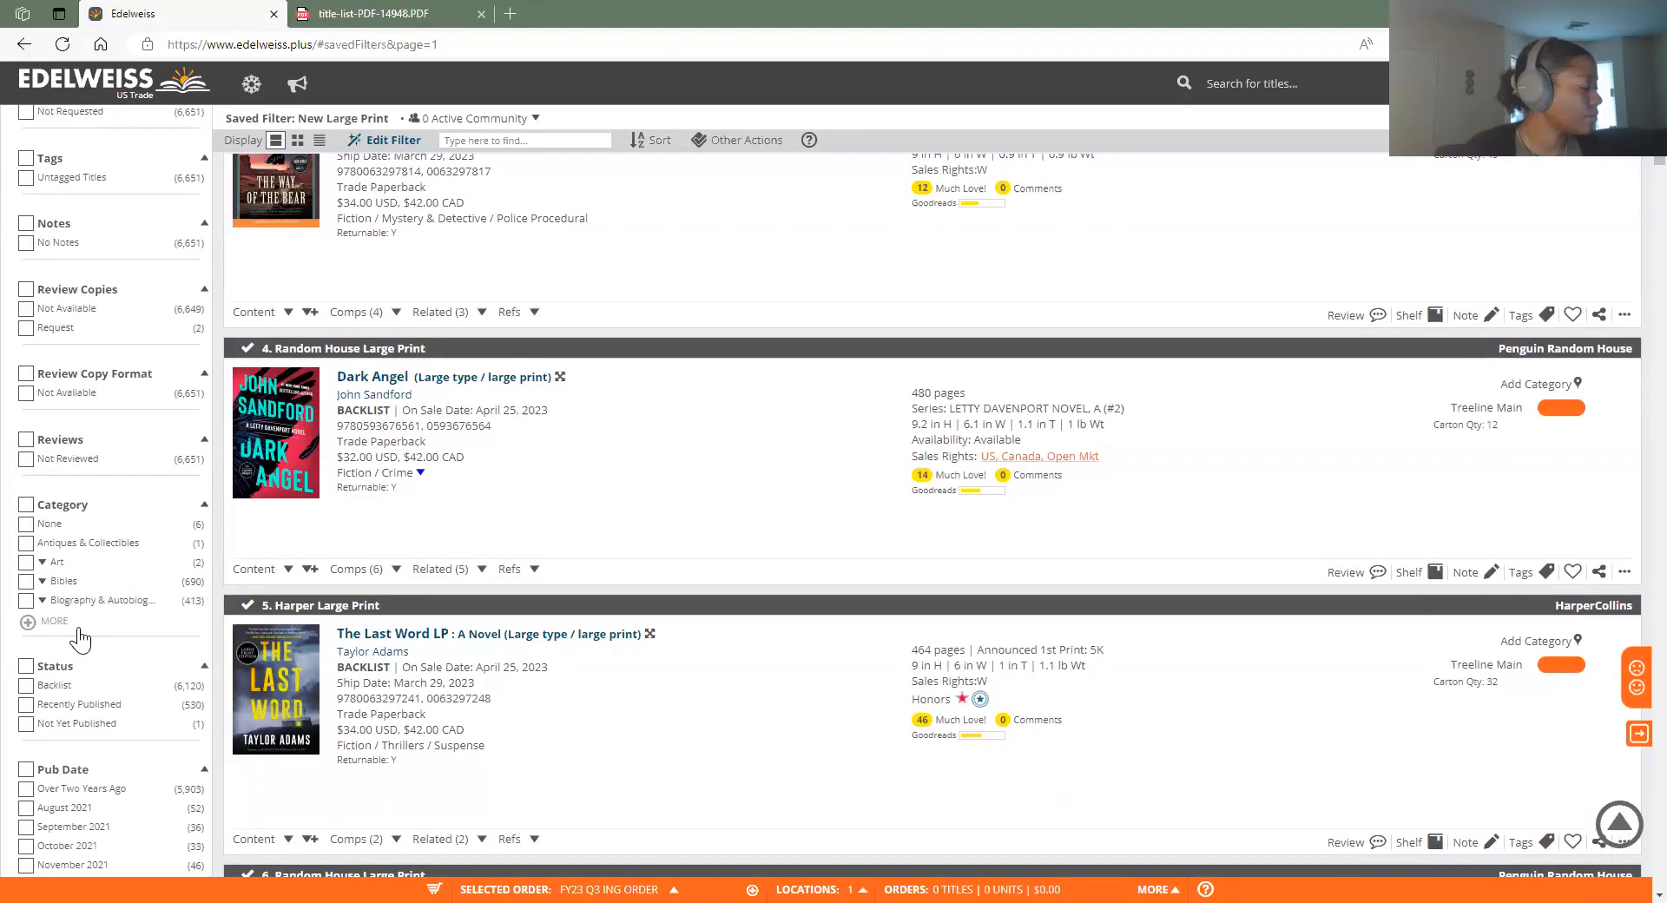
{"action": "left_click", "coordinate": [52, 620]}
Refine to Biography & Autobiography (413 of 6,651 titles) and bring up Other Actions
{"action": "left_click", "coordinate": [26, 600]}
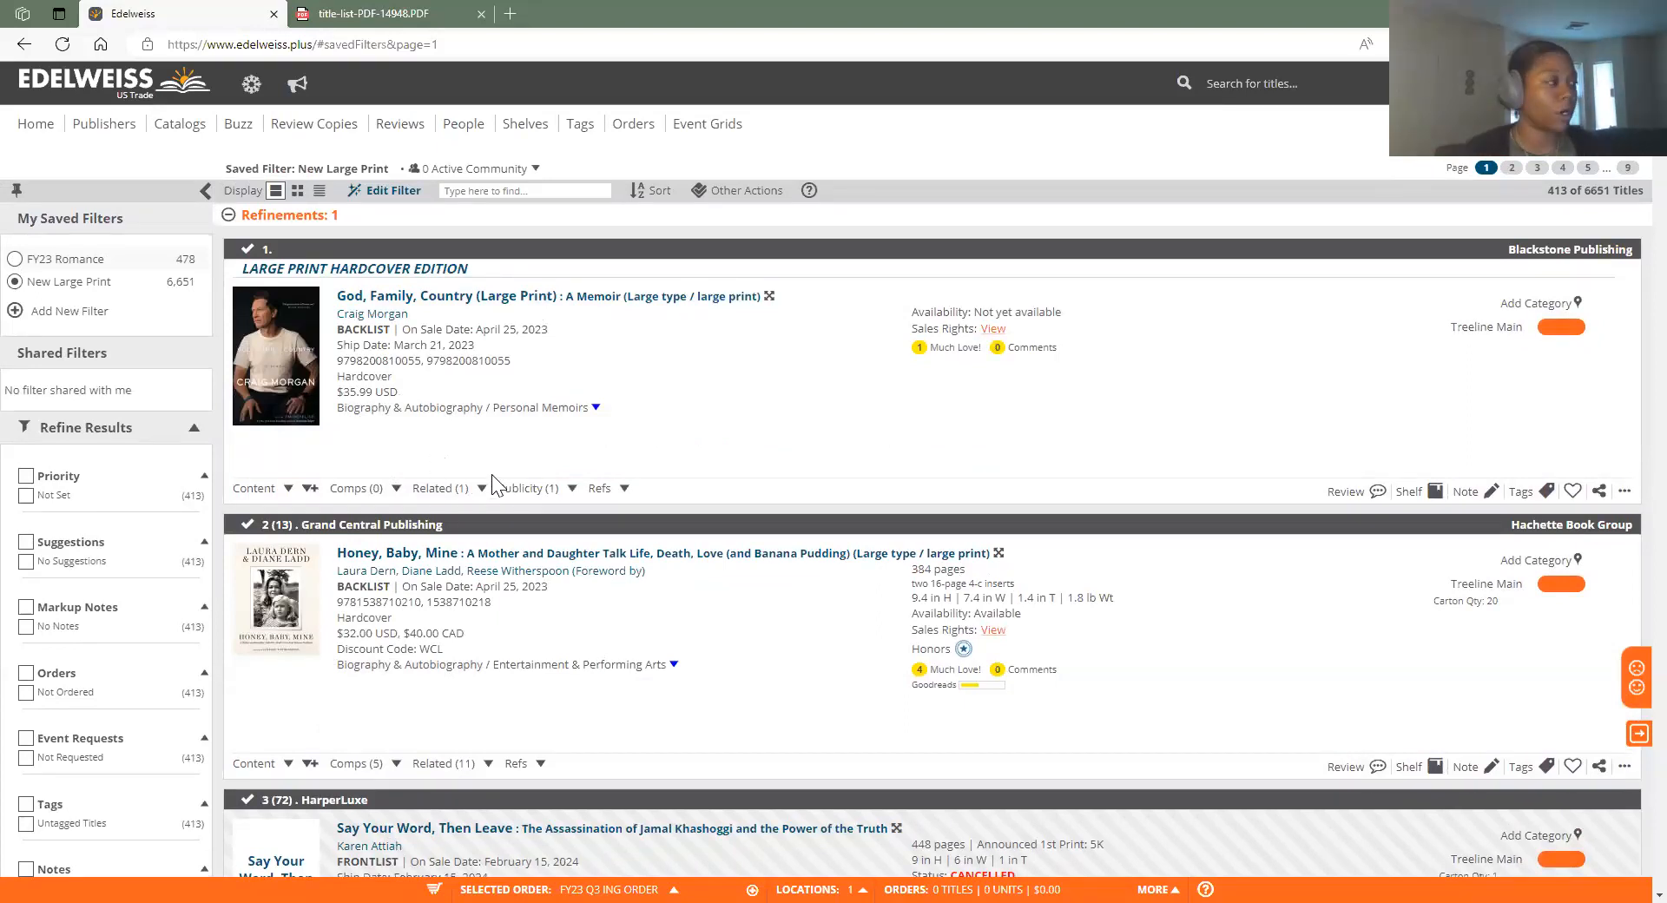
{"action": "left_click", "coordinate": [744, 193]}
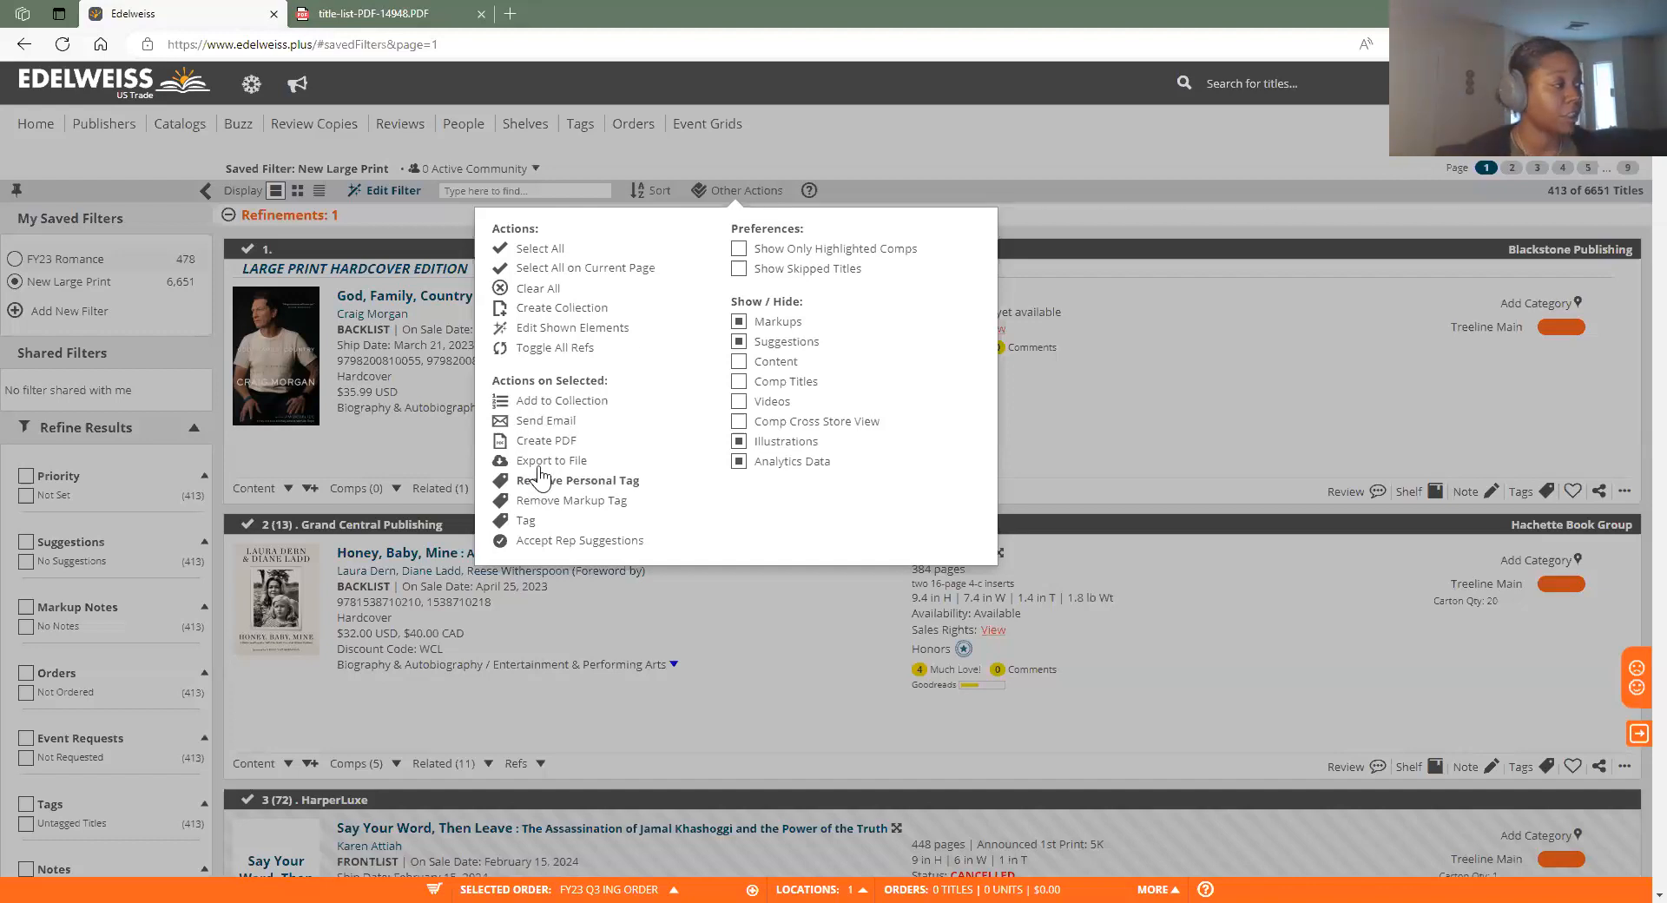
Select all 413 Biography & Autobiography large-print titles and show their bulk actions
{"action": "left_click", "coordinate": [534, 248]}
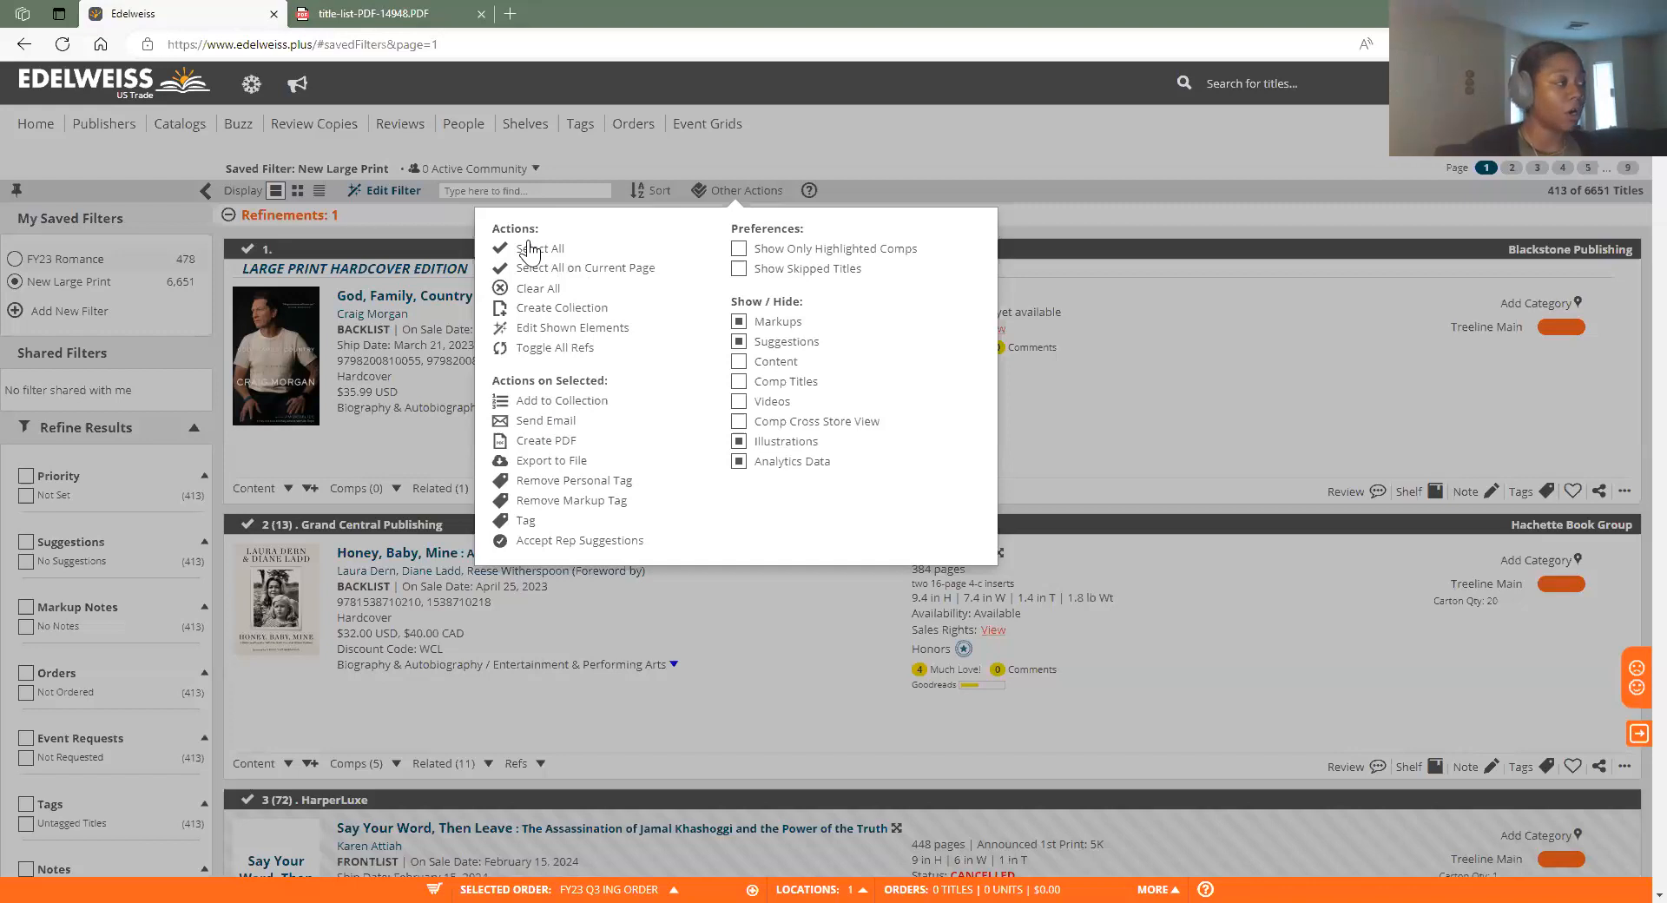
{"action": "left_click", "coordinate": [1484, 224]}
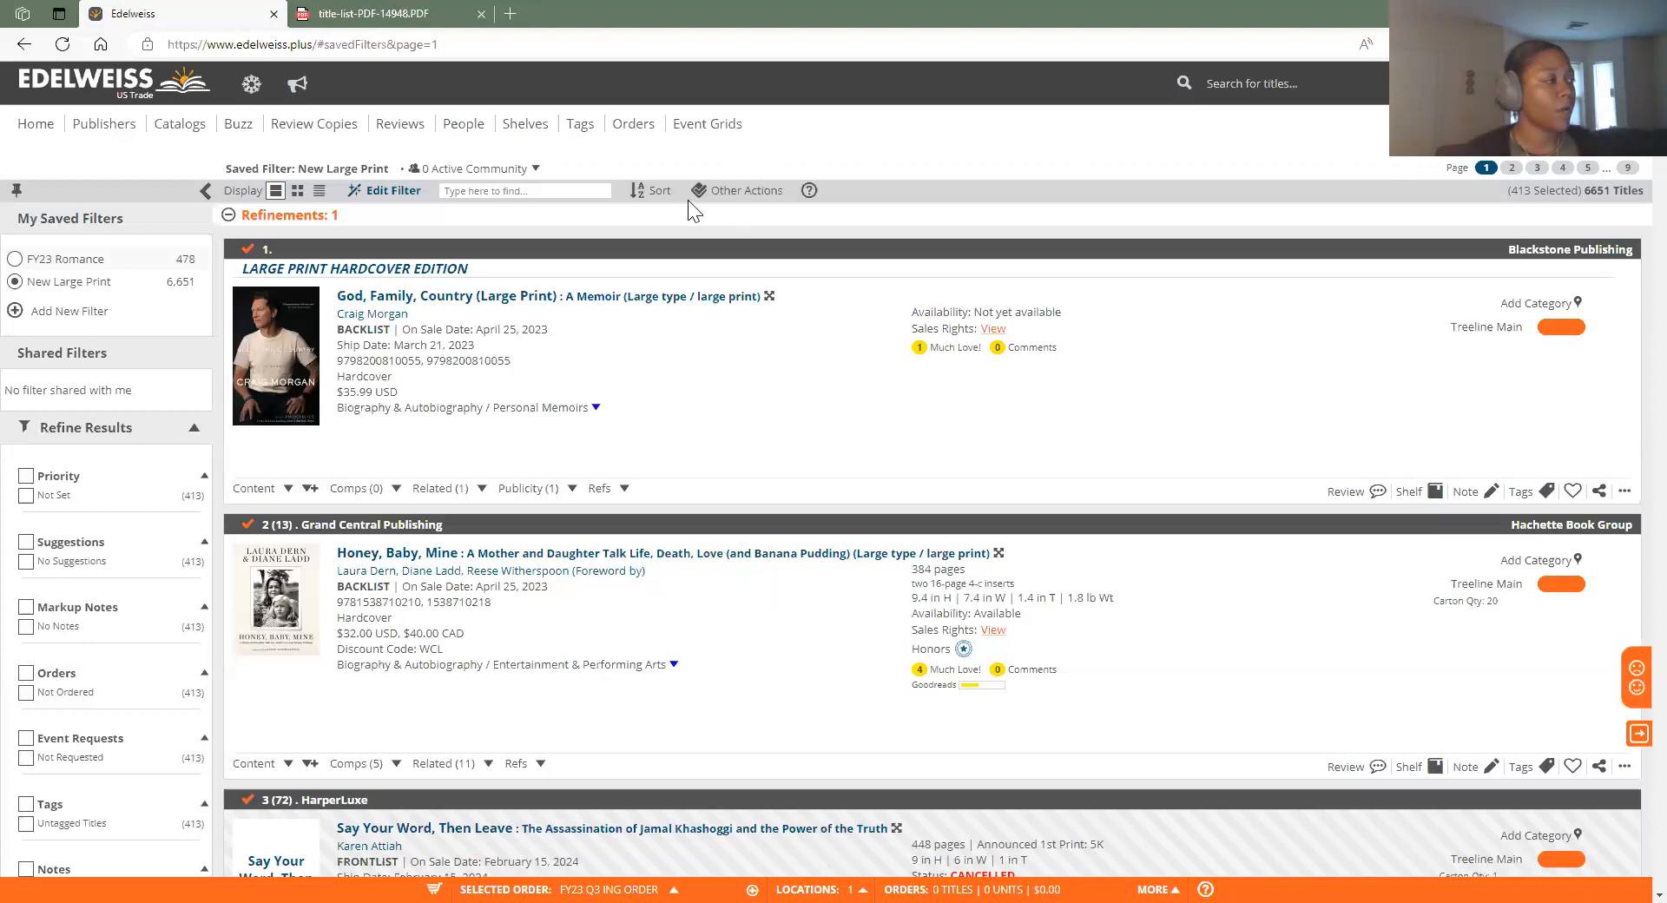
{"action": "left_click", "coordinate": [738, 190]}
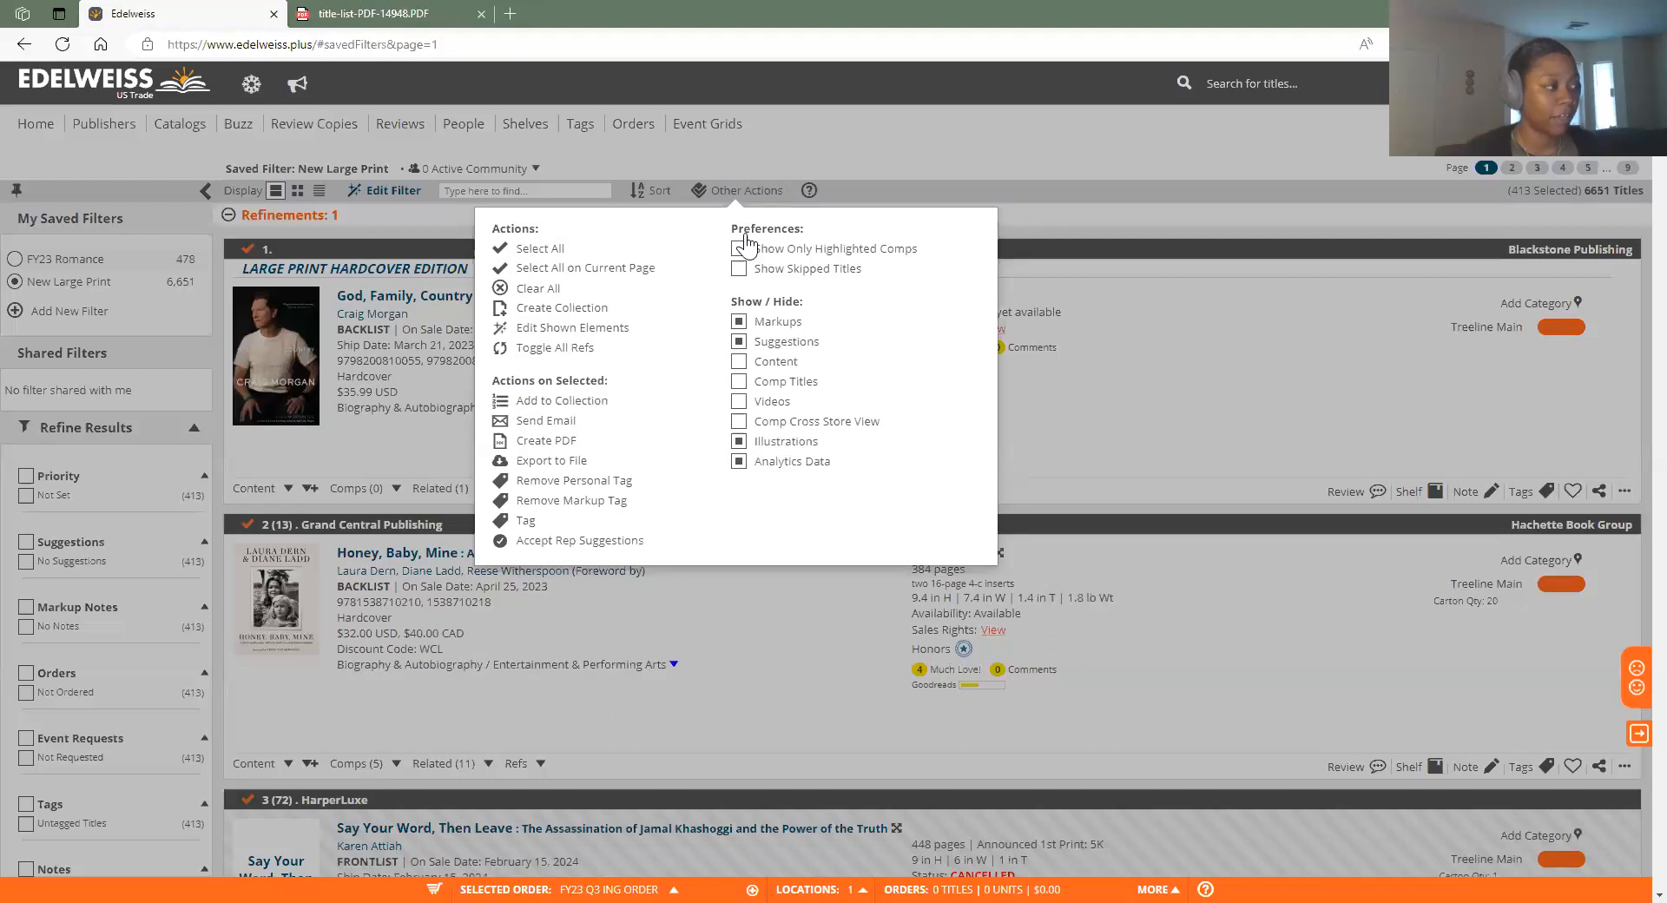
Add the 413 titles to a new collection 'Potential LP Bio' and go to its page
{"action": "left_click", "coordinate": [569, 401]}
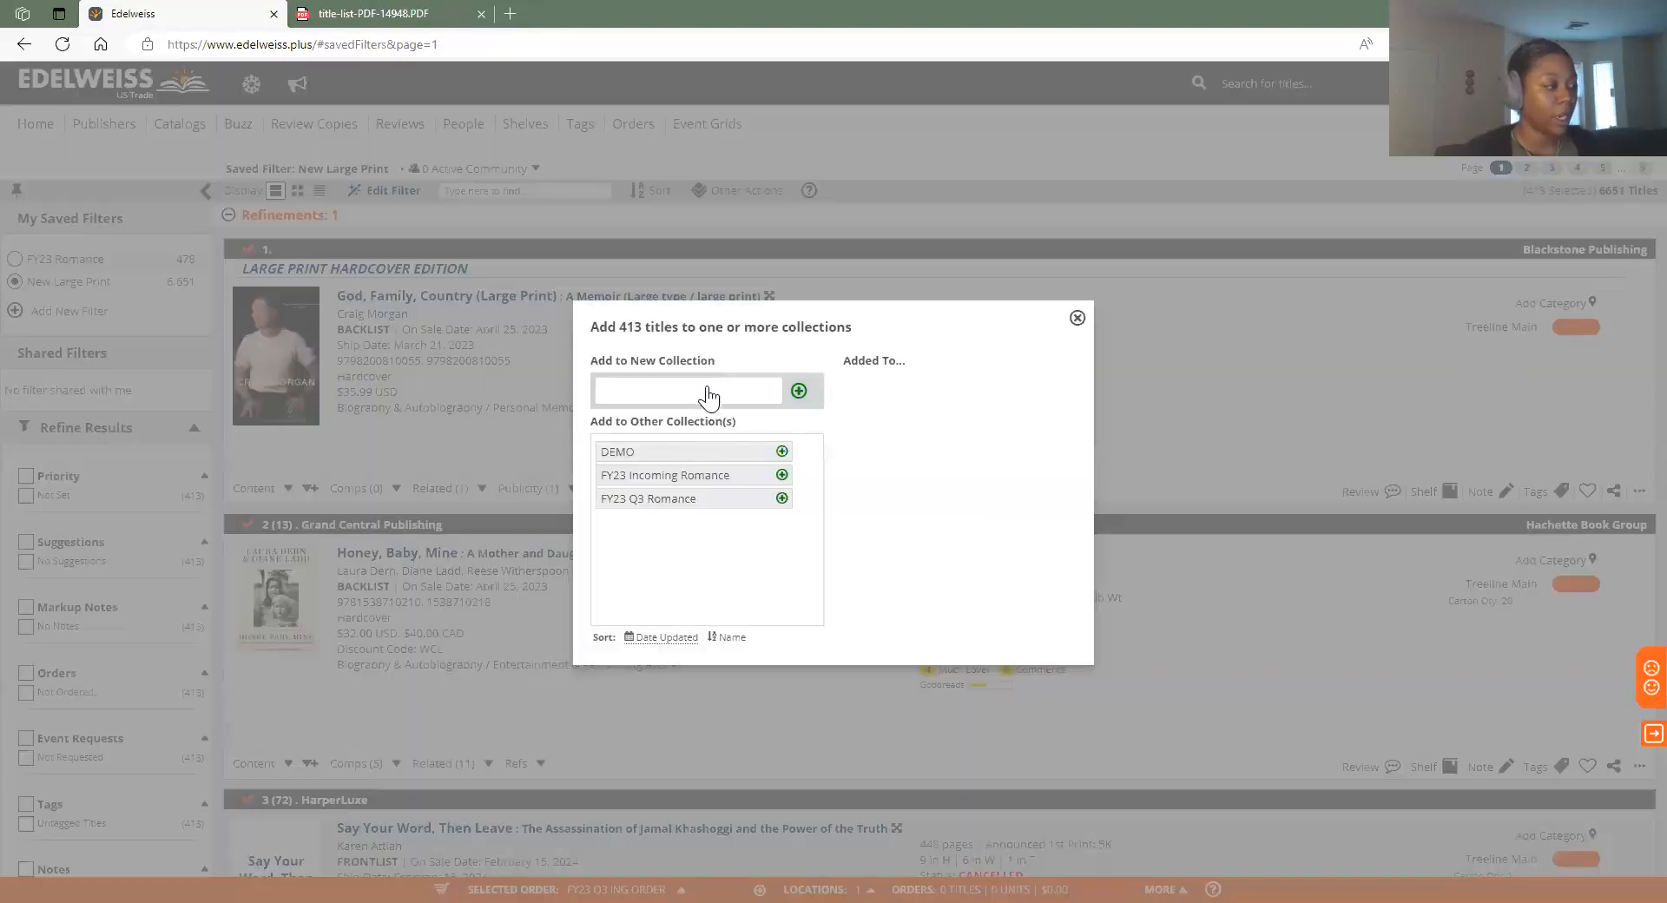
{"action": "left_click", "coordinate": [709, 397]}
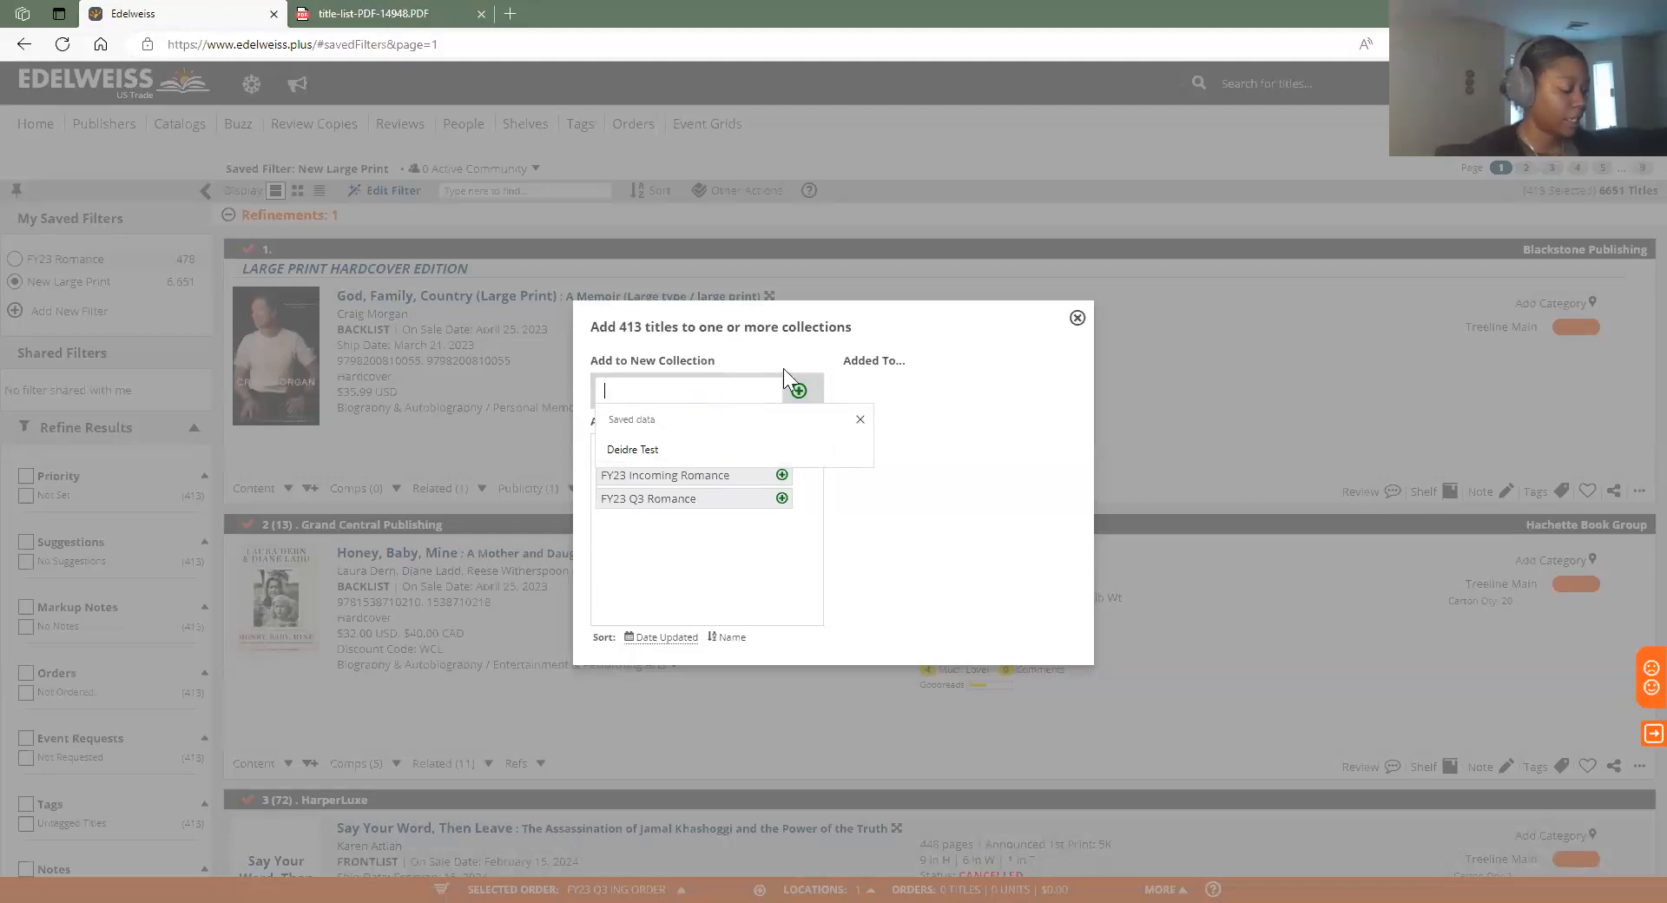
{"action": "type", "text": "Pote"}
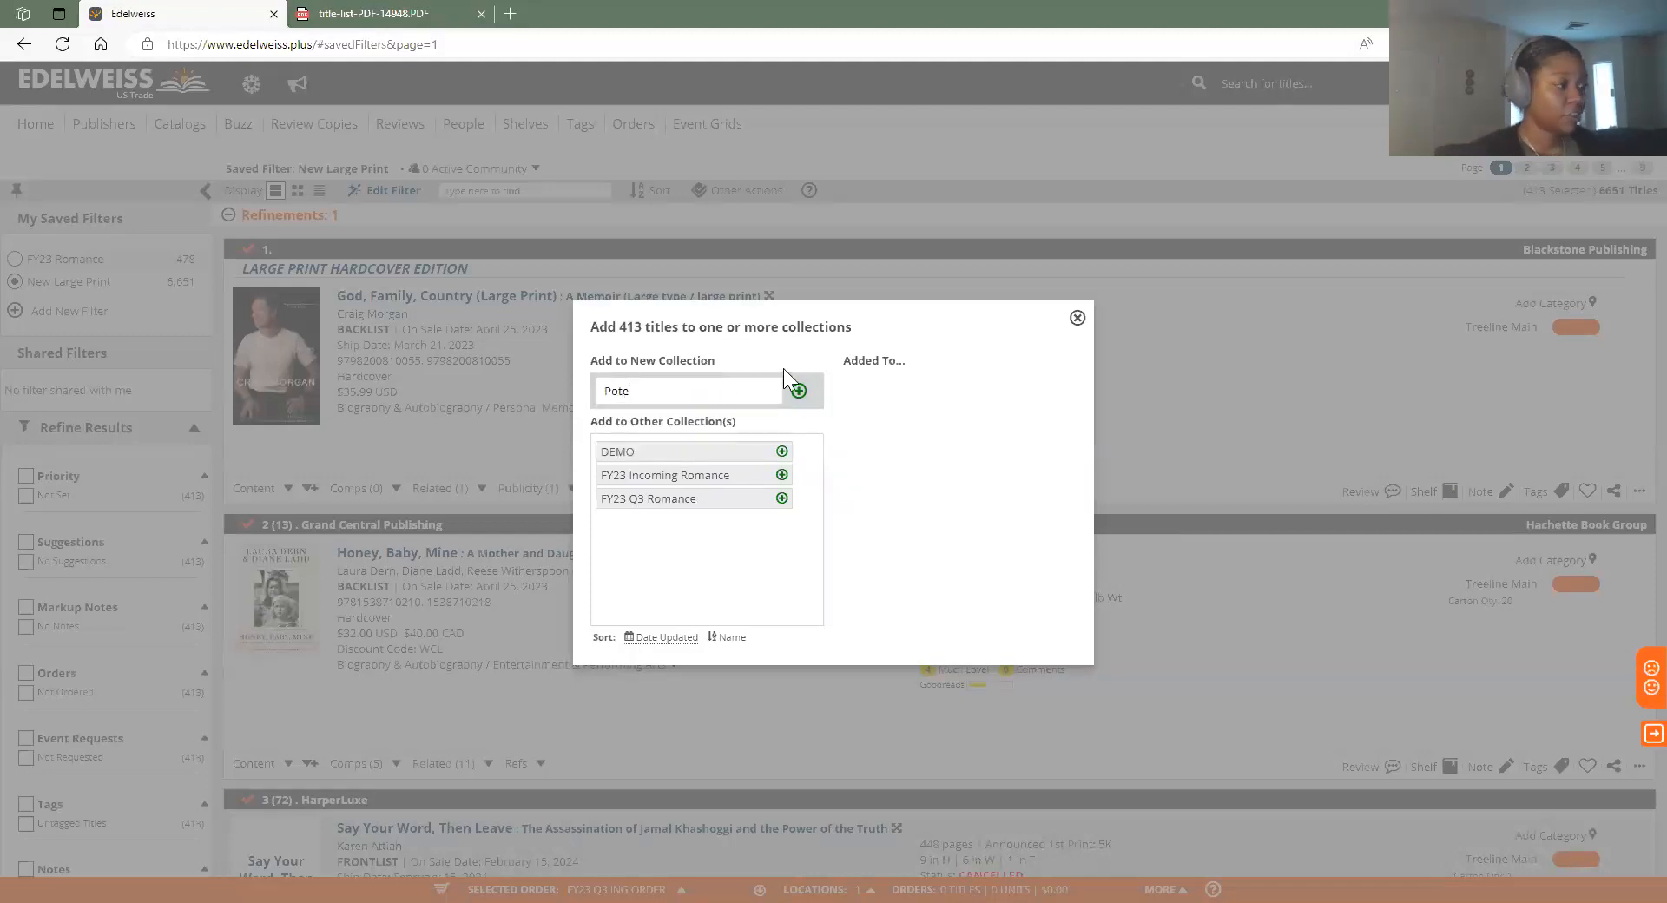
{"action": "type", "text": "ntial LP Bio/"}
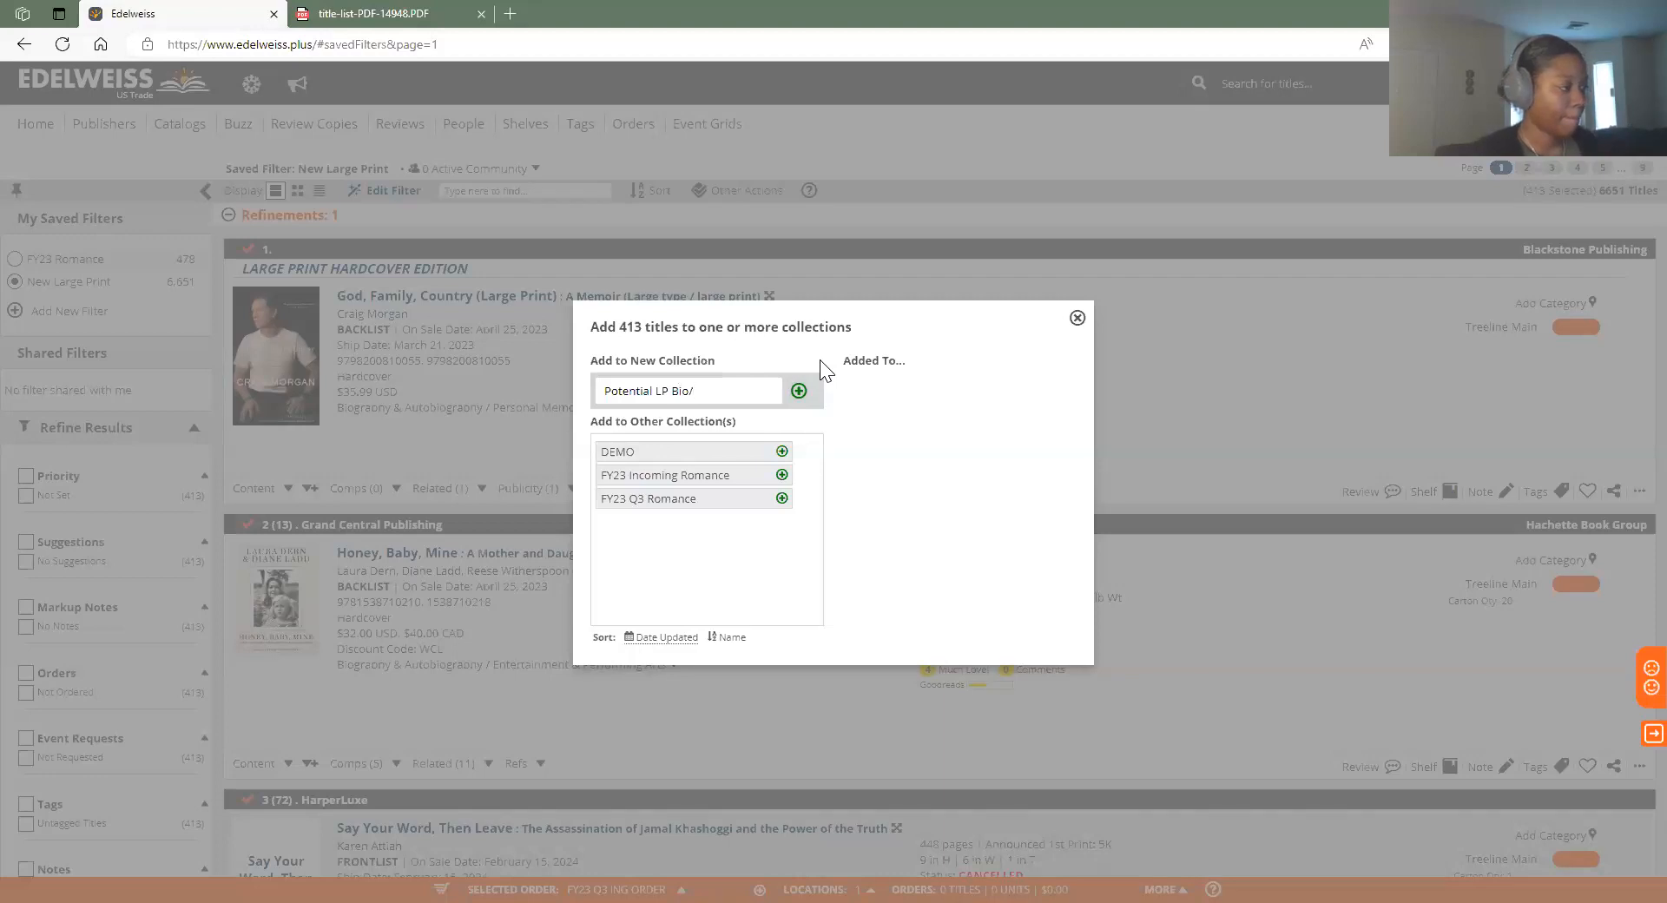
{"action": "left_click", "coordinate": [798, 392]}
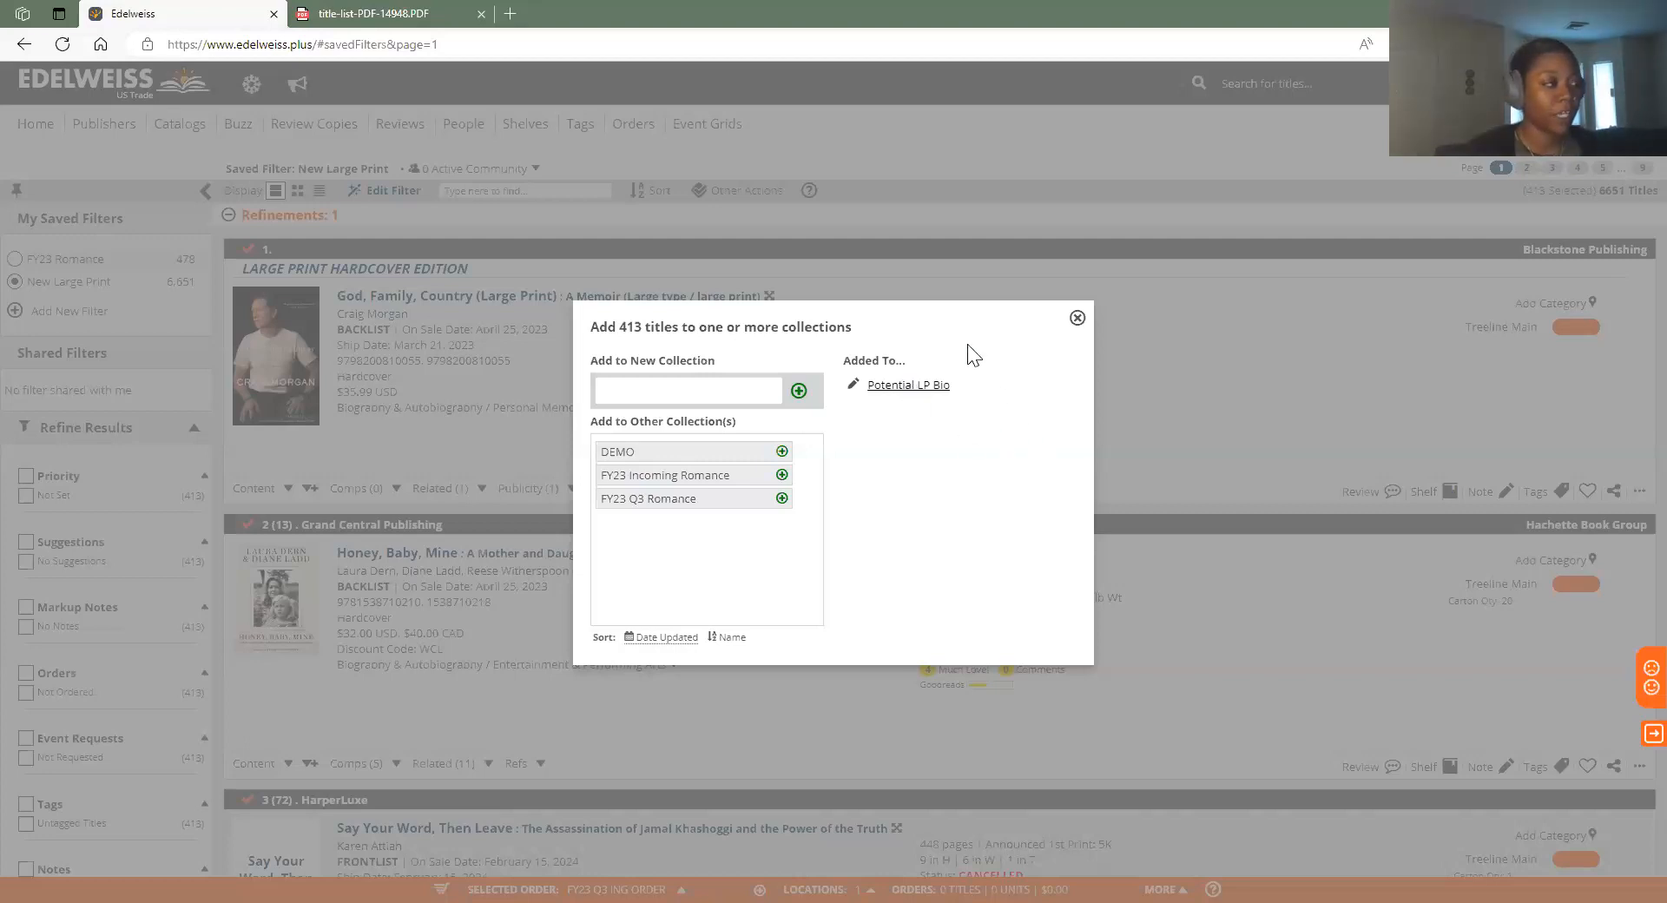
{"action": "left_click", "coordinate": [908, 384]}
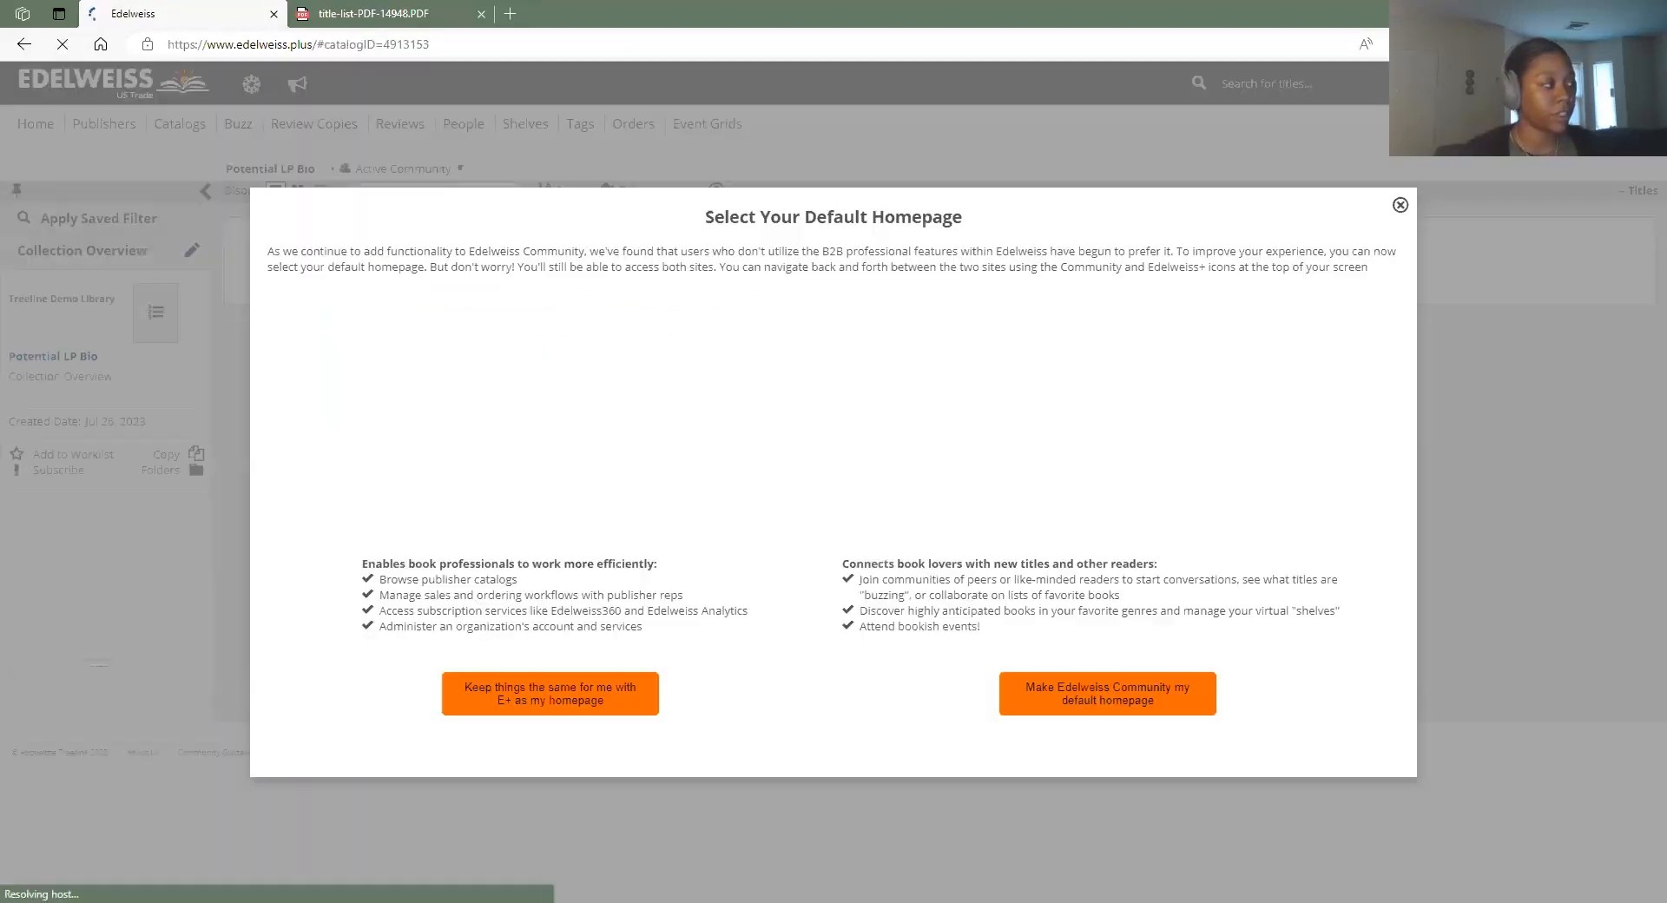
Dismiss the homepage prompt and save Potential LP Bio's sharing setting as Colleagues
{"action": "left_click", "coordinate": [1401, 204]}
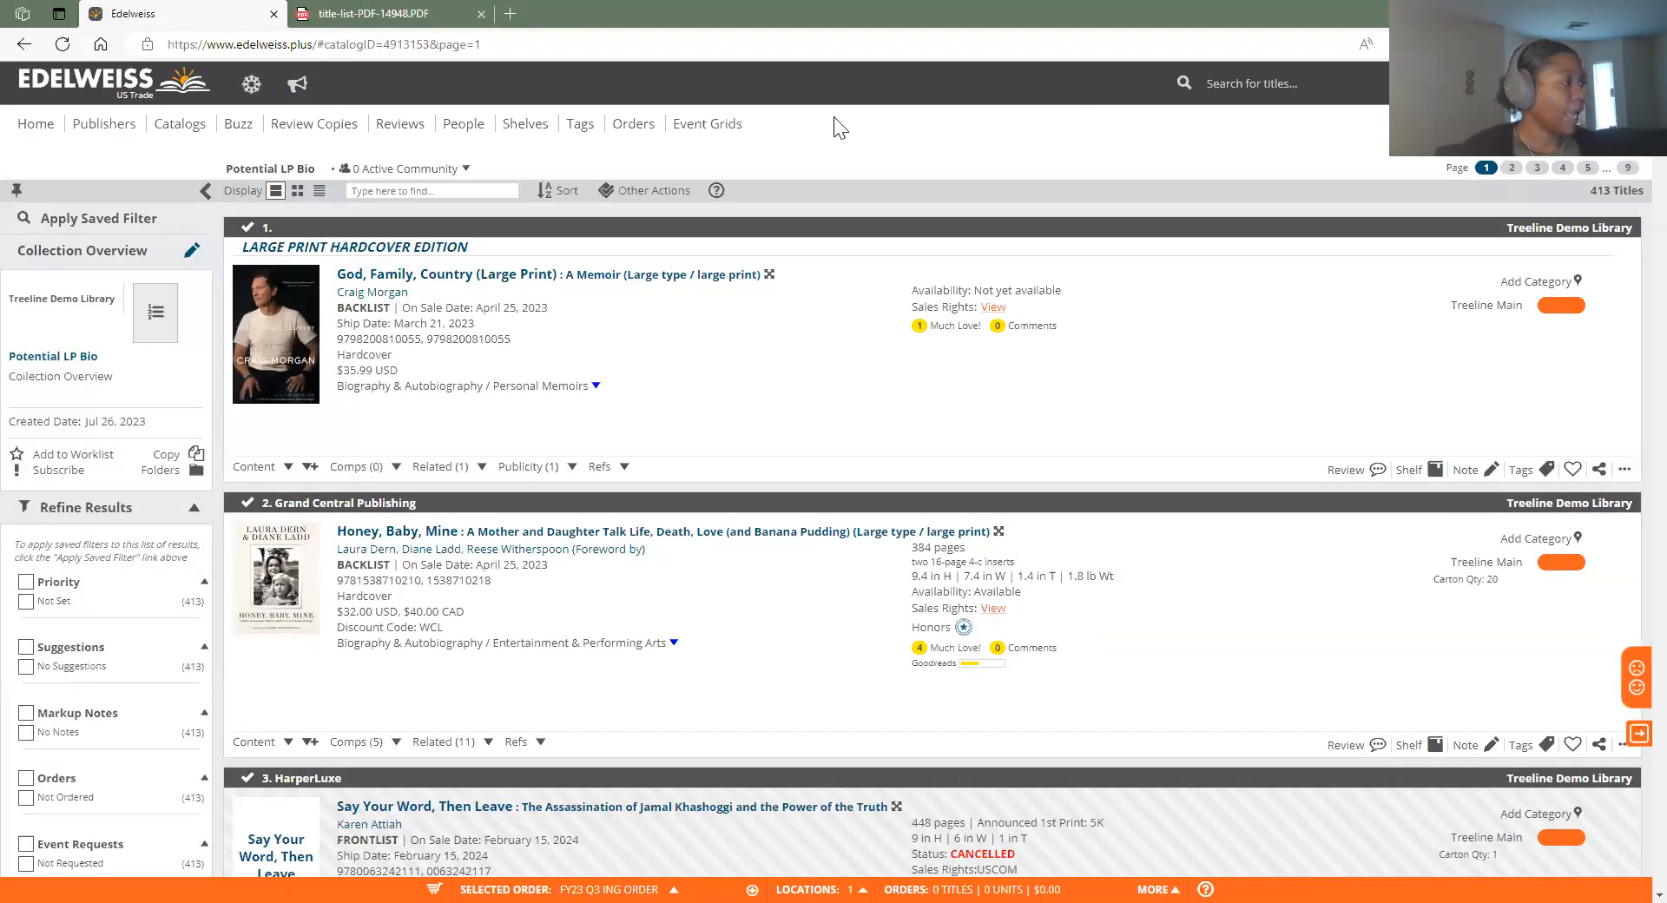
{"action": "scroll", "coordinate": [1061, 506], "scroll_direction": "down", "scroll_amount": 2}
{"action": "scroll", "coordinate": [919, 565], "scroll_direction": "up", "scroll_amount": 2}
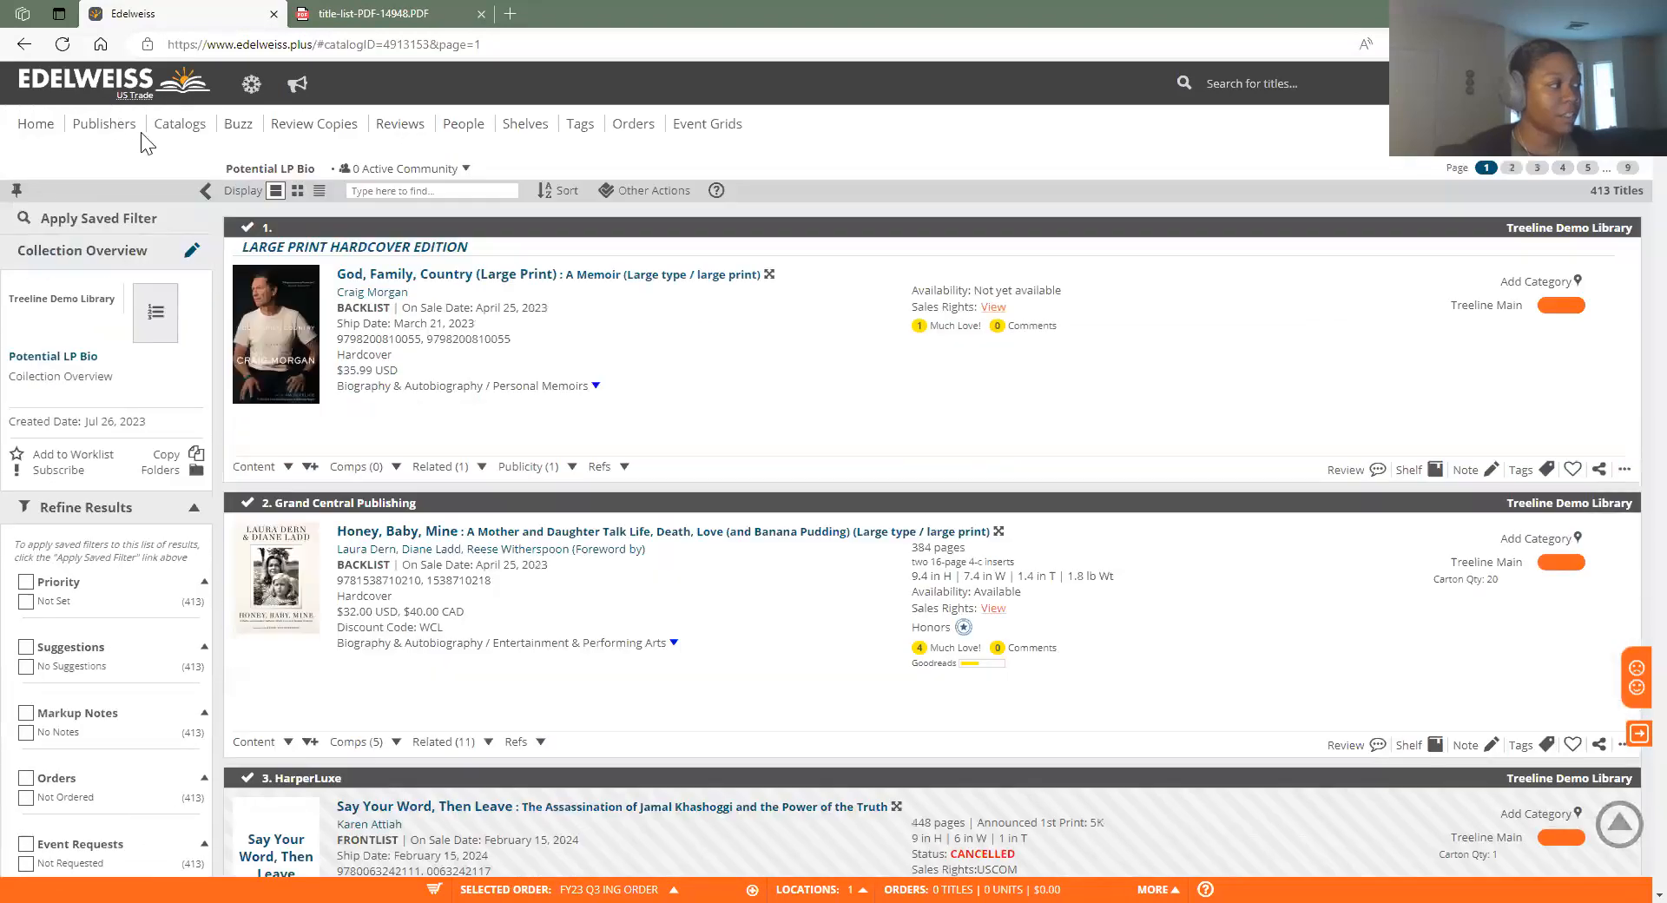
{"action": "left_click", "coordinate": [192, 251]}
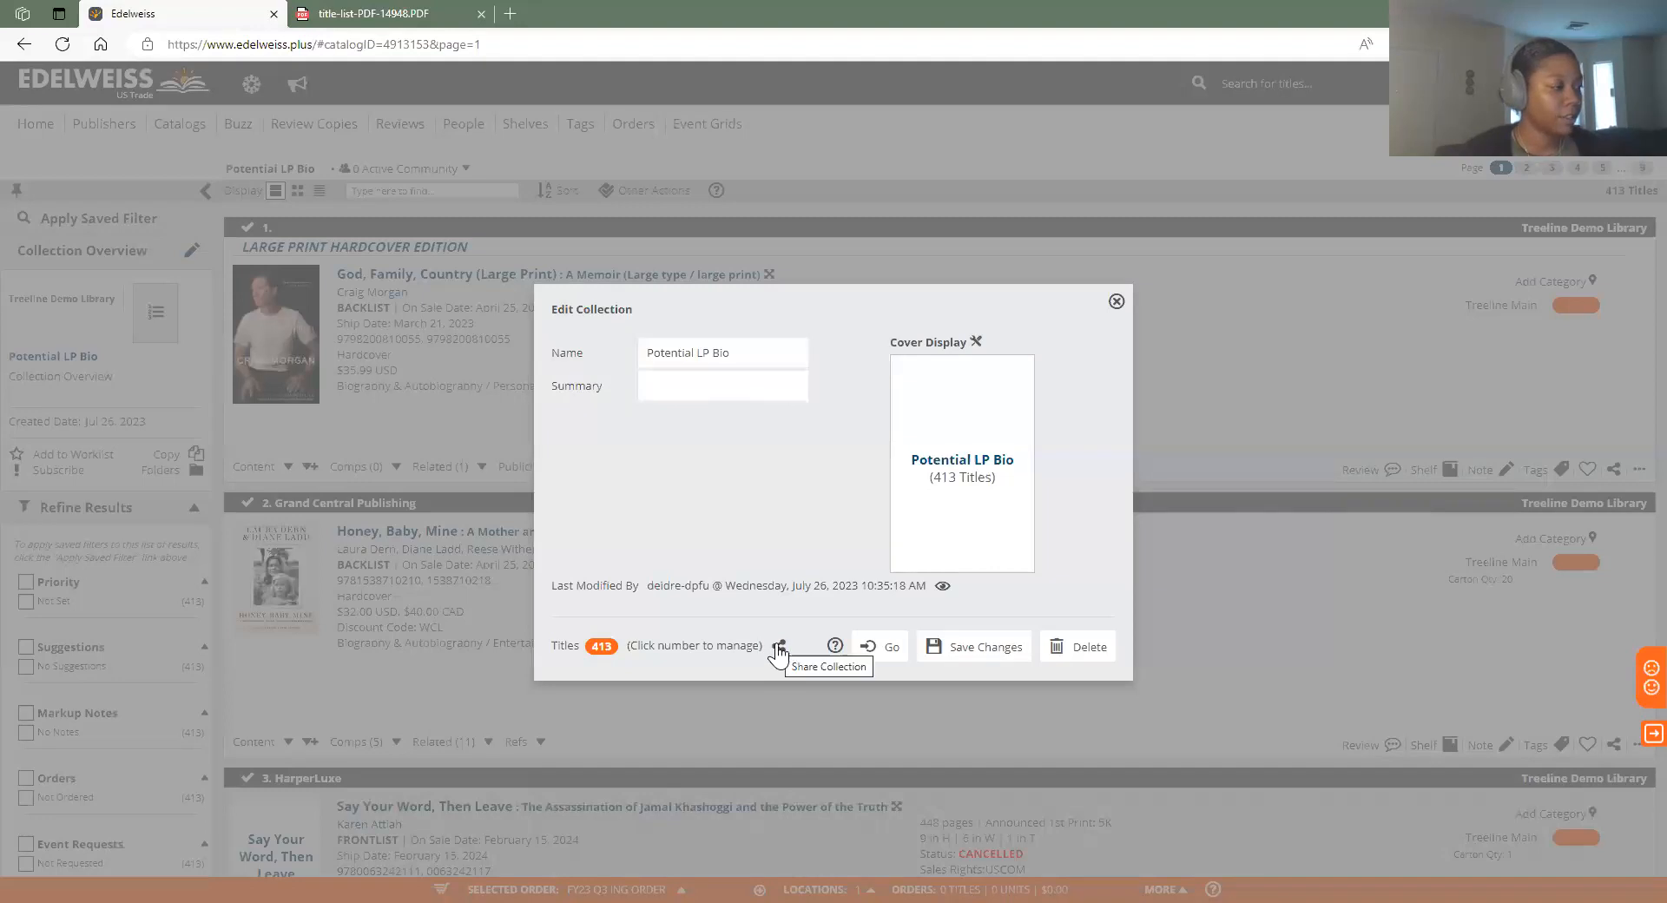
{"action": "left_click", "coordinate": [779, 645]}
{"action": "left_click", "coordinate": [738, 426]}
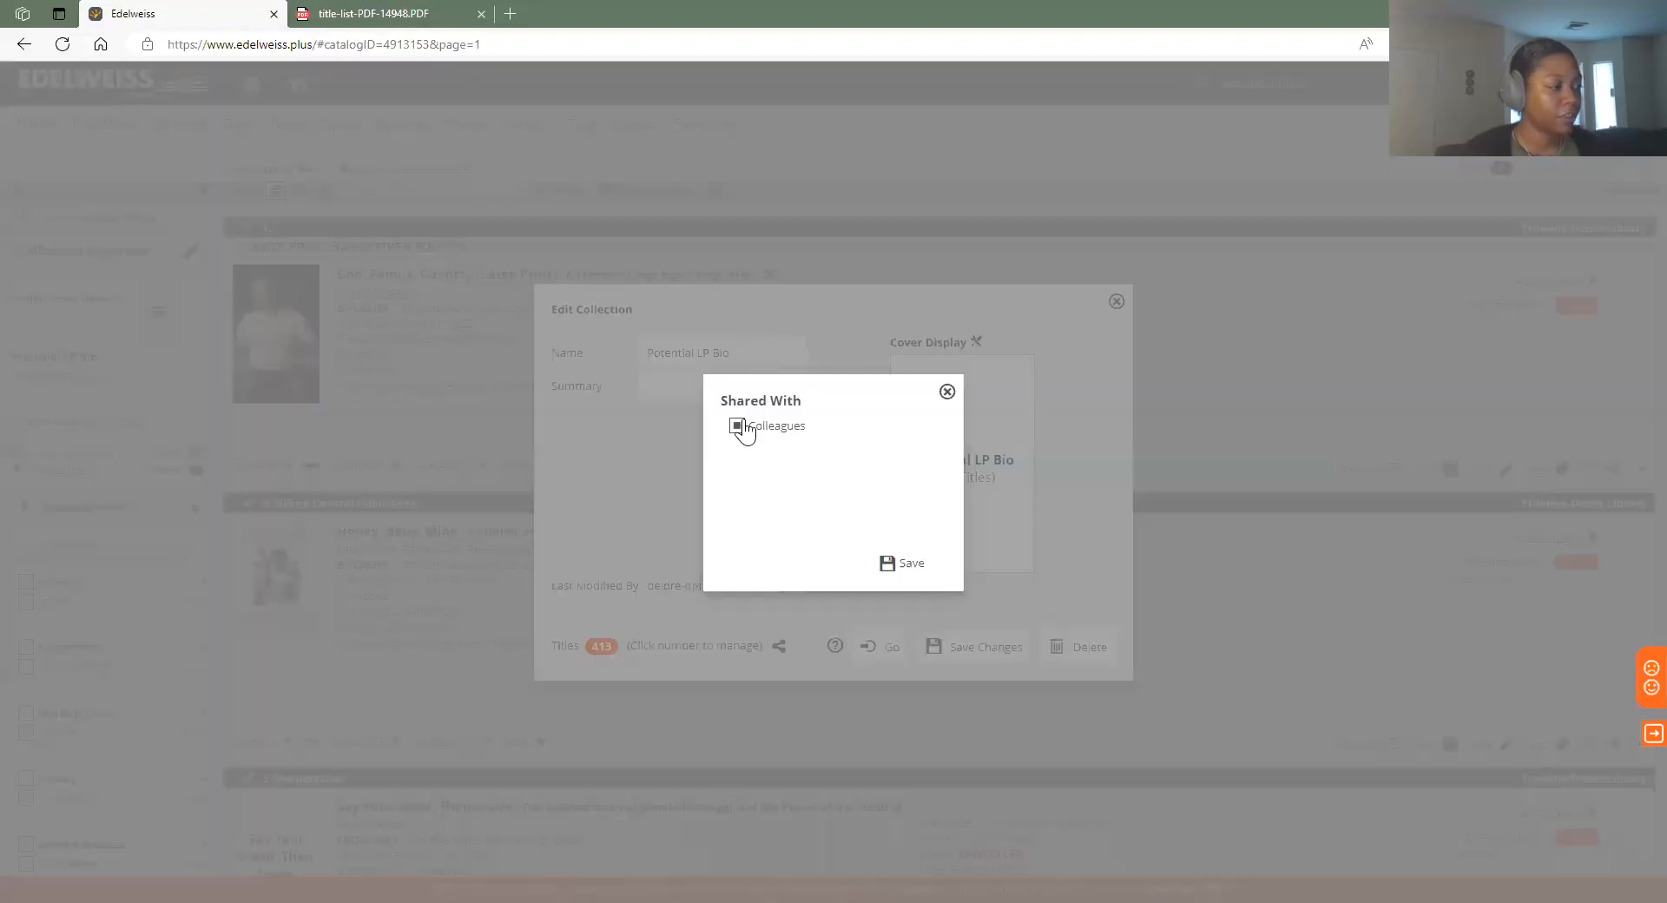
{"action": "left_click", "coordinate": [906, 566]}
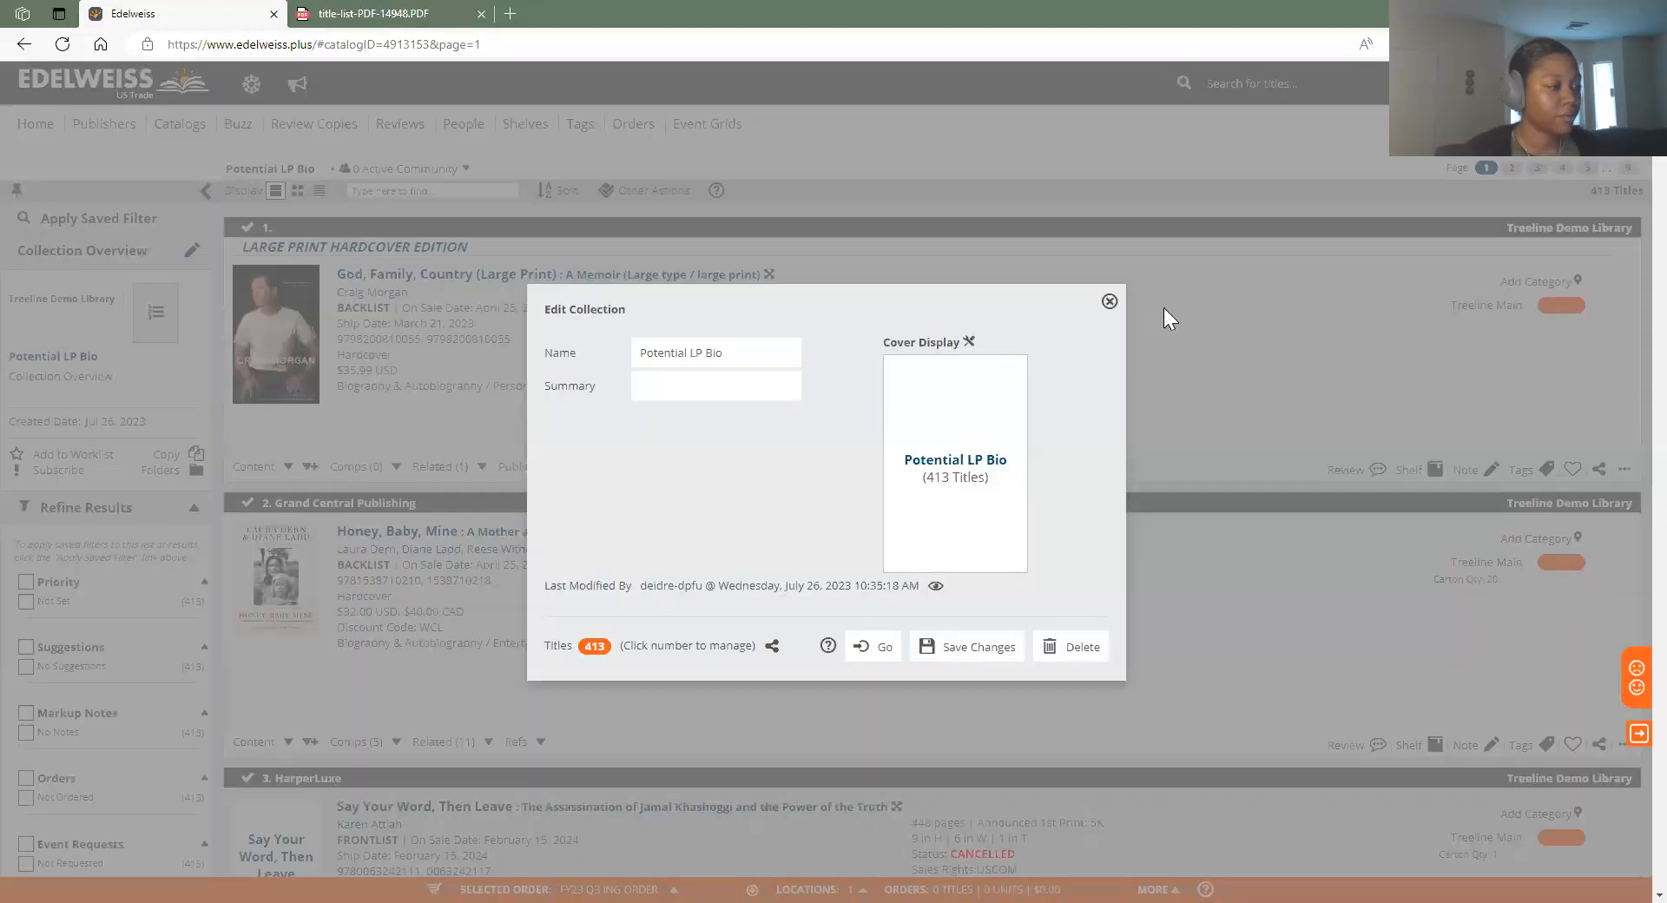
{"action": "left_click", "coordinate": [1109, 303]}
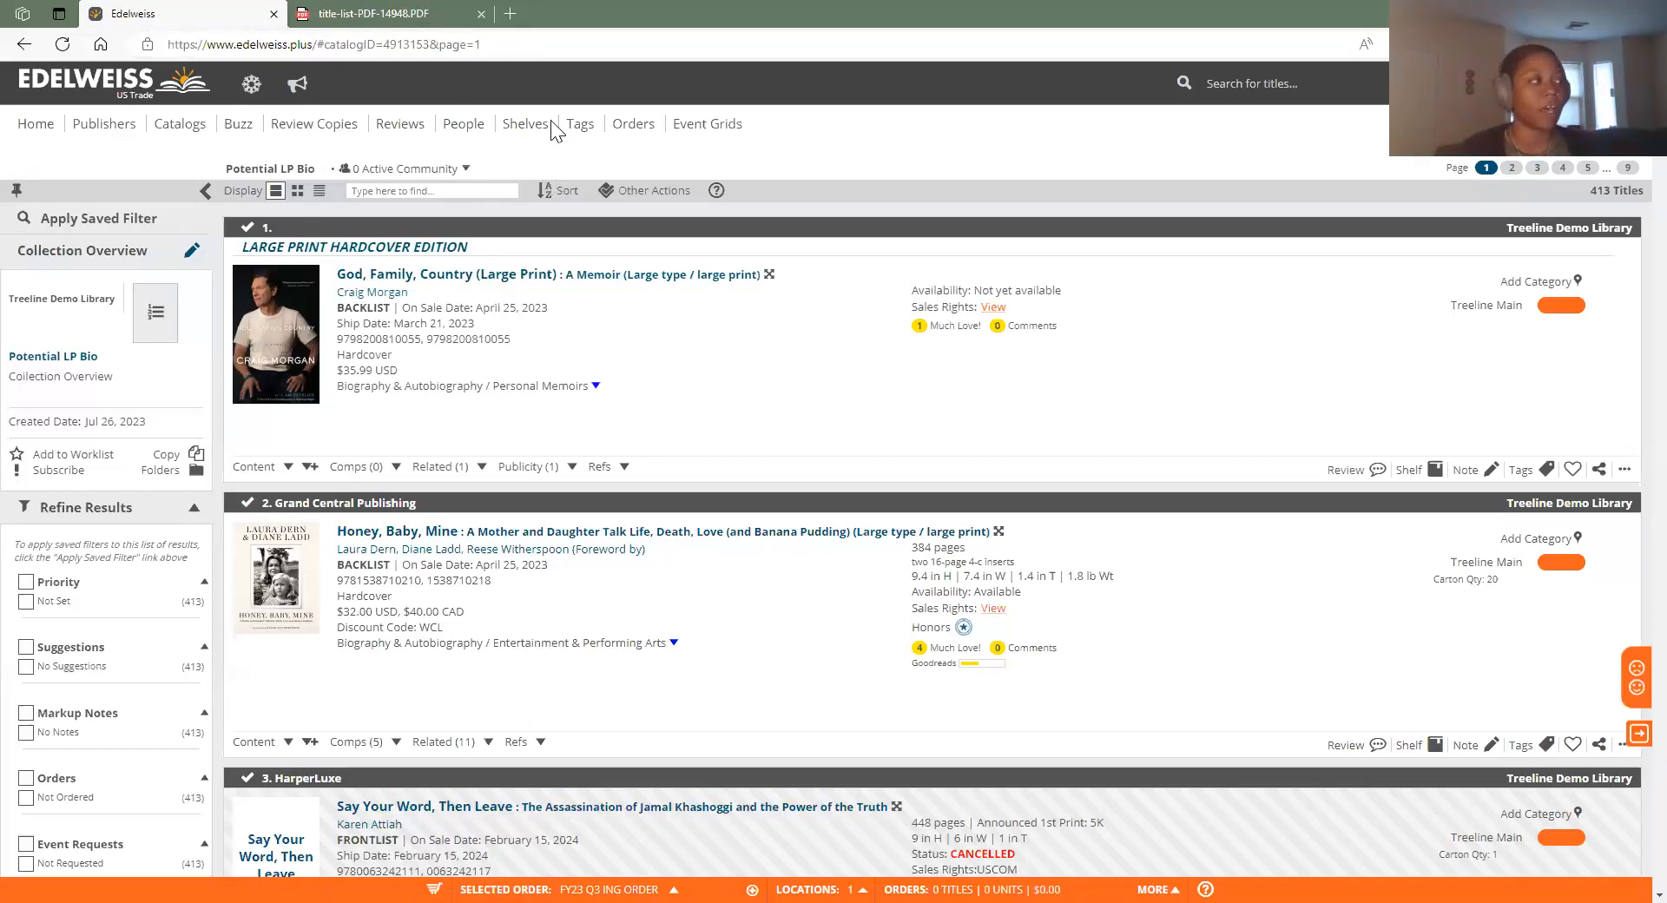
{"action": "left_click", "coordinate": [179, 126]}
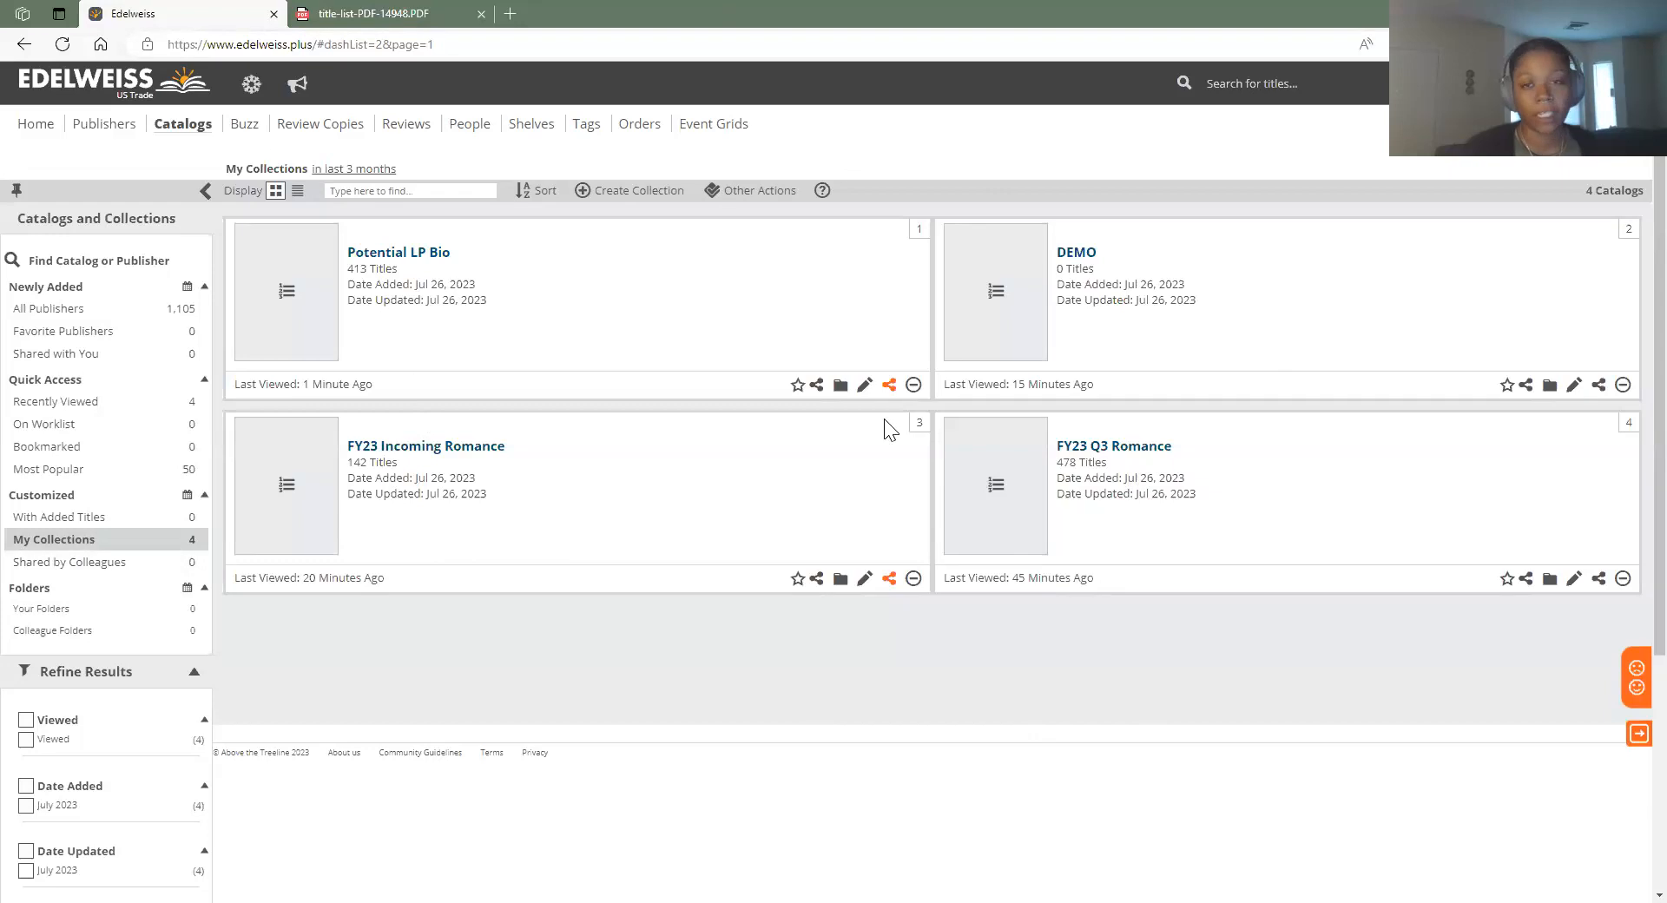
{"action": "left_click", "coordinate": [444, 265]}
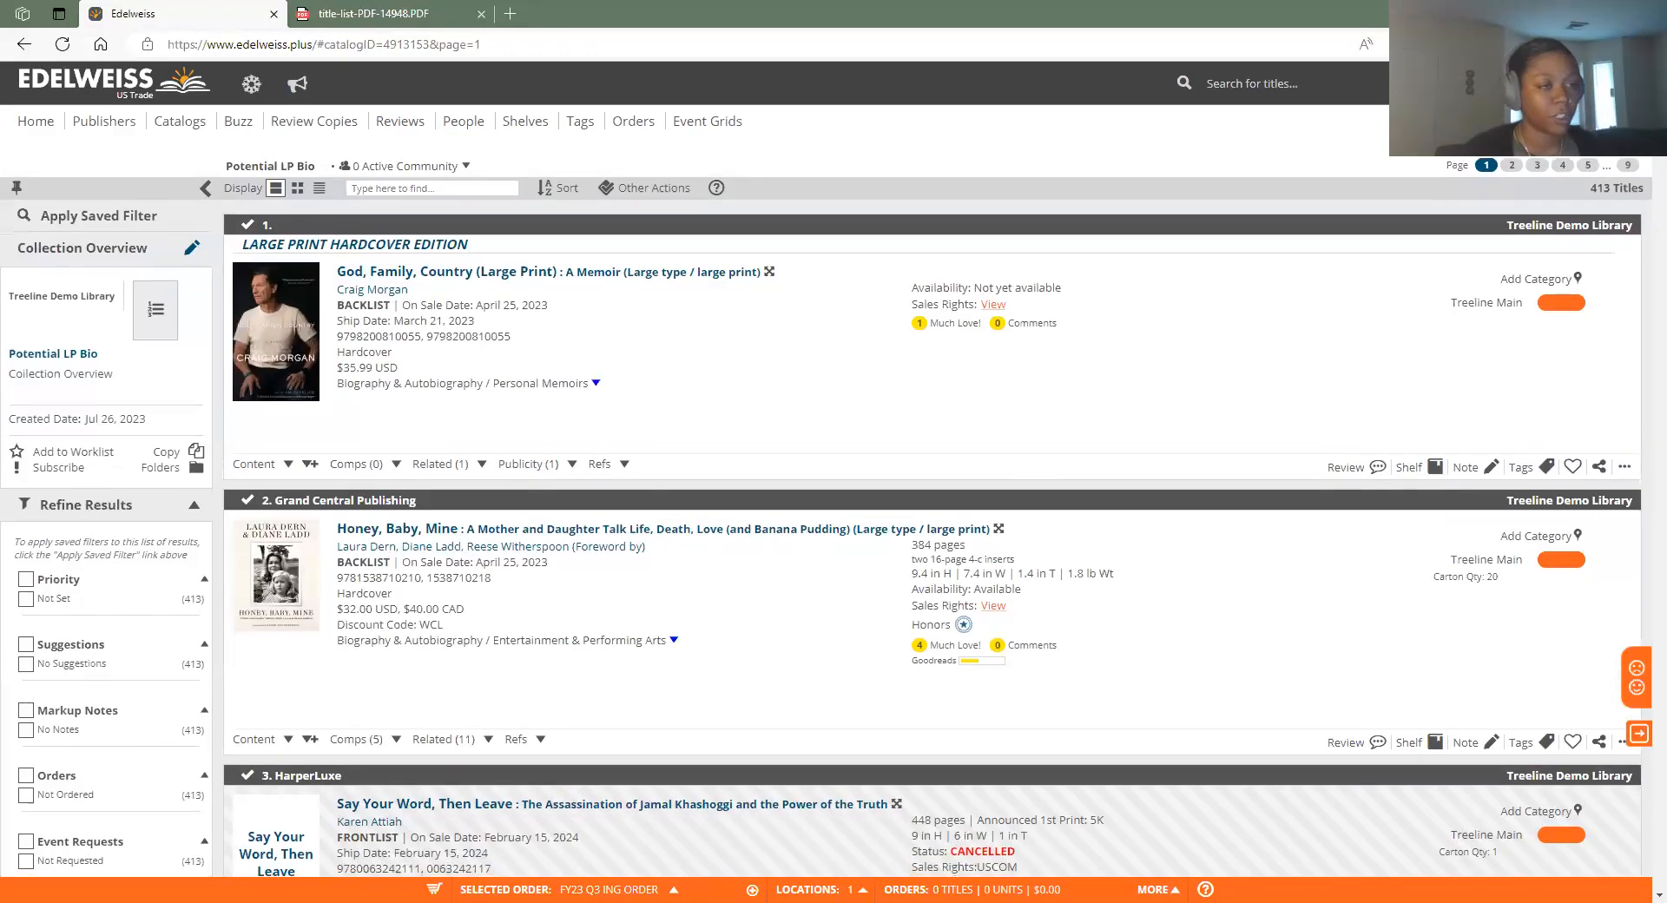
{"action": "scroll", "coordinate": [429, 562], "scroll_direction": "down", "scroll_amount": 5}
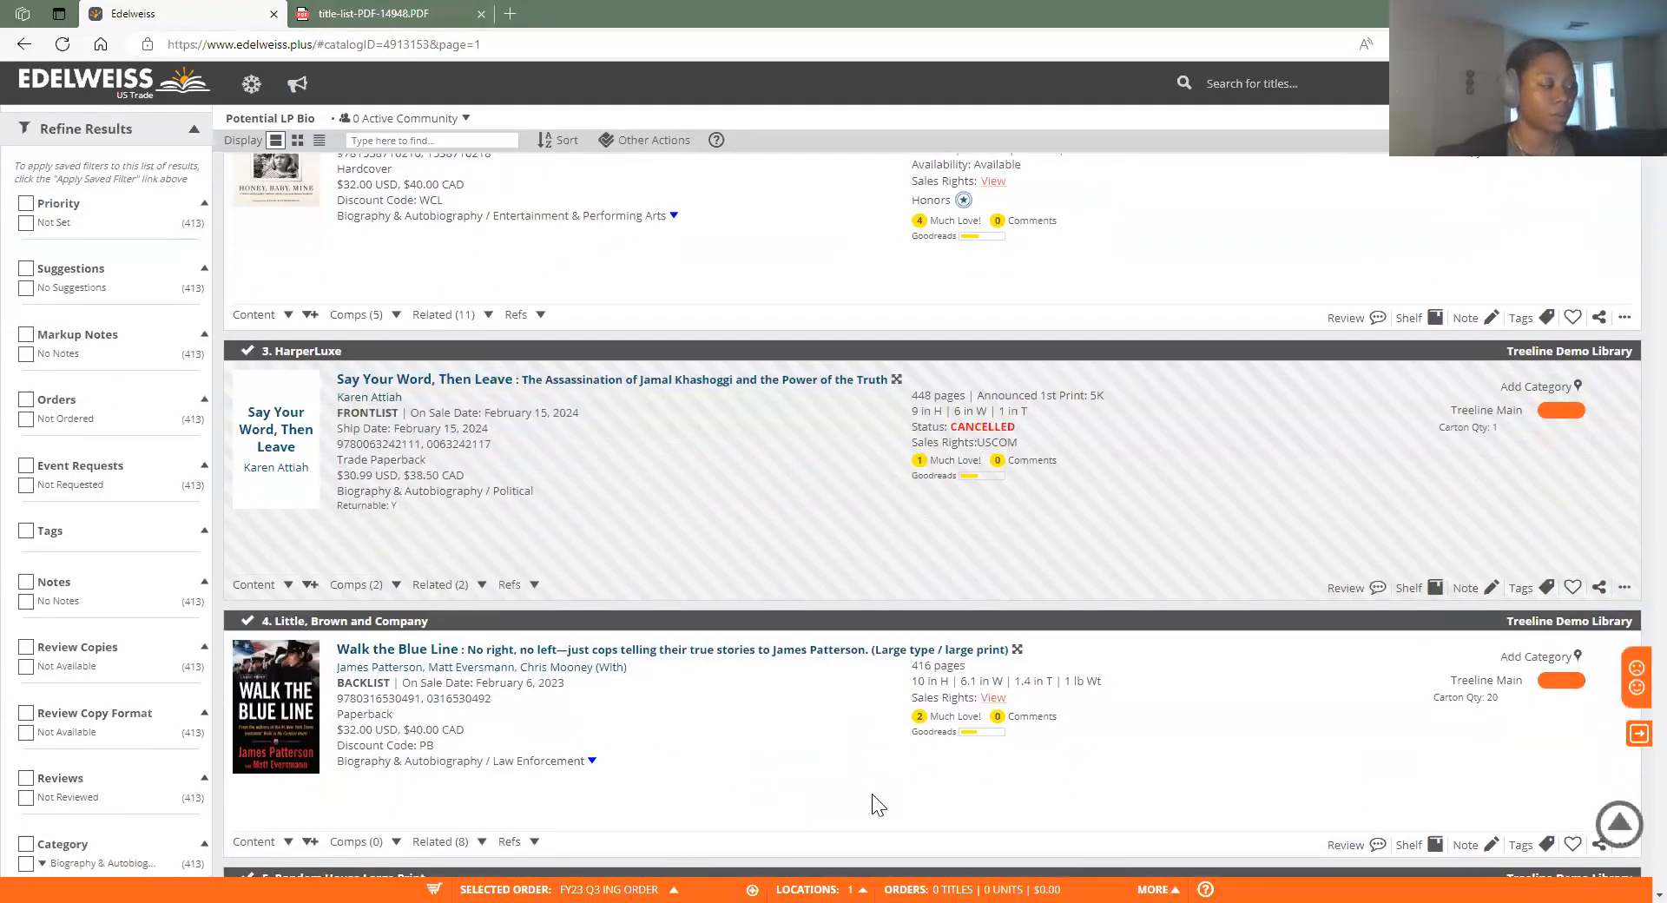
{"action": "scroll", "coordinate": [877, 803], "scroll_direction": "down", "scroll_amount": 5}
{"action": "scroll", "coordinate": [873, 812], "scroll_direction": "up", "scroll_amount": 10}
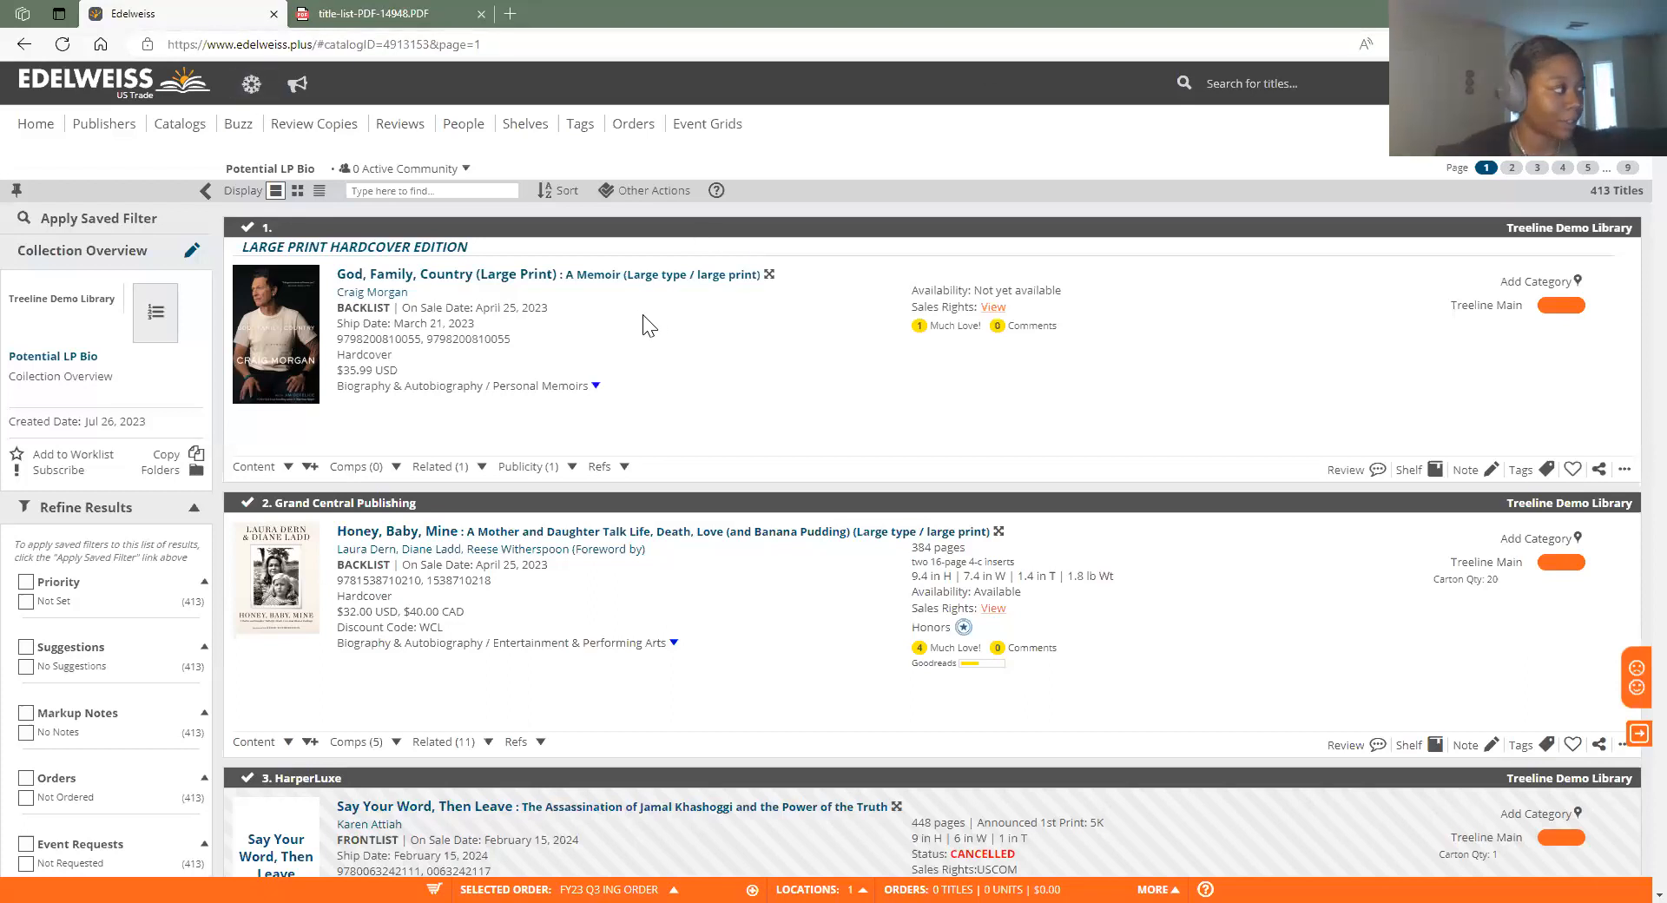
{"action": "left_click", "coordinate": [108, 219]}
{"action": "left_click", "coordinate": [217, 147]}
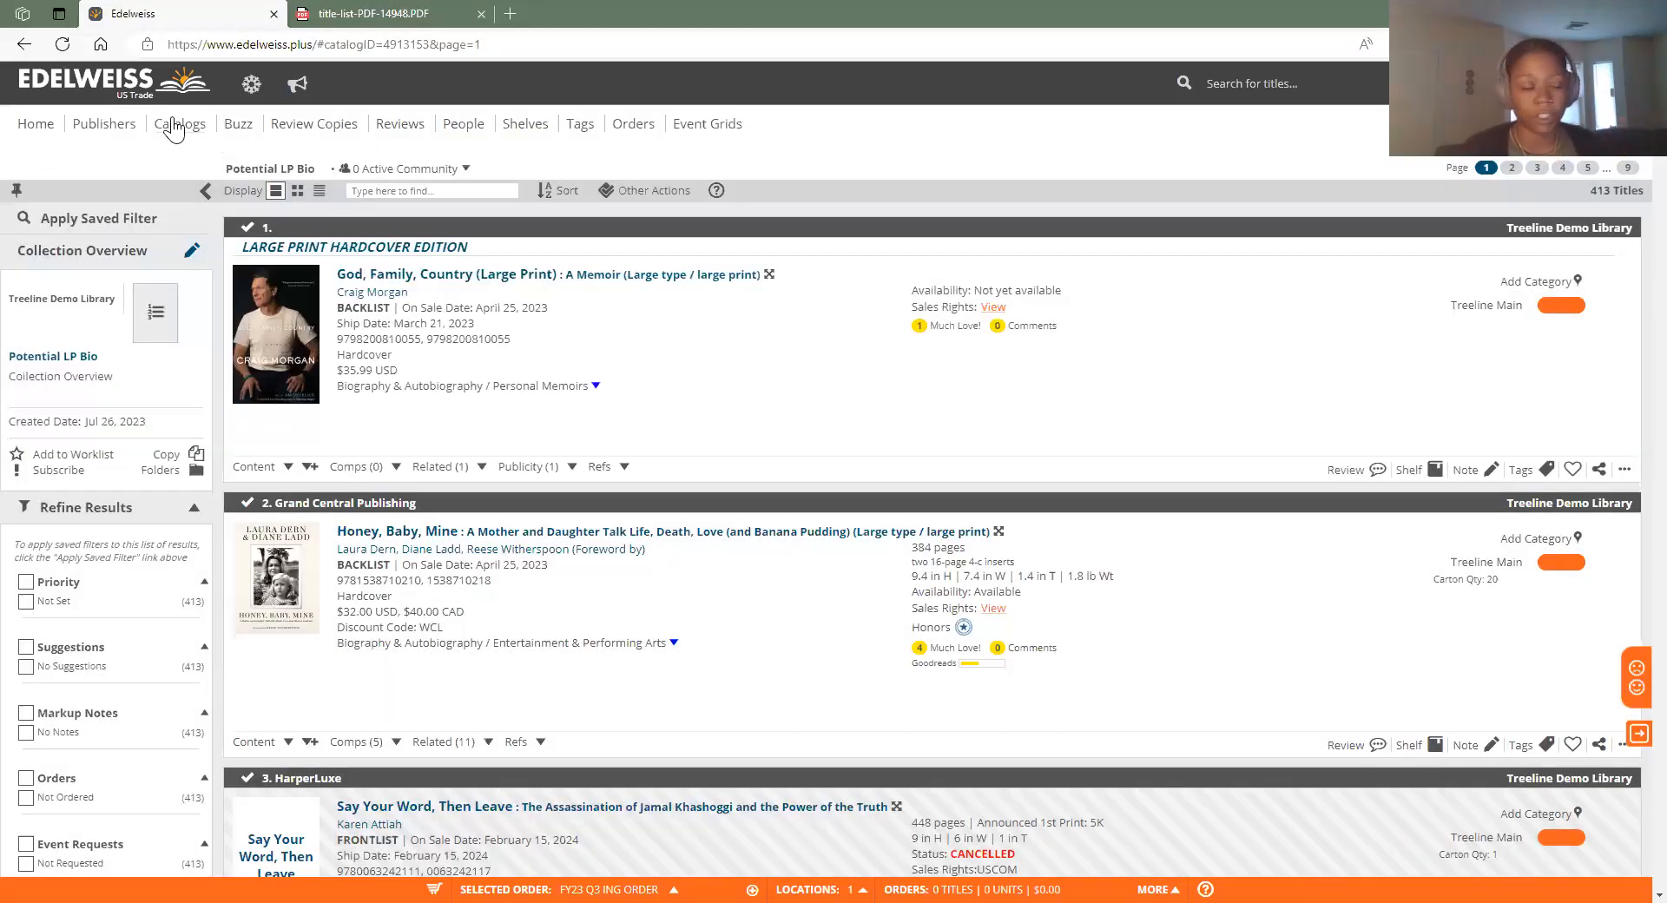
Browse the Review Copies To Request list, then return to the New Large Print filter
{"action": "left_click", "coordinate": [346, 130]}
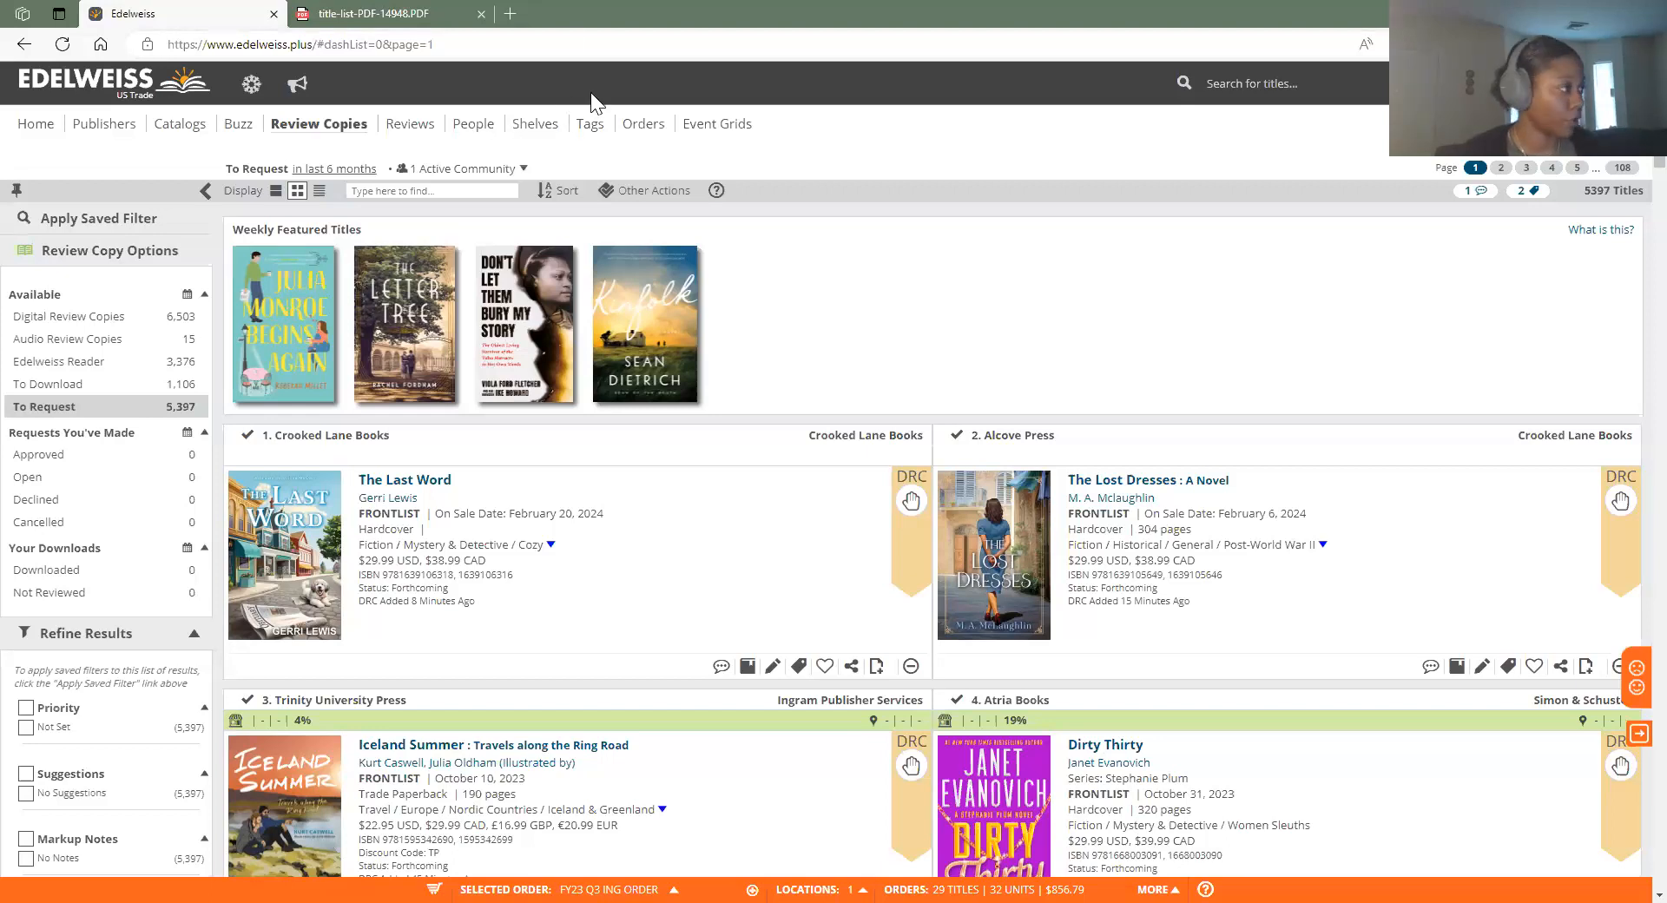
{"action": "scroll", "coordinate": [725, 524], "scroll_direction": "down", "scroll_amount": 2}
{"action": "scroll", "coordinate": [725, 524], "scroll_direction": "up", "scroll_amount": 2}
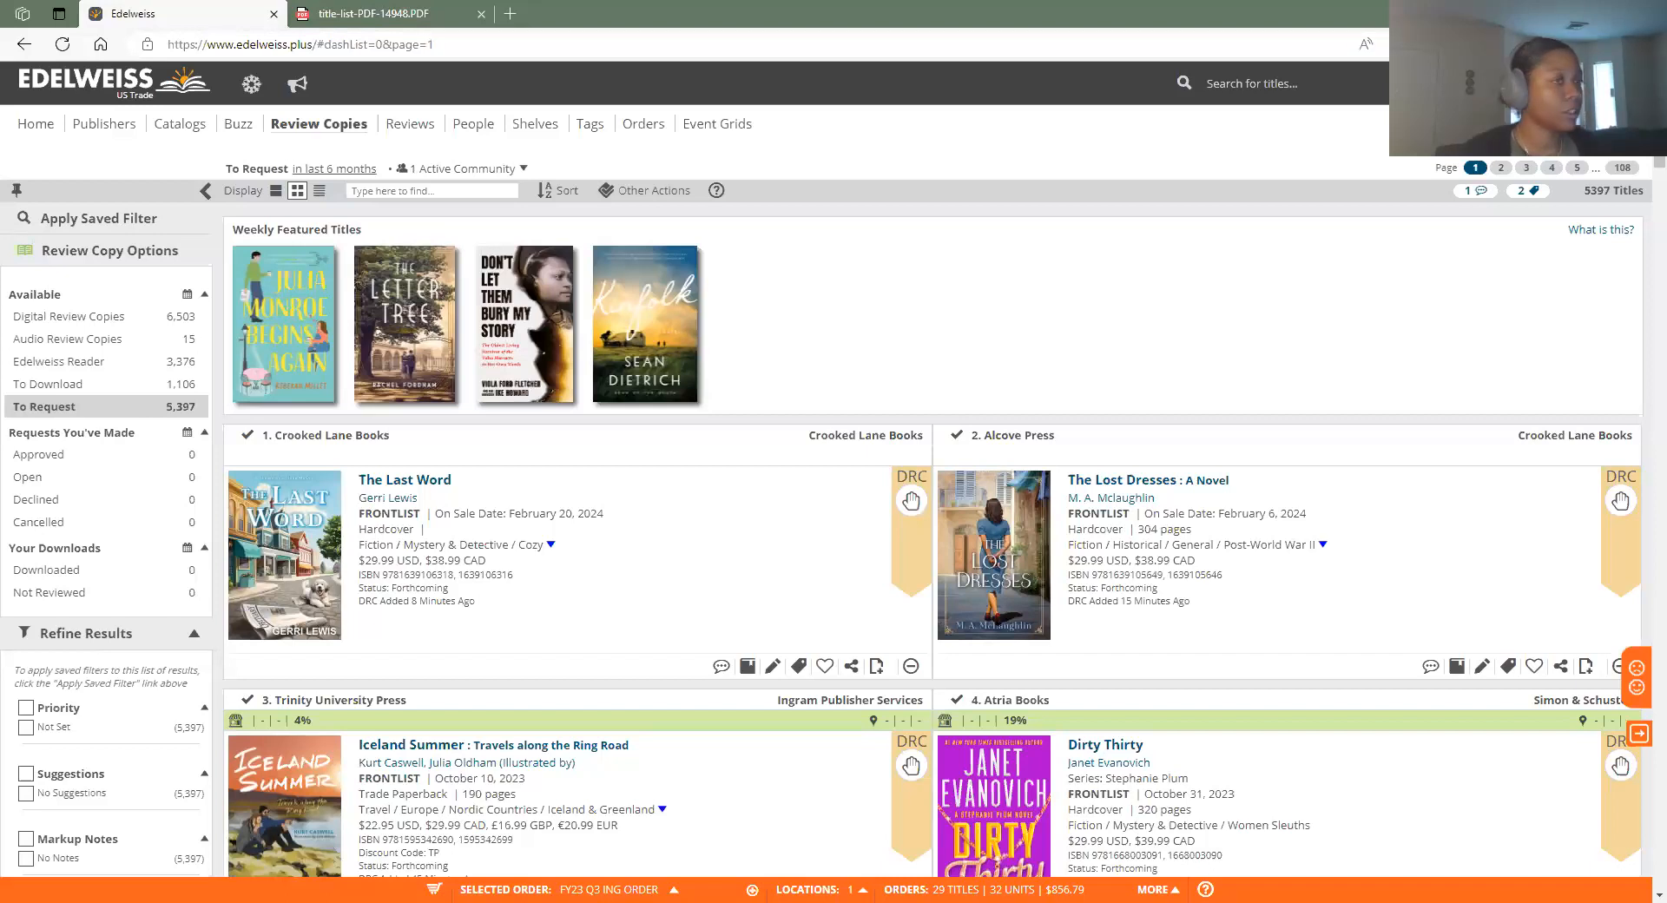
{"action": "left_click", "coordinate": [1489, 84]}
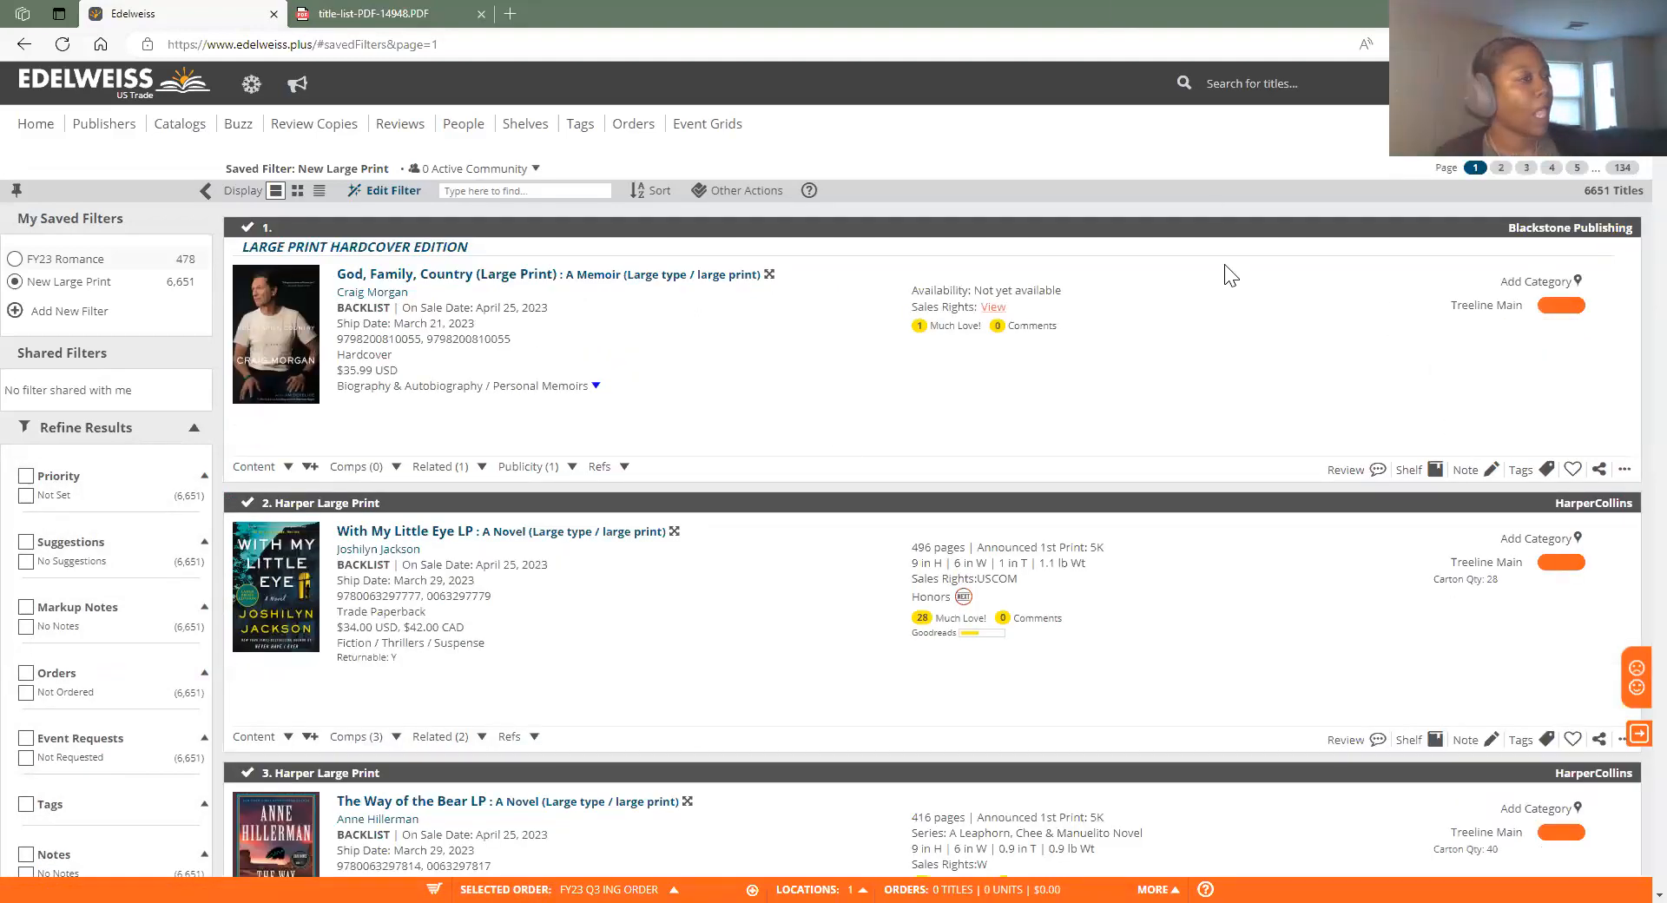
Scroll through the 6,651 New Large Print results
{"action": "scroll", "coordinate": [1185, 177], "scroll_direction": "down", "scroll_amount": 1}
{"action": "scroll", "coordinate": [1185, 178], "scroll_direction": "up", "scroll_amount": 1}
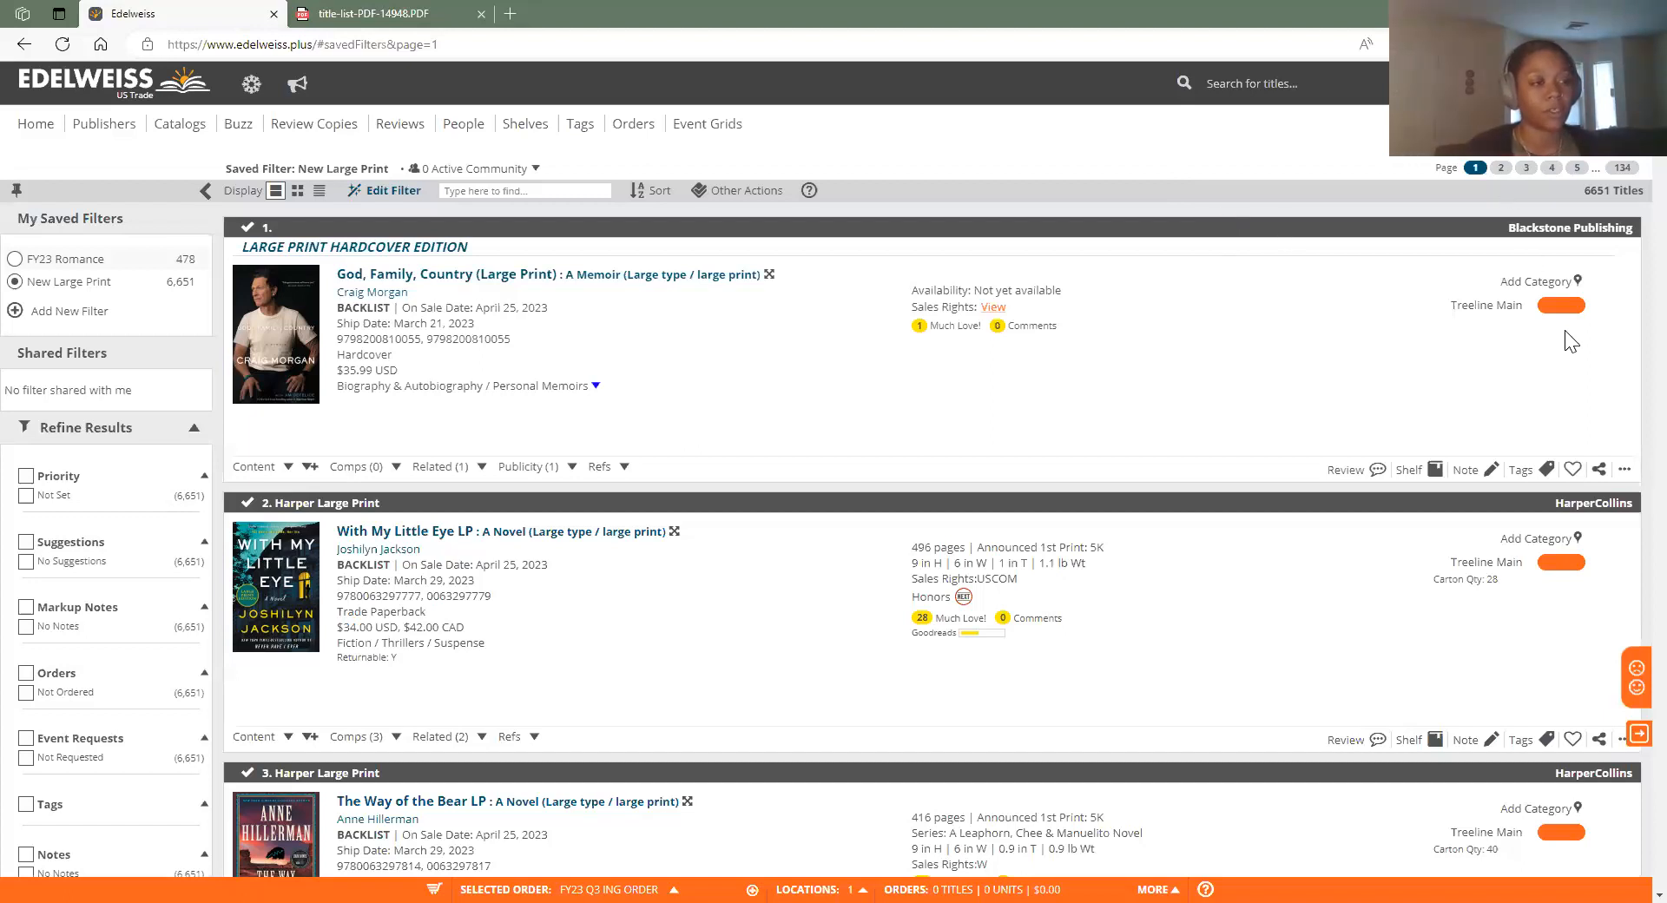
{"action": "scroll", "coordinate": [1562, 347], "scroll_direction": "down", "scroll_amount": 4}
{"action": "scroll", "coordinate": [1485, 537], "scroll_direction": "up", "scroll_amount": 4}
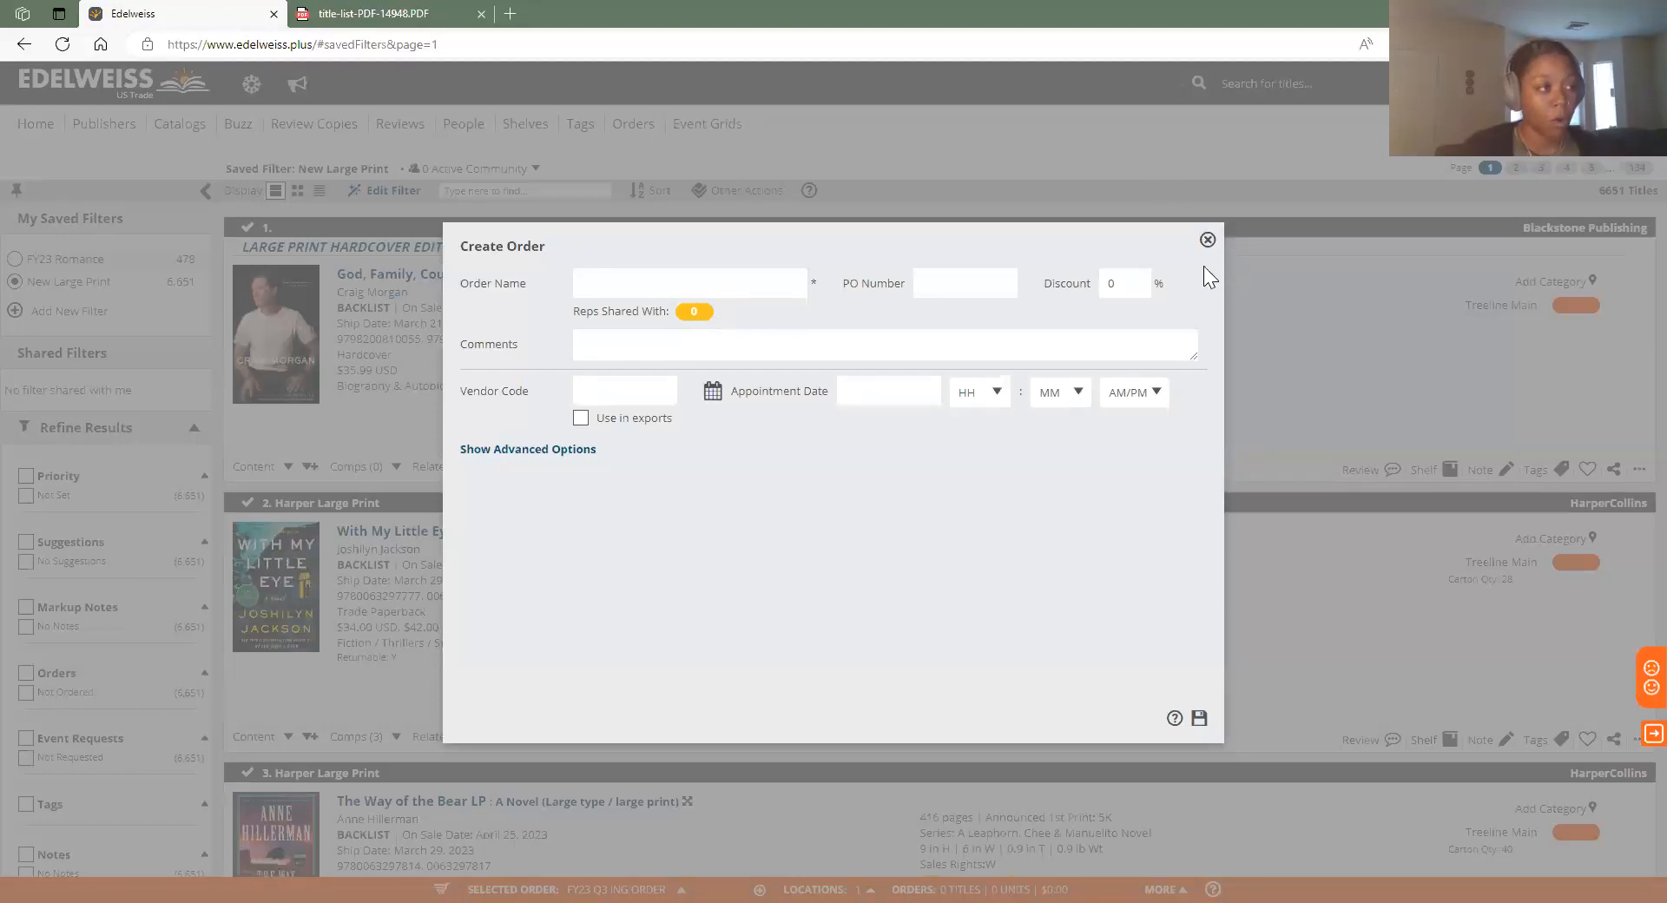
Close the new order form without creating it, keeping FY23 Q3 ING Order as the active order
{"action": "left_click", "coordinate": [1208, 240]}
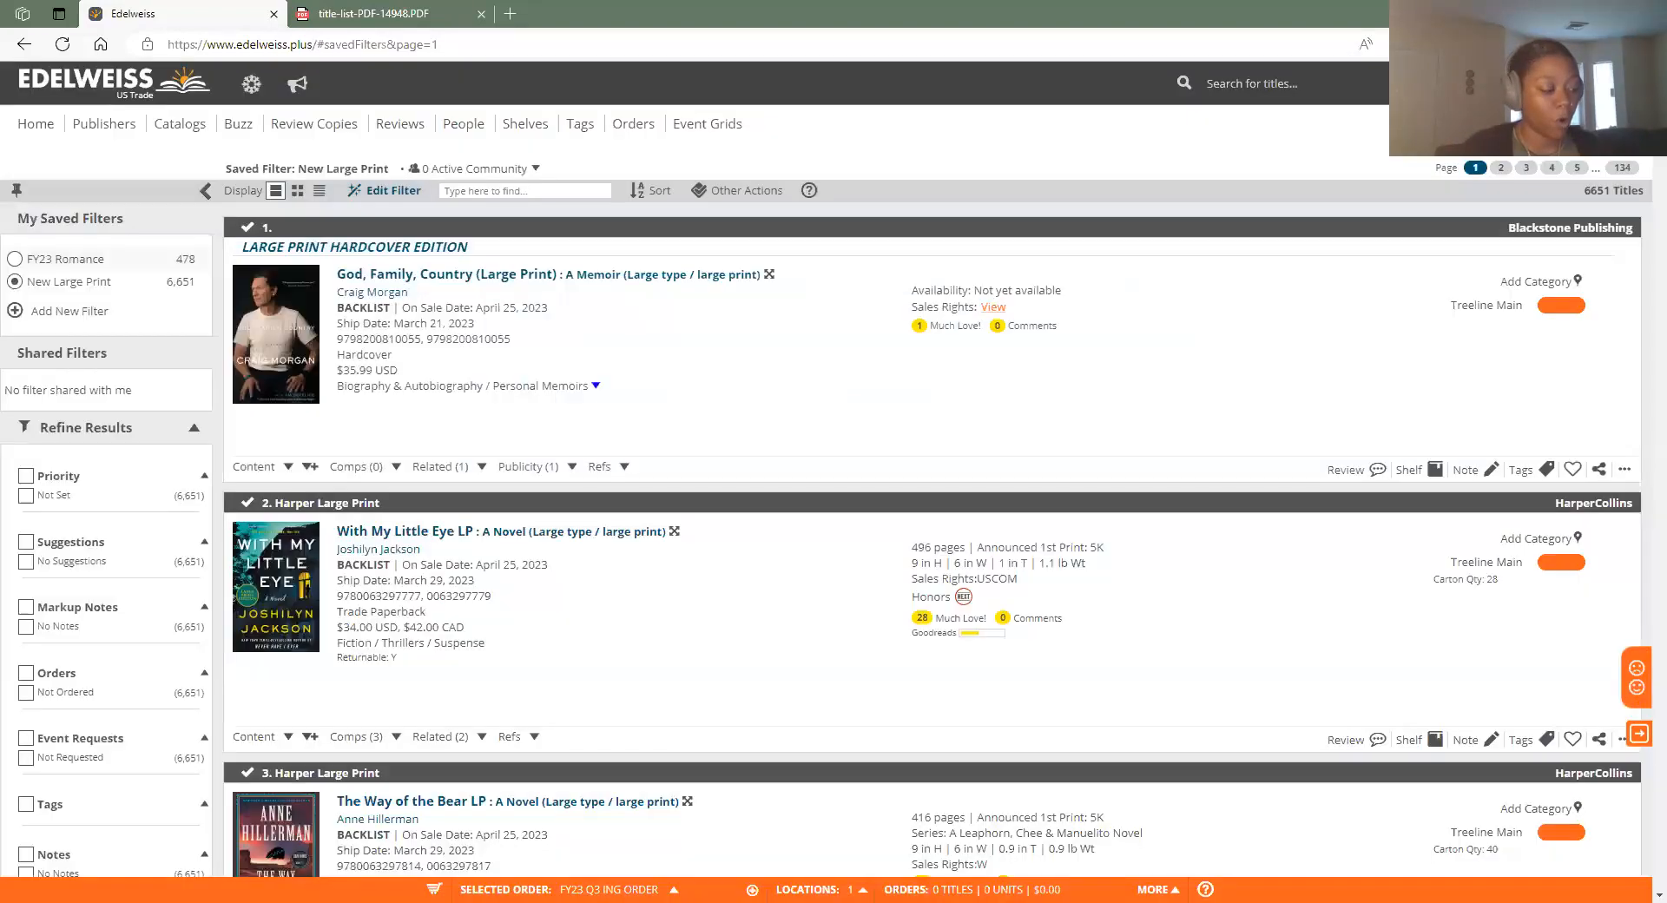
{"action": "left_click", "coordinate": [675, 885]}
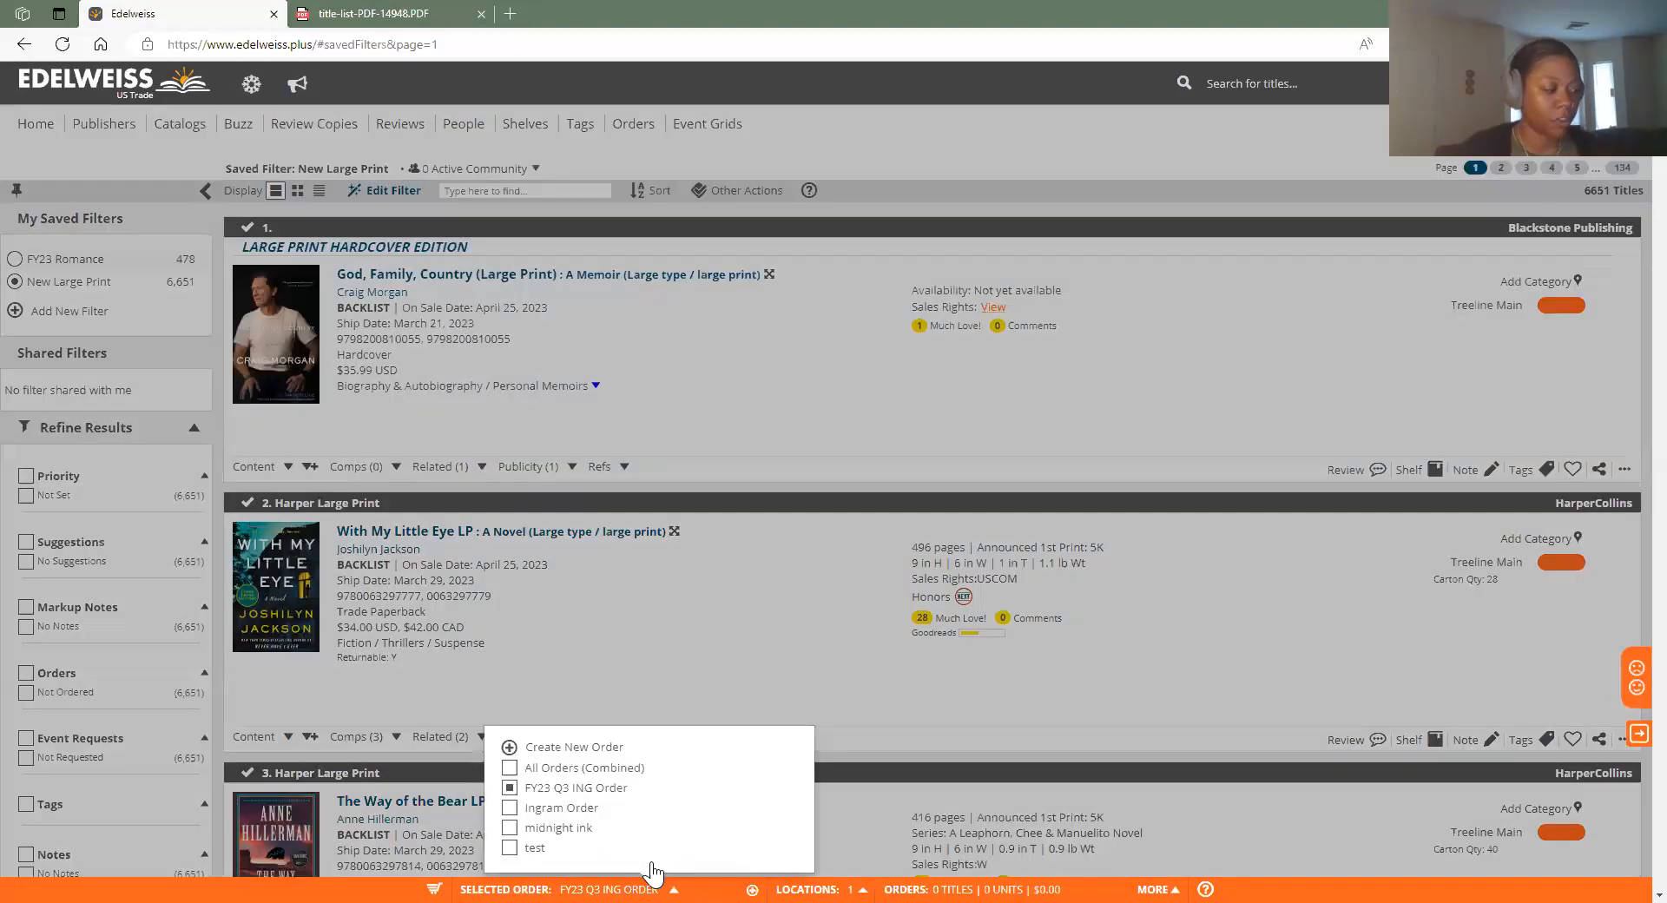
{"action": "left_click", "coordinate": [666, 868]}
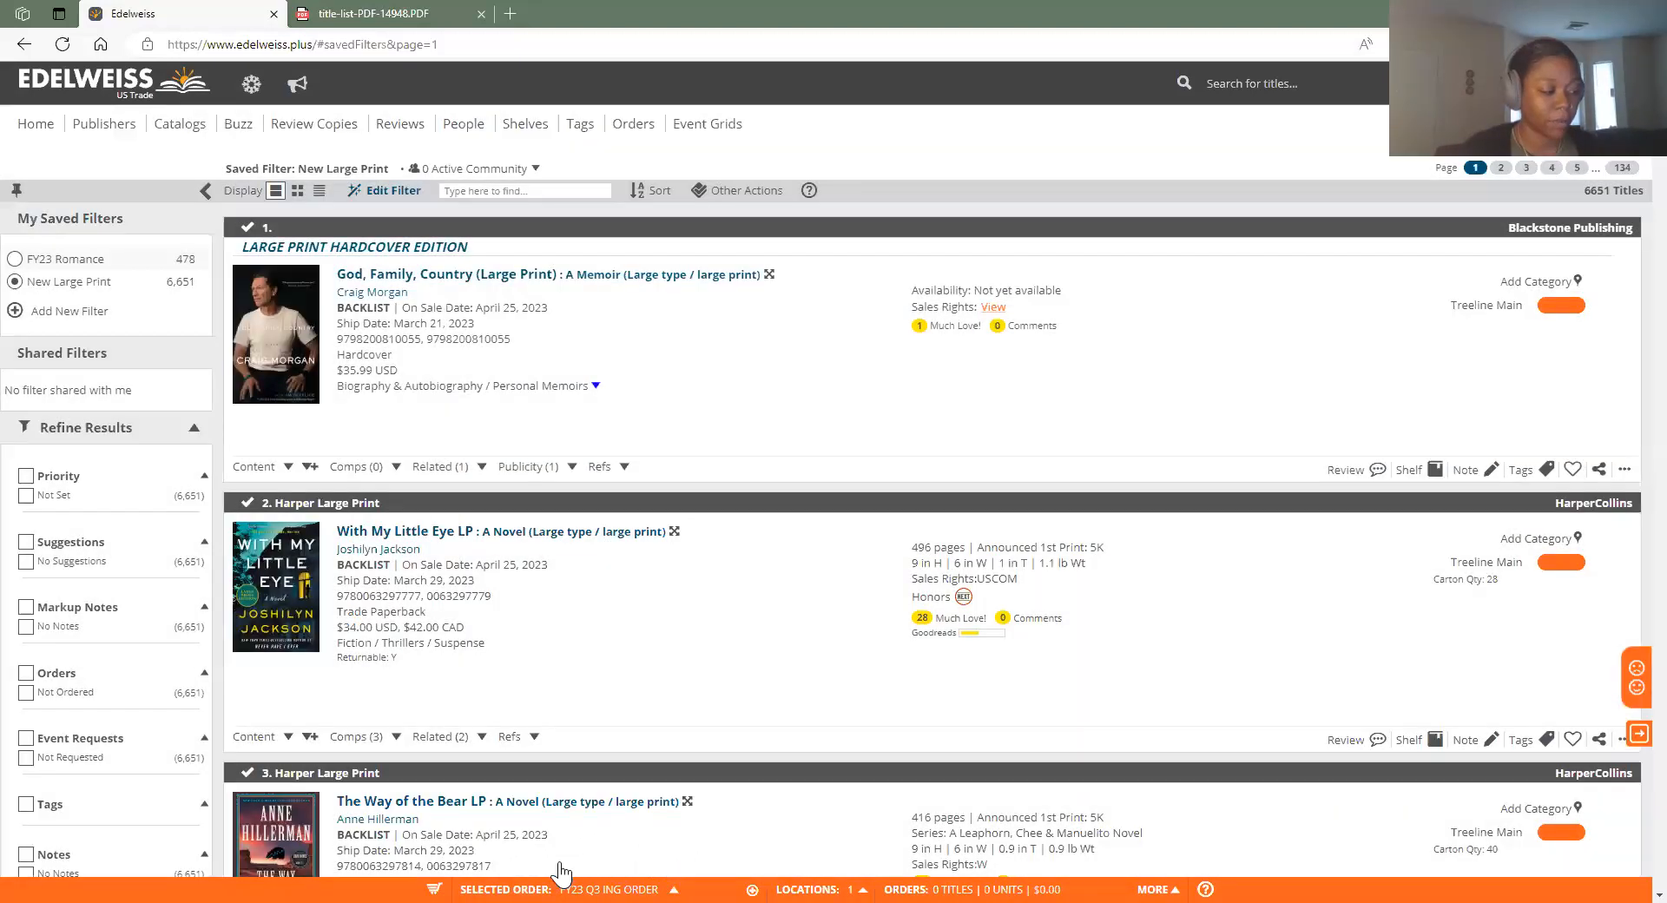
{"action": "left_click", "coordinate": [675, 873]}
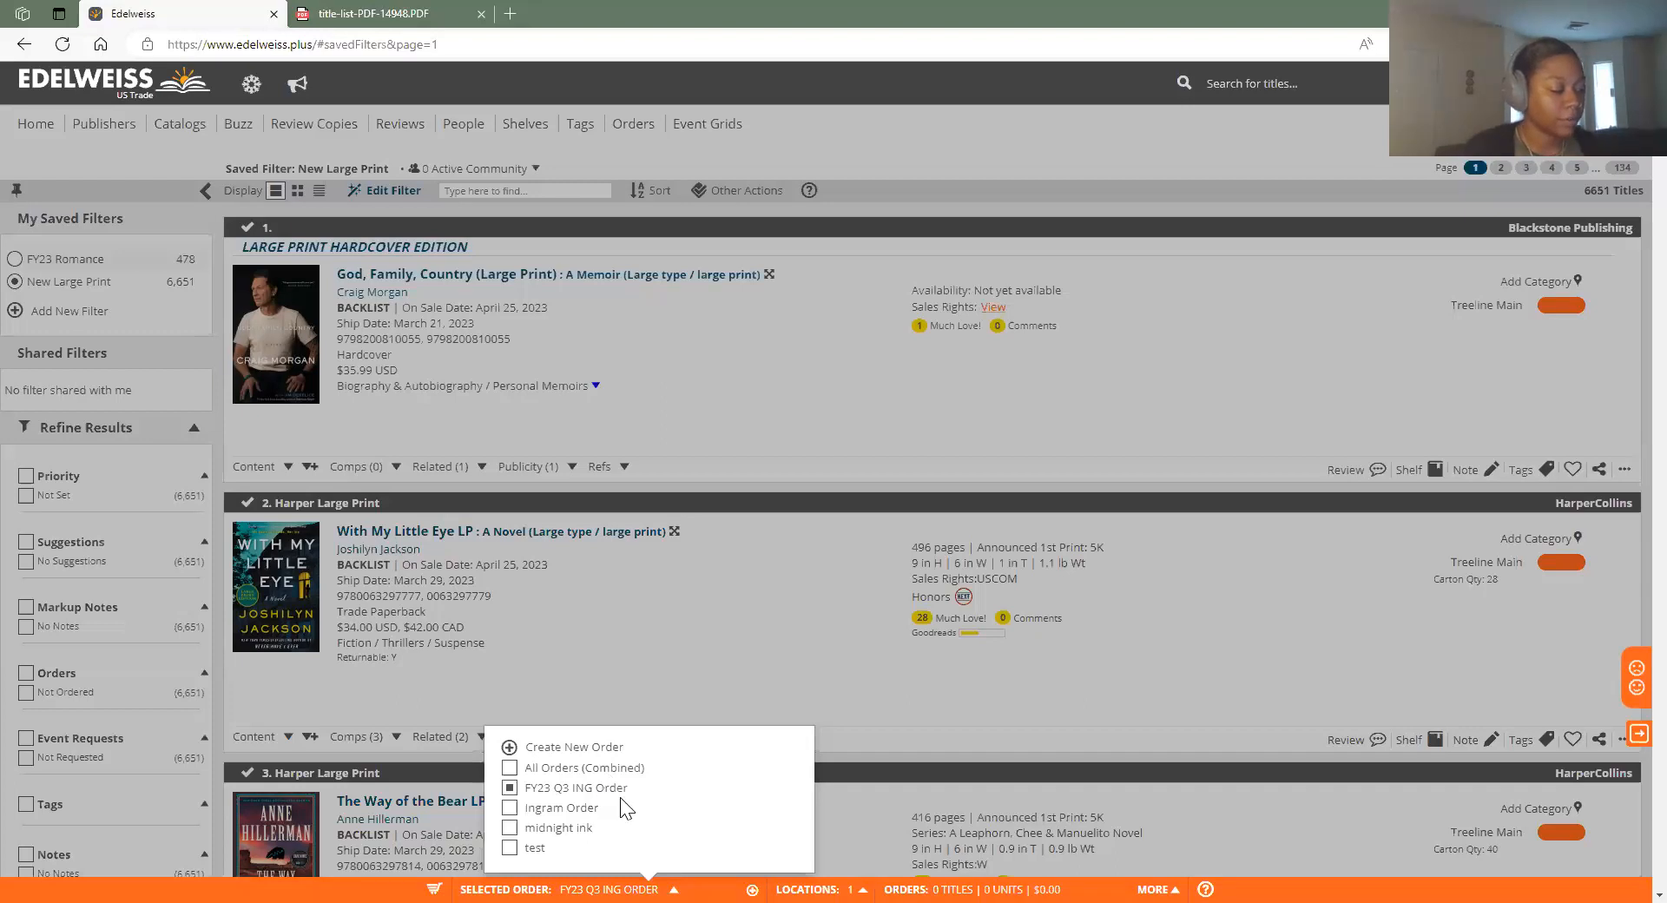
{"action": "left_click", "coordinate": [620, 538]}
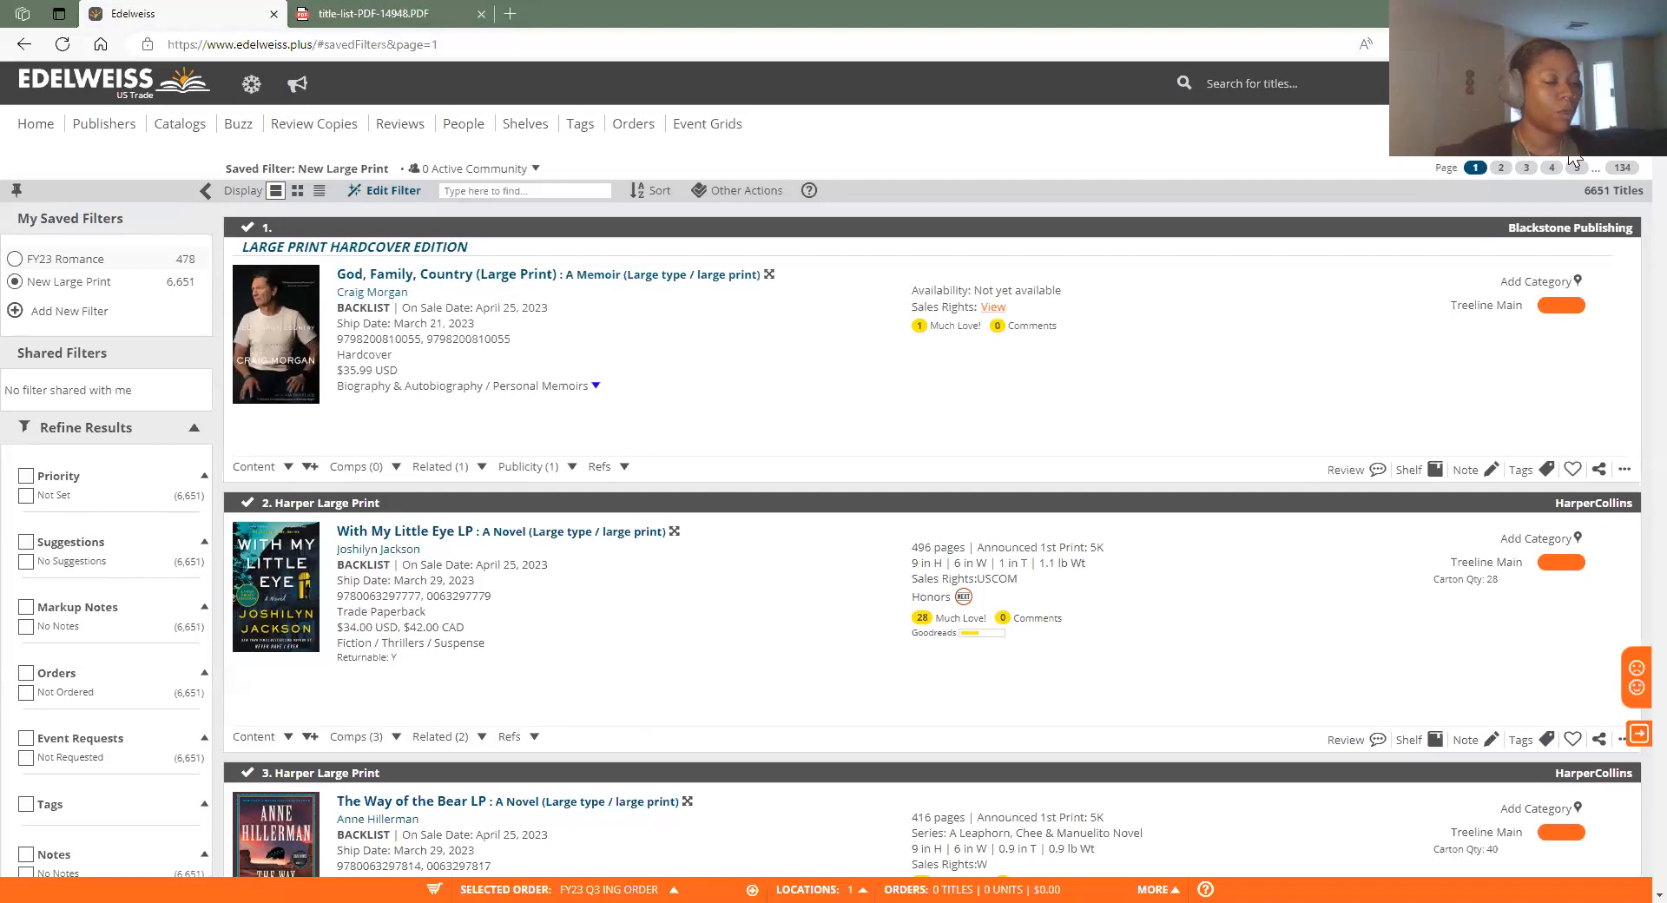
Order 1 copy of God, Family, Country (Large Print) for Treeline Main, totalling $35.99
{"action": "left_click", "coordinate": [660, 881]}
{"action": "left_click", "coordinate": [660, 881]}
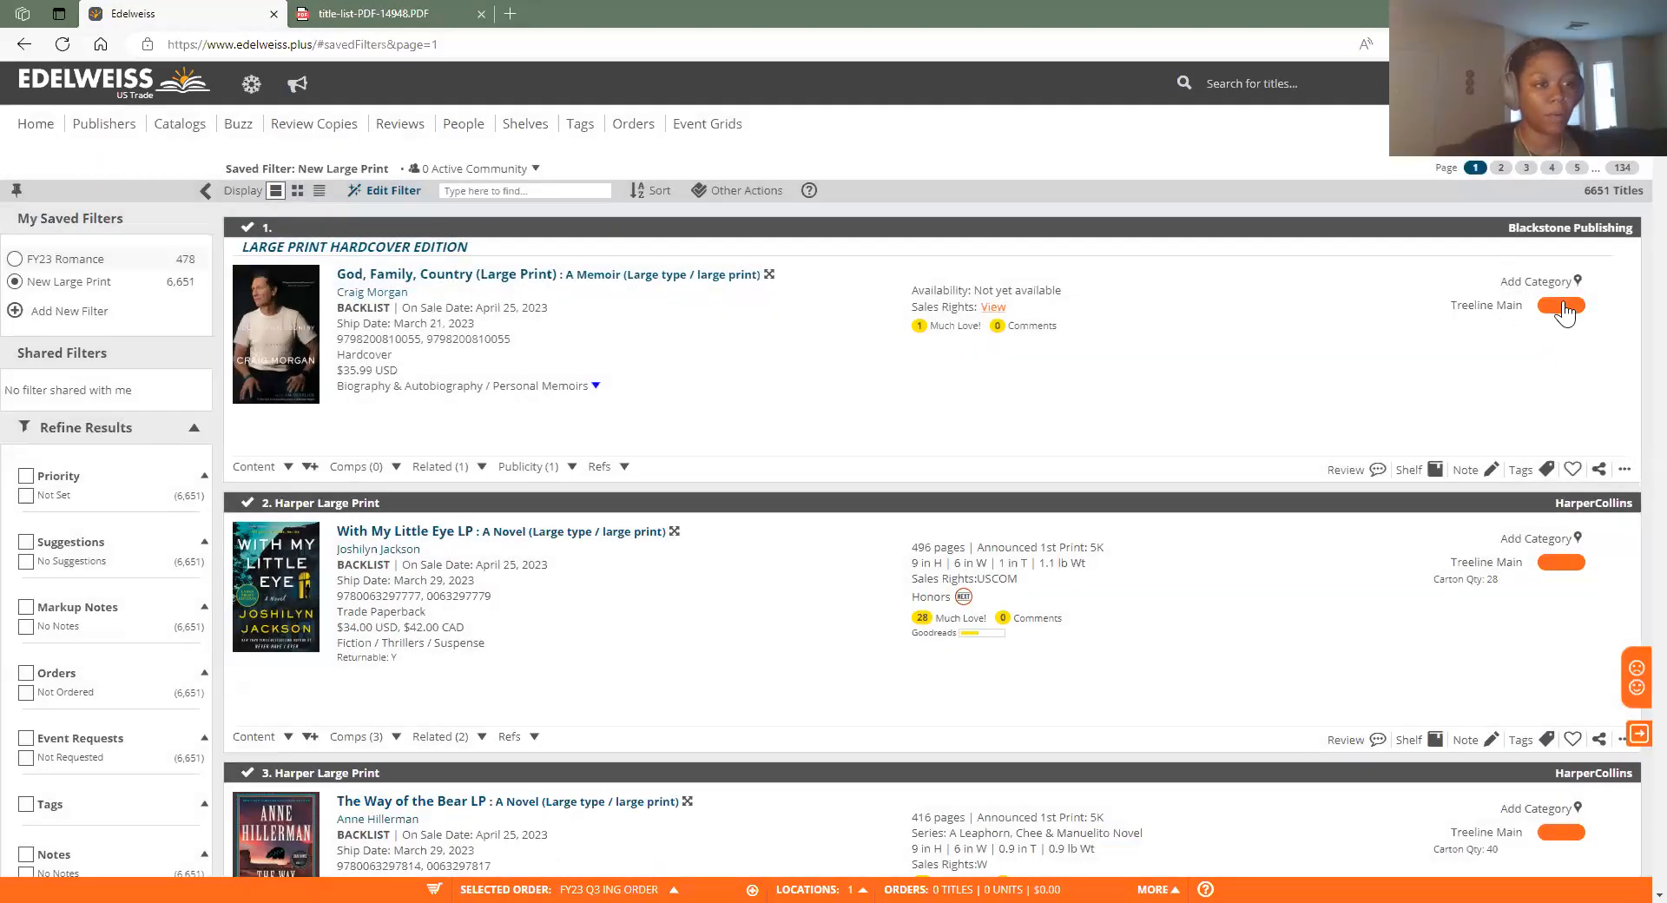
{"action": "key", "text": "Tab"}
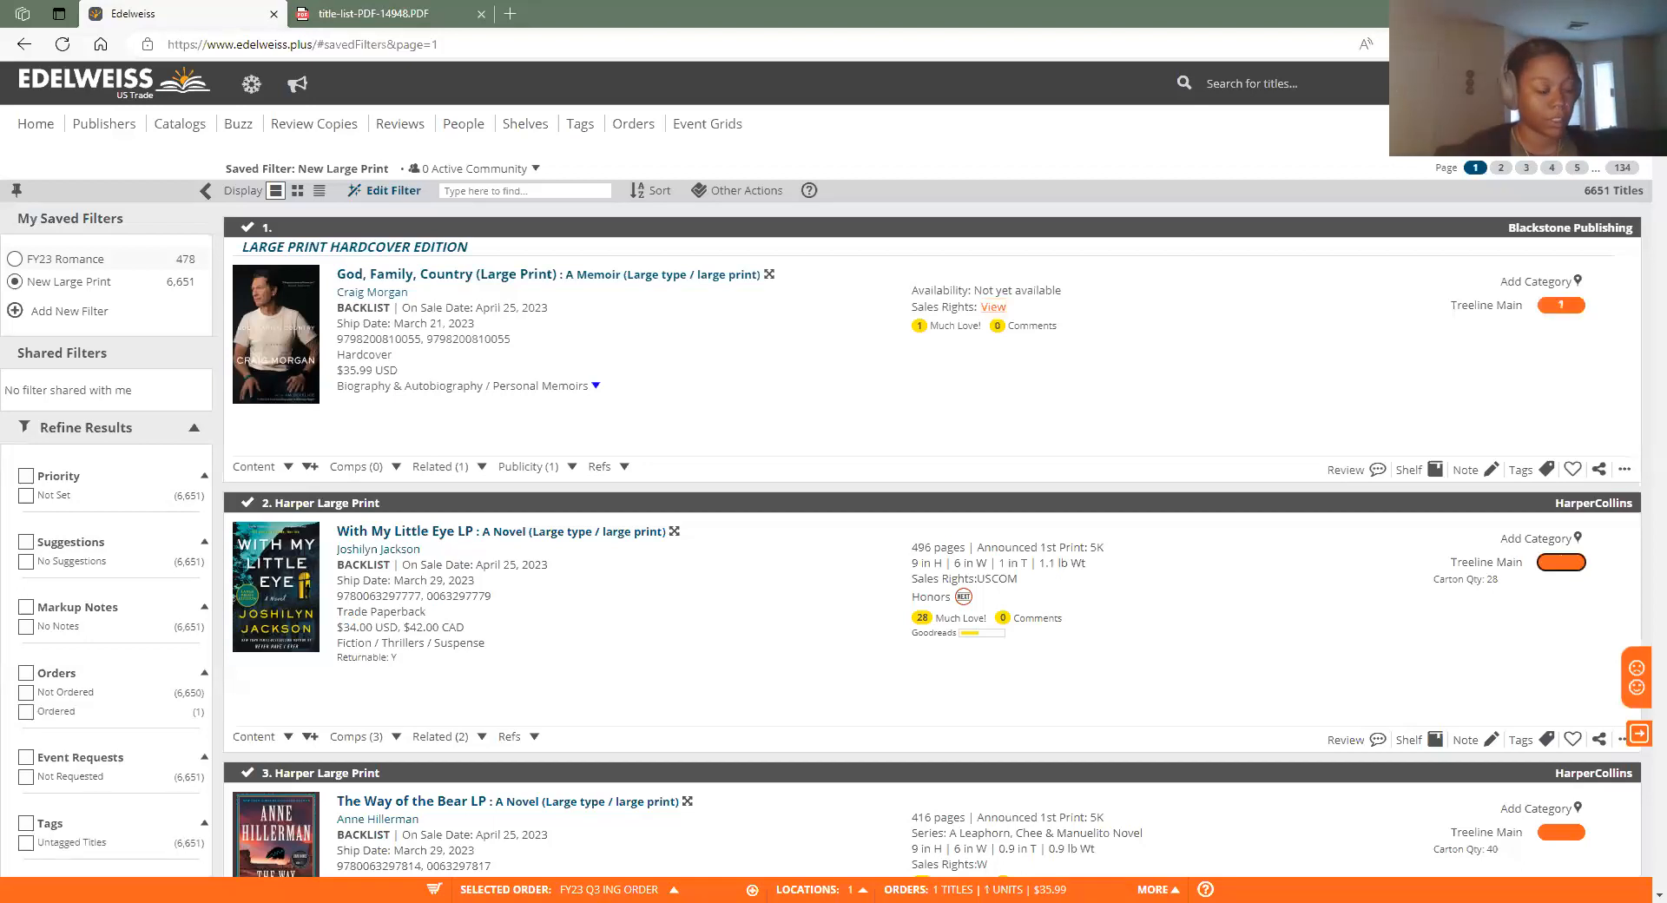
Order 1 copy each of With My Little Eye LP and The Way of the Bear LP, totalling $183.99
{"action": "type", "text": "1"}
{"action": "key", "text": "Tab"}
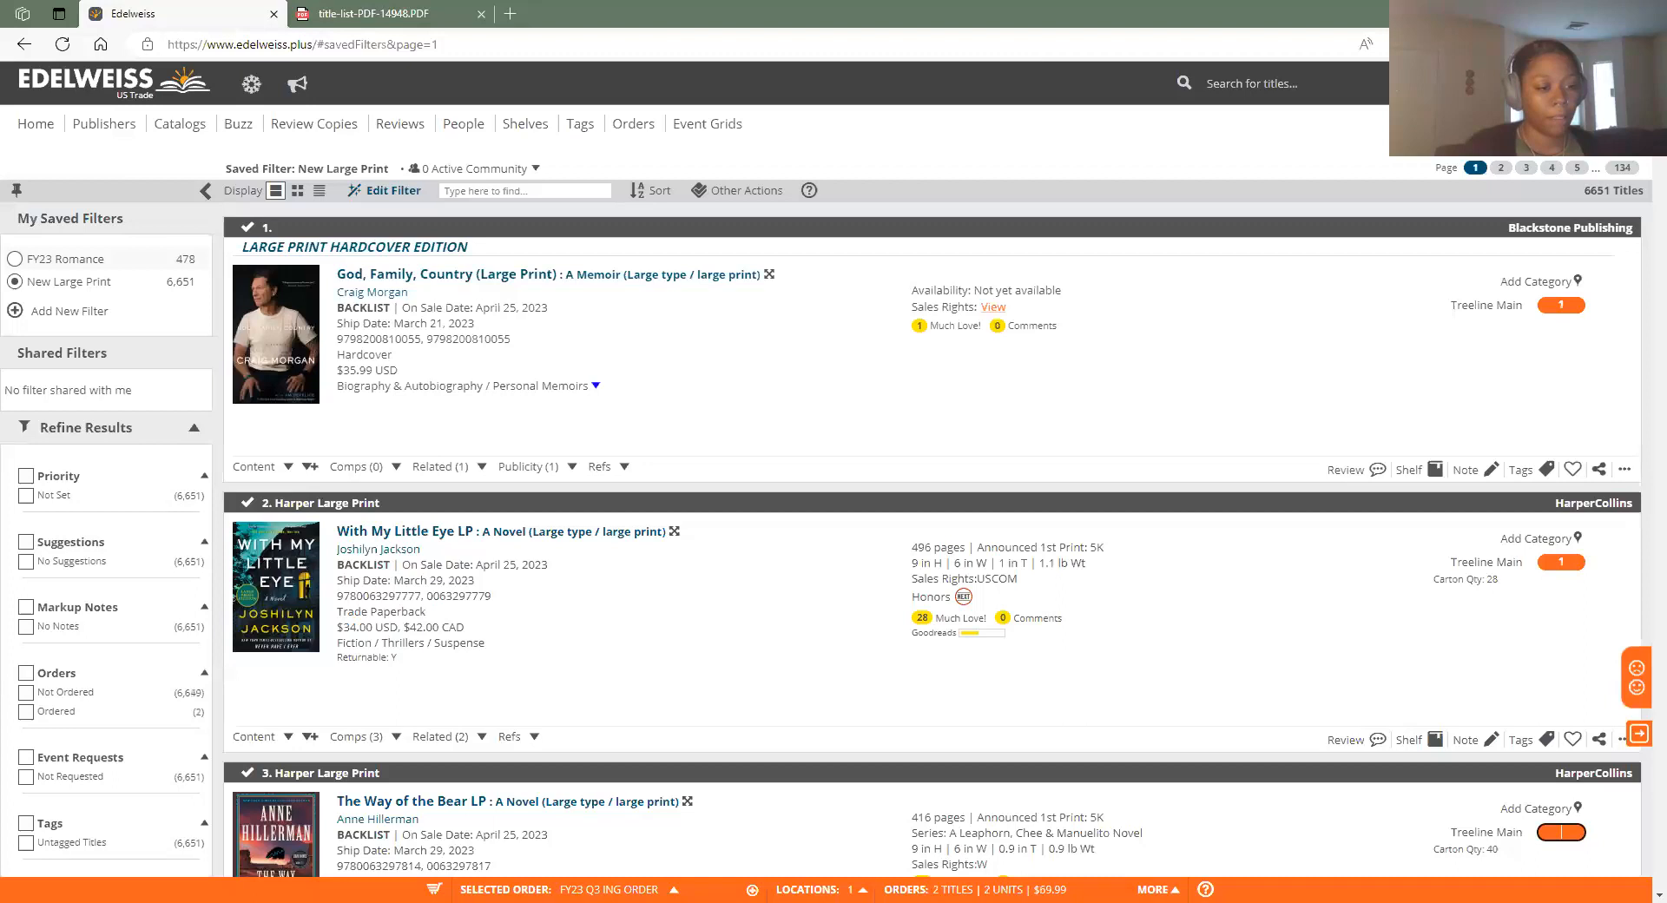
{"action": "left_click", "coordinate": [1269, 607]}
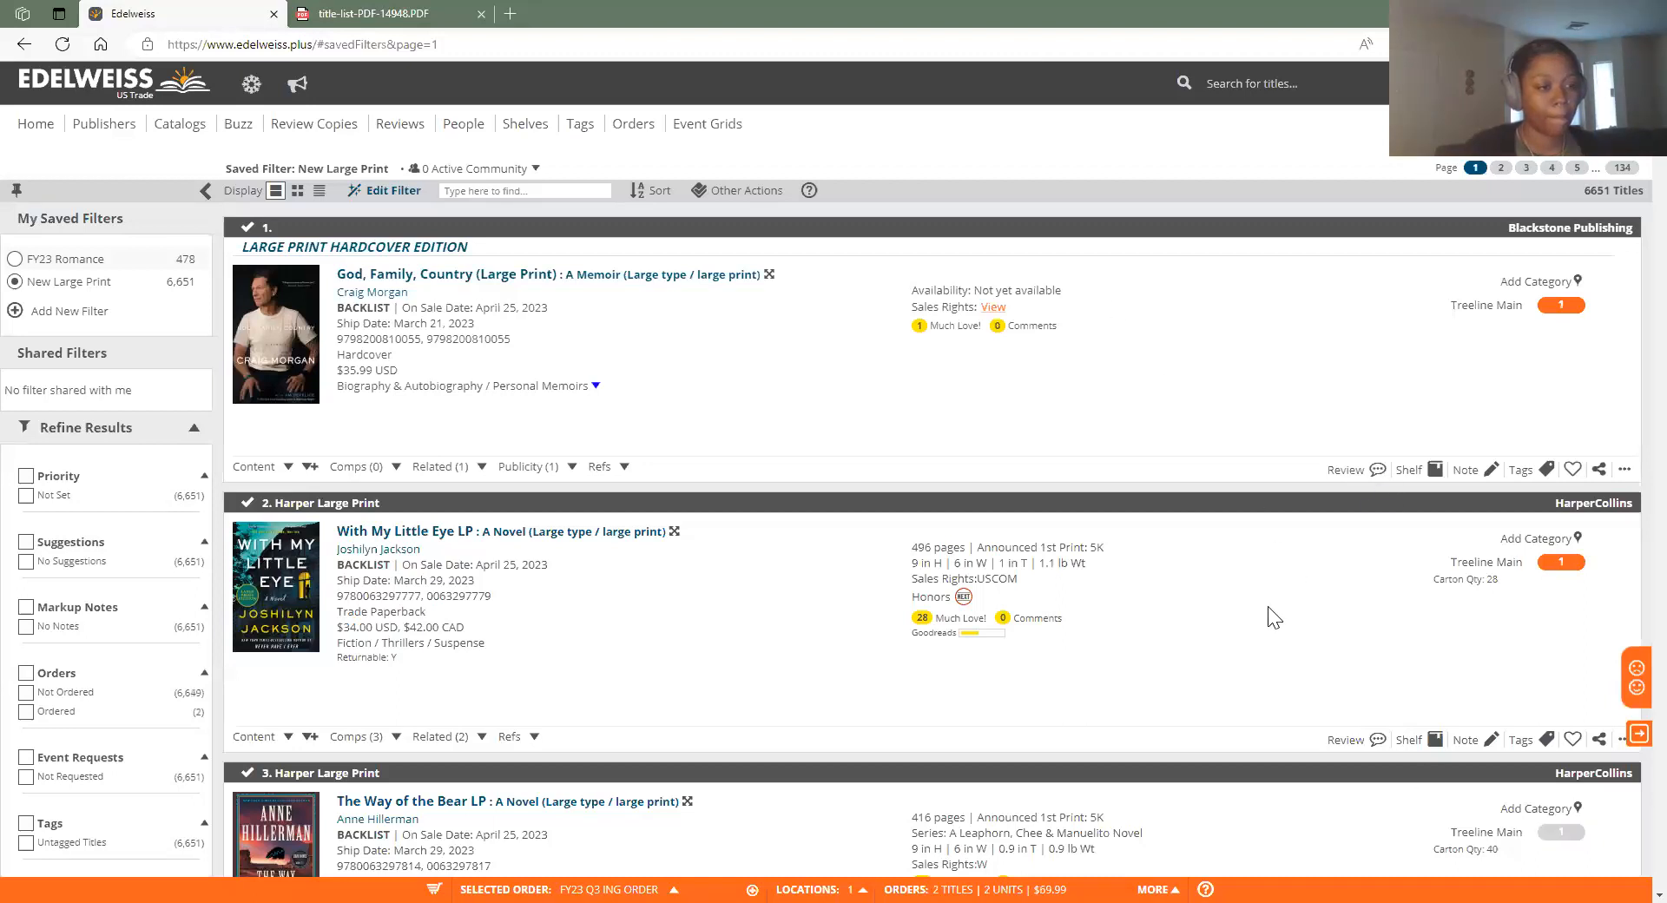
{"action": "scroll", "coordinate": [1286, 570], "scroll_direction": "down", "scroll_amount": 1}
{"action": "scroll", "coordinate": [1291, 579], "scroll_direction": "down", "scroll_amount": 3}
{"action": "scroll", "coordinate": [1360, 786], "scroll_direction": "up", "scroll_amount": 5}
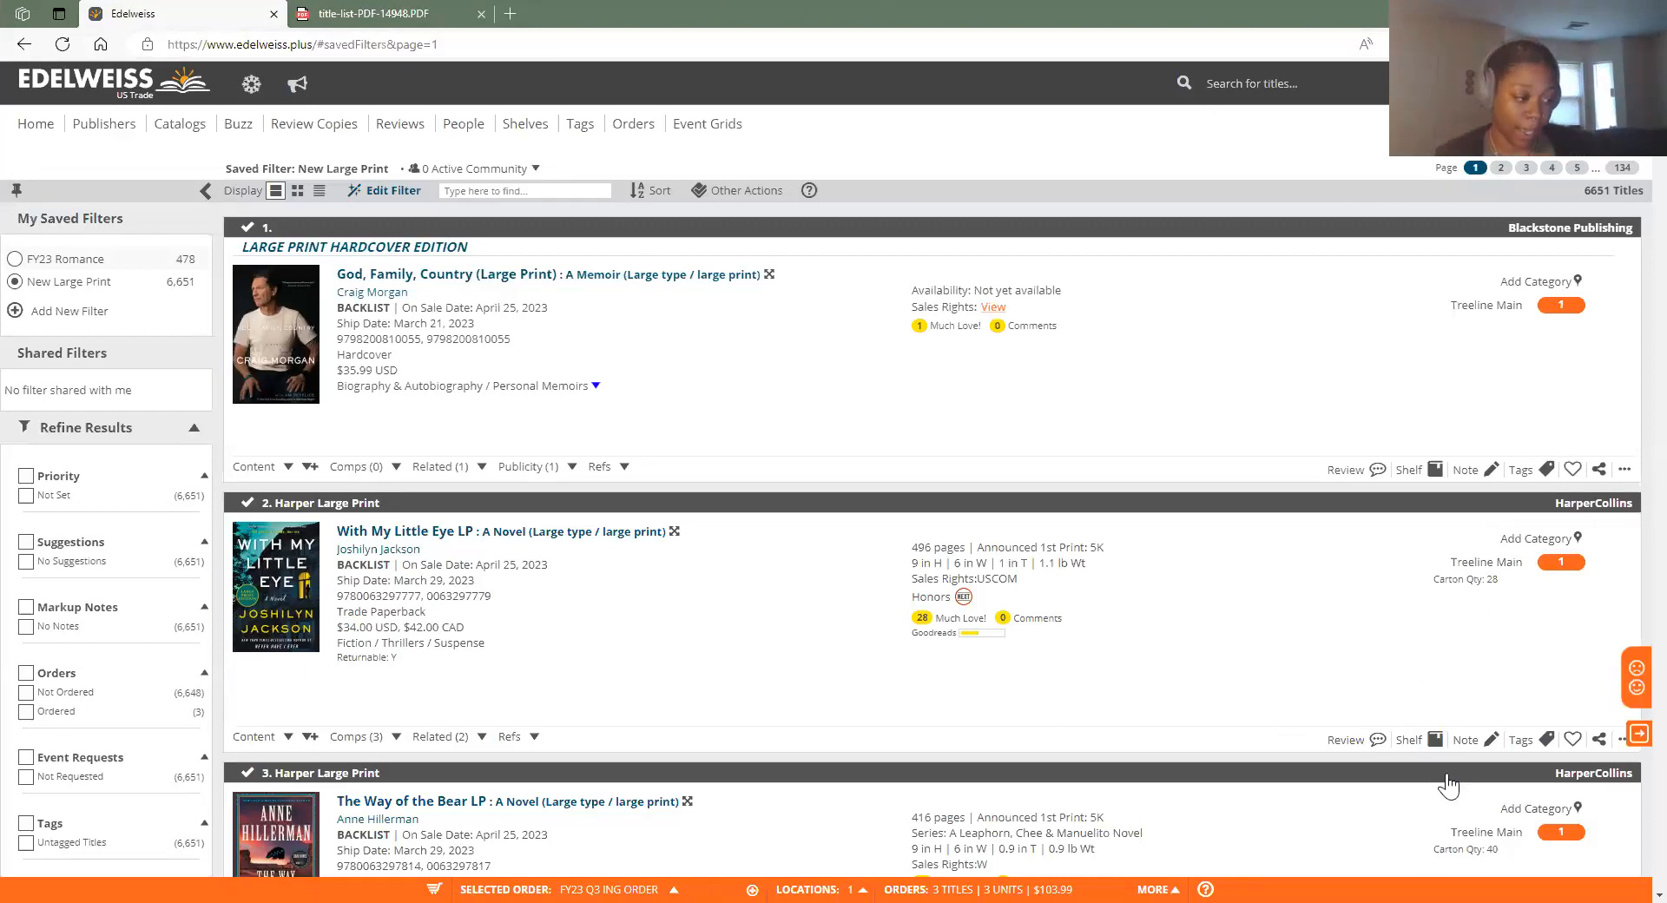
Show Active Orders, listing FY23 Q3 ING Order (65 titles, 70 units, $1,798) and Ingram Order
{"action": "left_click", "coordinate": [627, 126]}
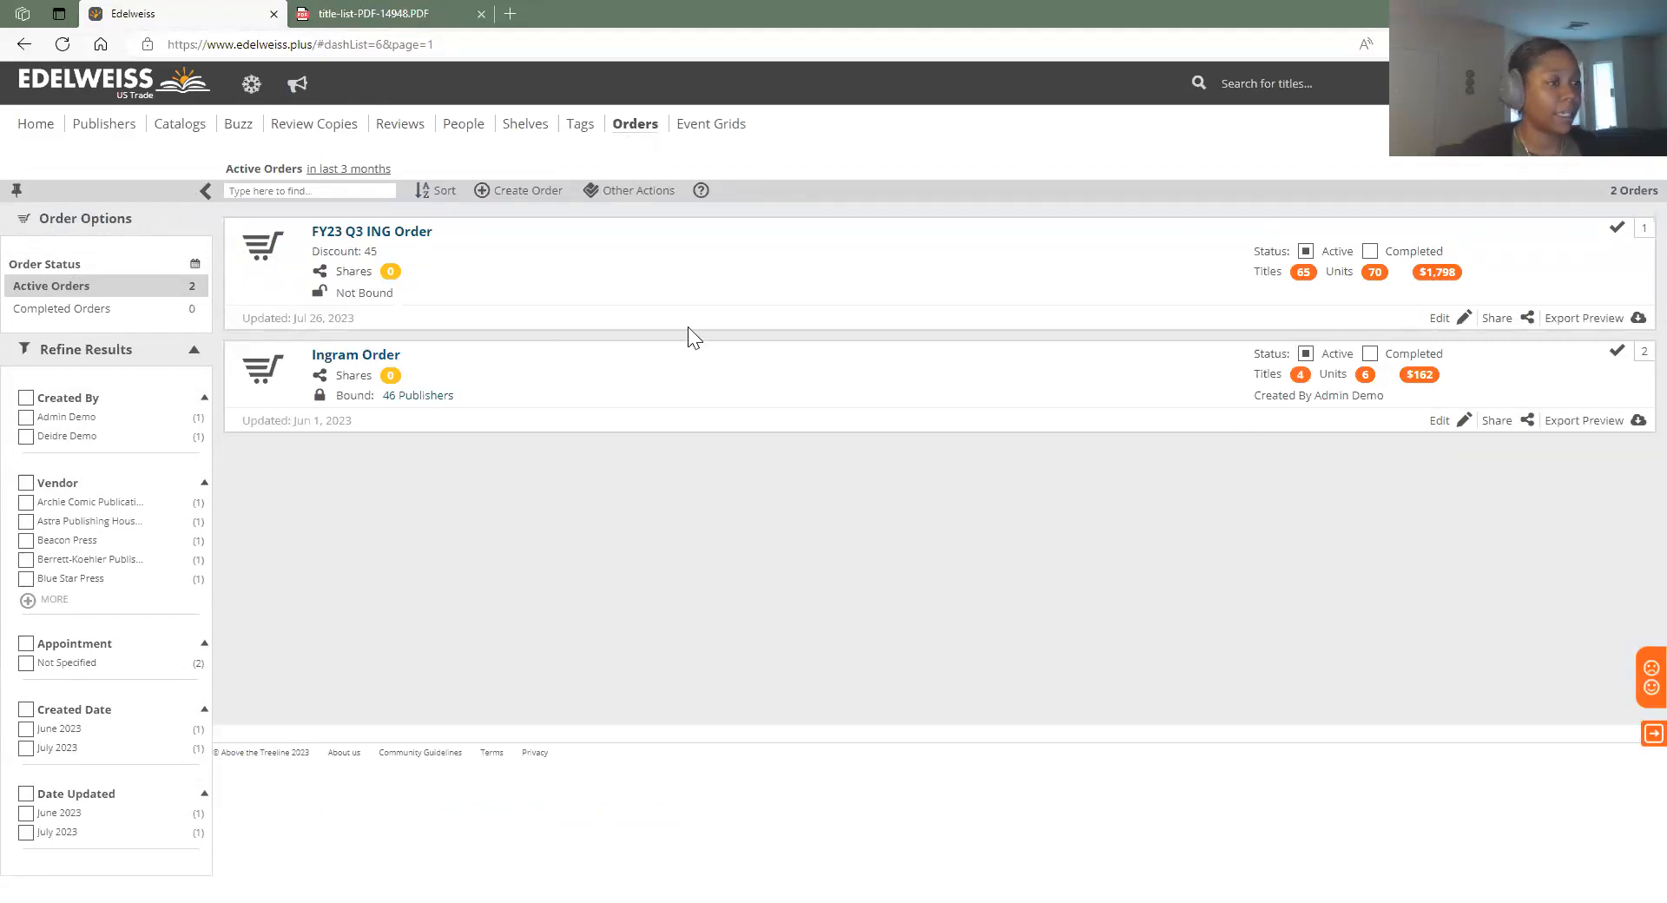
{"action": "left_click_drag", "start_coordinate": [1488, 286], "coordinate": [1446, 283]}
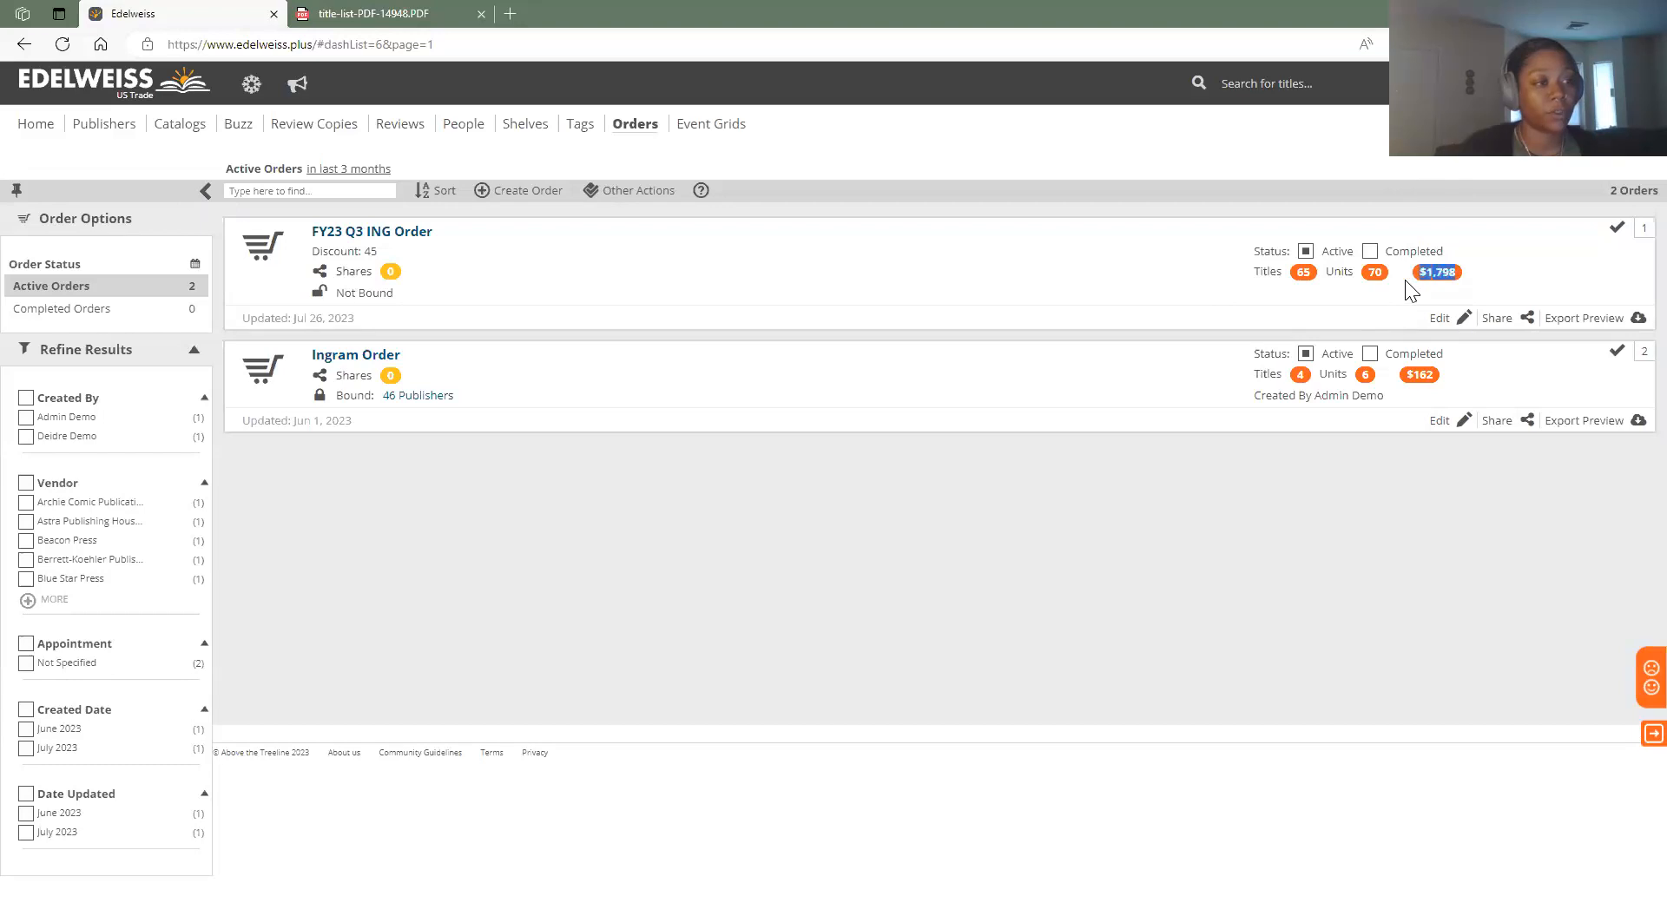
{"action": "left_click", "coordinate": [1419, 293]}
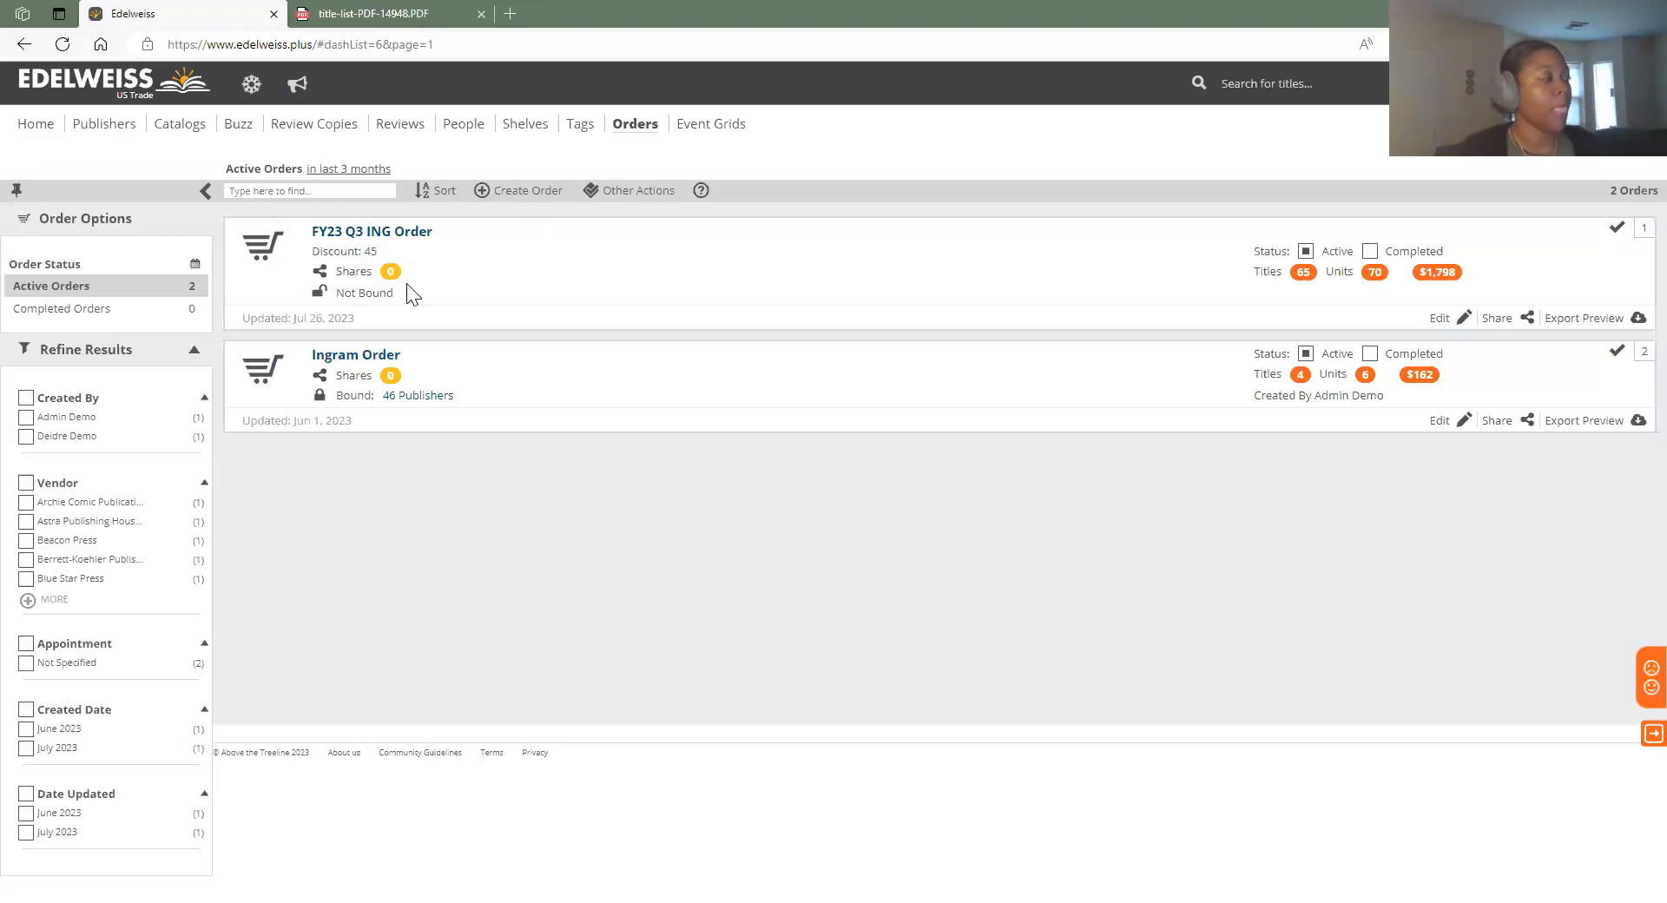
Open FY23 Q3 ING Order and scroll through its 65 titles, starting with The Reformatory
{"action": "left_click", "coordinate": [404, 234]}
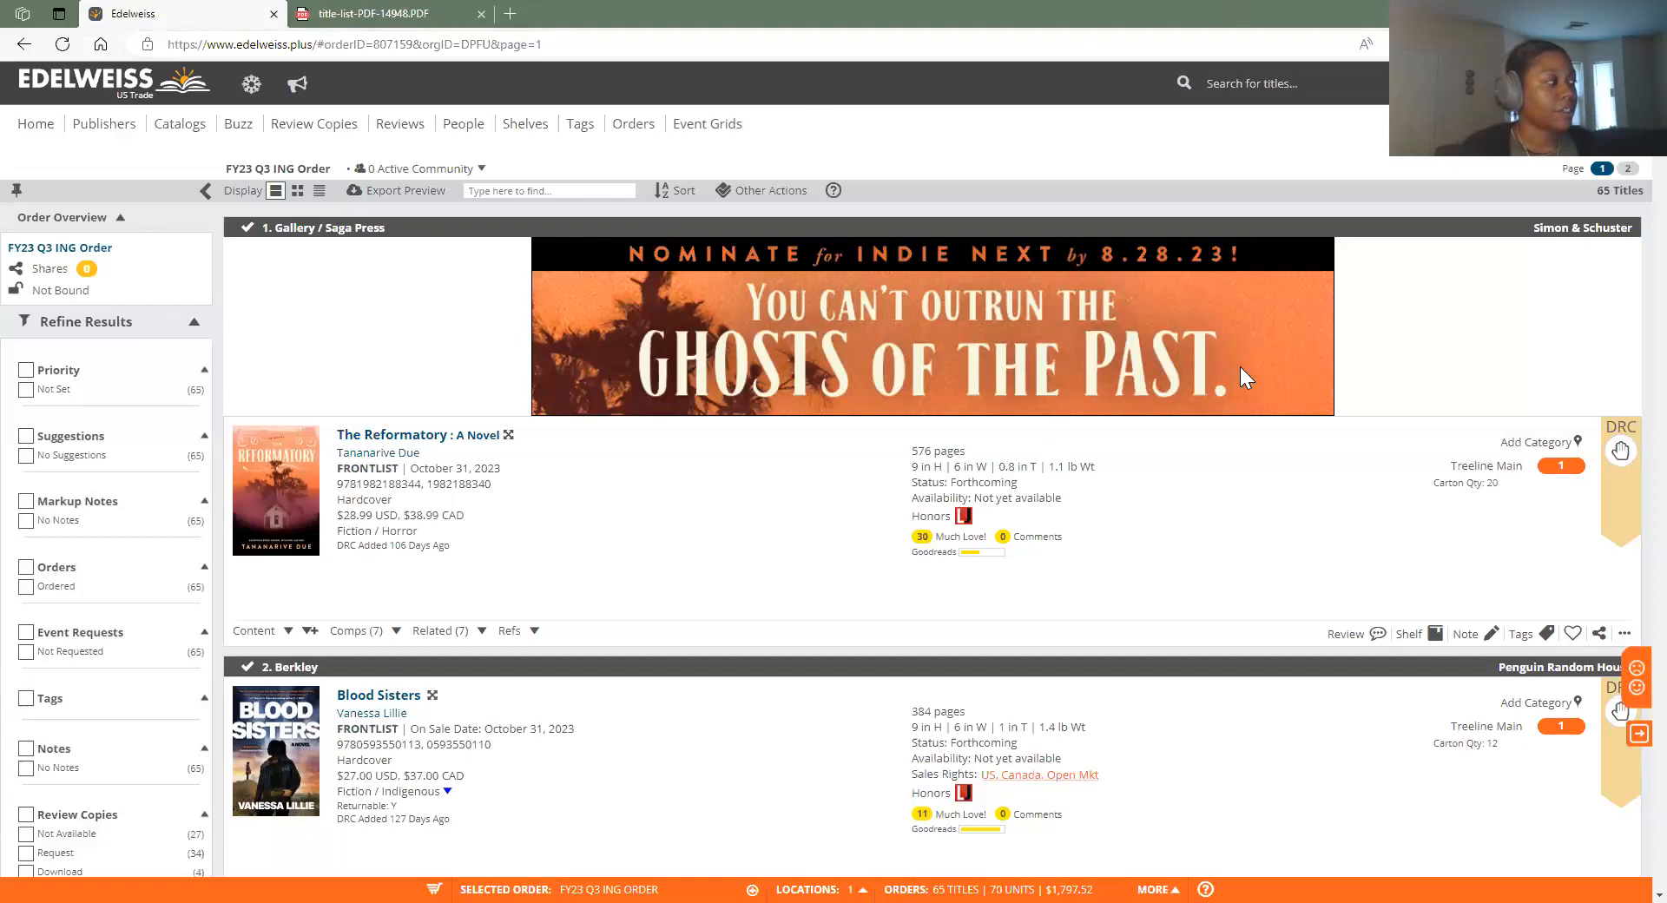
{"action": "scroll", "coordinate": [504, 686], "scroll_direction": "down", "scroll_amount": 10}
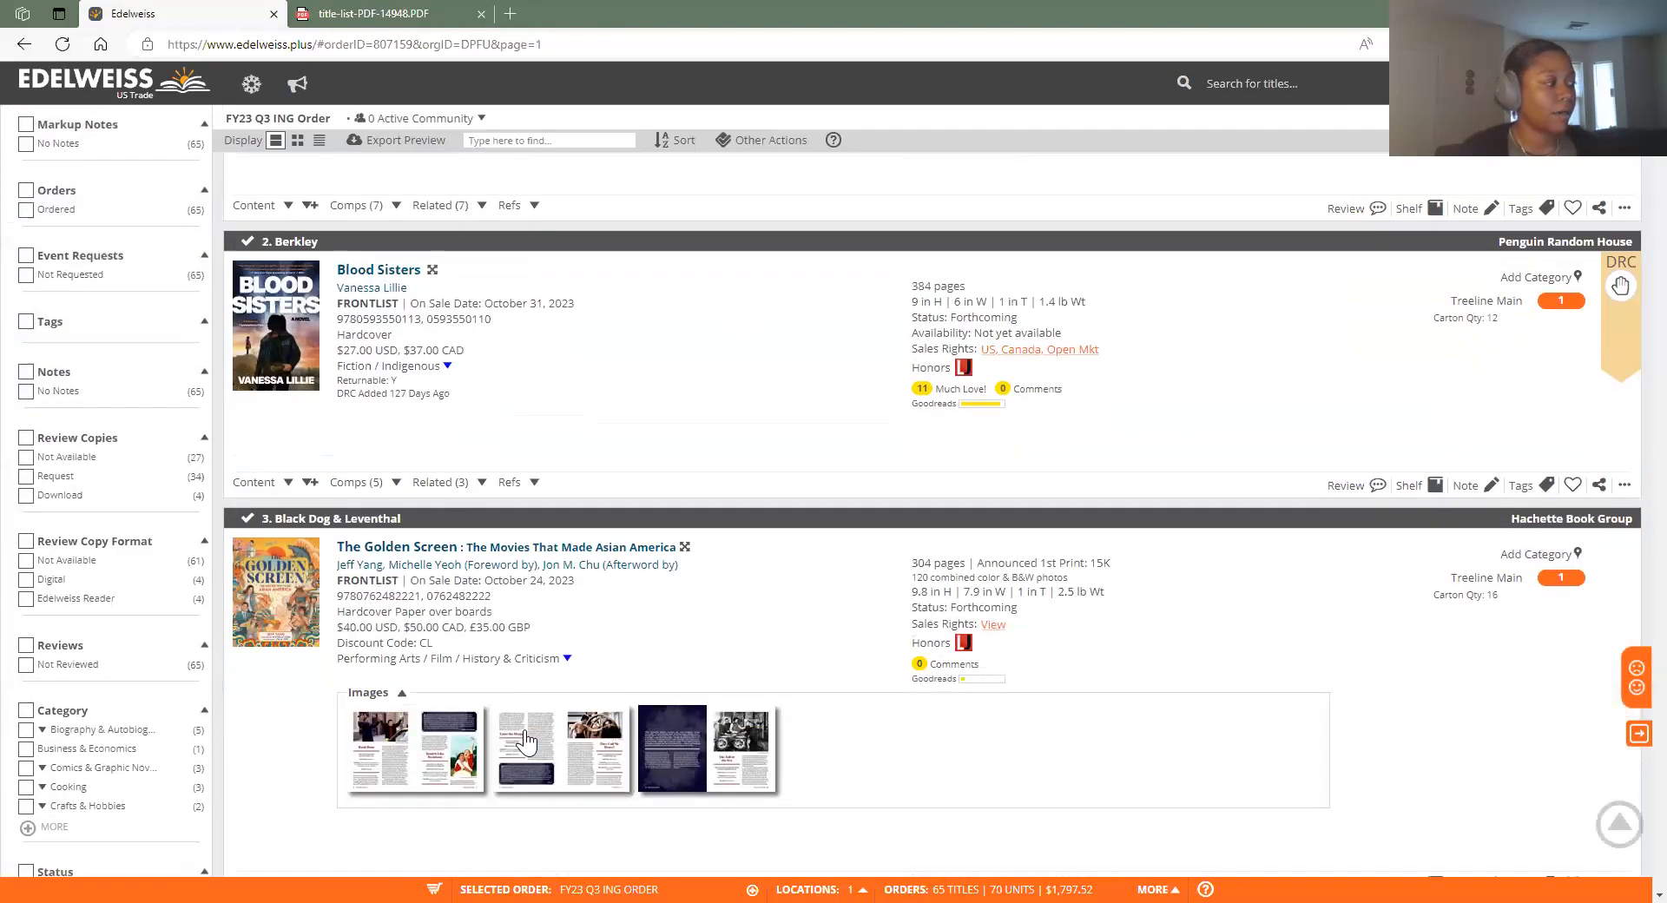
{"action": "scroll", "coordinate": [612, 738], "scroll_direction": "up", "scroll_amount": 5}
{"action": "scroll", "coordinate": [612, 738], "scroll_direction": "up", "scroll_amount": 5}
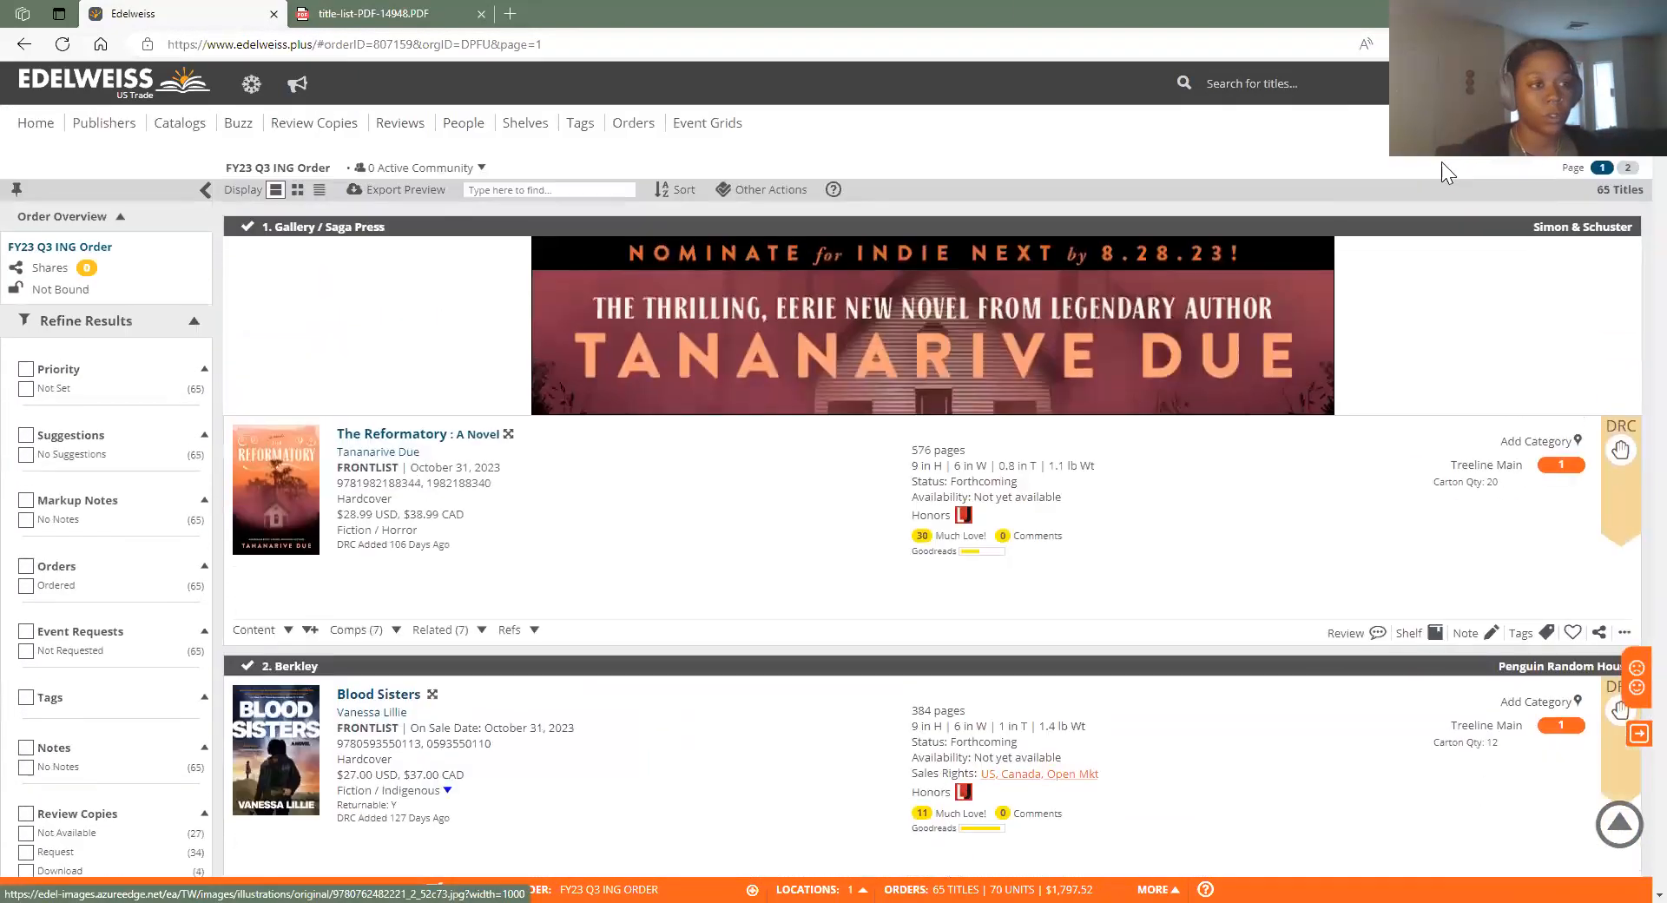
{"action": "scroll", "coordinate": [1189, 434], "scroll_direction": "down", "scroll_amount": 2}
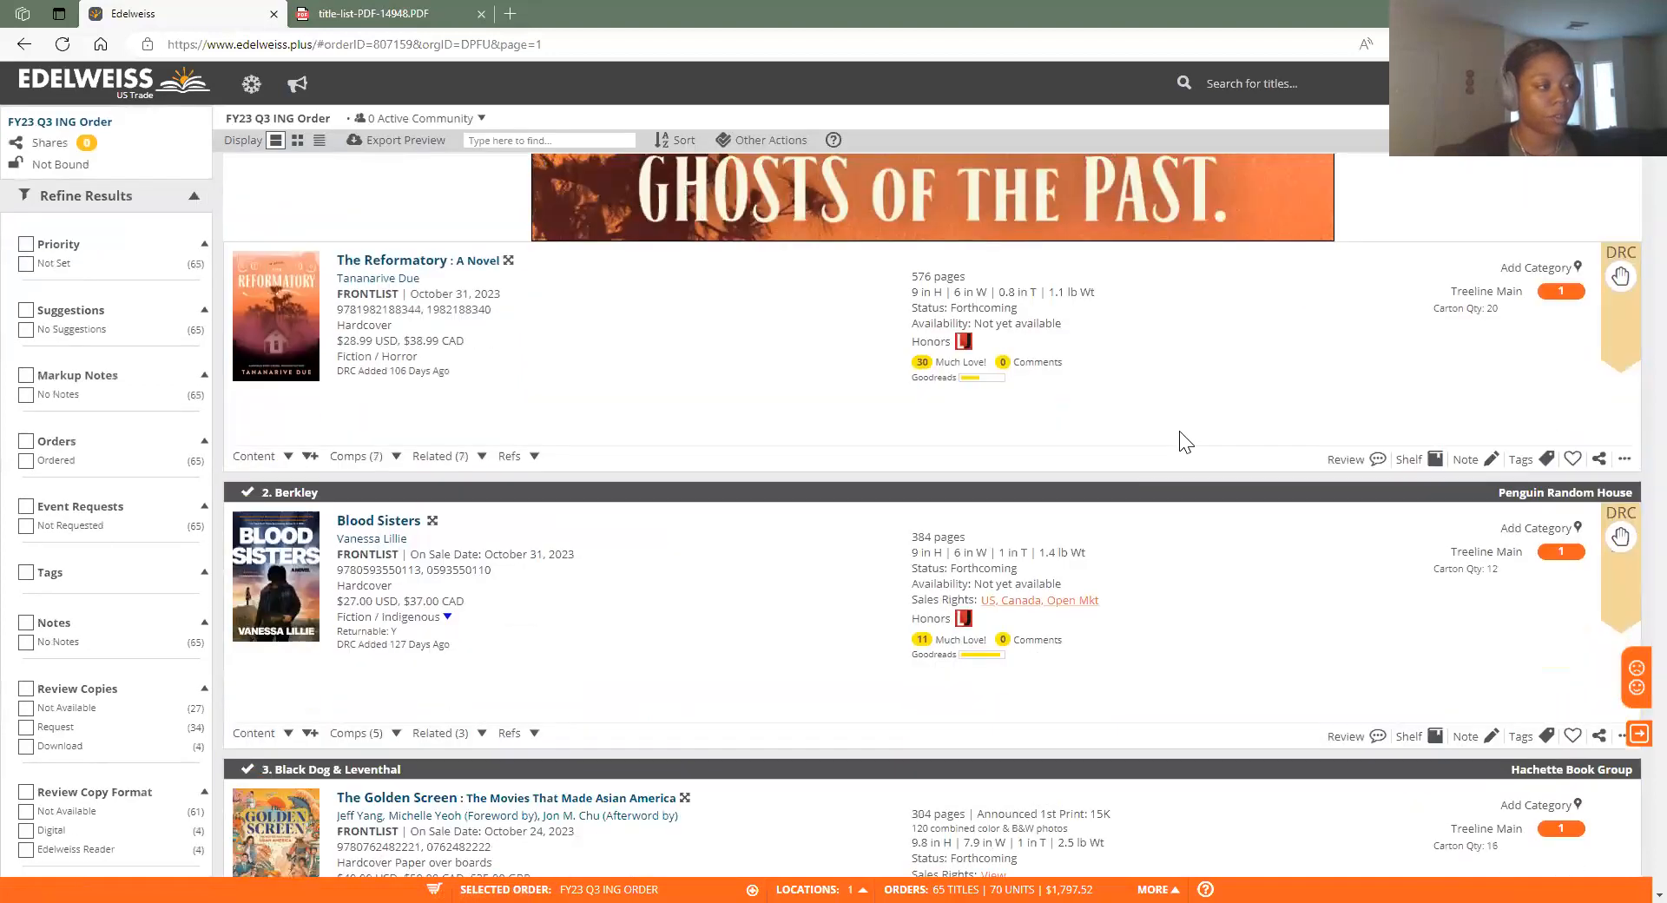
{"action": "scroll", "coordinate": [1196, 471], "scroll_direction": "down", "scroll_amount": 5}
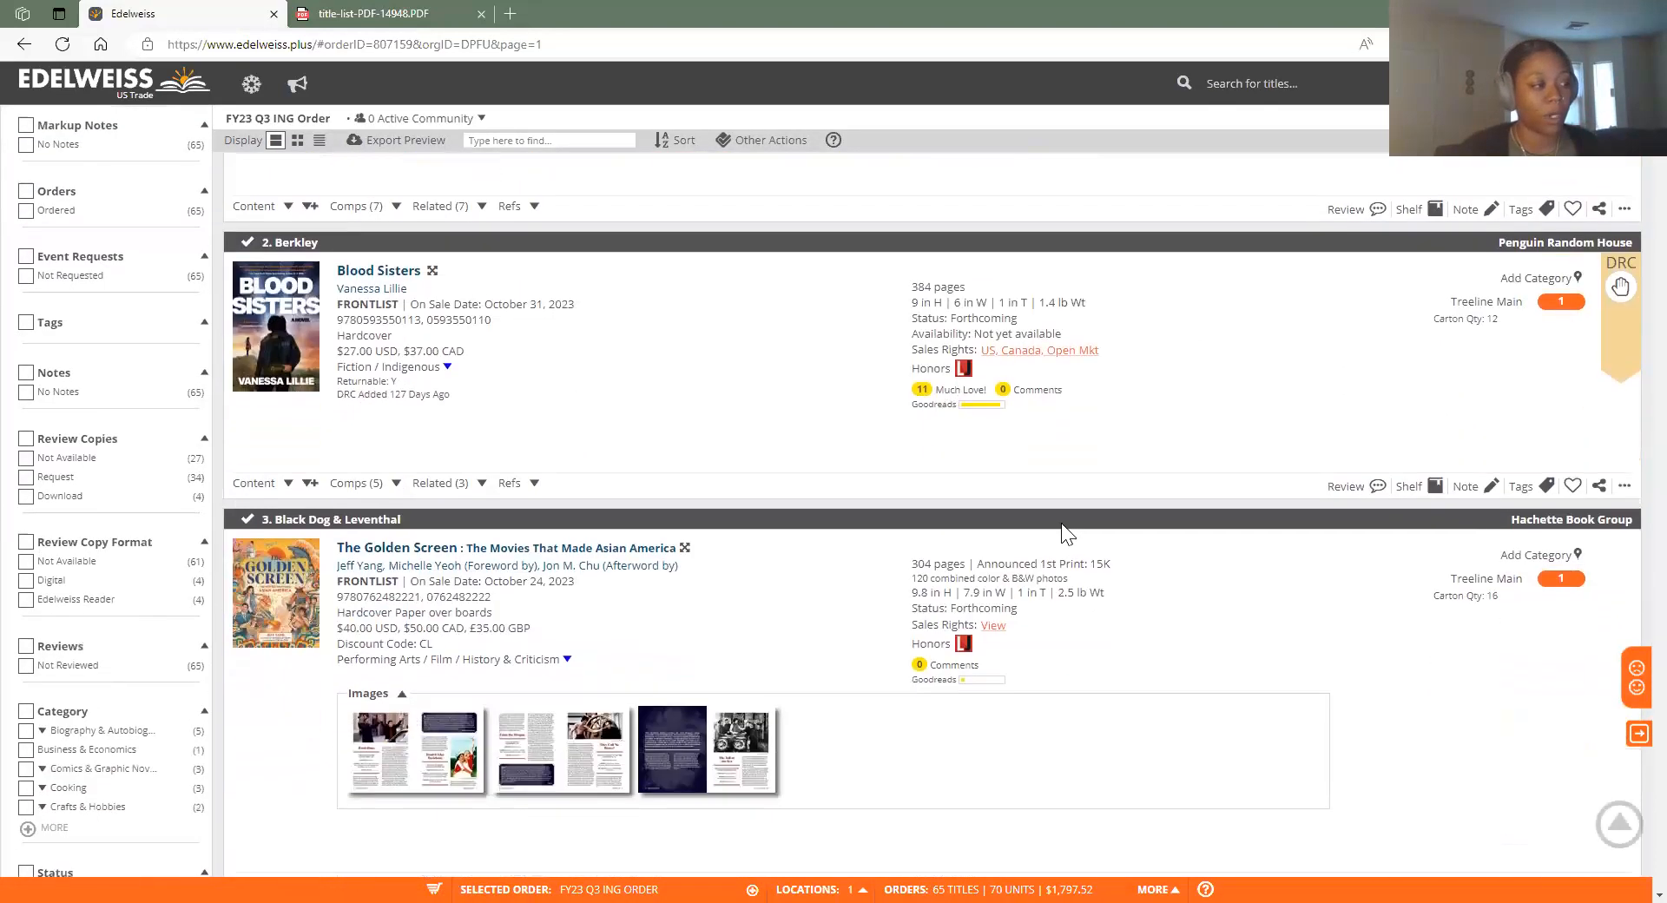
{"action": "scroll", "coordinate": [990, 686], "scroll_direction": "down", "scroll_amount": 3}
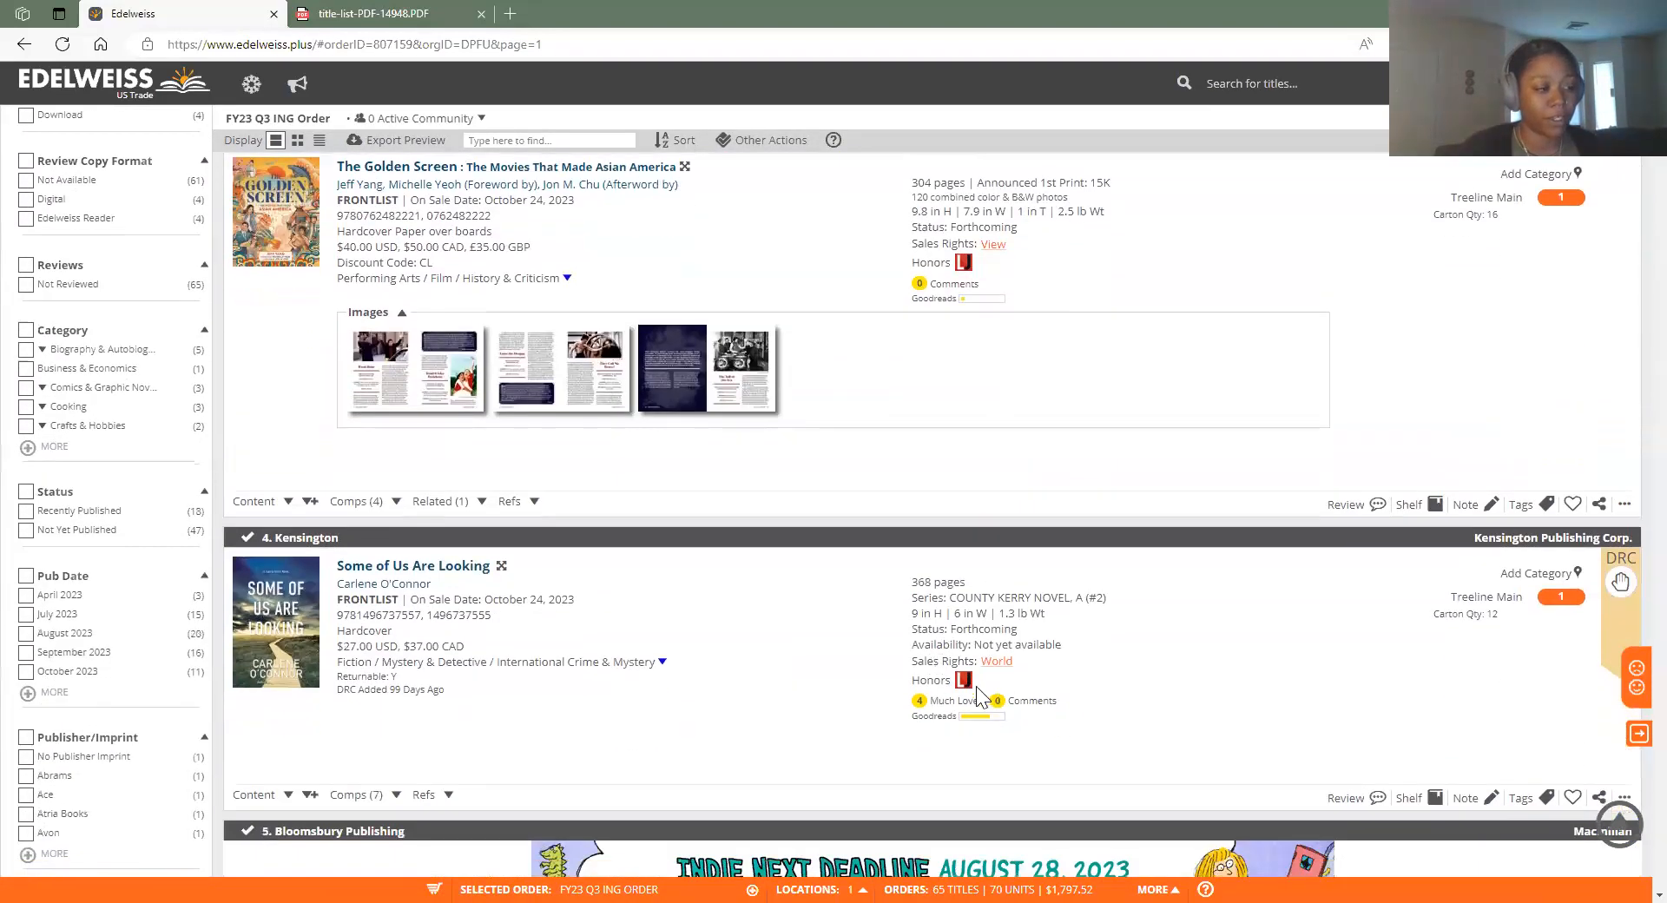
{"action": "scroll", "coordinate": [1128, 594], "scroll_direction": "down", "scroll_amount": 8}
{"action": "scroll", "coordinate": [1128, 594], "scroll_direction": "down", "scroll_amount": 11}
{"action": "scroll", "coordinate": [1129, 593], "scroll_direction": "up", "scroll_amount": 20}
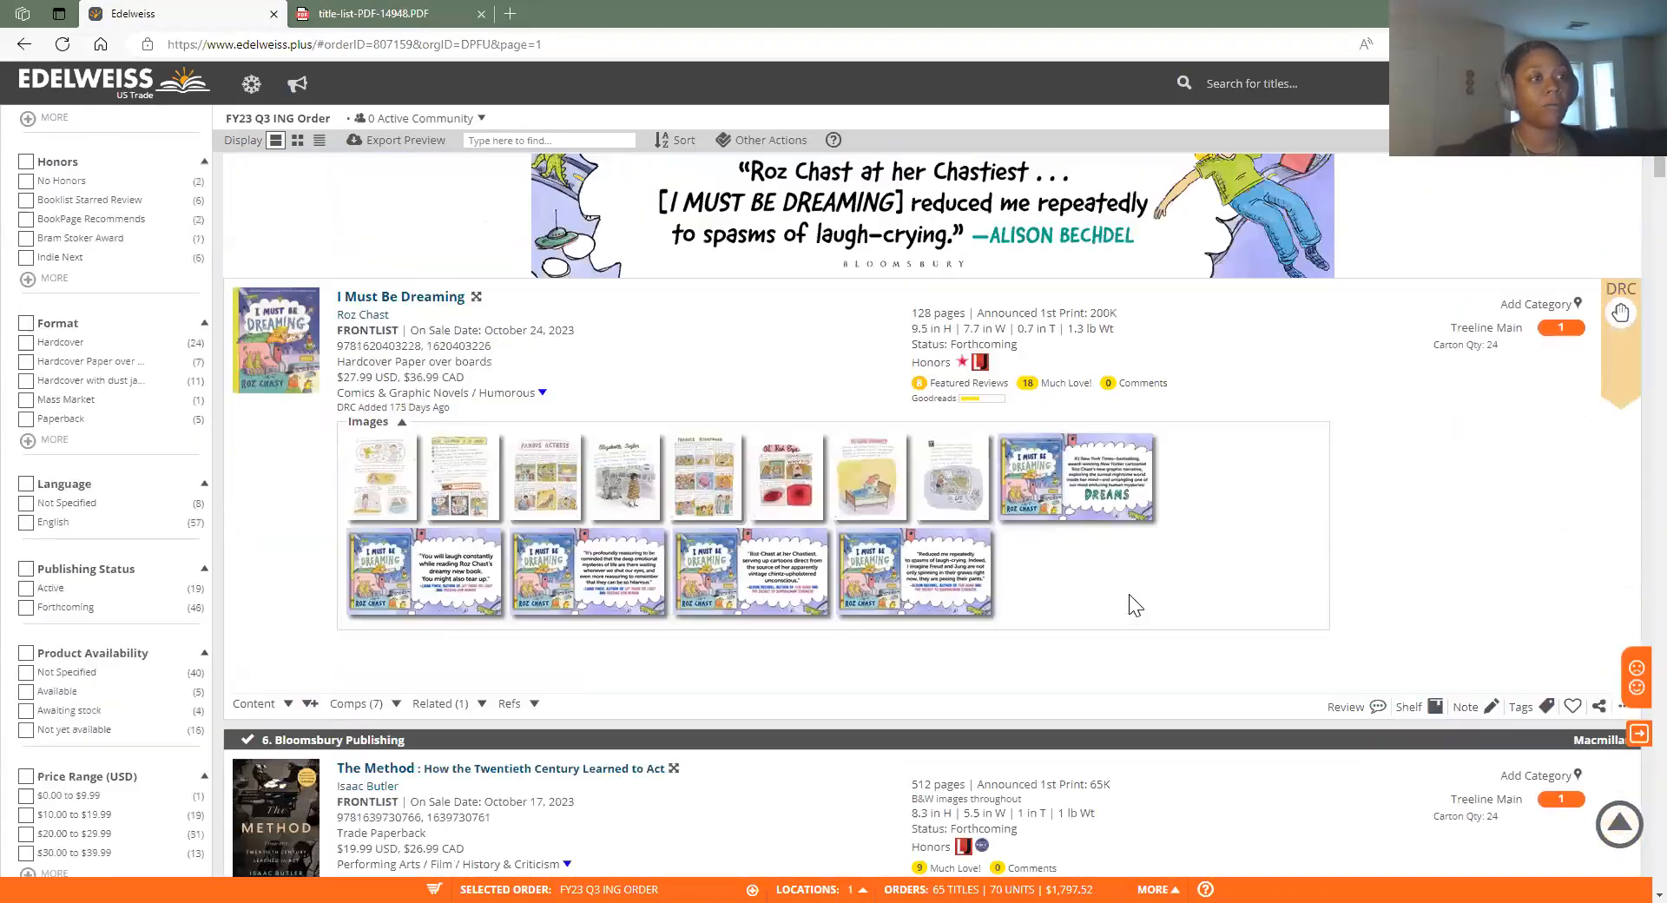
{"action": "scroll", "coordinate": [243, 185], "scroll_direction": "up", "scroll_amount": 5}
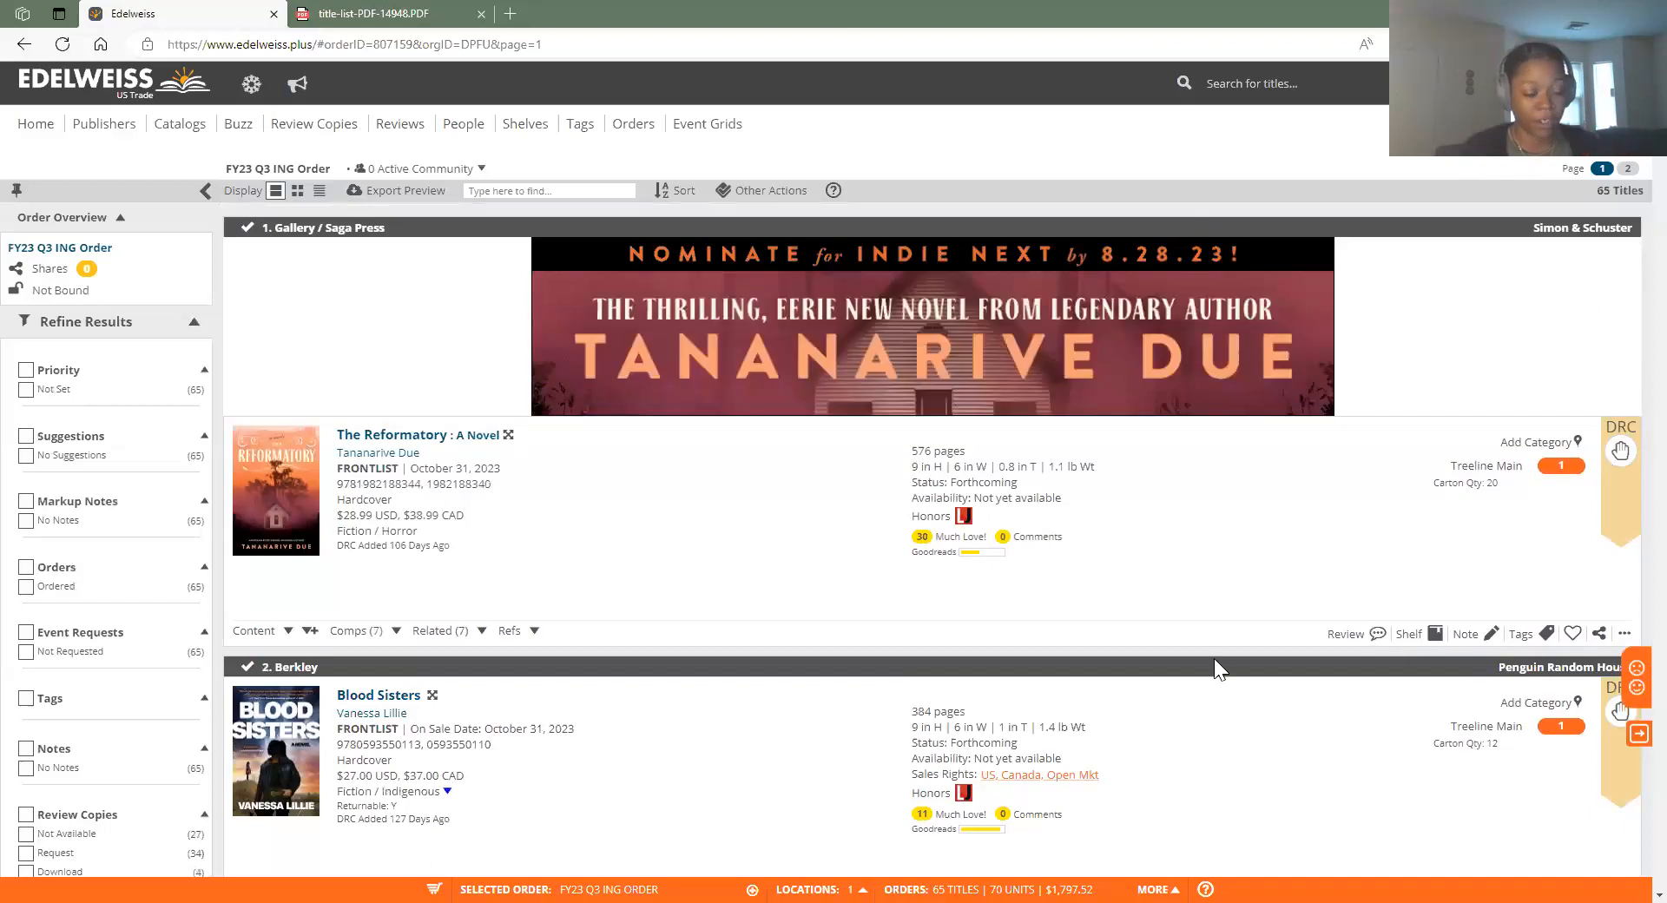
{"action": "scroll", "coordinate": [1216, 670], "scroll_direction": "down", "scroll_amount": 5}
{"action": "scroll", "coordinate": [1624, 348], "scroll_direction": "up", "scroll_amount": 5}
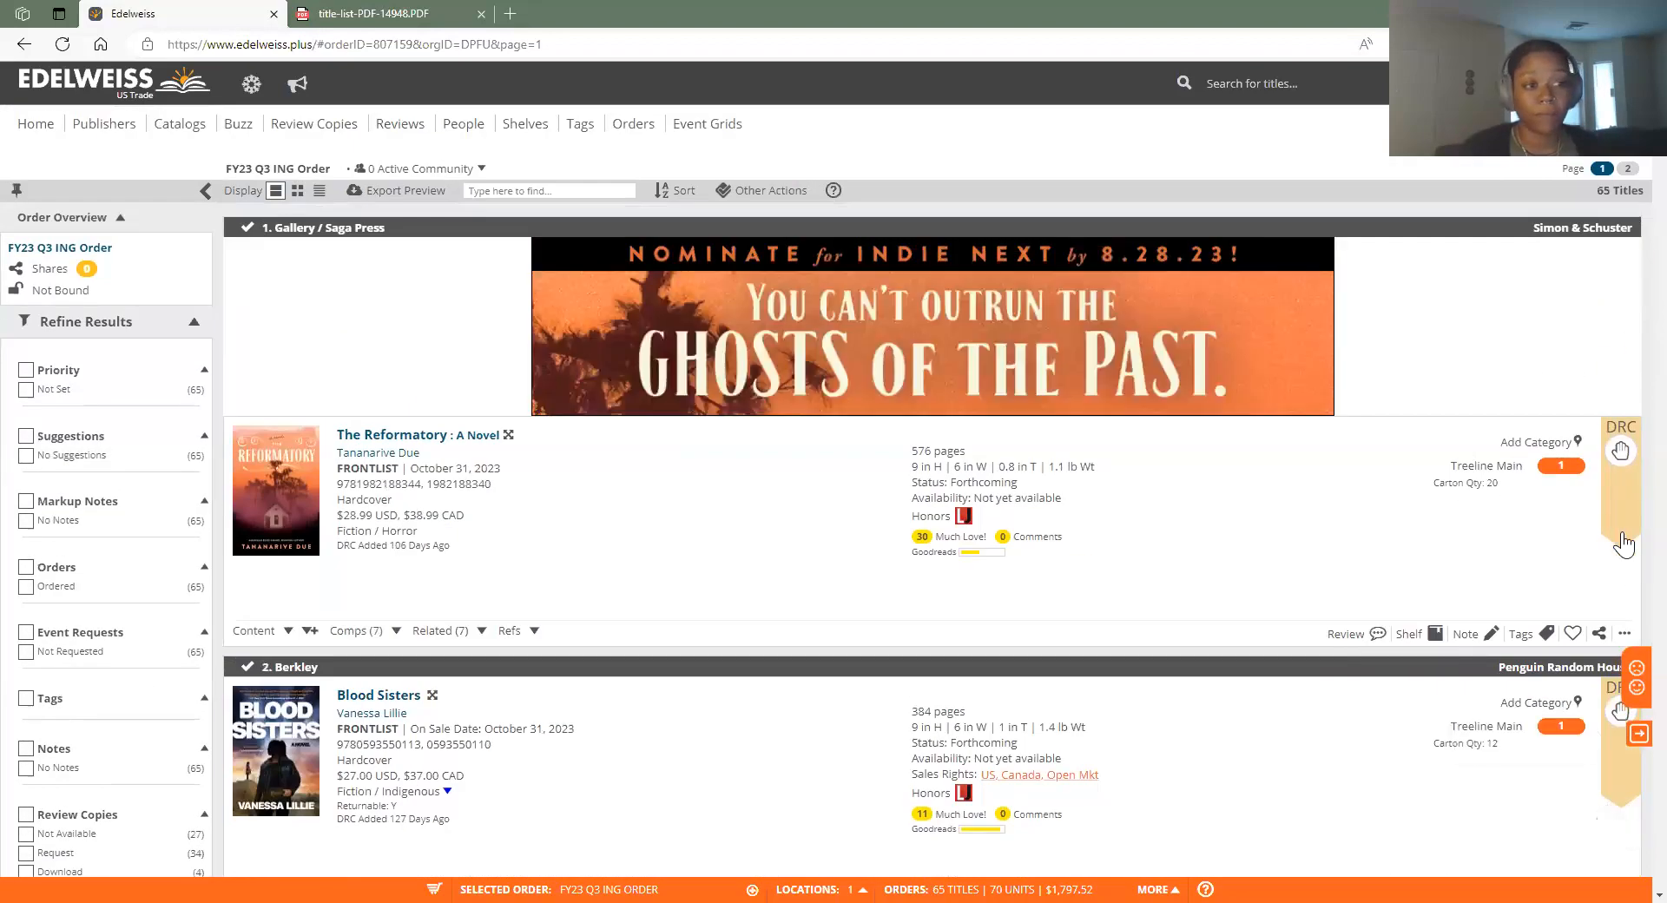
{"action": "scroll", "coordinate": [1628, 473], "scroll_direction": "down", "scroll_amount": 8}
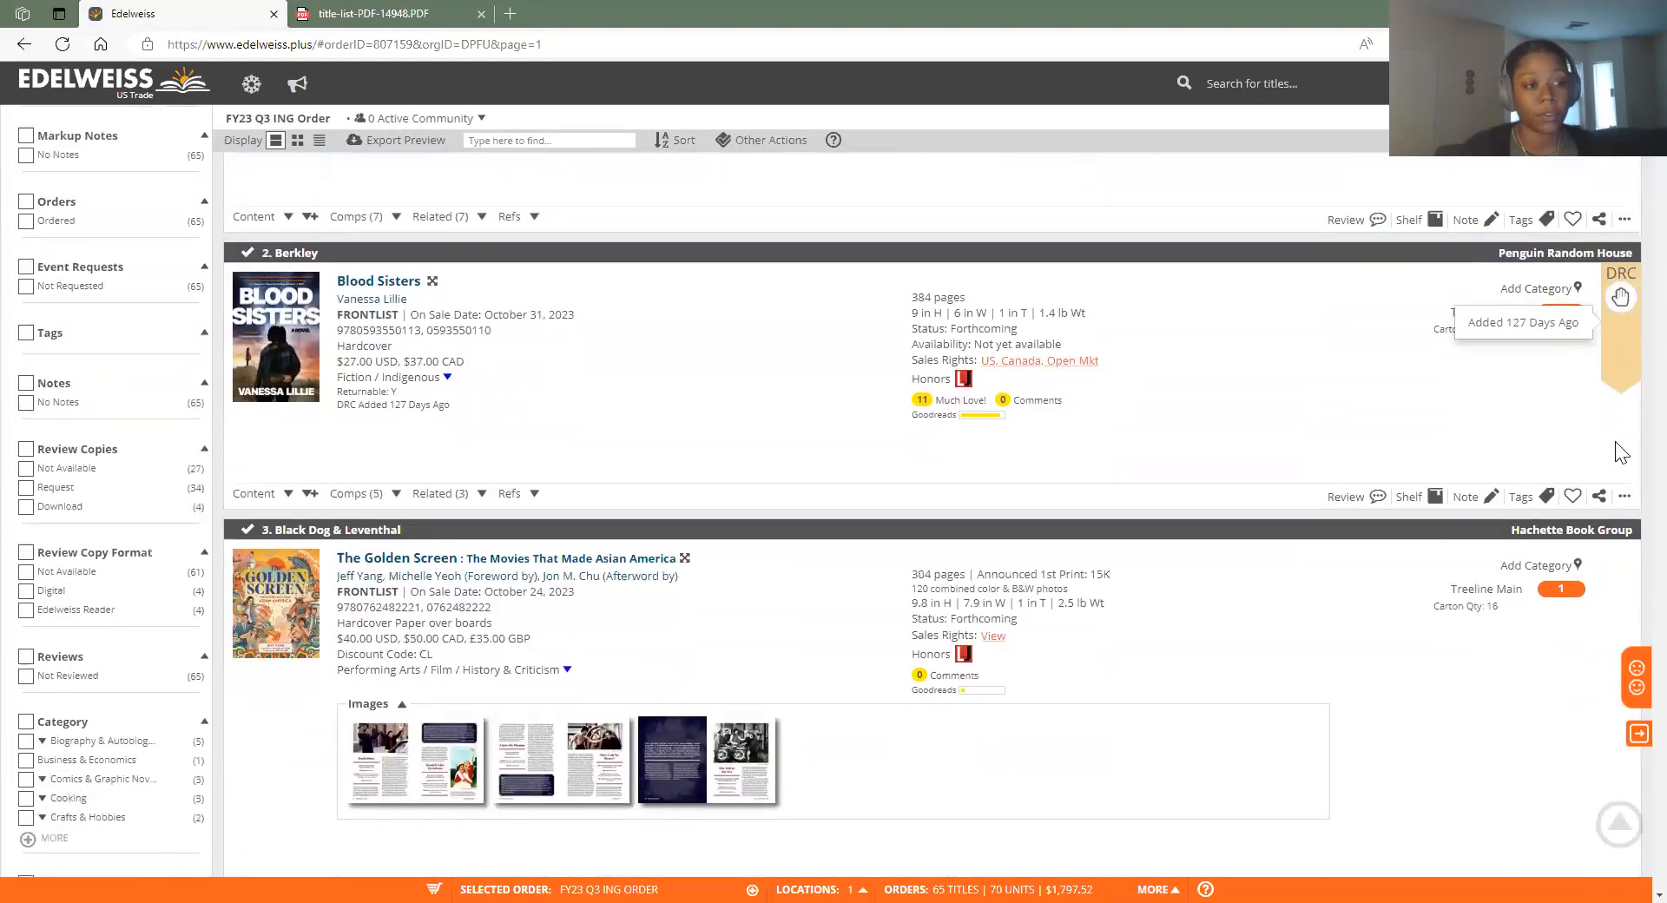
{"action": "scroll", "coordinate": [1623, 627], "scroll_direction": "down", "scroll_amount": 12}
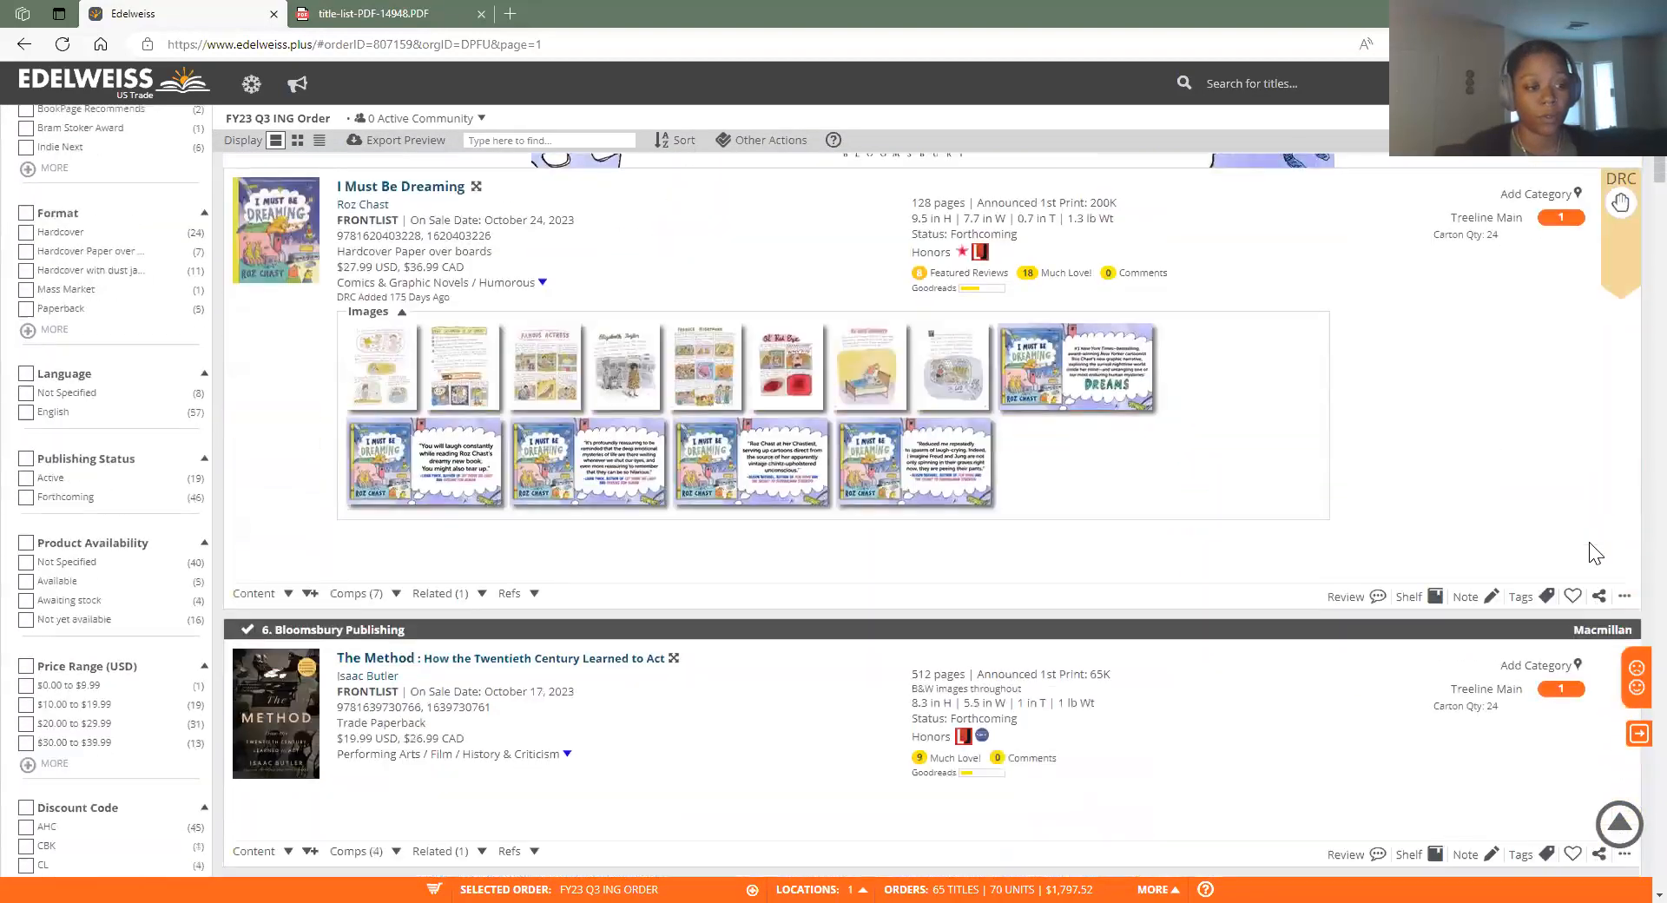
{"action": "scroll", "coordinate": [1597, 408], "scroll_direction": "down", "scroll_amount": 6}
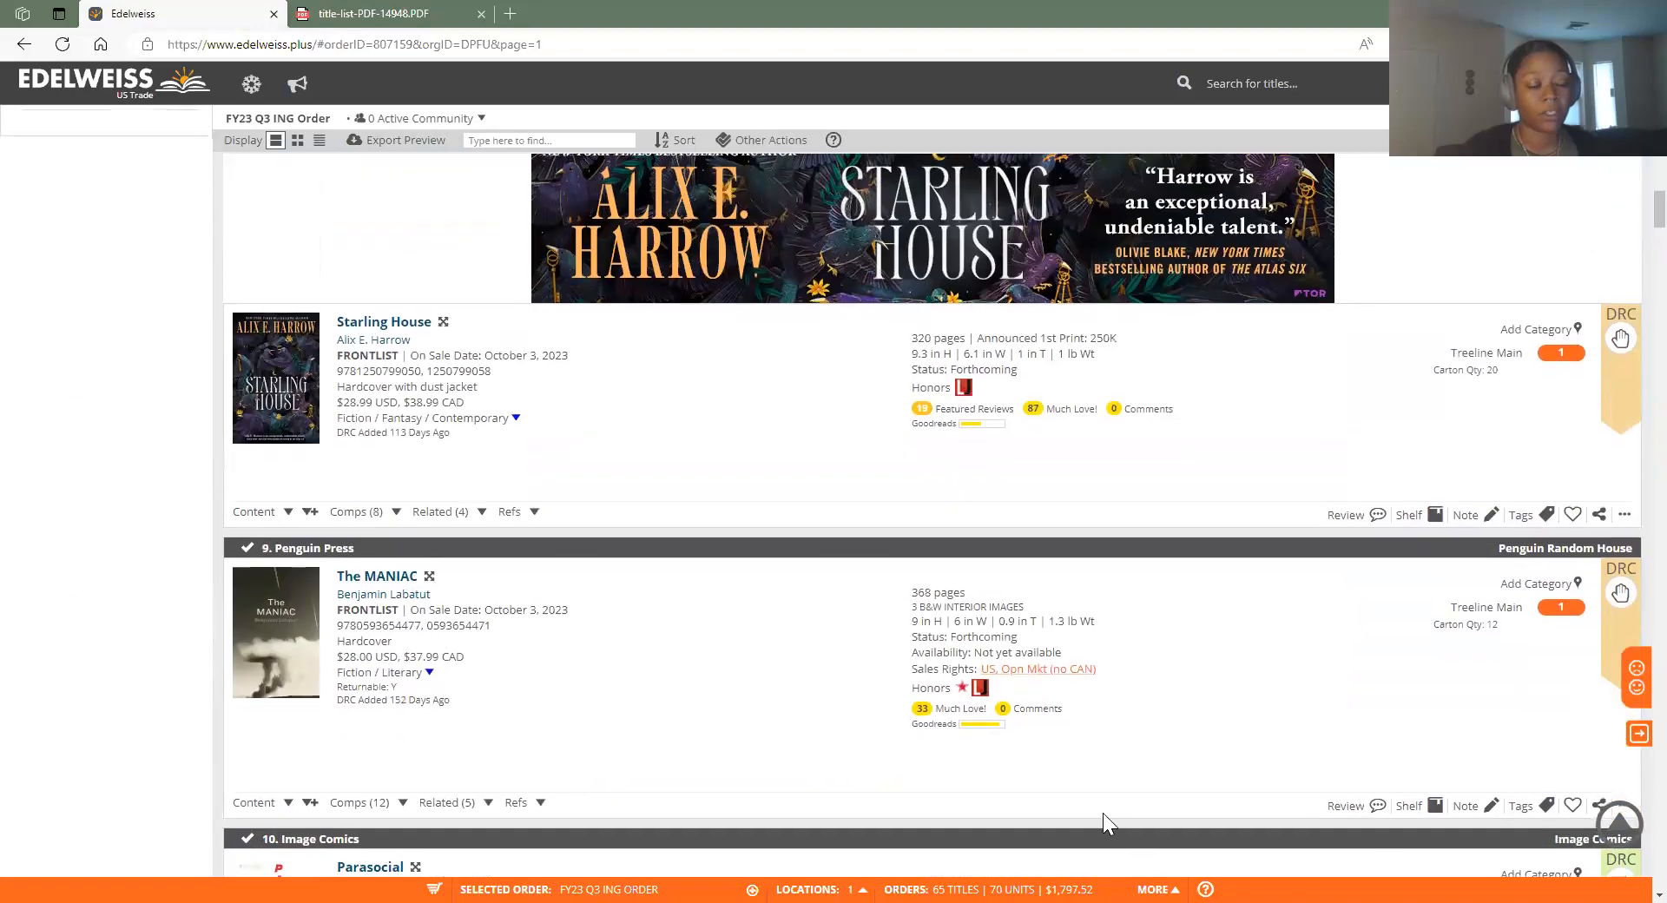
{"action": "scroll", "coordinate": [1589, 382], "scroll_direction": "down", "scroll_amount": 3}
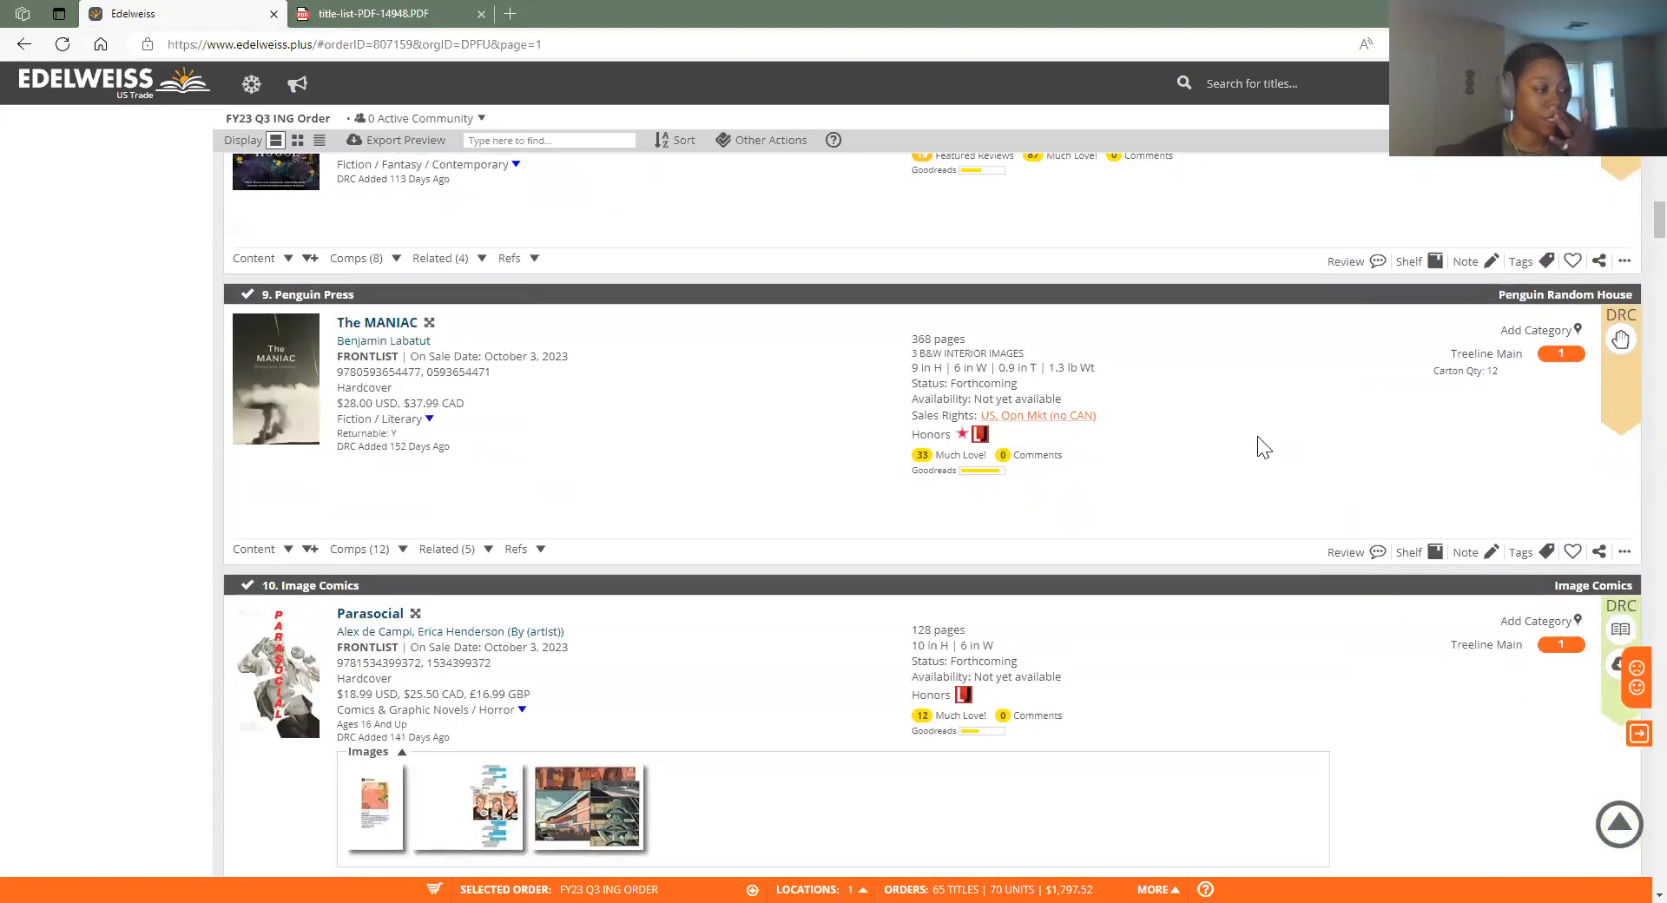
{"action": "scroll", "coordinate": [1380, 642], "scroll_direction": "up", "scroll_amount": 15}
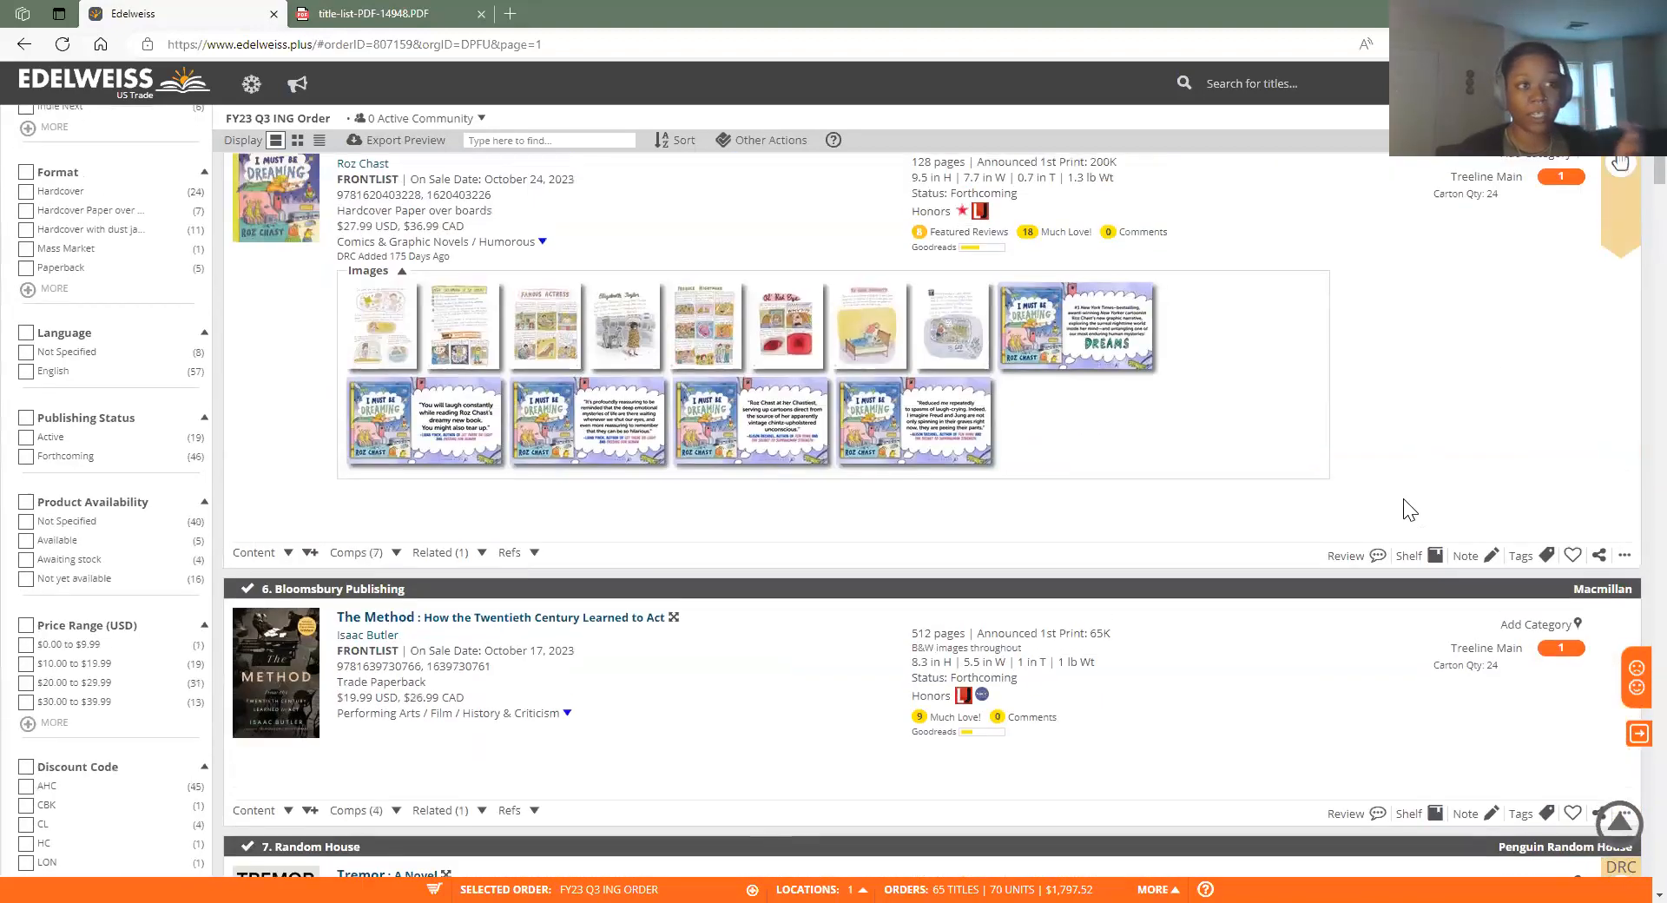
{"action": "scroll", "coordinate": [1389, 430], "scroll_direction": "up", "scroll_amount": 15}
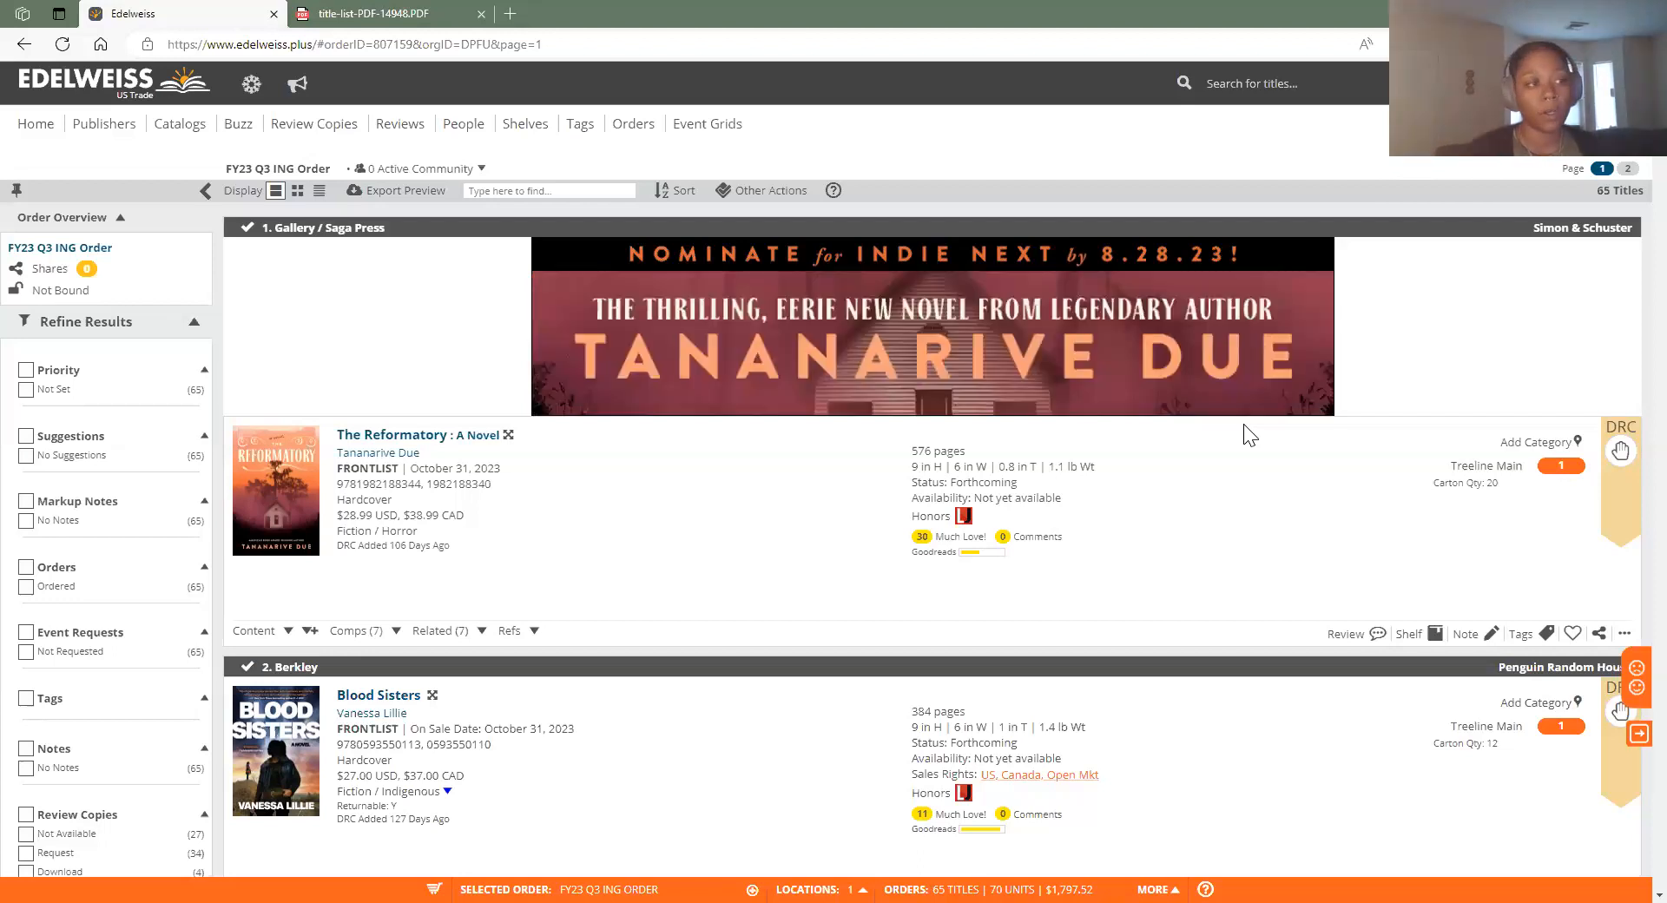
{"action": "left_click", "coordinate": [408, 17]}
{"action": "scroll", "coordinate": [1259, 320], "scroll_direction": "up", "scroll_amount": 5}
{"action": "scroll", "coordinate": [1242, 384], "scroll_direction": "up", "scroll_amount": 15}
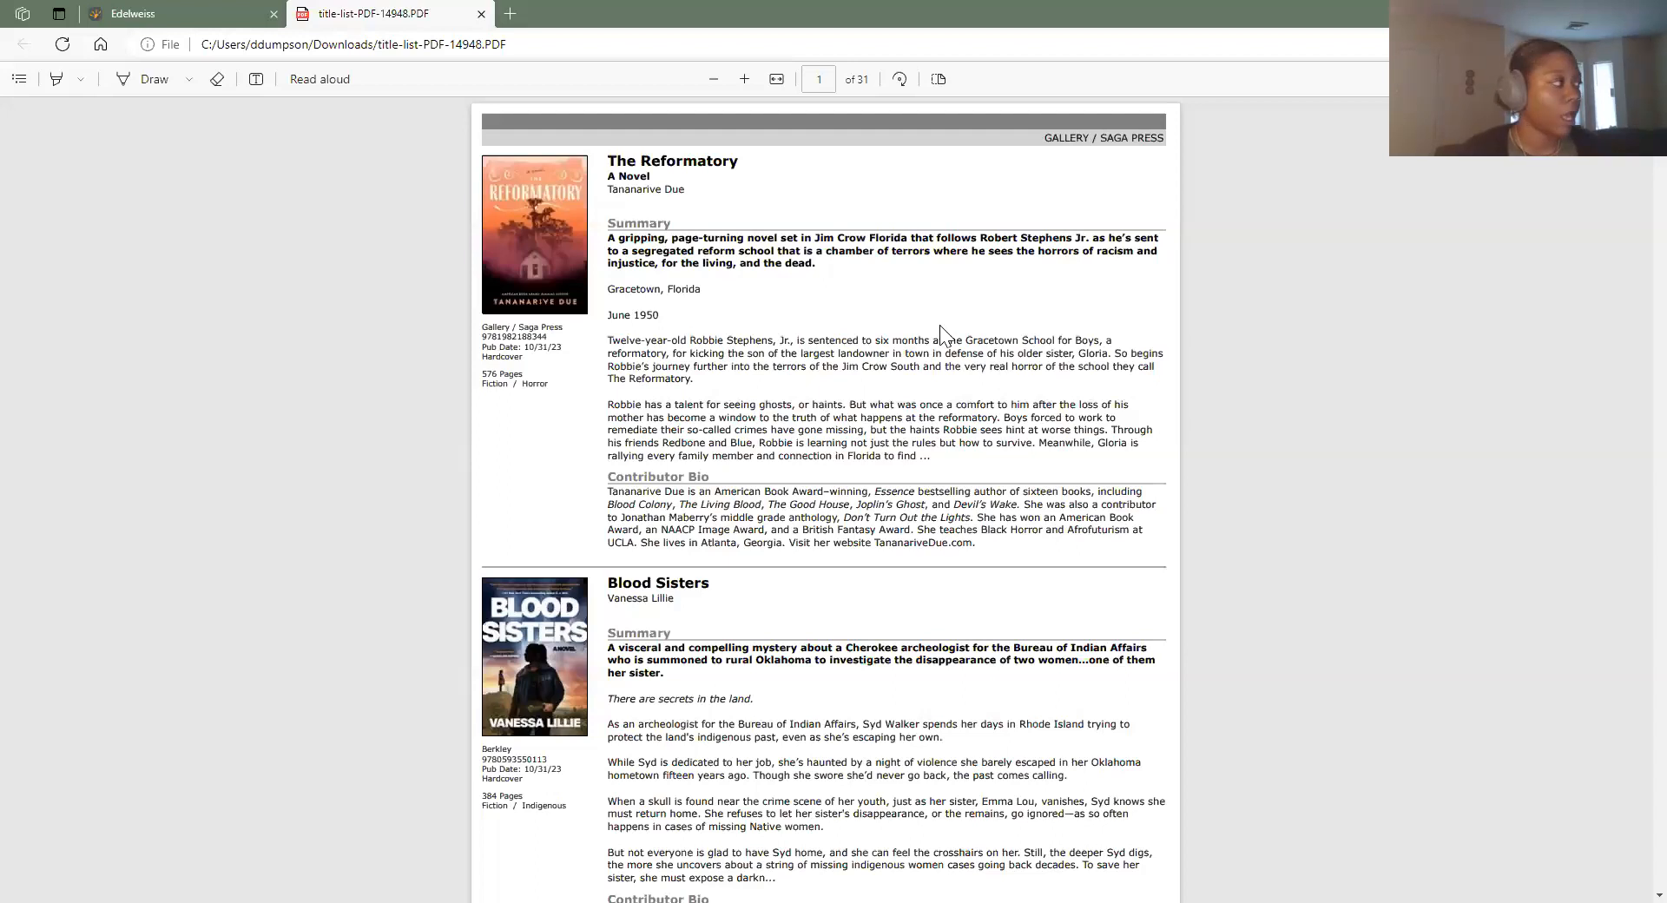
{"action": "mouse_move", "coordinate": [186, 12]}
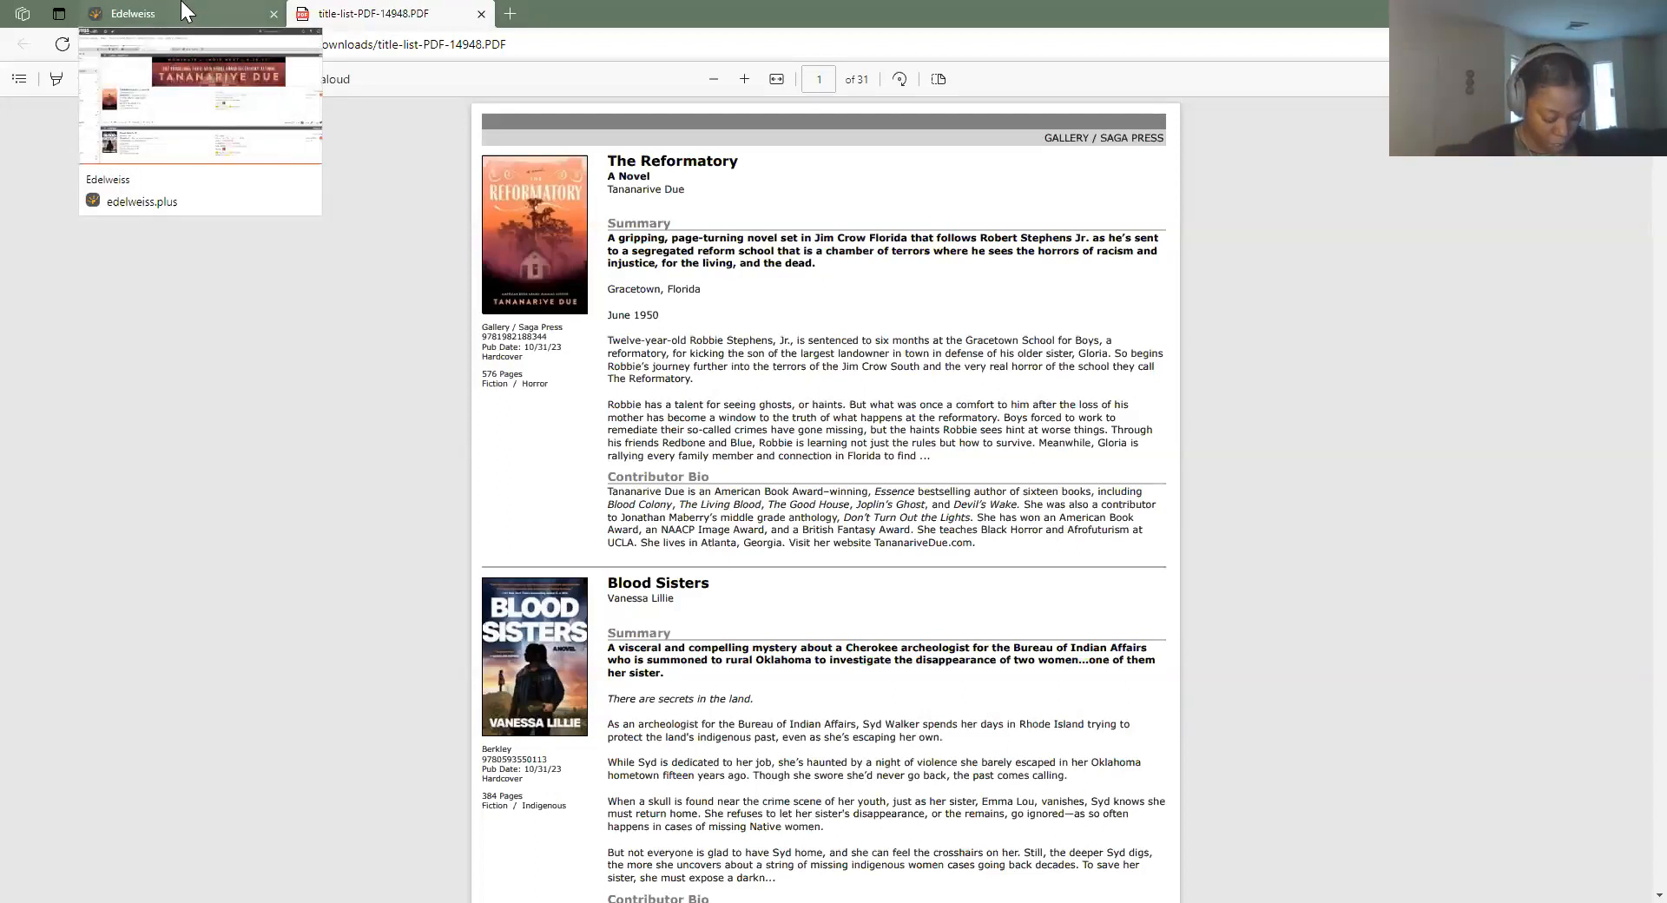
{"action": "left_click", "coordinate": [186, 11]}
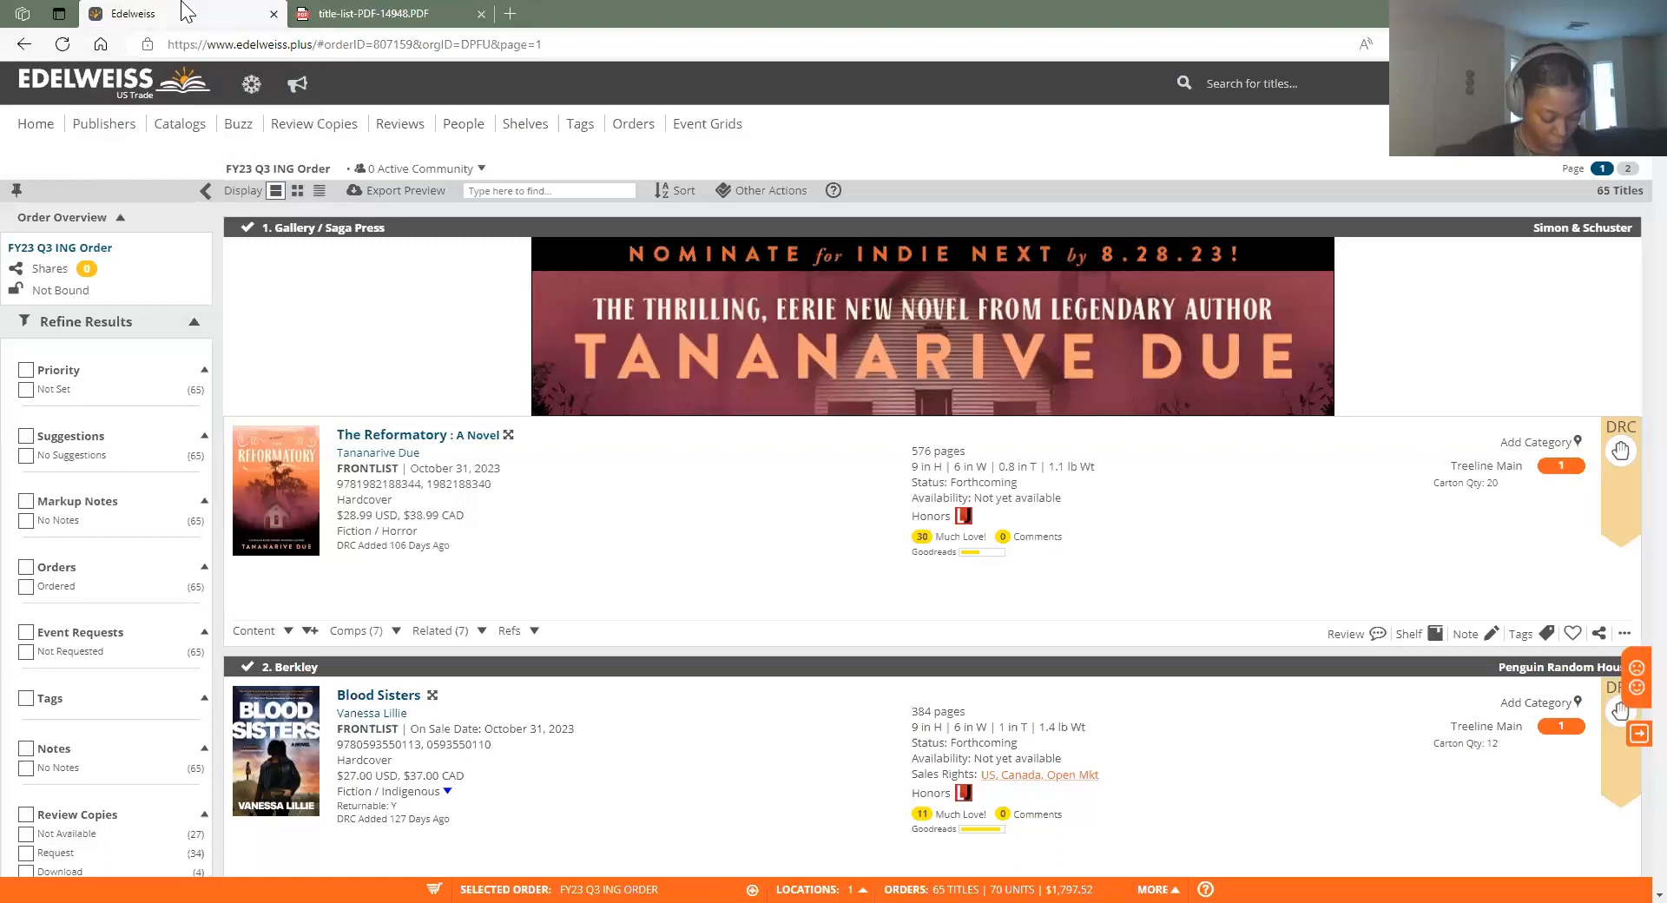
Return to the Edelweiss home dashboard and dismiss the default homepage prompt
{"action": "left_click", "coordinate": [45, 135]}
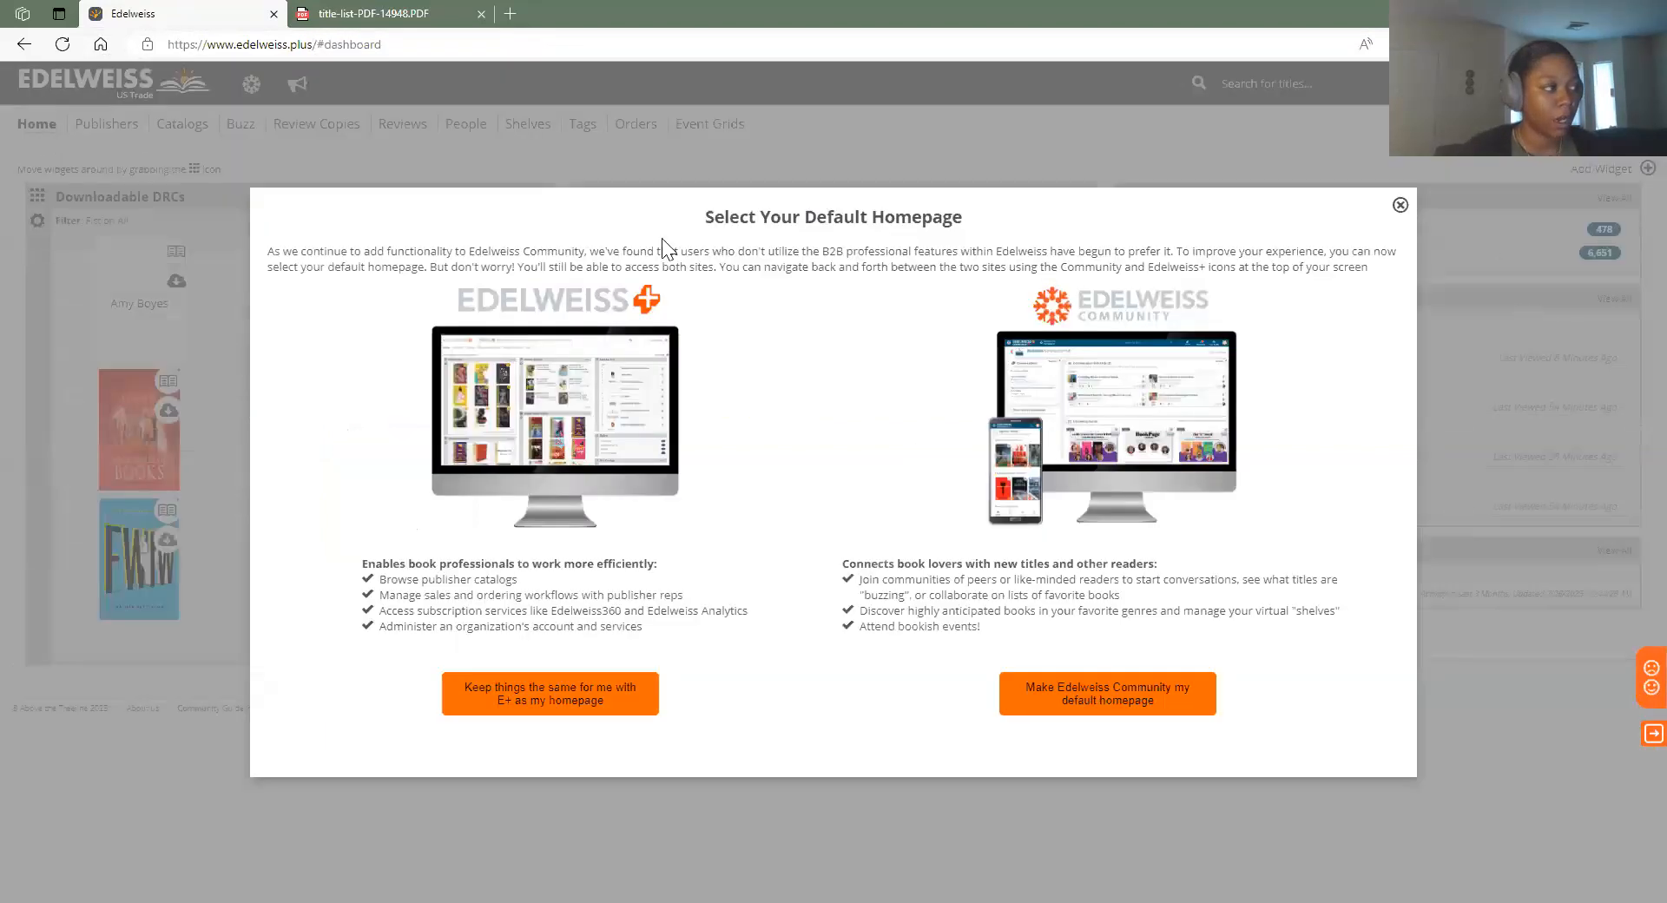
{"action": "left_click", "coordinate": [1399, 209]}
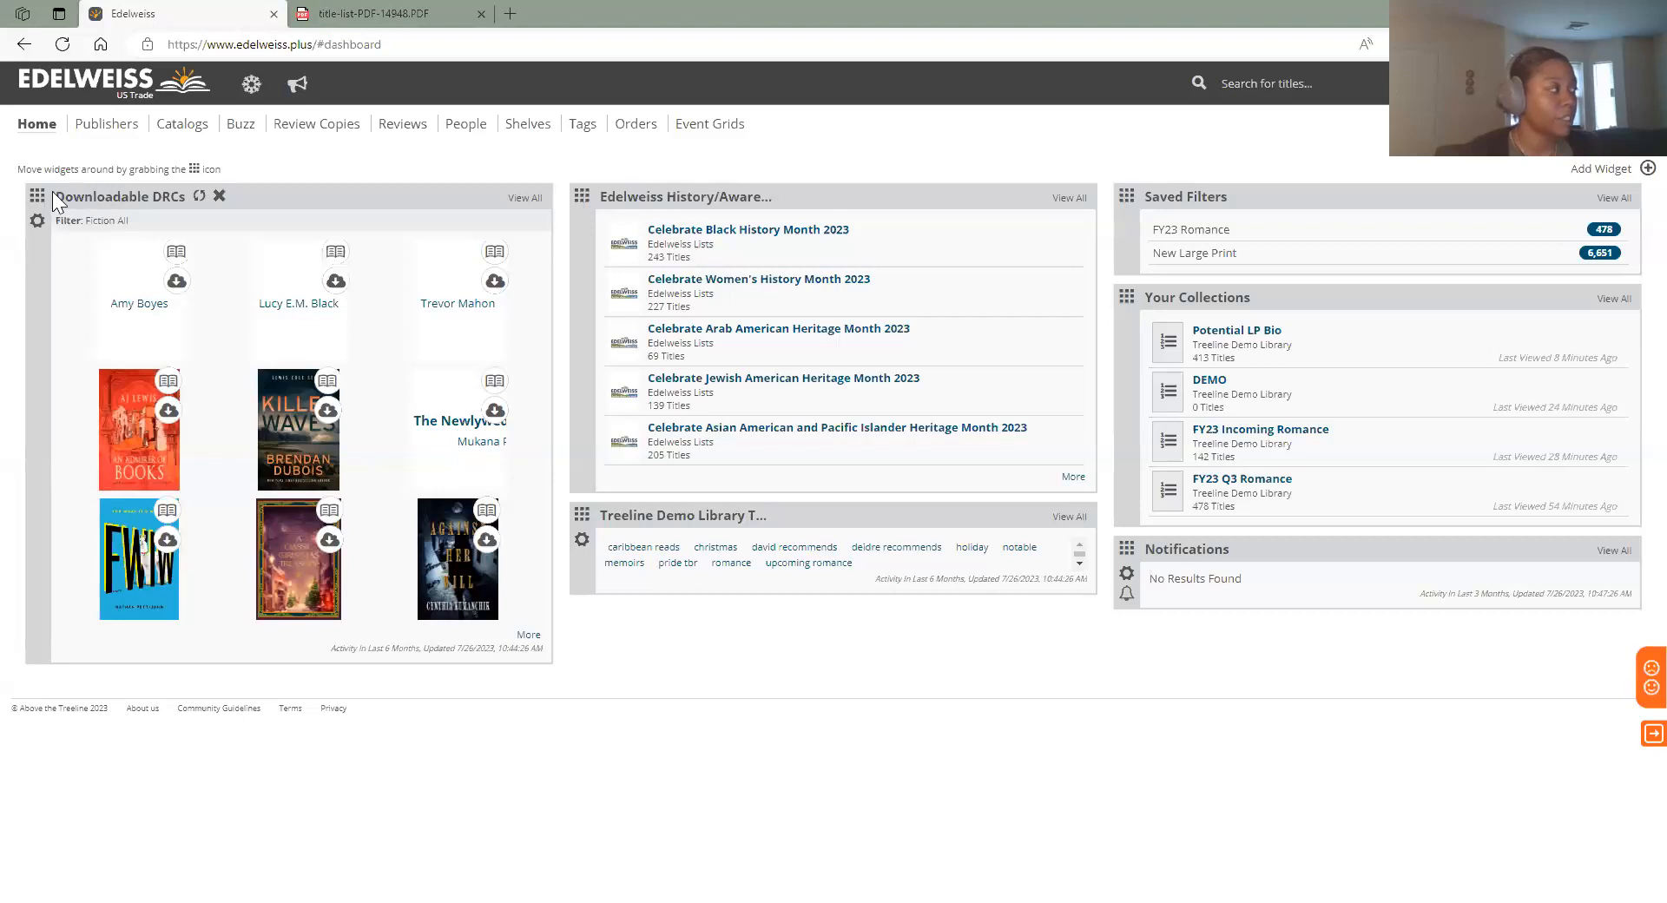
Set the Downloadable DRCs lane preferences to the Fiction All saved filter under Genre Filters
{"action": "left_click_drag", "start_coordinate": [59, 193], "coordinate": [188, 197]}
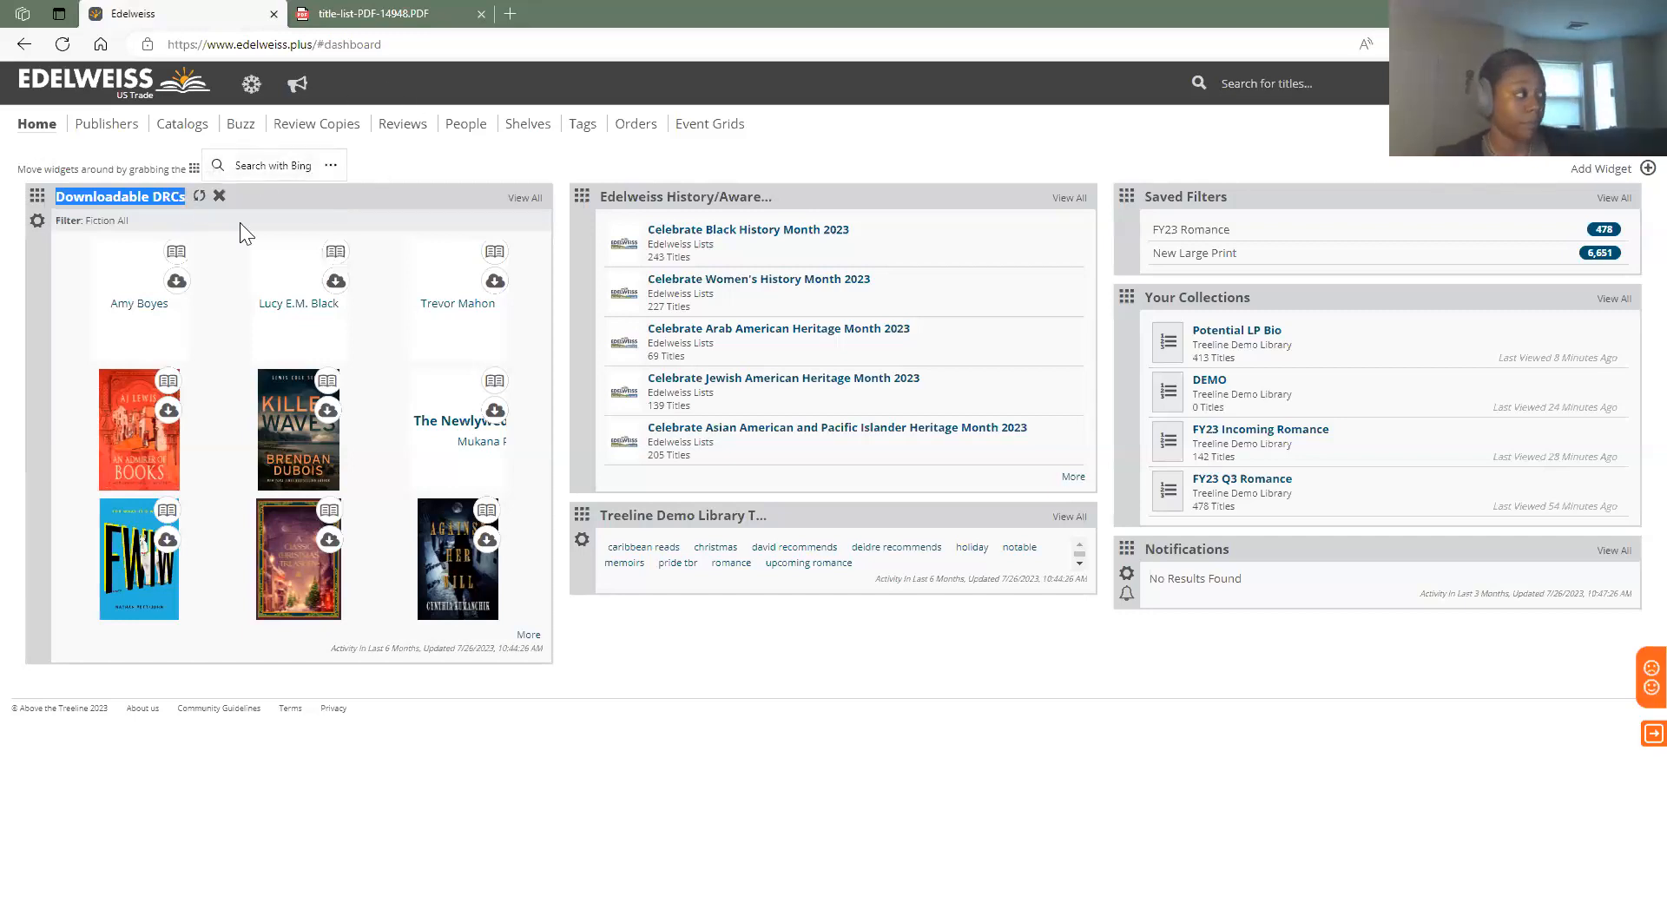
{"action": "left_click", "coordinate": [74, 221]}
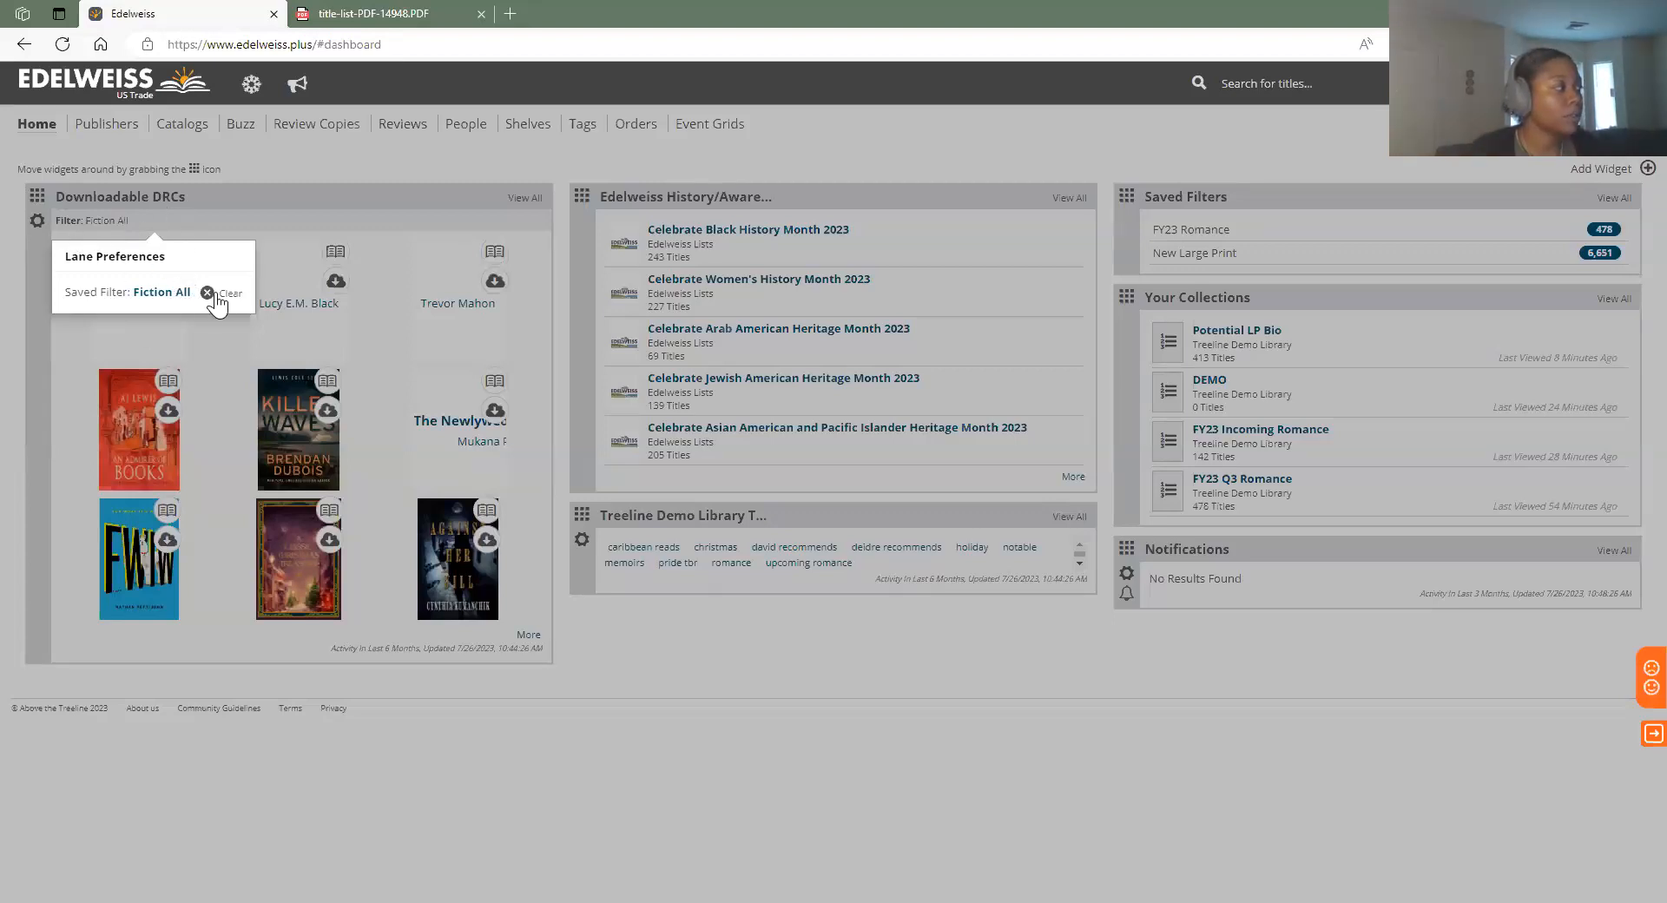
{"action": "left_click", "coordinate": [18, 250]}
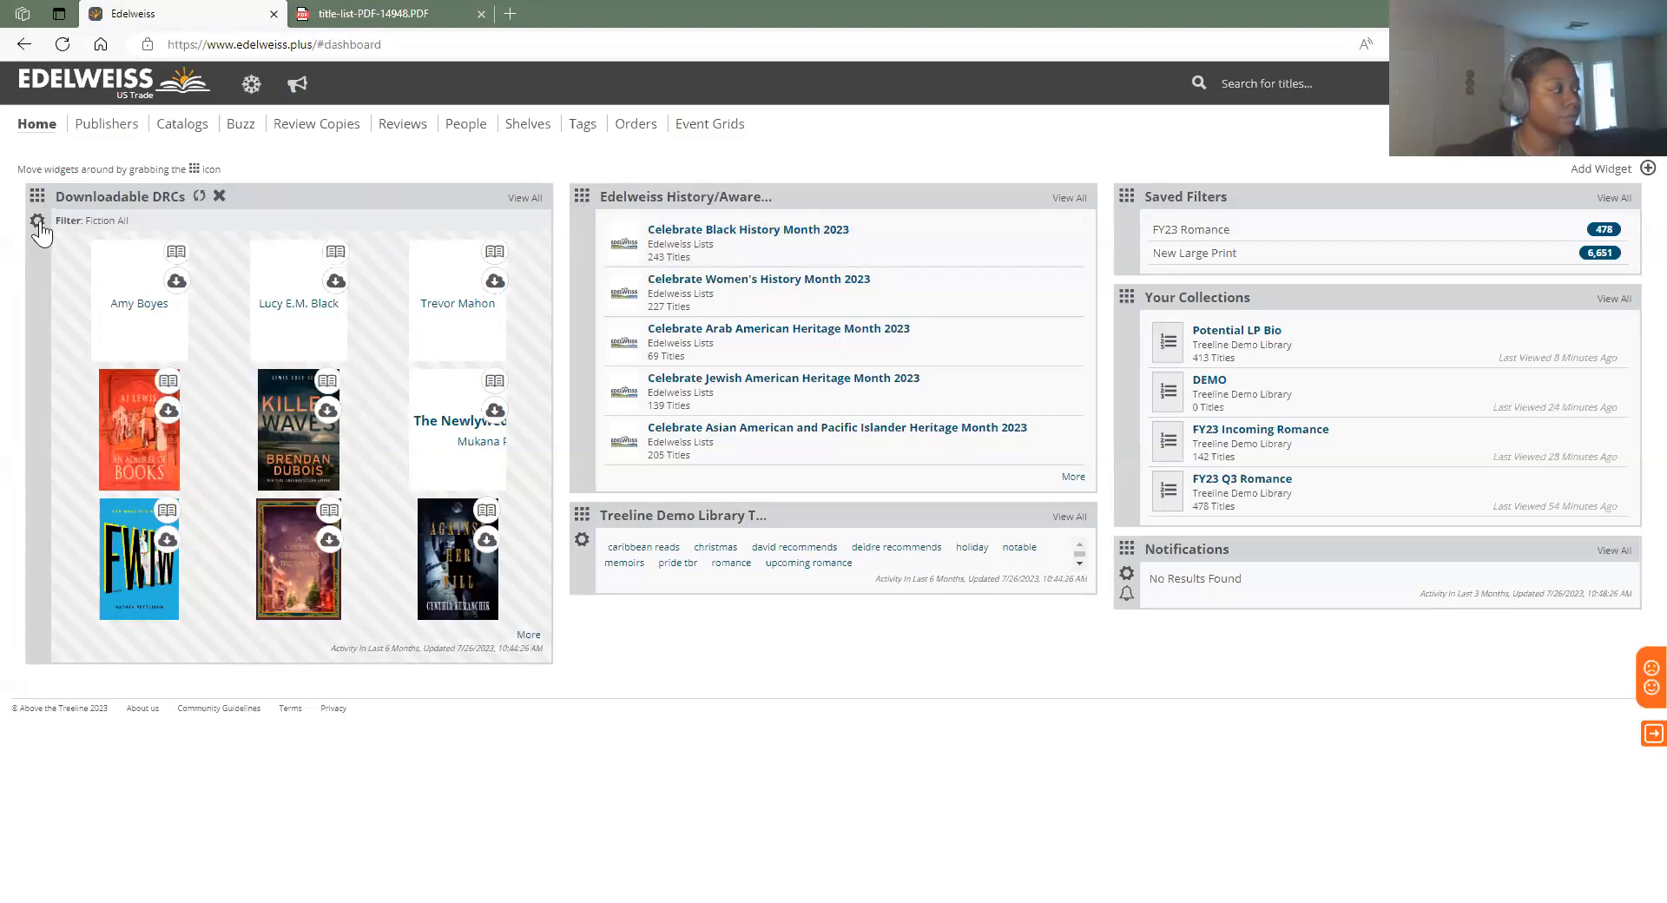
{"action": "left_click", "coordinate": [38, 222]}
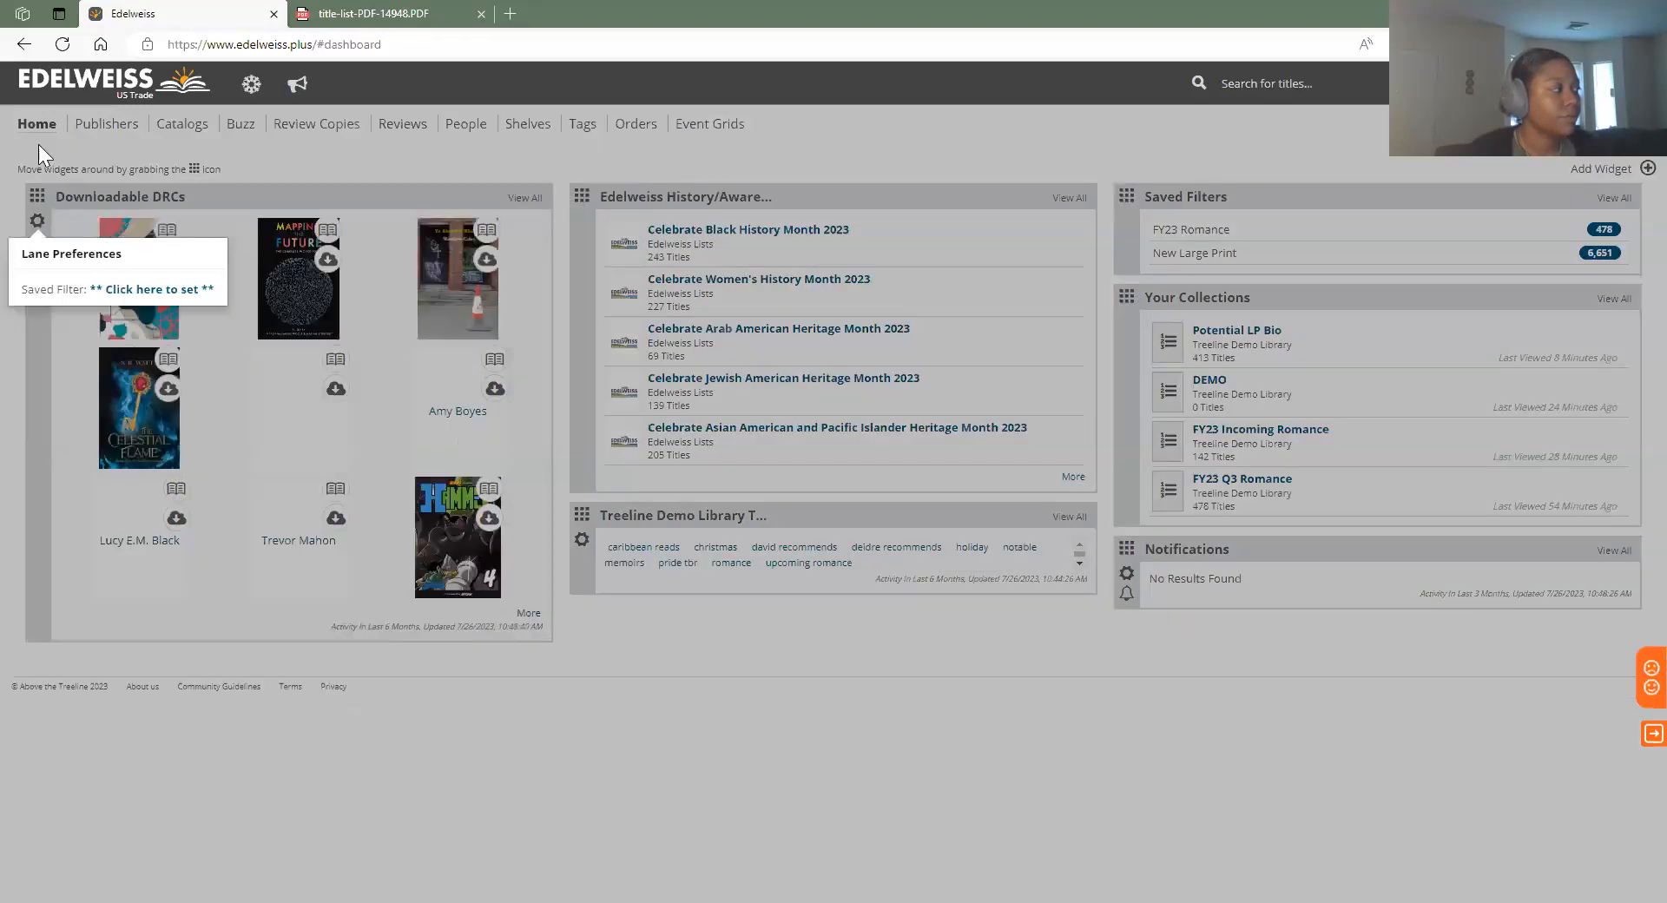
{"action": "left_click", "coordinate": [151, 208]}
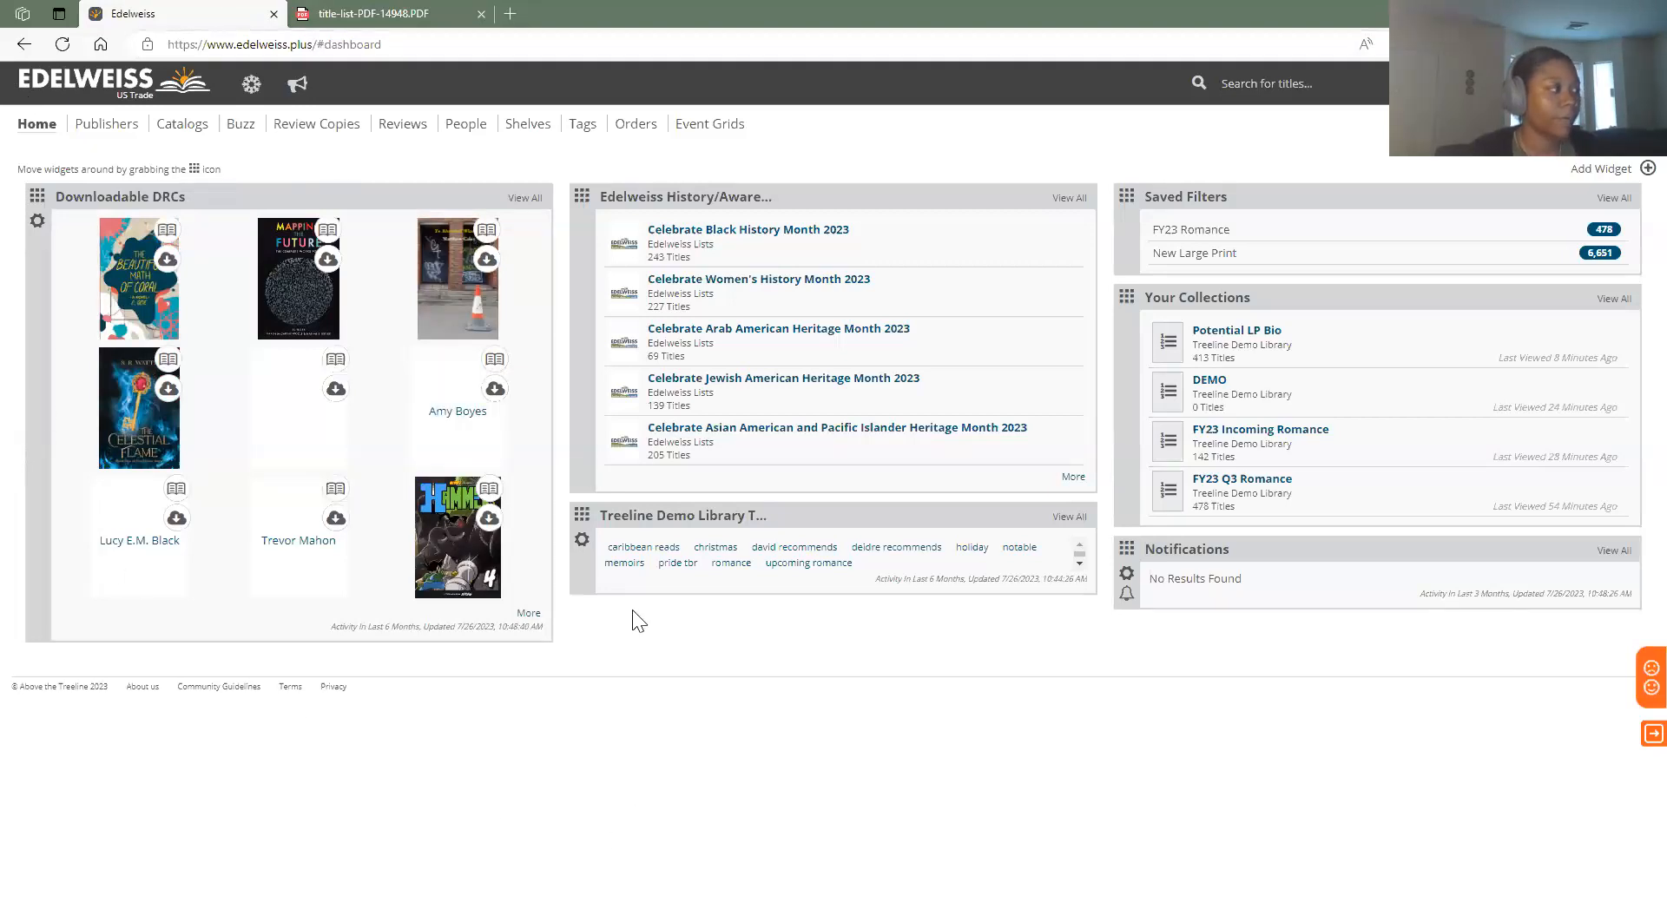
{"action": "left_click", "coordinate": [37, 220]}
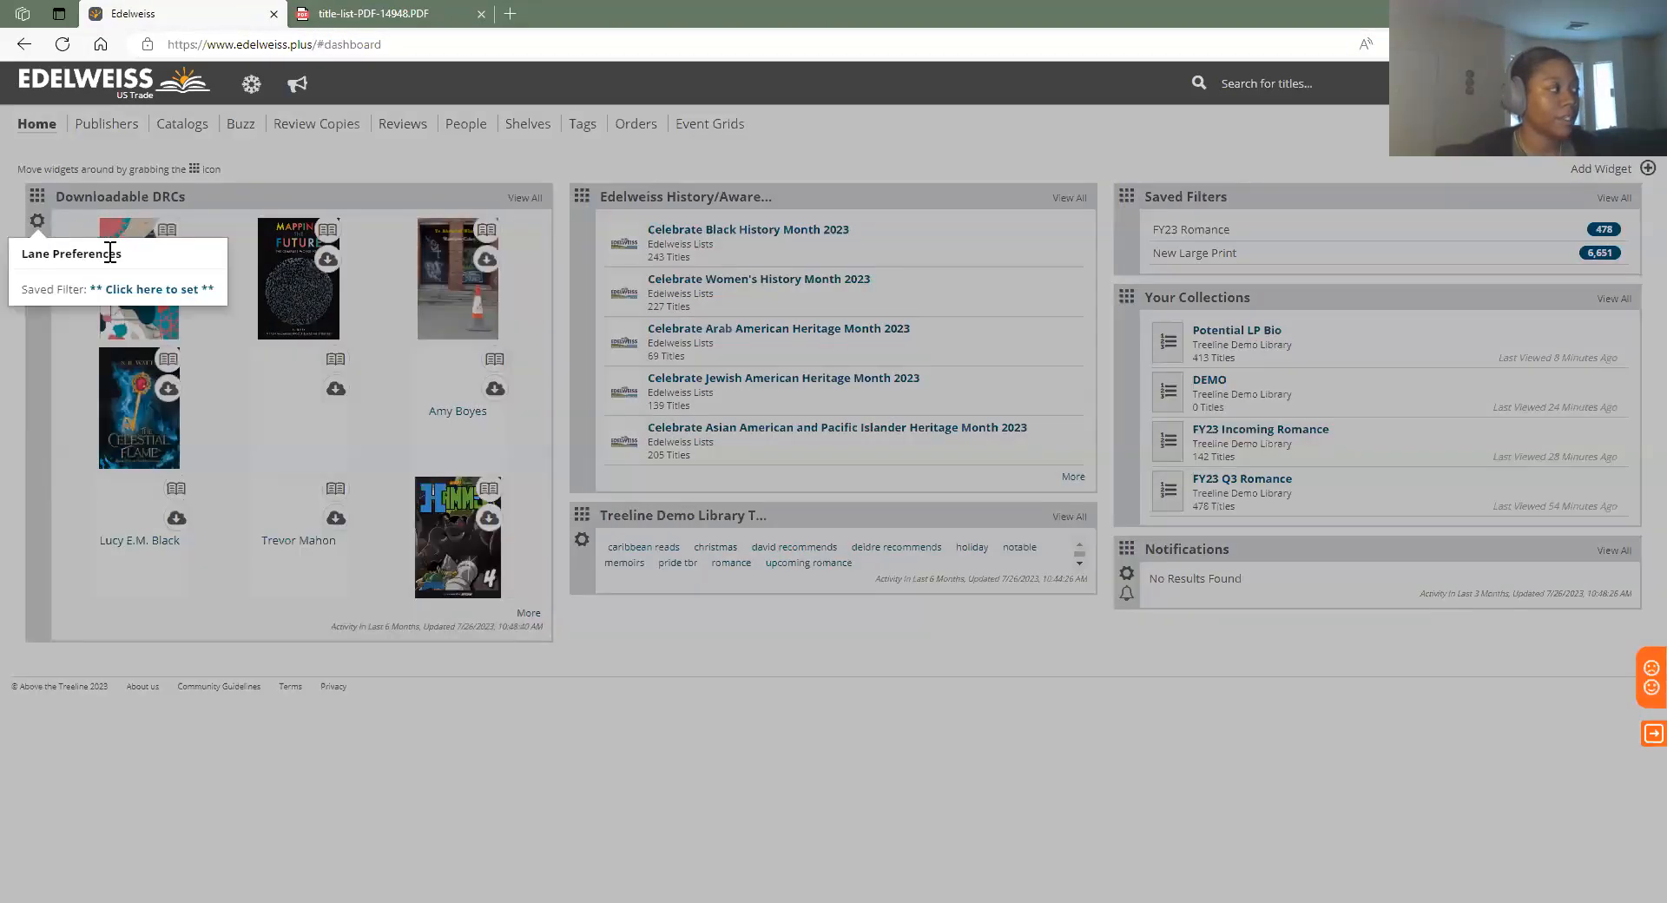
{"action": "left_click", "coordinate": [147, 295]}
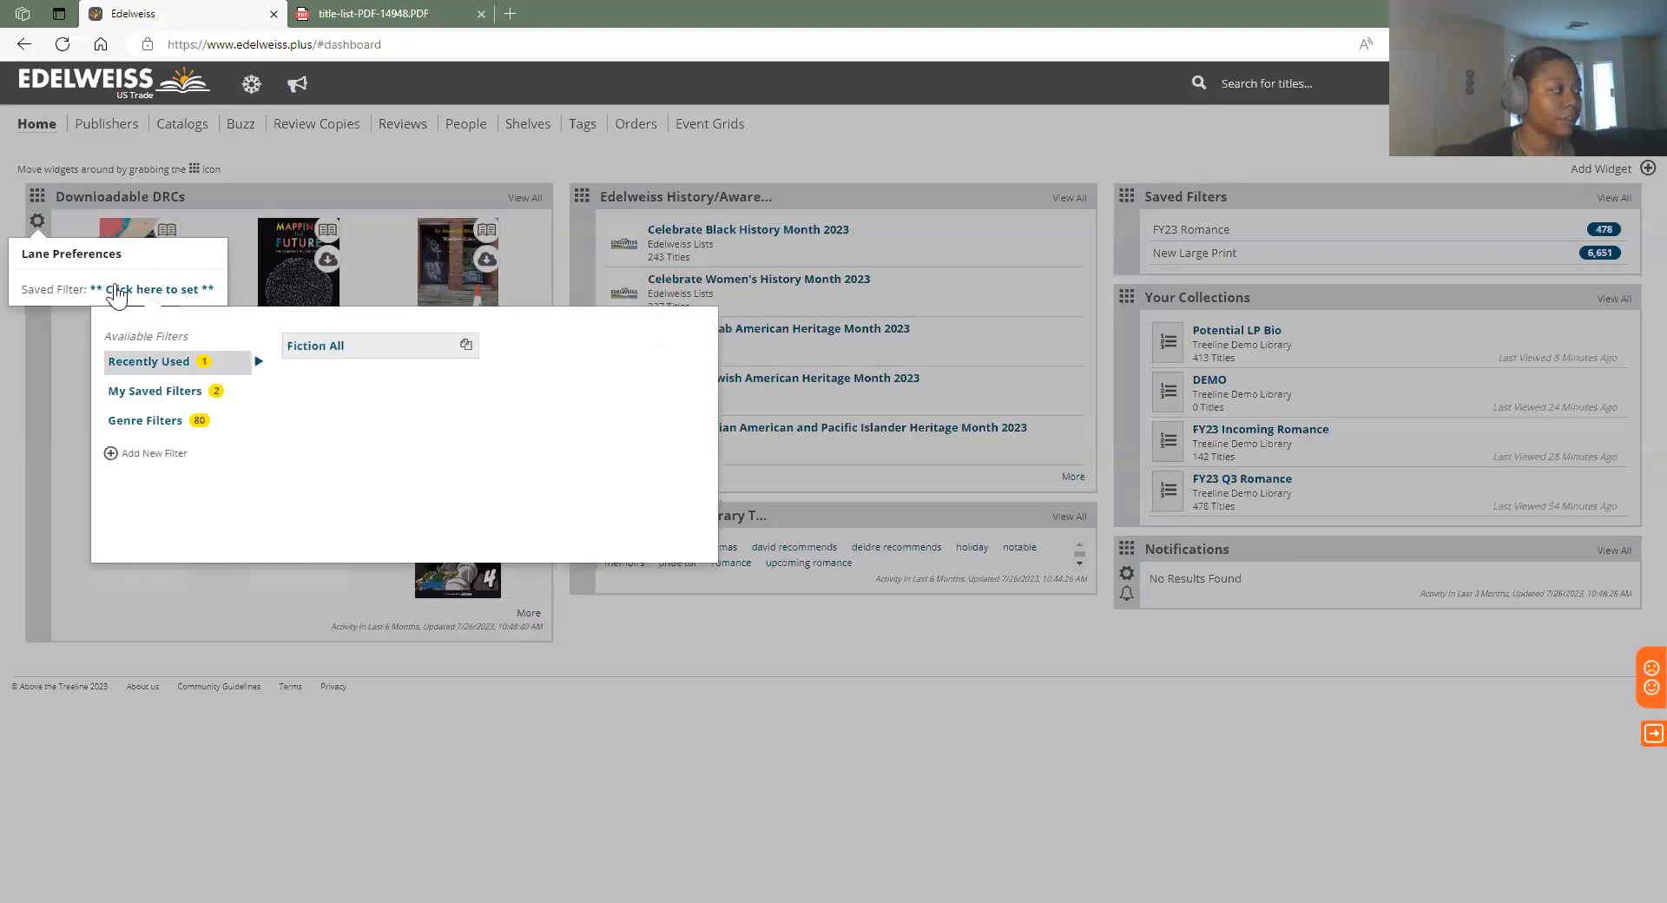
{"action": "left_click", "coordinate": [155, 391]}
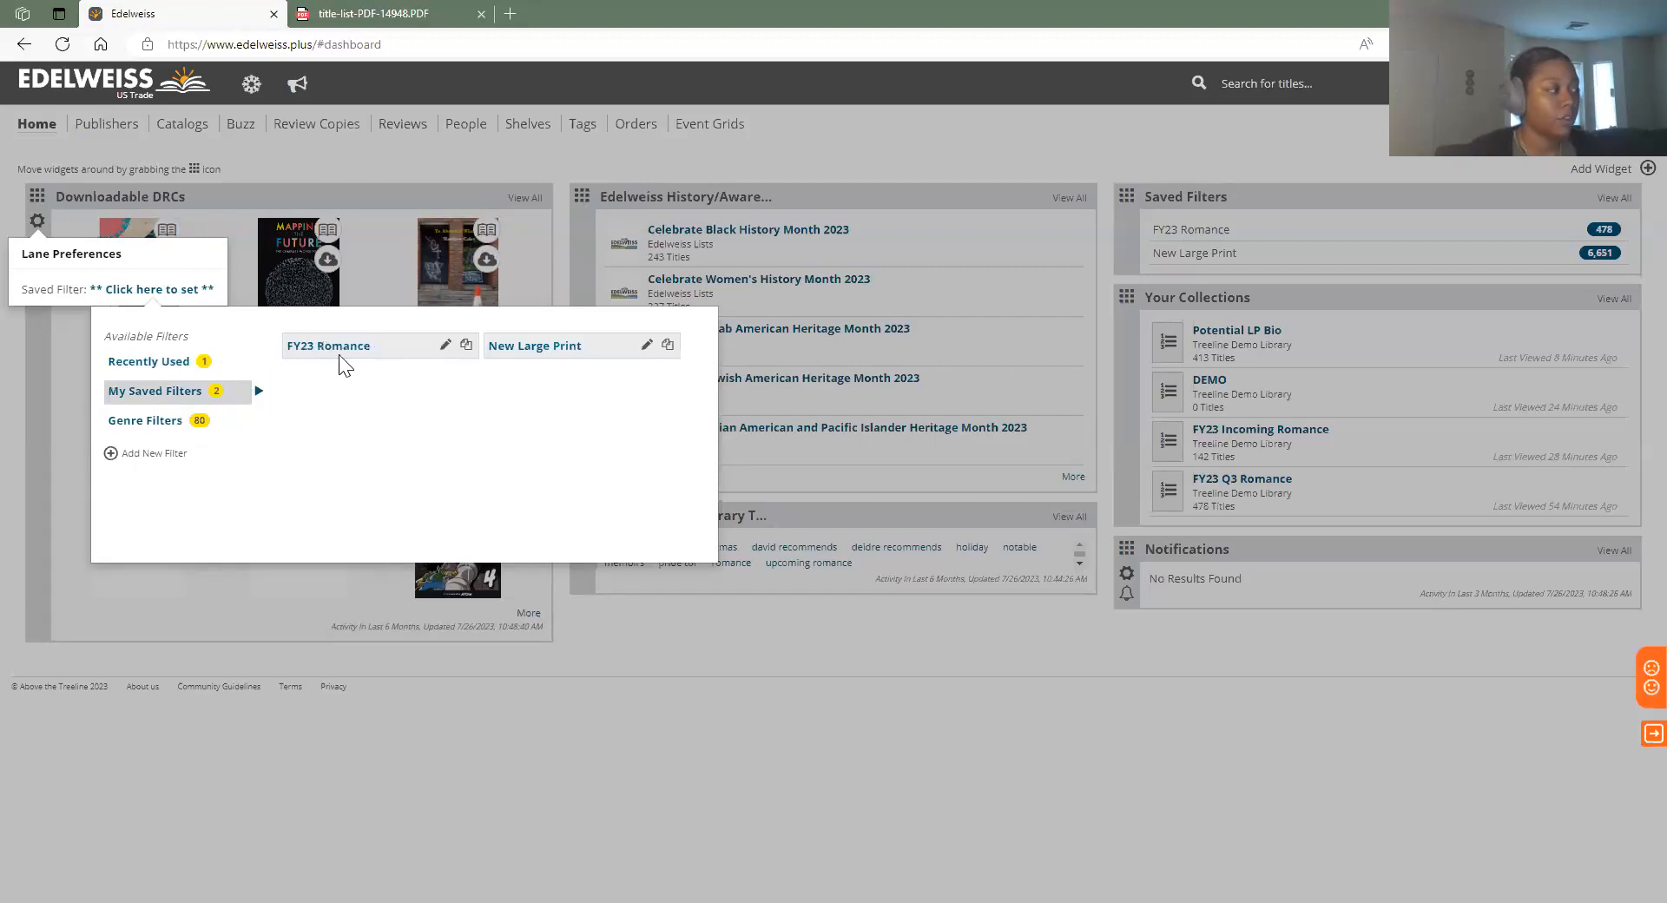
{"action": "left_click", "coordinate": [147, 420]}
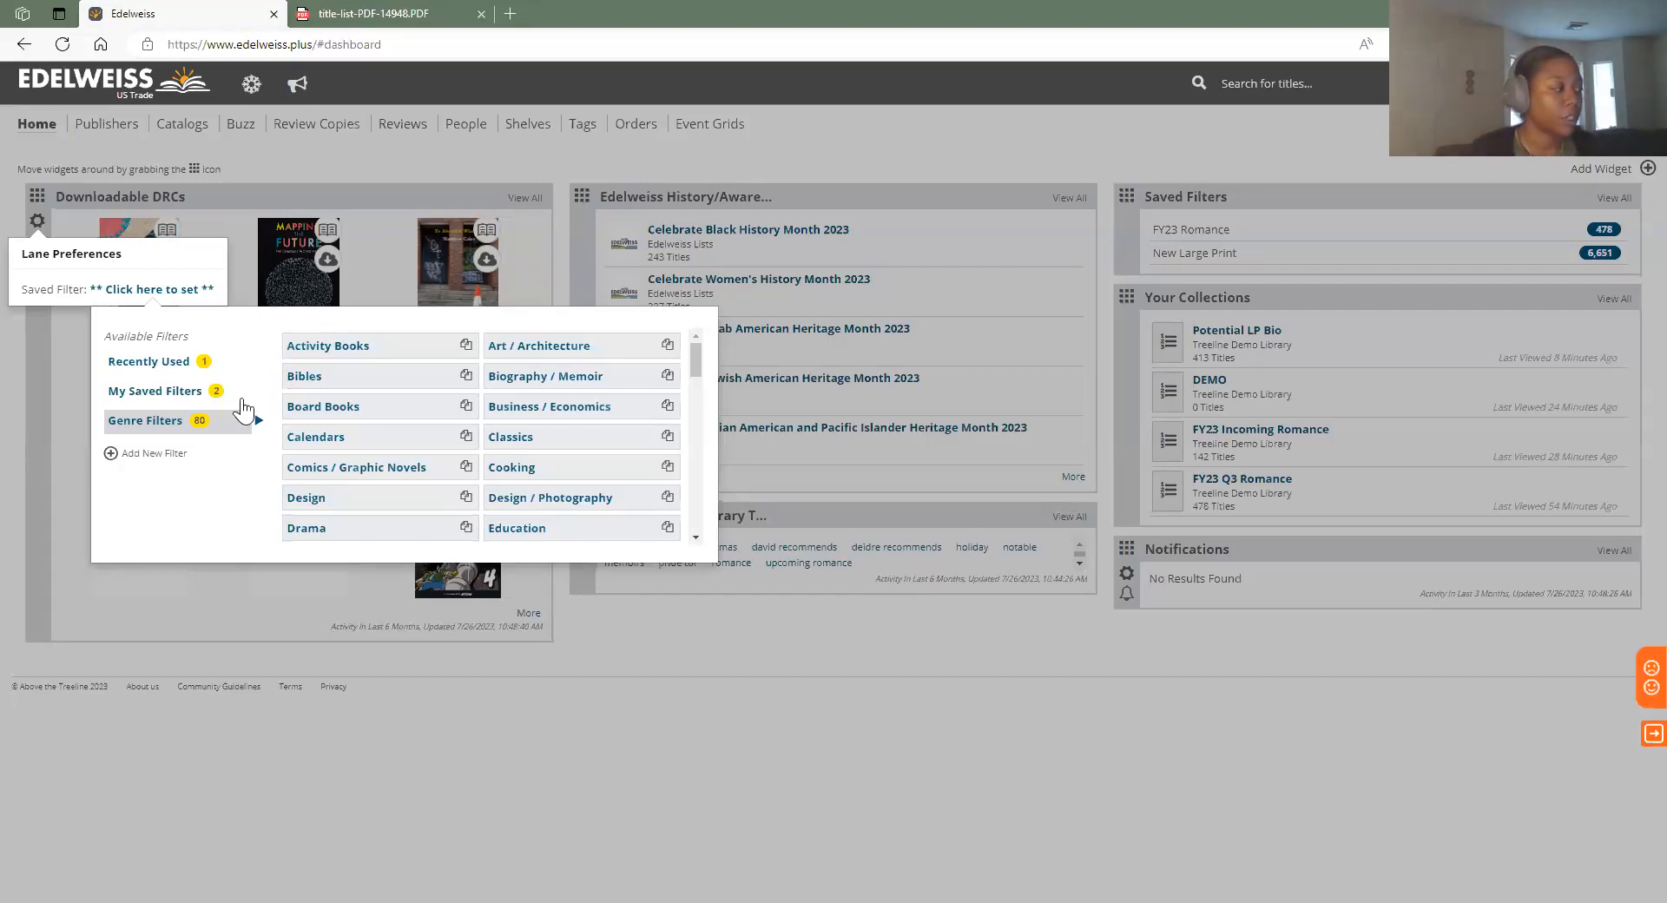
{"action": "scroll", "coordinate": [426, 487], "scroll_direction": "down", "scroll_amount": 2}
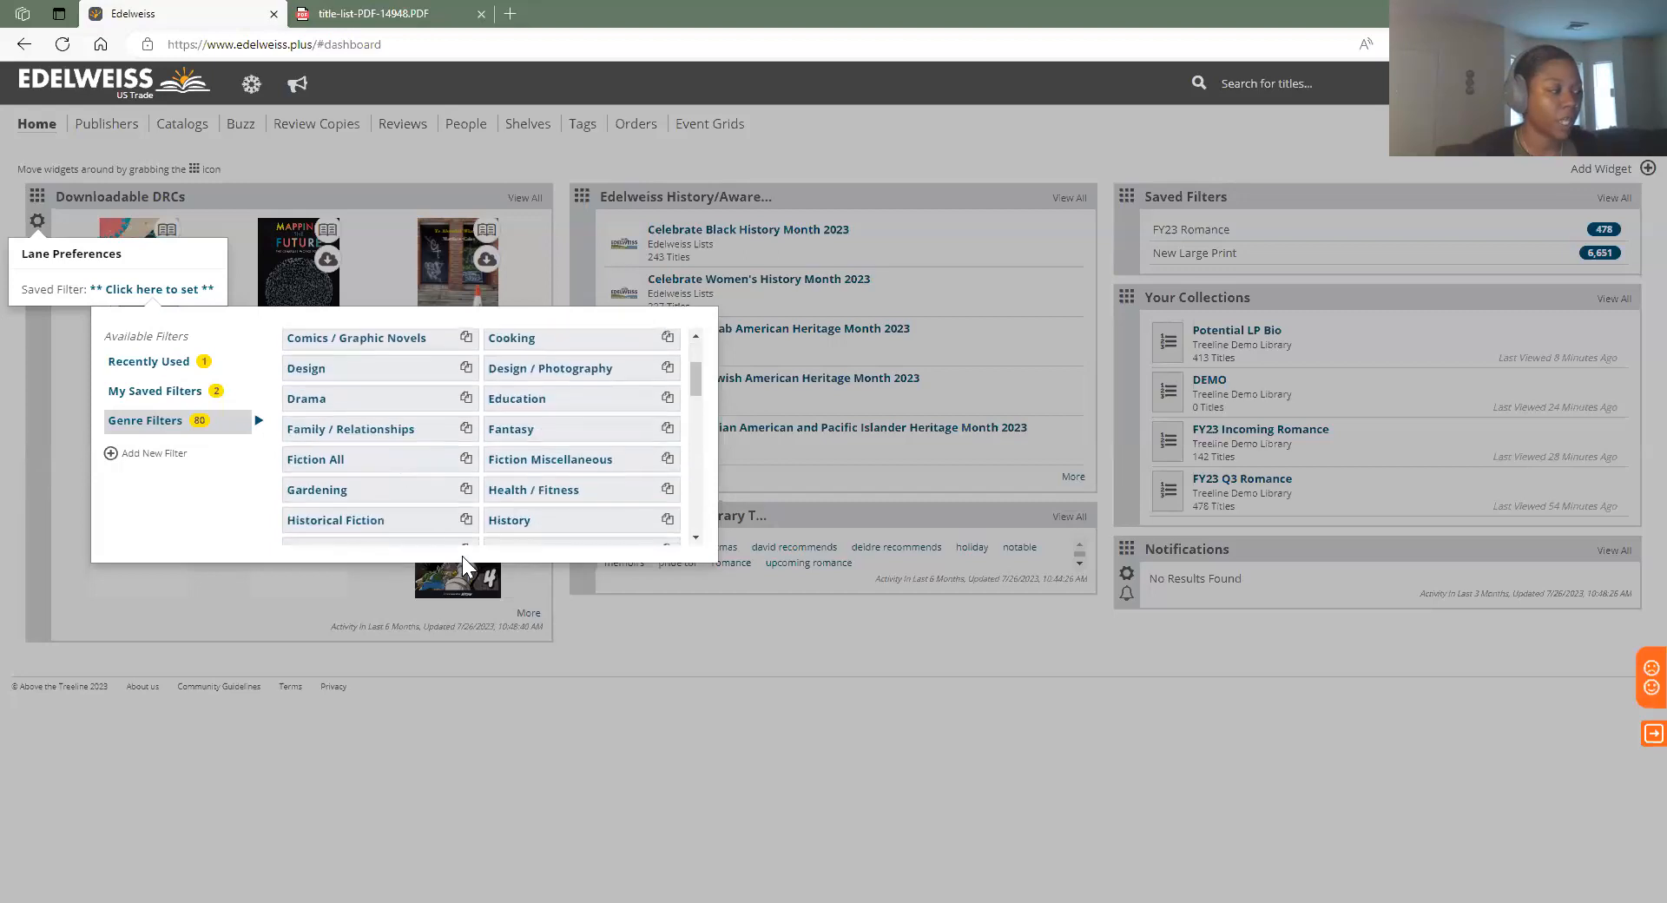
{"action": "left_click", "coordinate": [364, 465]}
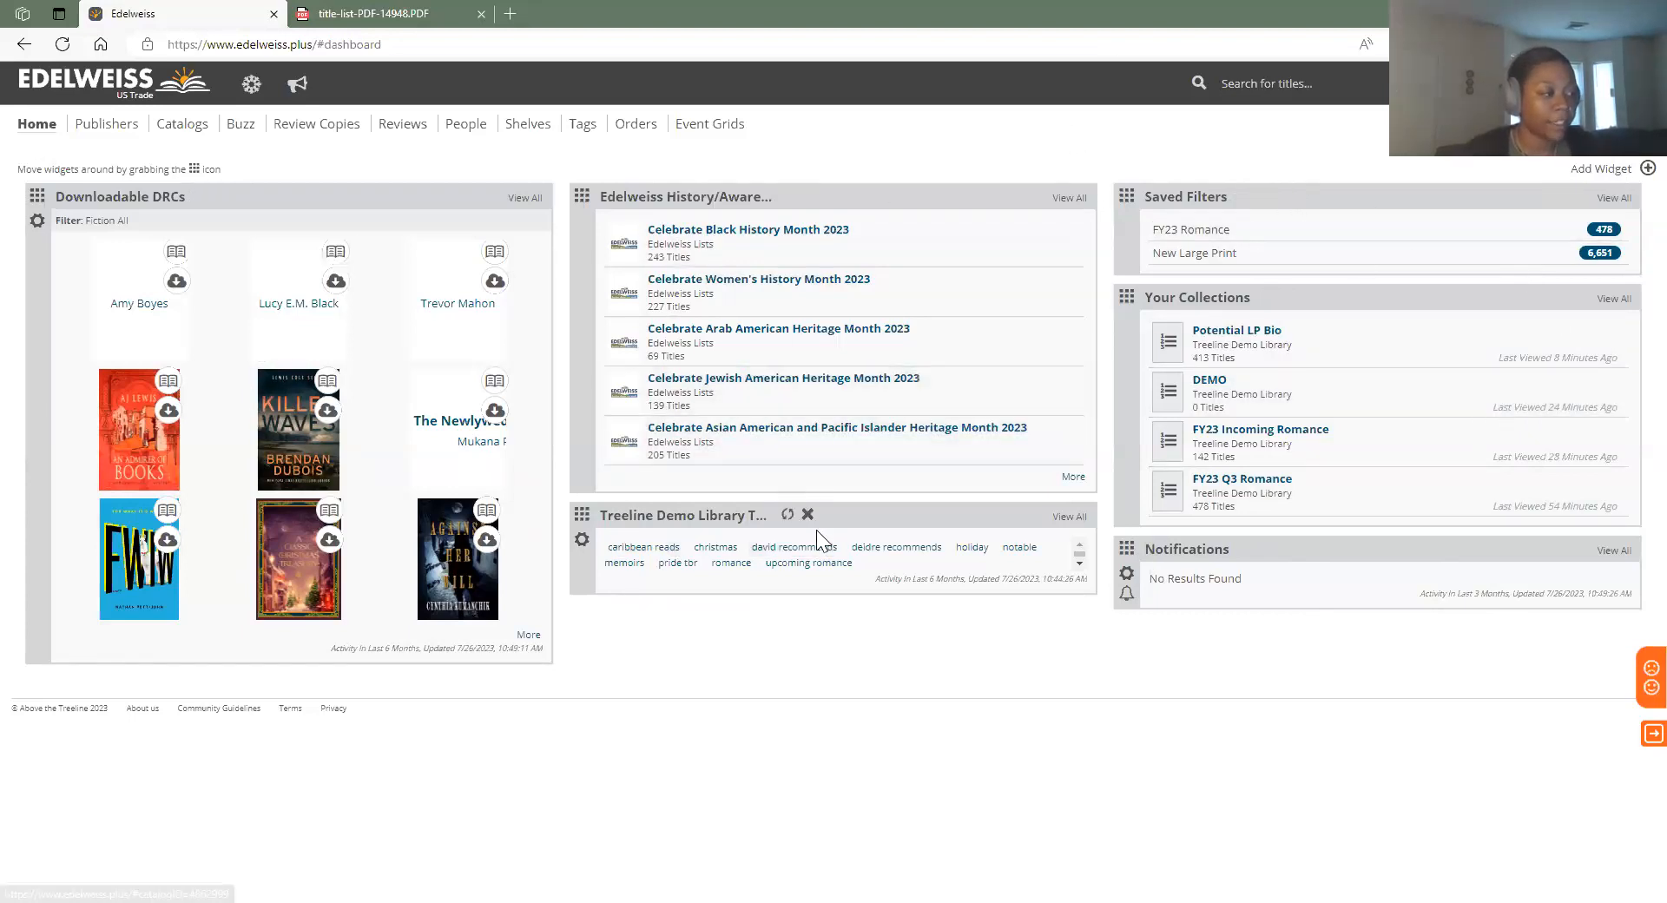
Remove the Treeline Demo Library tags widget and add a Your Tags widget to the dashboard
{"action": "left_click_drag", "start_coordinate": [583, 521], "coordinate": [582, 186]}
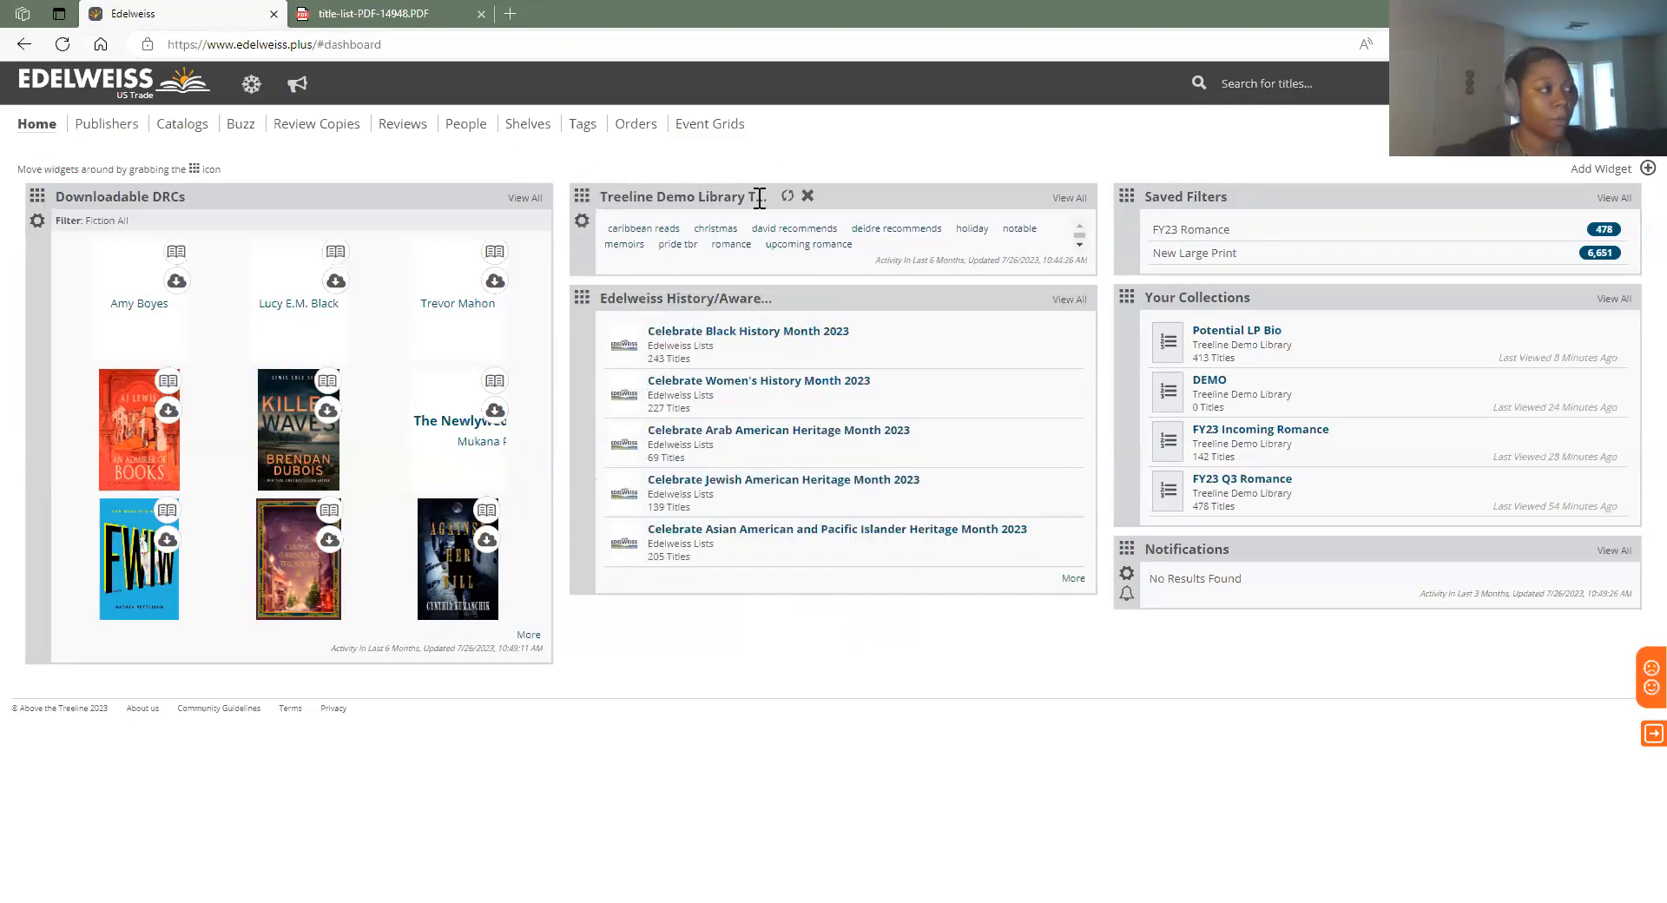
{"action": "left_click", "coordinate": [807, 195]}
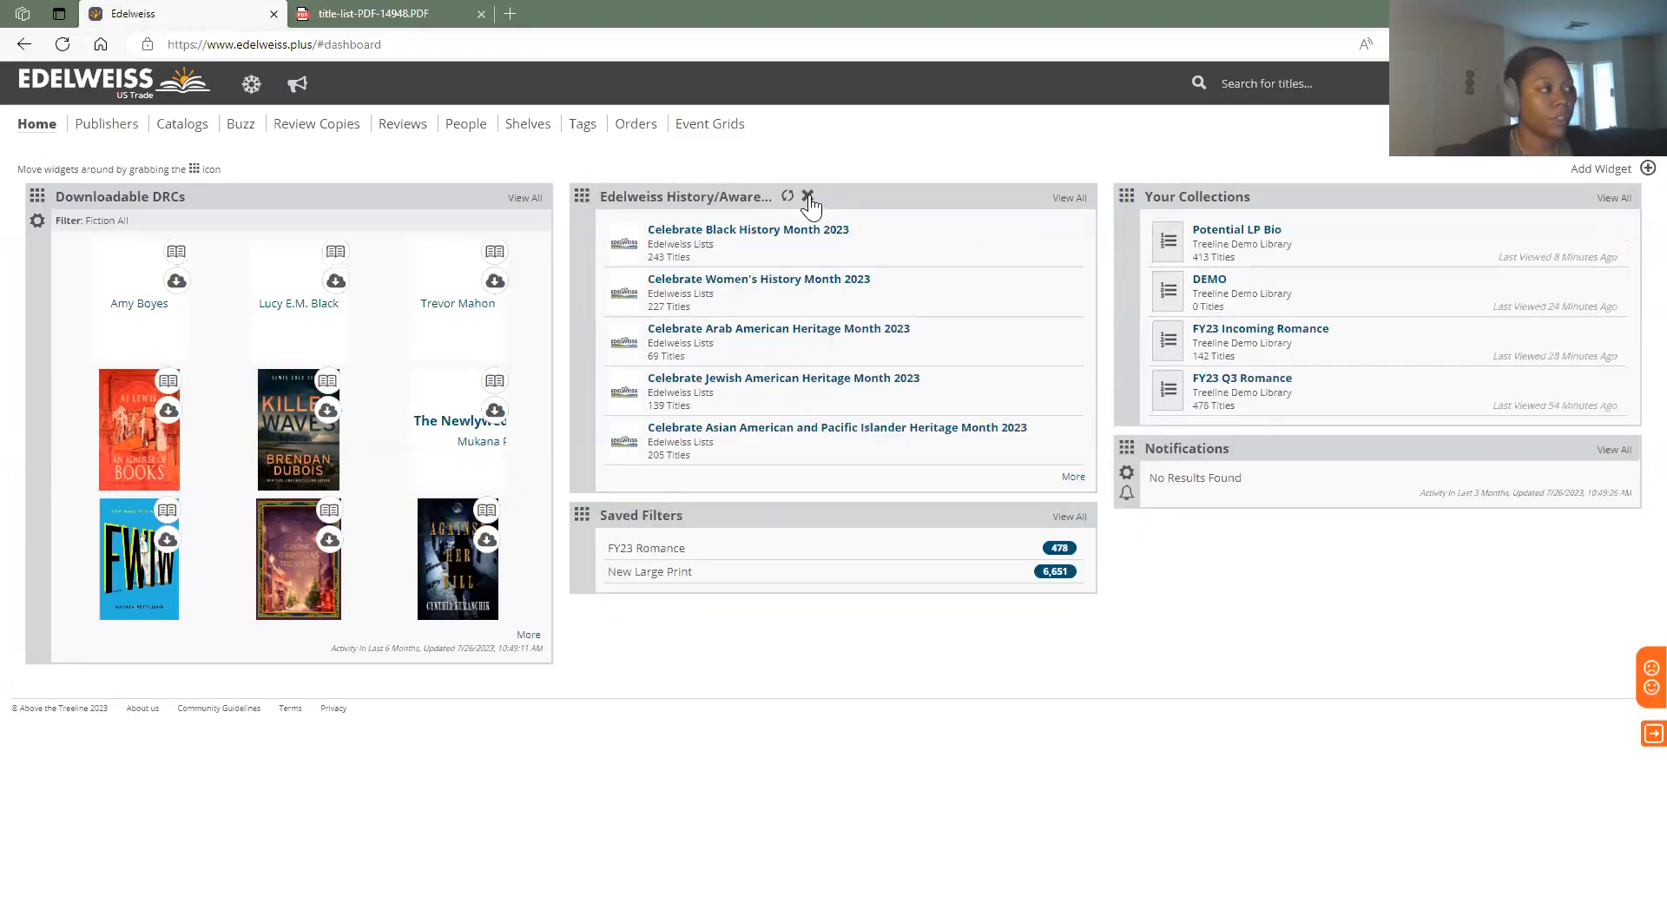
{"action": "left_click", "coordinate": [1639, 169]}
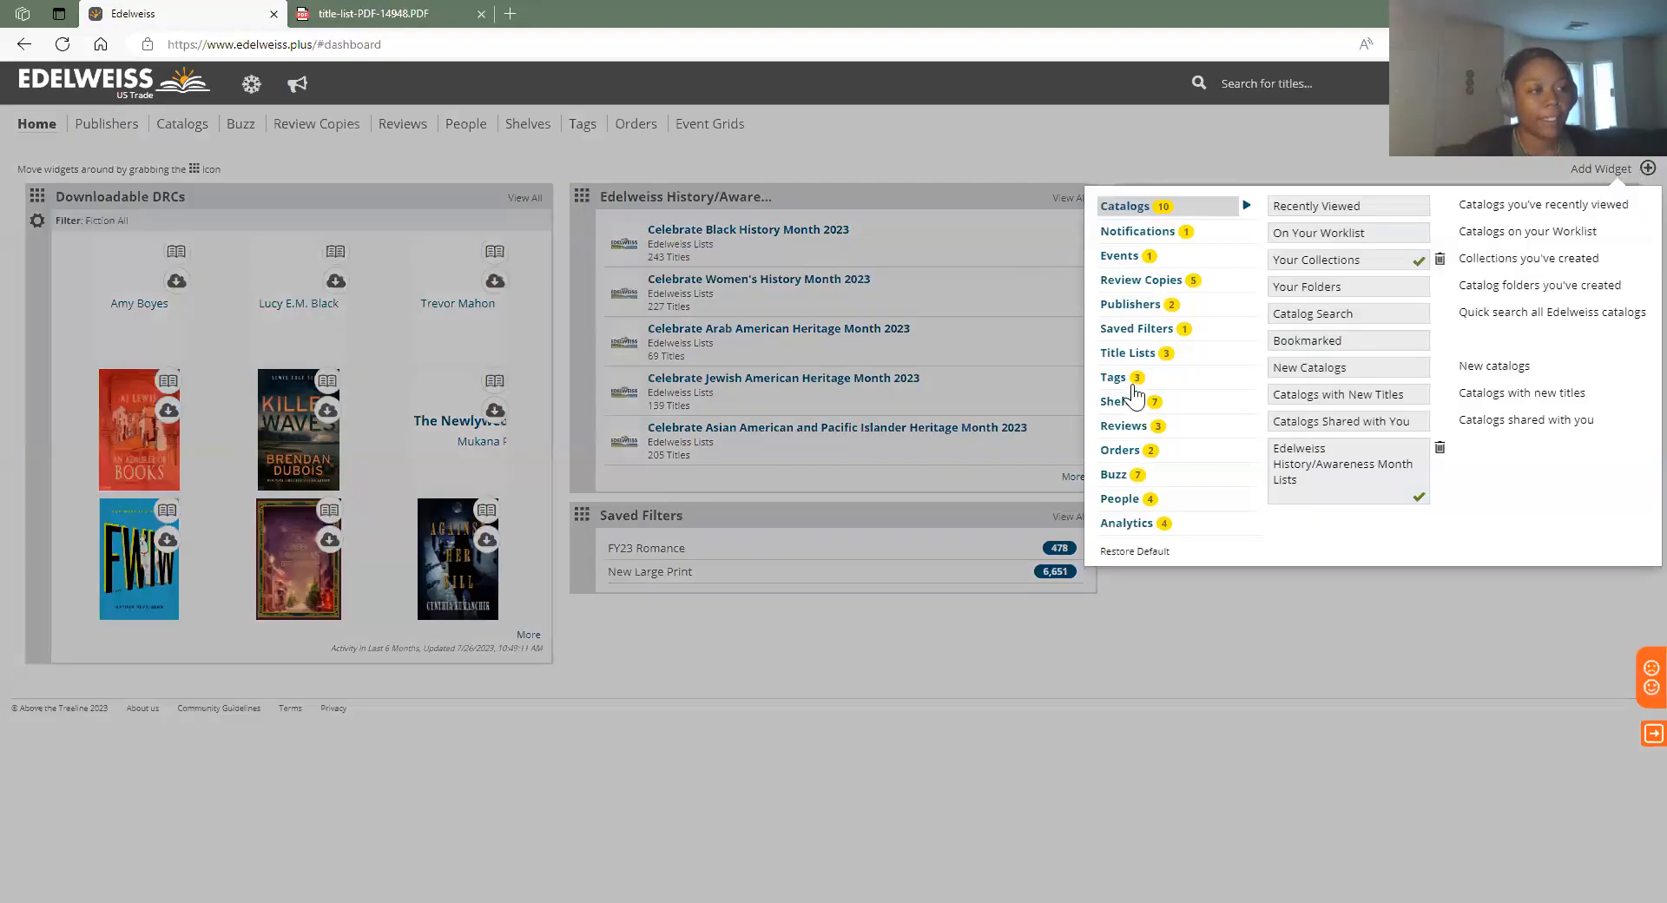
{"action": "left_click", "coordinate": [1129, 379]}
{"action": "left_click", "coordinate": [1615, 168]}
{"action": "left_click", "coordinate": [1615, 169]}
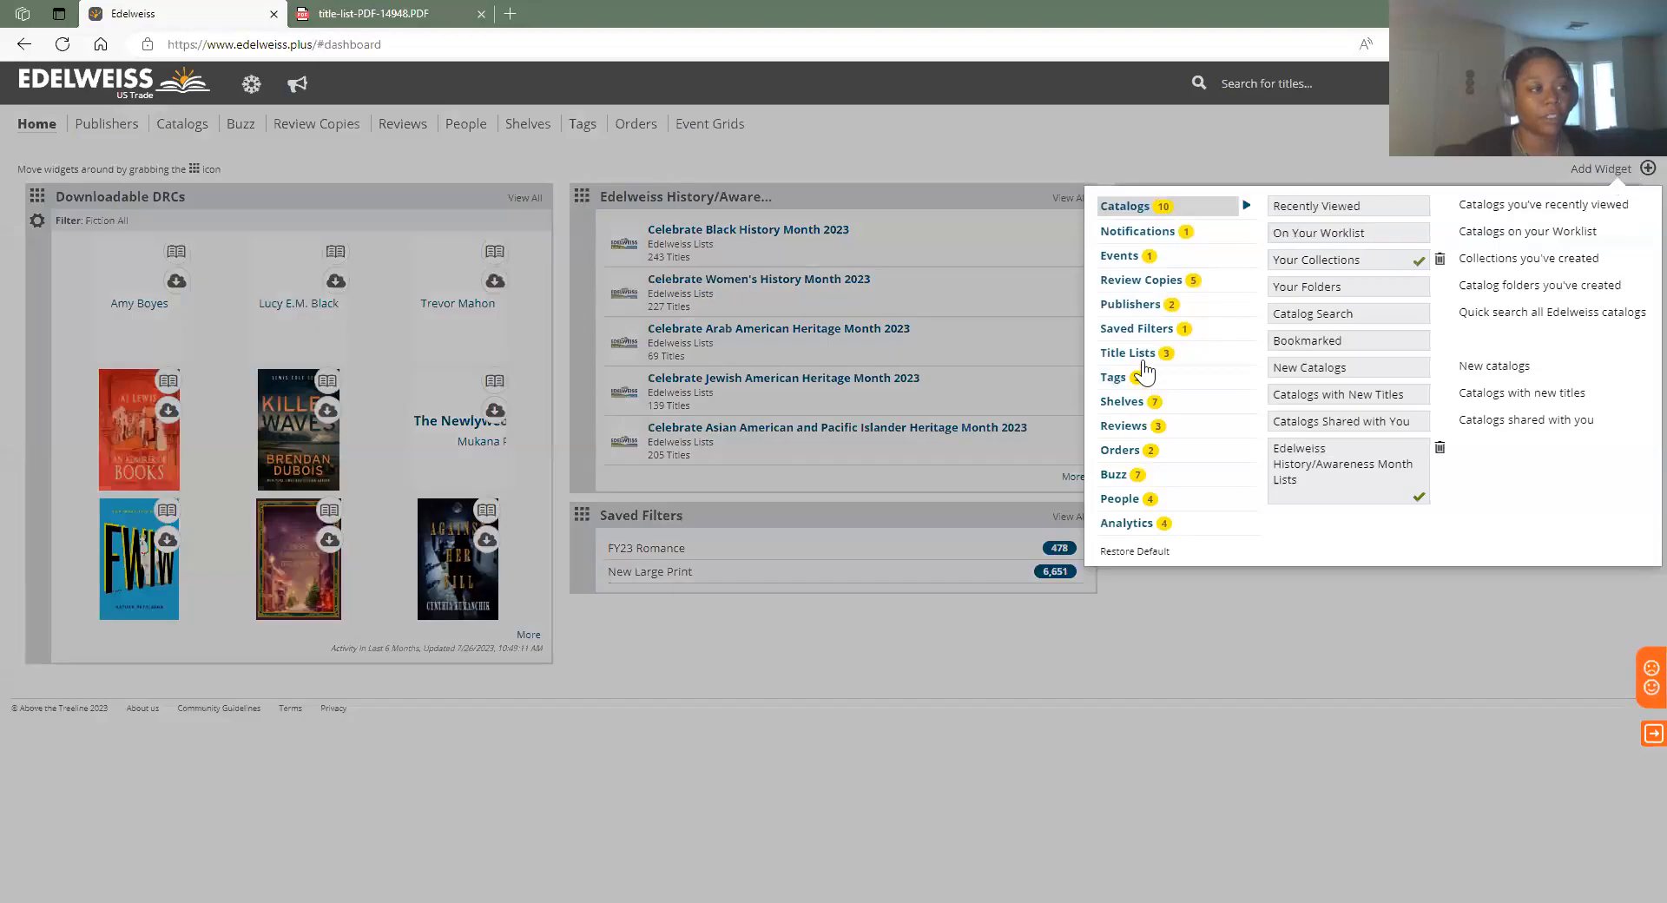
{"action": "left_click", "coordinate": [1126, 382]}
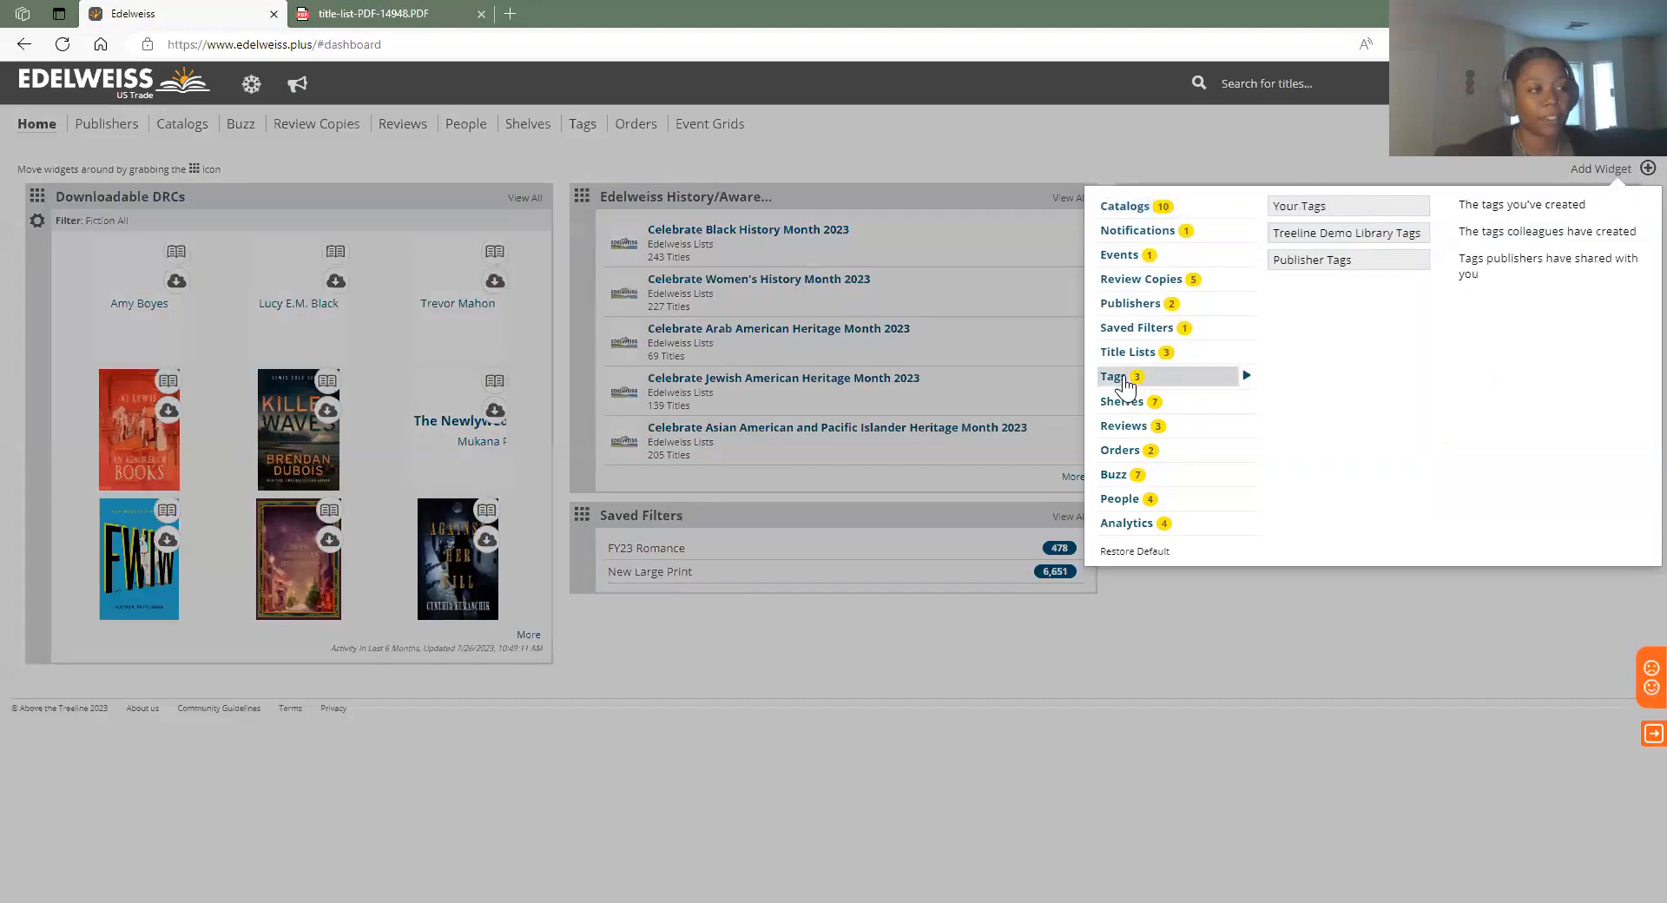
{"action": "left_click", "coordinate": [1335, 208]}
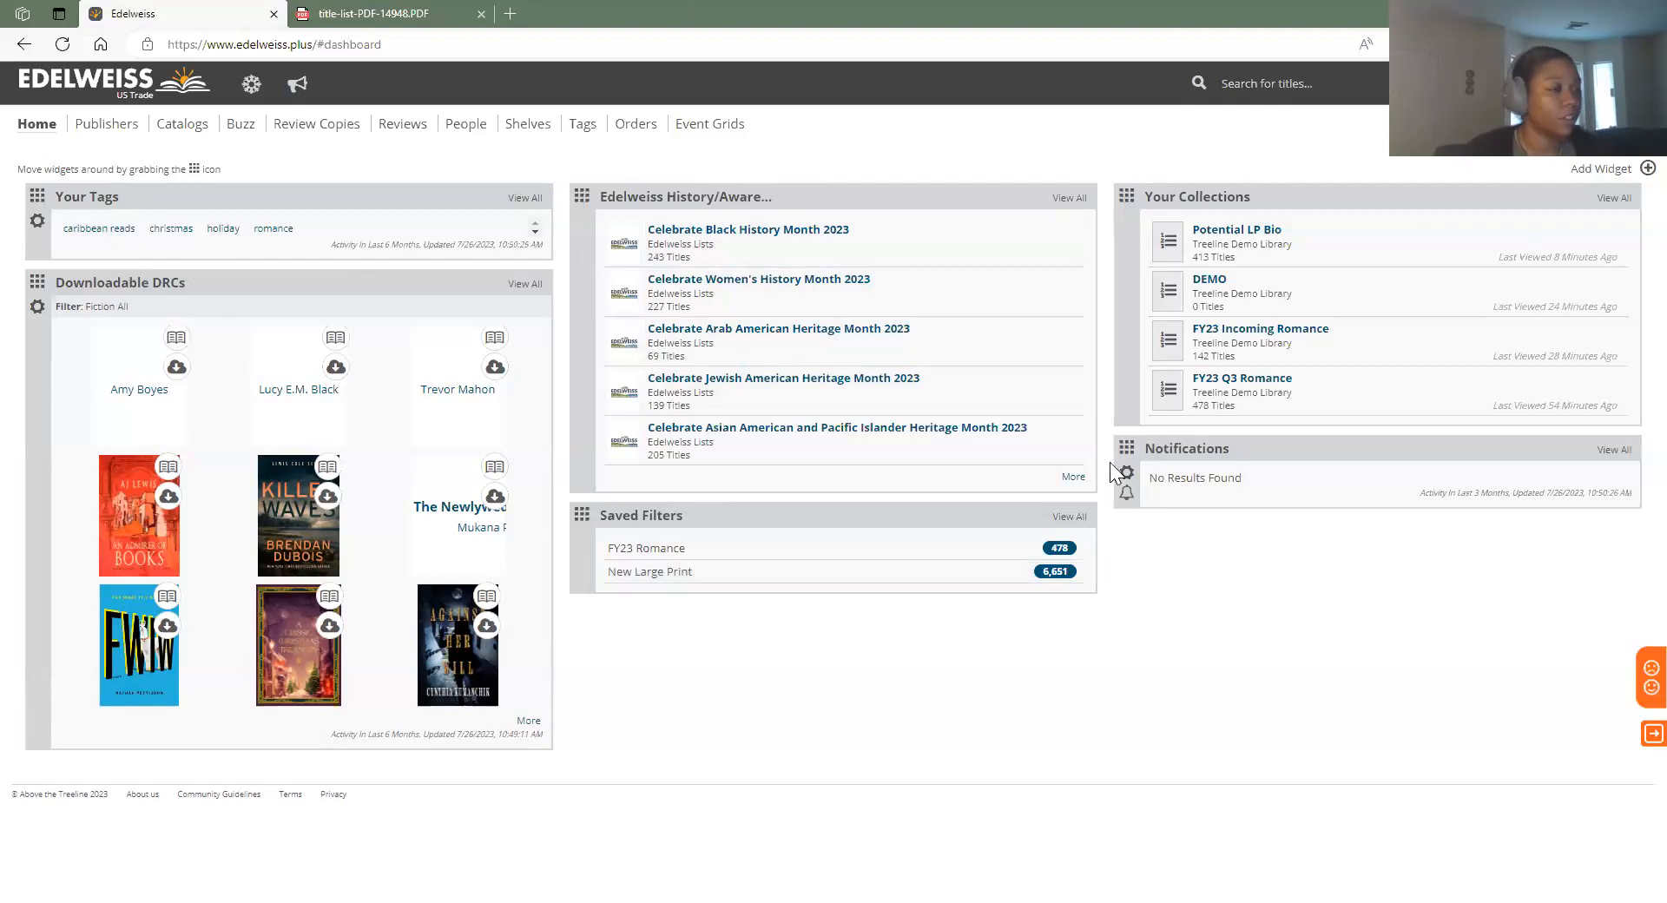
{"action": "right_click", "coordinate": [159, 410]}
{"action": "left_click", "coordinate": [819, 135]}
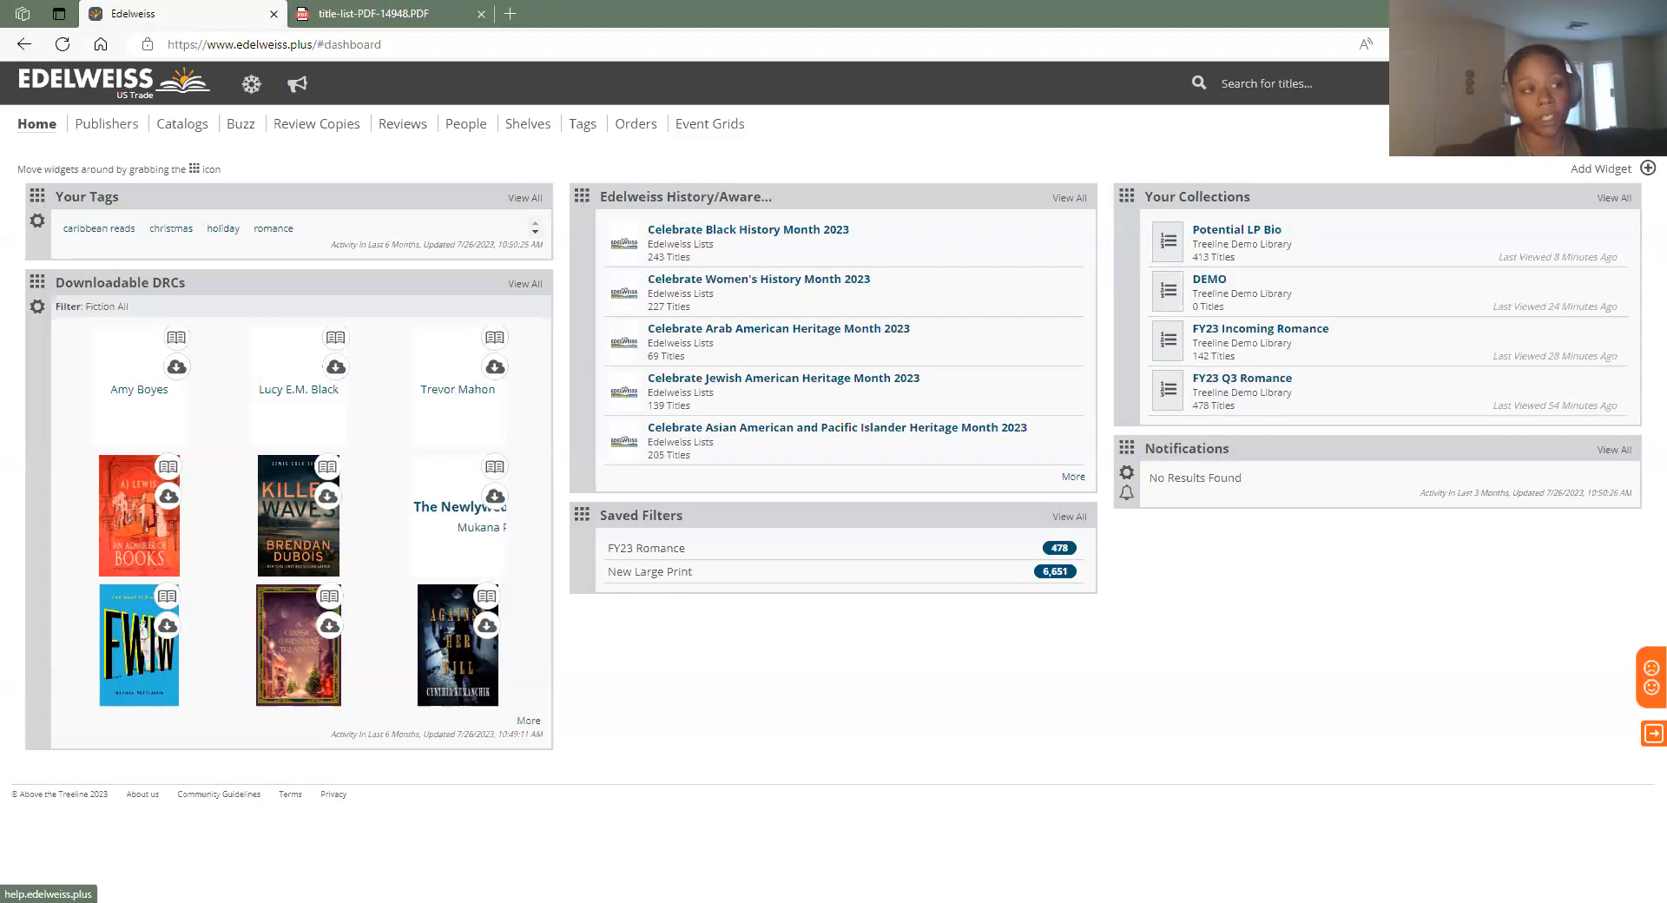
{"action": "left_click", "coordinate": [1576, 84]}
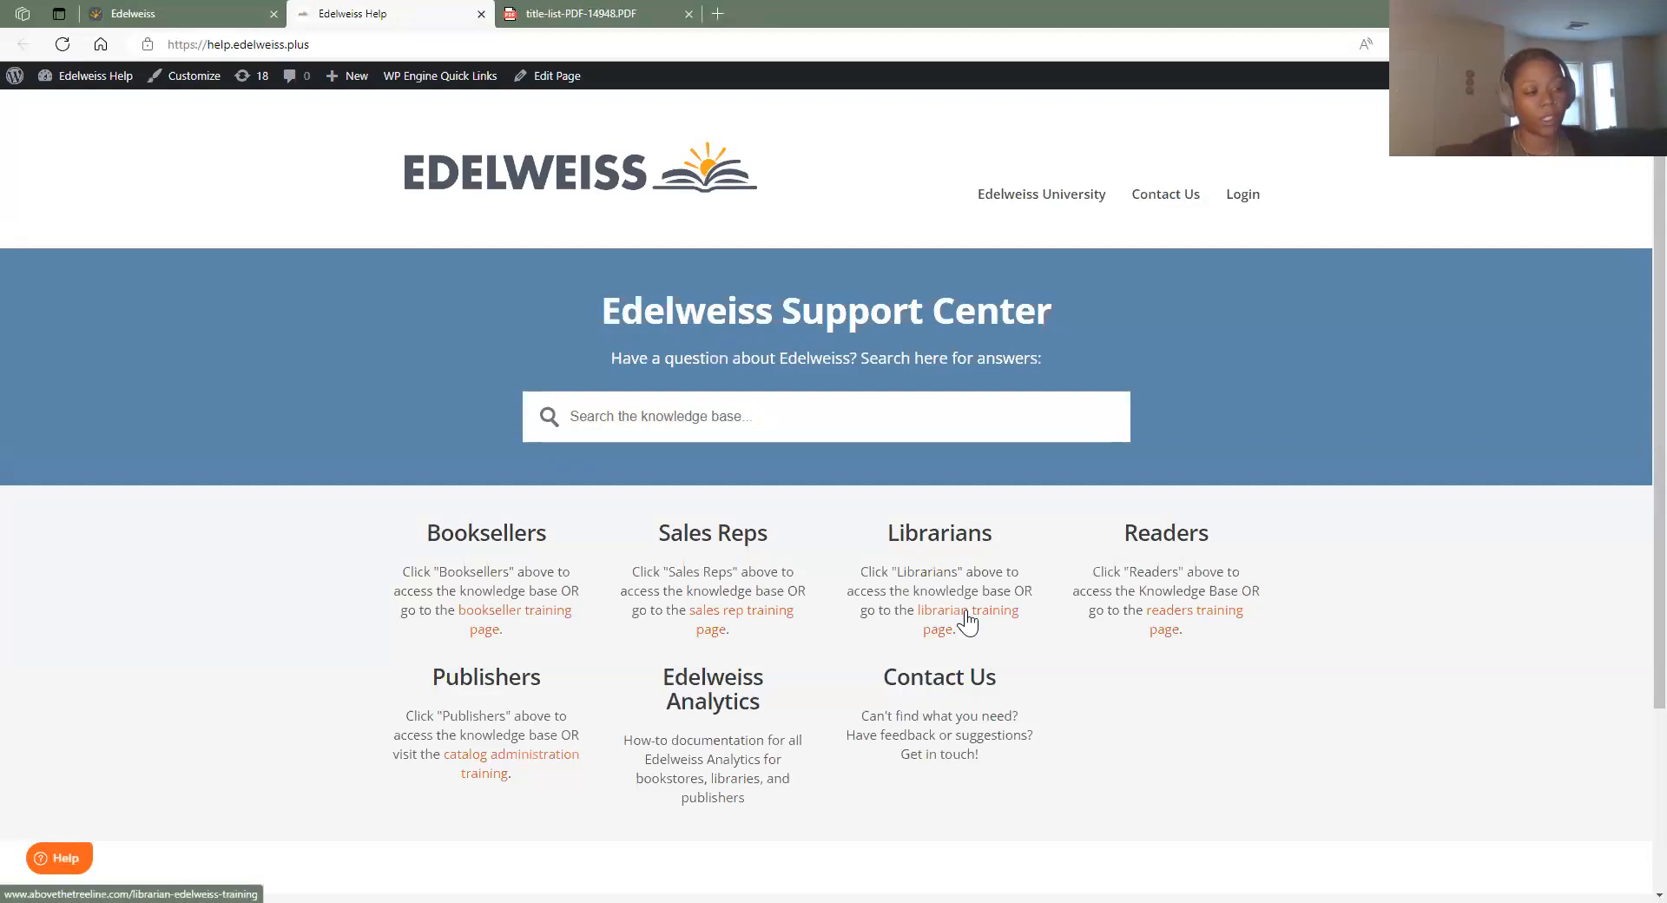
{"action": "left_click", "coordinate": [990, 540]}
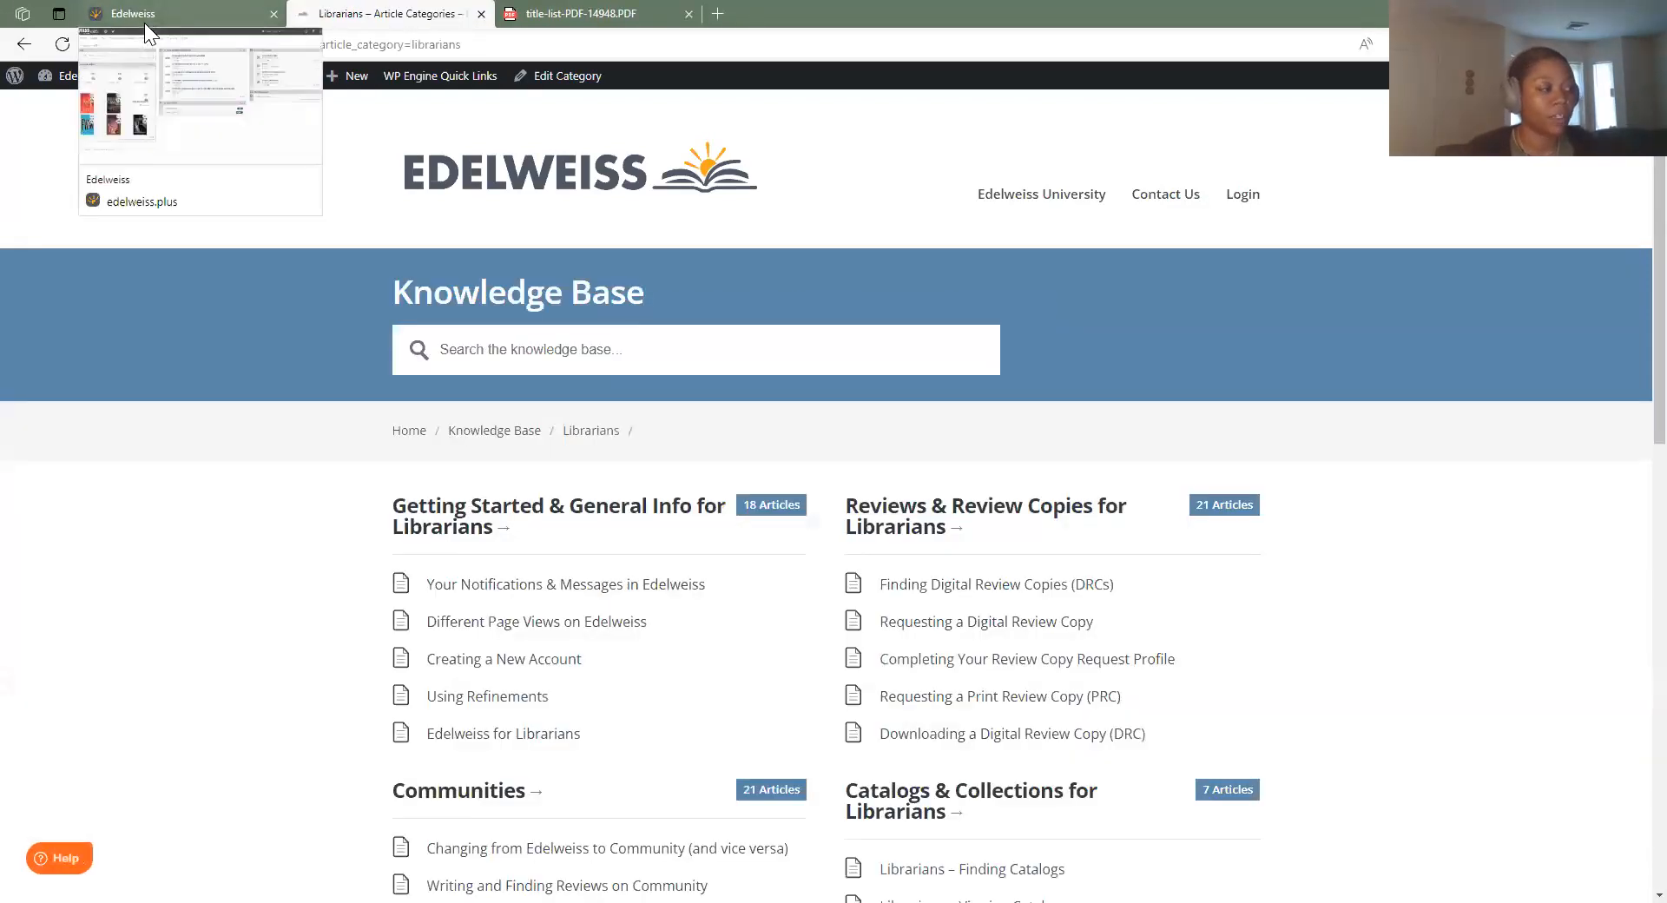
{"action": "left_click", "coordinate": [25, 44]}
{"action": "left_click", "coordinate": [970, 626]}
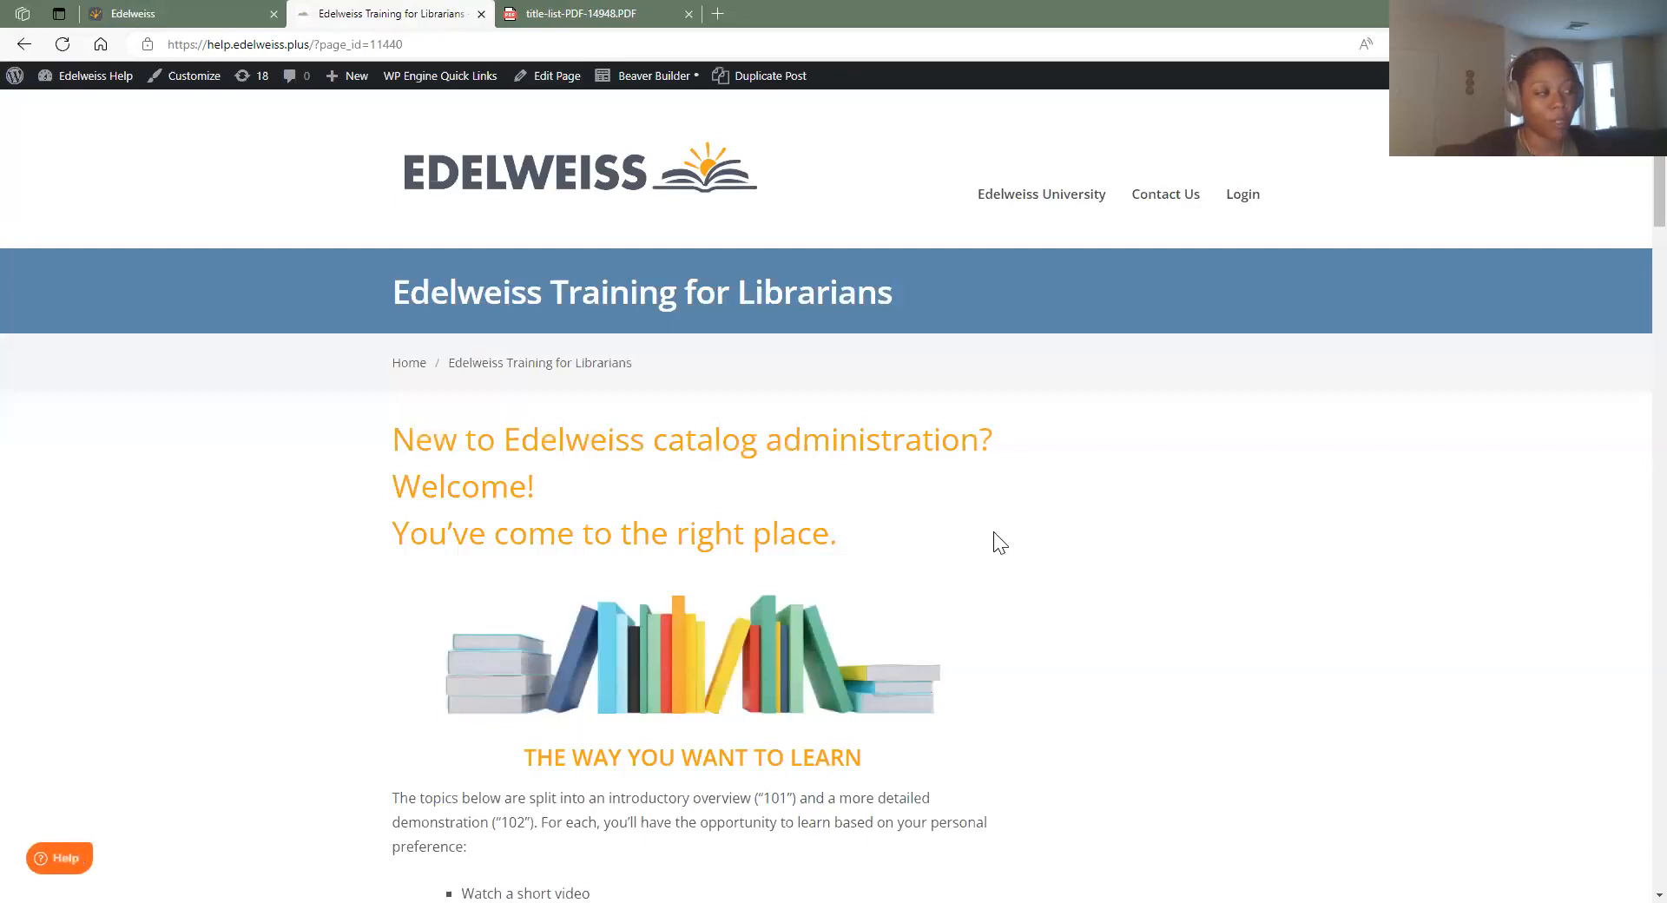
{"action": "scroll", "coordinate": [994, 534], "scroll_direction": "down", "scroll_amount": 1}
{"action": "scroll", "coordinate": [988, 545], "scroll_direction": "down", "scroll_amount": 3}
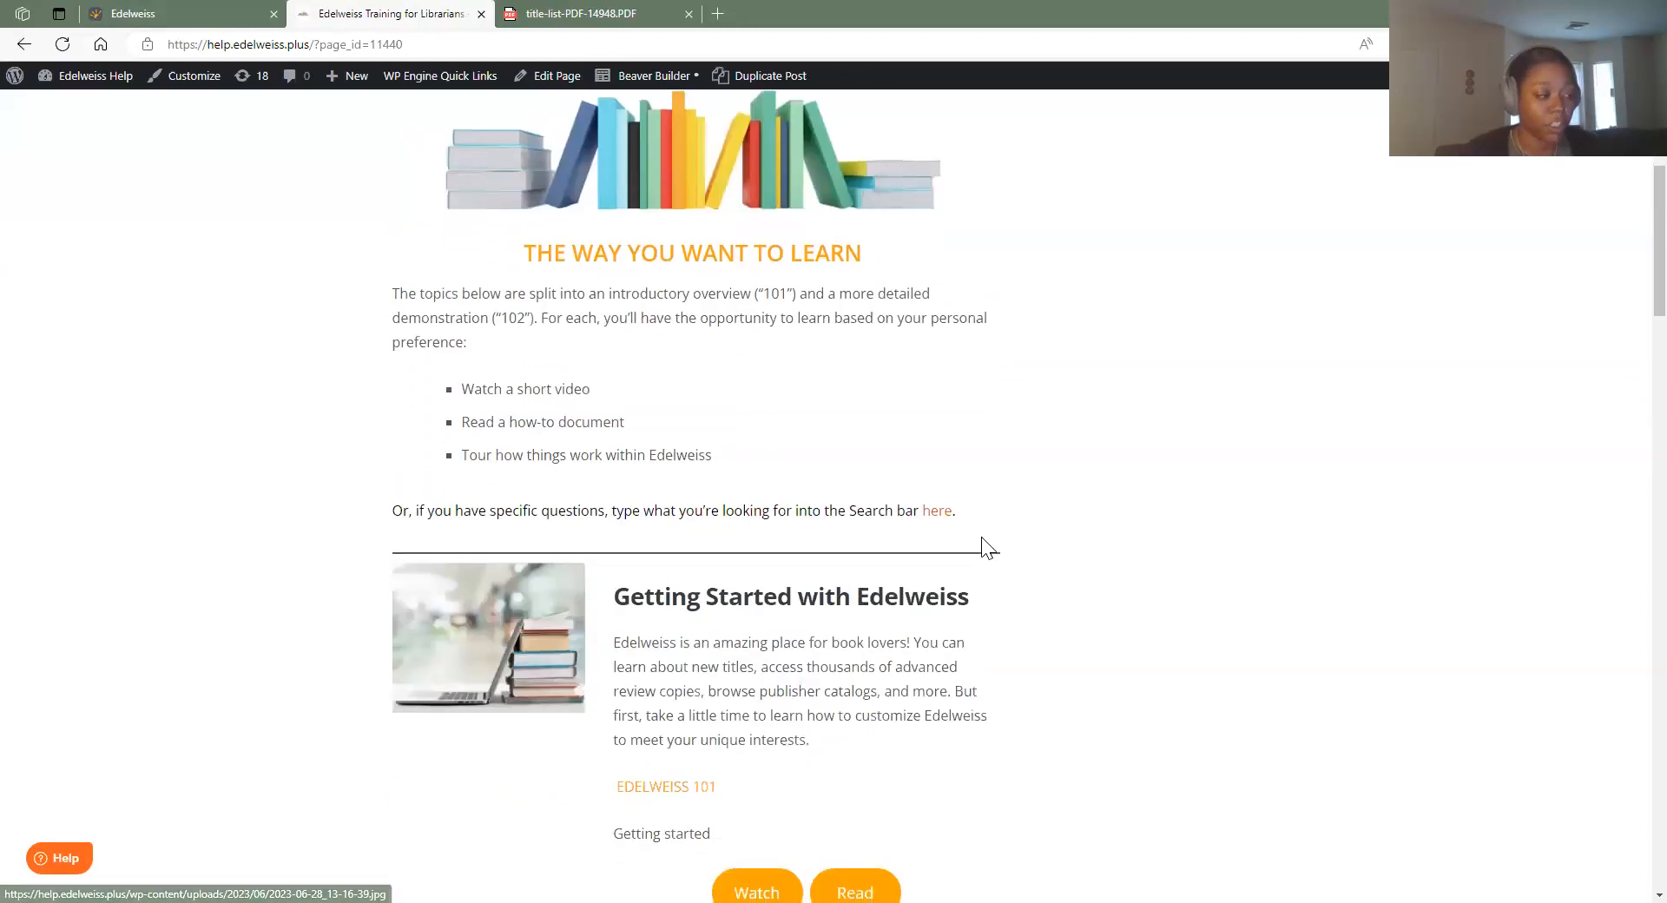
{"action": "scroll", "coordinate": [685, 380], "scroll_direction": "down", "scroll_amount": 1}
{"action": "scroll", "coordinate": [686, 380], "scroll_direction": "down", "scroll_amount": 3}
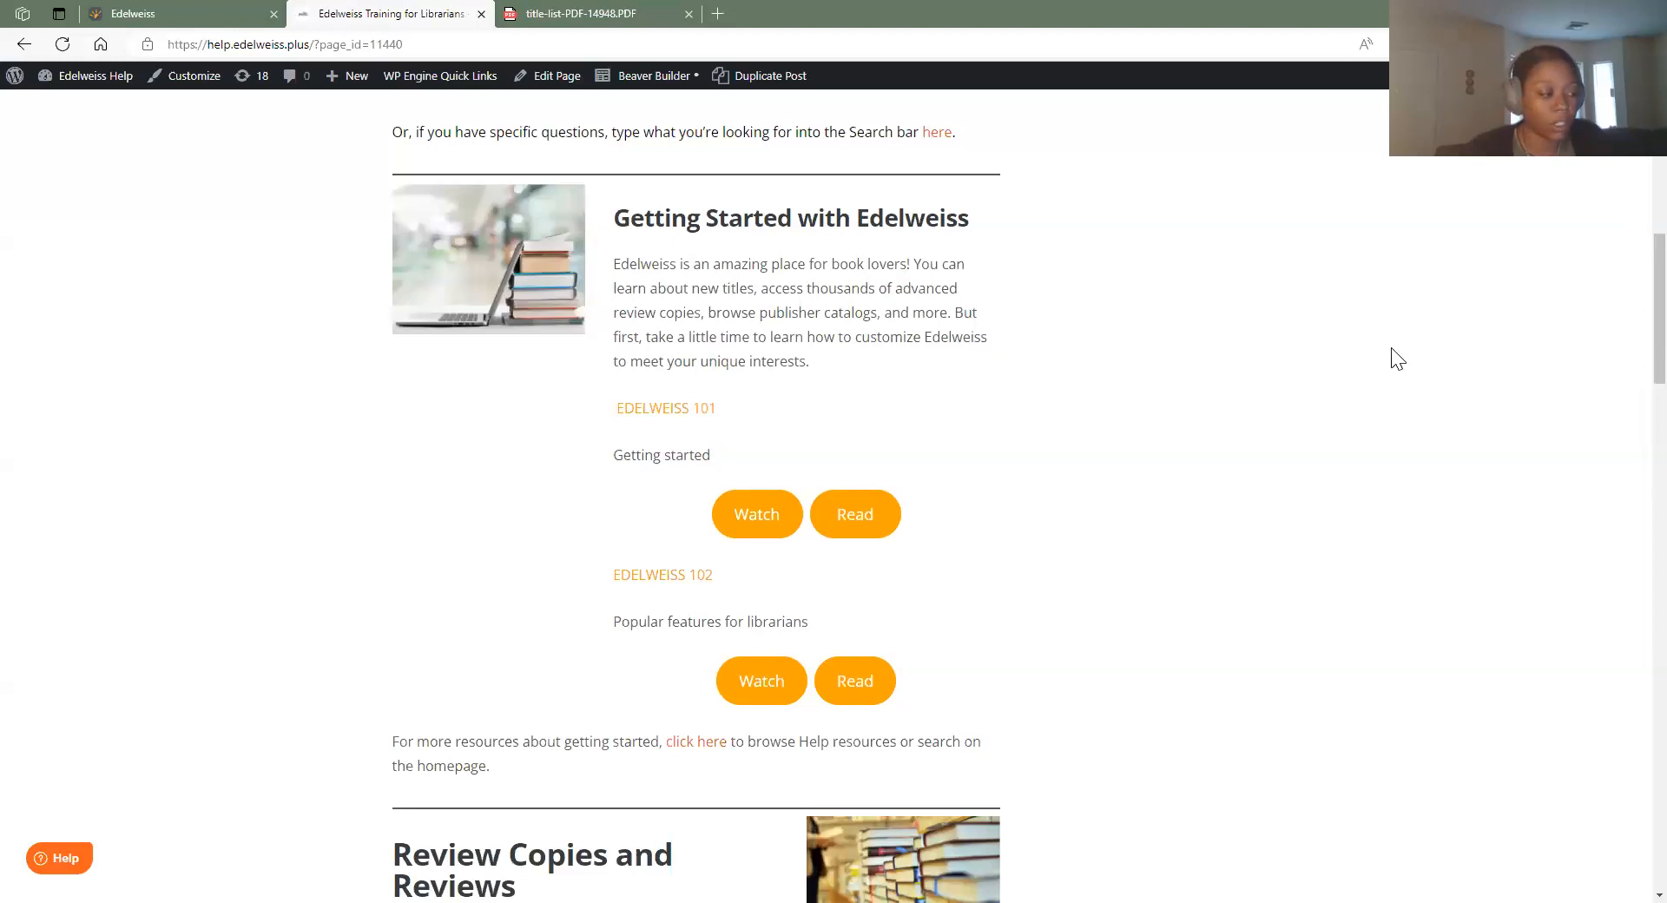
{"action": "scroll", "coordinate": [1387, 365], "scroll_direction": "down", "scroll_amount": 5}
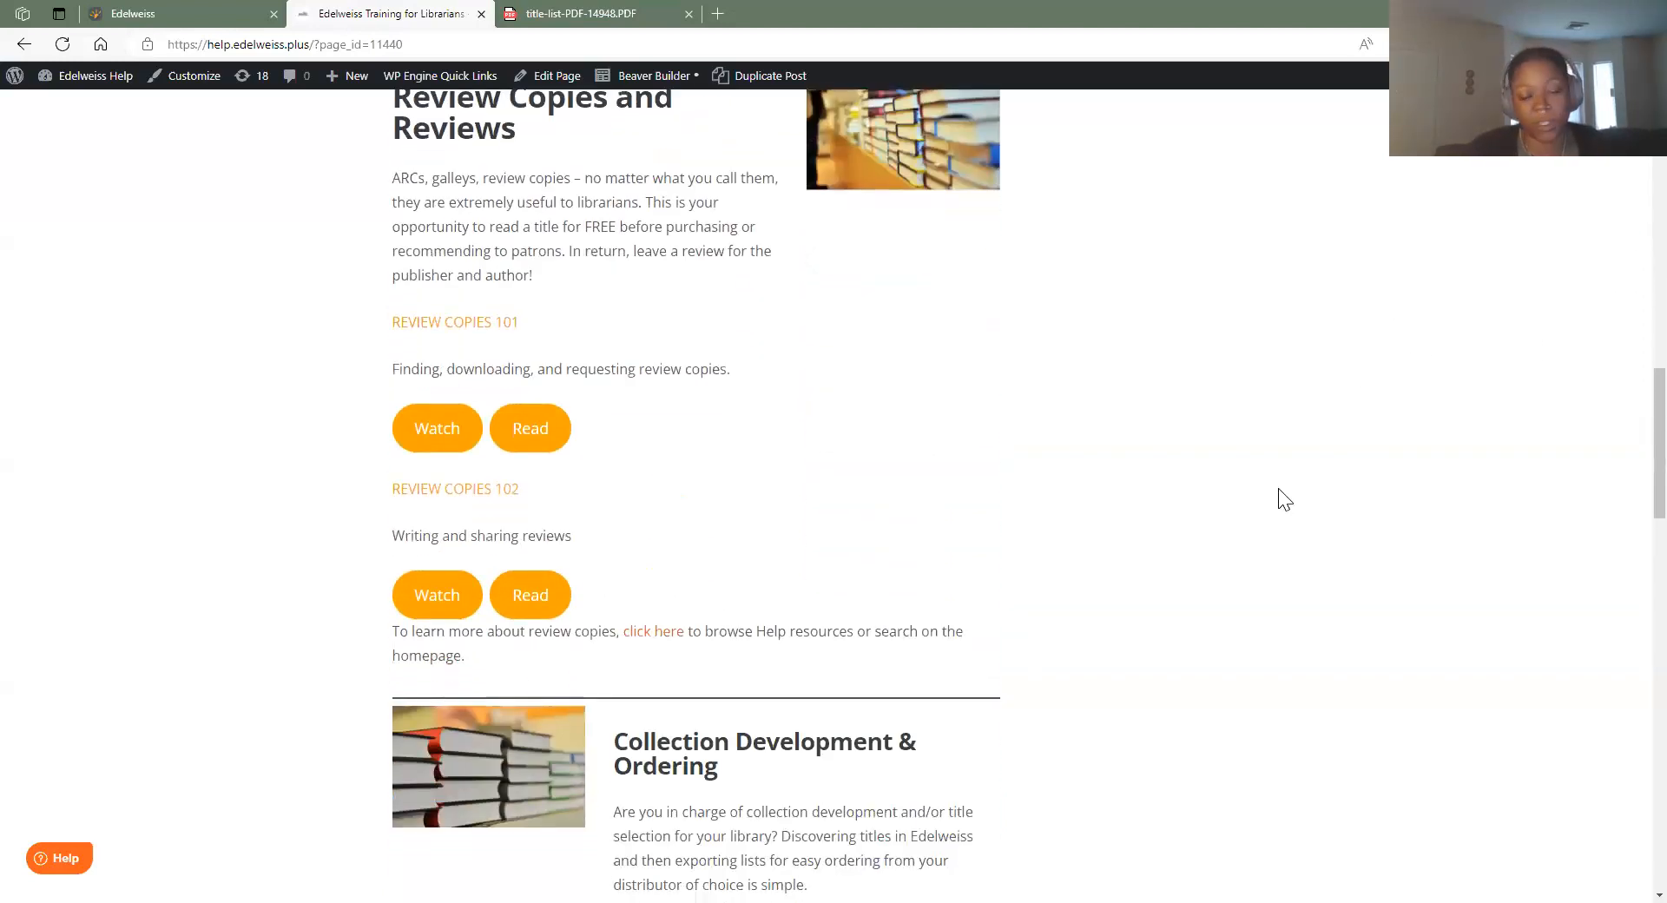
{"action": "scroll", "coordinate": [1285, 491], "scroll_direction": "down", "scroll_amount": 4}
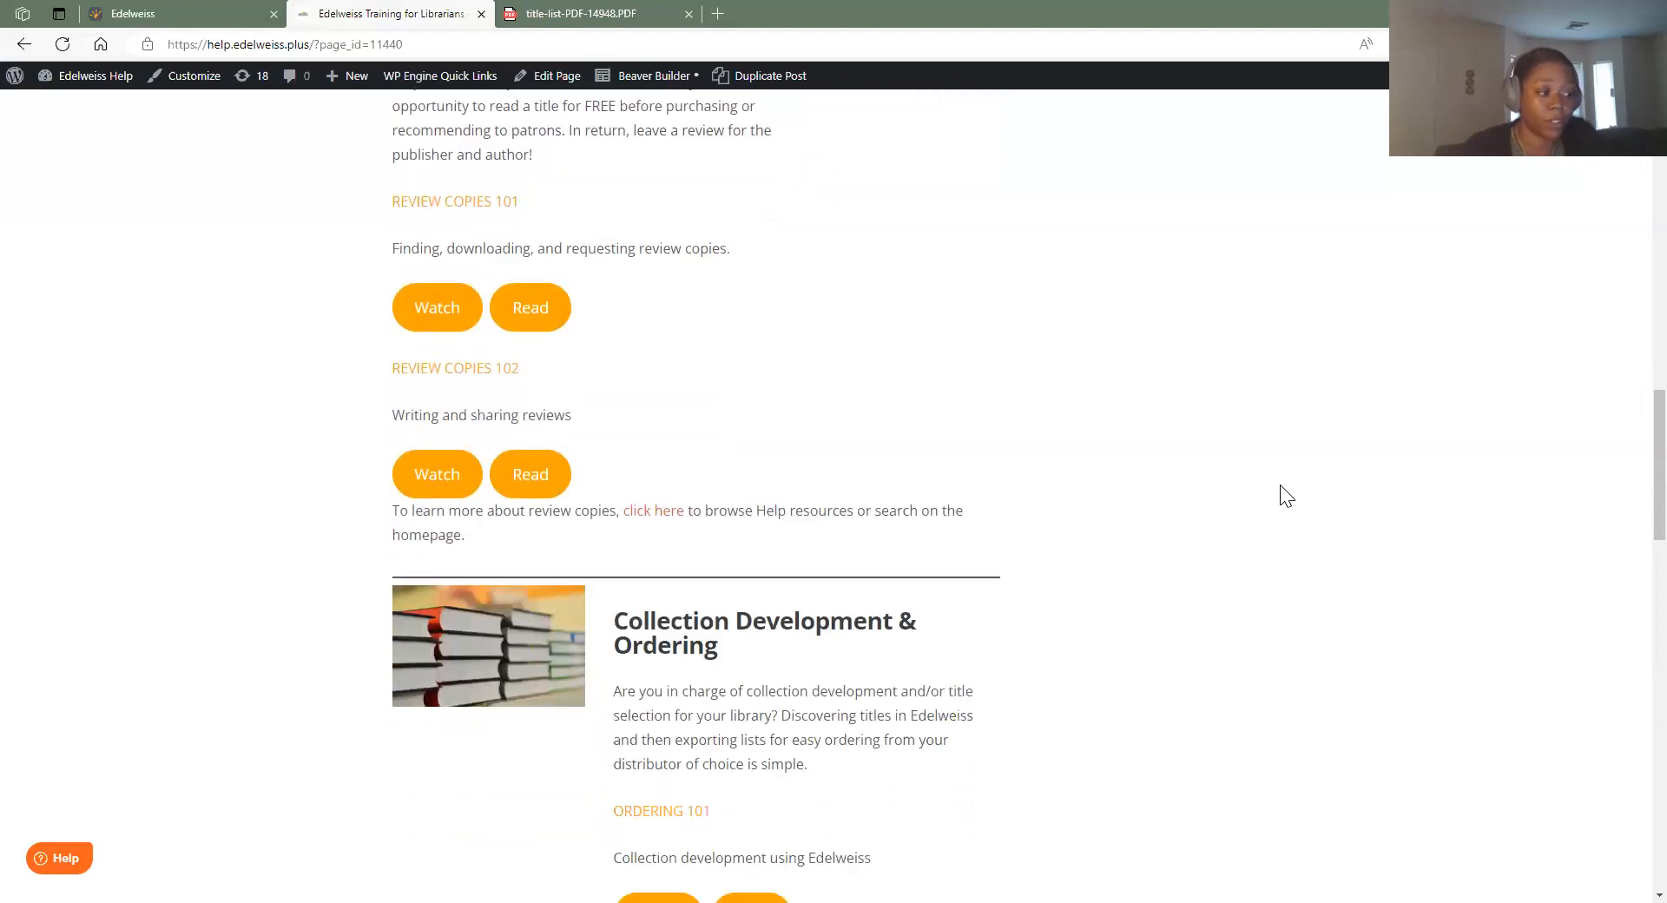
{"action": "scroll", "coordinate": [1284, 483], "scroll_direction": "down", "scroll_amount": 3}
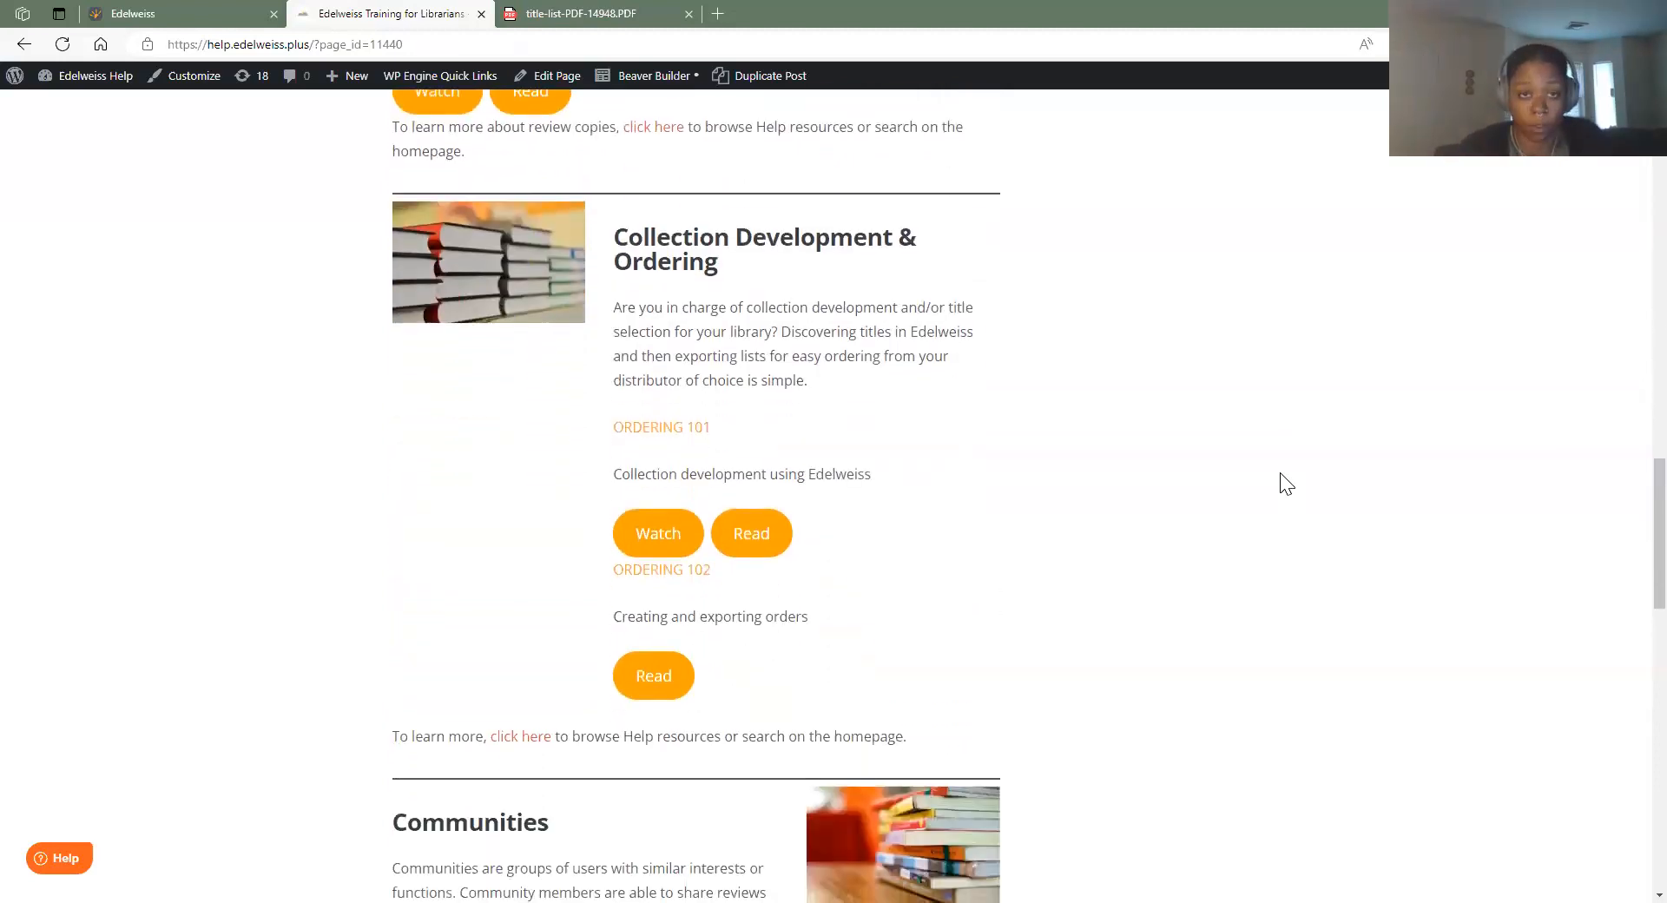
{"action": "scroll", "coordinate": [1259, 478], "scroll_direction": "down", "scroll_amount": 4}
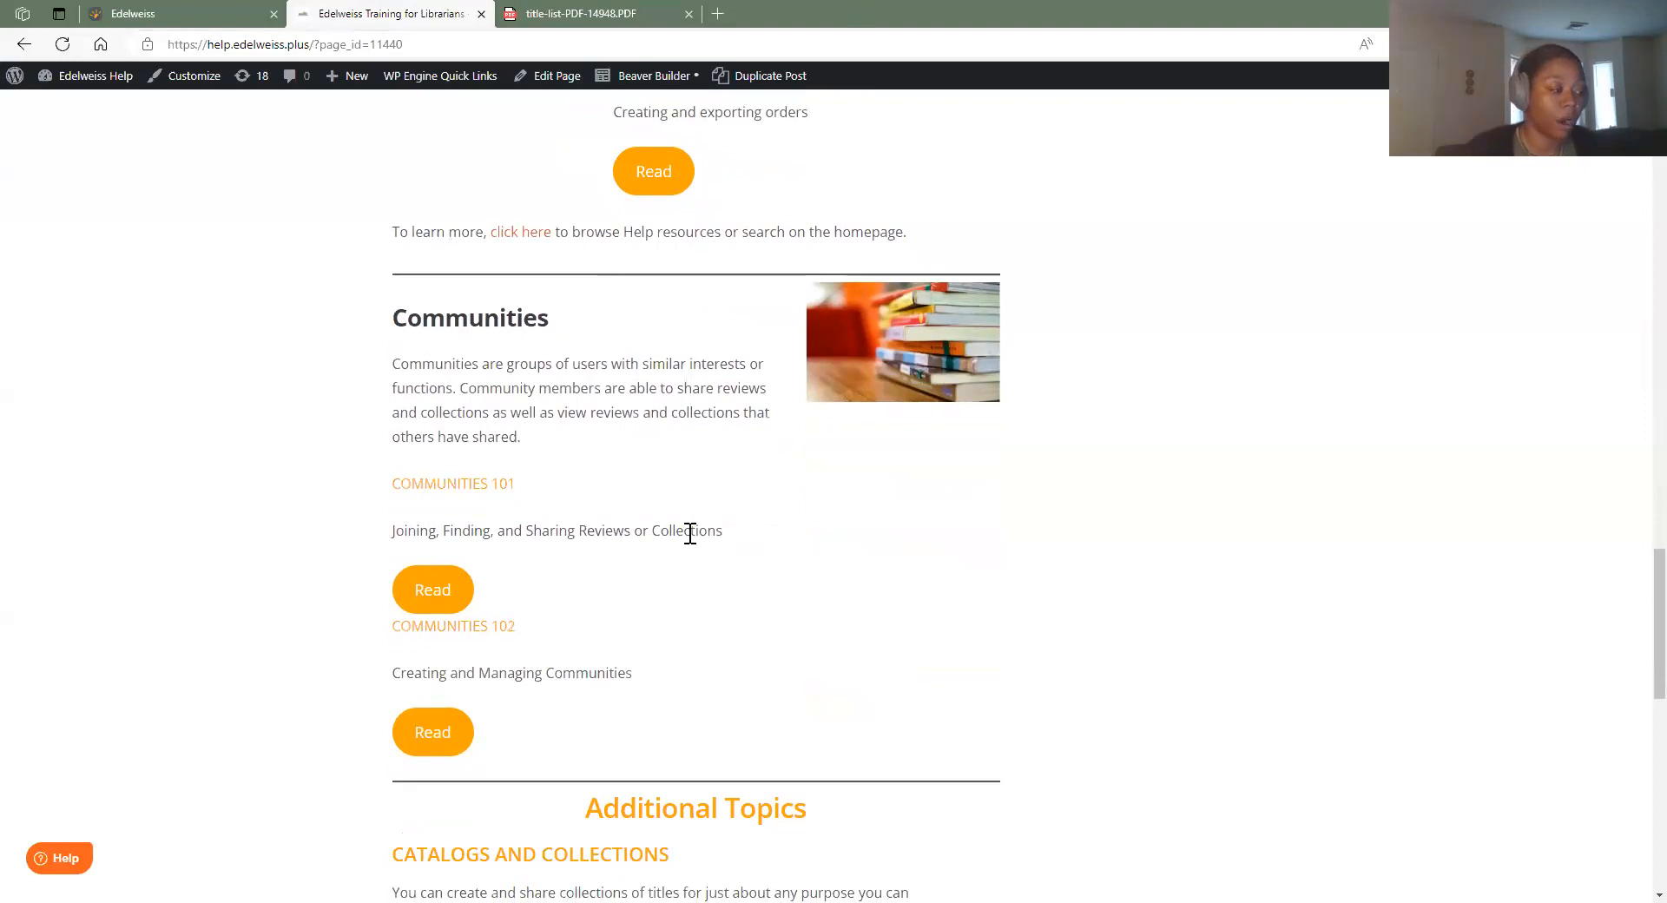
{"action": "scroll", "coordinate": [690, 533], "scroll_direction": "down", "scroll_amount": 3}
{"action": "scroll", "coordinate": [1324, 508], "scroll_direction": "up", "scroll_amount": 5}
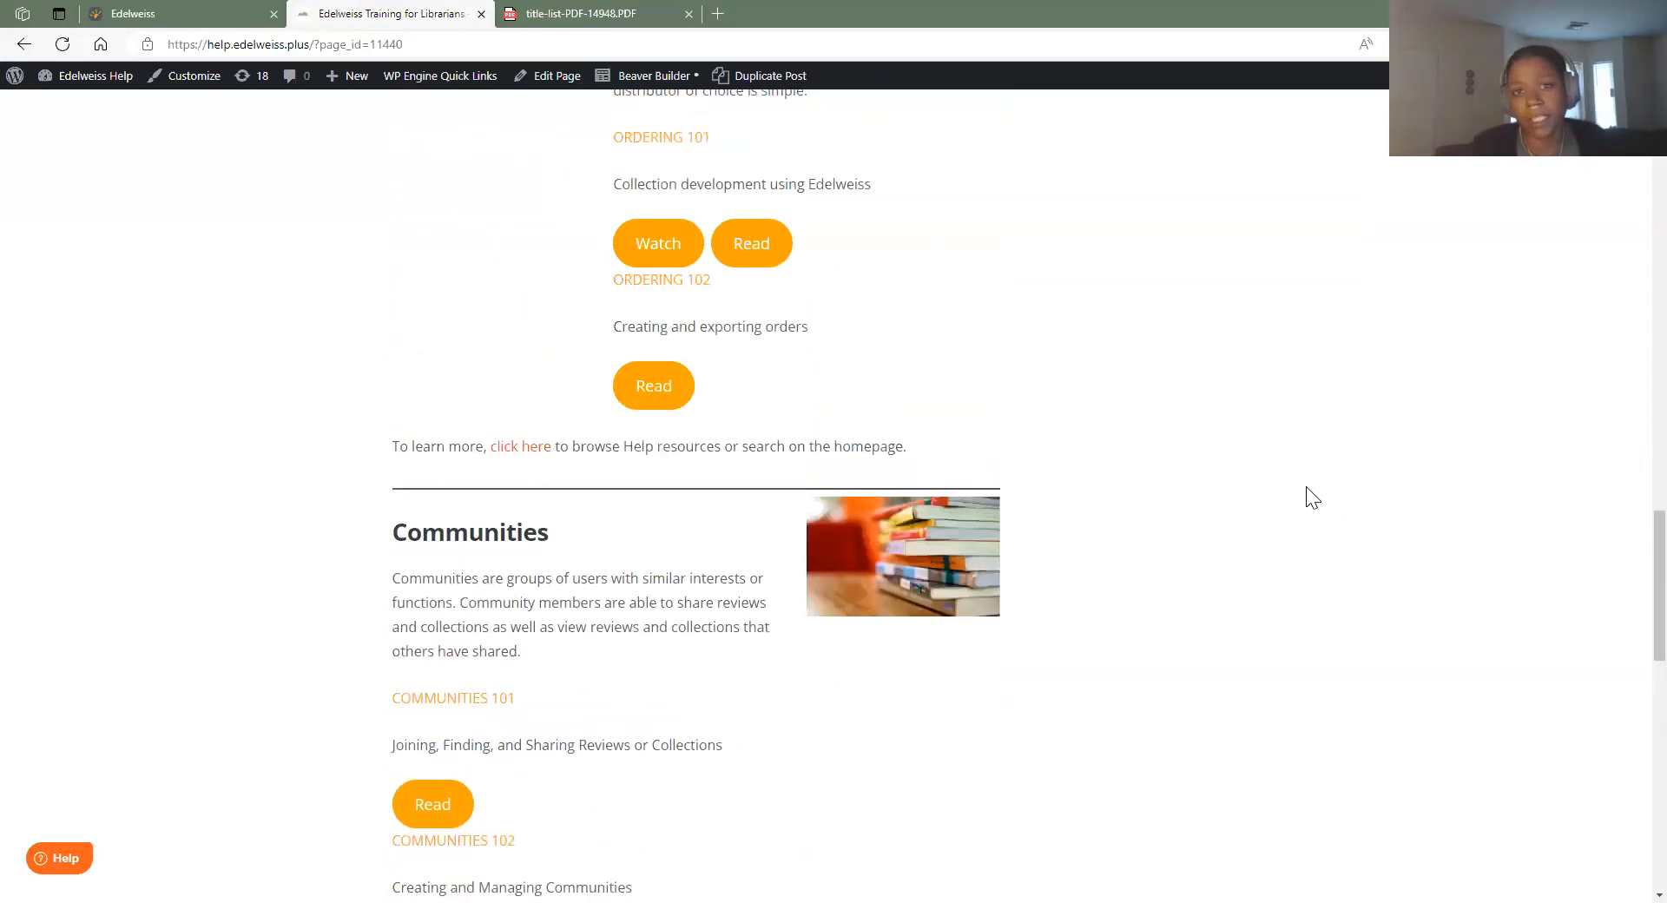
{"action": "scroll", "coordinate": [1311, 498], "scroll_direction": "up", "scroll_amount": 20}
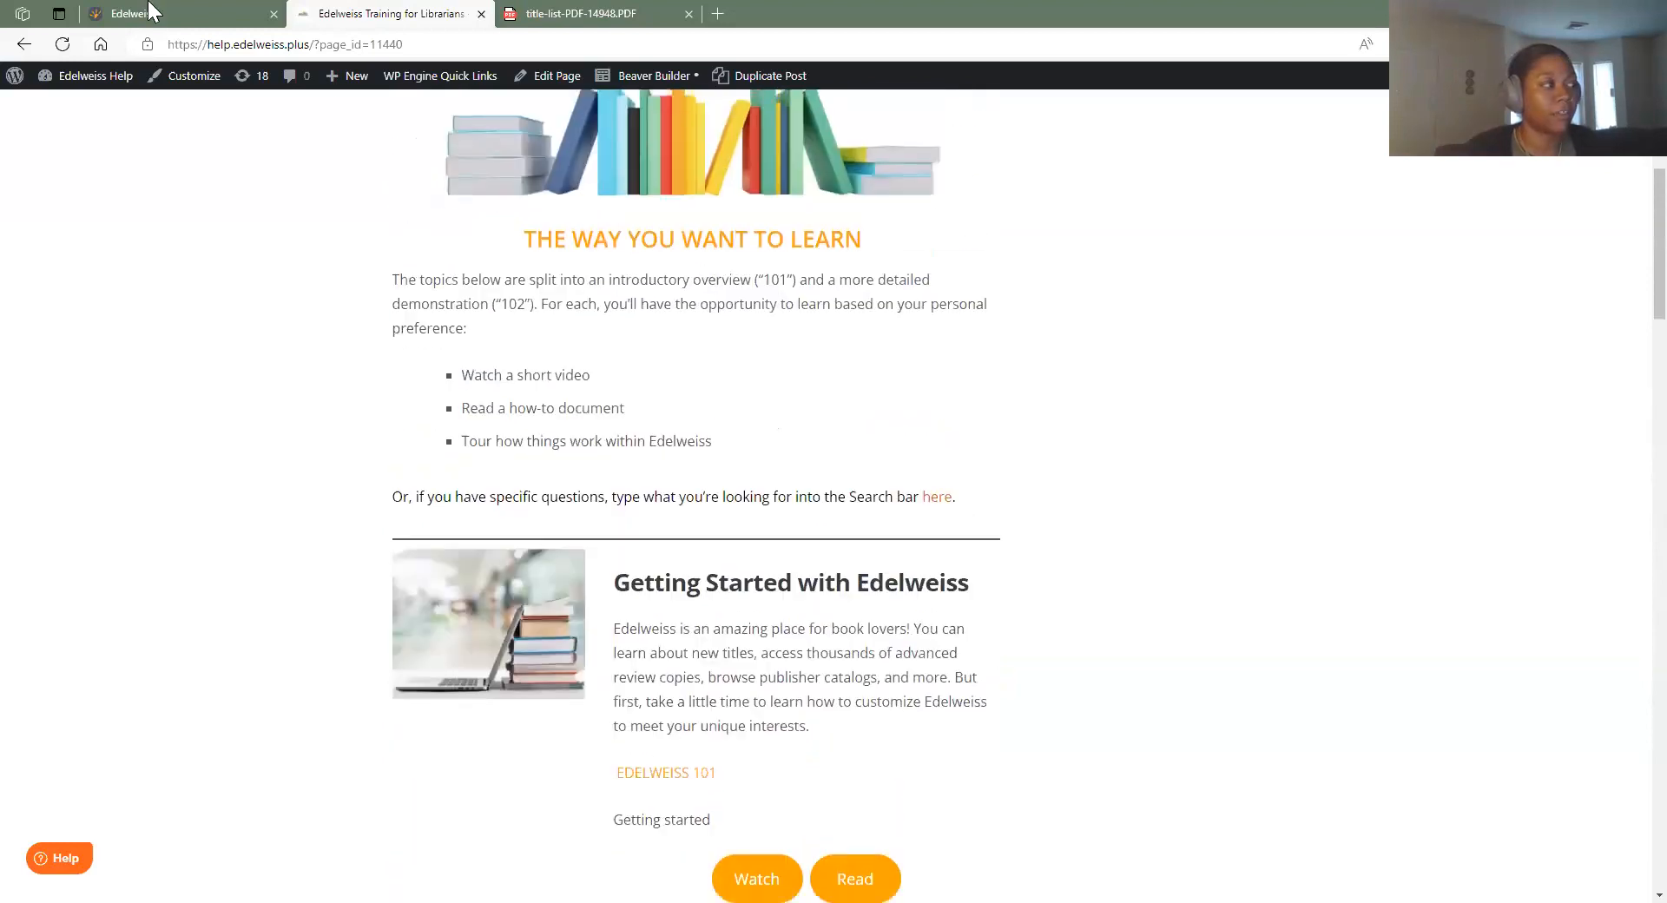
{"action": "scroll", "coordinate": [923, 558], "scroll_direction": "up", "scroll_amount": 6}
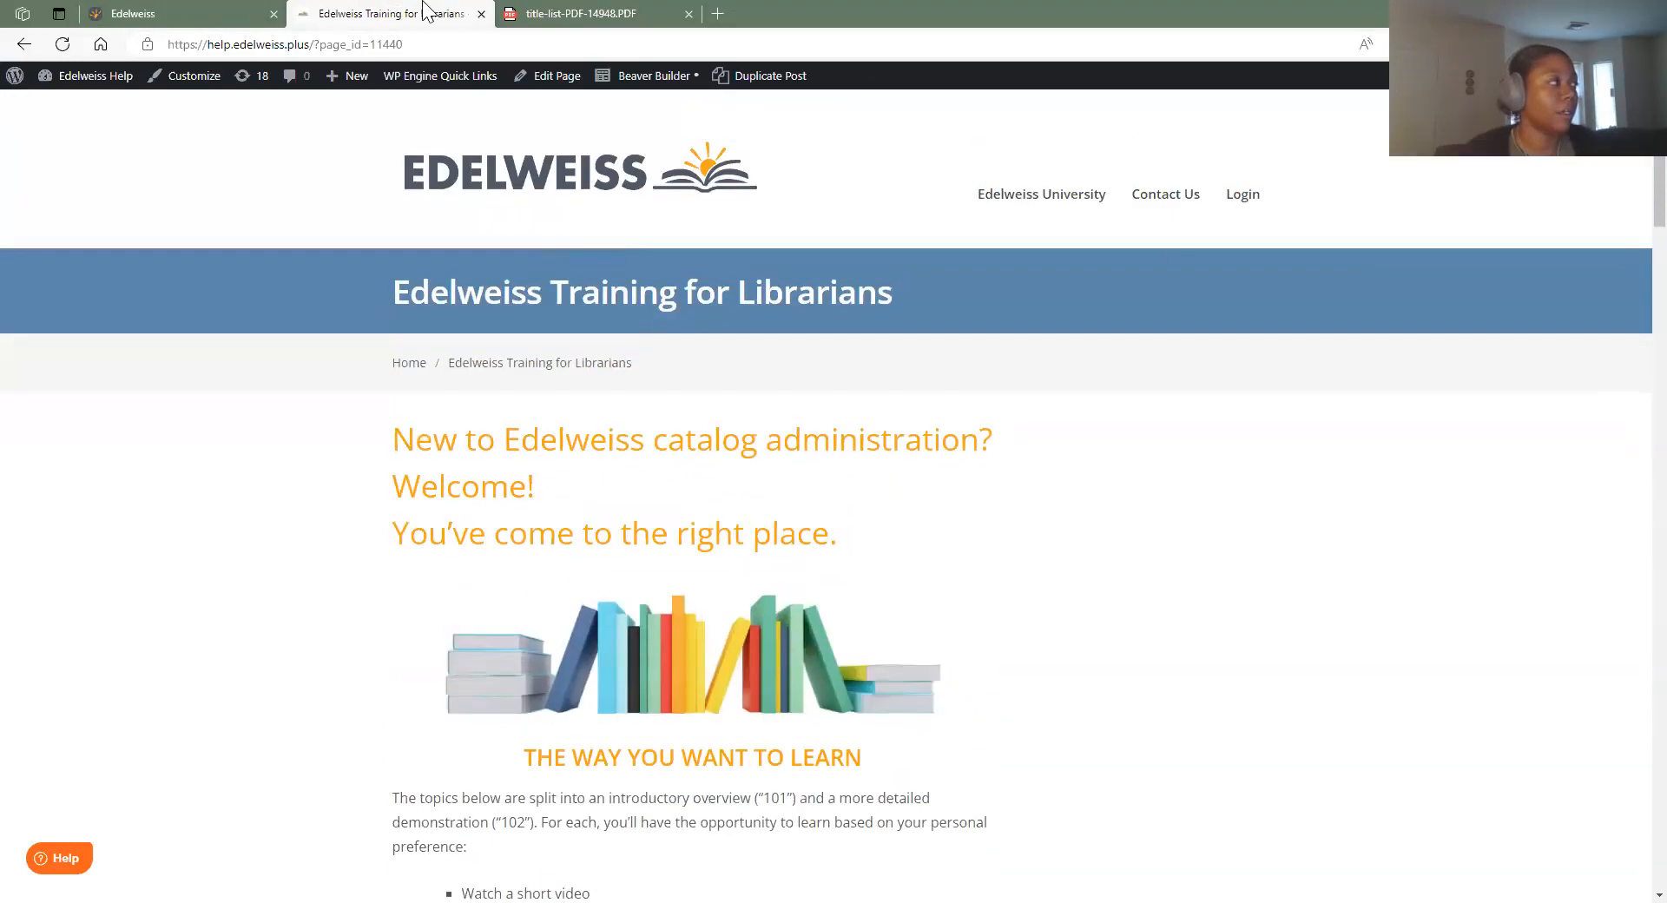
{"action": "left_click", "coordinate": [482, 14]}
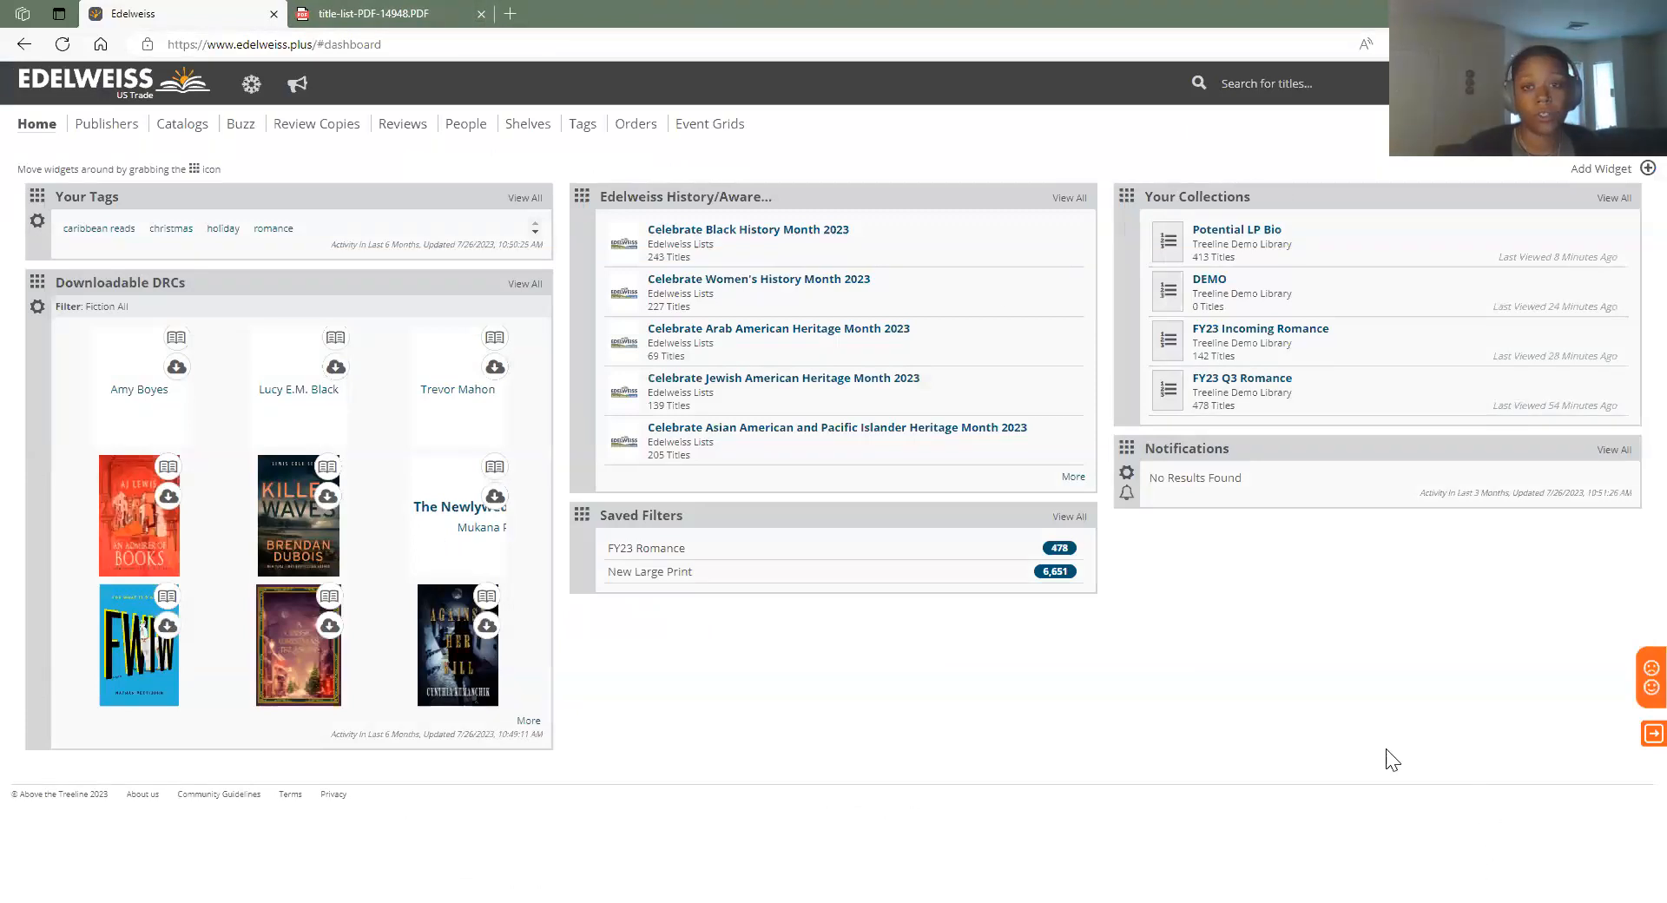